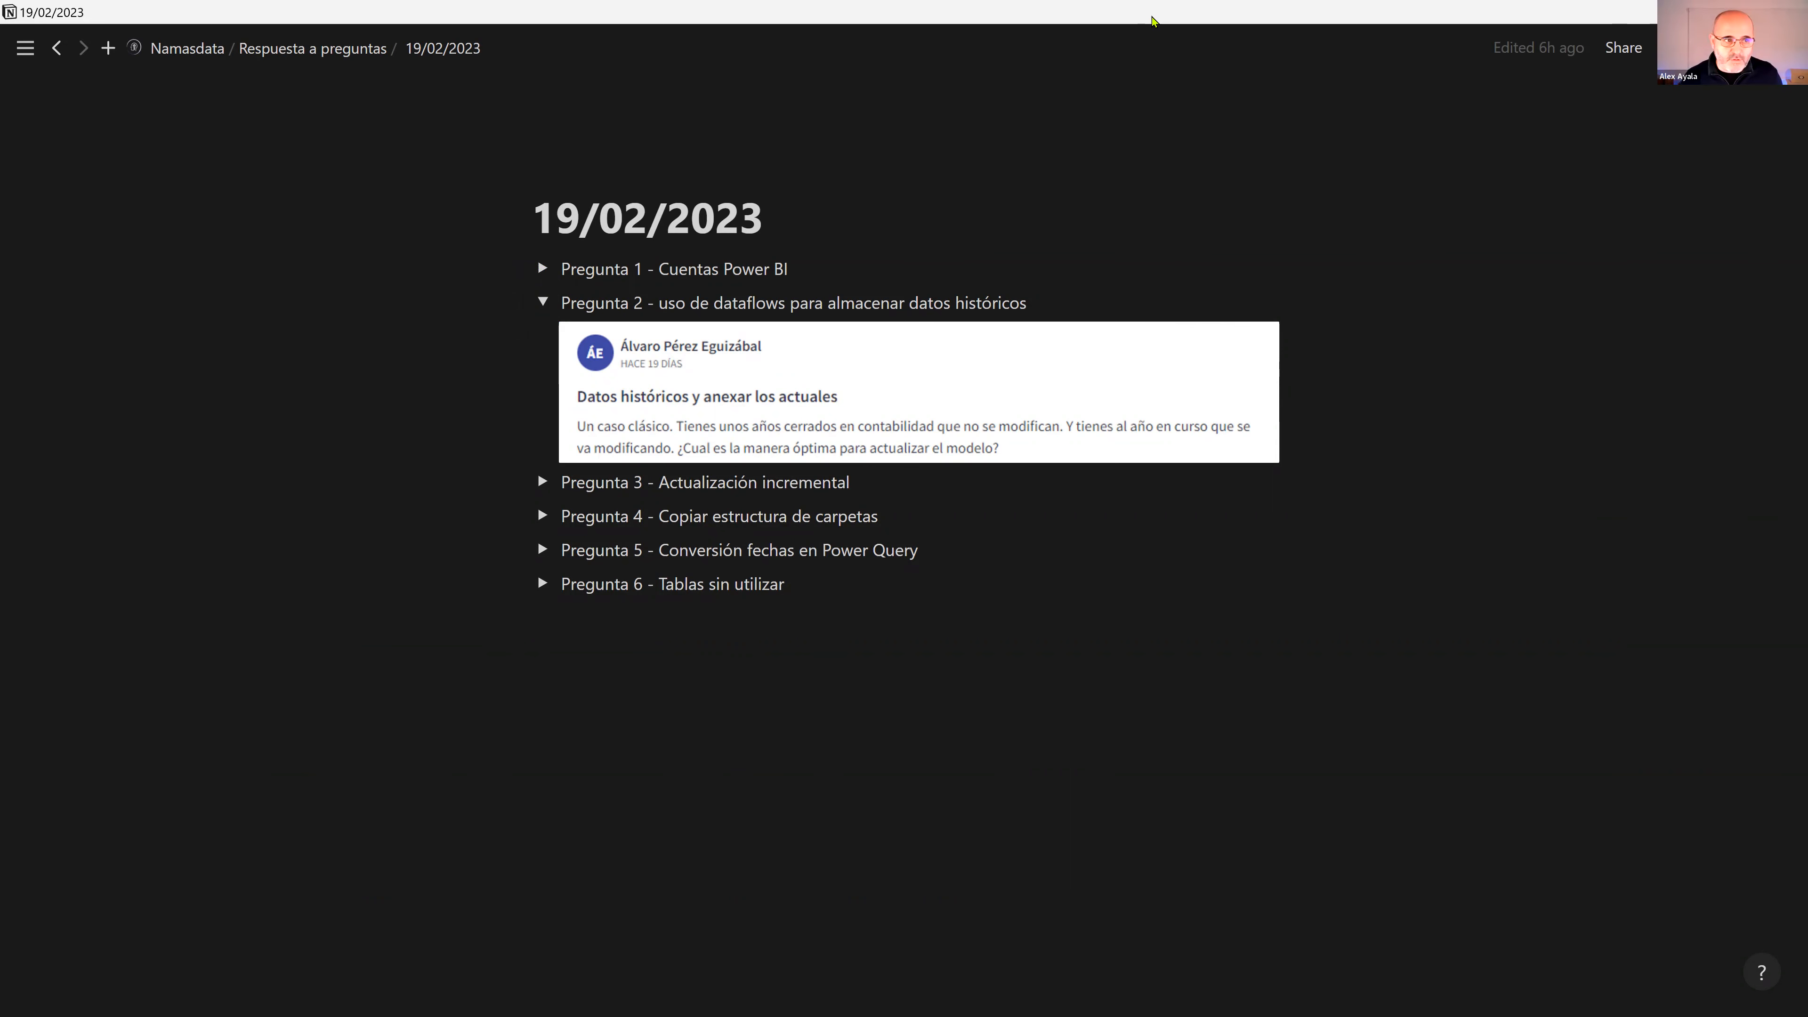
Minimize the notes page and open the 09 Archivos de años cerrados folder inside 04 Preguntas y respuestas
key("super+Down")
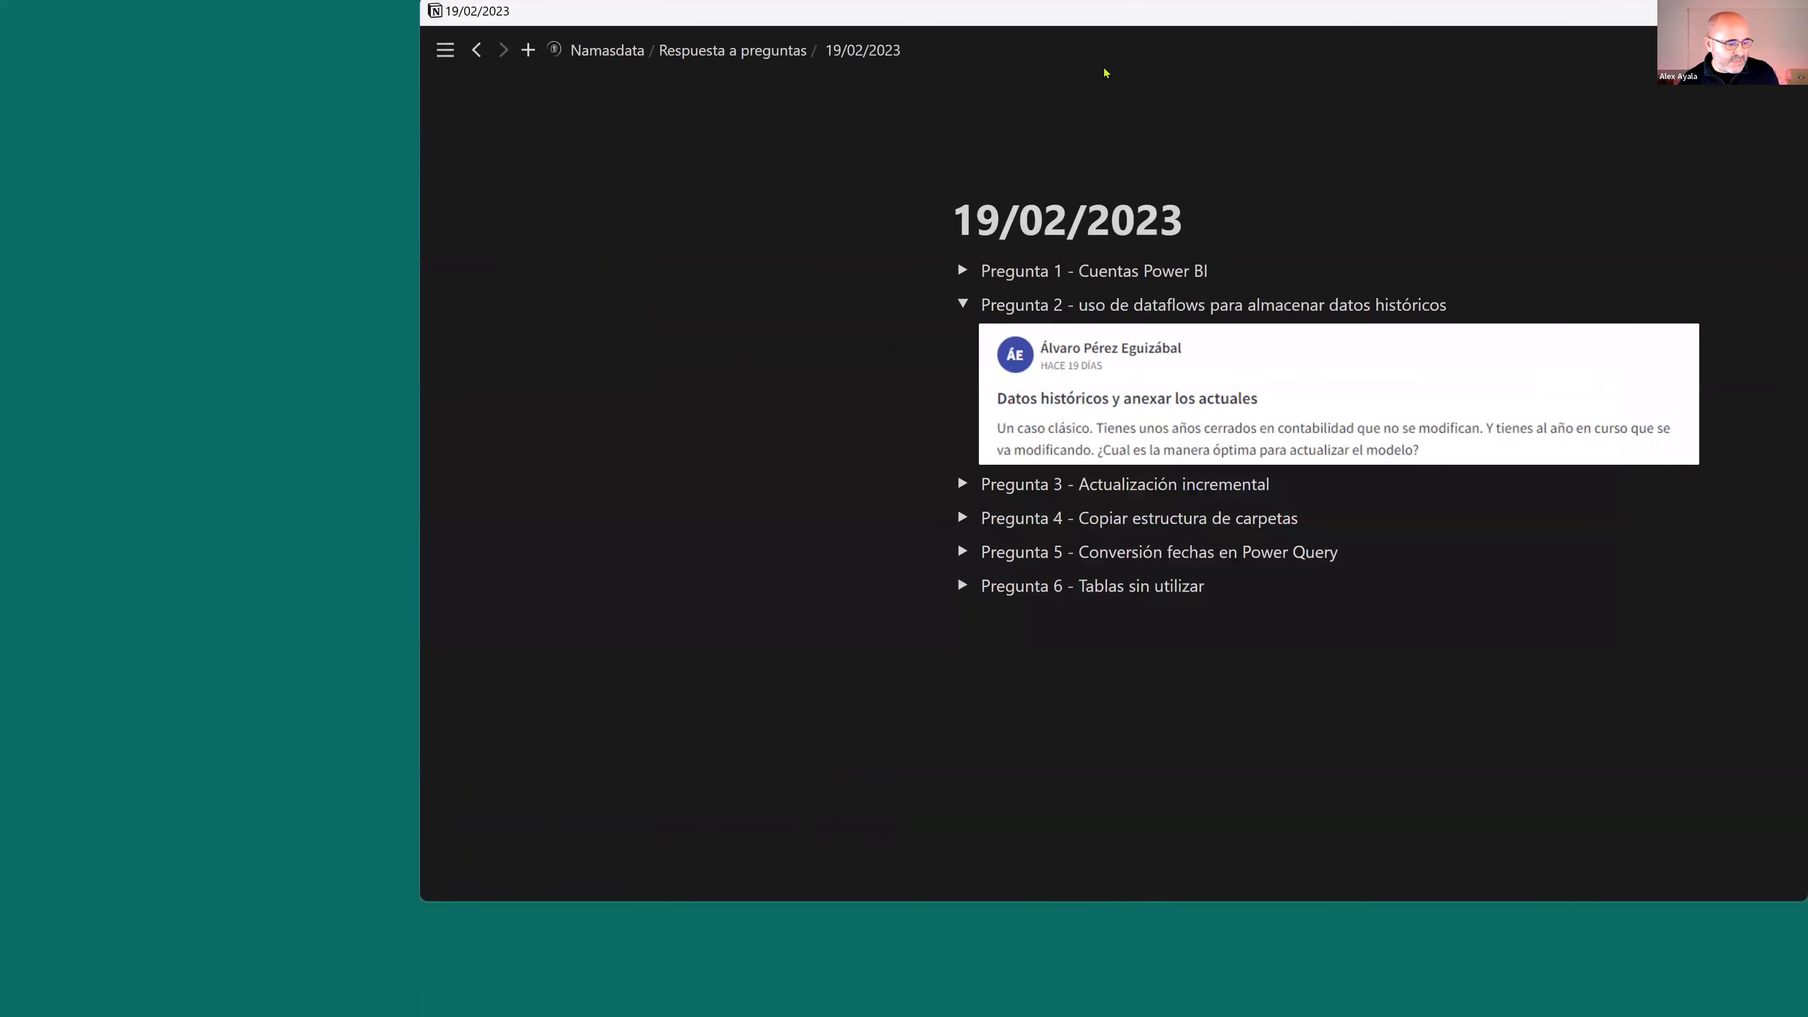
key("super+Down")
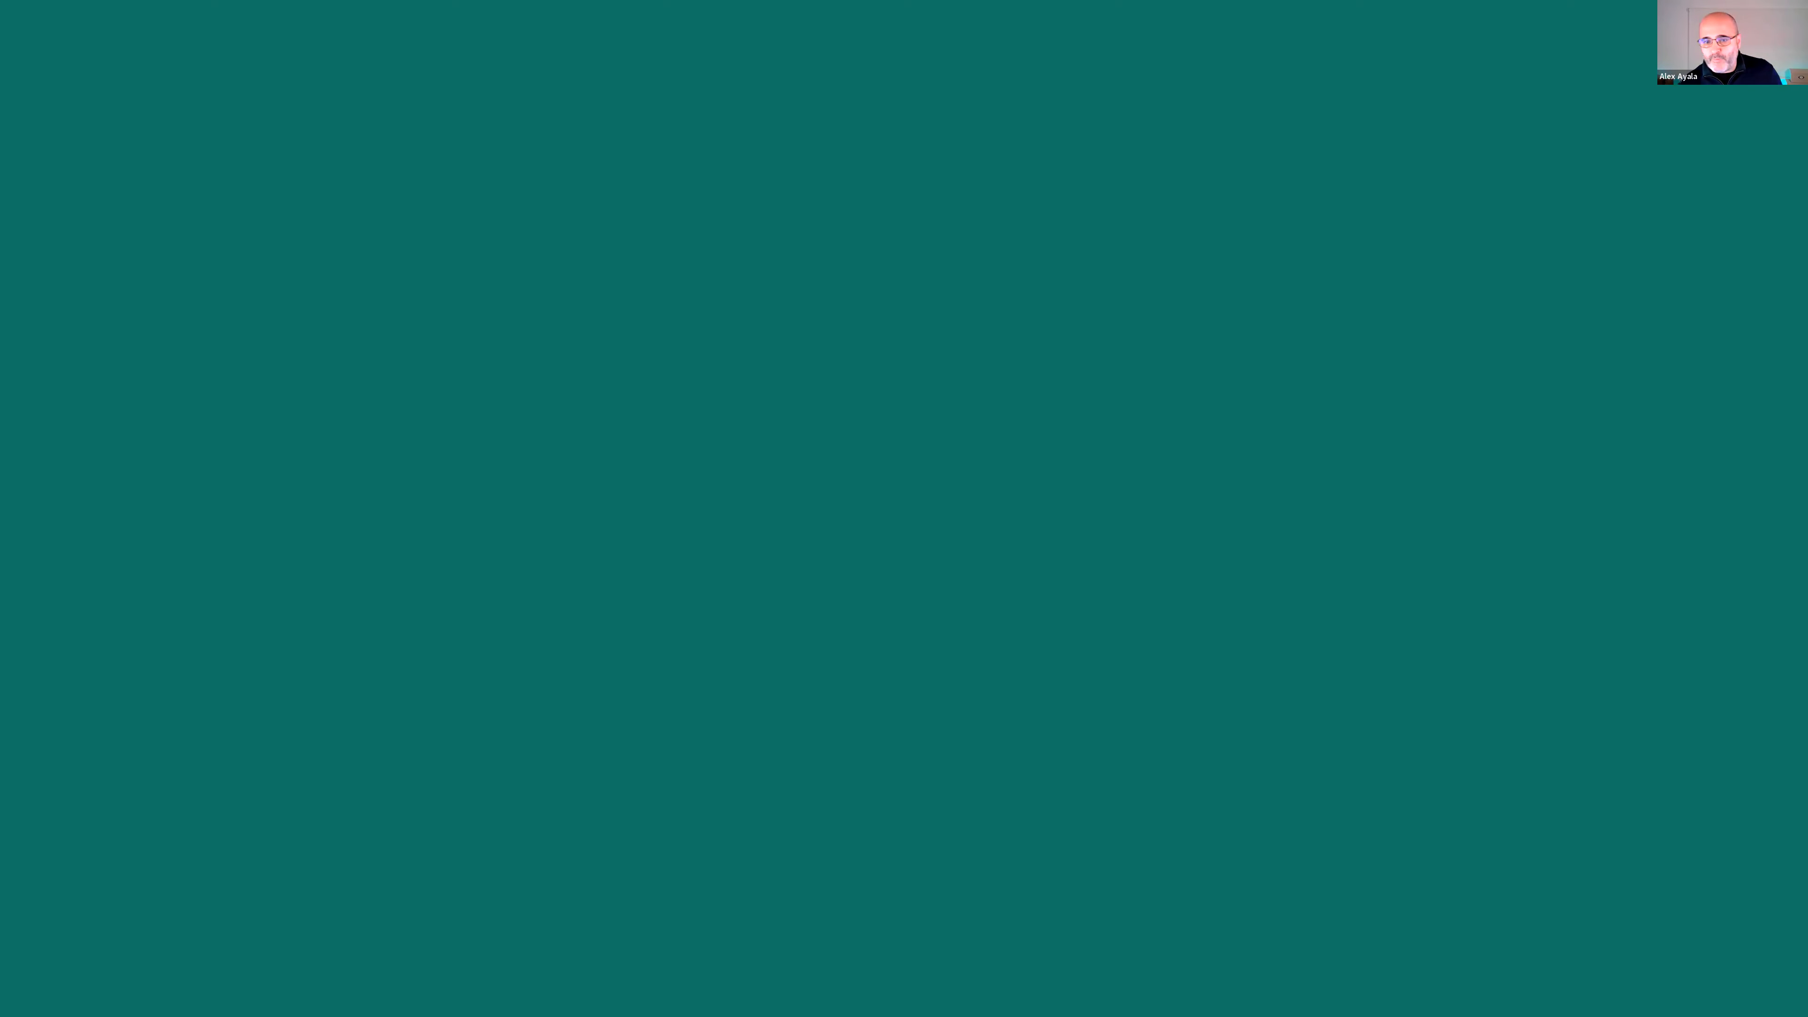
double_click(1086, 229)
left_click(662, 119)
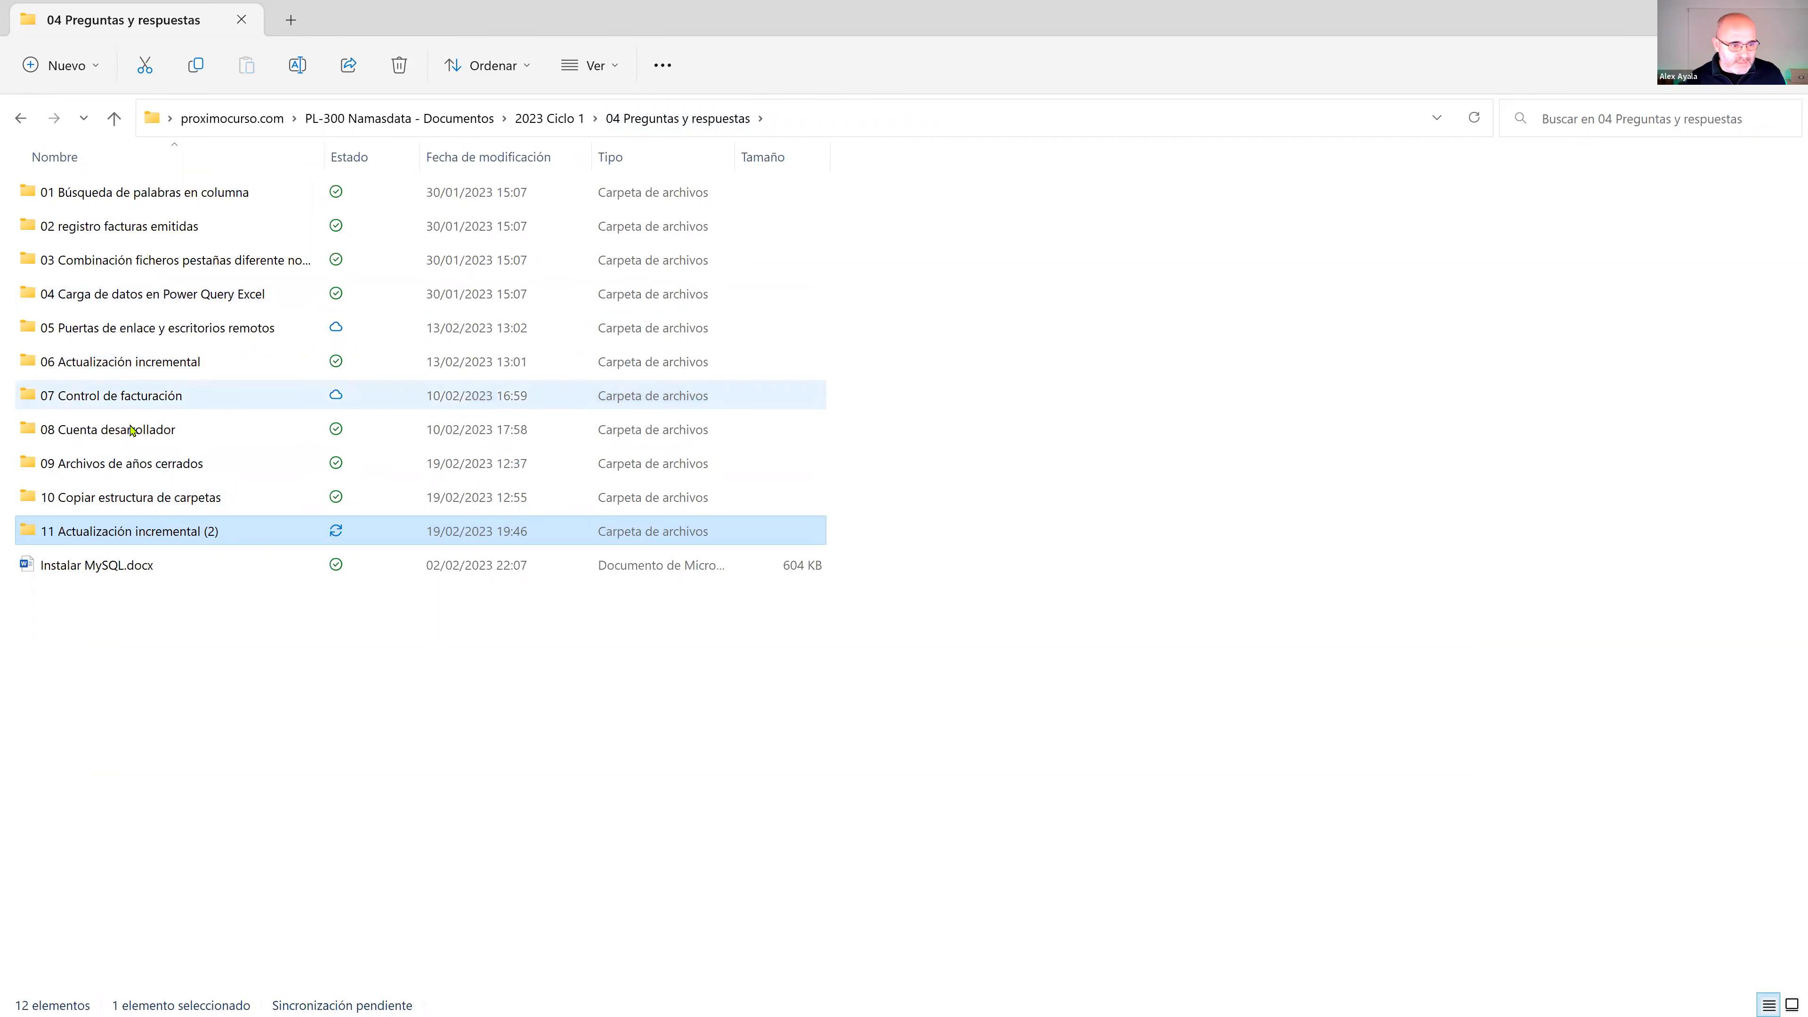
left_click(171, 462)
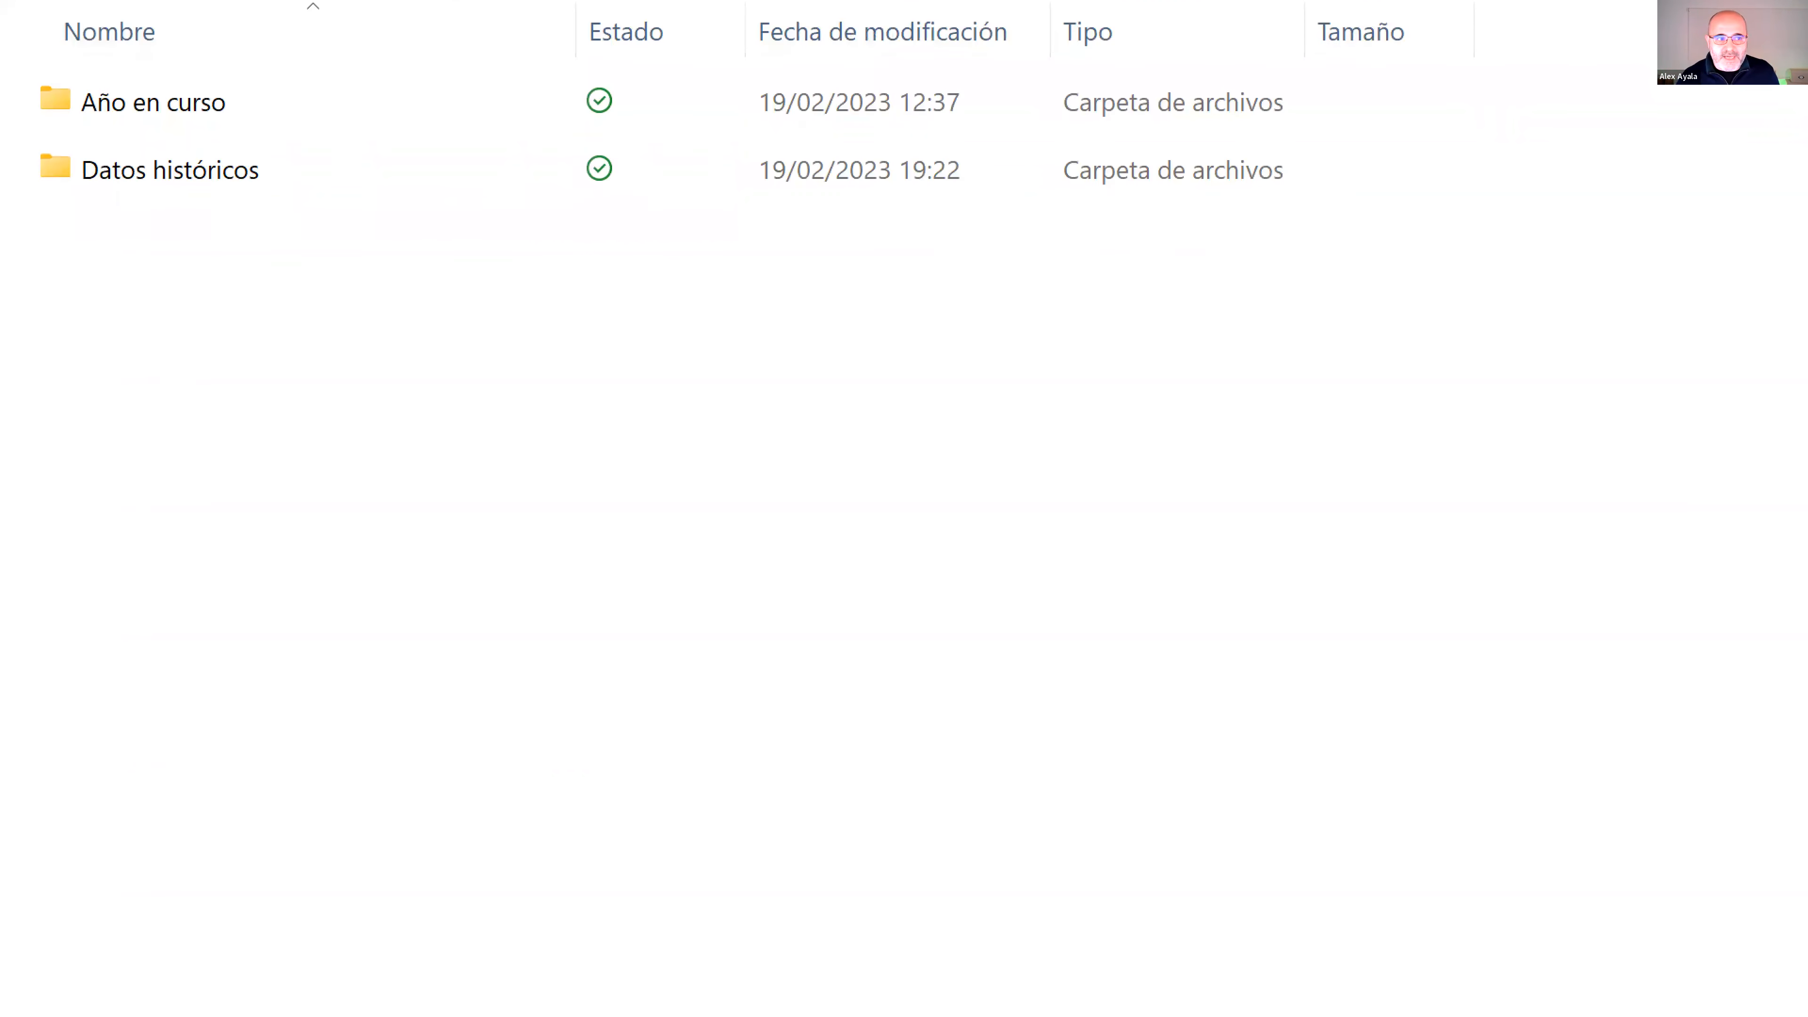
Examine the files in the Año en curso and Datos históricos folders and return to their parent folder
left_click_drag(538, 248, 541, 236)
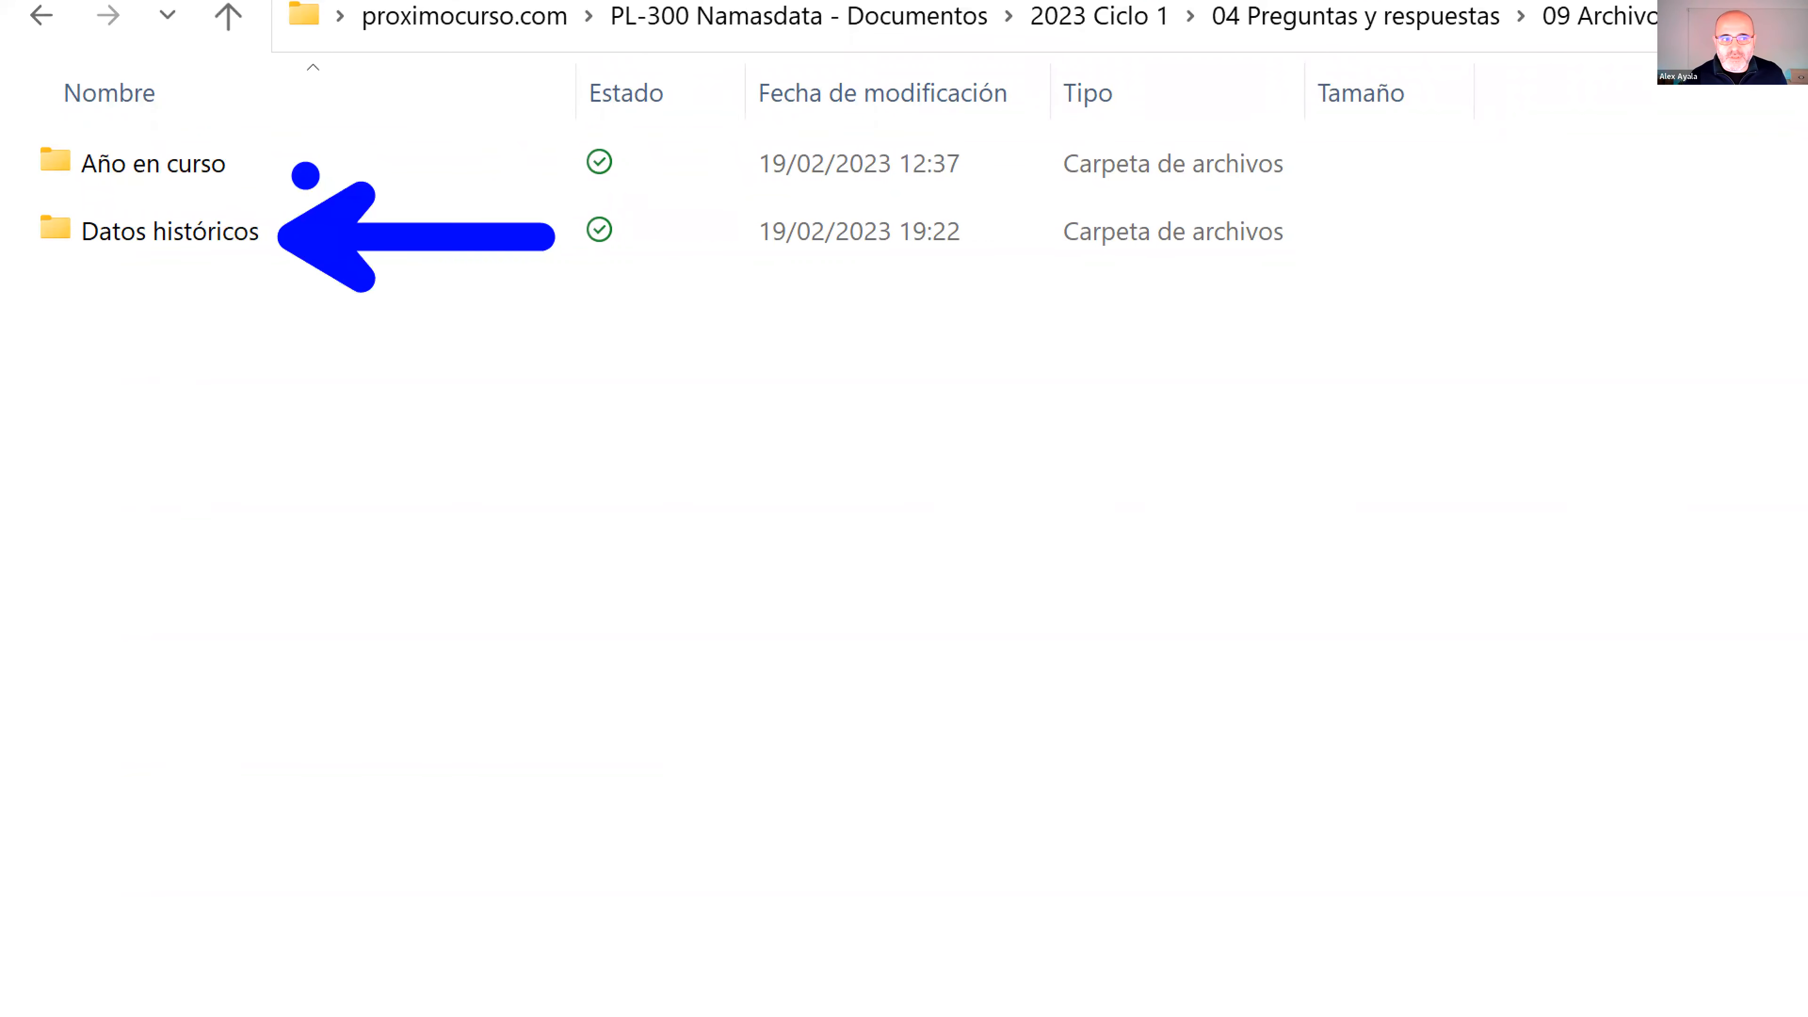
left_click_drag(262, 161, 473, 130)
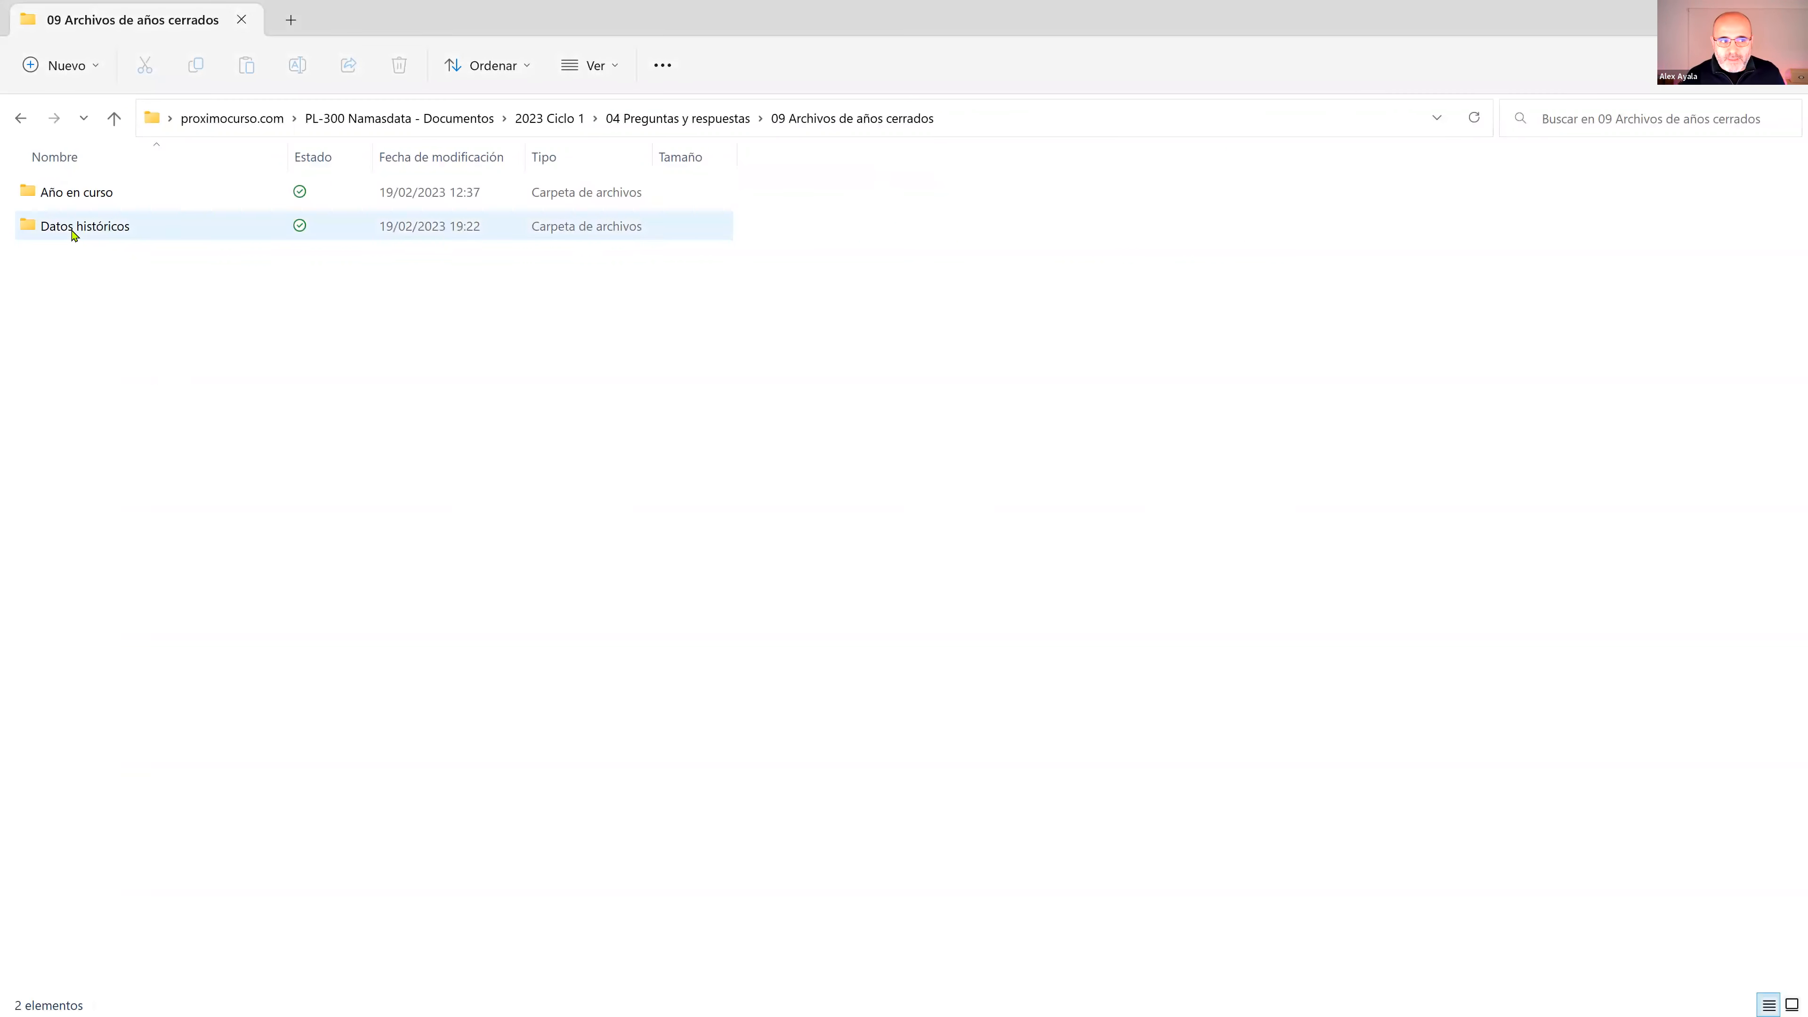
left_click(82, 198)
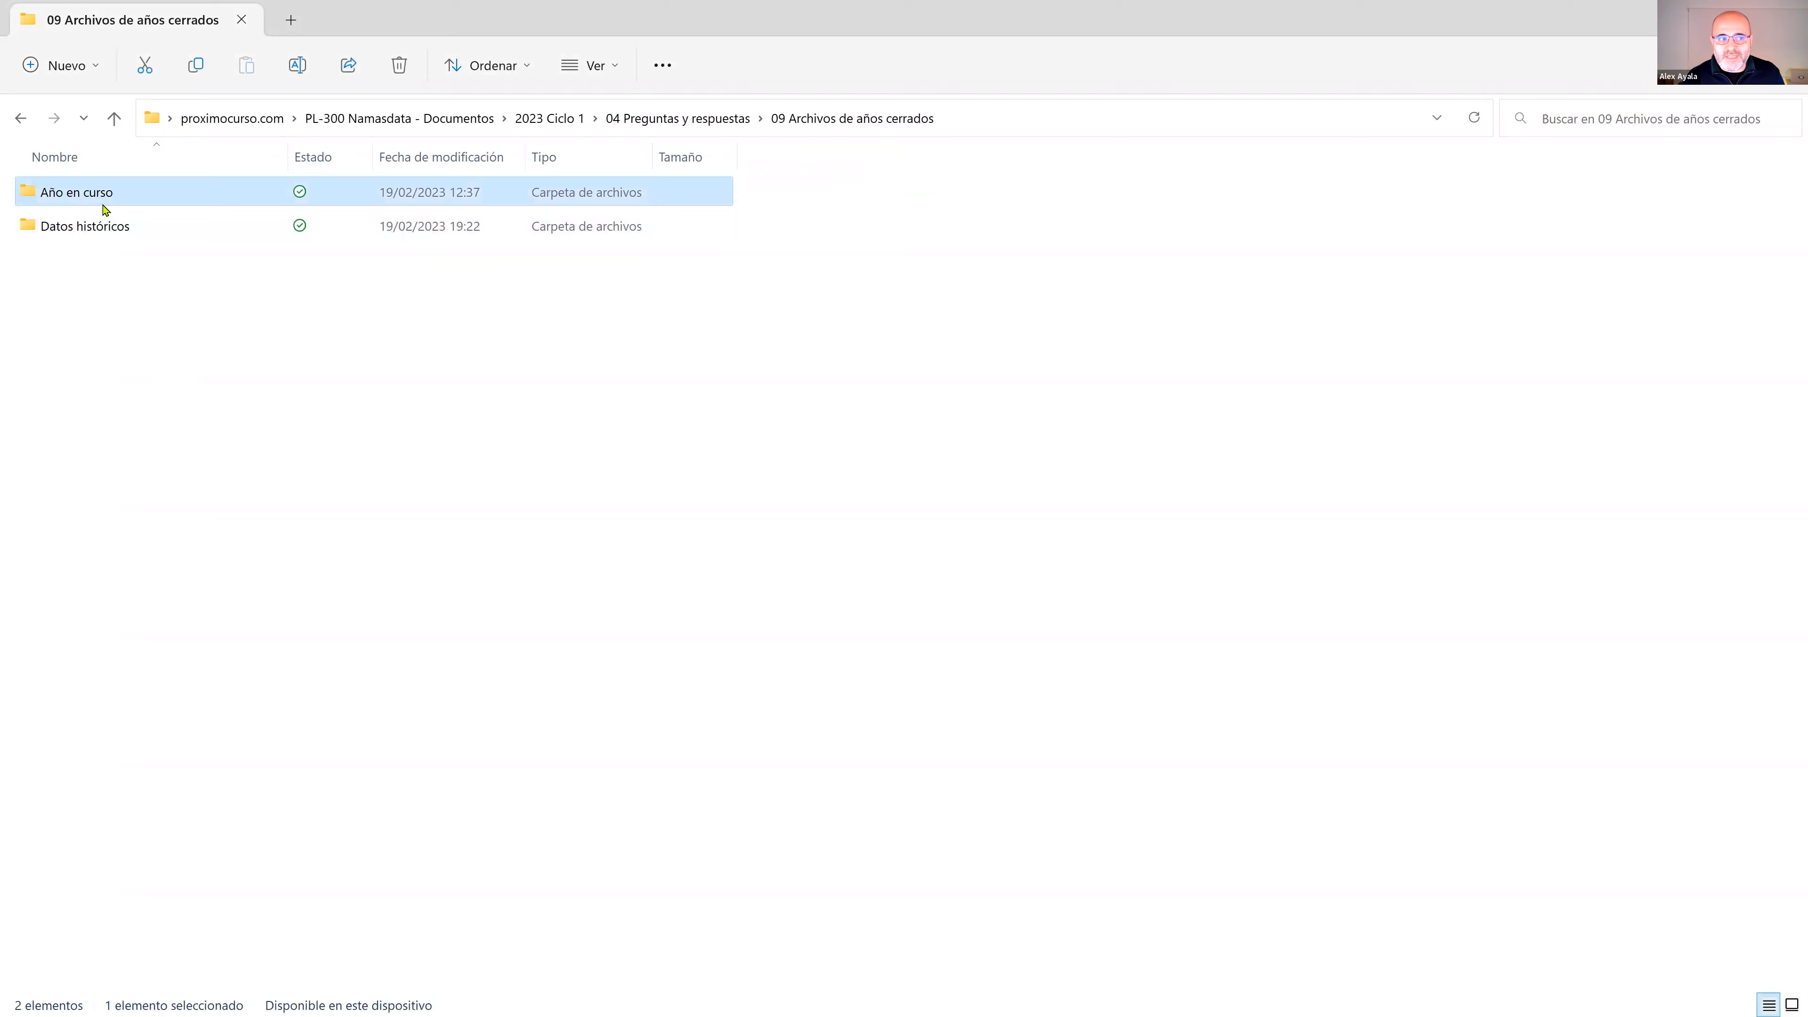
double_click(93, 200)
left_click(114, 118)
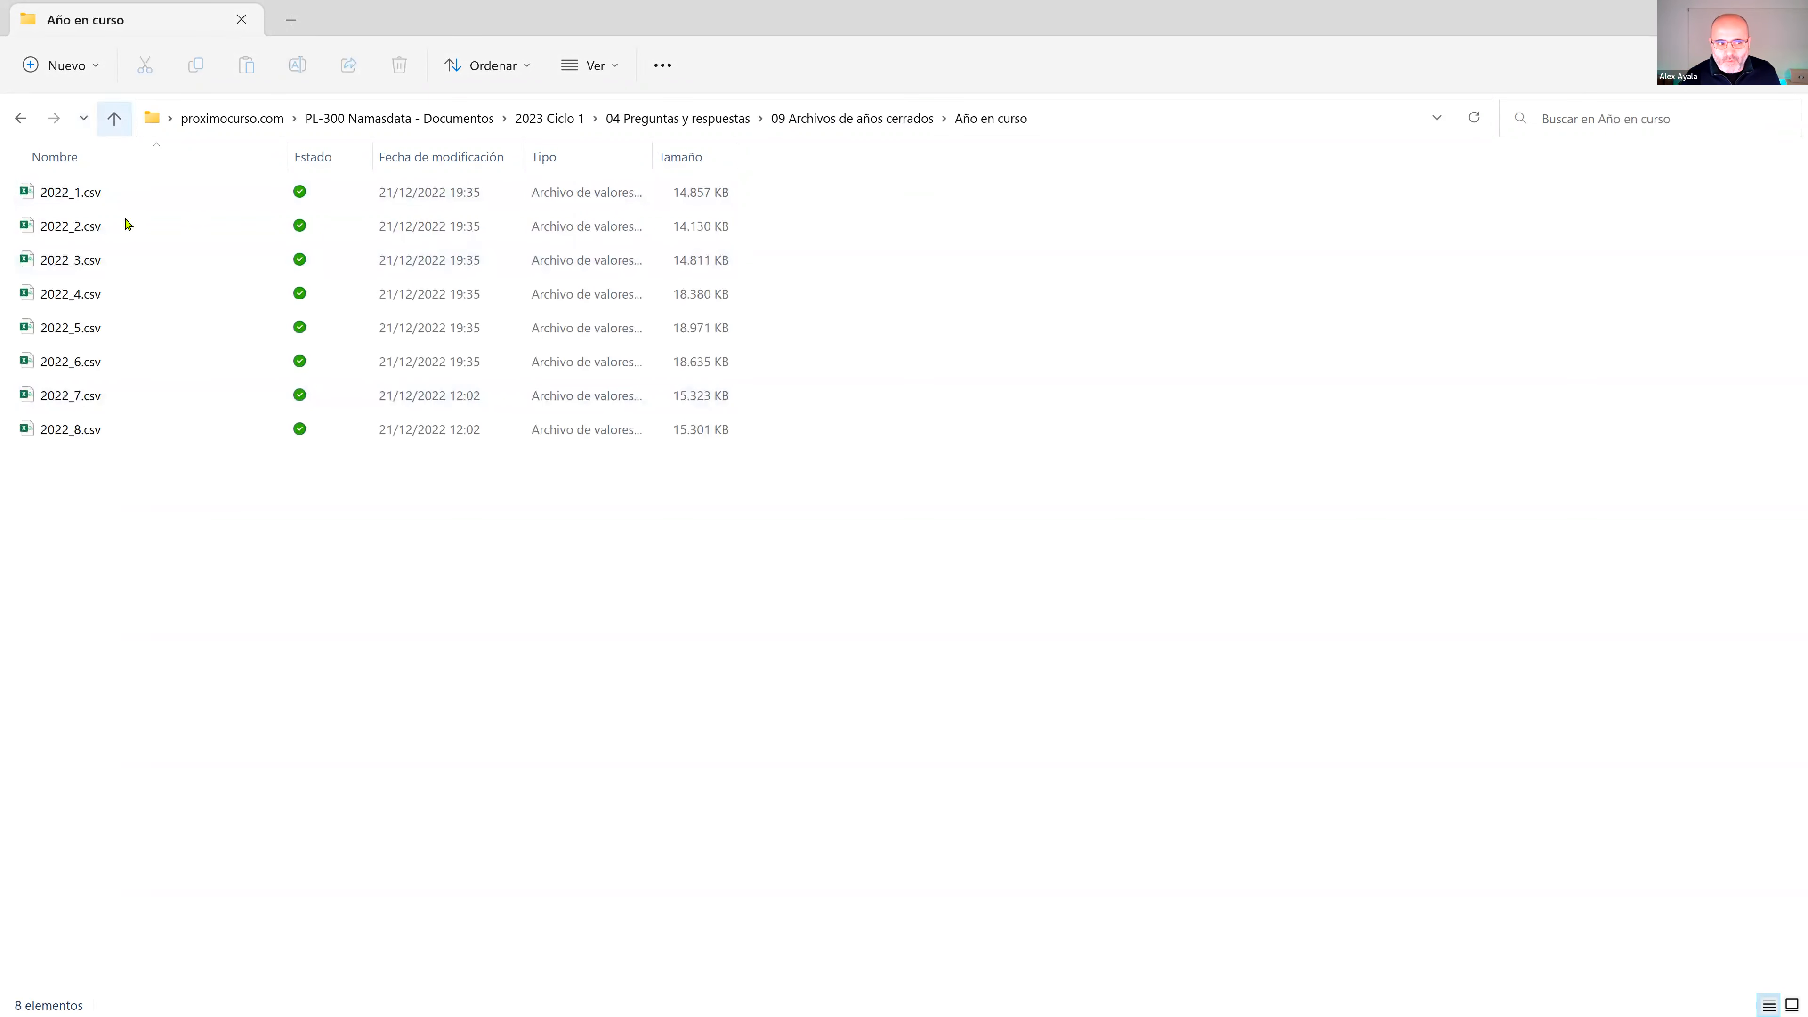
double_click(112, 228)
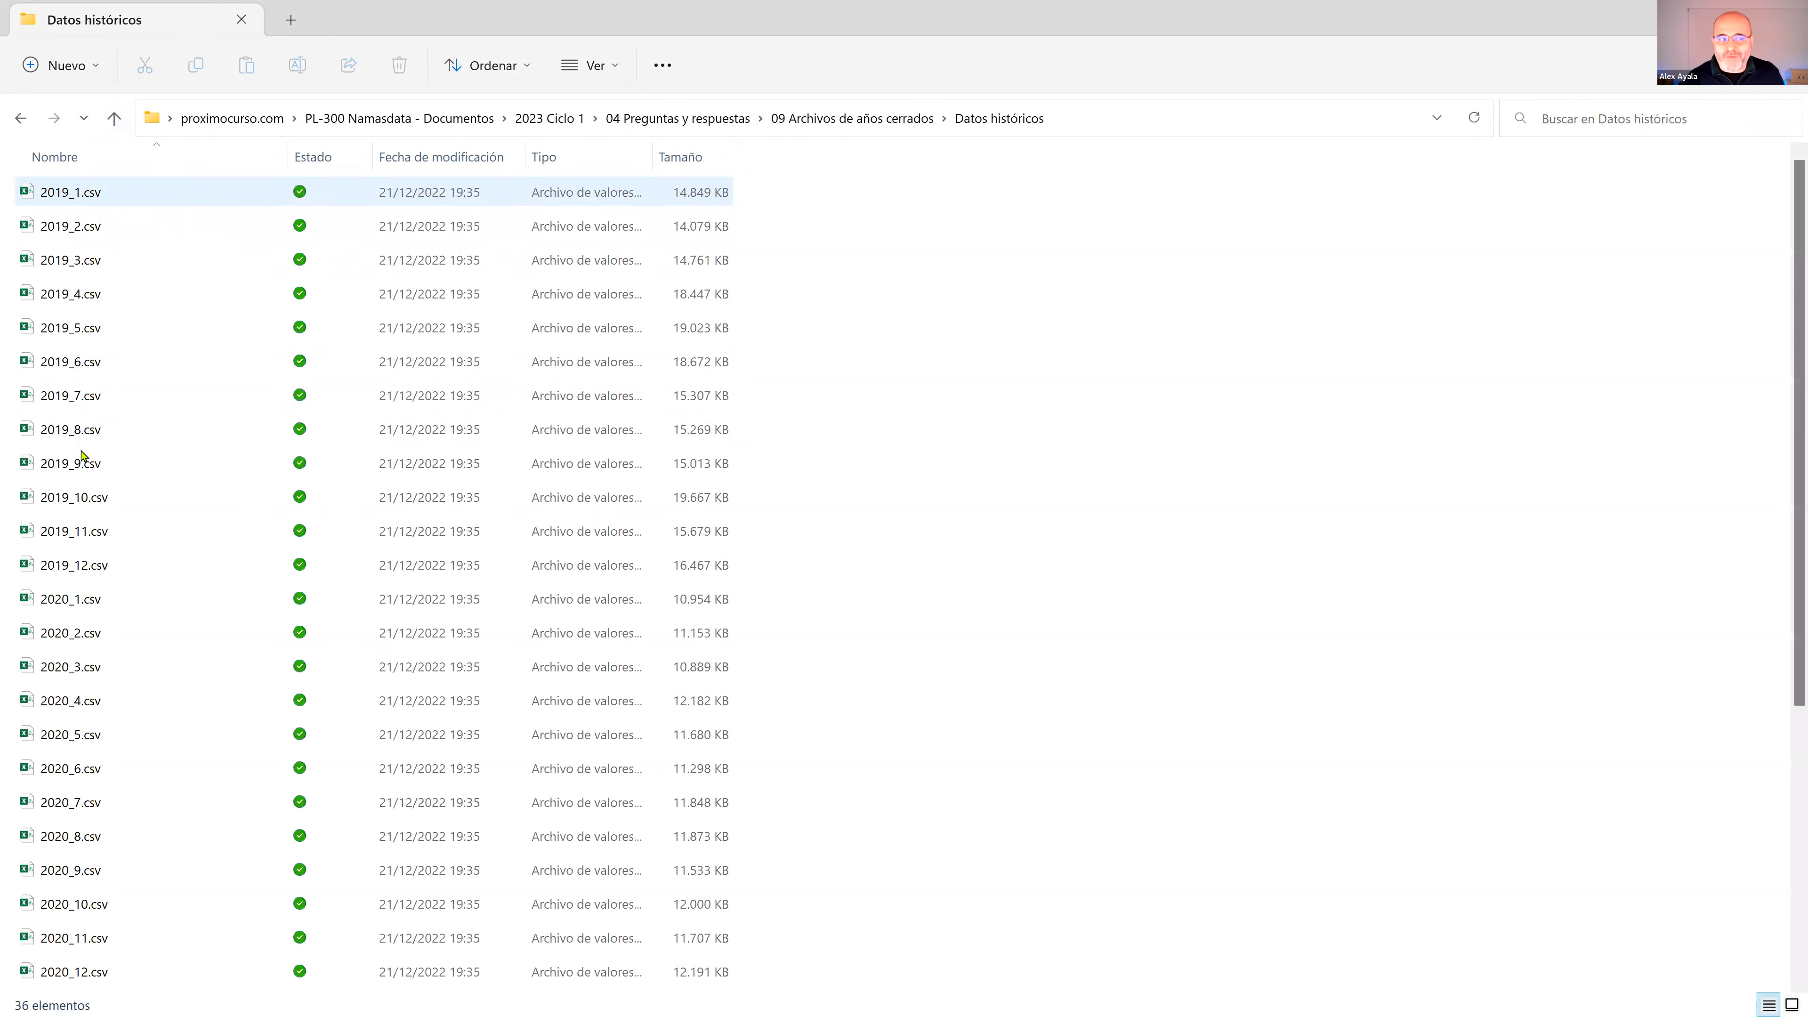
left_click(114, 118)
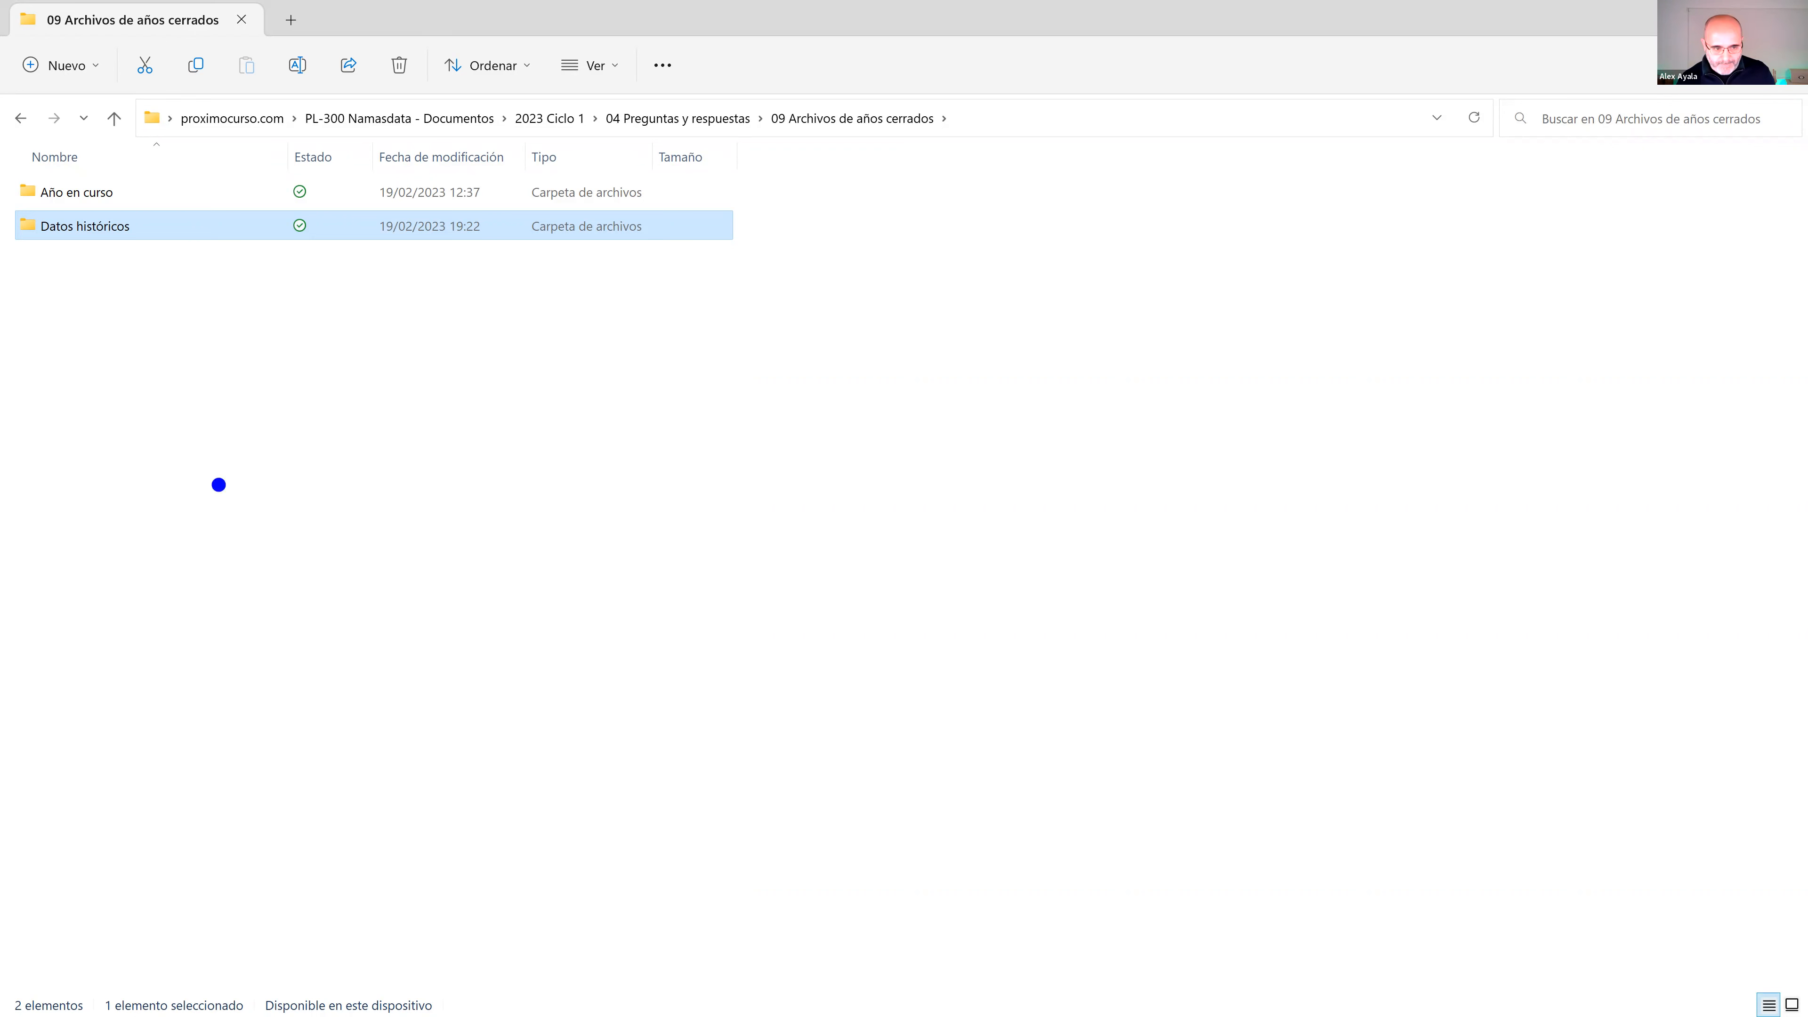
key("k")
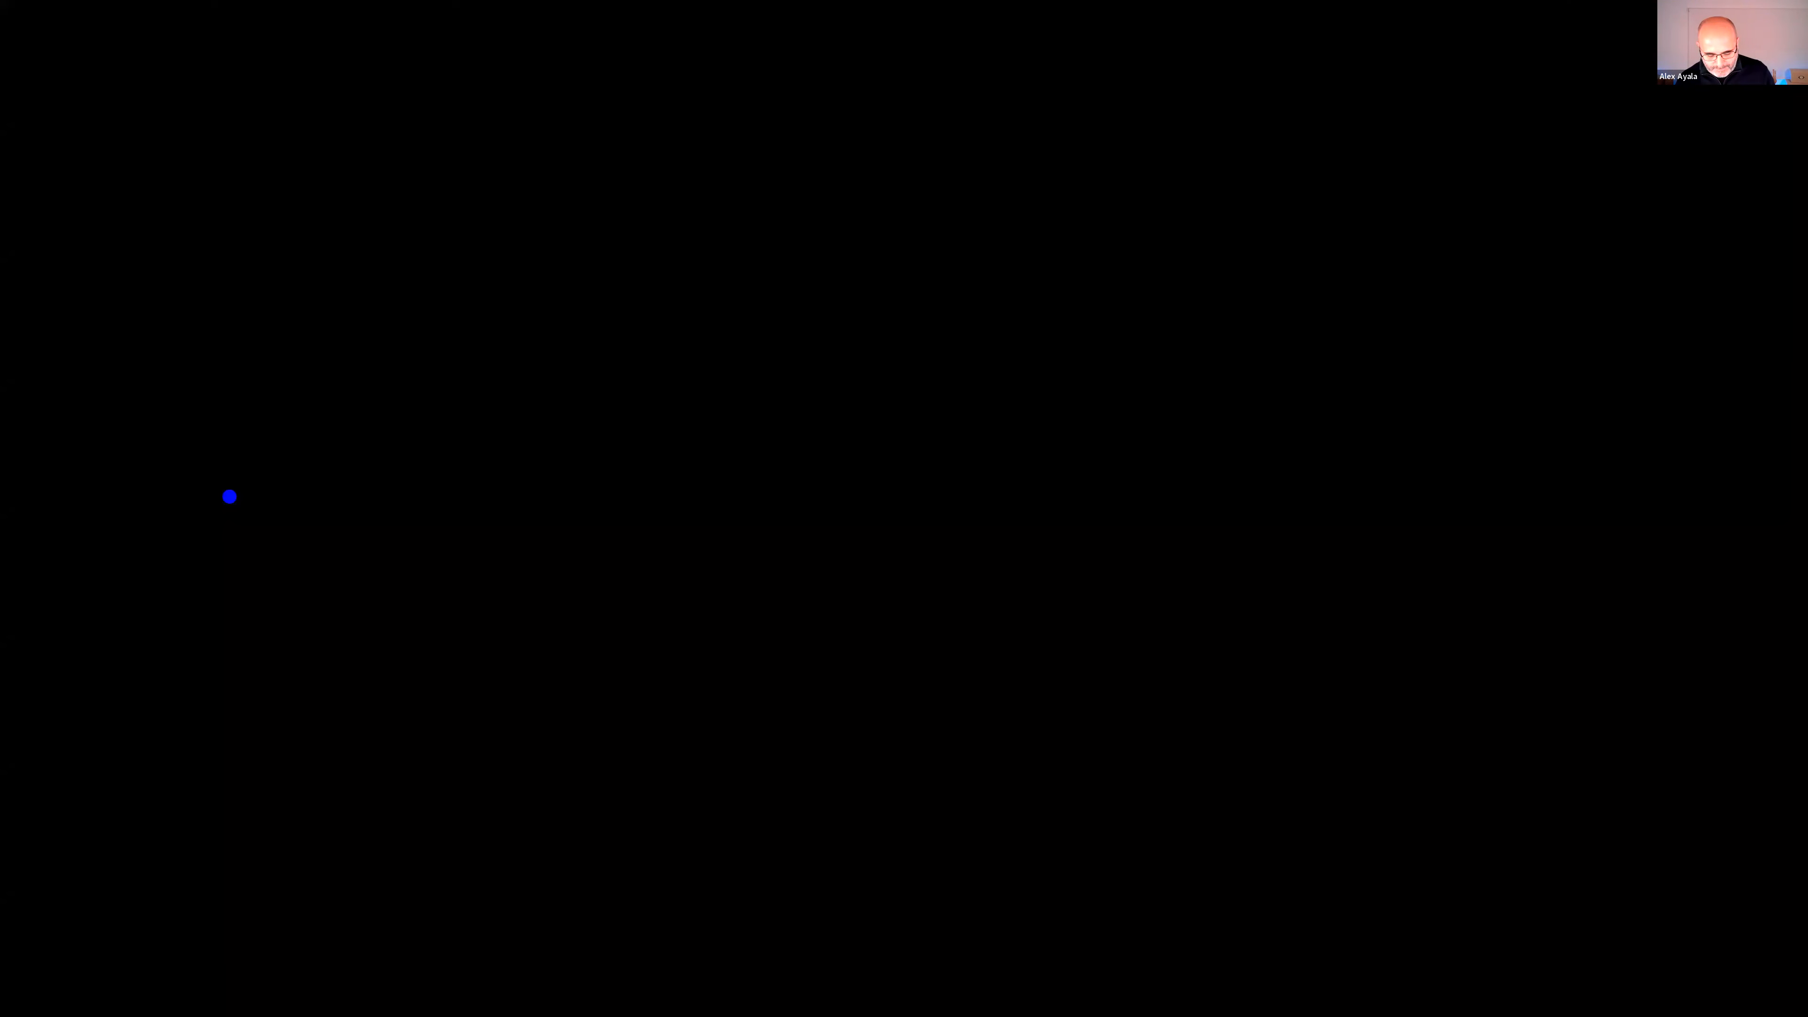
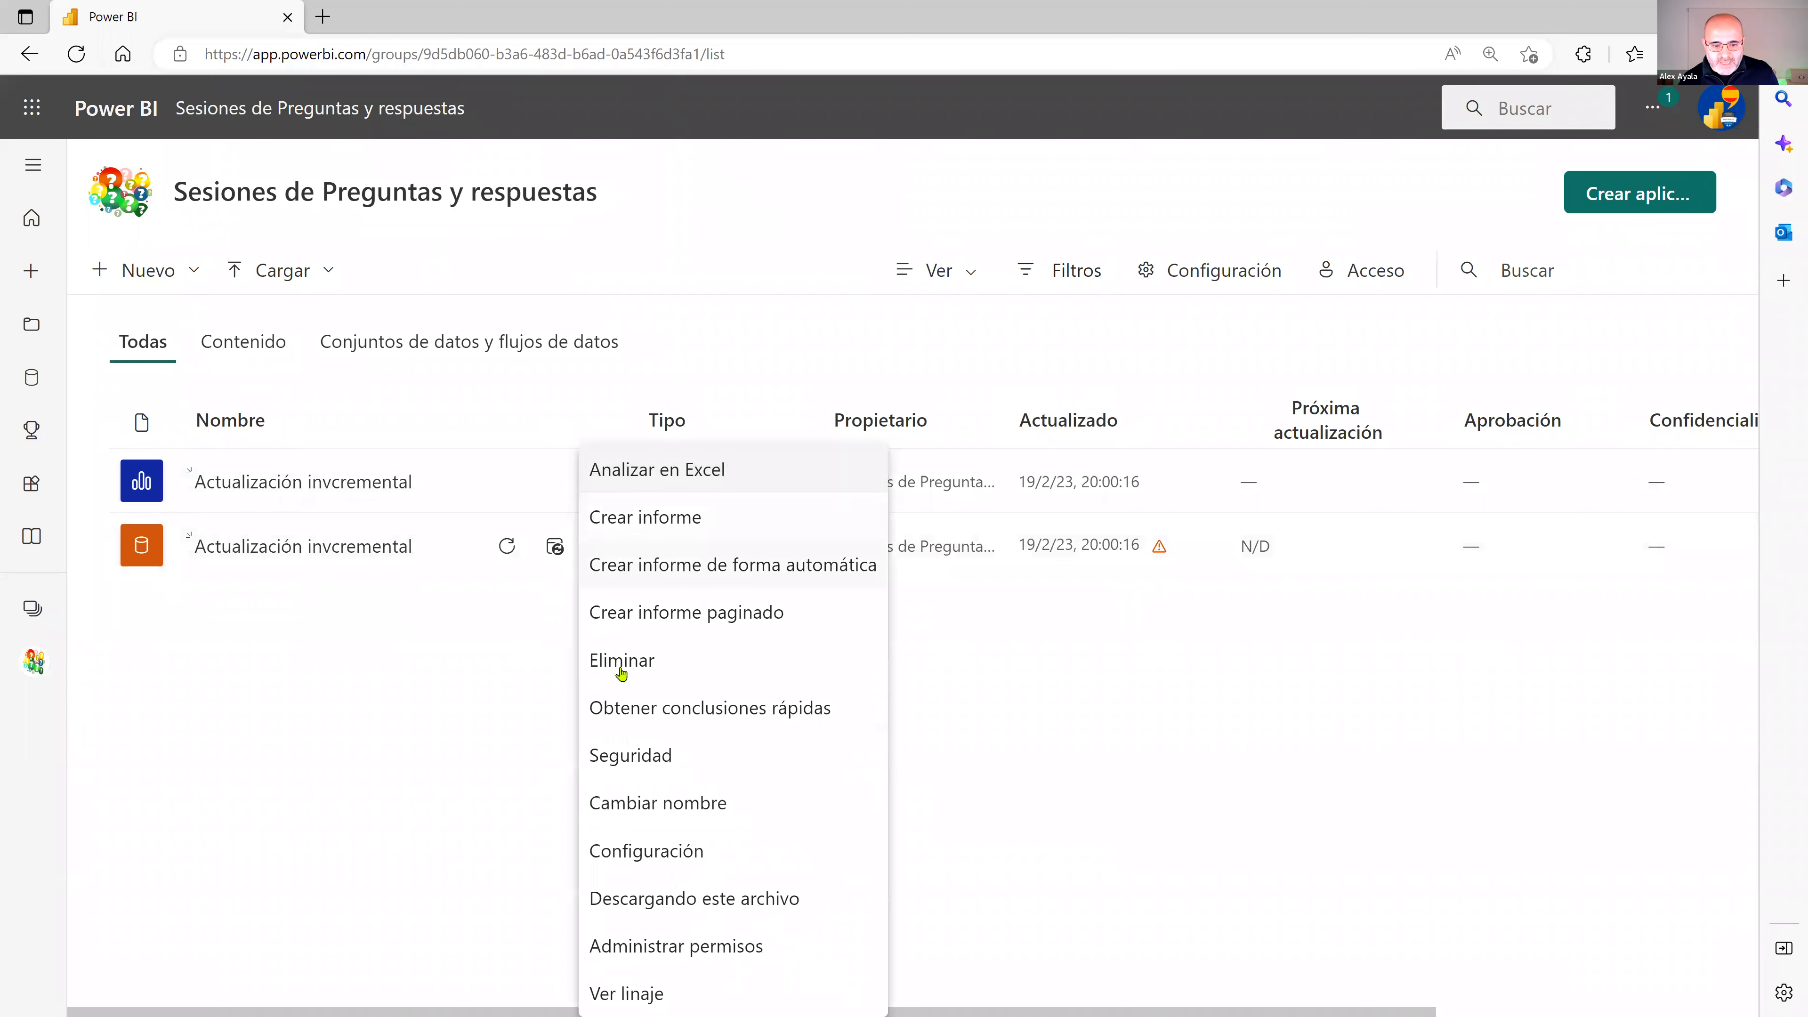
Delete the Actualización invcremental dataset from the Sesiones de Preguntas y respuestas workspace in Power BI
left_click(616, 665)
left_click(888, 646)
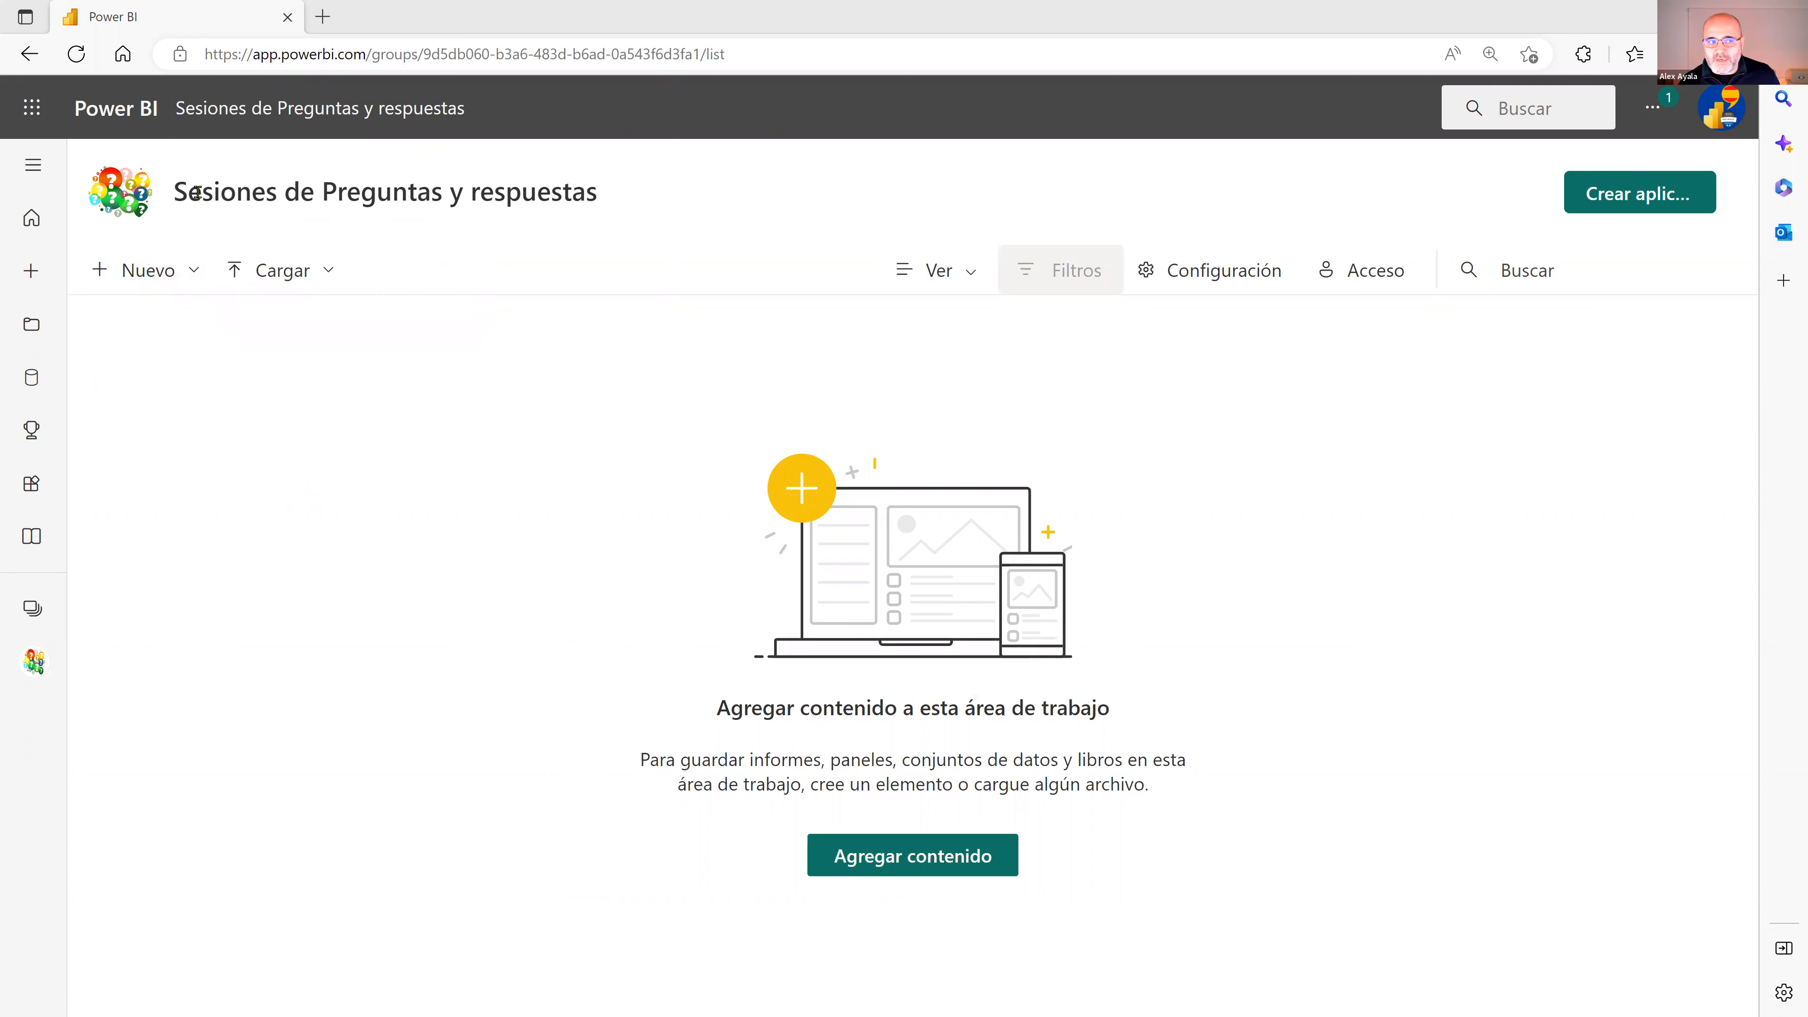
Create a dataflow in the workspace that defines new tables, with Carpeta de SharePoint as its data source
left_click(144, 269)
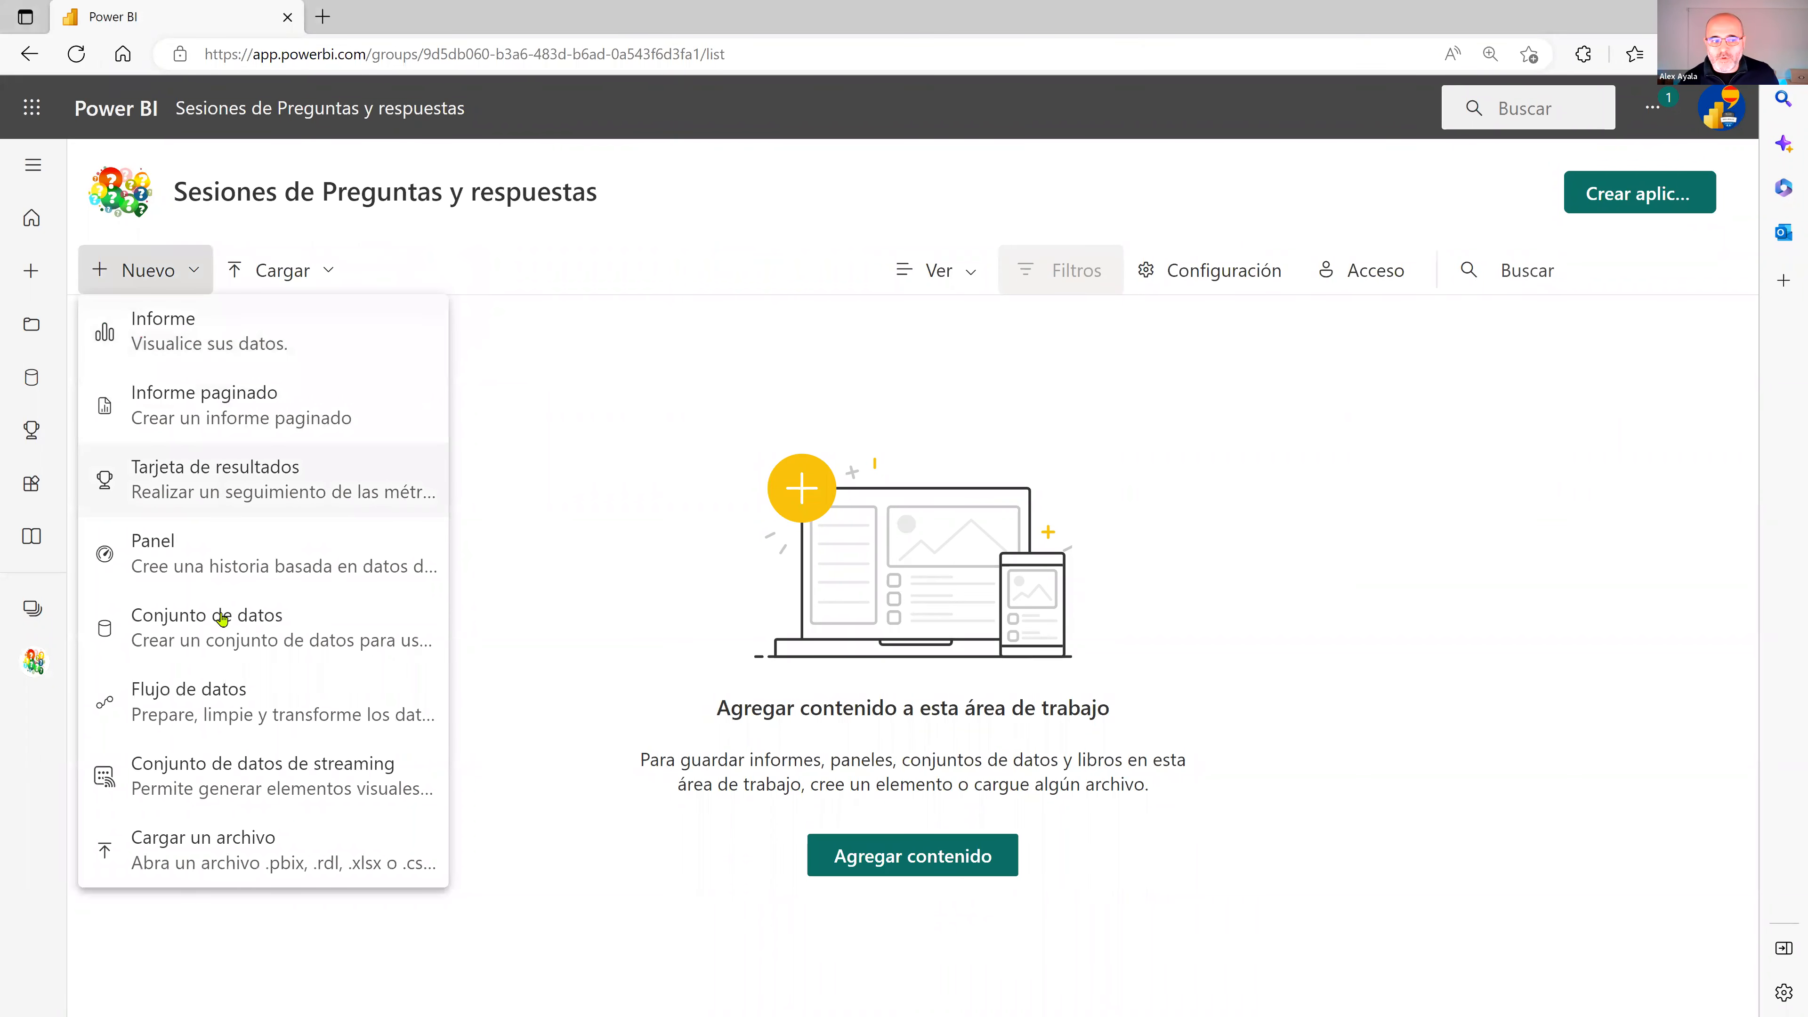
left_click(184, 705)
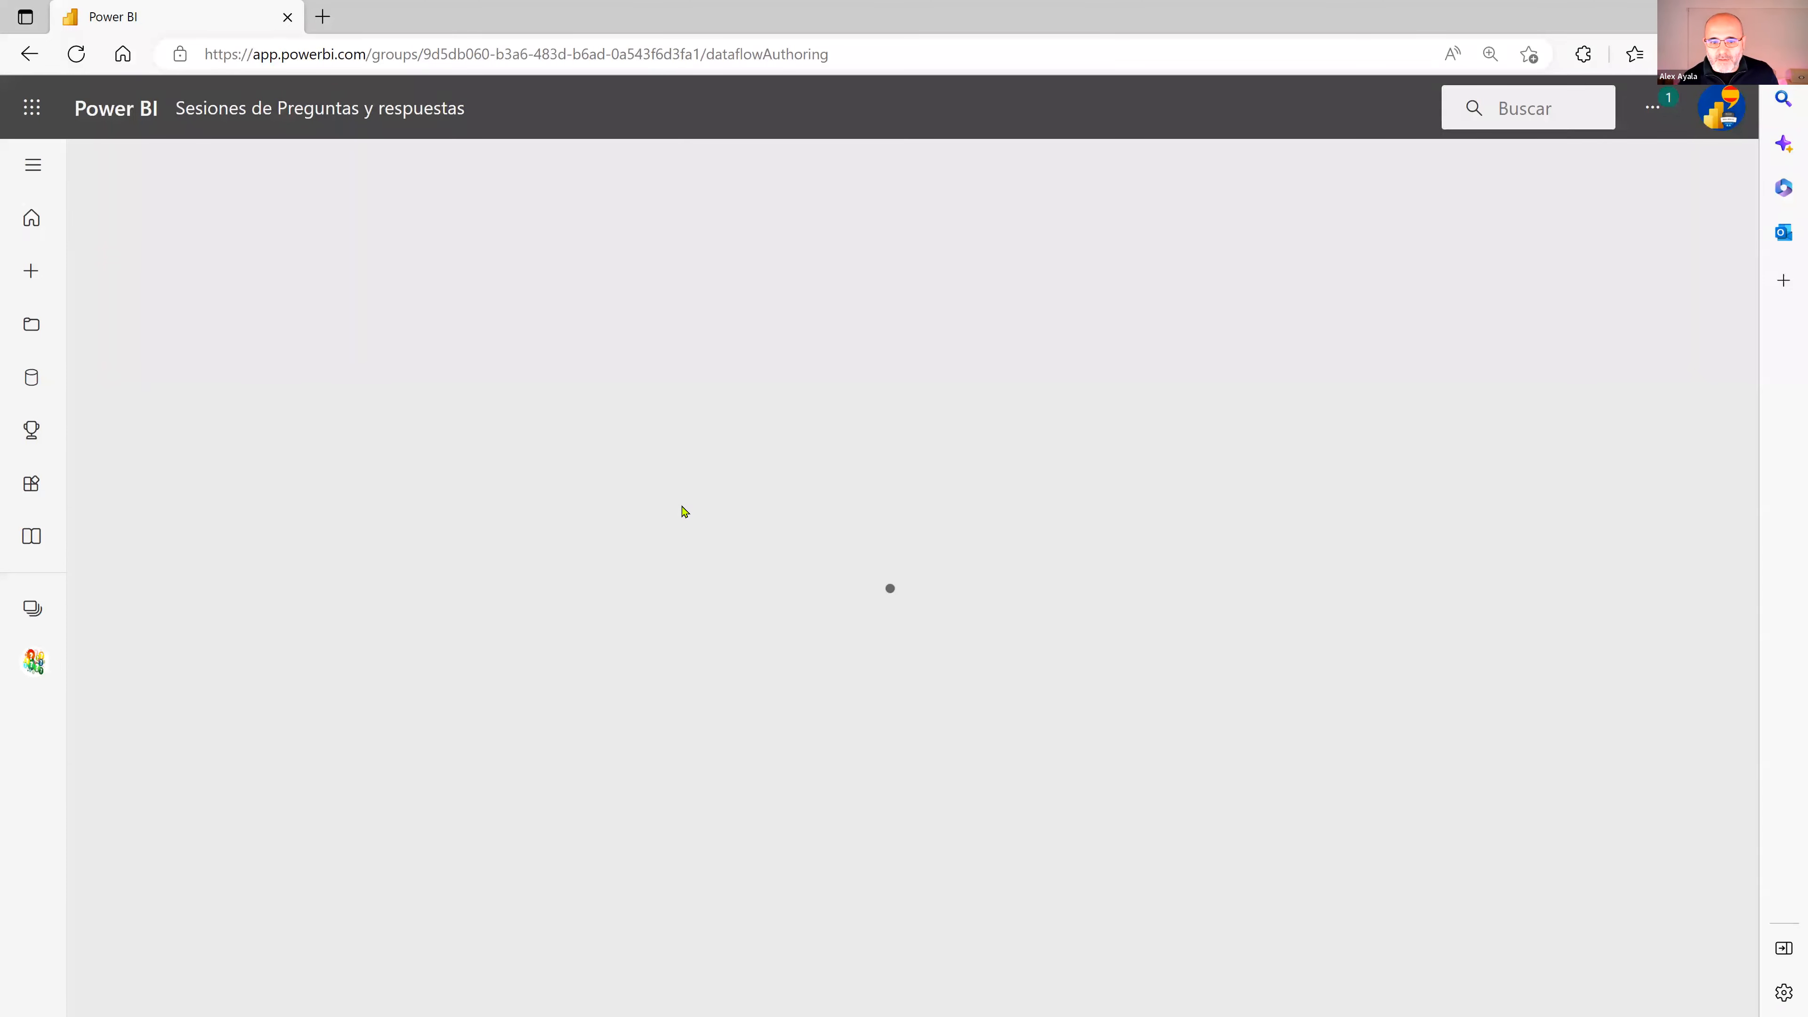
scroll(719, 518, "down", 1)
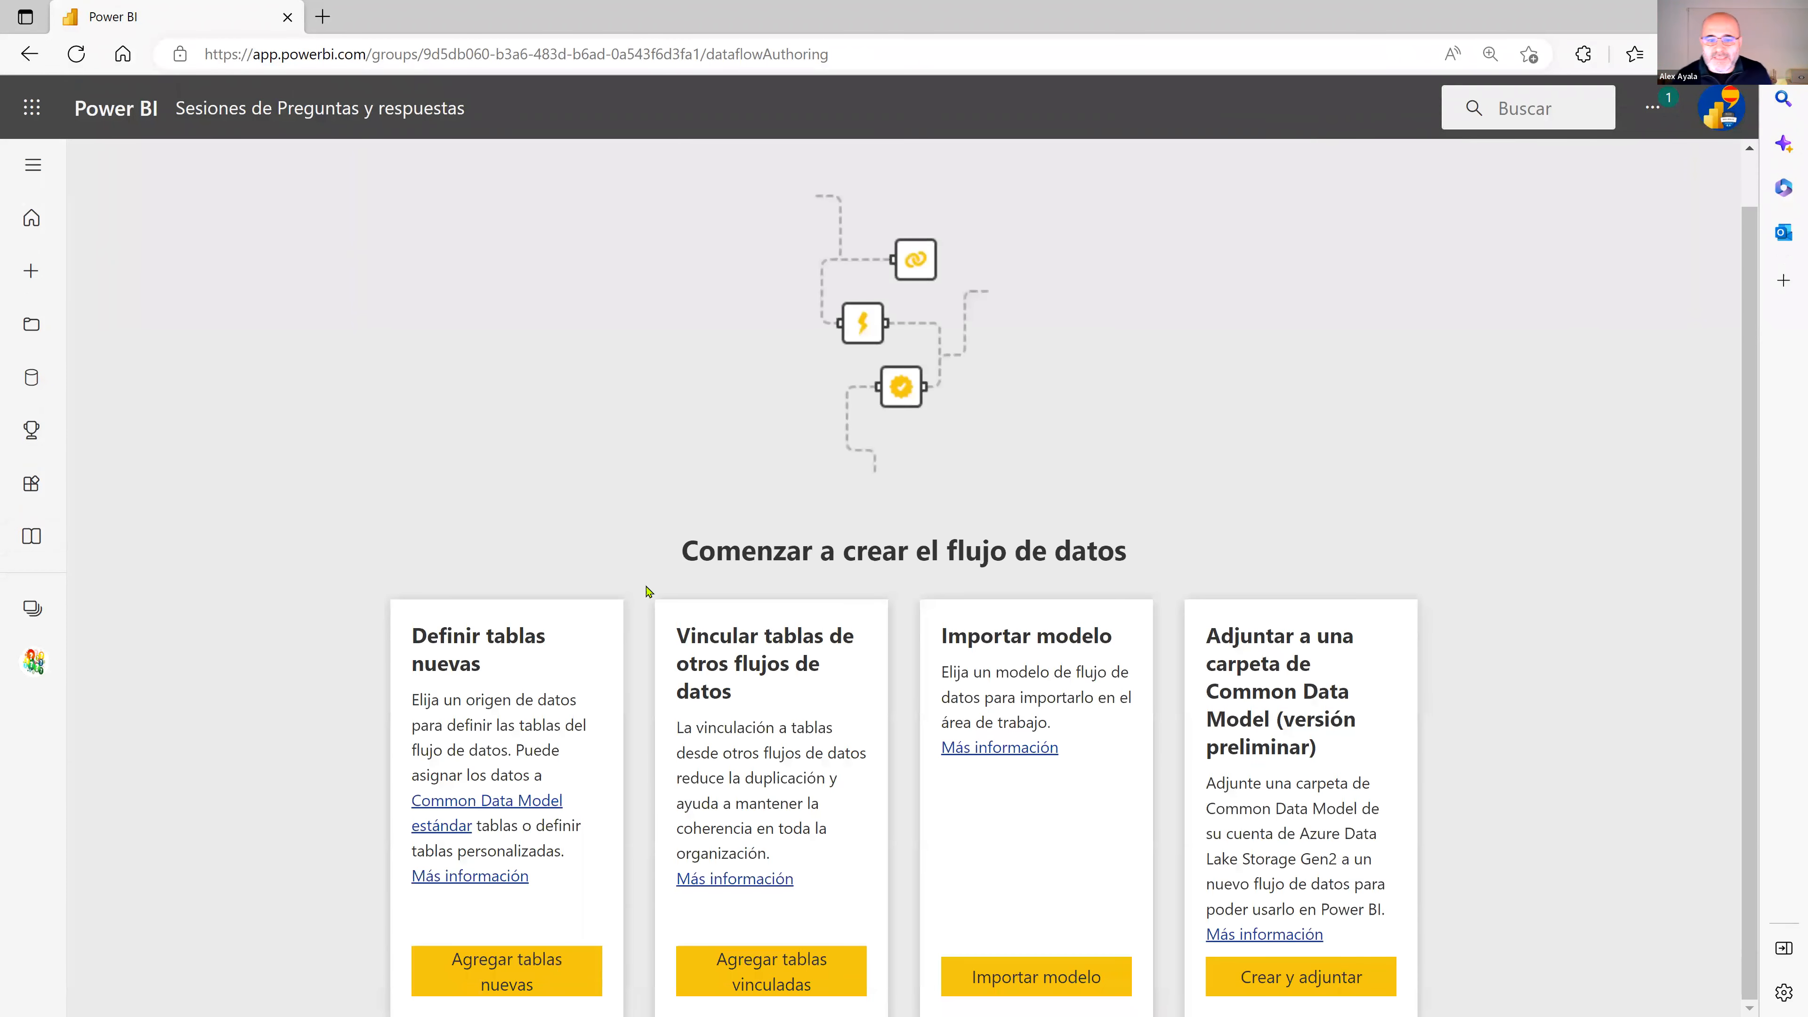
triple_click(426, 642)
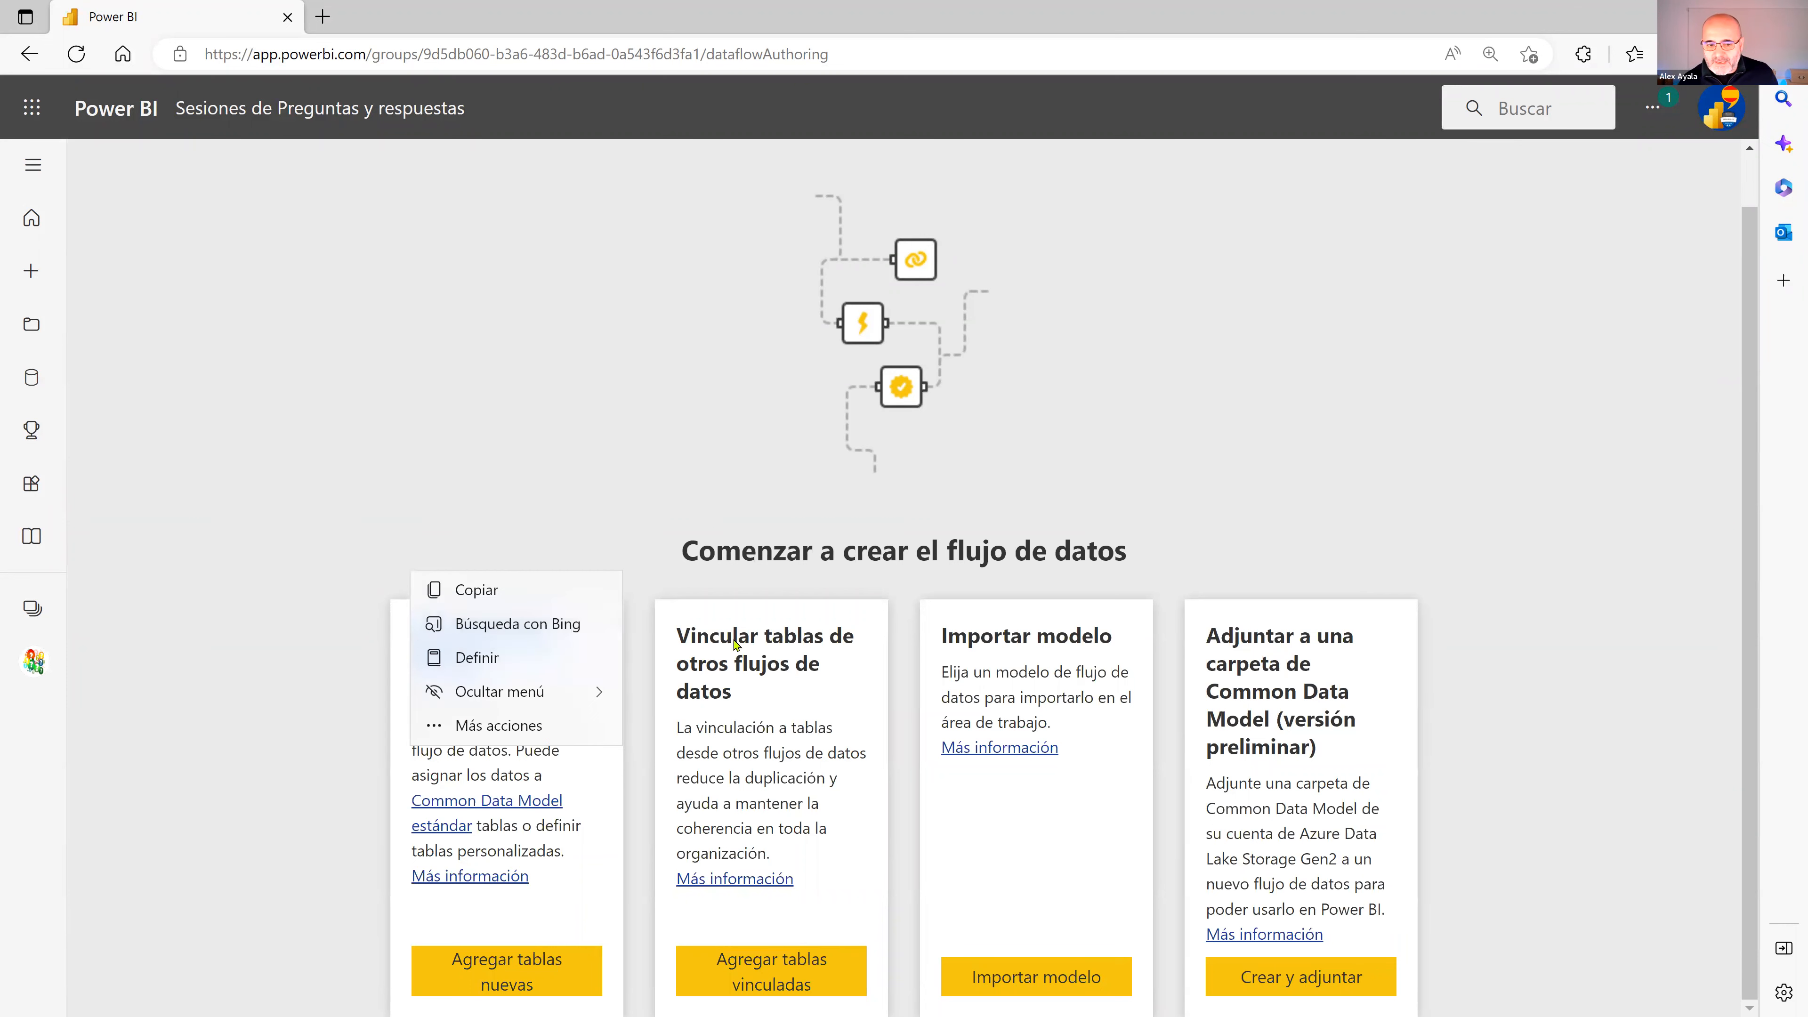
left_click(705, 488)
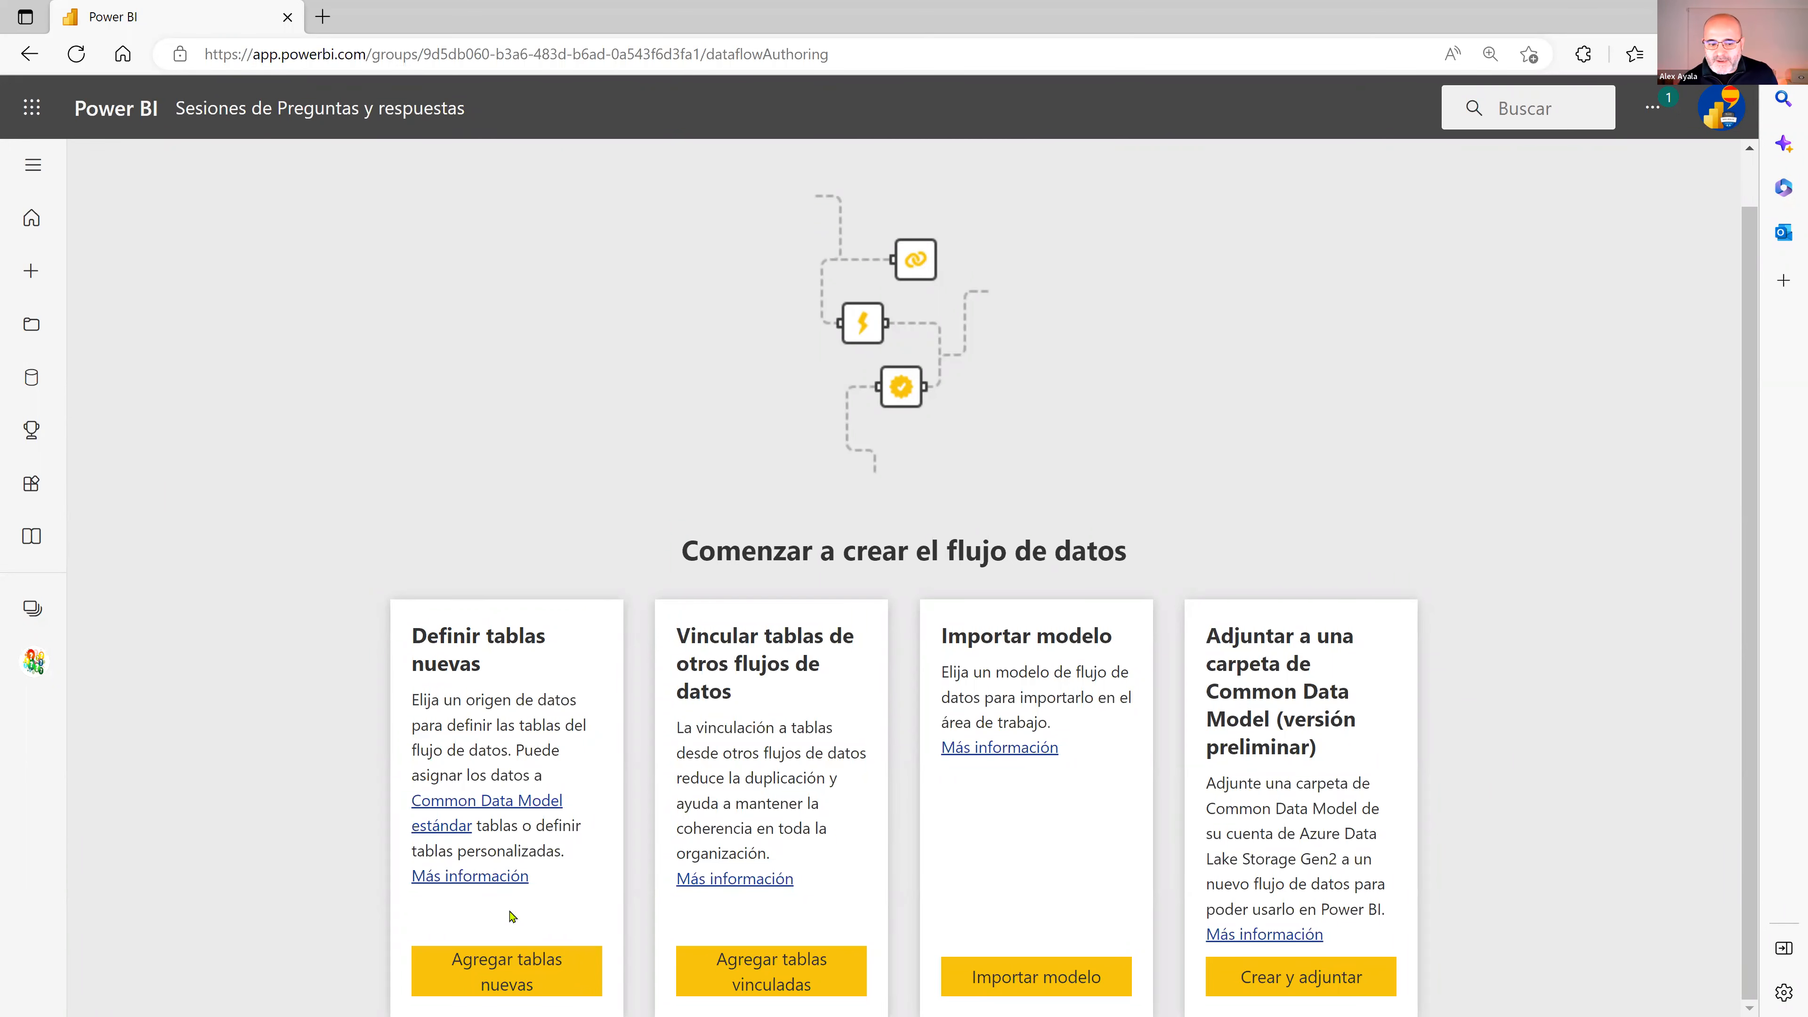
left_click(503, 969)
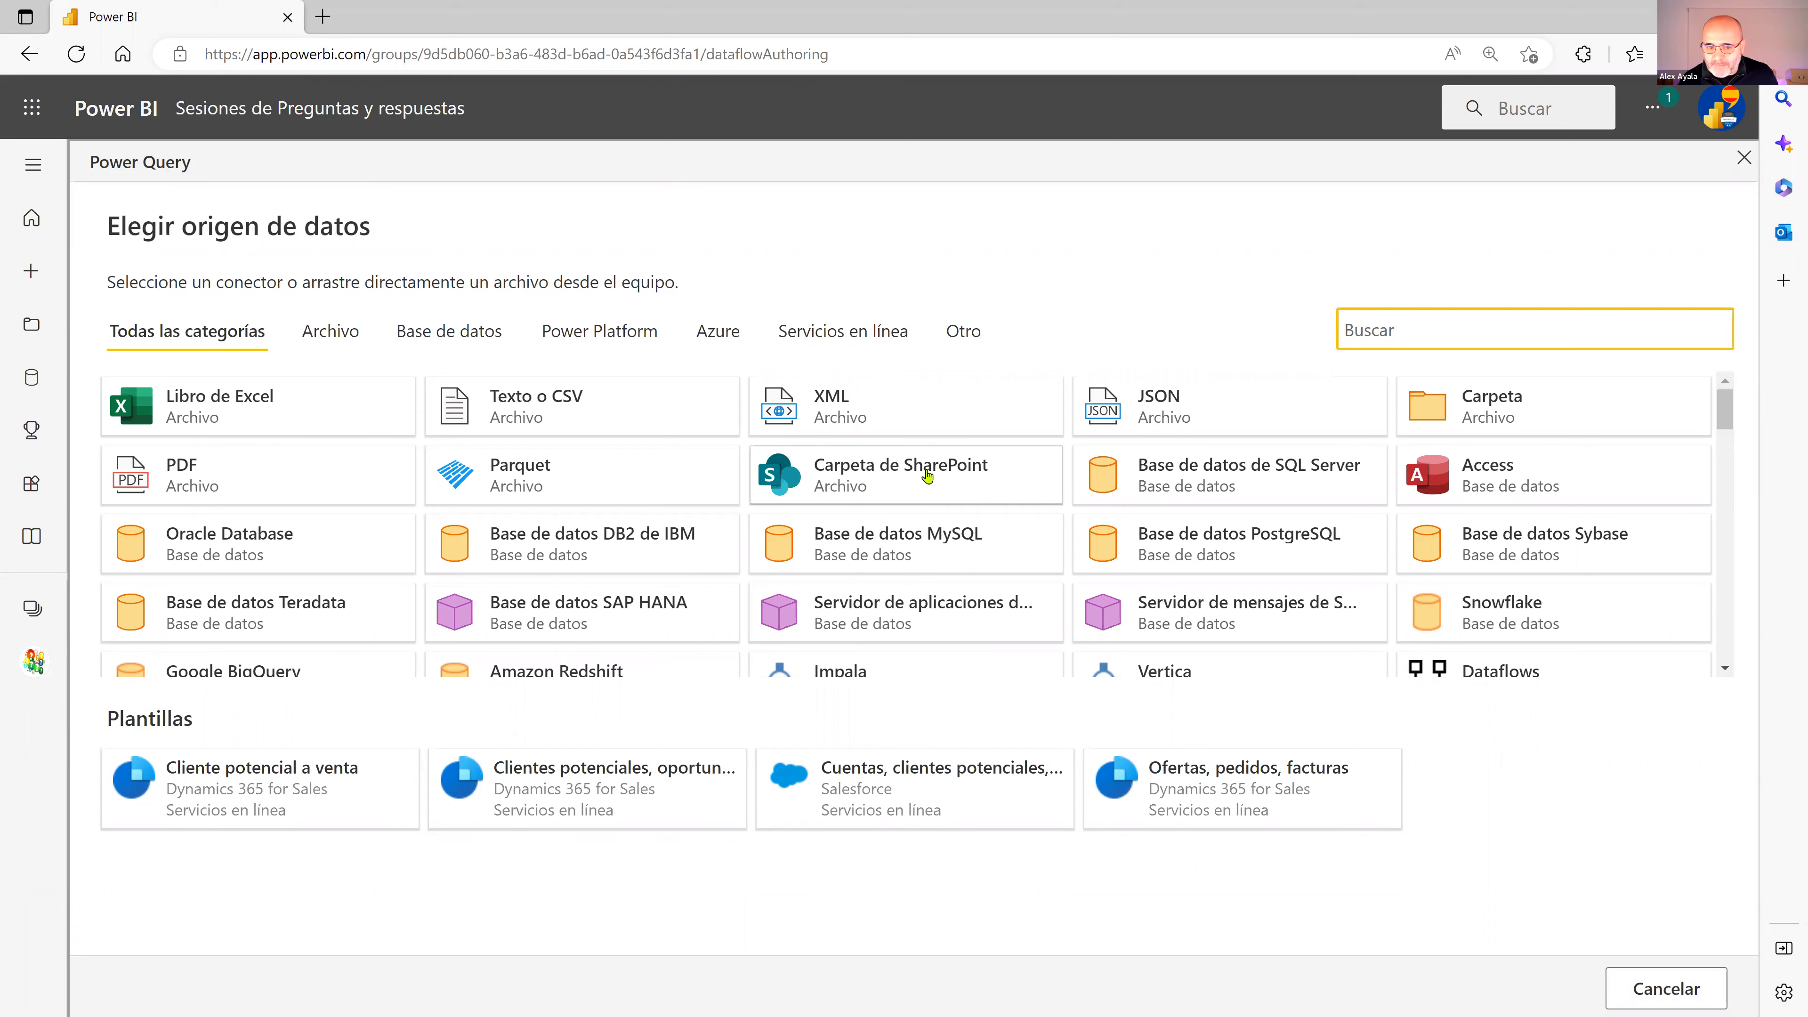
left_click(881, 470)
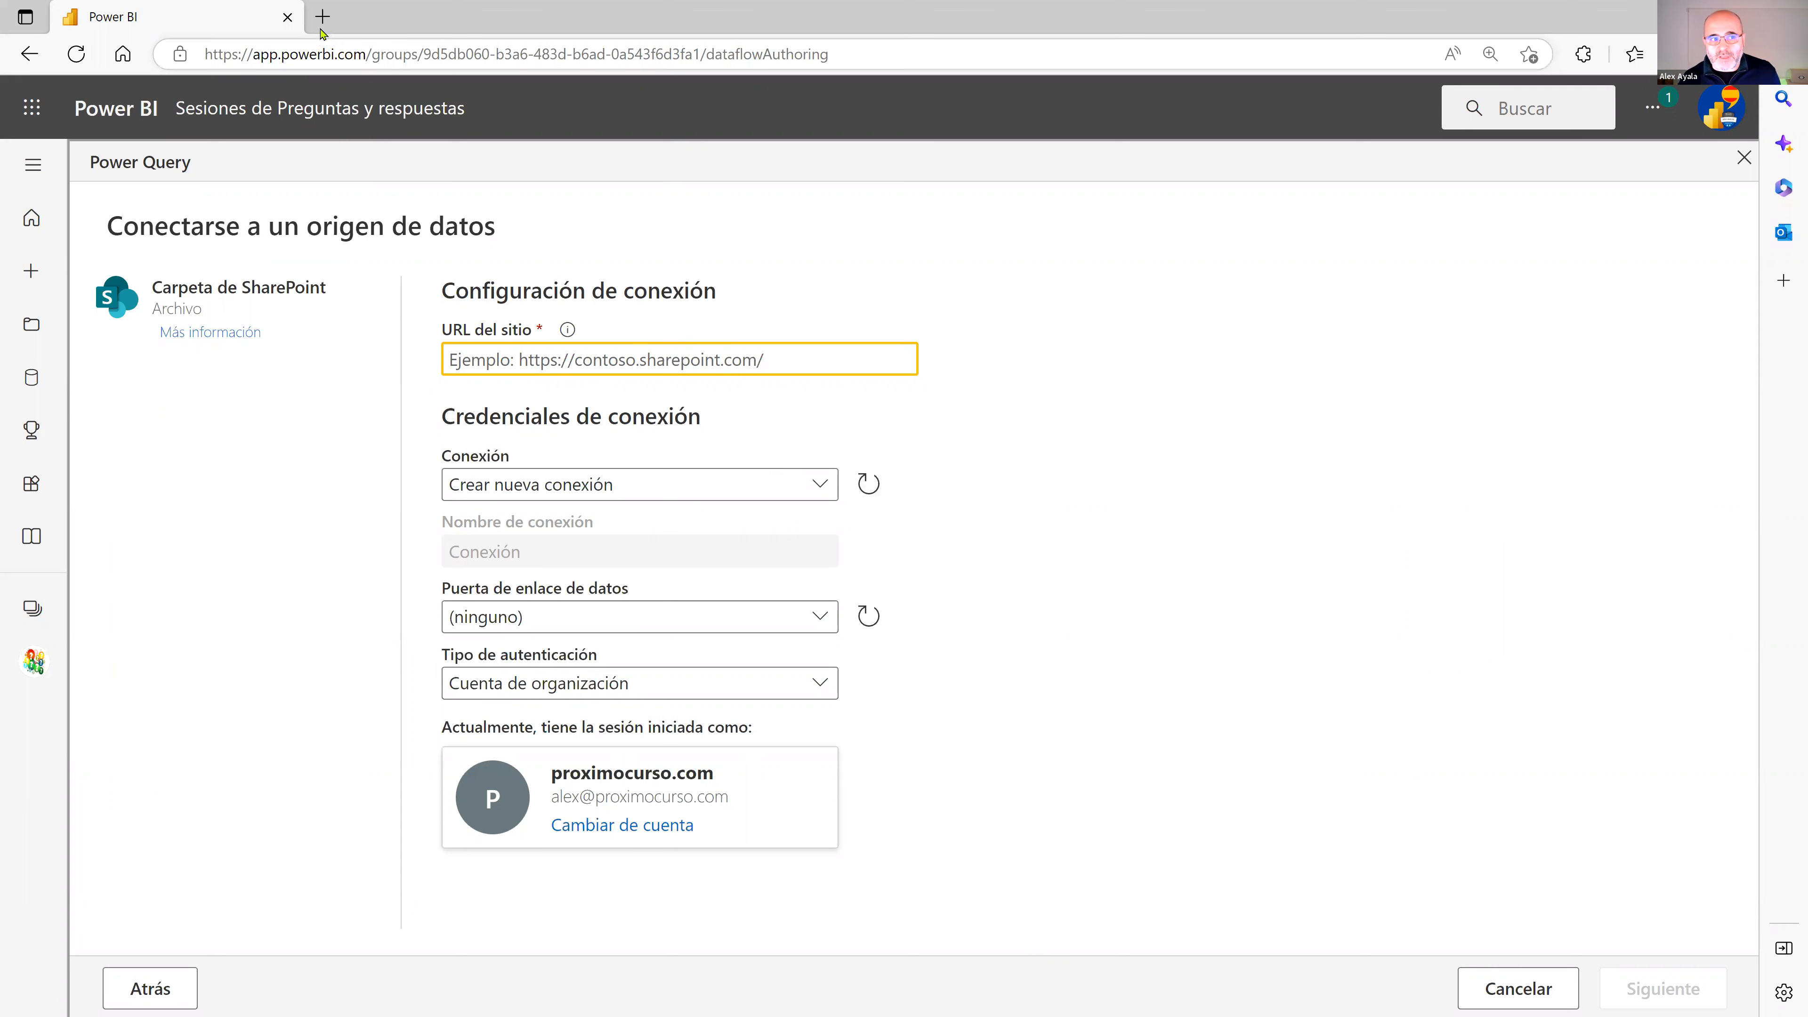
Open SharePoint in a new browser tab, go to the Curso Power BI y PL-300 site and copy its URL
left_click(30, 120)
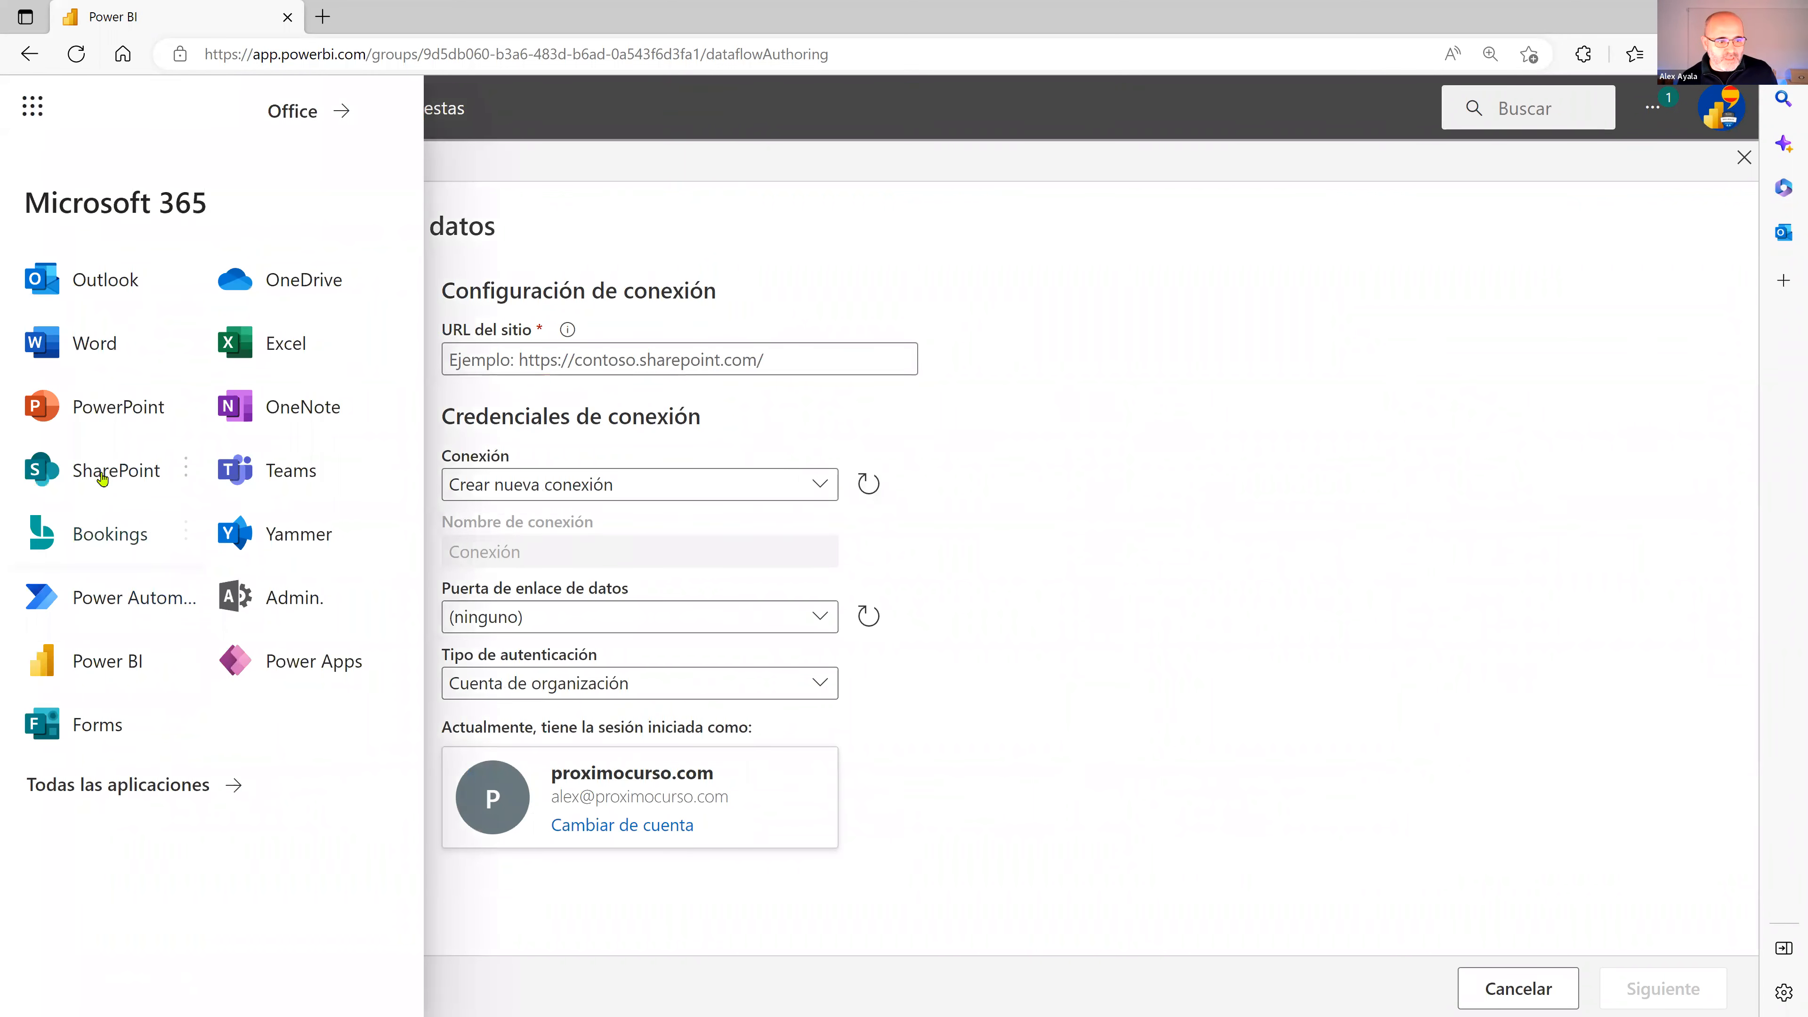
left_click(186, 466)
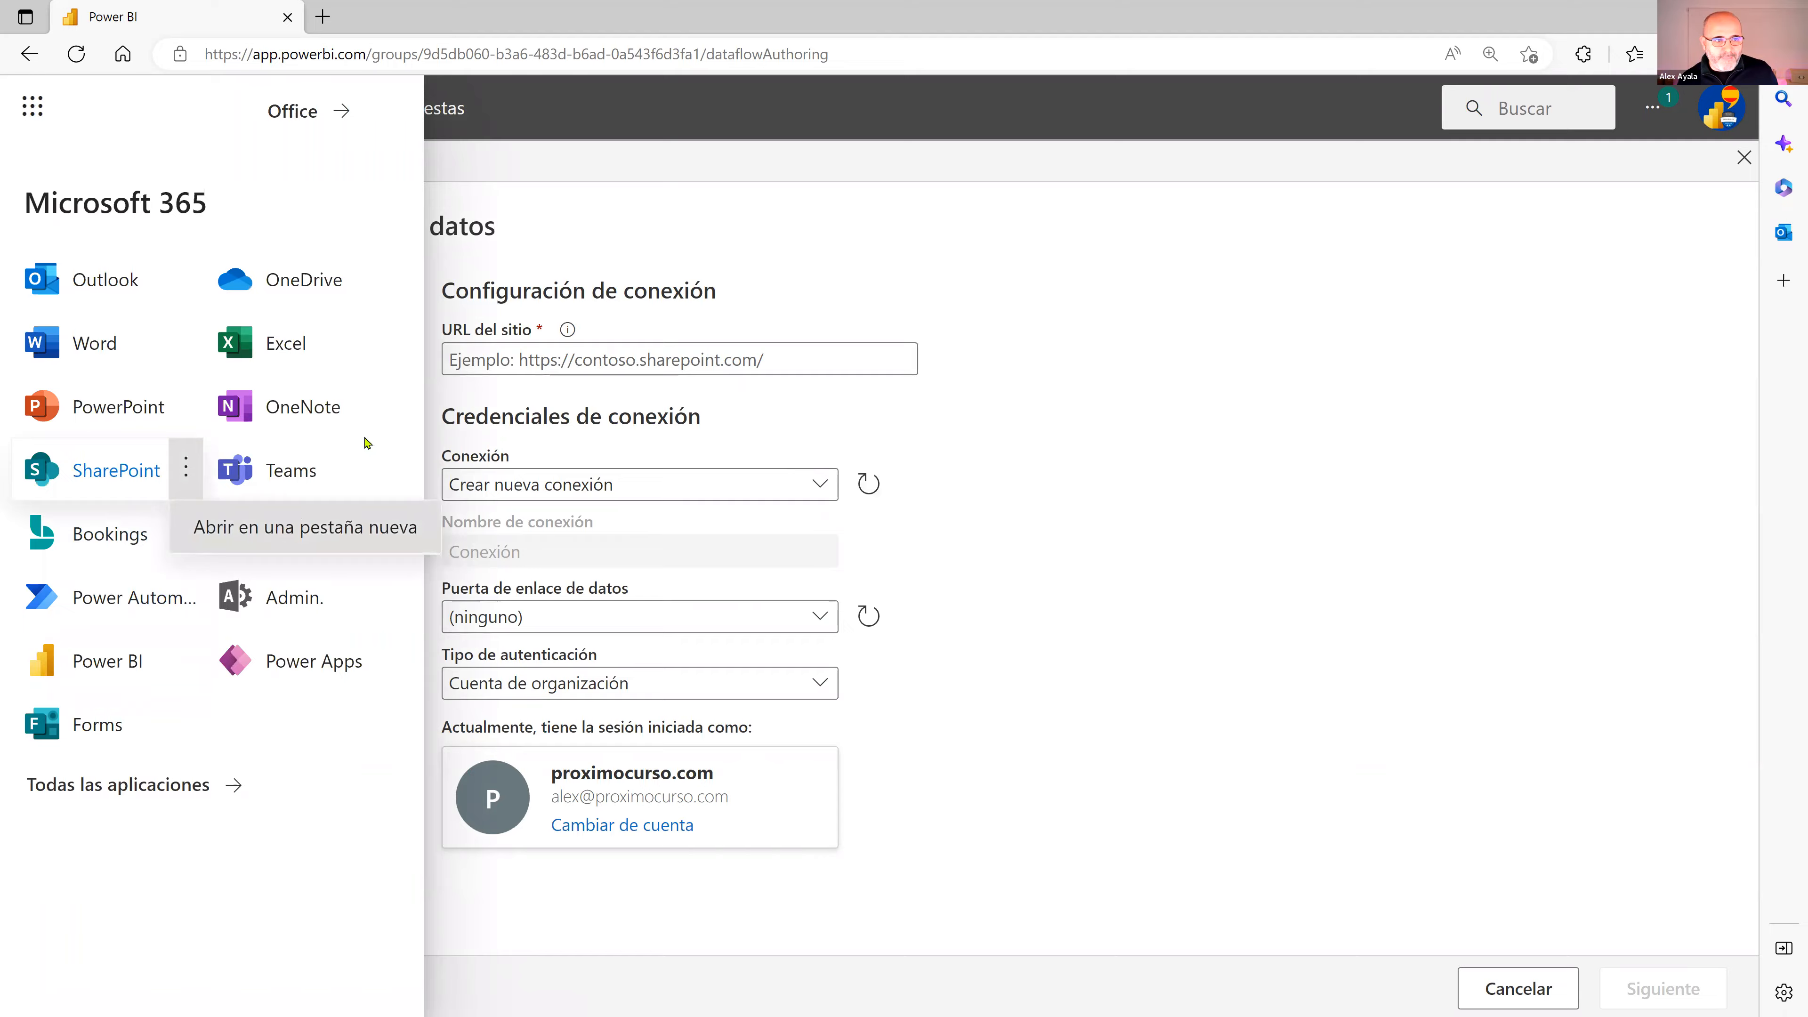
left_click(304, 527)
left_click(523, 338)
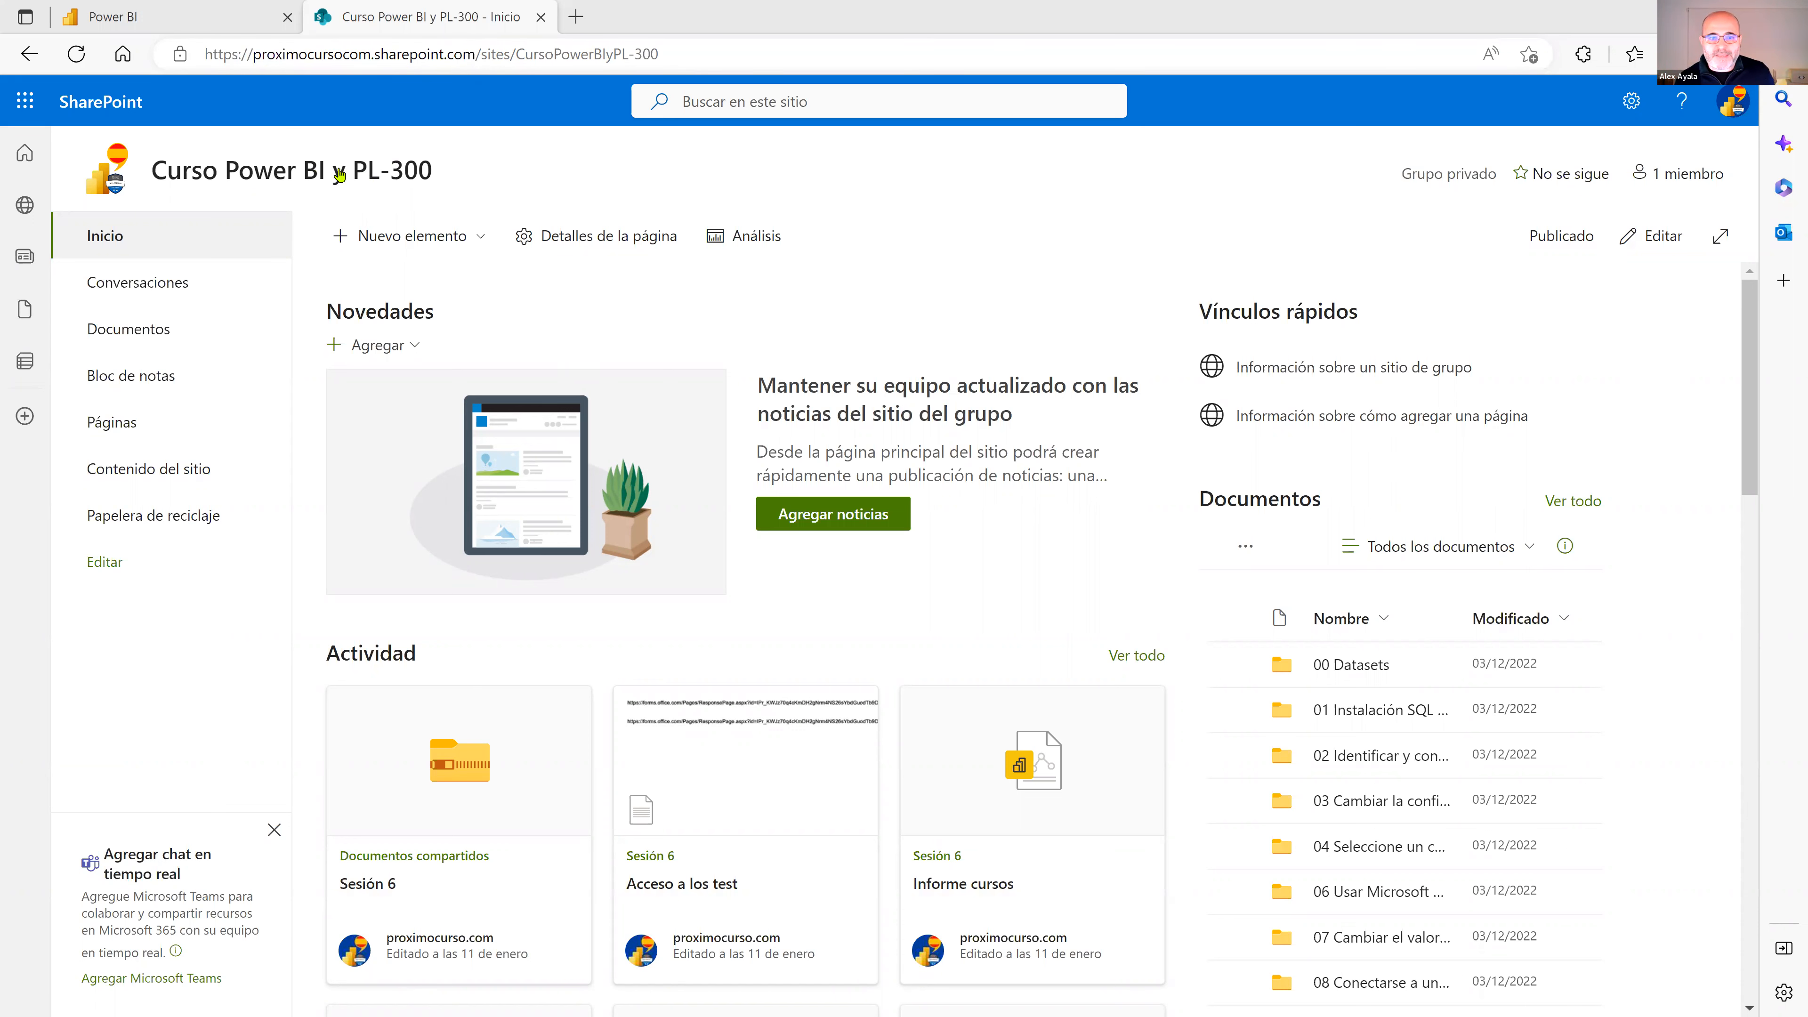
left_click(412, 62)
key("ctrl+c")
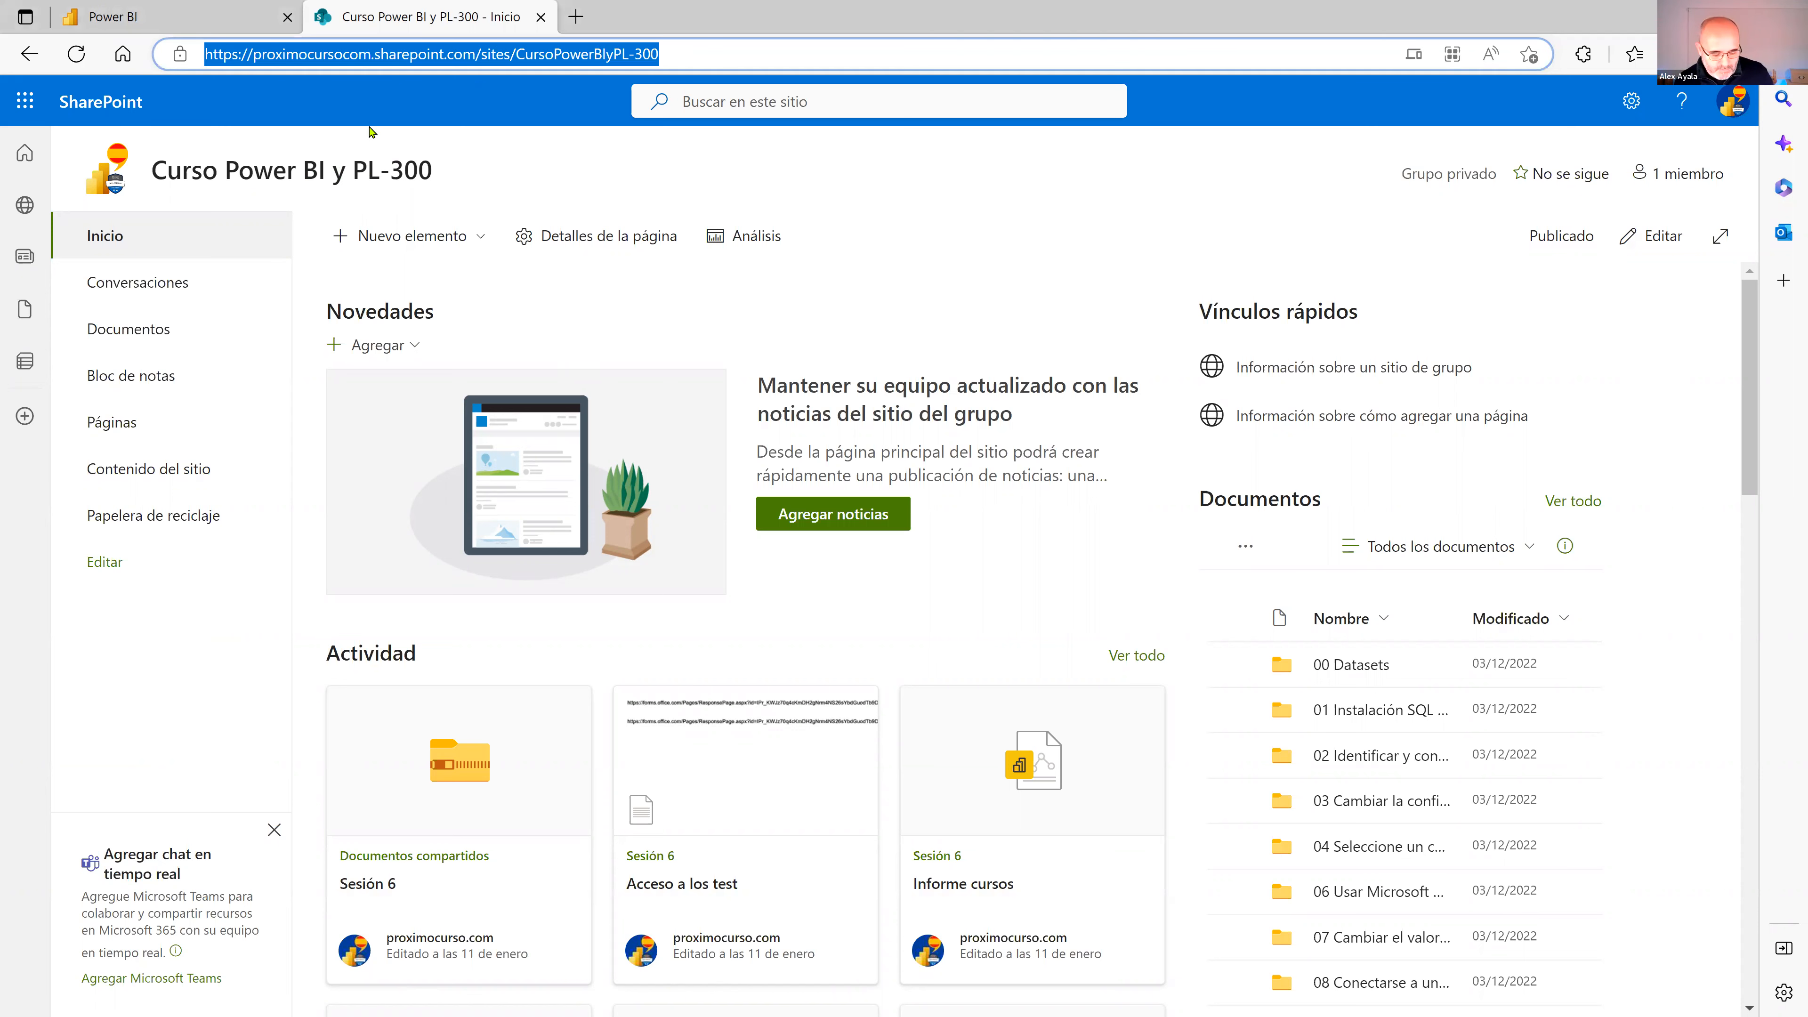
left_click(171, 17)
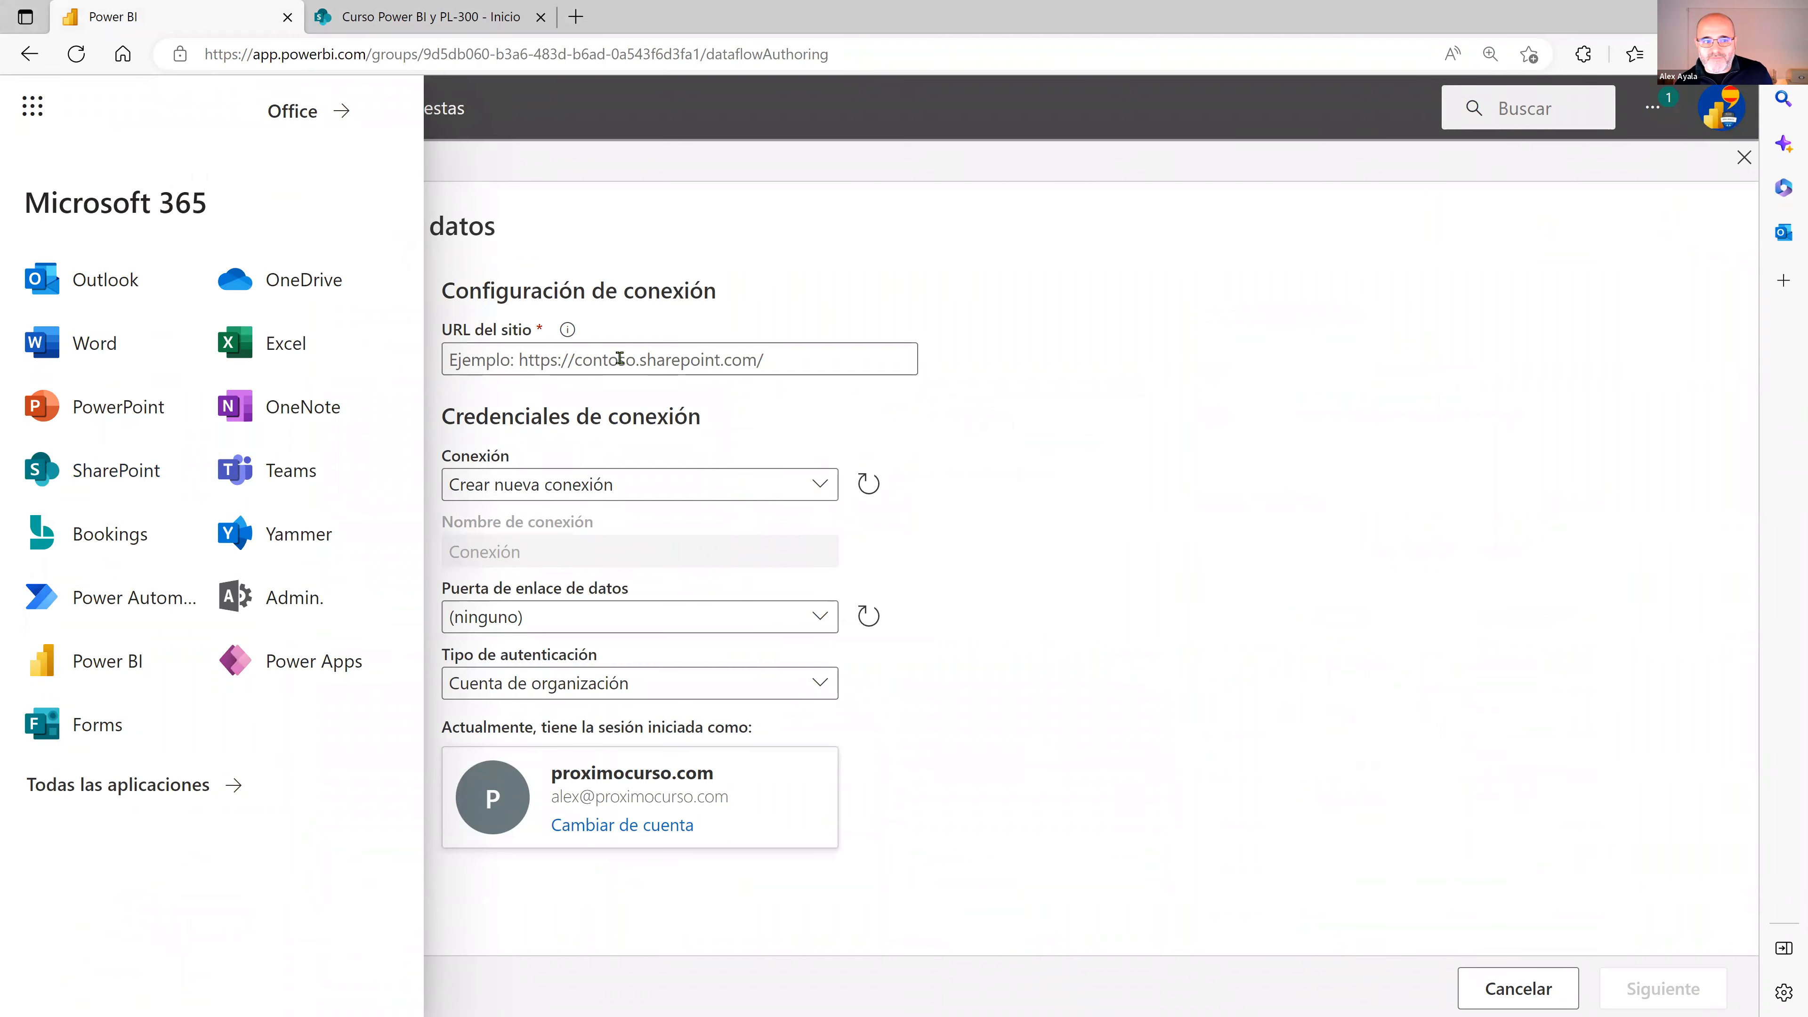
left_click(29, 109)
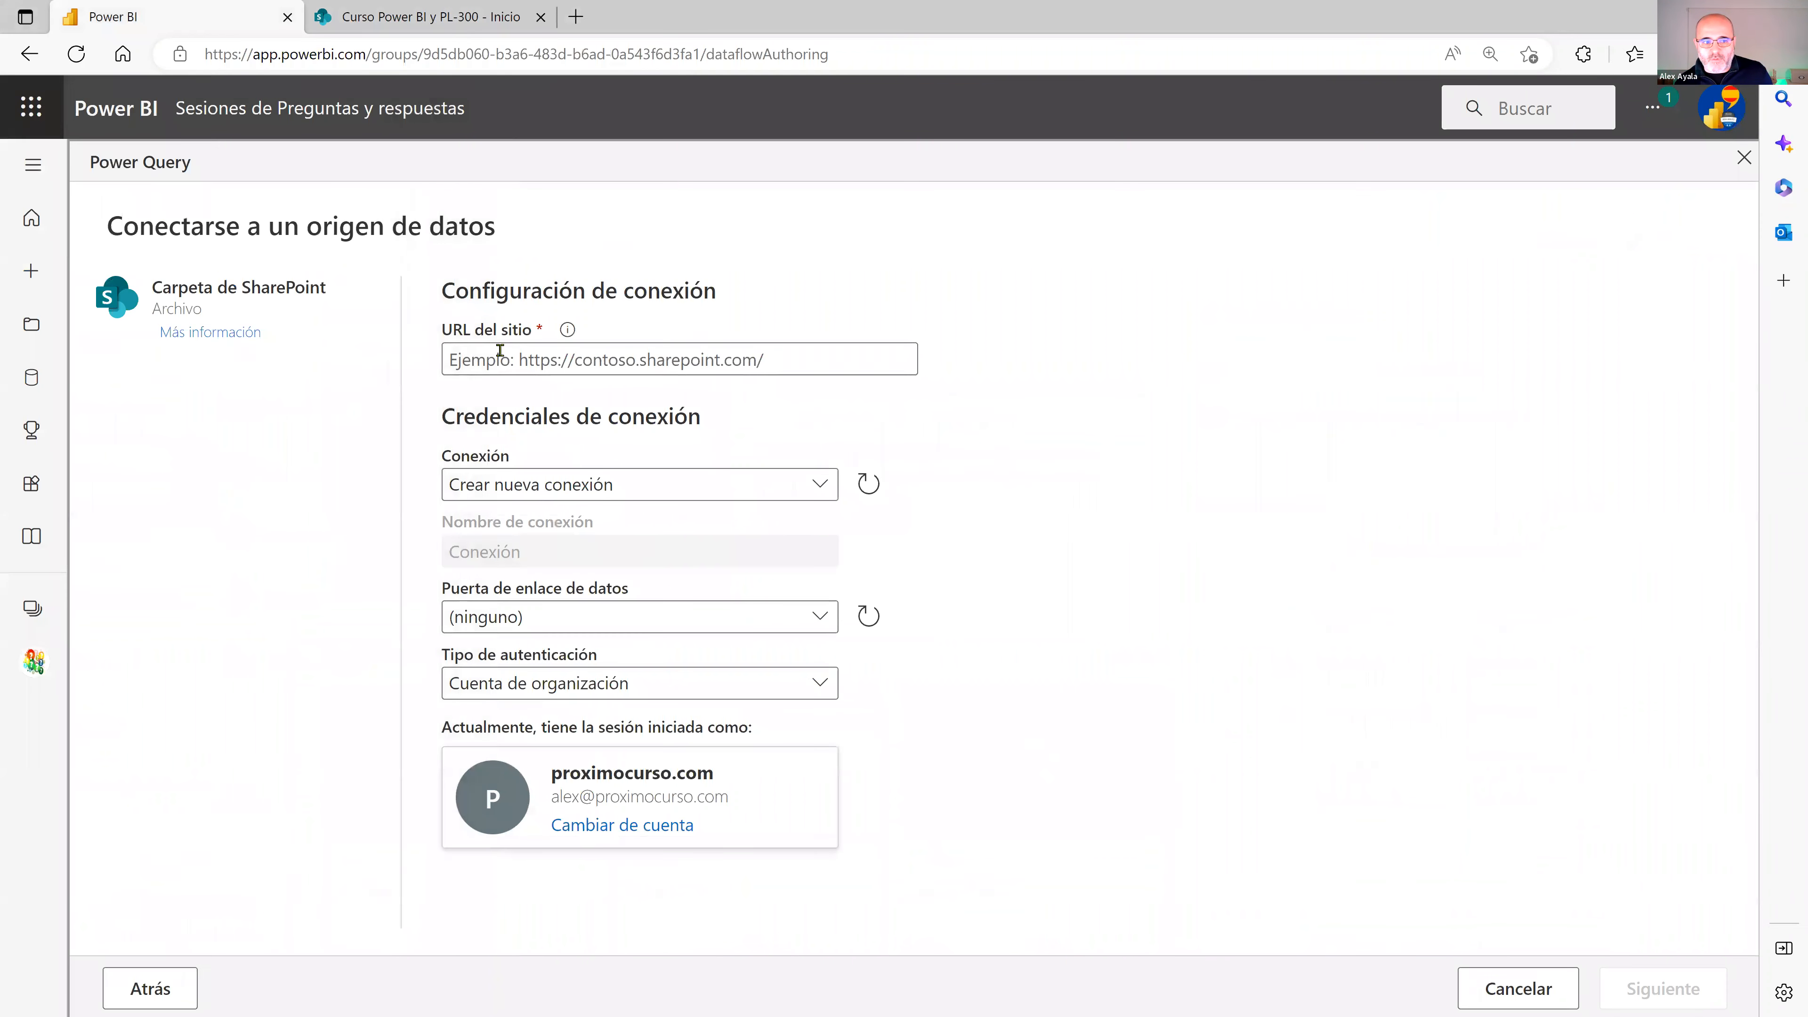
key("ctrl+v")
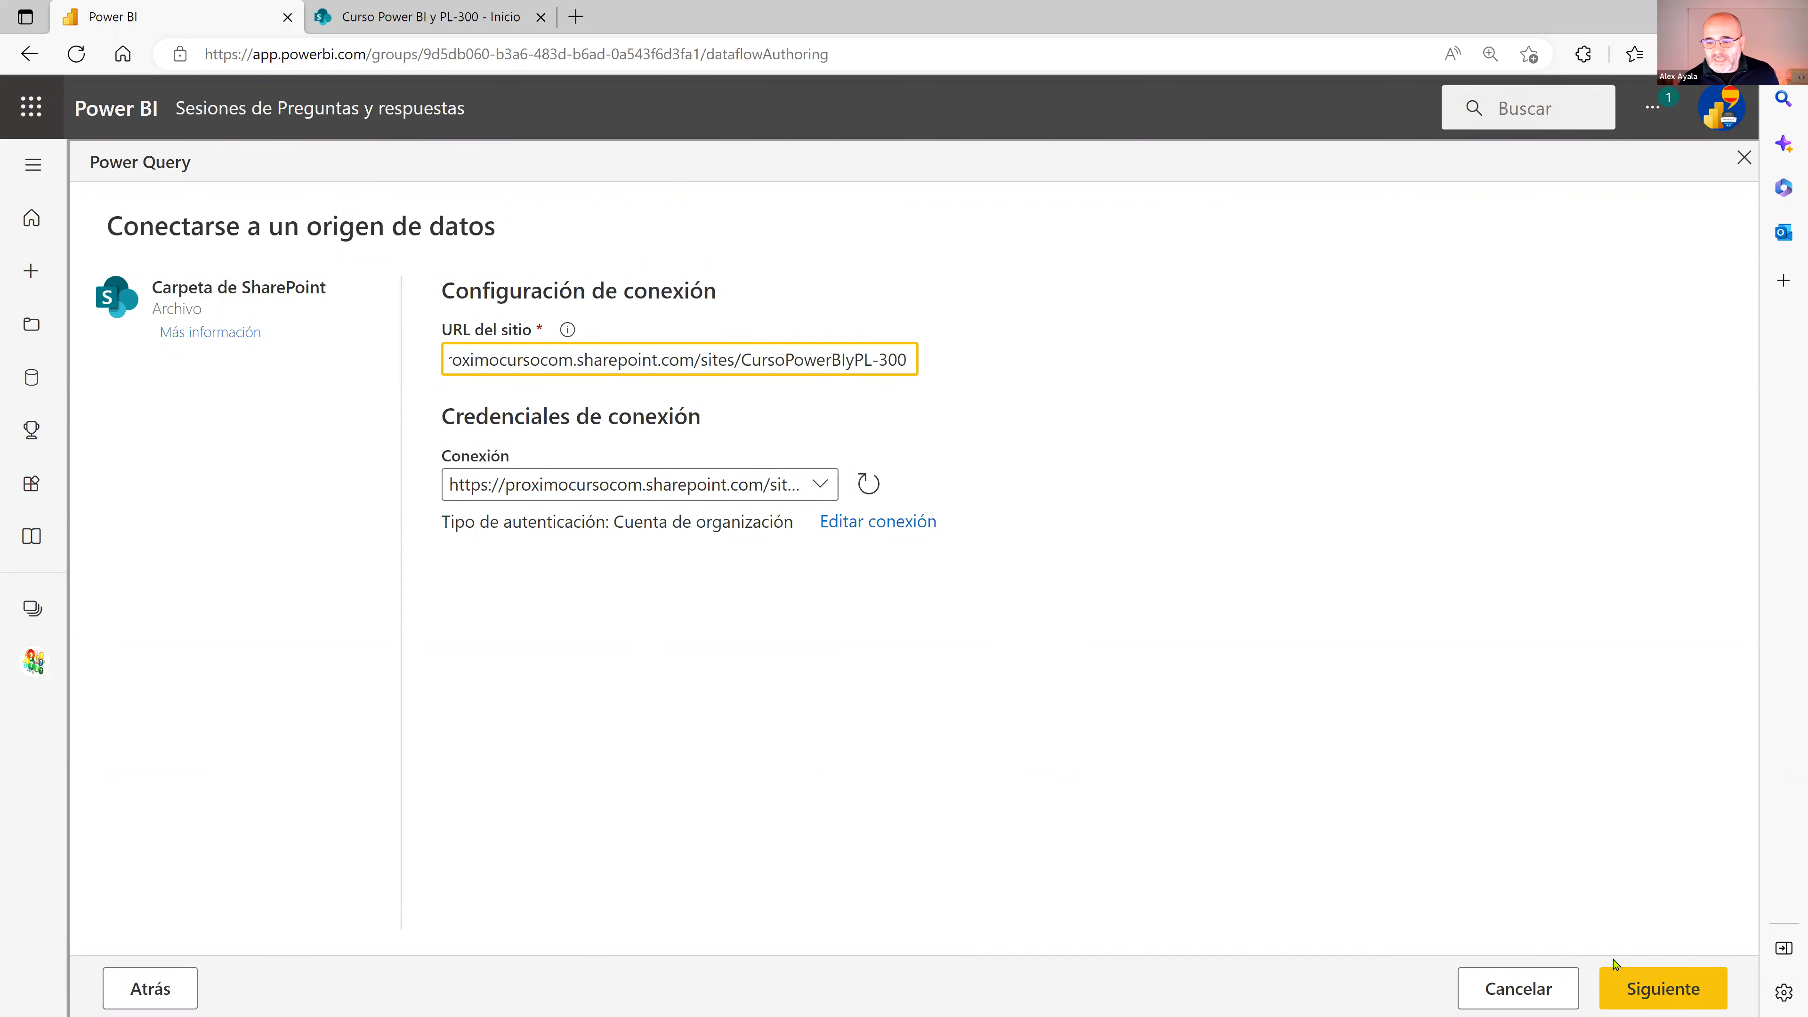
left_click(1662, 984)
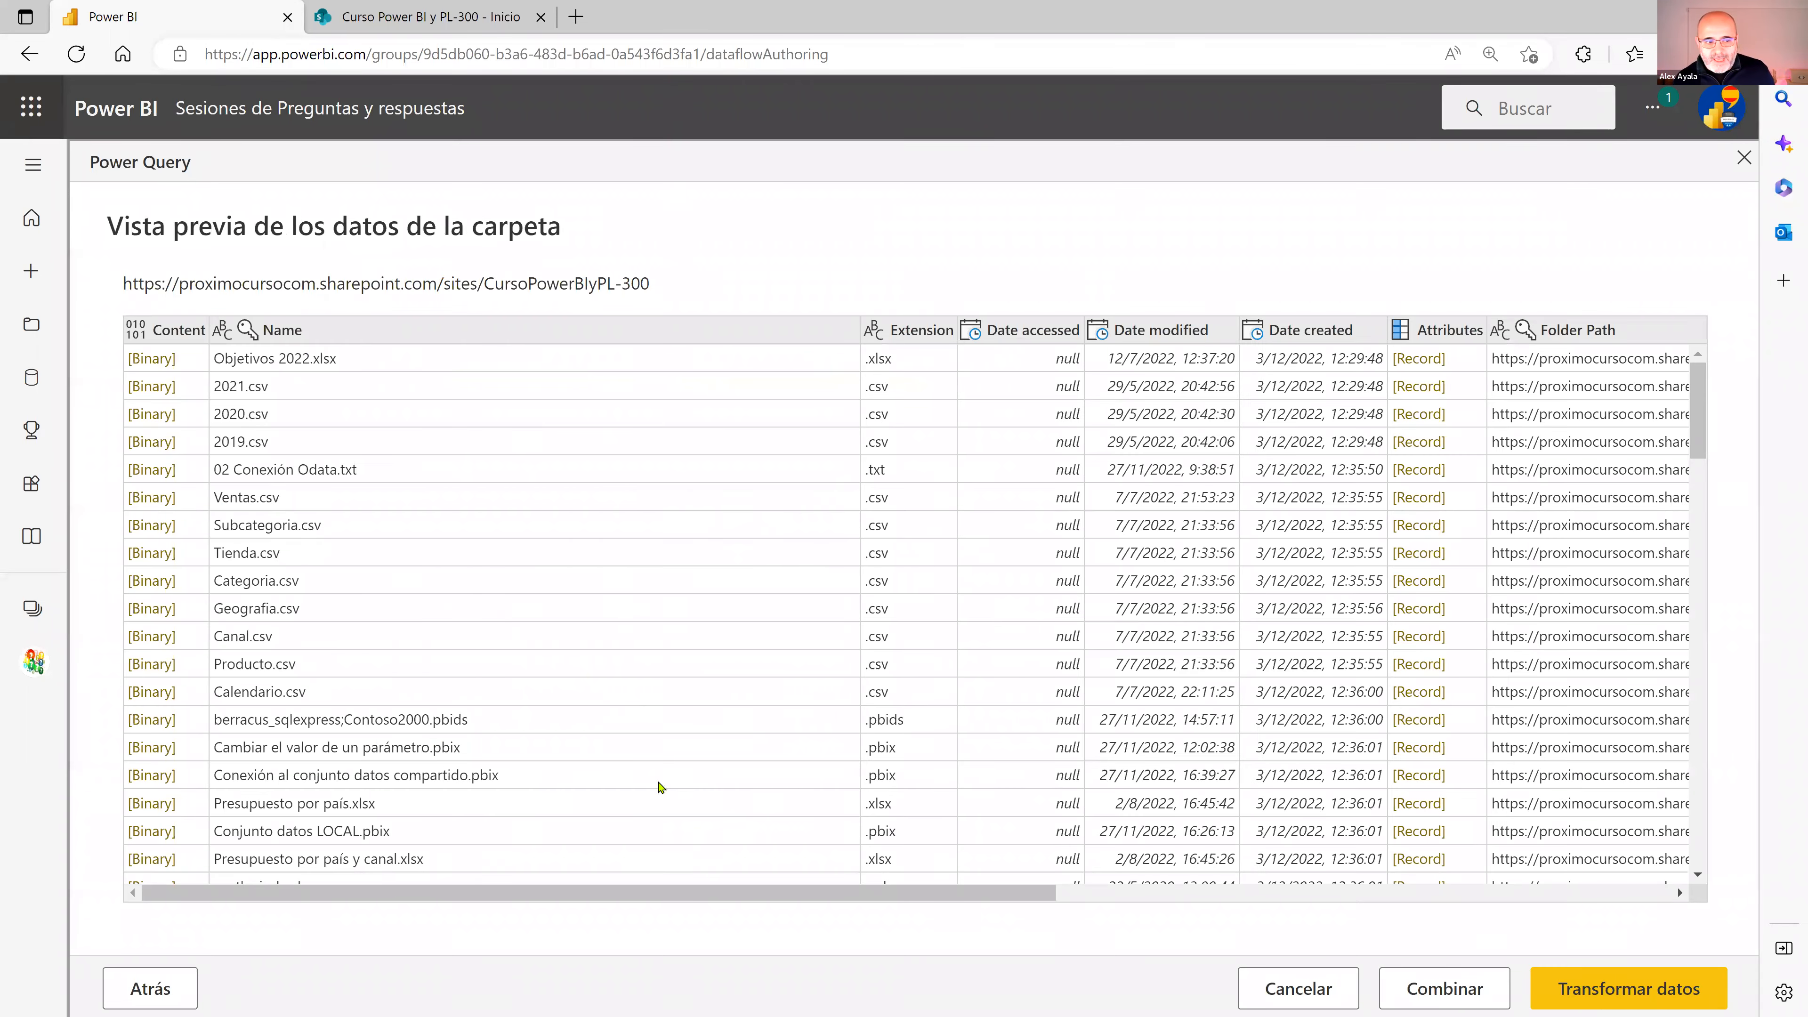
scroll(500, 662, "down", 5)
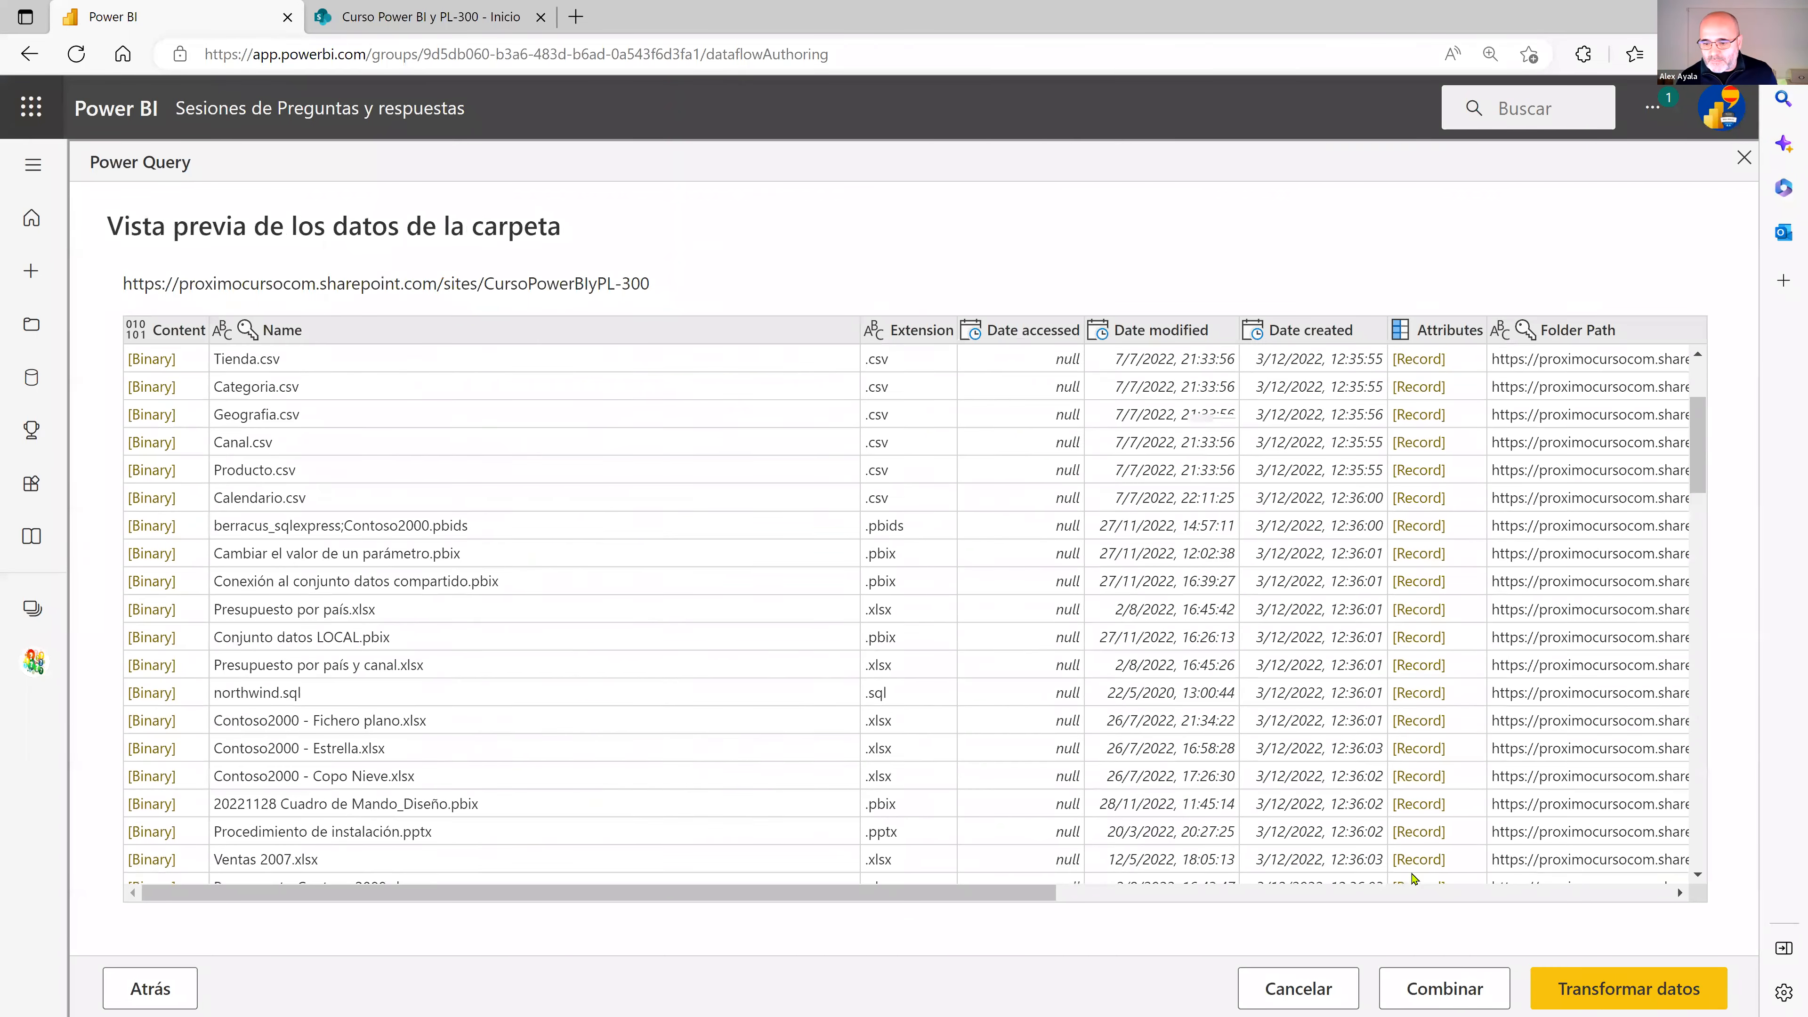
scroll(1414, 878, "up", 1)
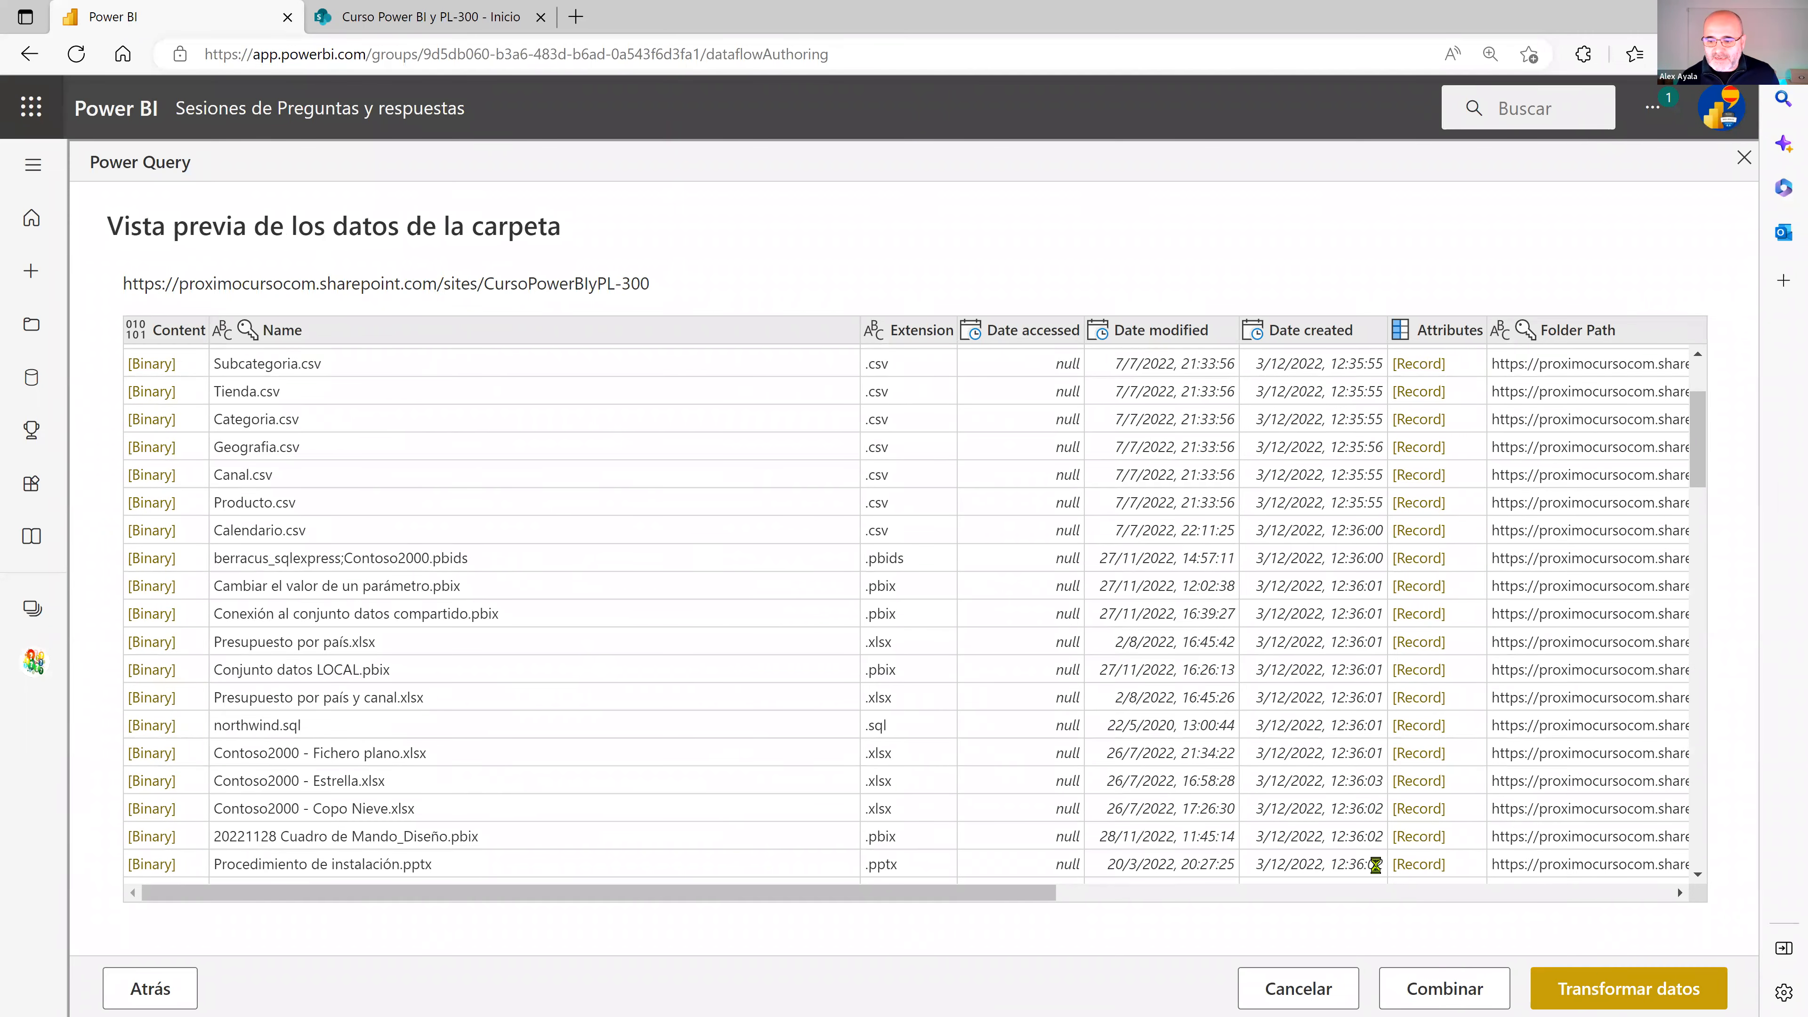
left_click(1628, 992)
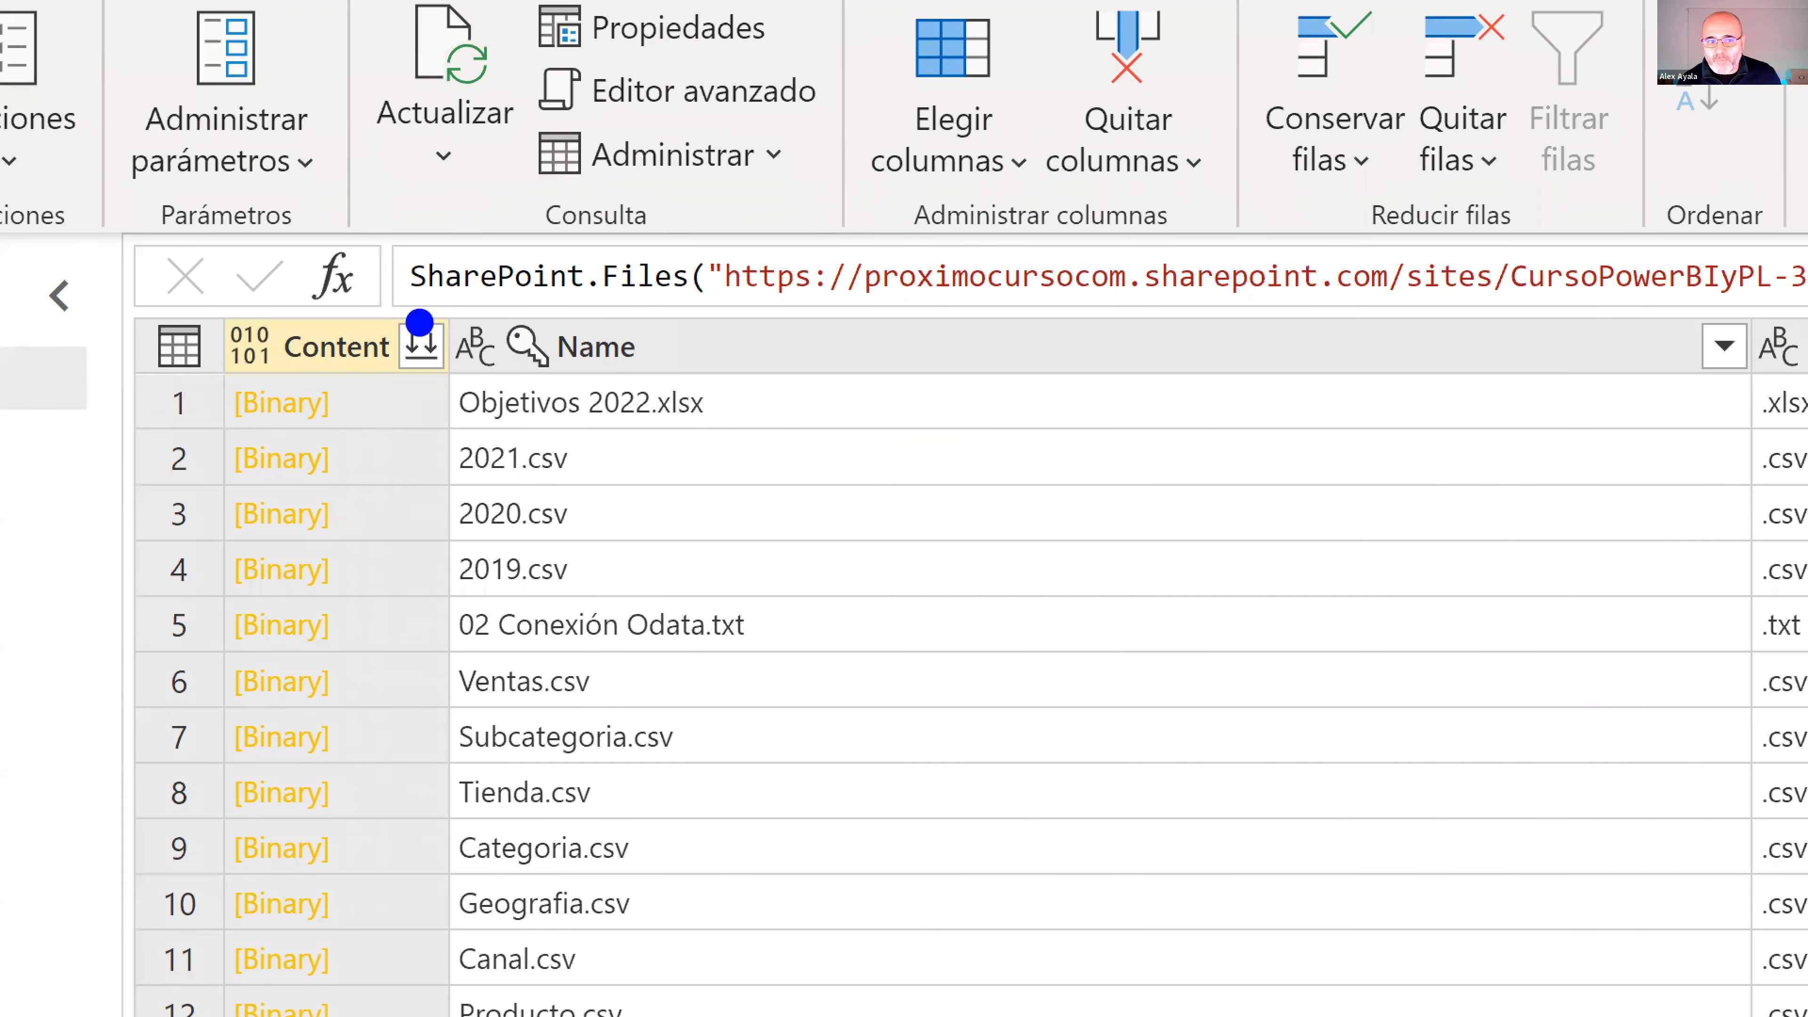
Examine the columns of the SharePoint file list and the folder path of each file
left_click_drag(481, 391, 526, 392)
mouse_move(509, 322)
left_mouse_down()
mouse_move(706, 318)
mouse_move(737, 260)
mouse_move(583, 207)
mouse_move(395, 235)
mouse_move(388, 317)
mouse_move(420, 324)
left_mouse_up()
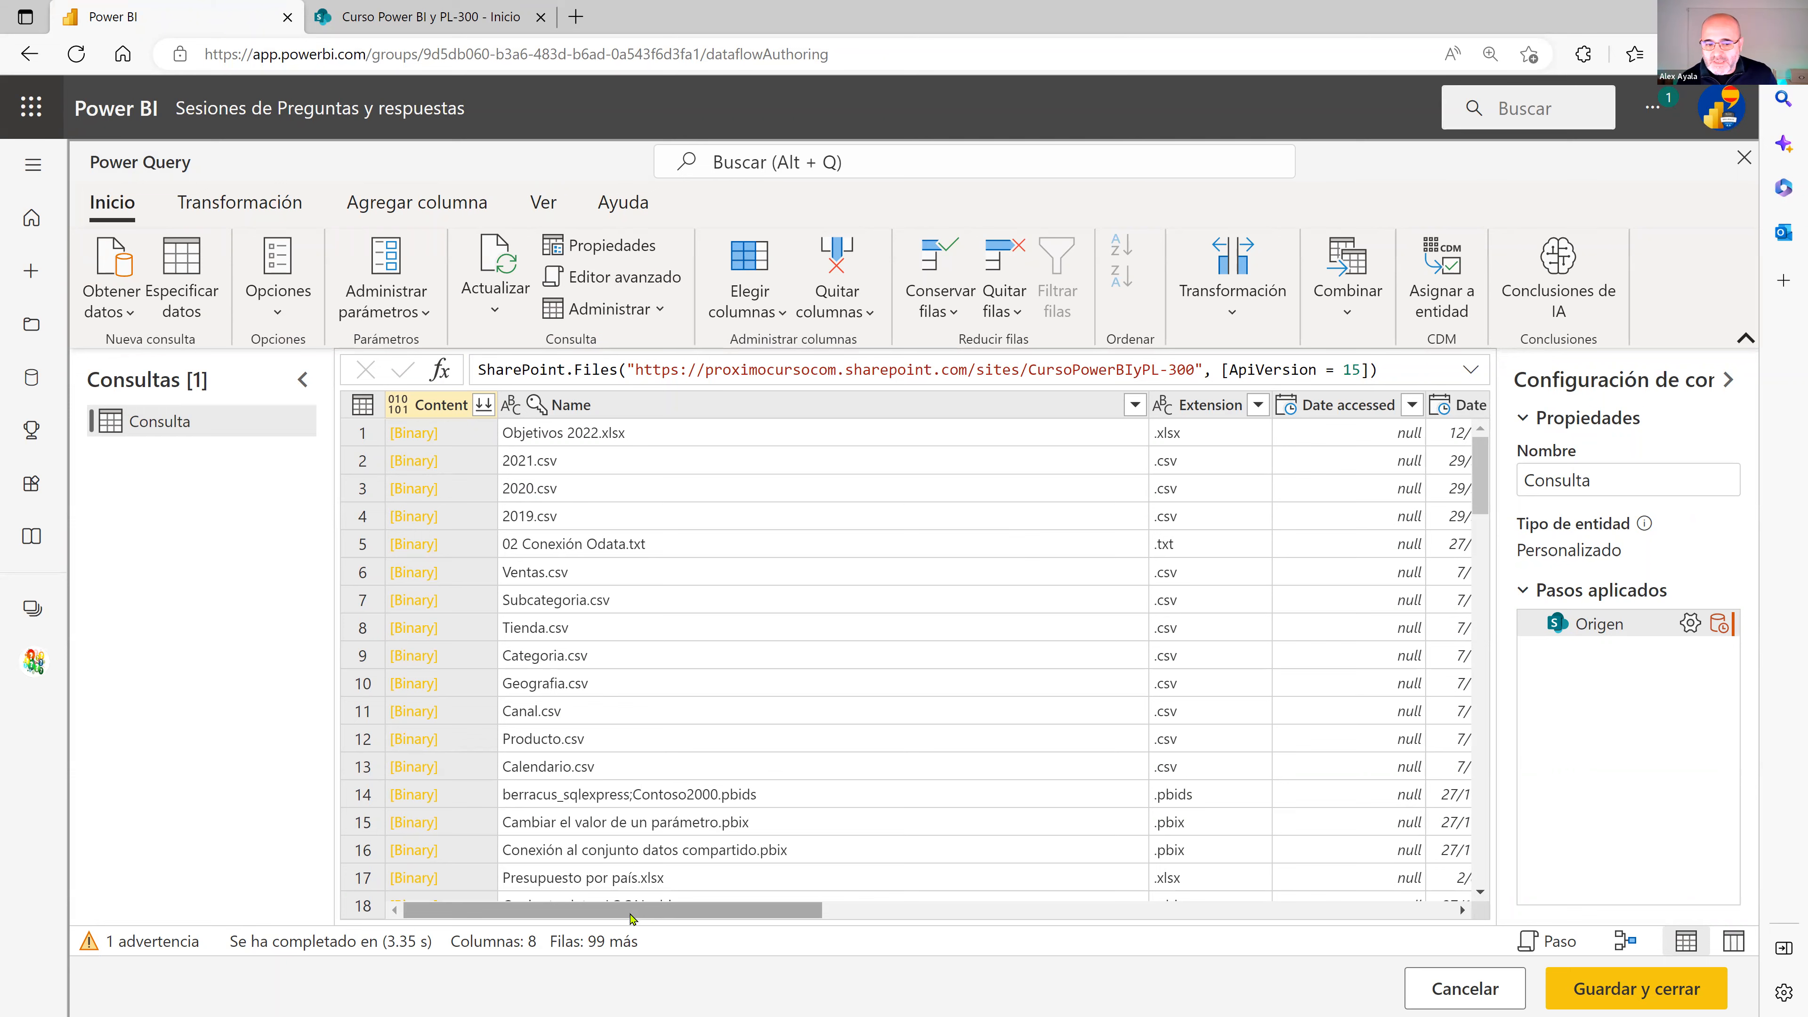
left_click_drag(631, 917, 840, 915)
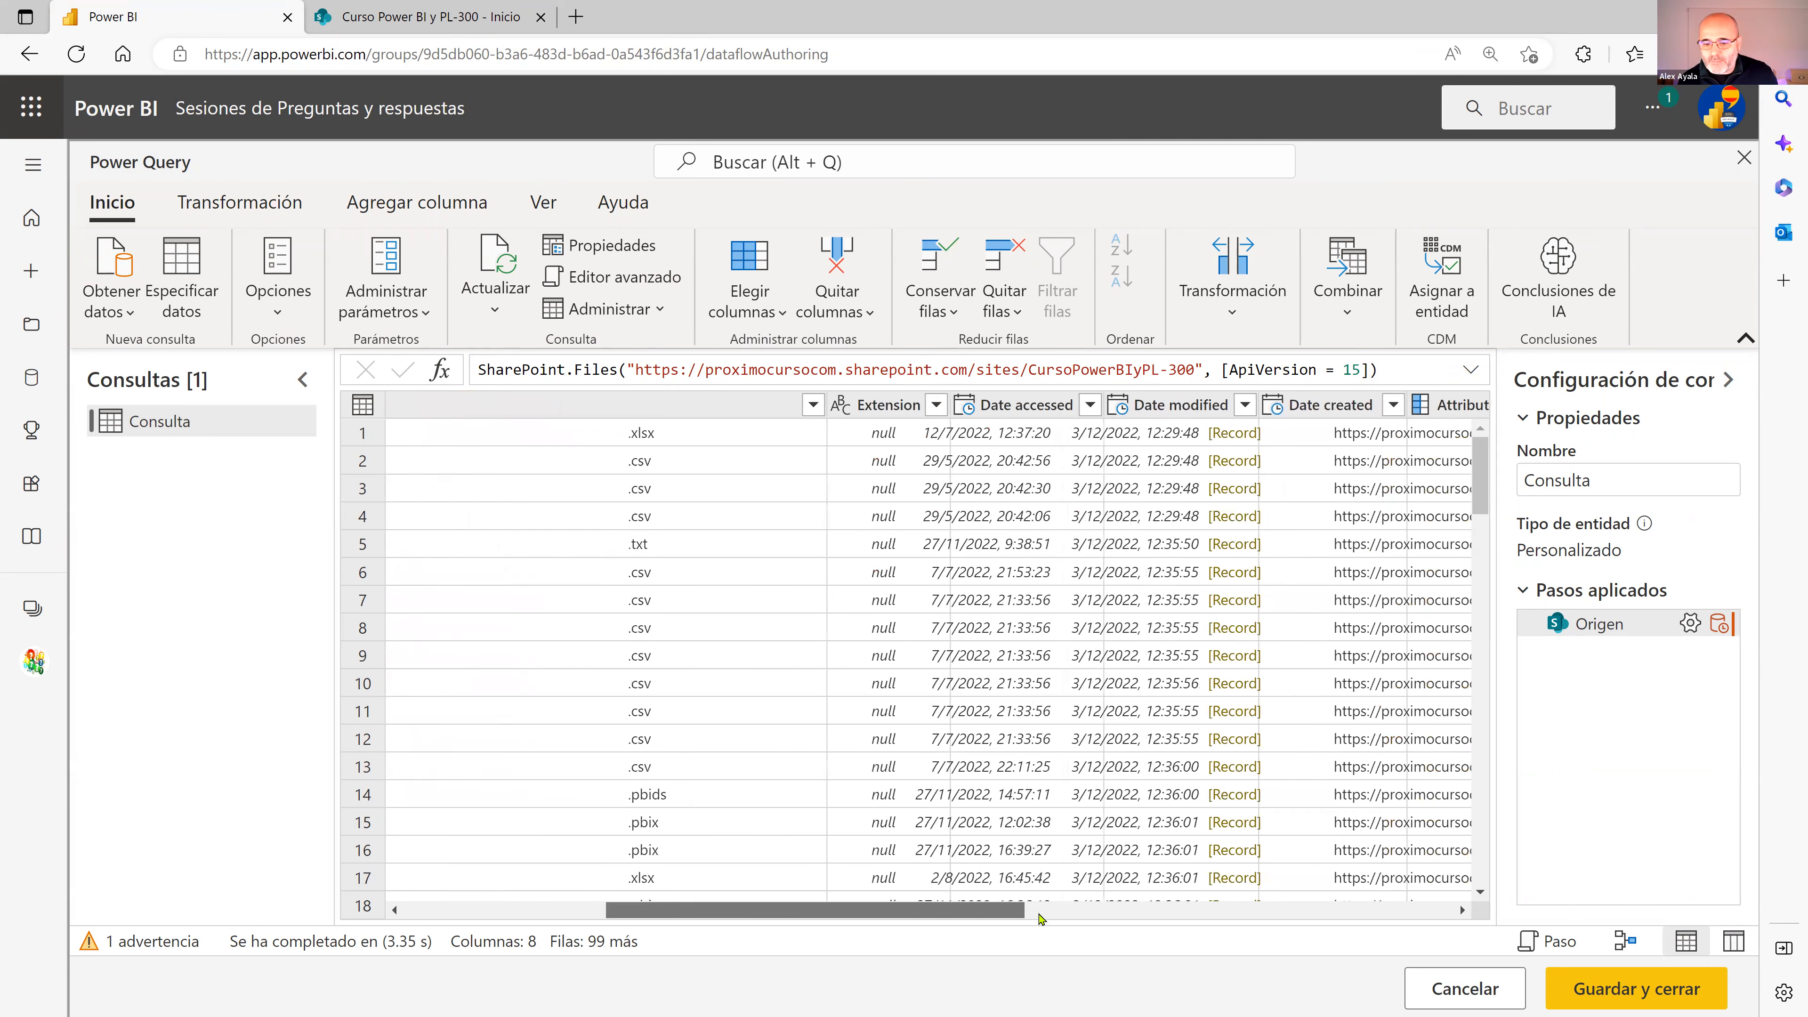
left_click(1182, 914)
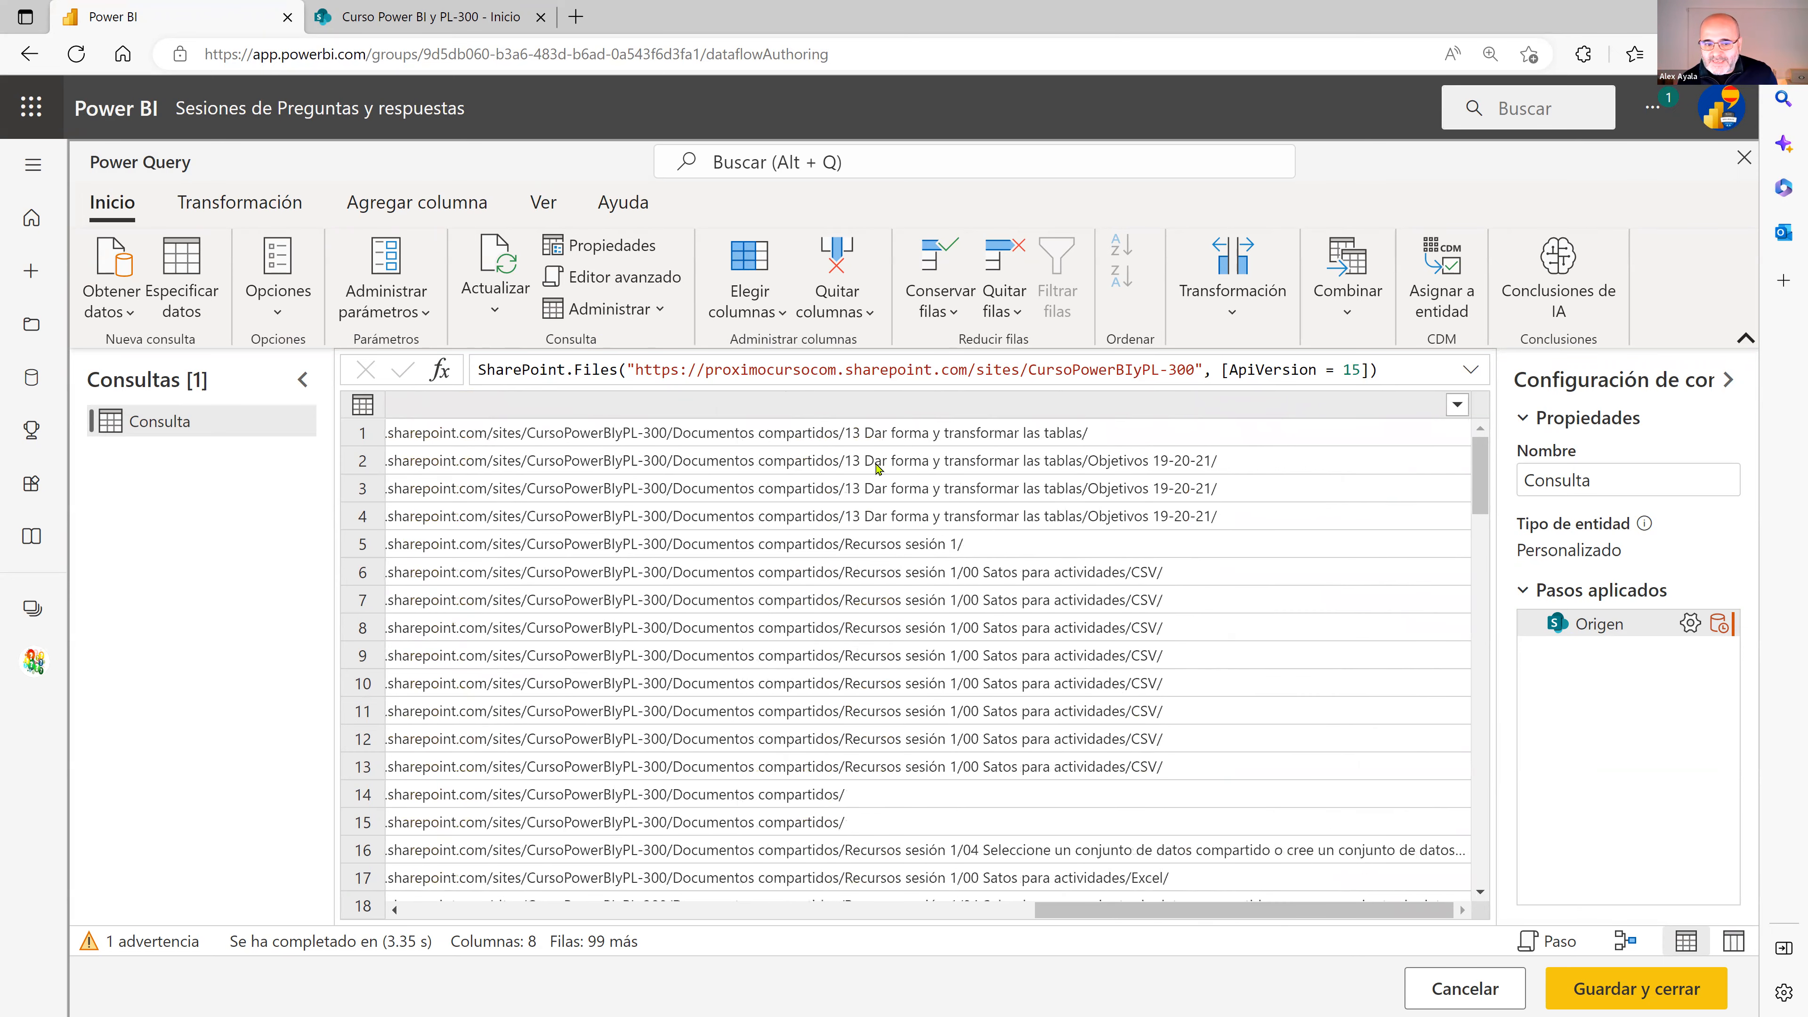
scroll(989, 688, "down", 1)
scroll(988, 688, "down", 7)
scroll(954, 620, "down", 5)
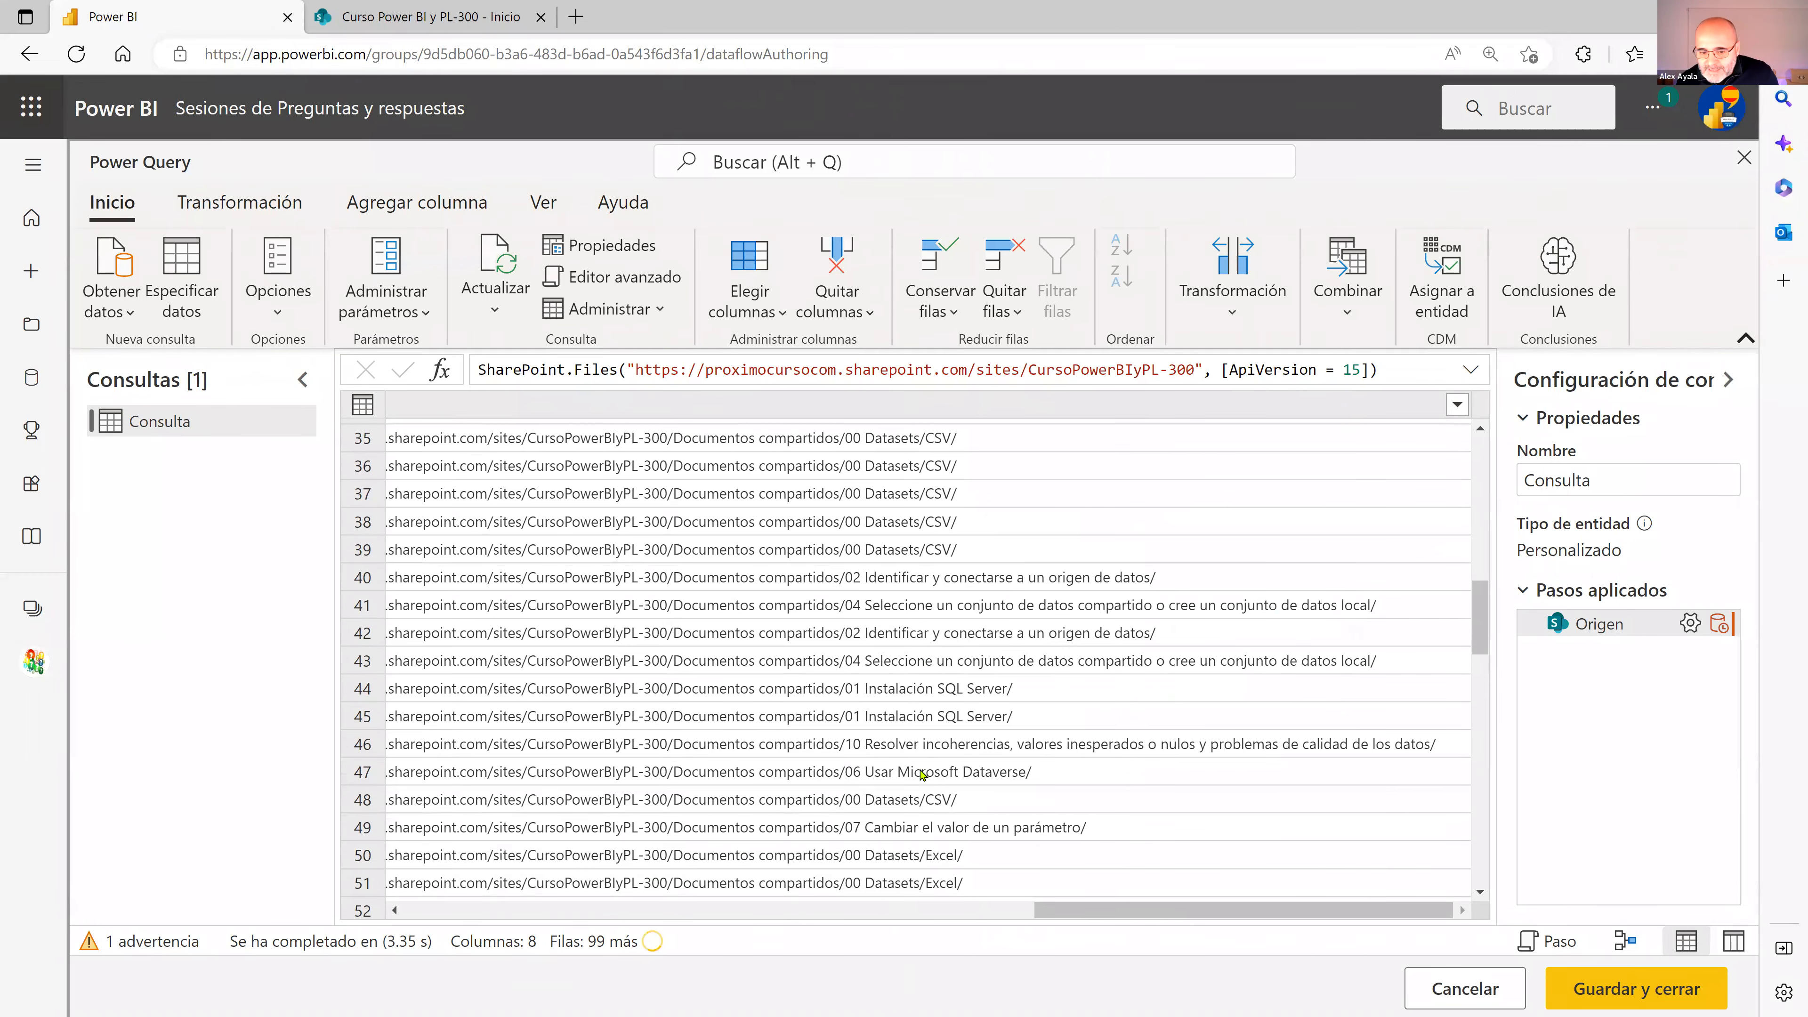
Review the remaining folder paths in the Curso Power BI y PL-300 file list, then return to the file name columns
scroll(920, 774, "down", 4)
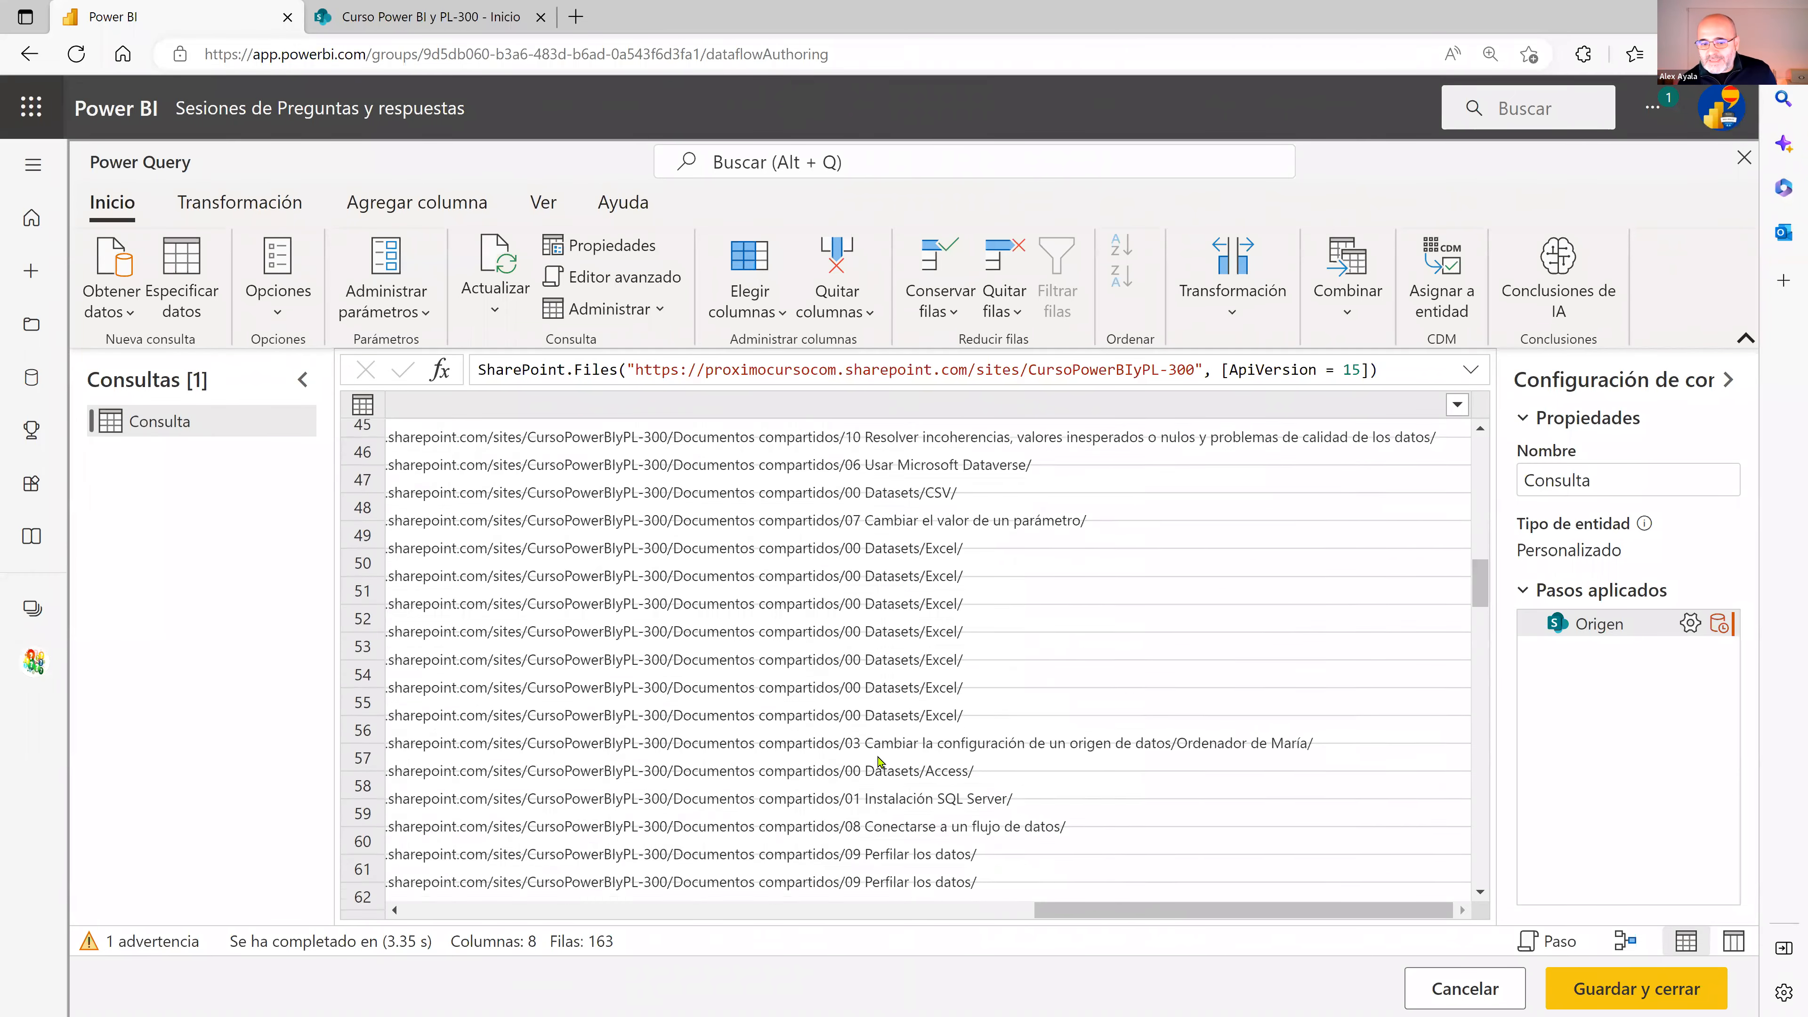
scroll(889, 747, "down", 2)
scroll(902, 725, "down", 2)
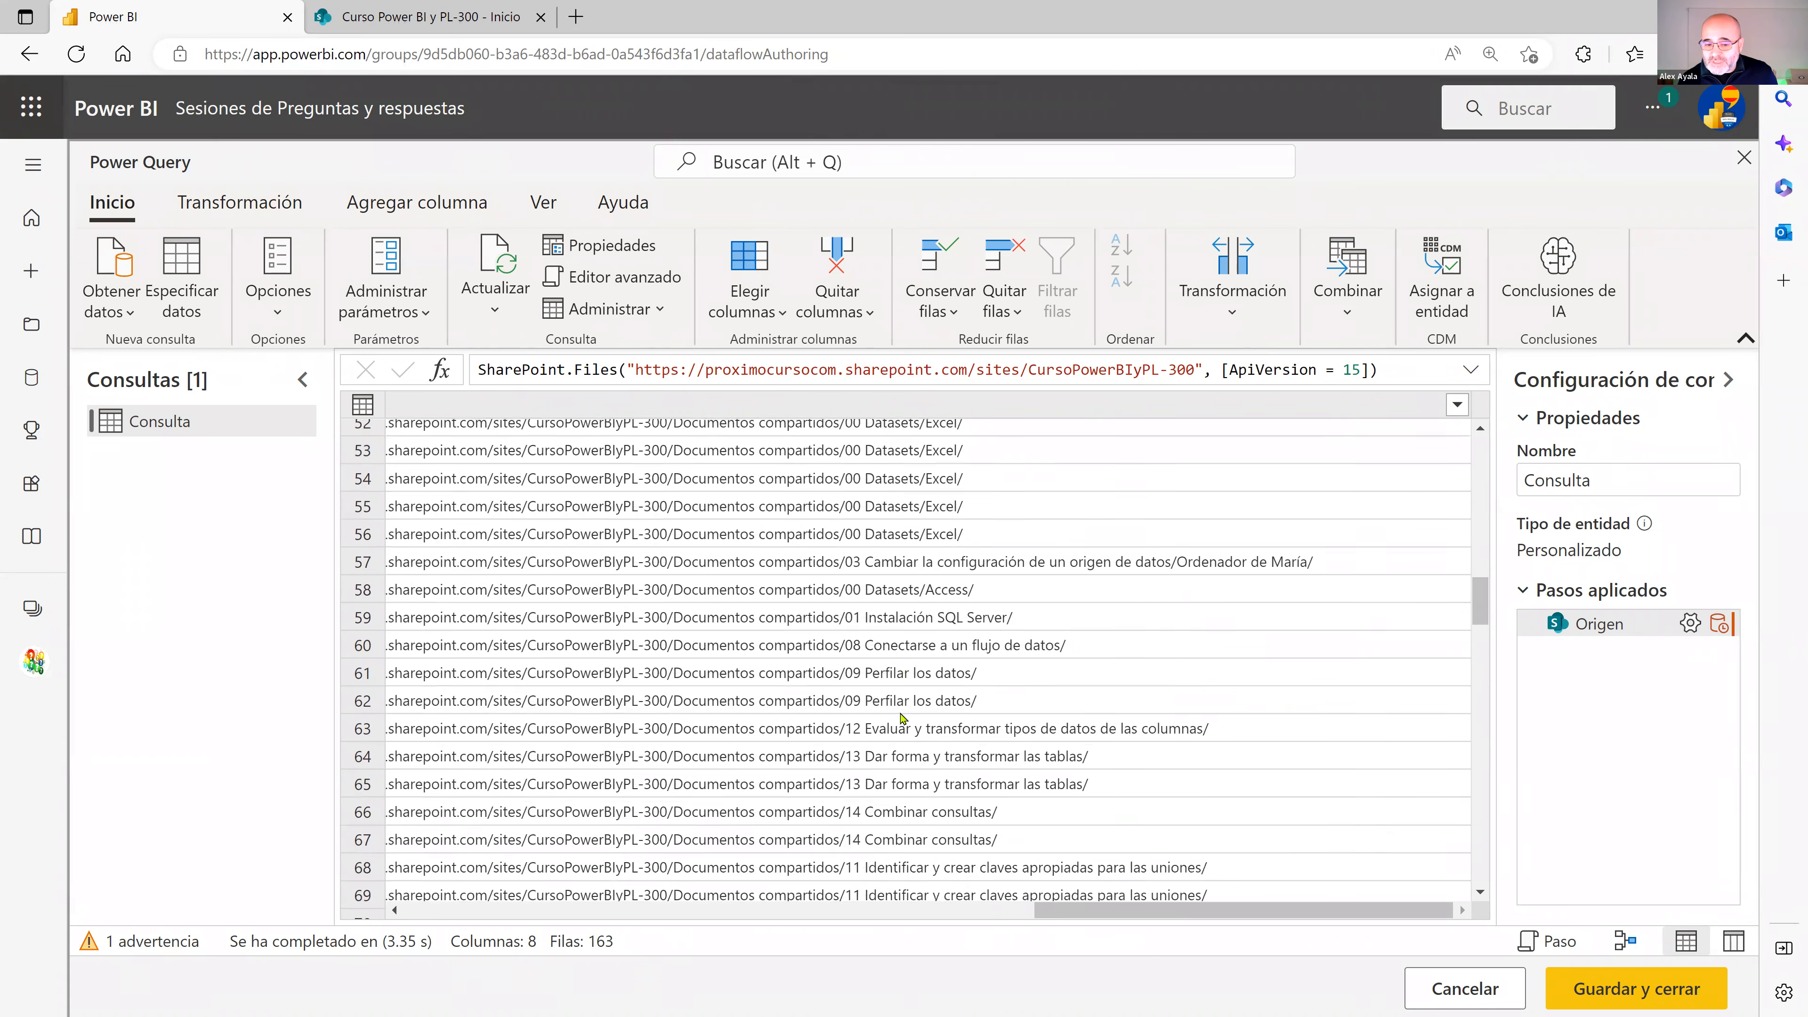
scroll(890, 784, "down", 3)
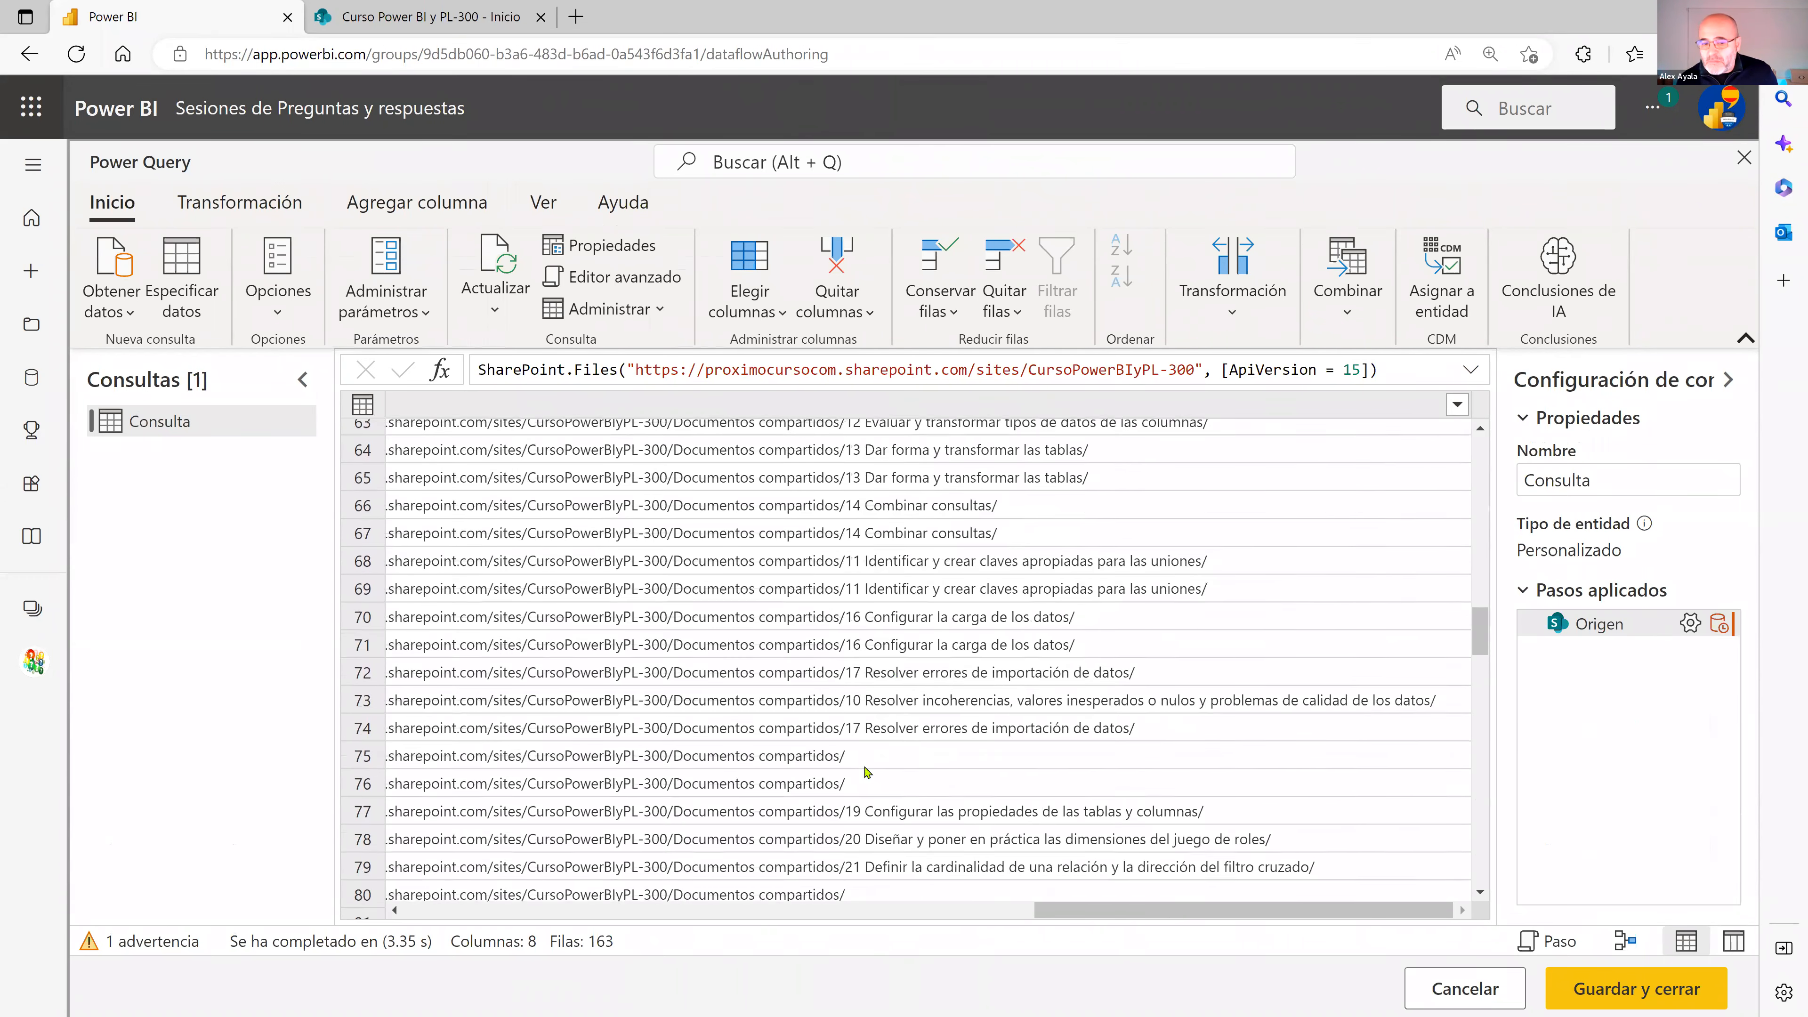
scroll(916, 747, "down", 1)
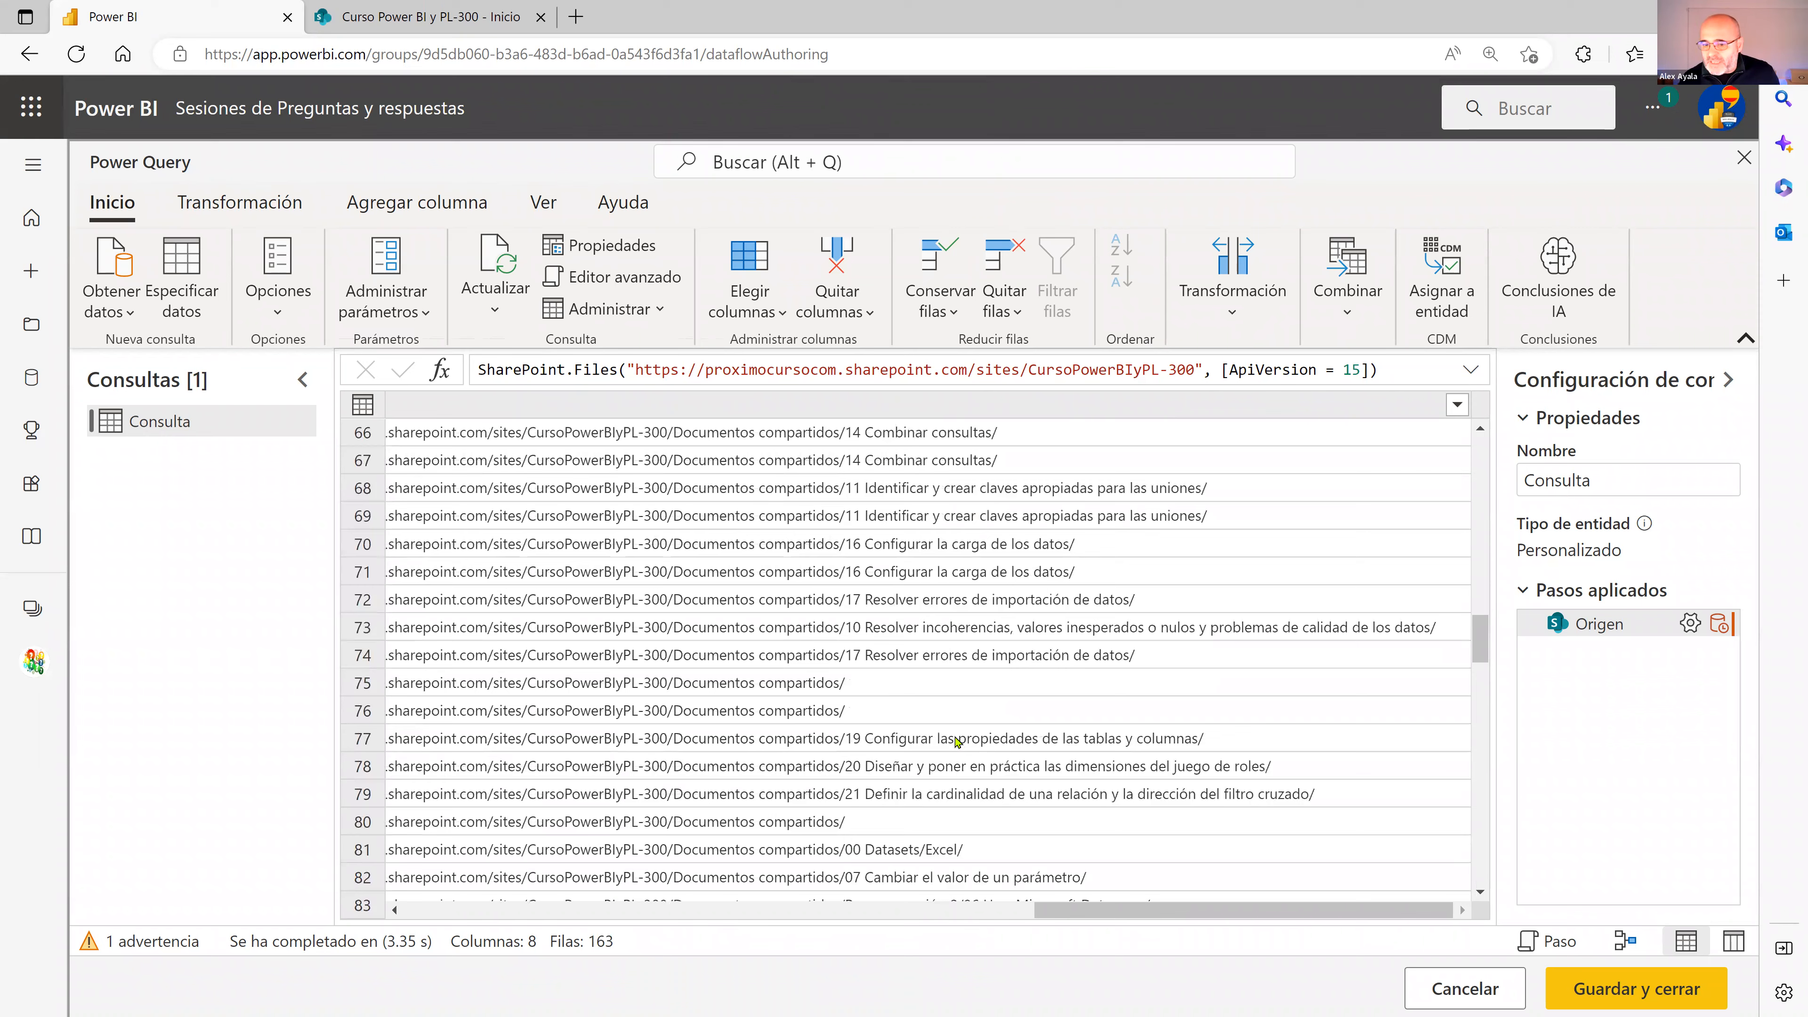
scroll(957, 740, "down", 4)
scroll(932, 738, "down", 5)
scroll(1094, 656, "down", 7)
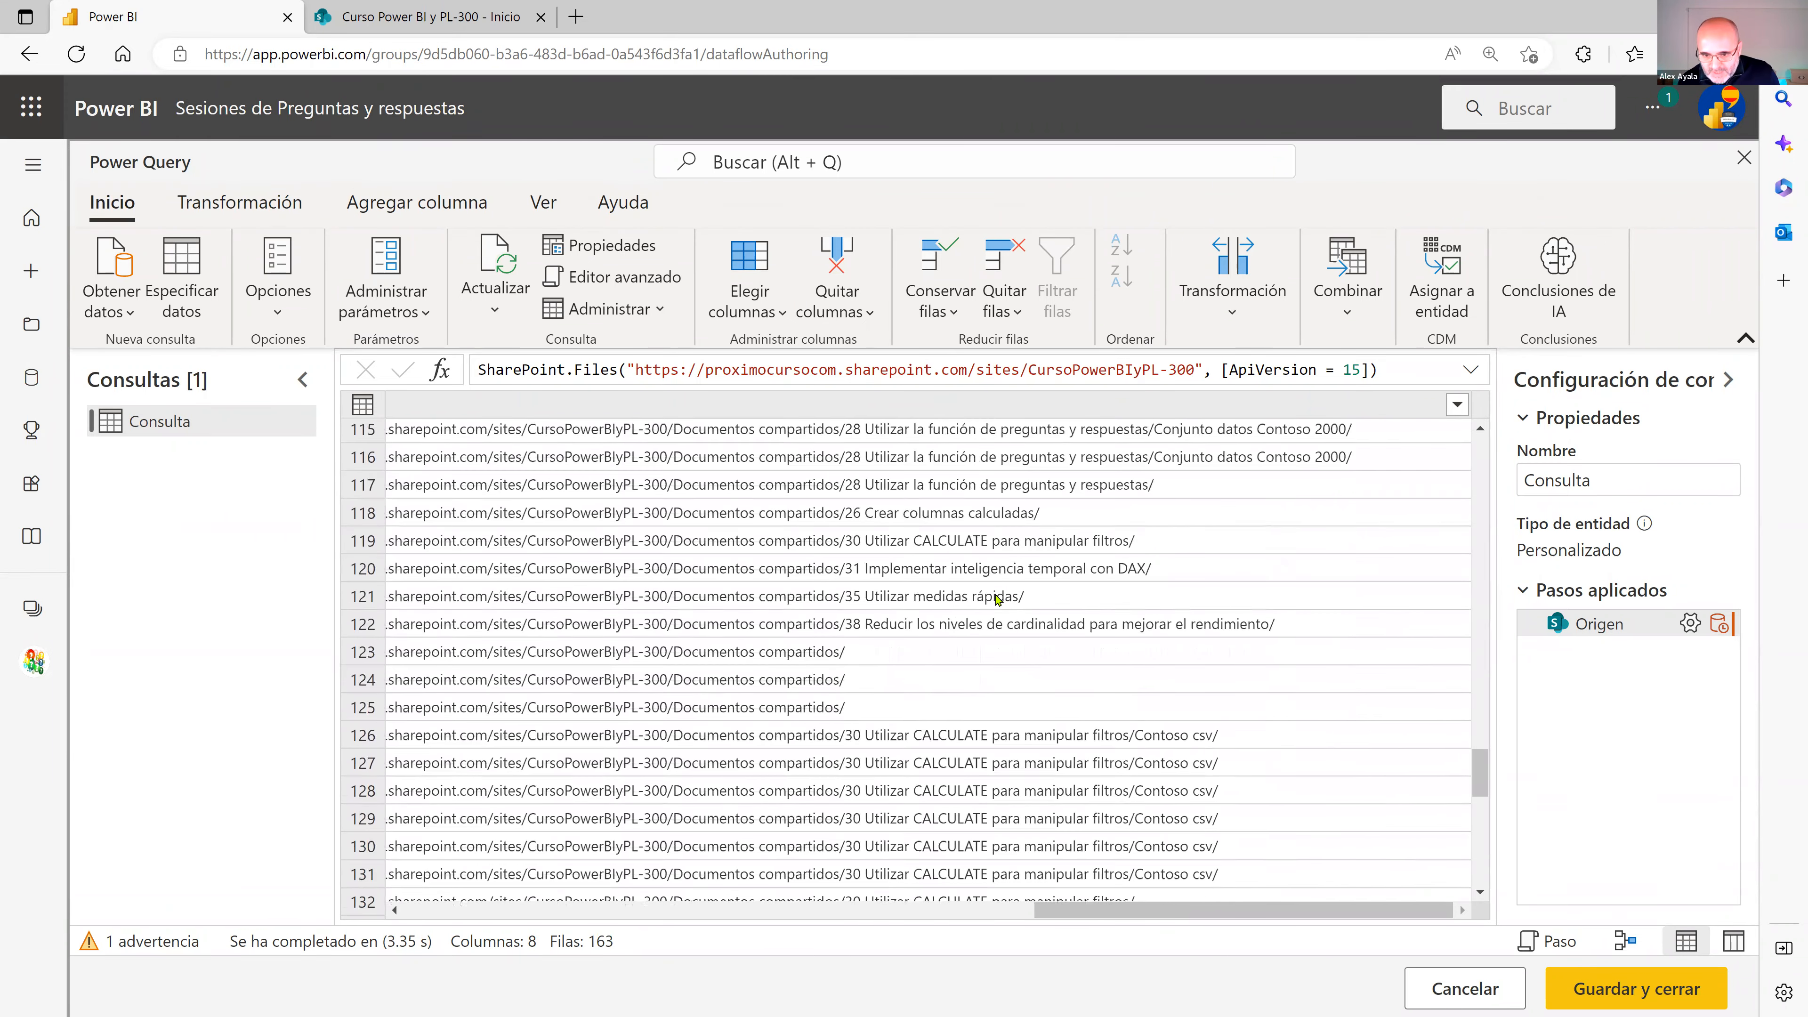
scroll(998, 598, "down", 5)
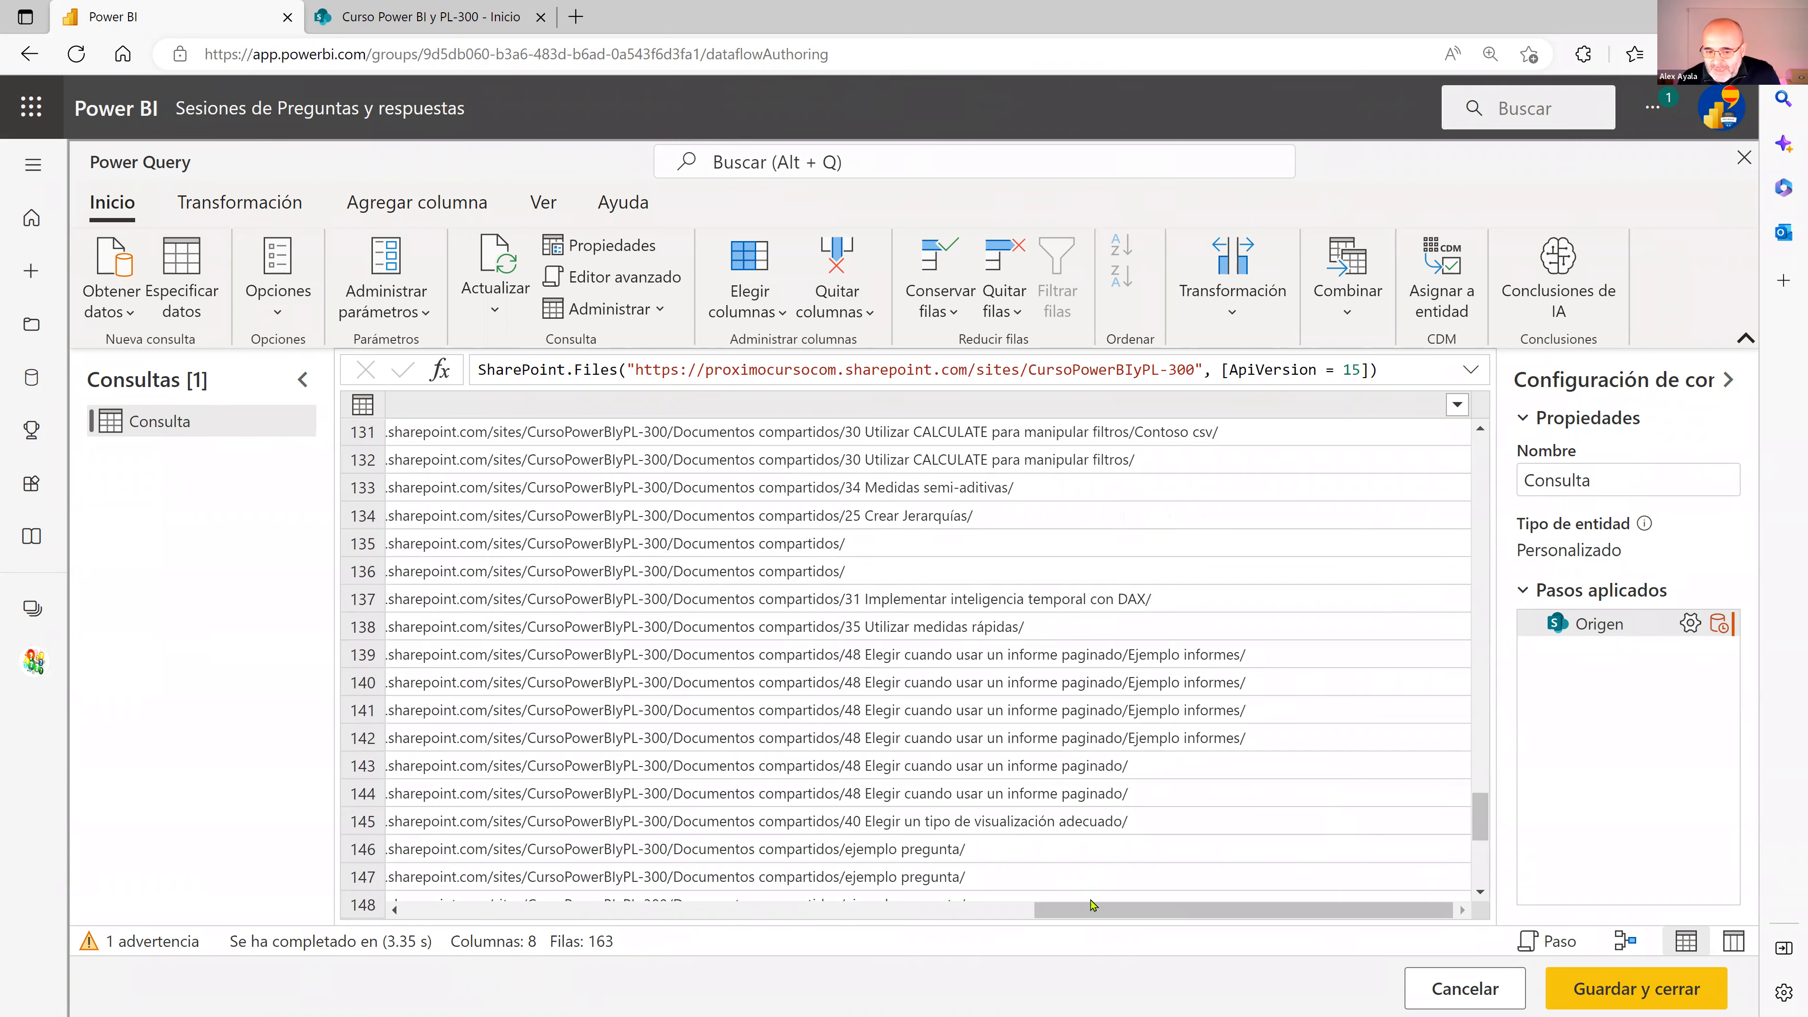
left_click_drag(1091, 910, 511, 912)
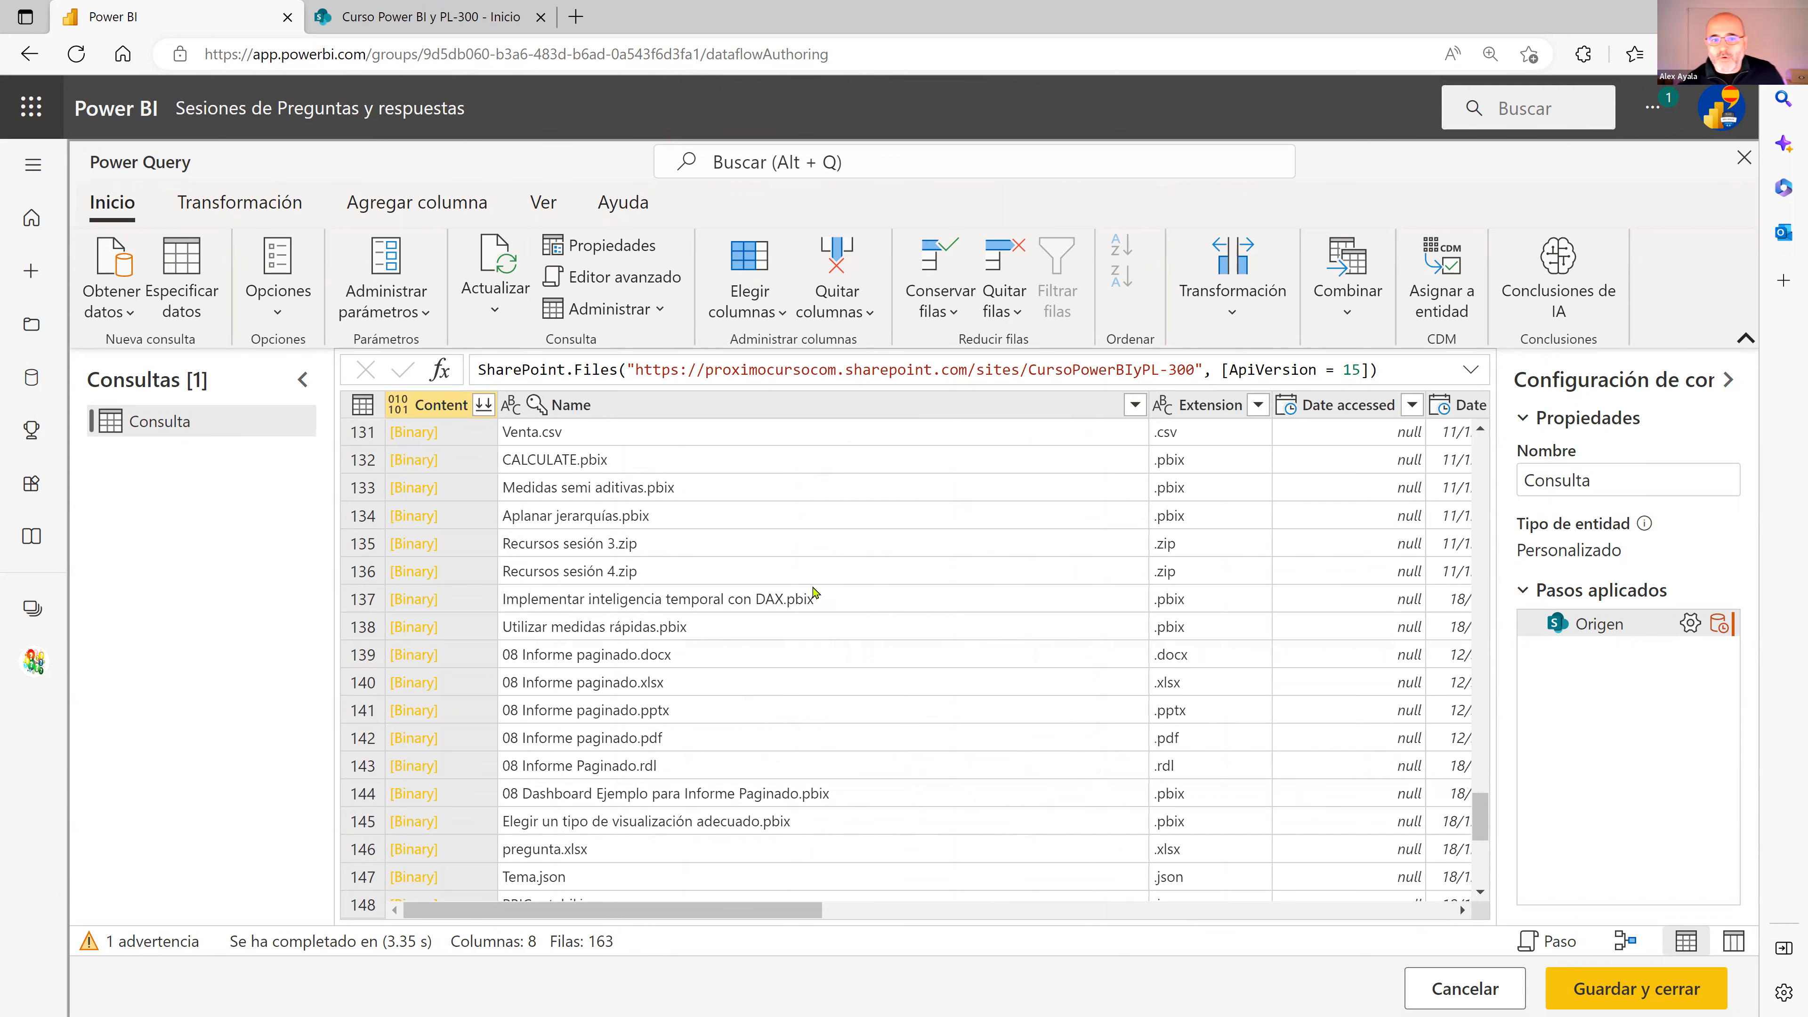
Switch to SharePoint and look through the folders and files in the Documentos library of the Curso Power BI y PL-300 site
left_click(486, 20)
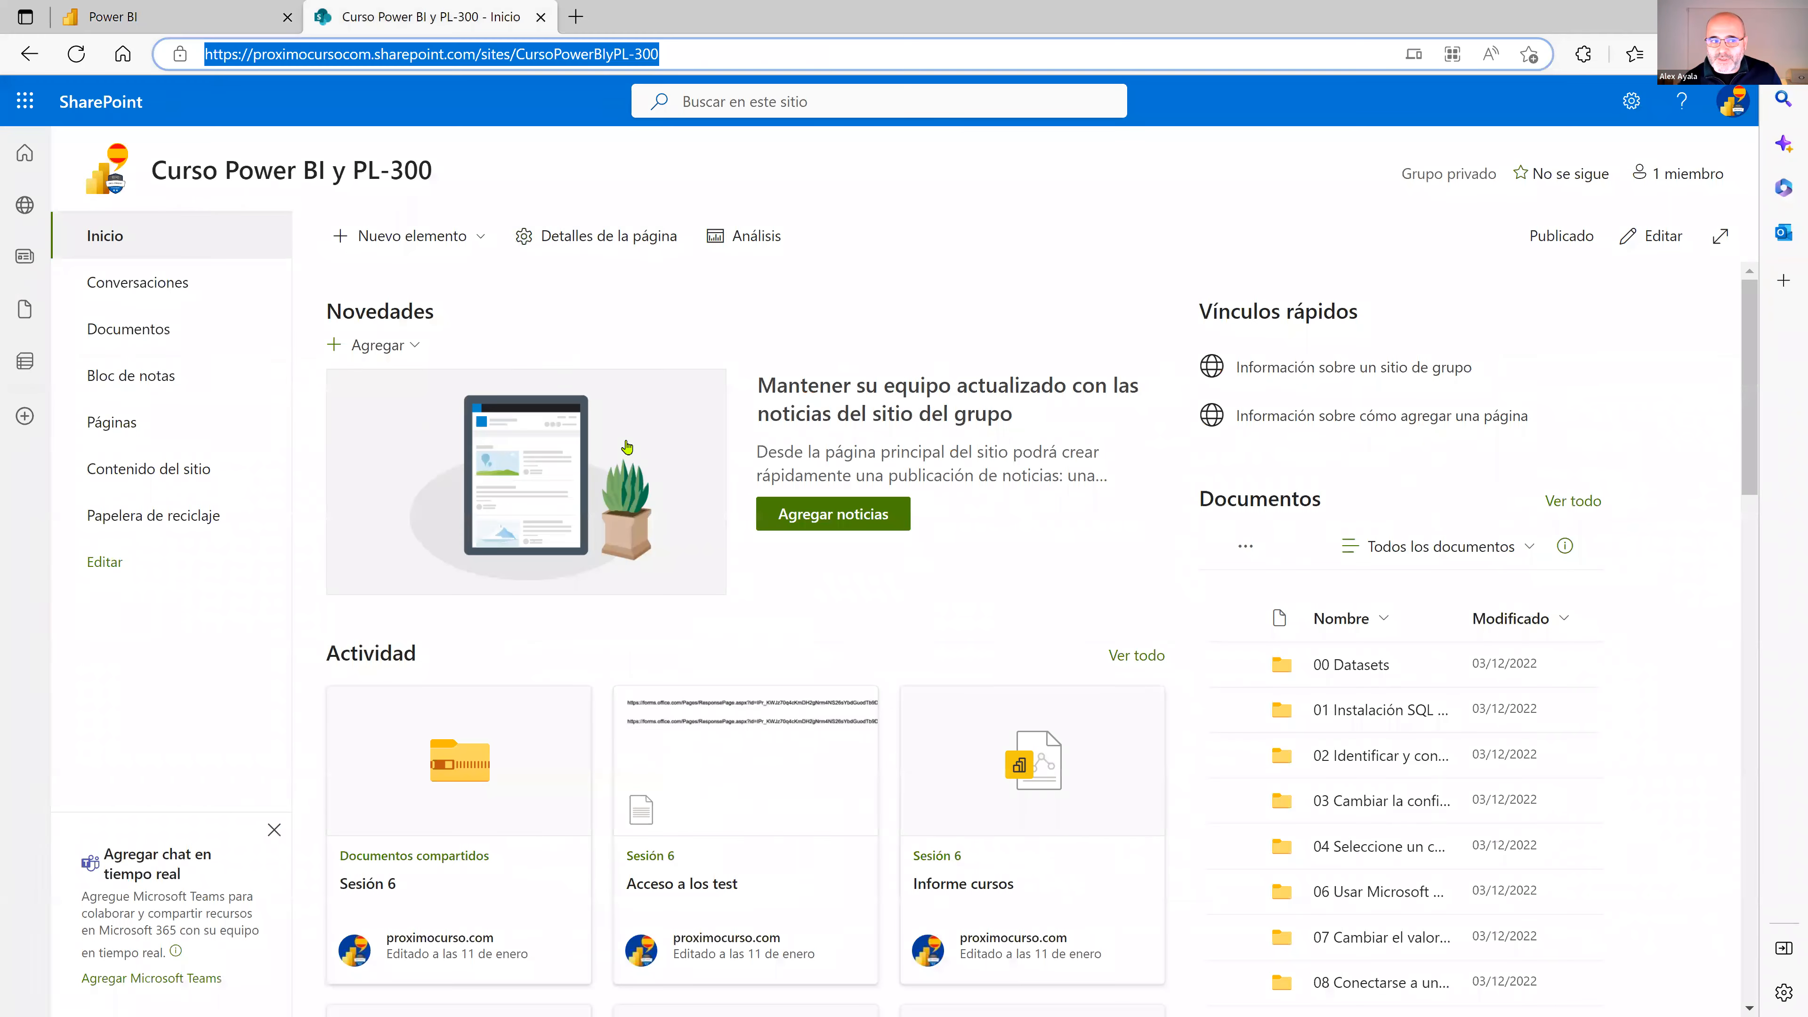
left_click(127, 334)
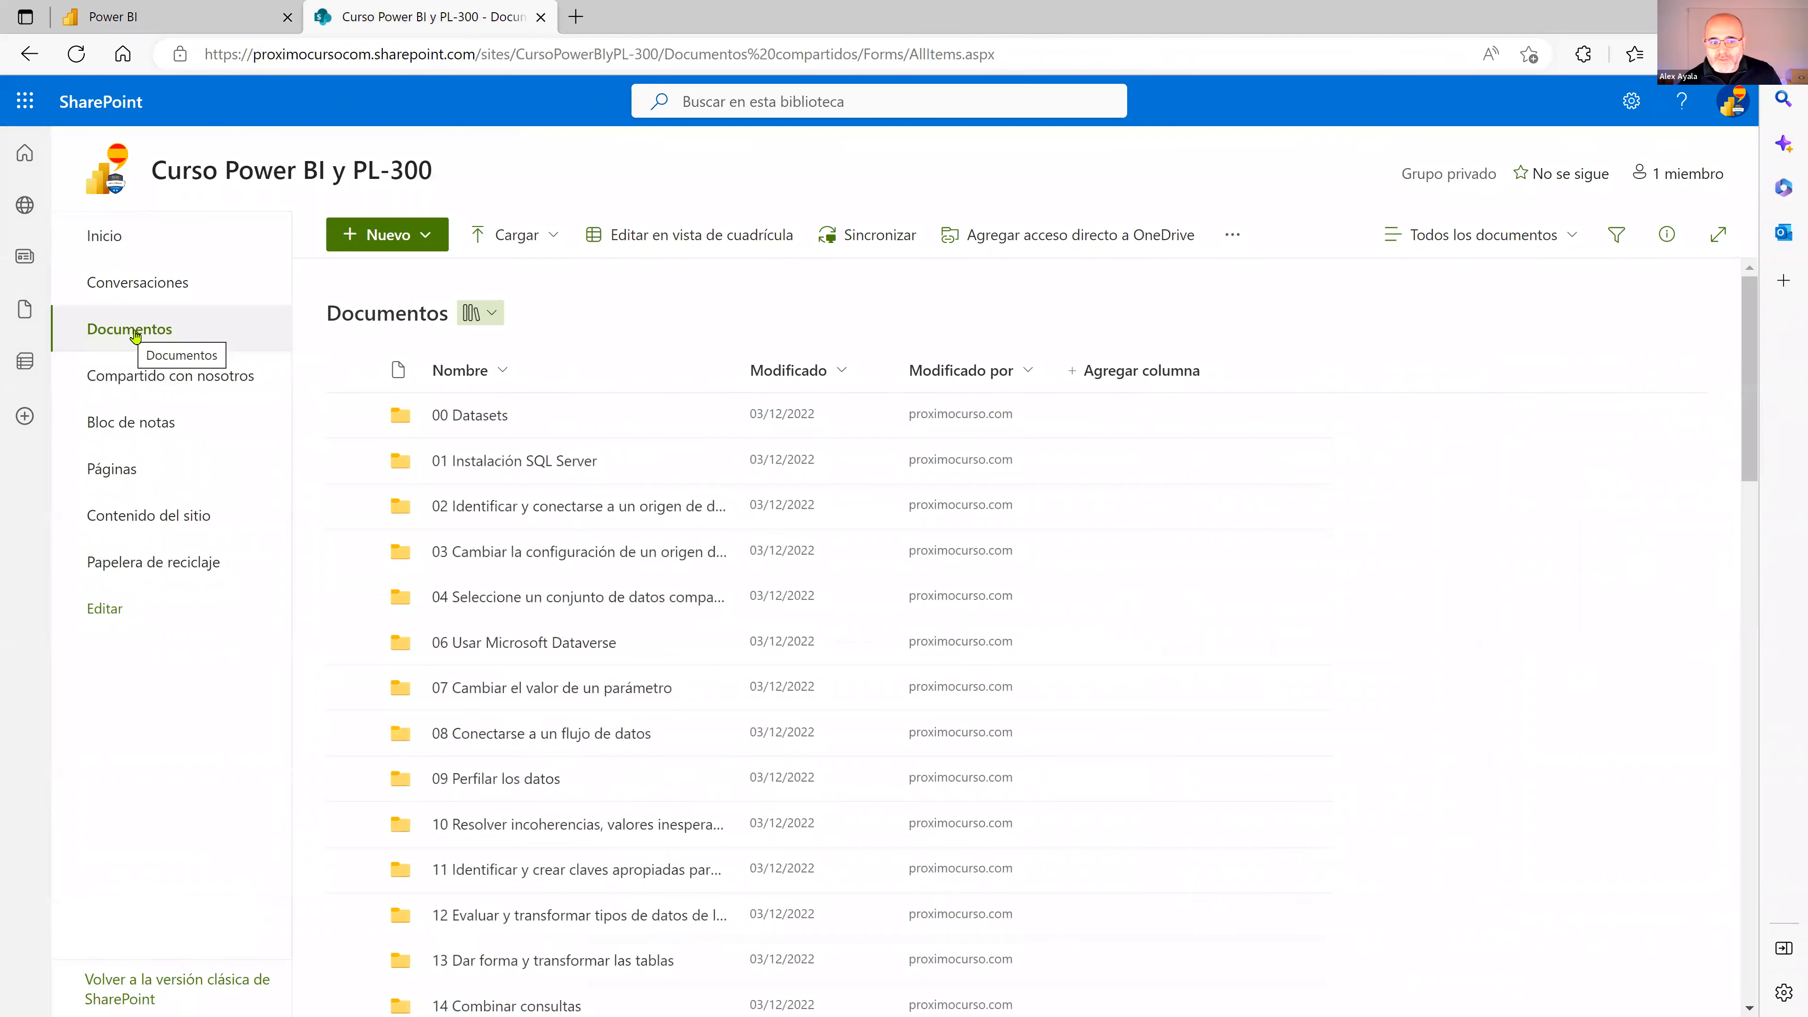
scroll(537, 529, "down", 6)
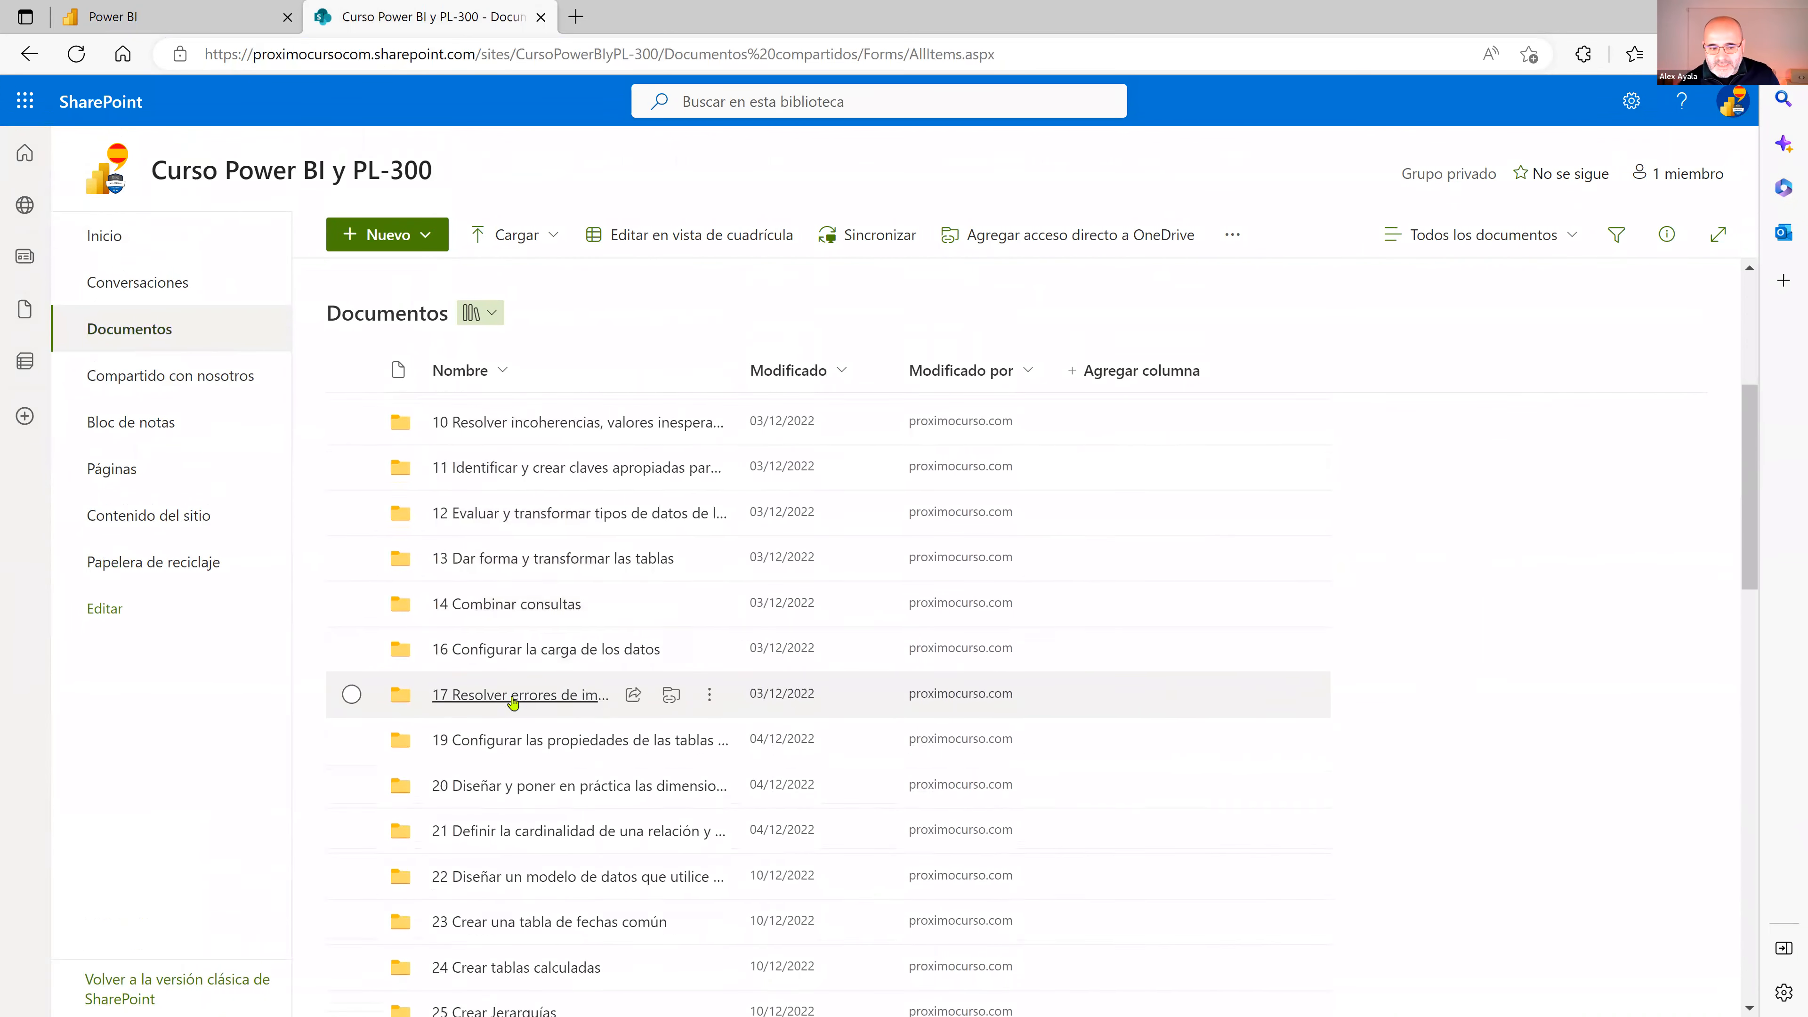
scroll(498, 740, "down", 12)
scroll(488, 832, "down", 8)
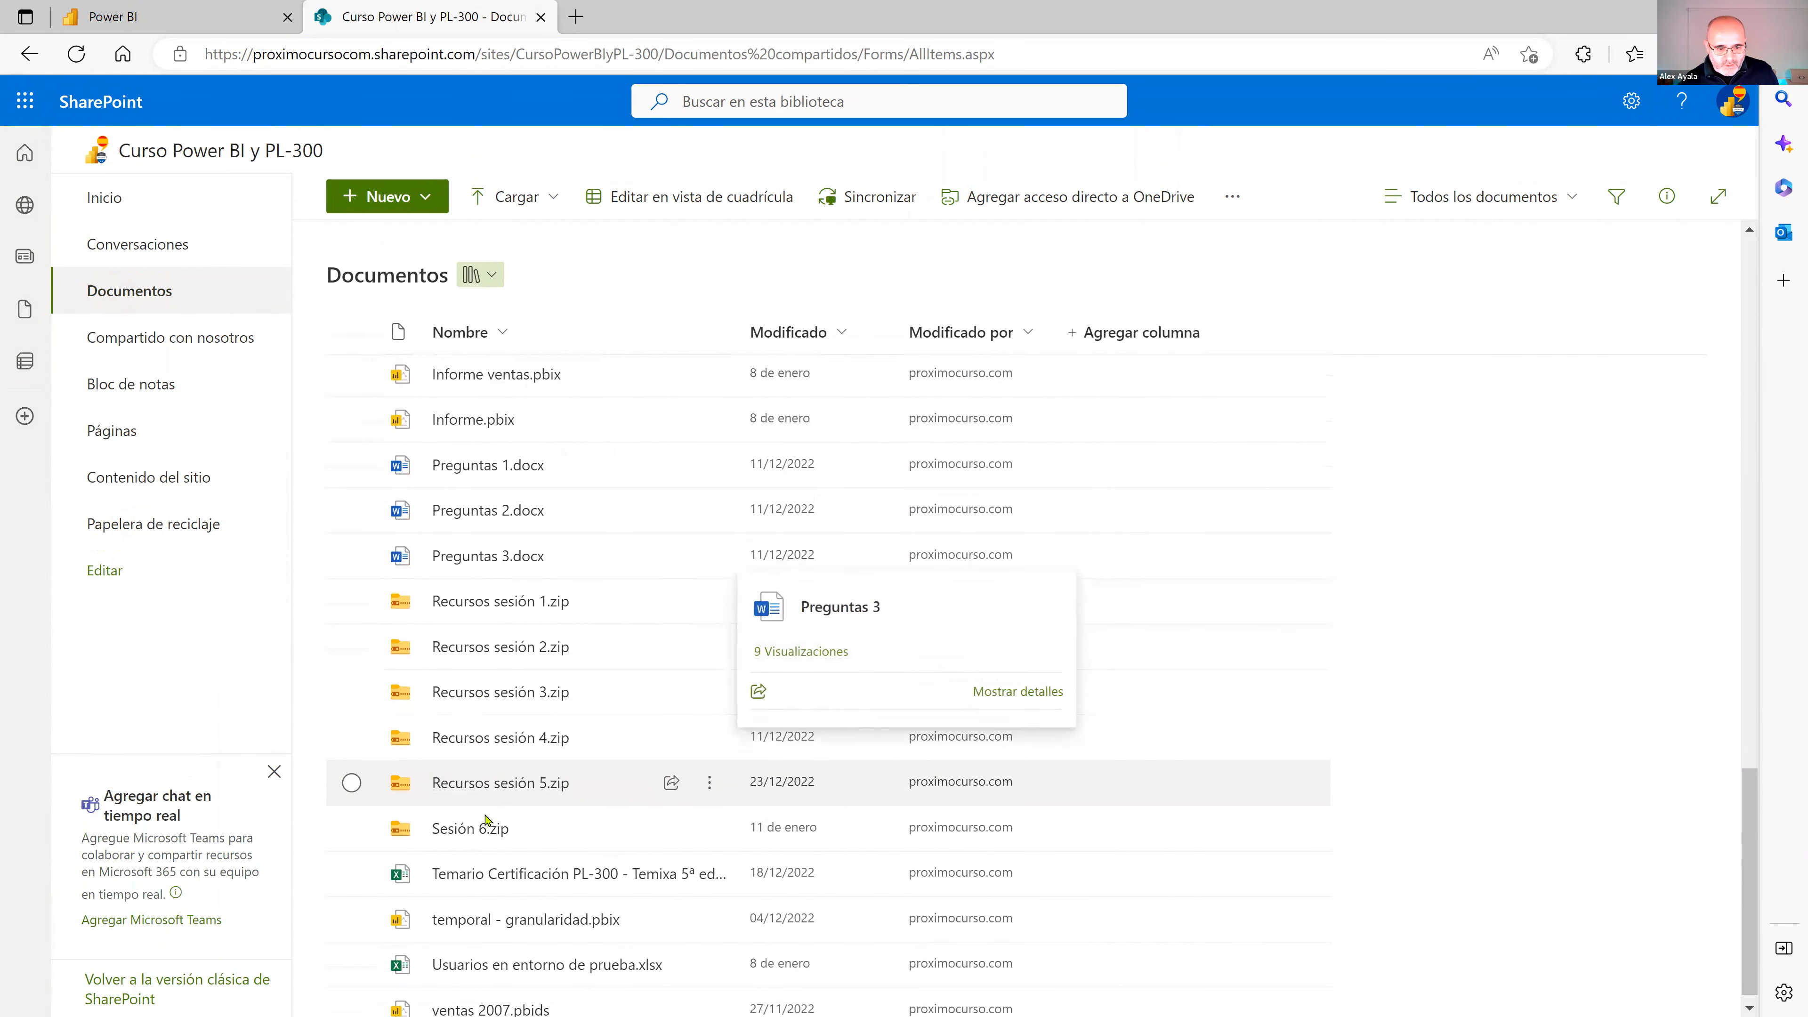
scroll(580, 540, "up", 6)
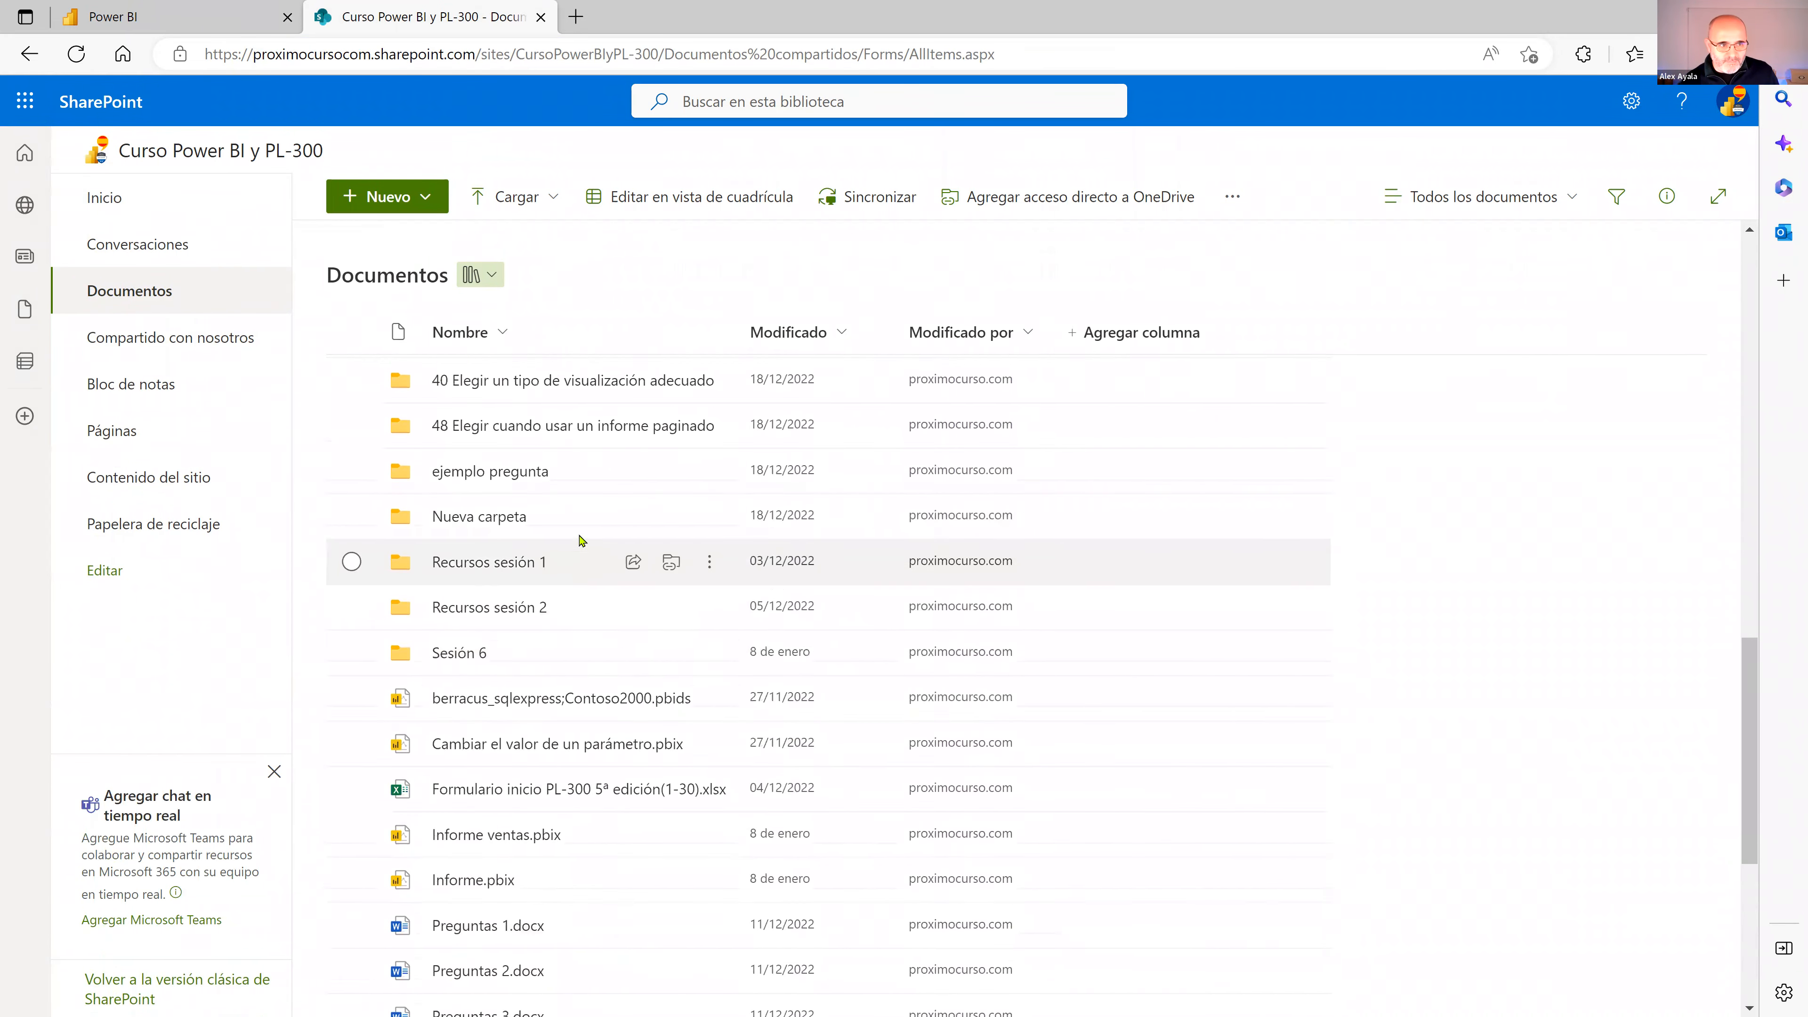
scroll(580, 540, "up", 15)
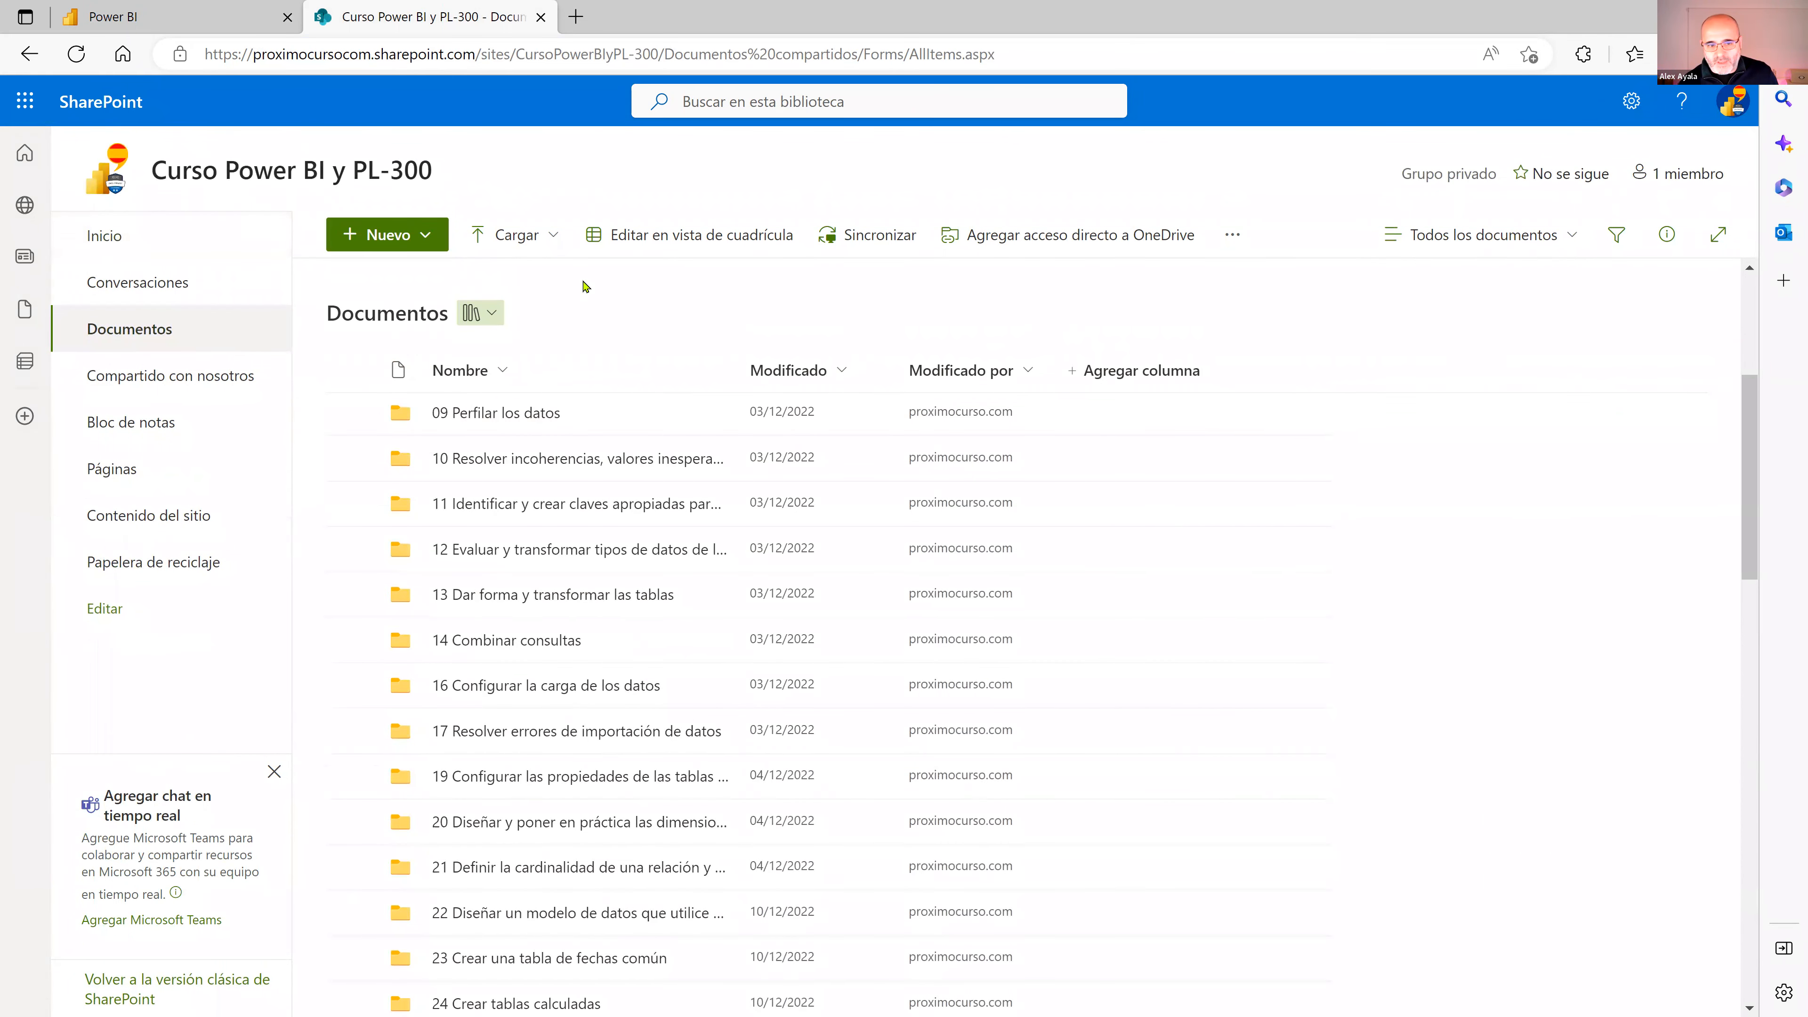
Go to the PL-300 Namasdata site from the SharePoint start page and copy its URL
left_click(103, 104)
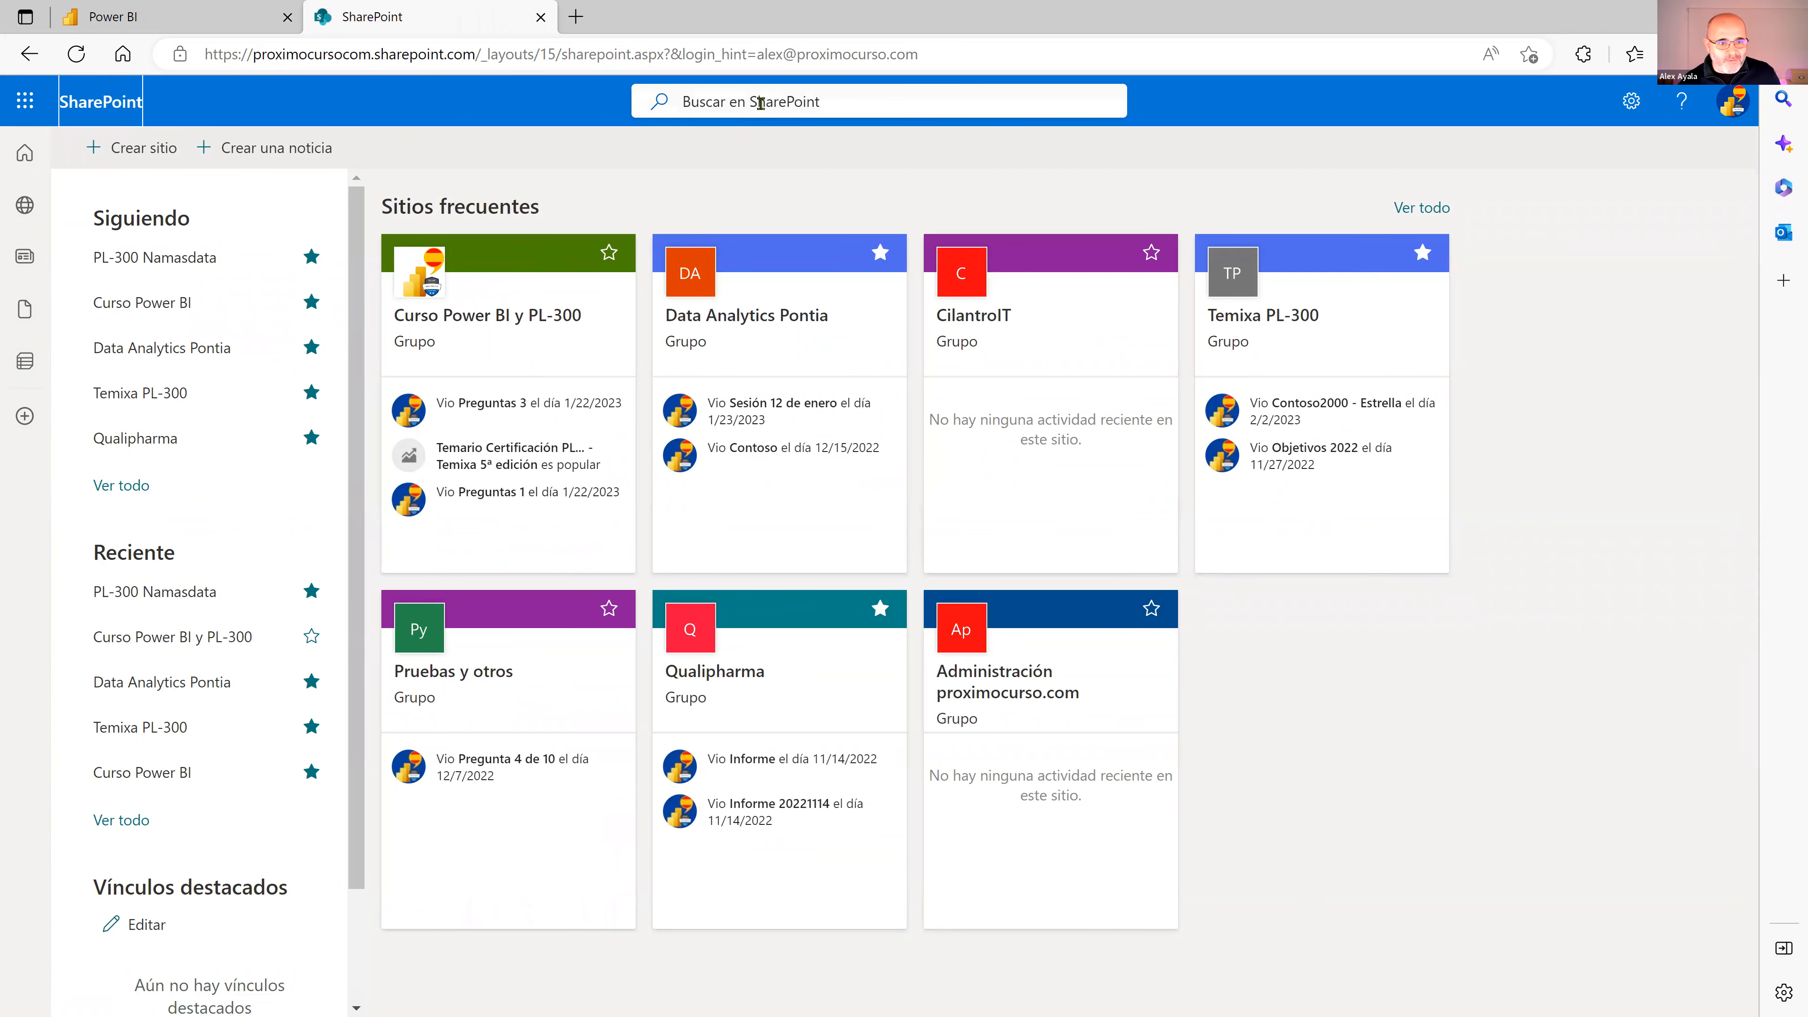
left_click(140, 256)
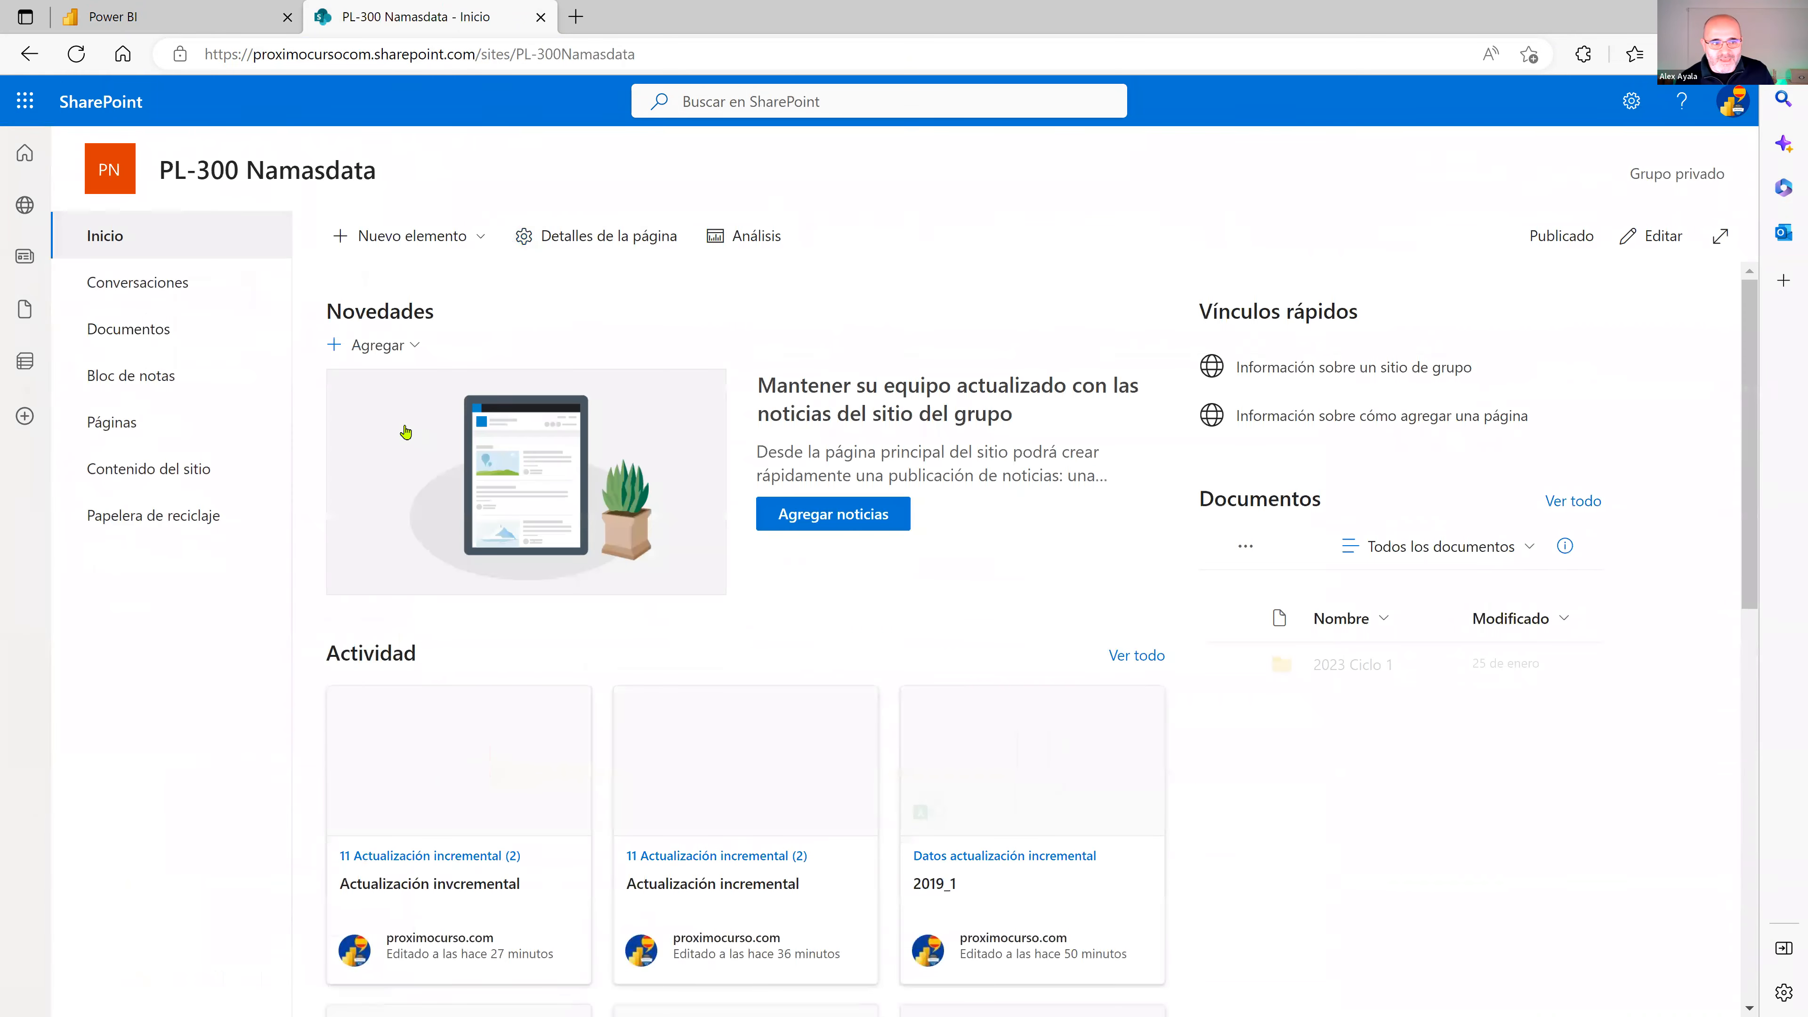
left_click_drag(667, 60, 146, 61)
key("ctrl+c")
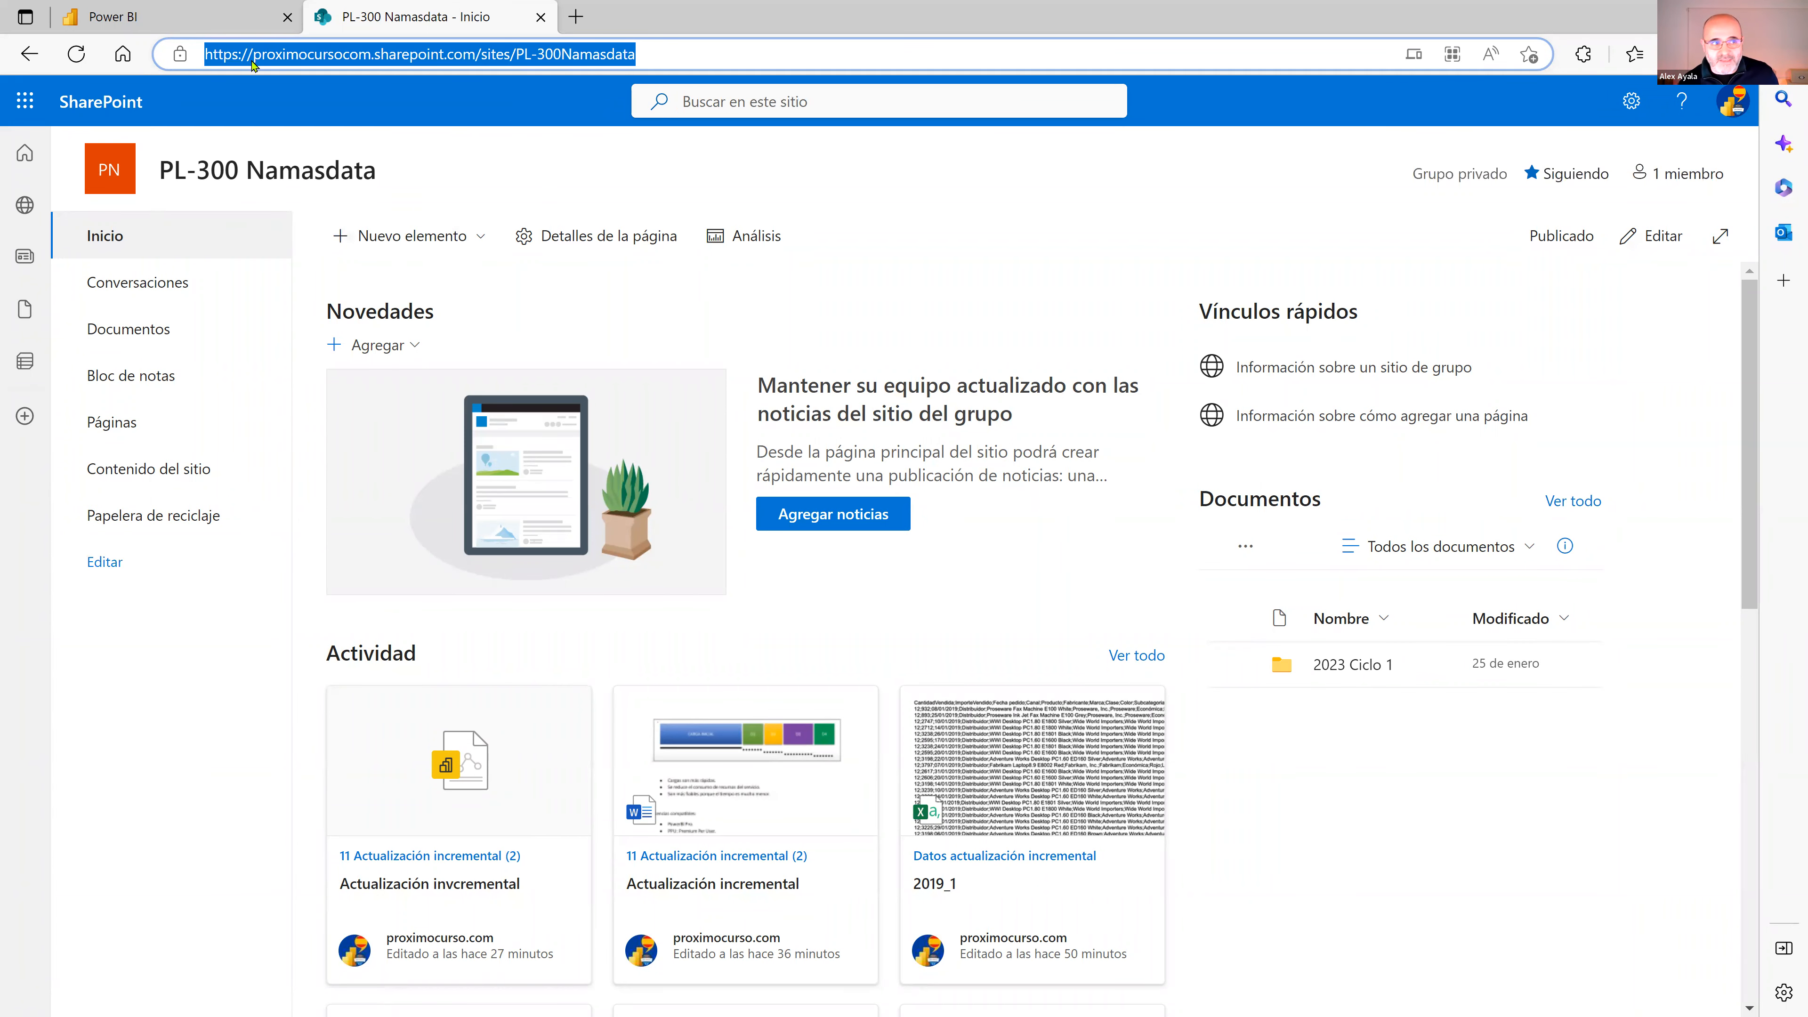
left_click(186, 8)
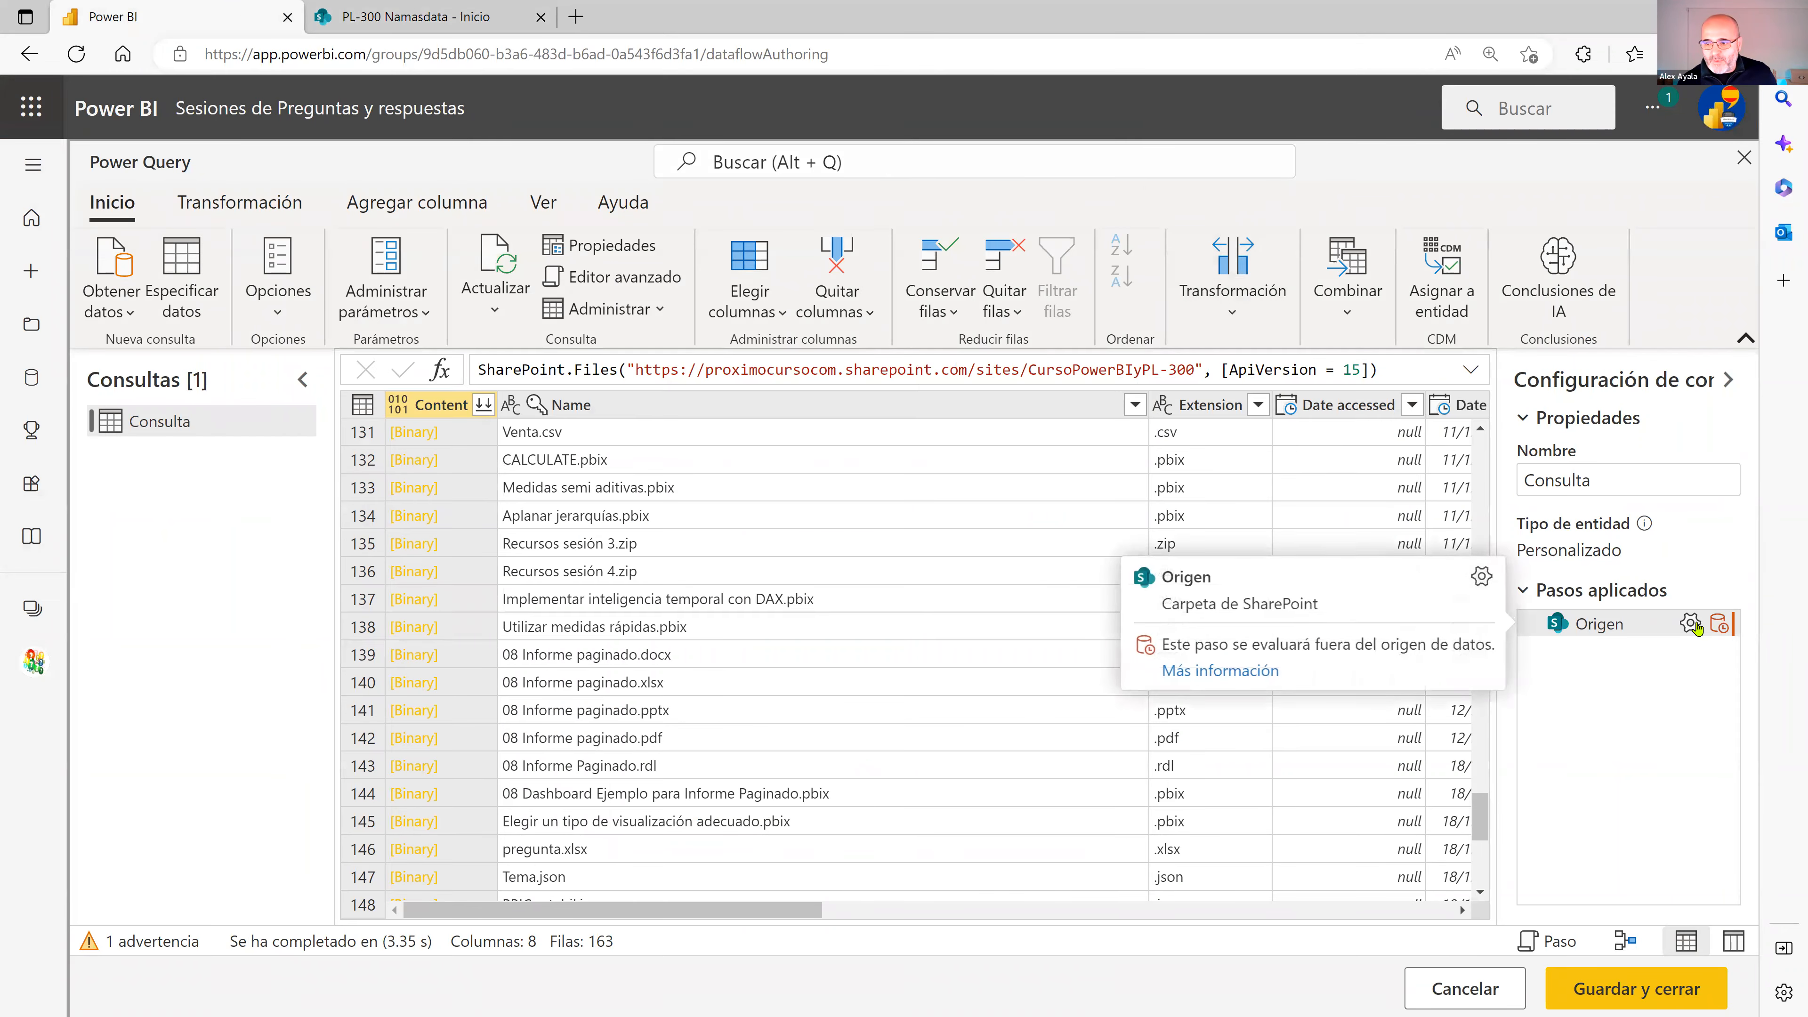
left_click(1691, 624)
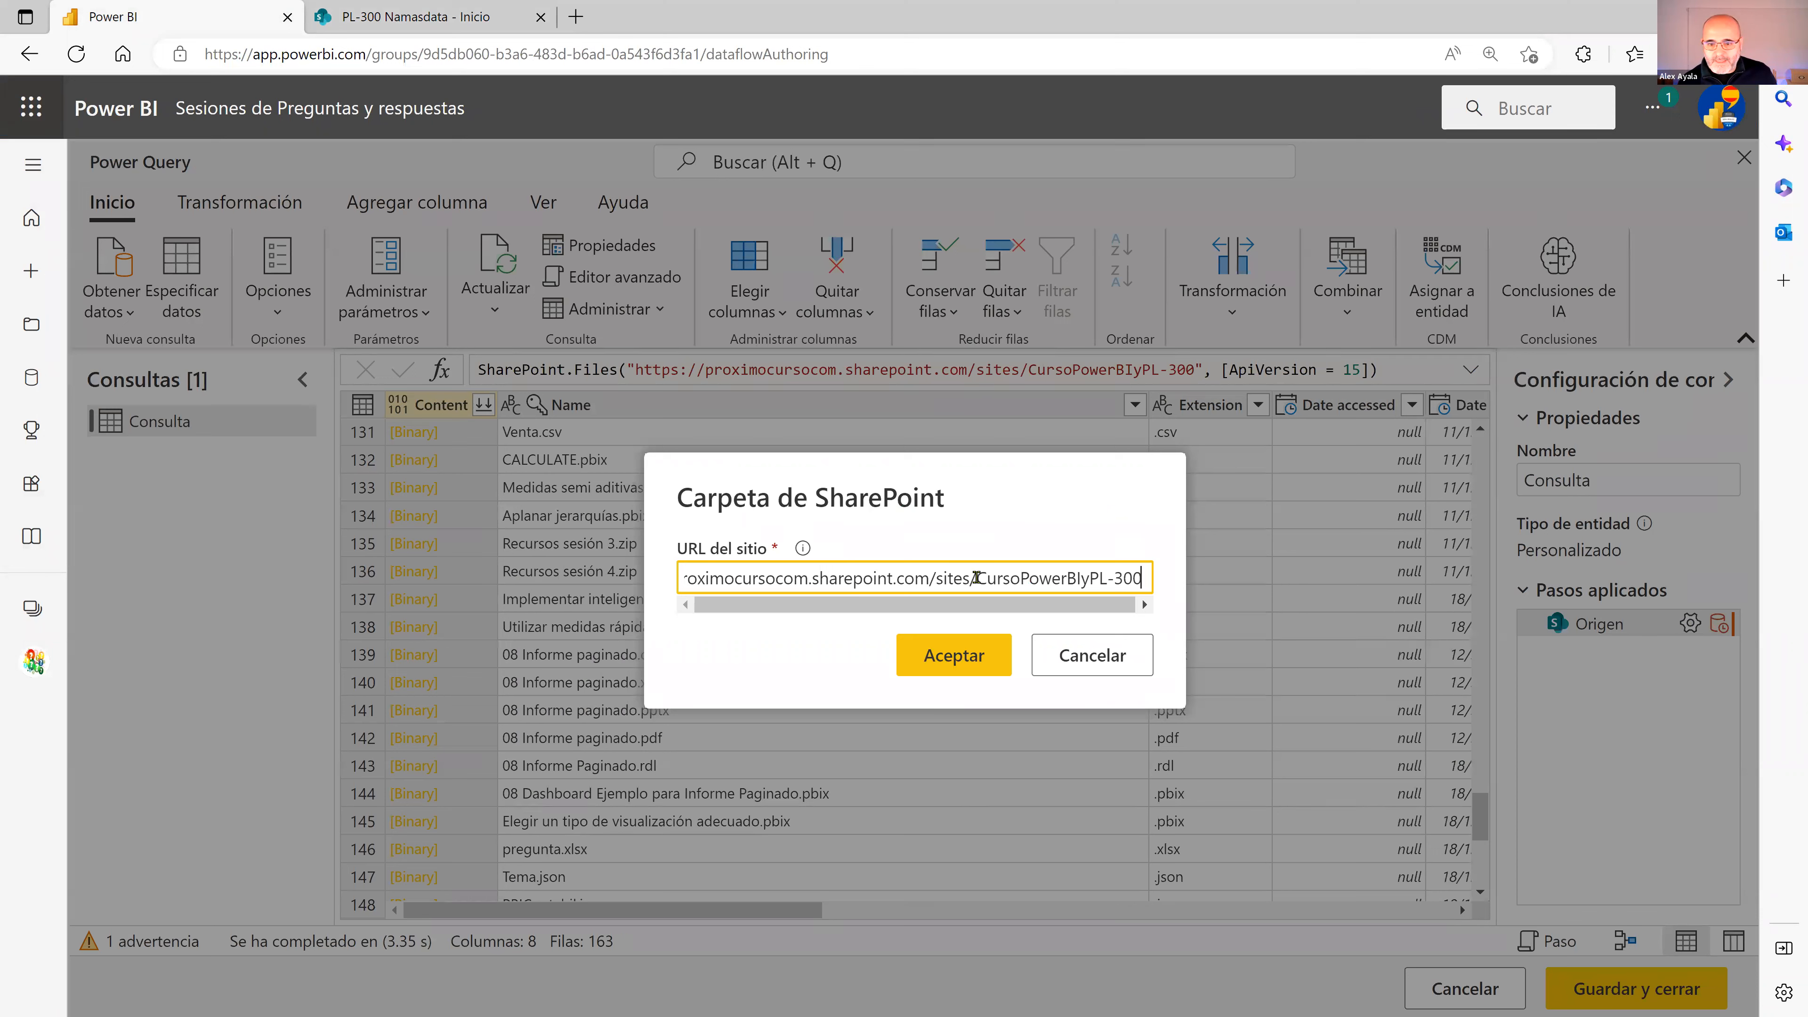
left_click_drag(1143, 574, 597, 560)
key("ctrl+v")
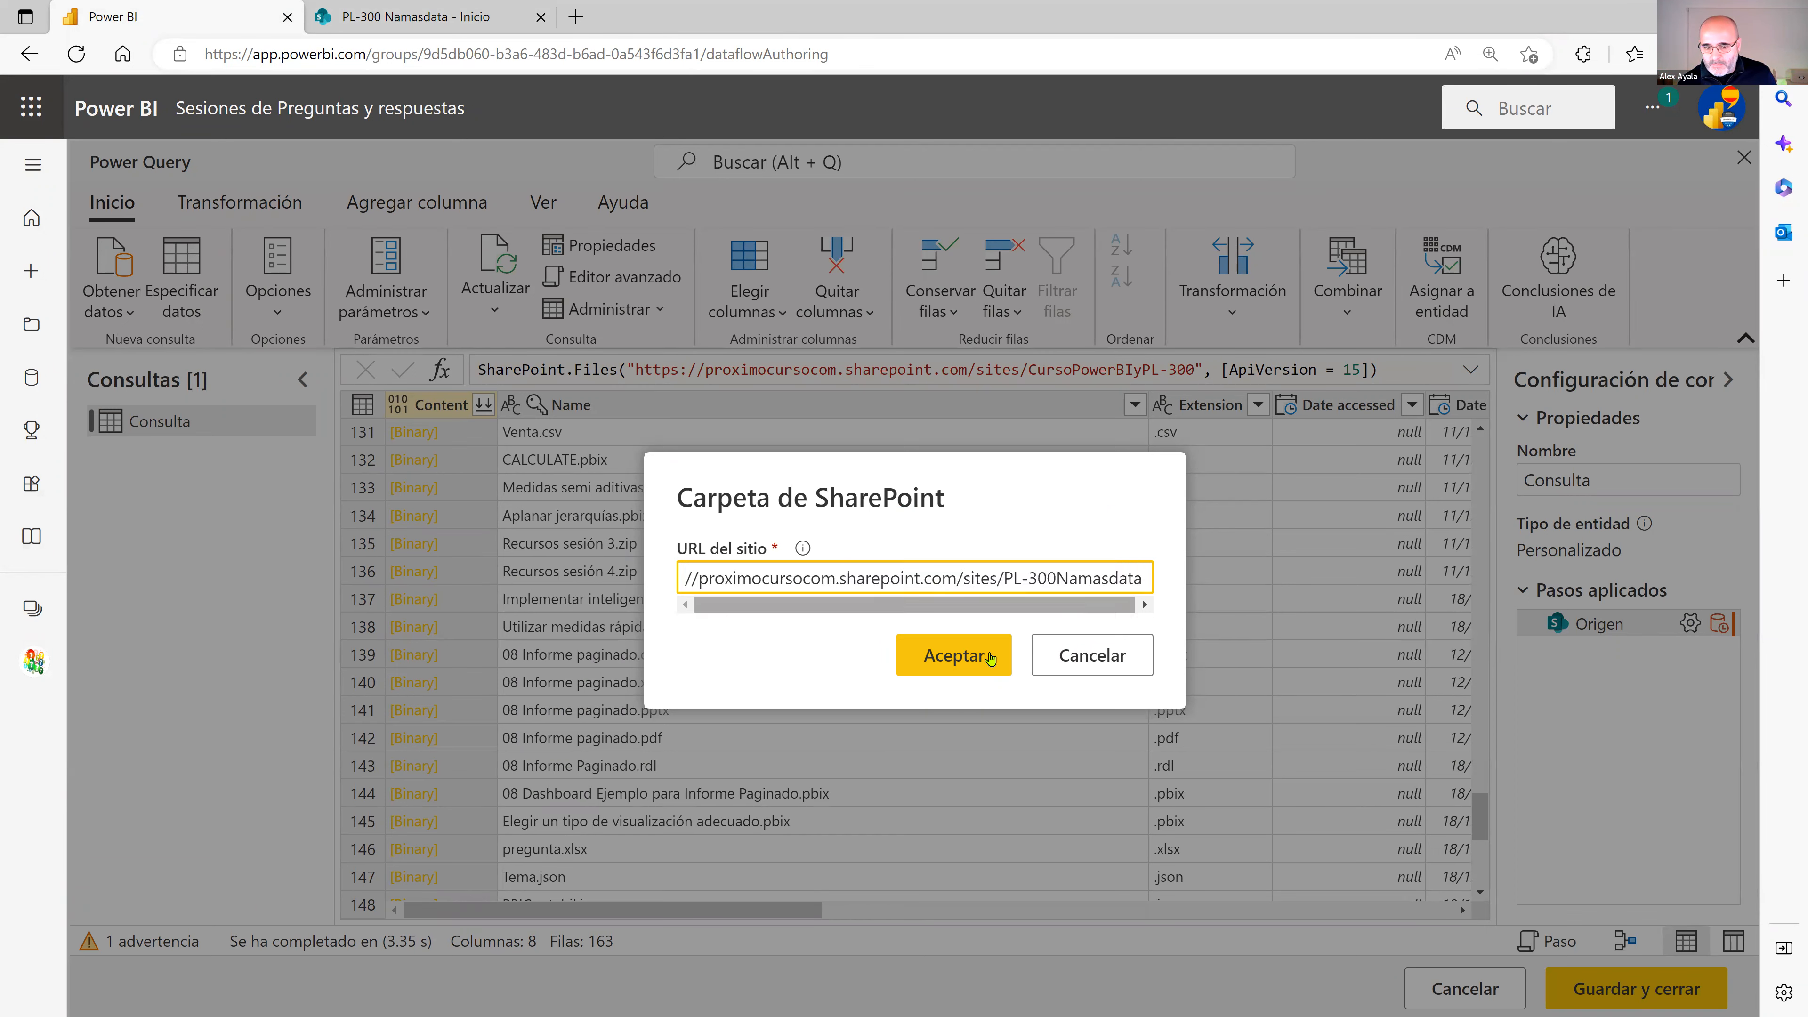
left_click(951, 666)
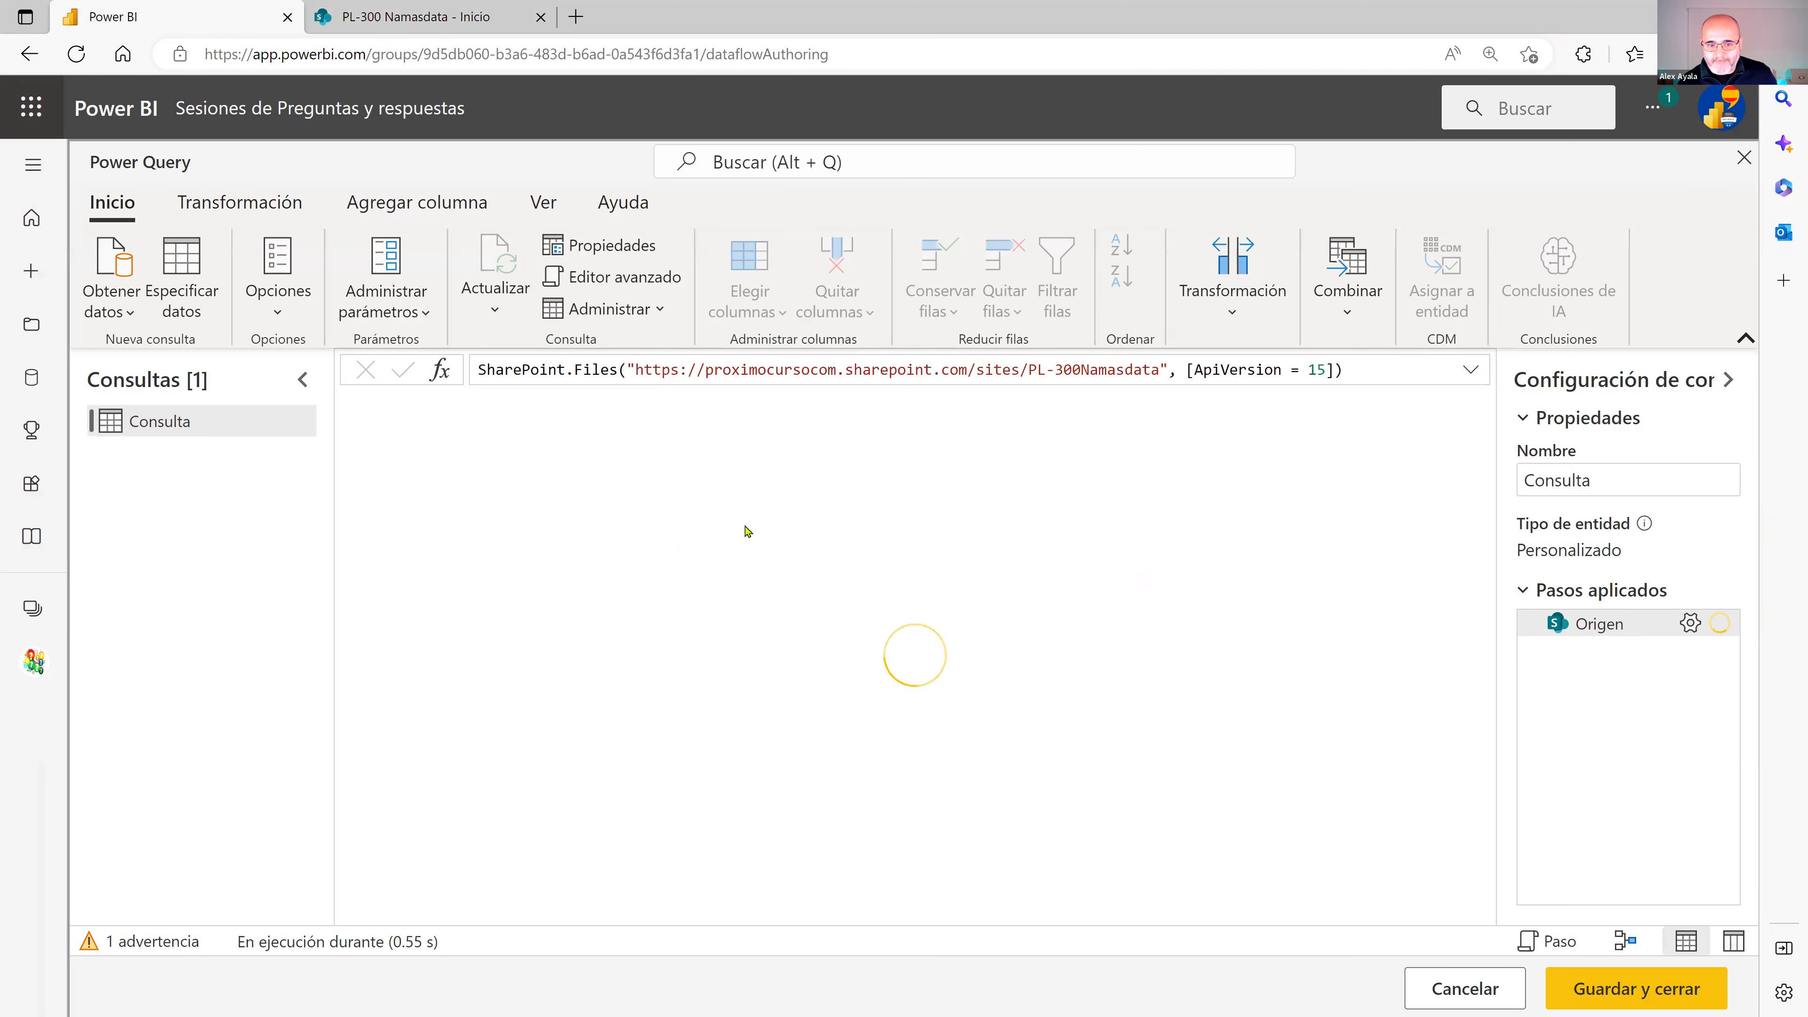
left_click(1360, 463)
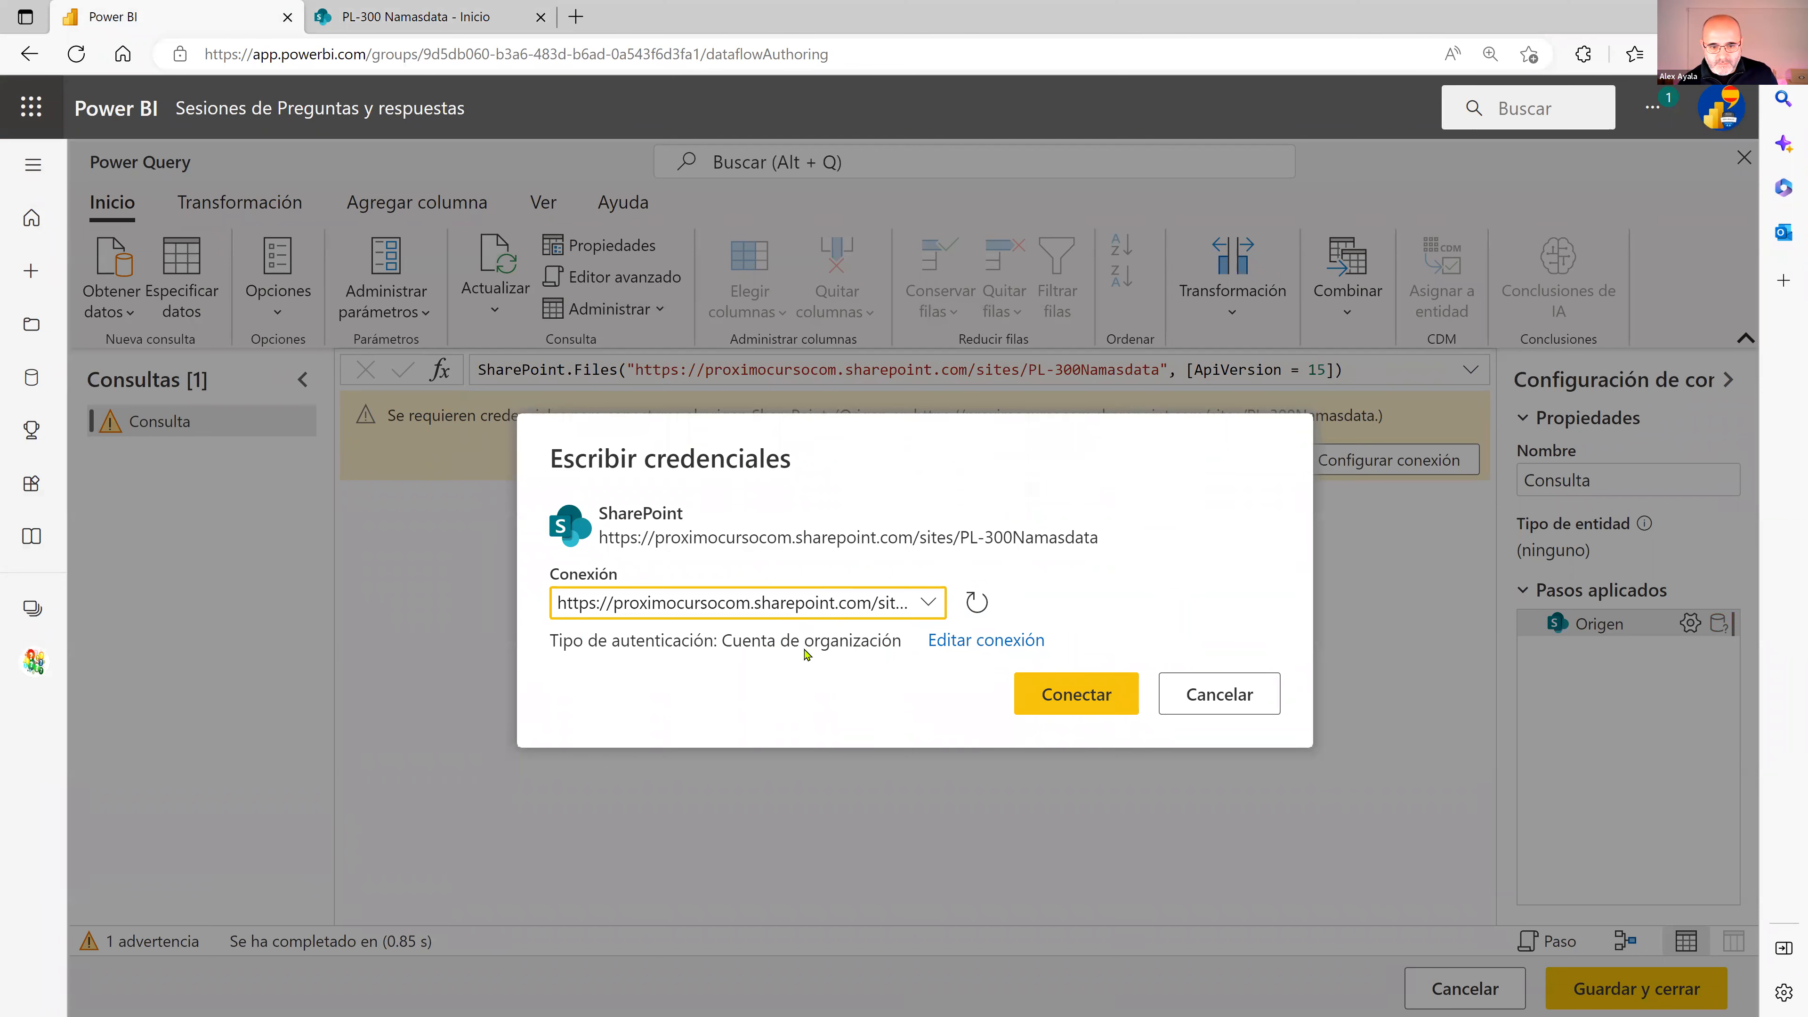
left_click(1054, 695)
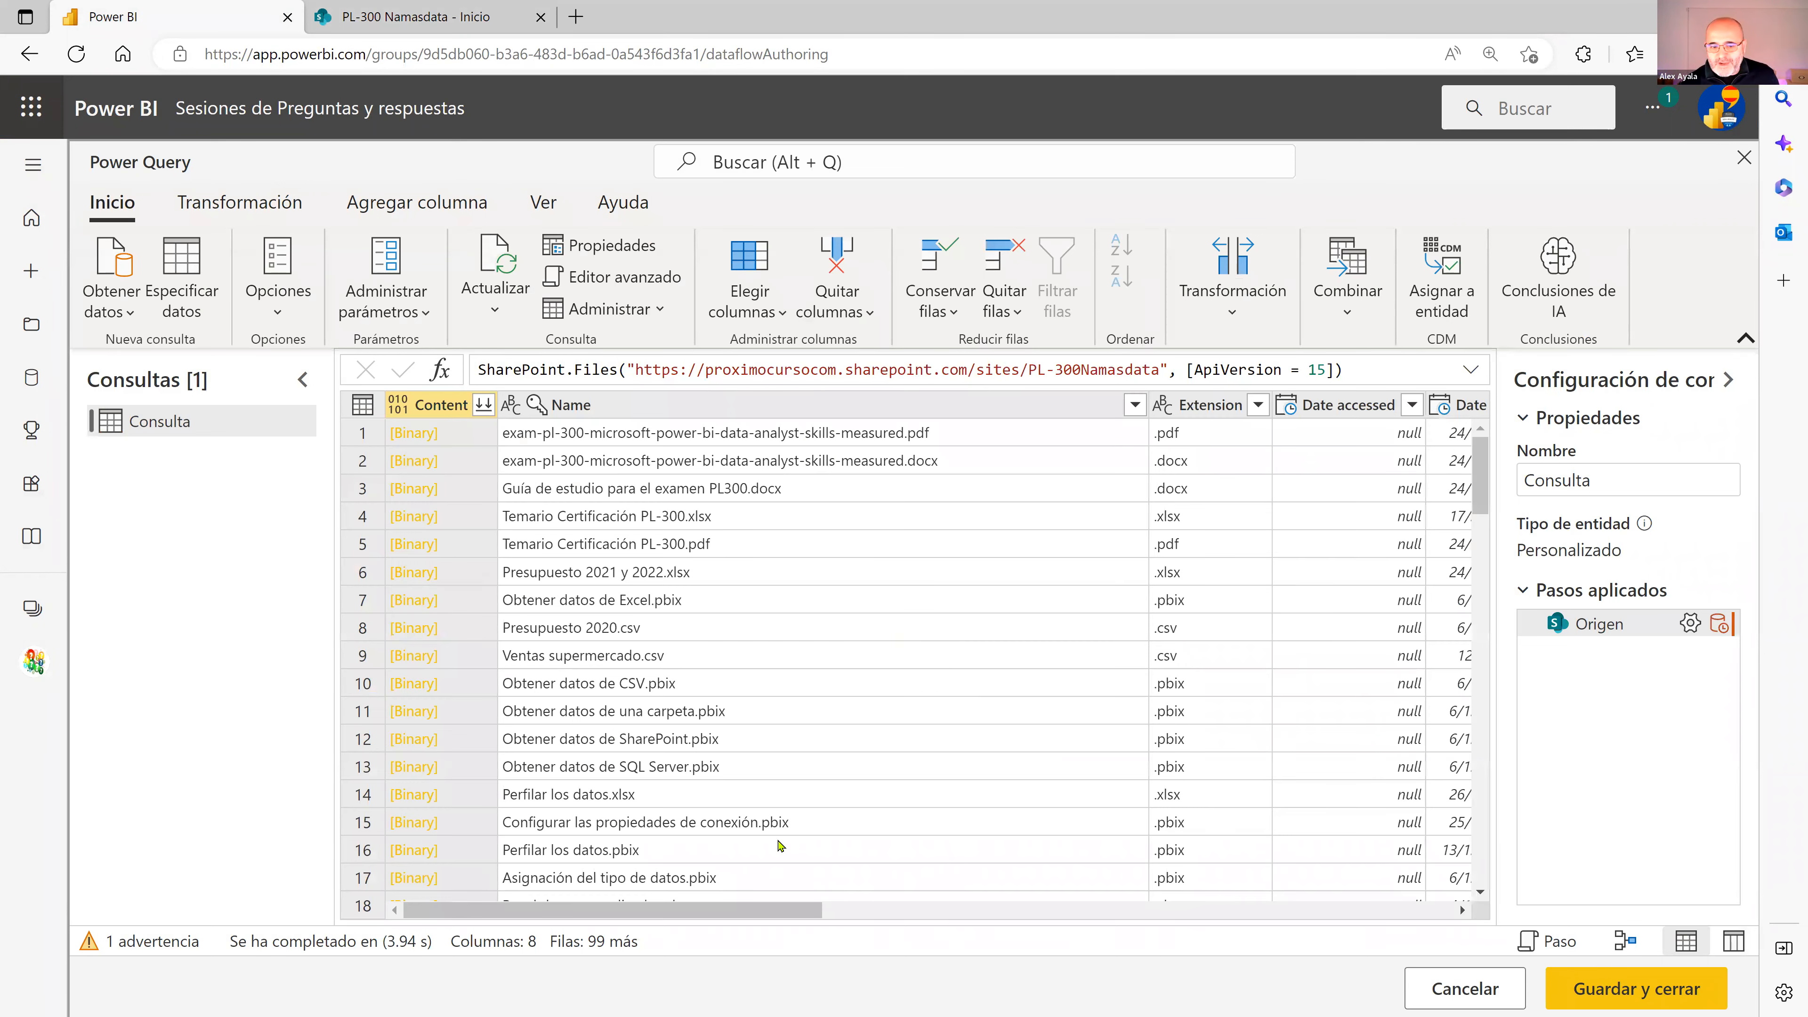
Inspect the Folder Path column of the PL-300 Namasdata file list and return to the file names
left_click_drag(805, 916, 1374, 922)
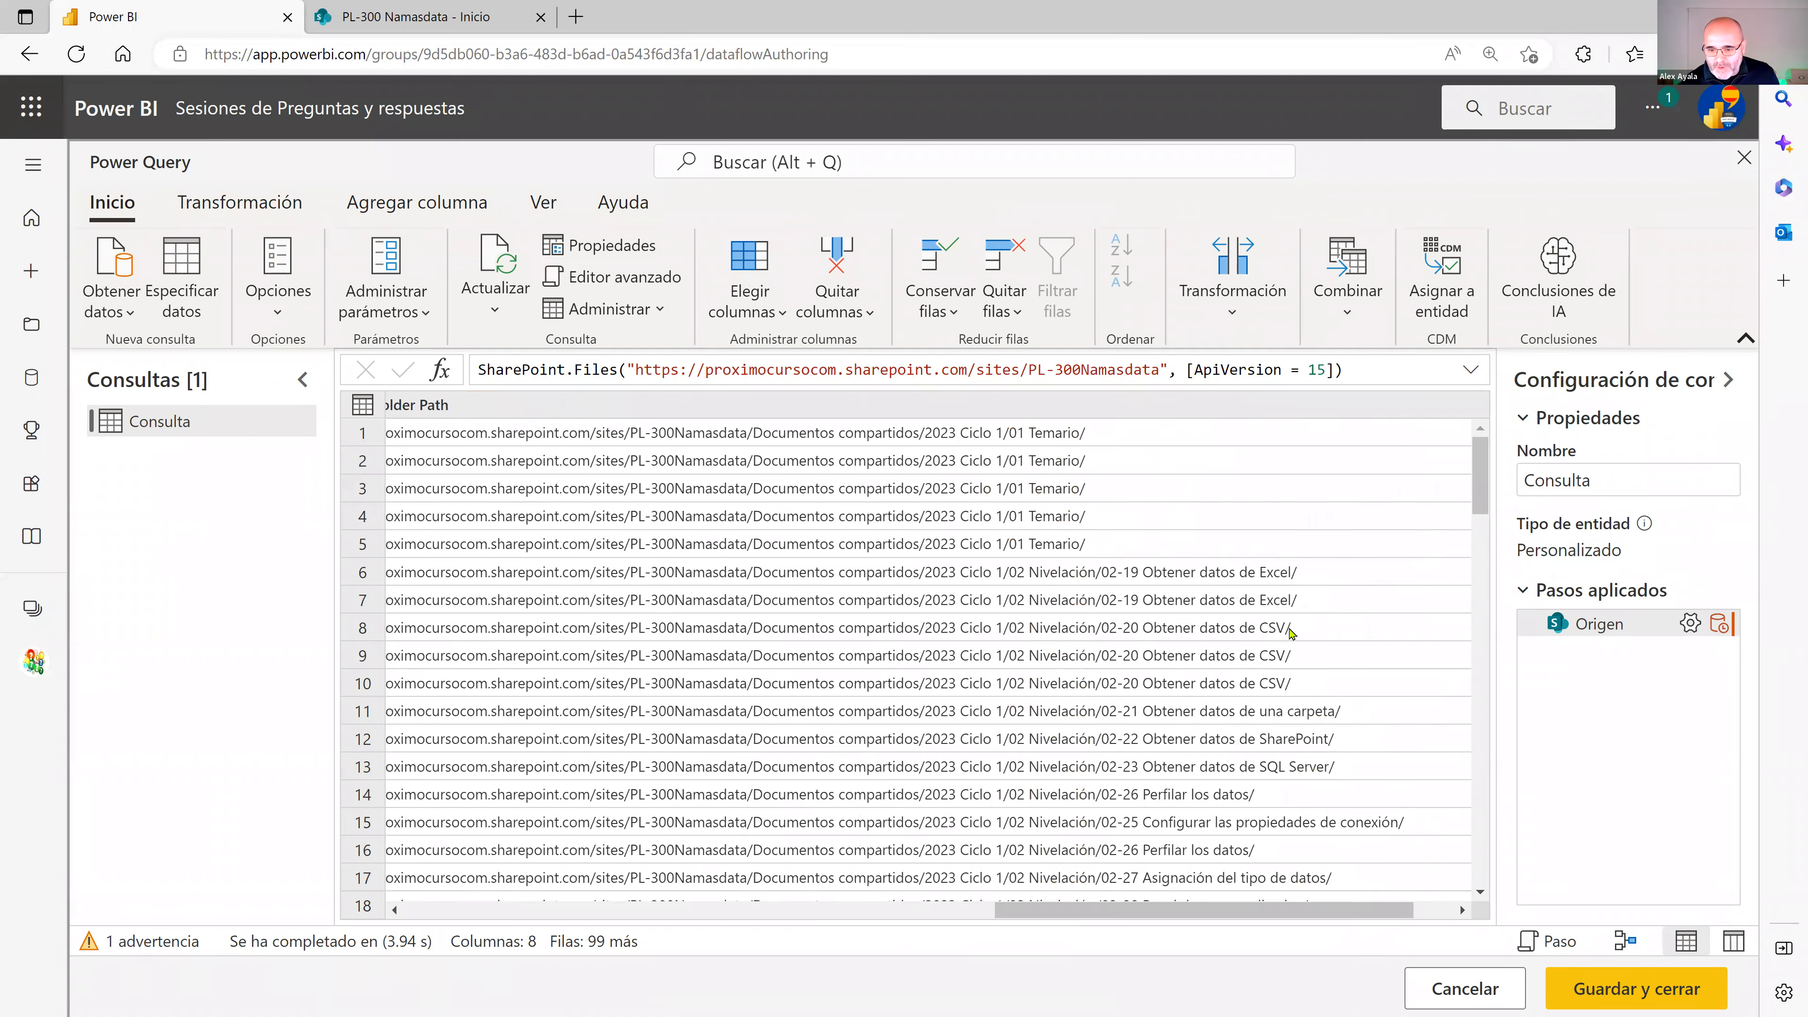
scroll(1291, 632, "down", 15)
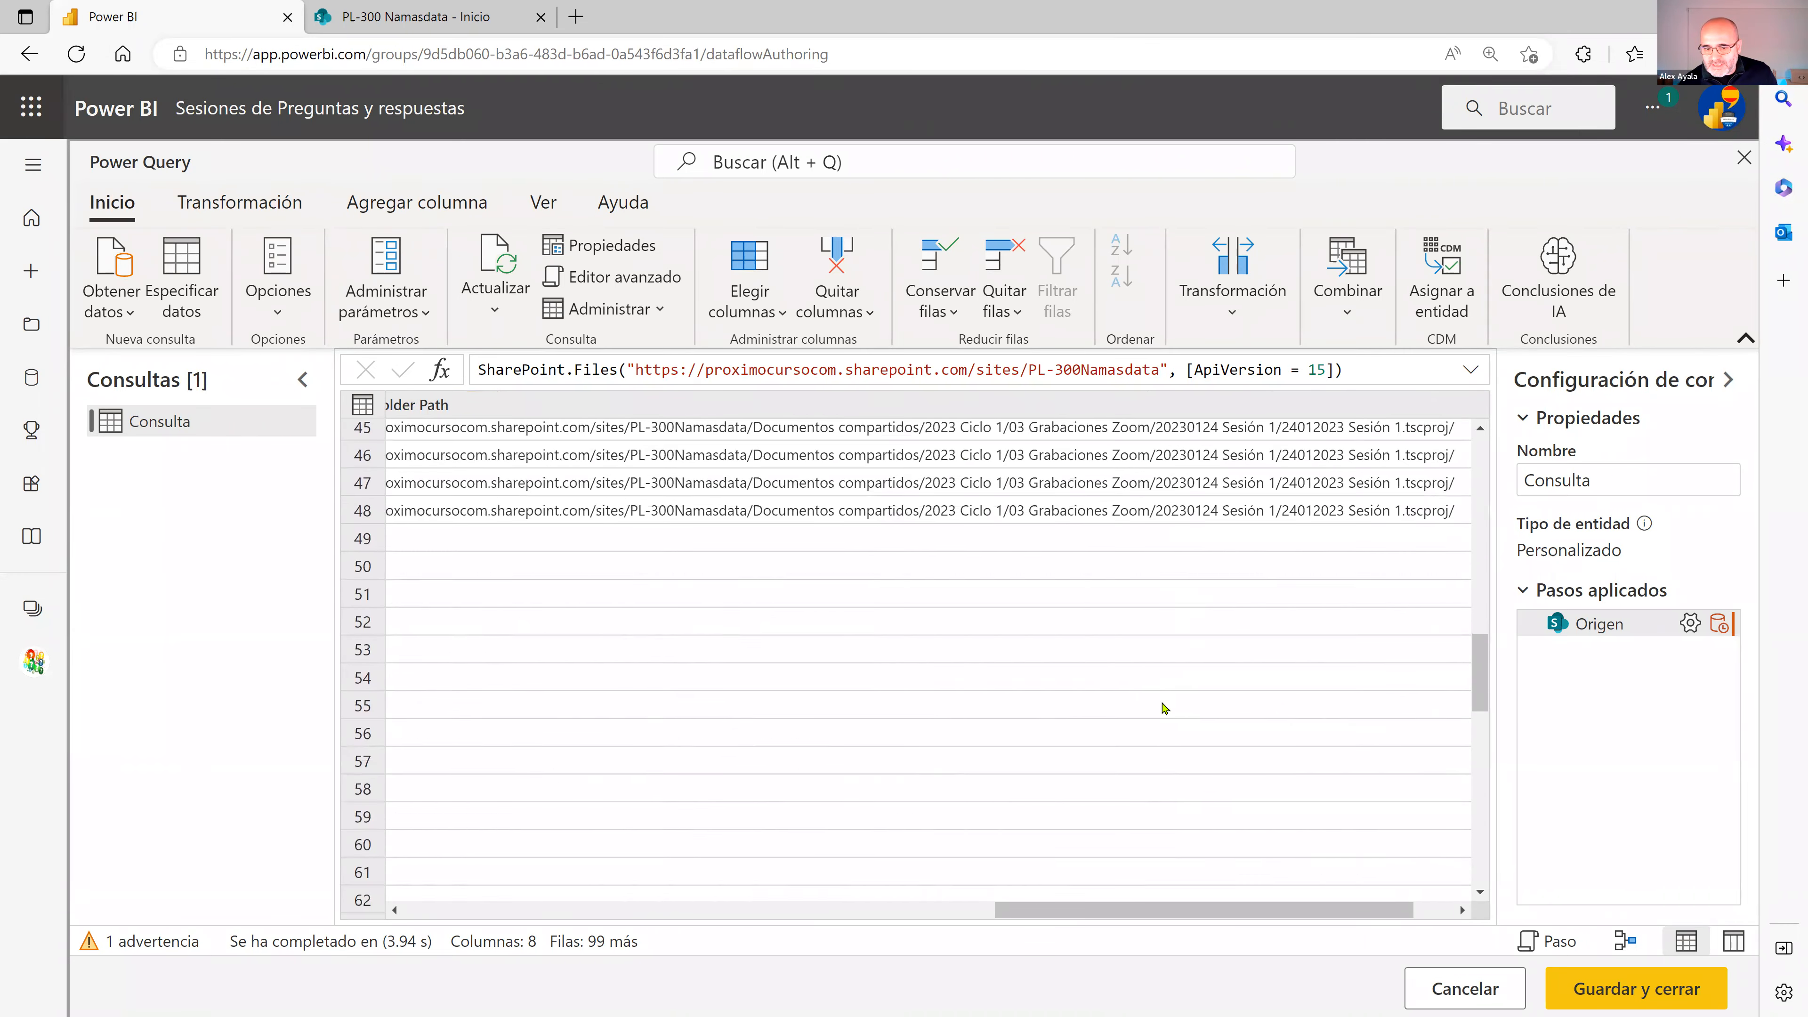
scroll(1153, 858, "down", 4)
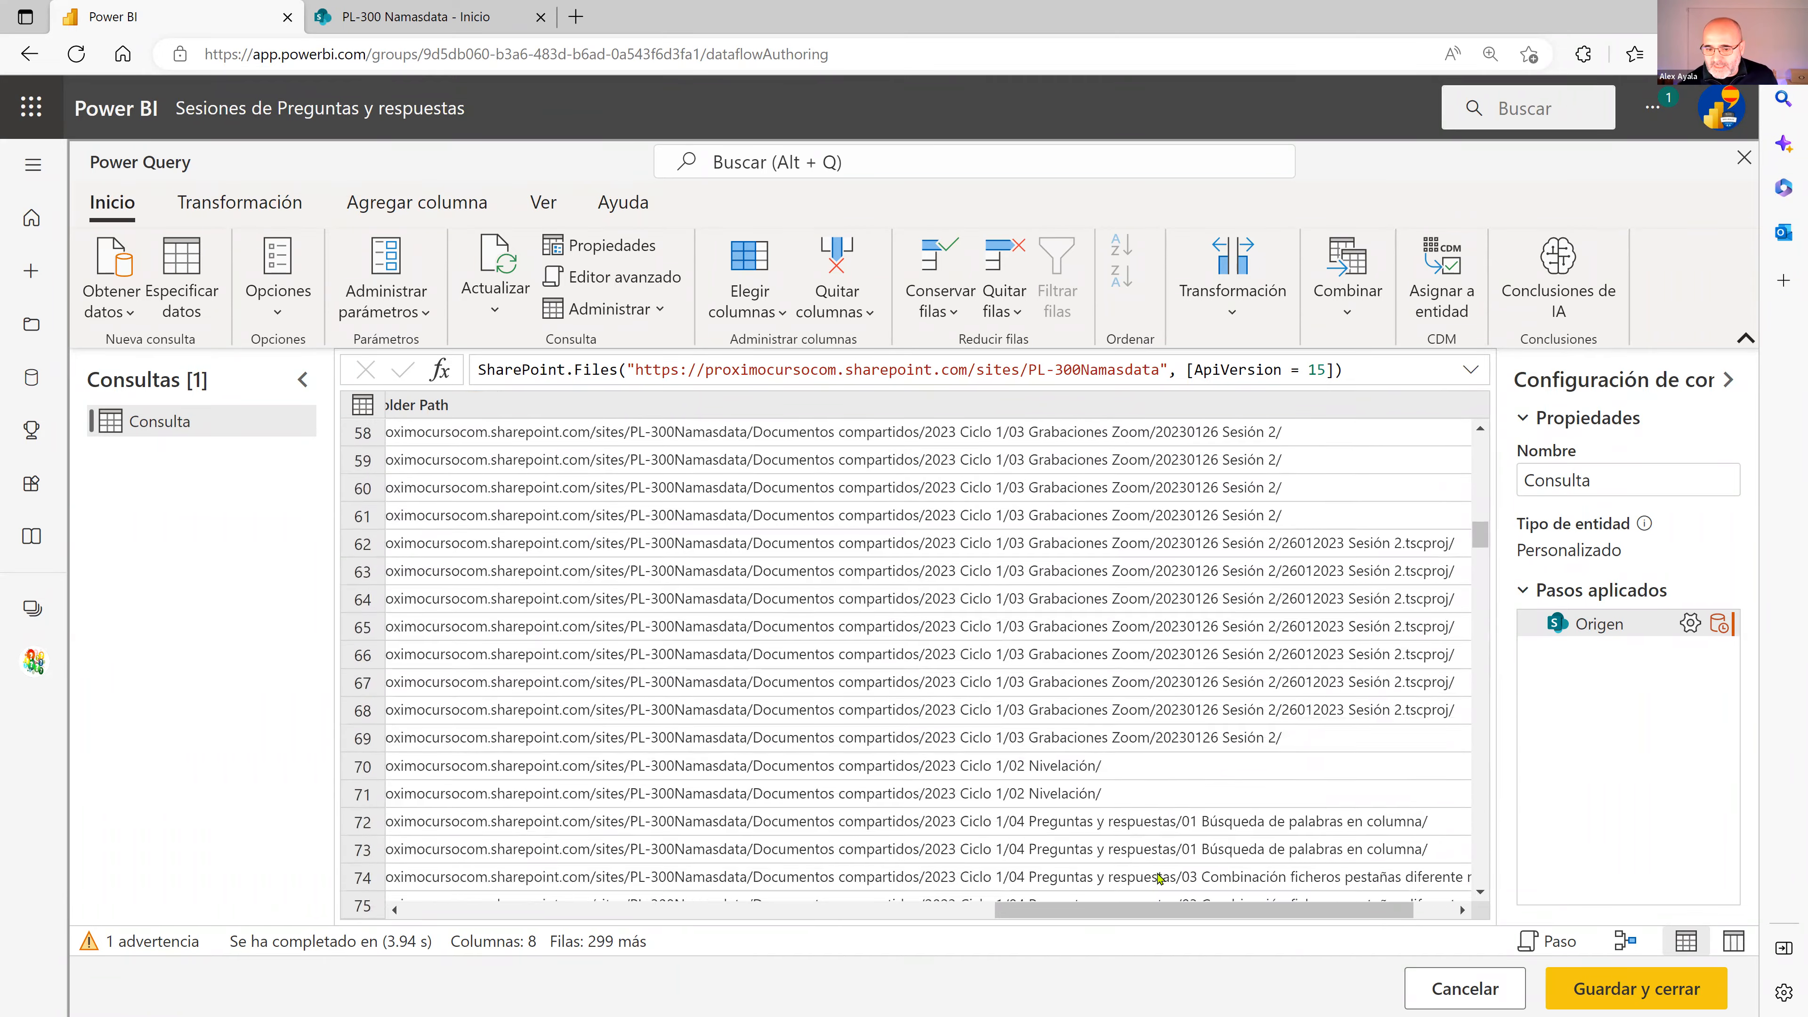
left_click_drag(1147, 919, 554, 918)
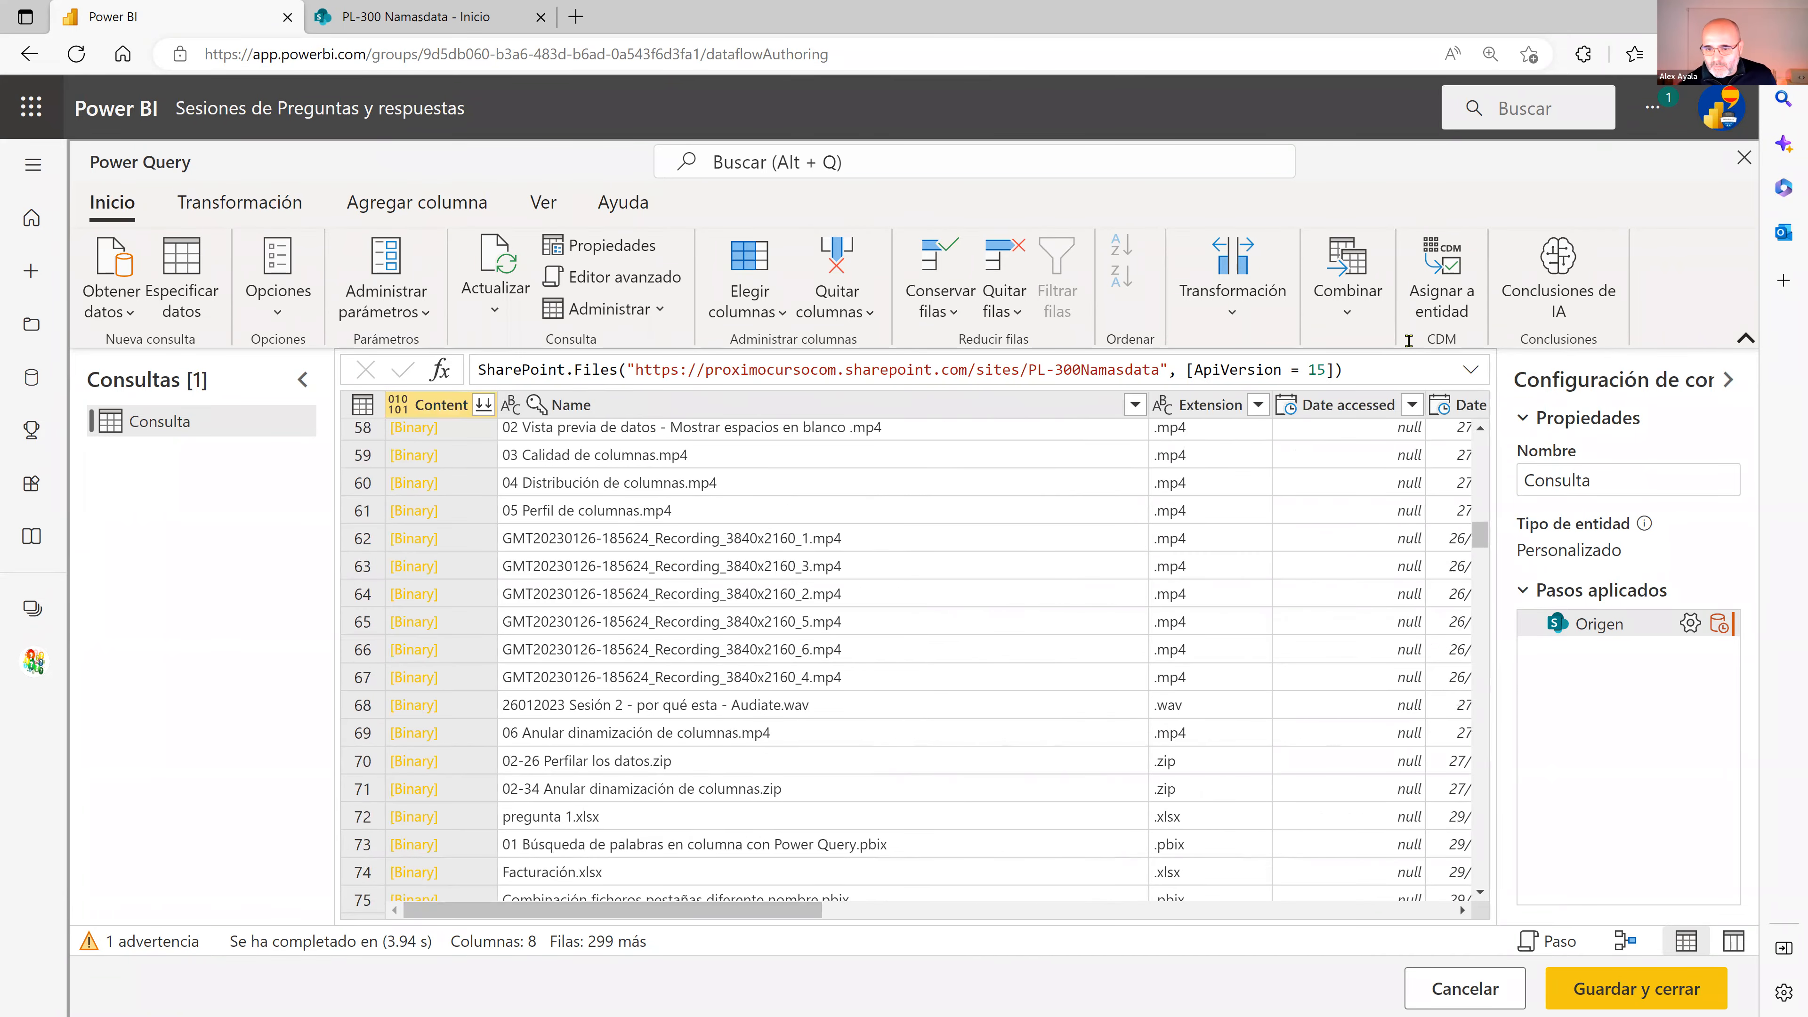
In SharePoint, browse the Documentos library to 2023 Ciclo 1 > 04 Preguntas y respuestas > 09 Archivos de años cerrados
left_click(391, 25)
left_click(131, 331)
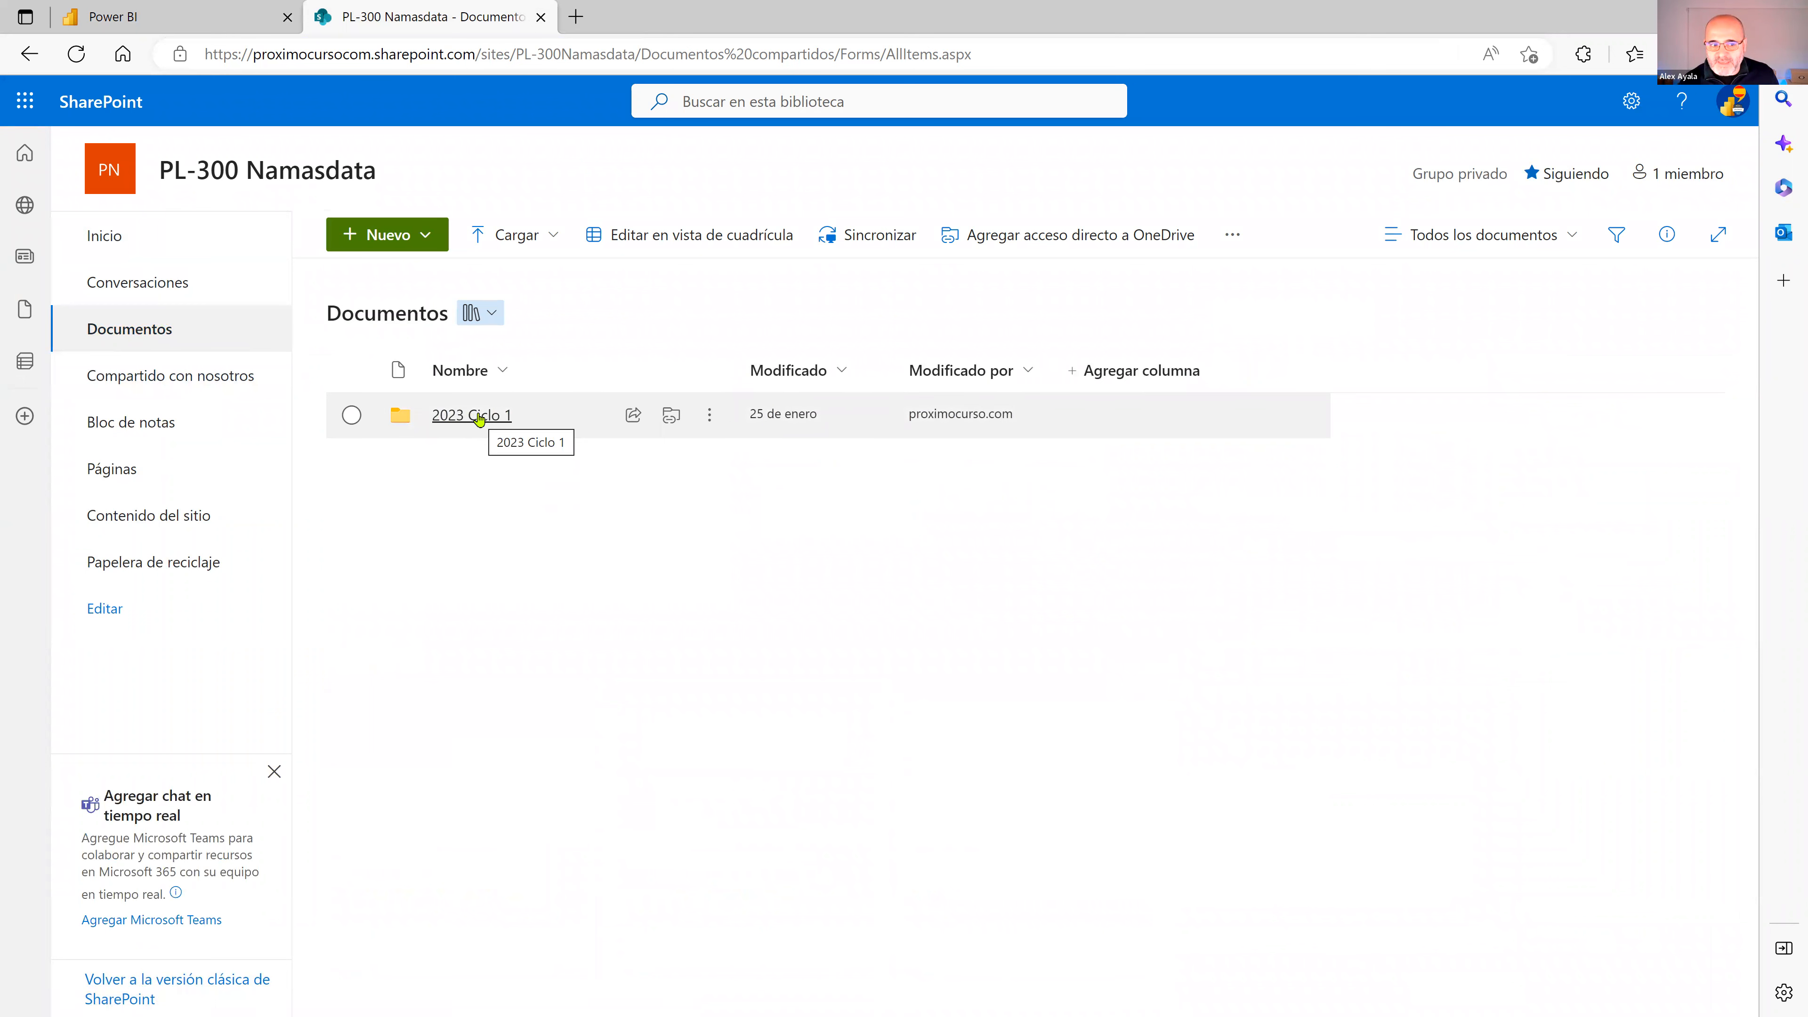
left_click(473, 418)
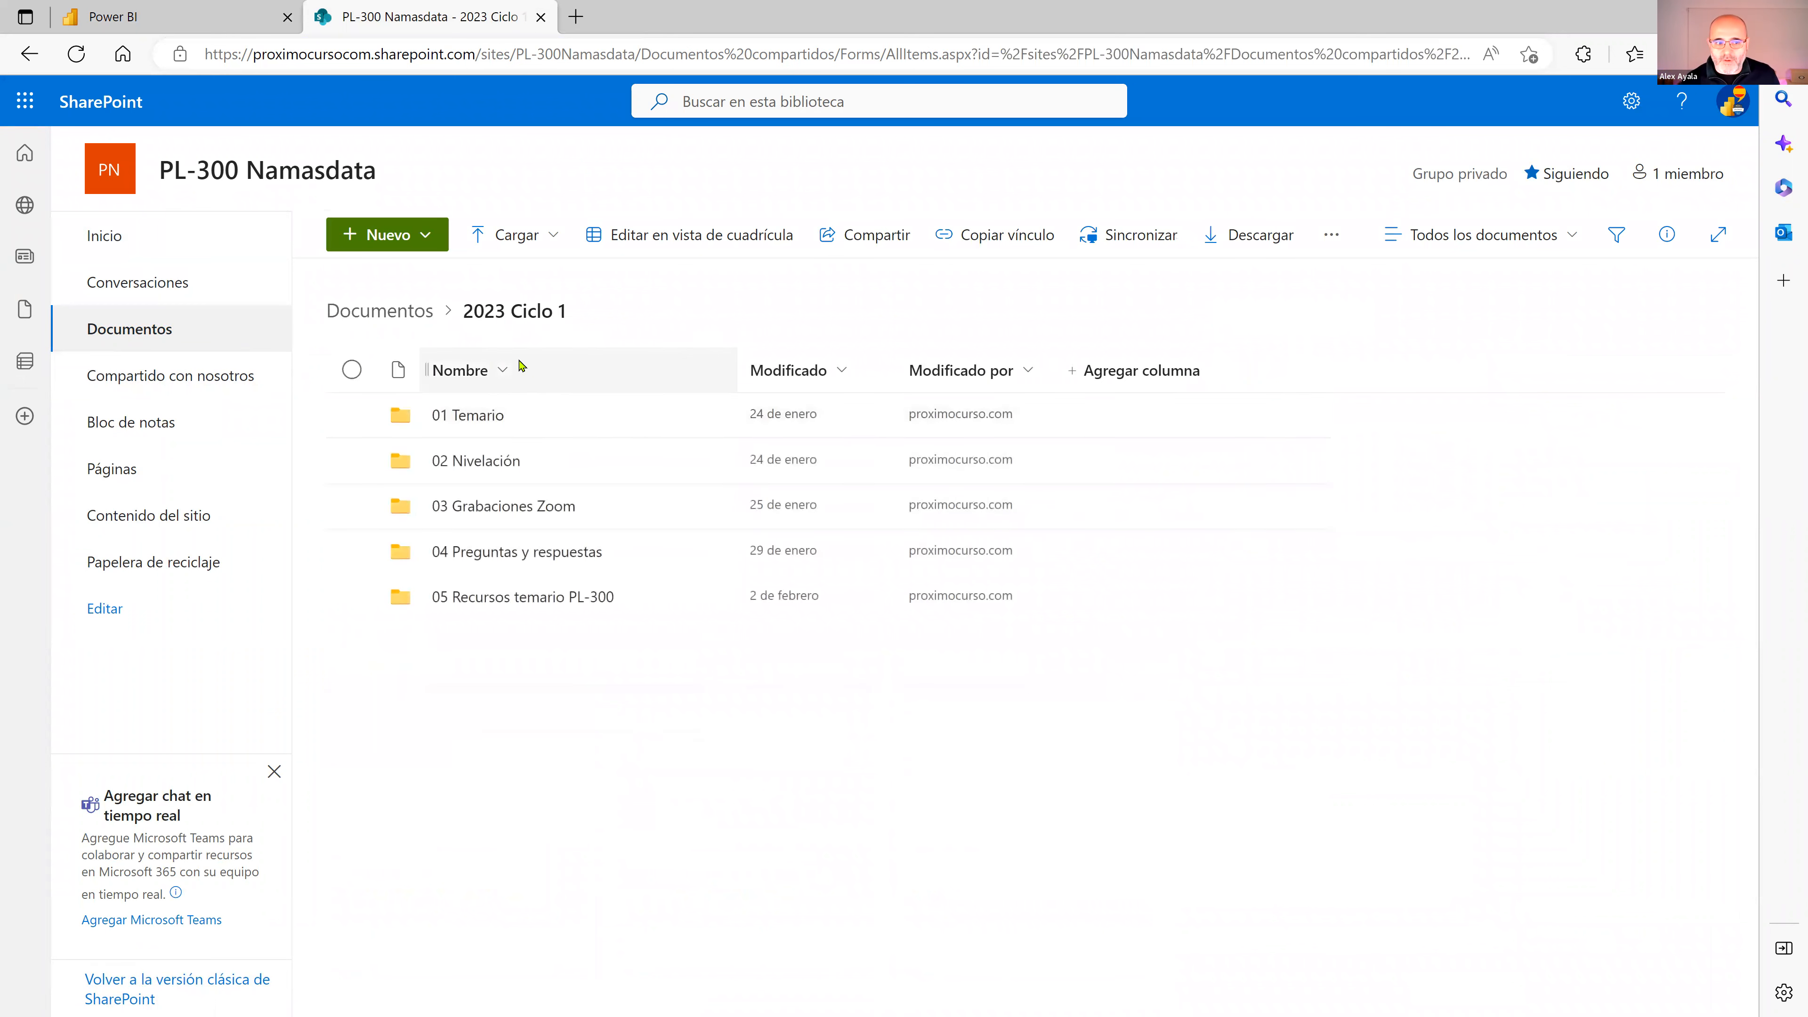
left_click(509, 553)
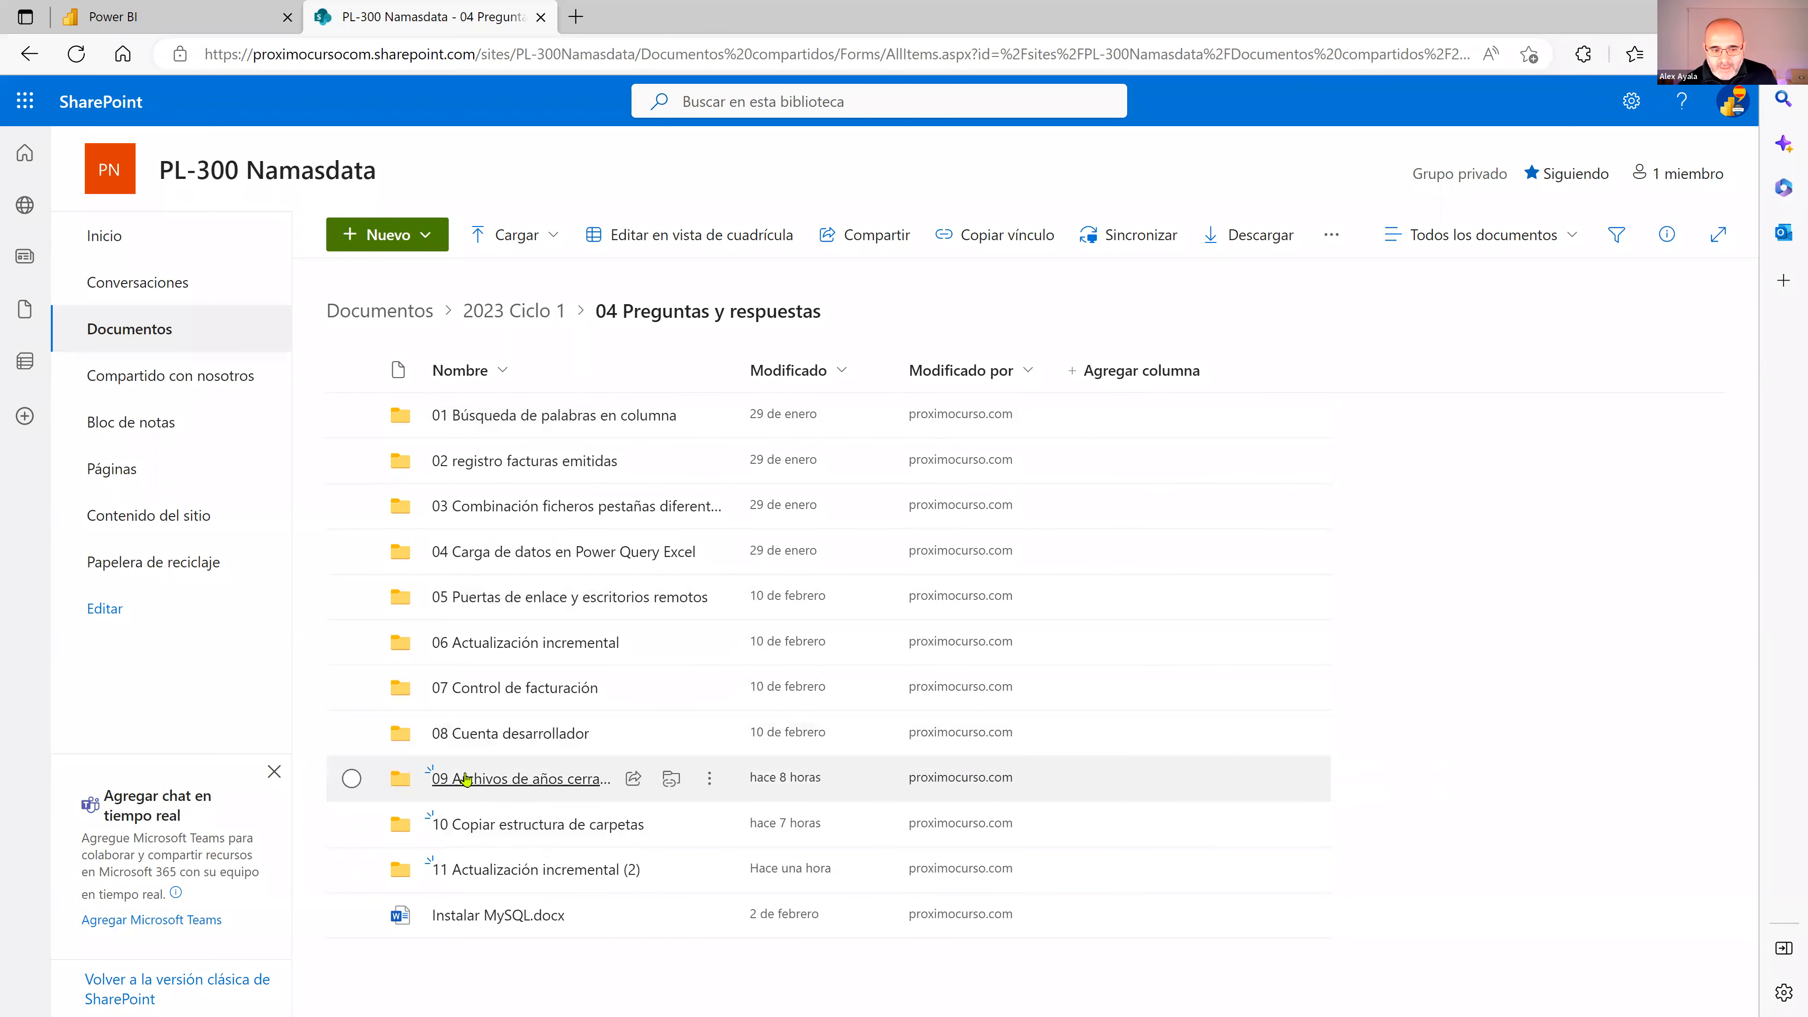
left_click(497, 779)
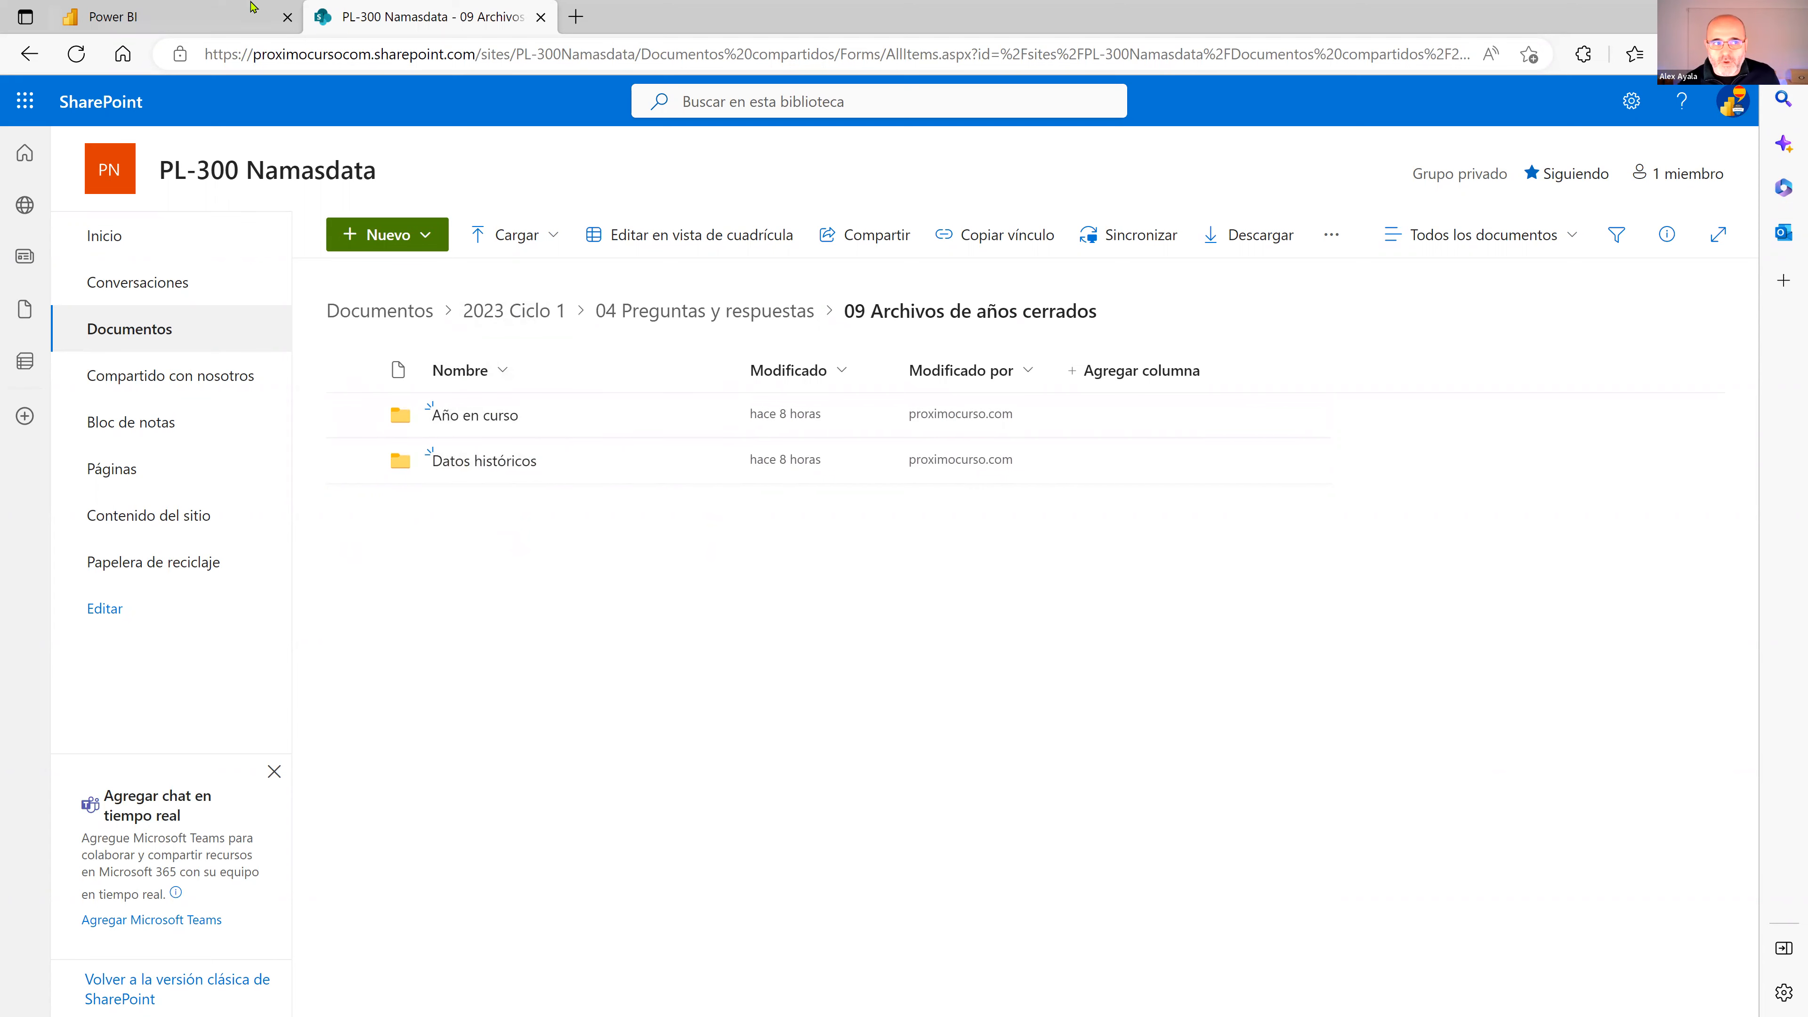
In the Power BI query, change the source function from SharePoint.Files to SharePoint.Contents and select the Documentos compartidos name cell
left_click(182, 18)
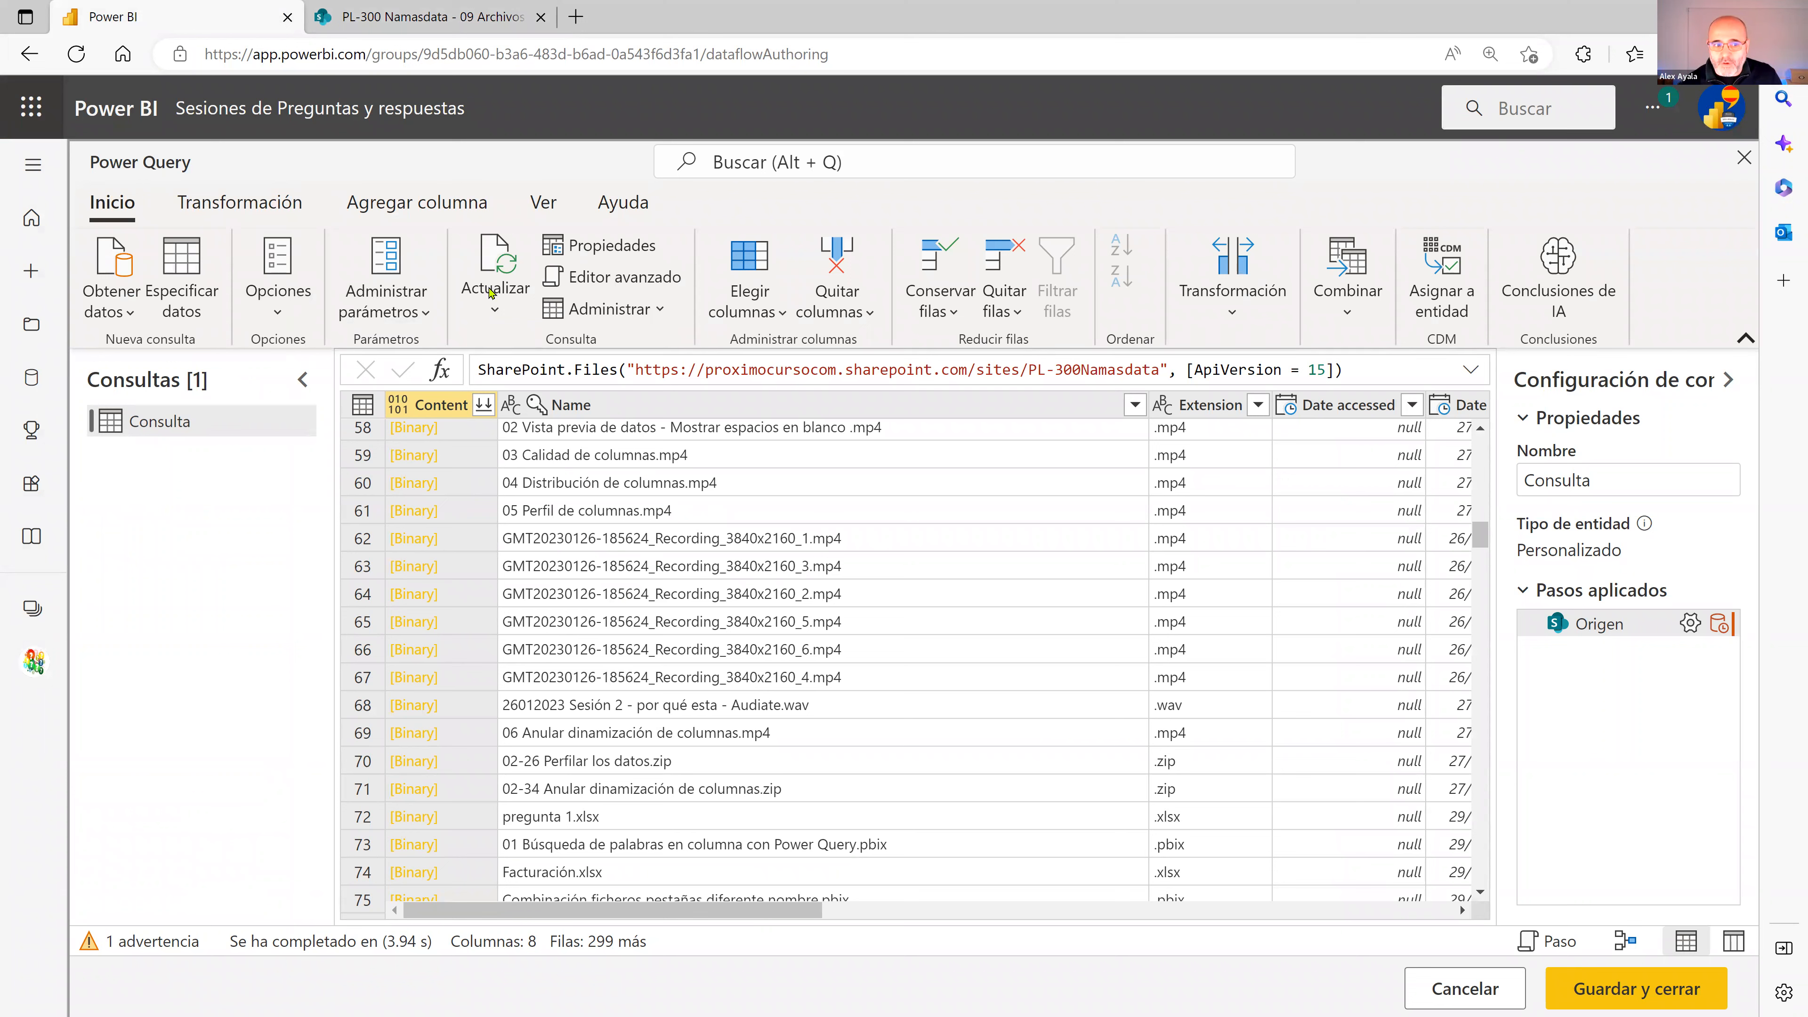
left_click_drag(618, 374, 574, 373)
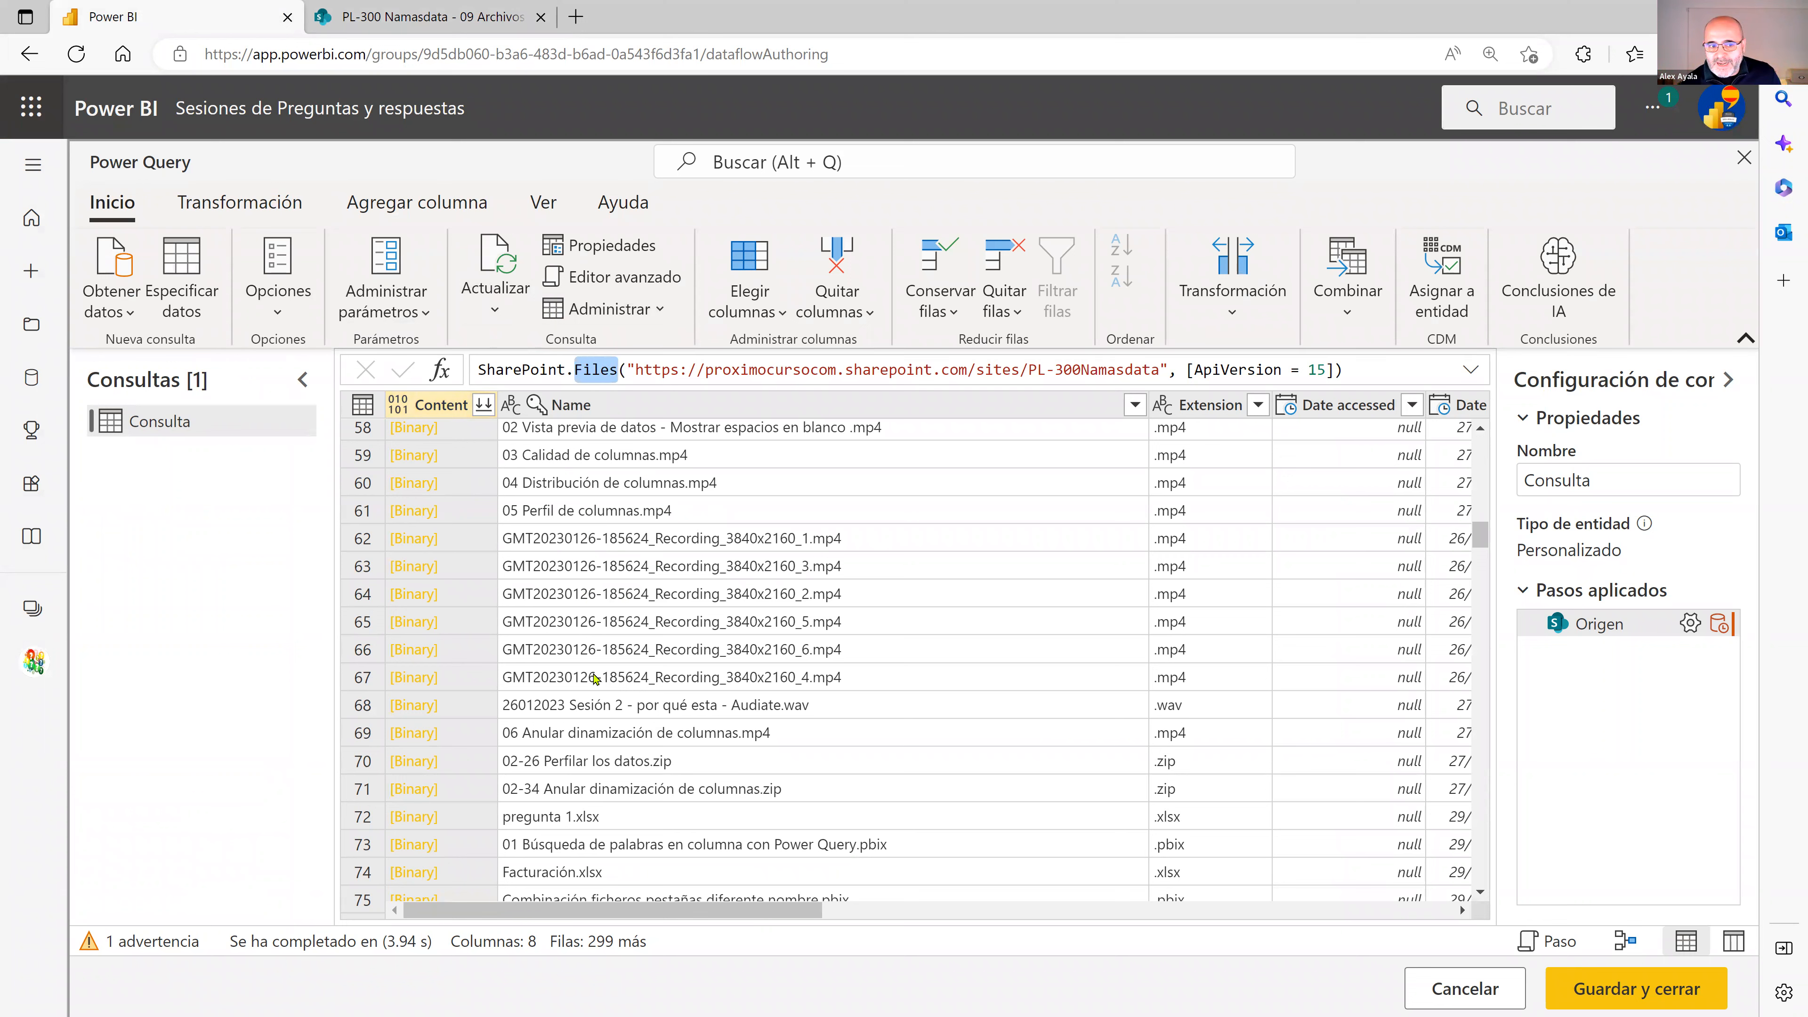
type("Contents")
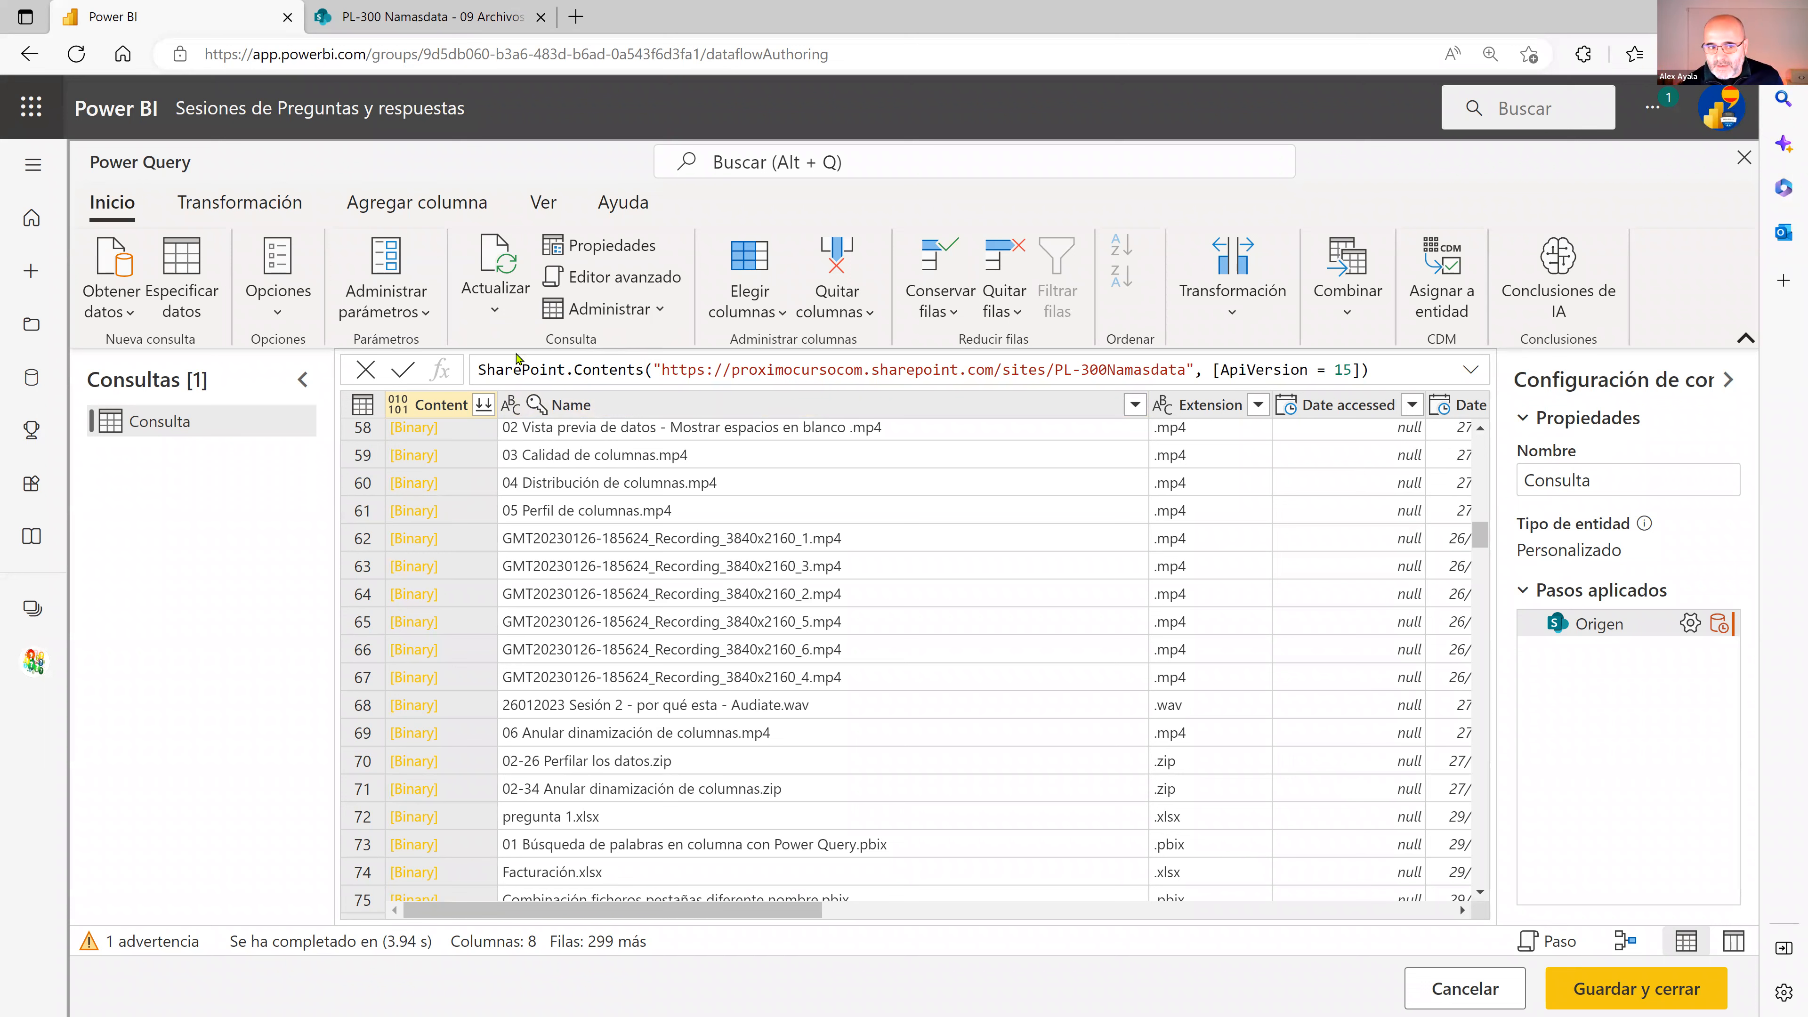
left_click(404, 370)
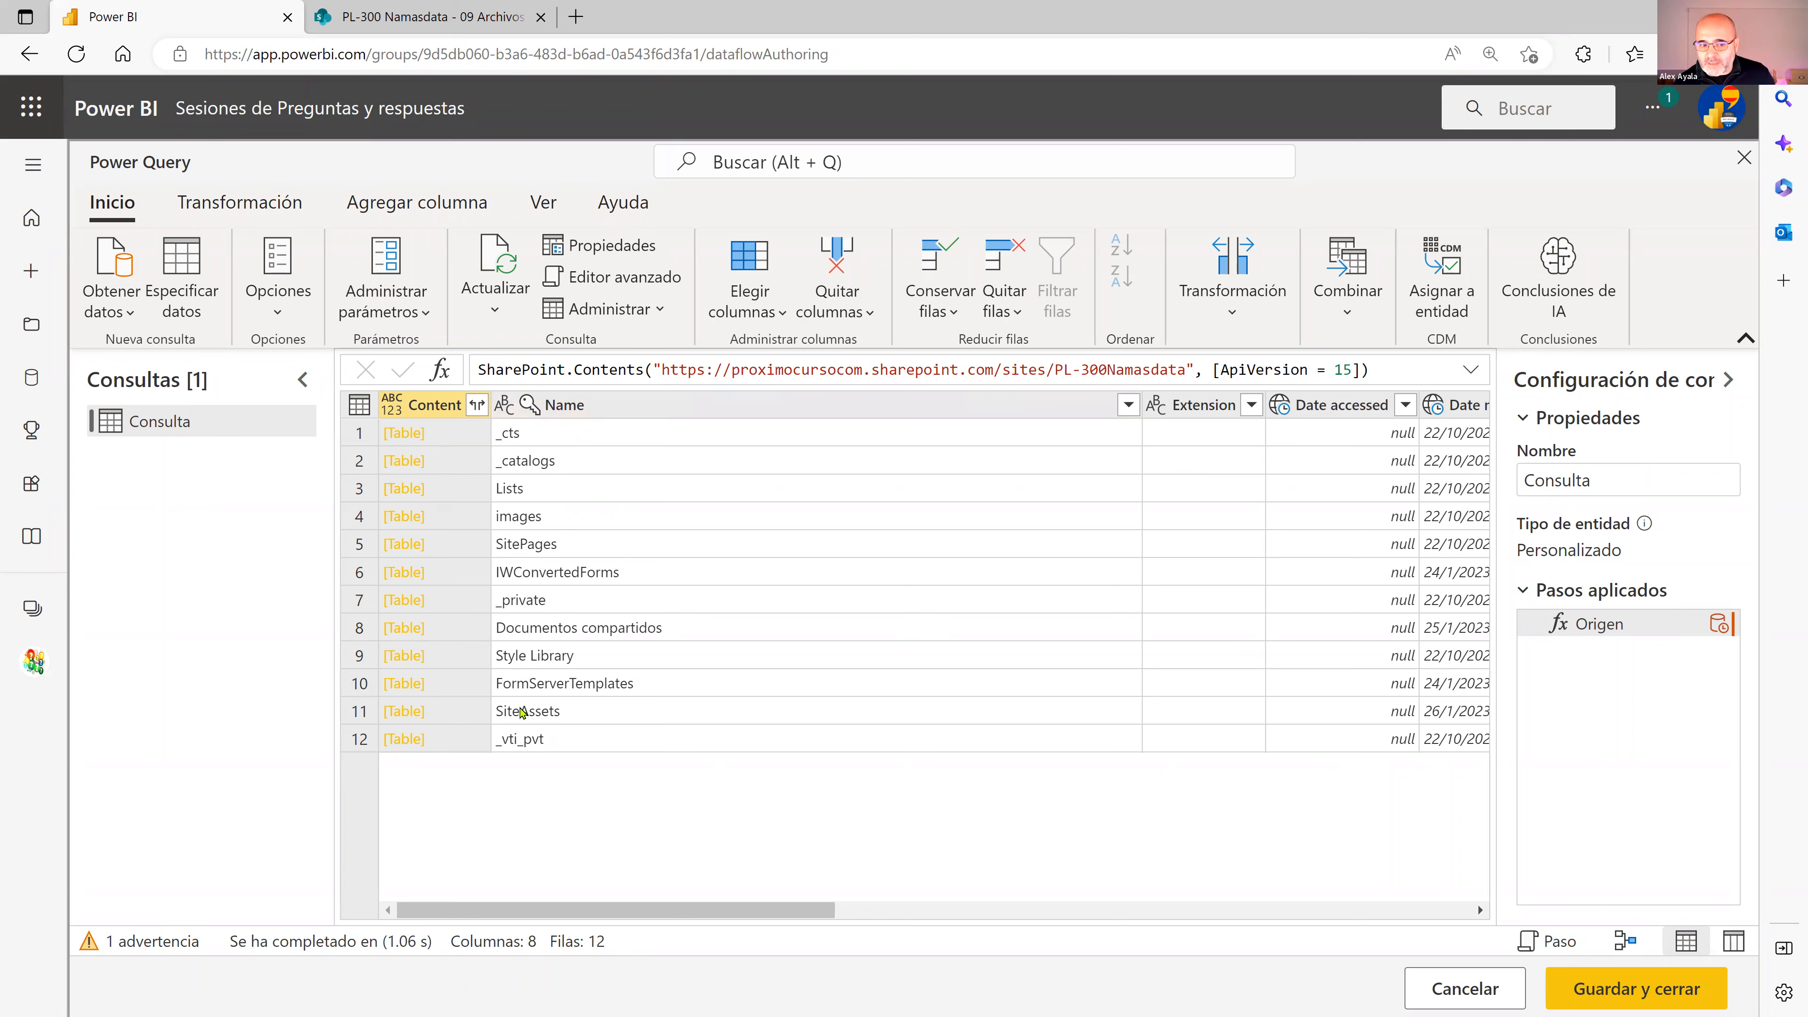
left_click(546, 627)
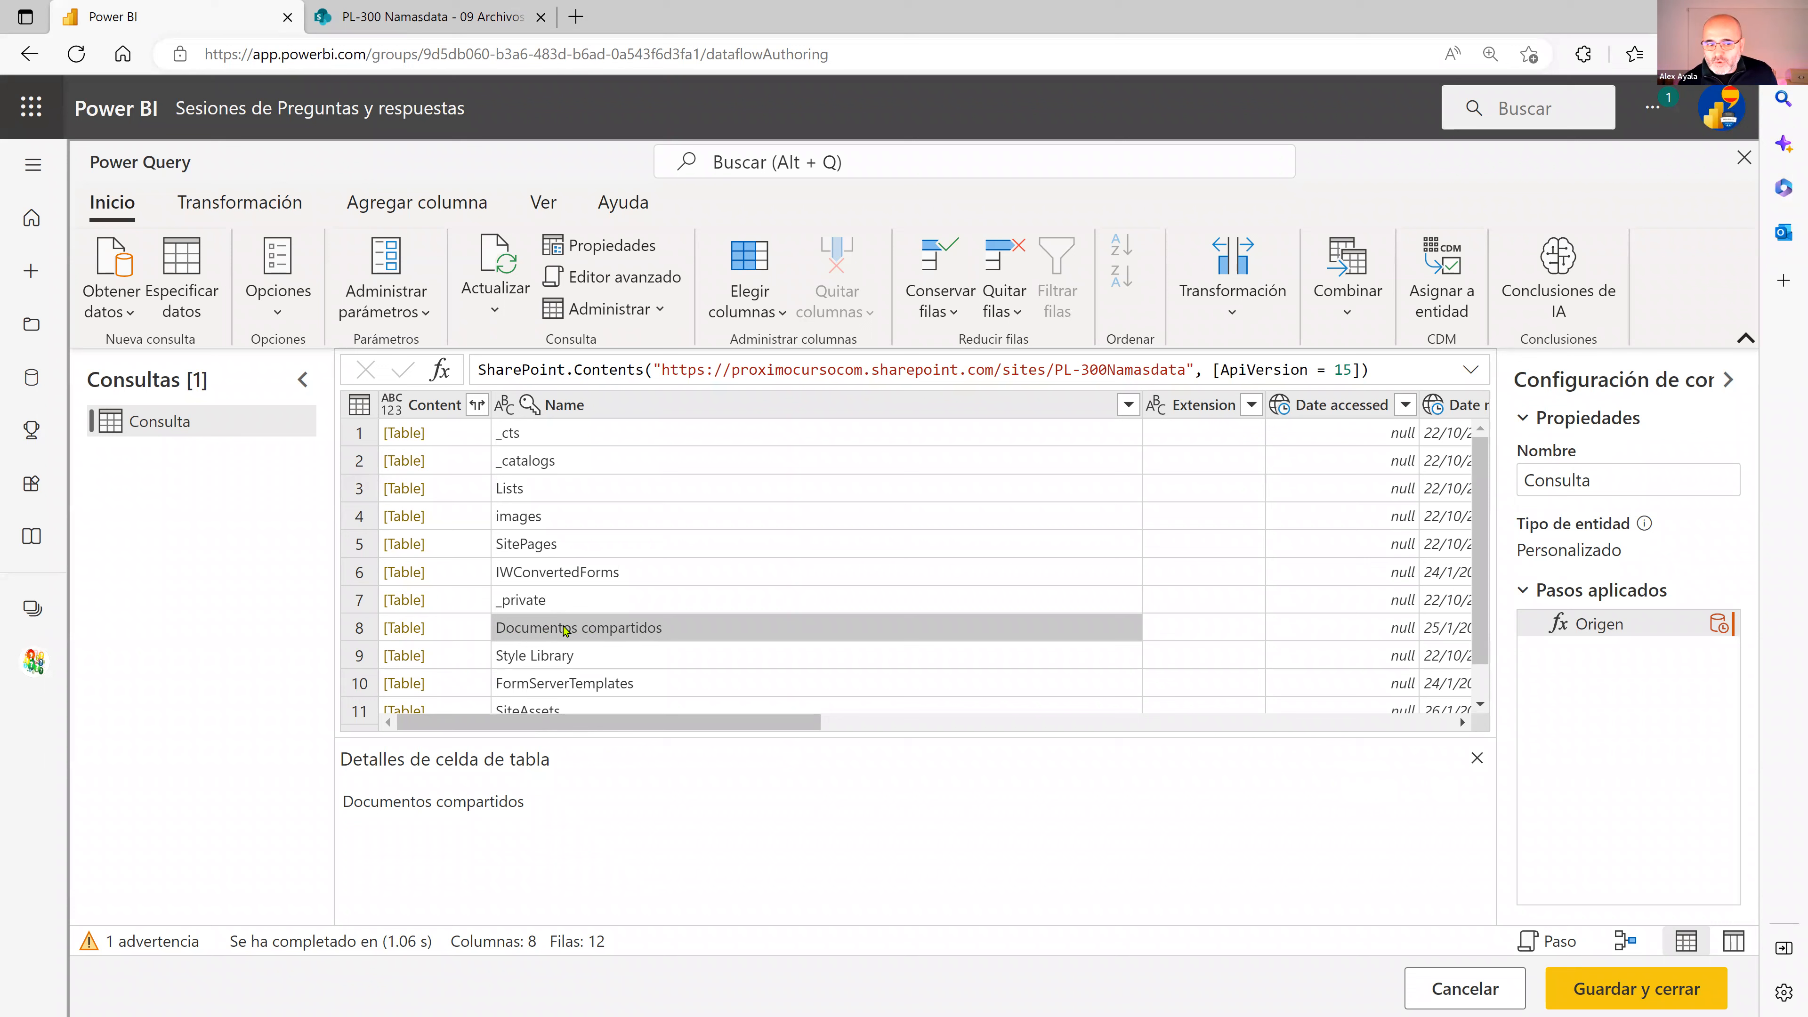
Navigate the query through Documentos compartidos, 2023 Ciclo 1 and 04 Preguntas y respuestas to the contents of 09 Archivos de años cerrados
left_click(404, 629)
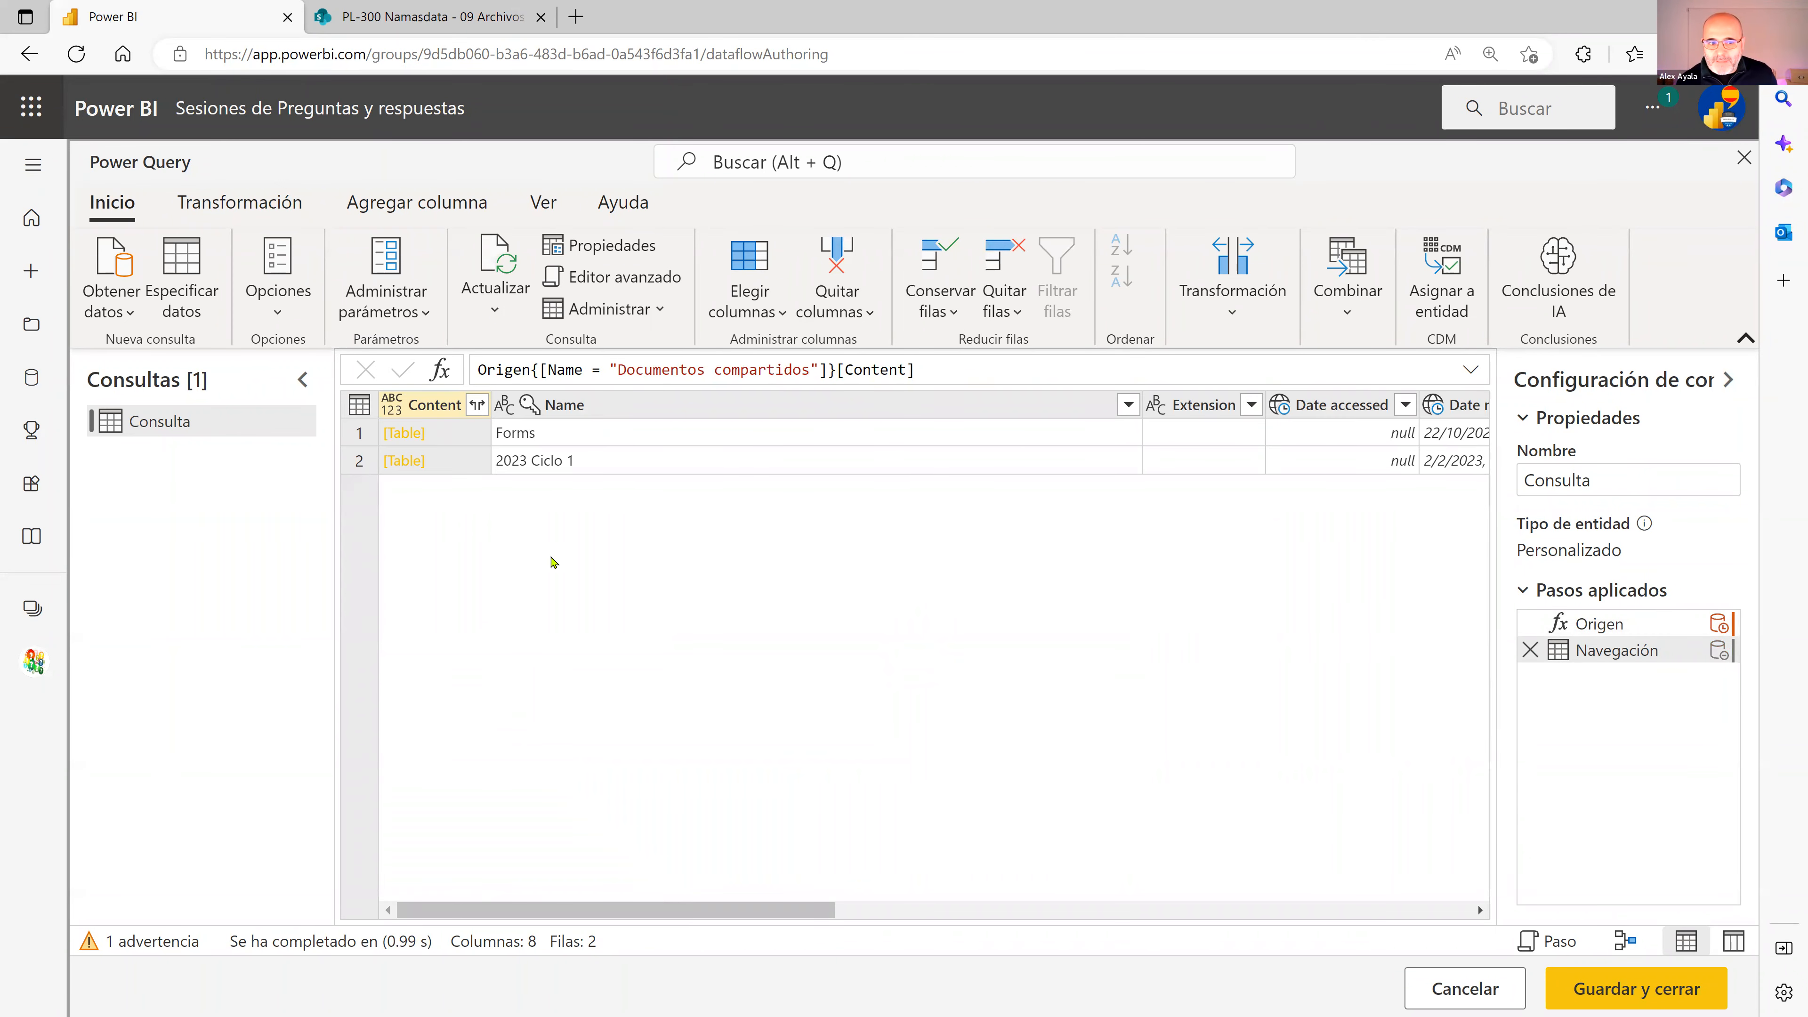
left_click(559, 463)
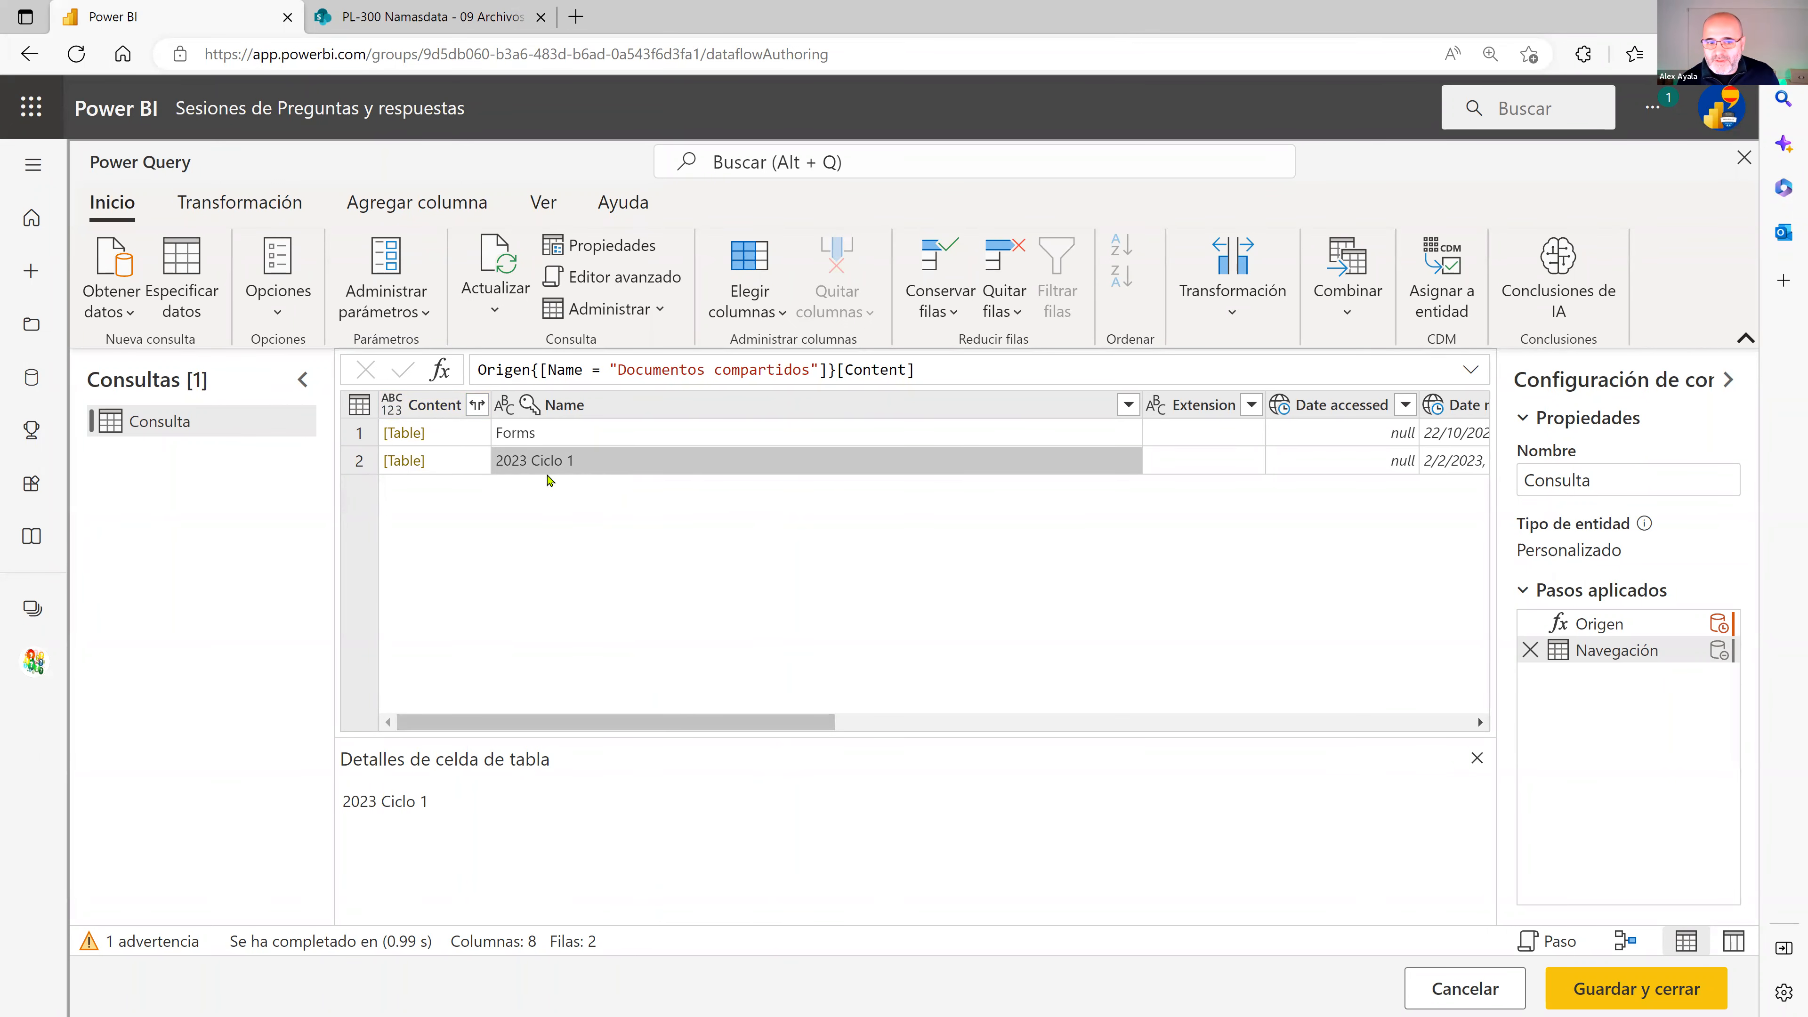
left_click(402, 460)
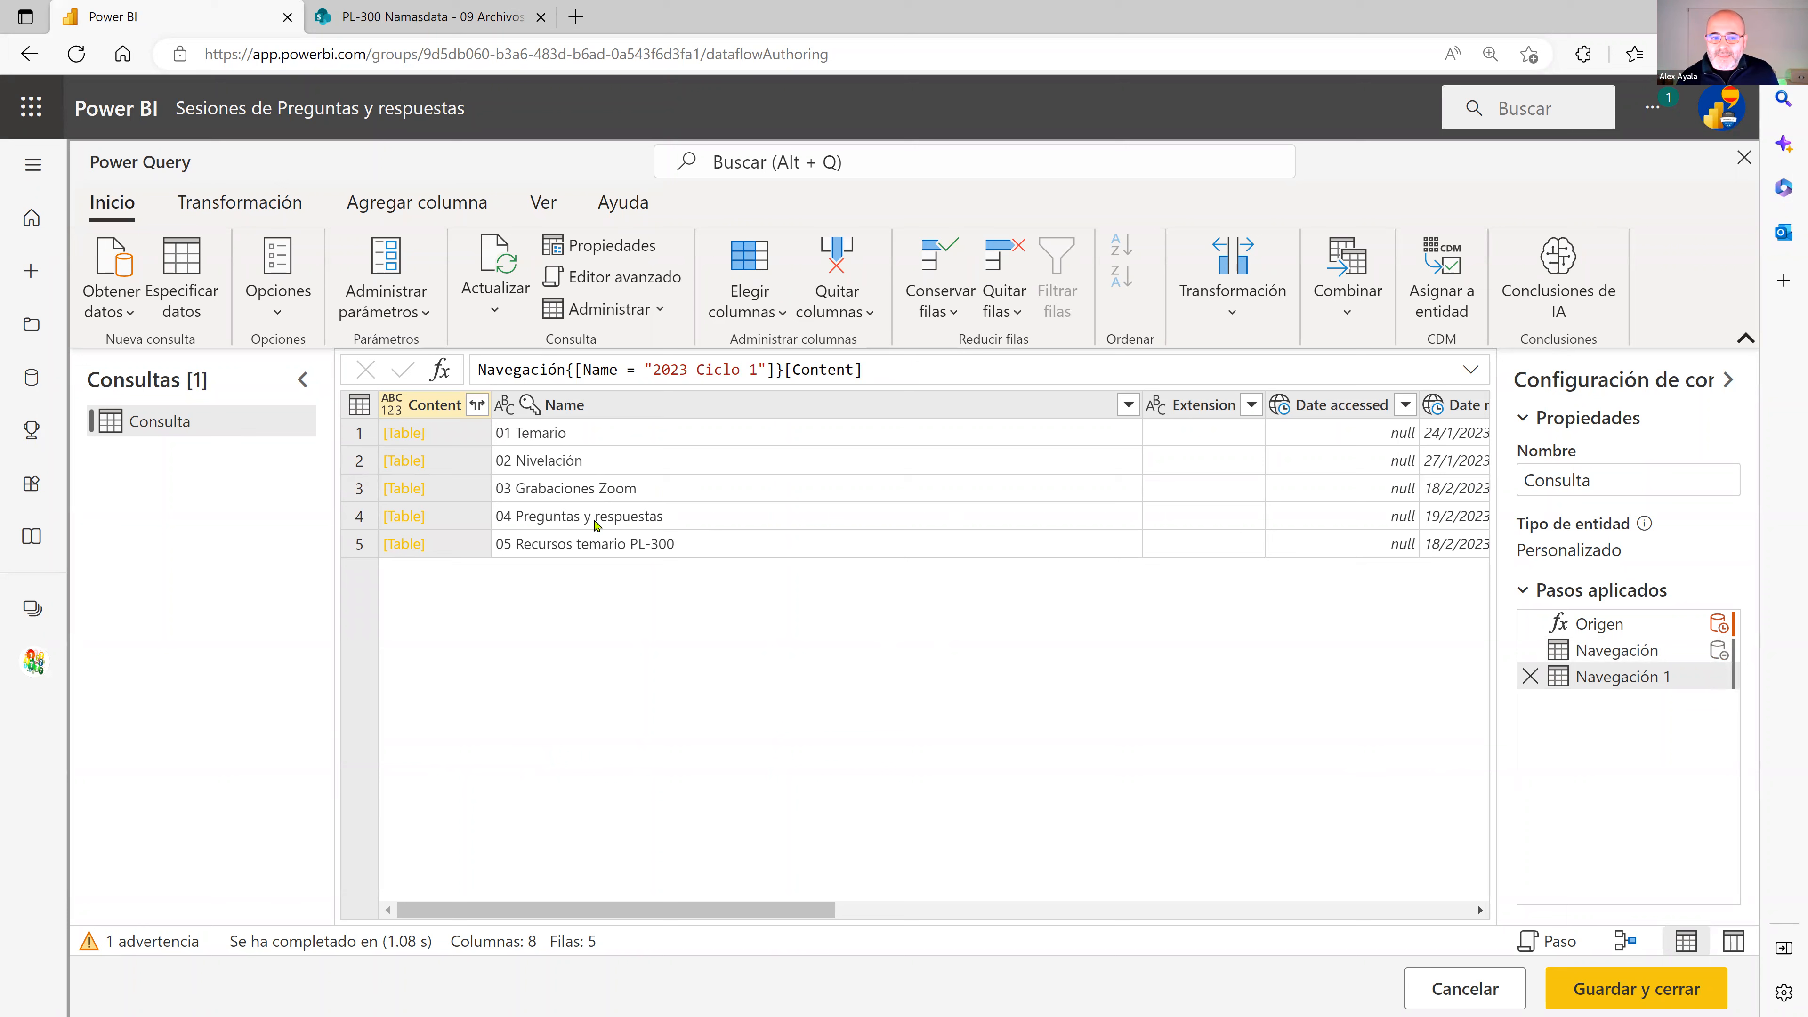
left_click(646, 522)
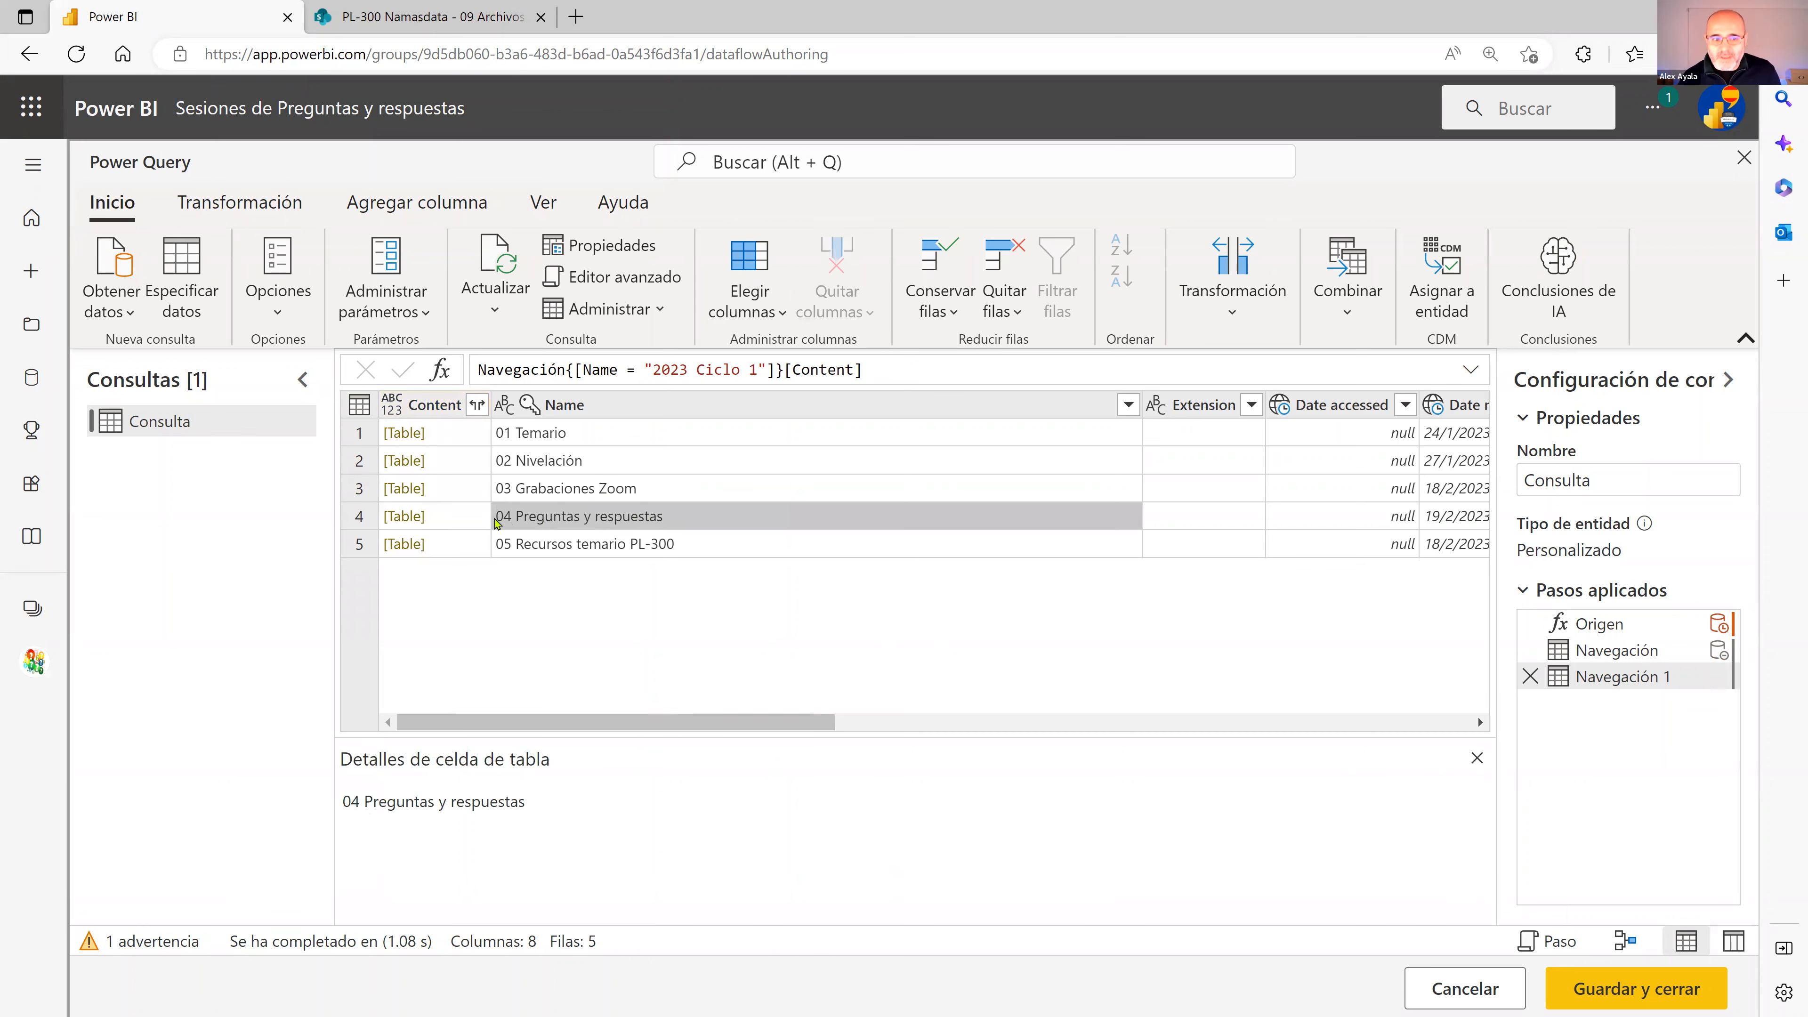
left_click(400, 522)
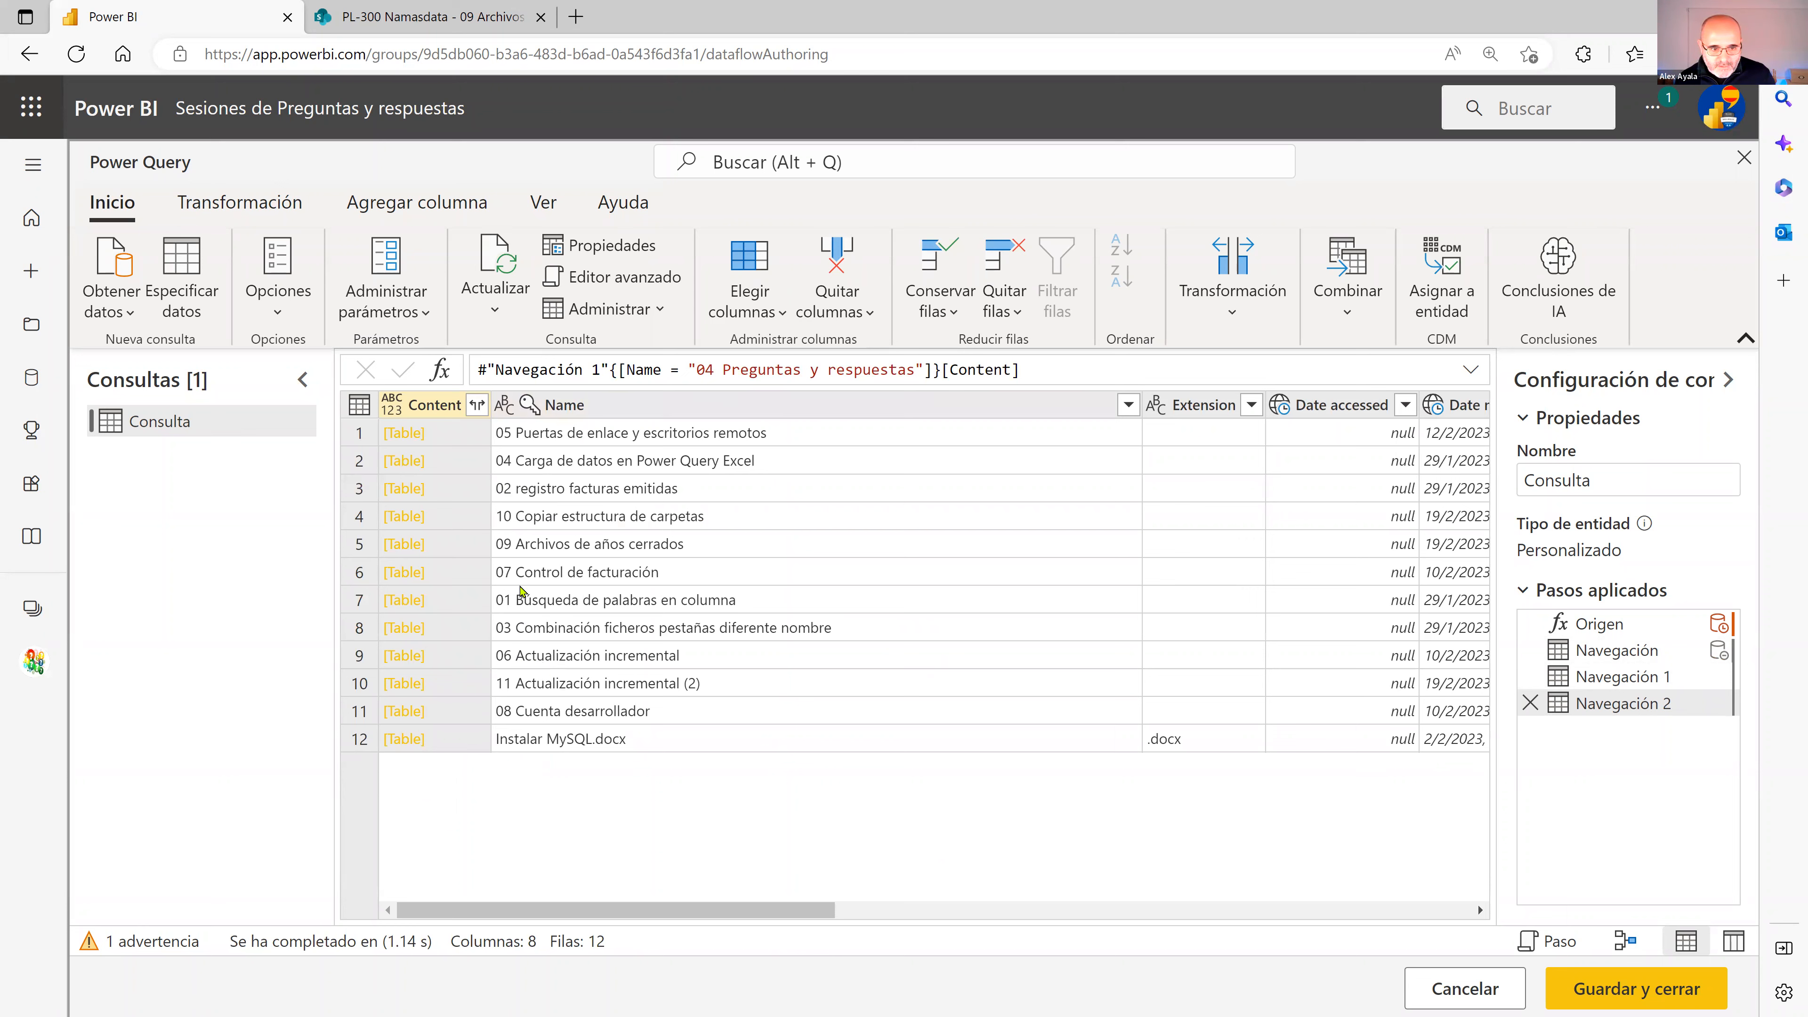
left_click(602, 546)
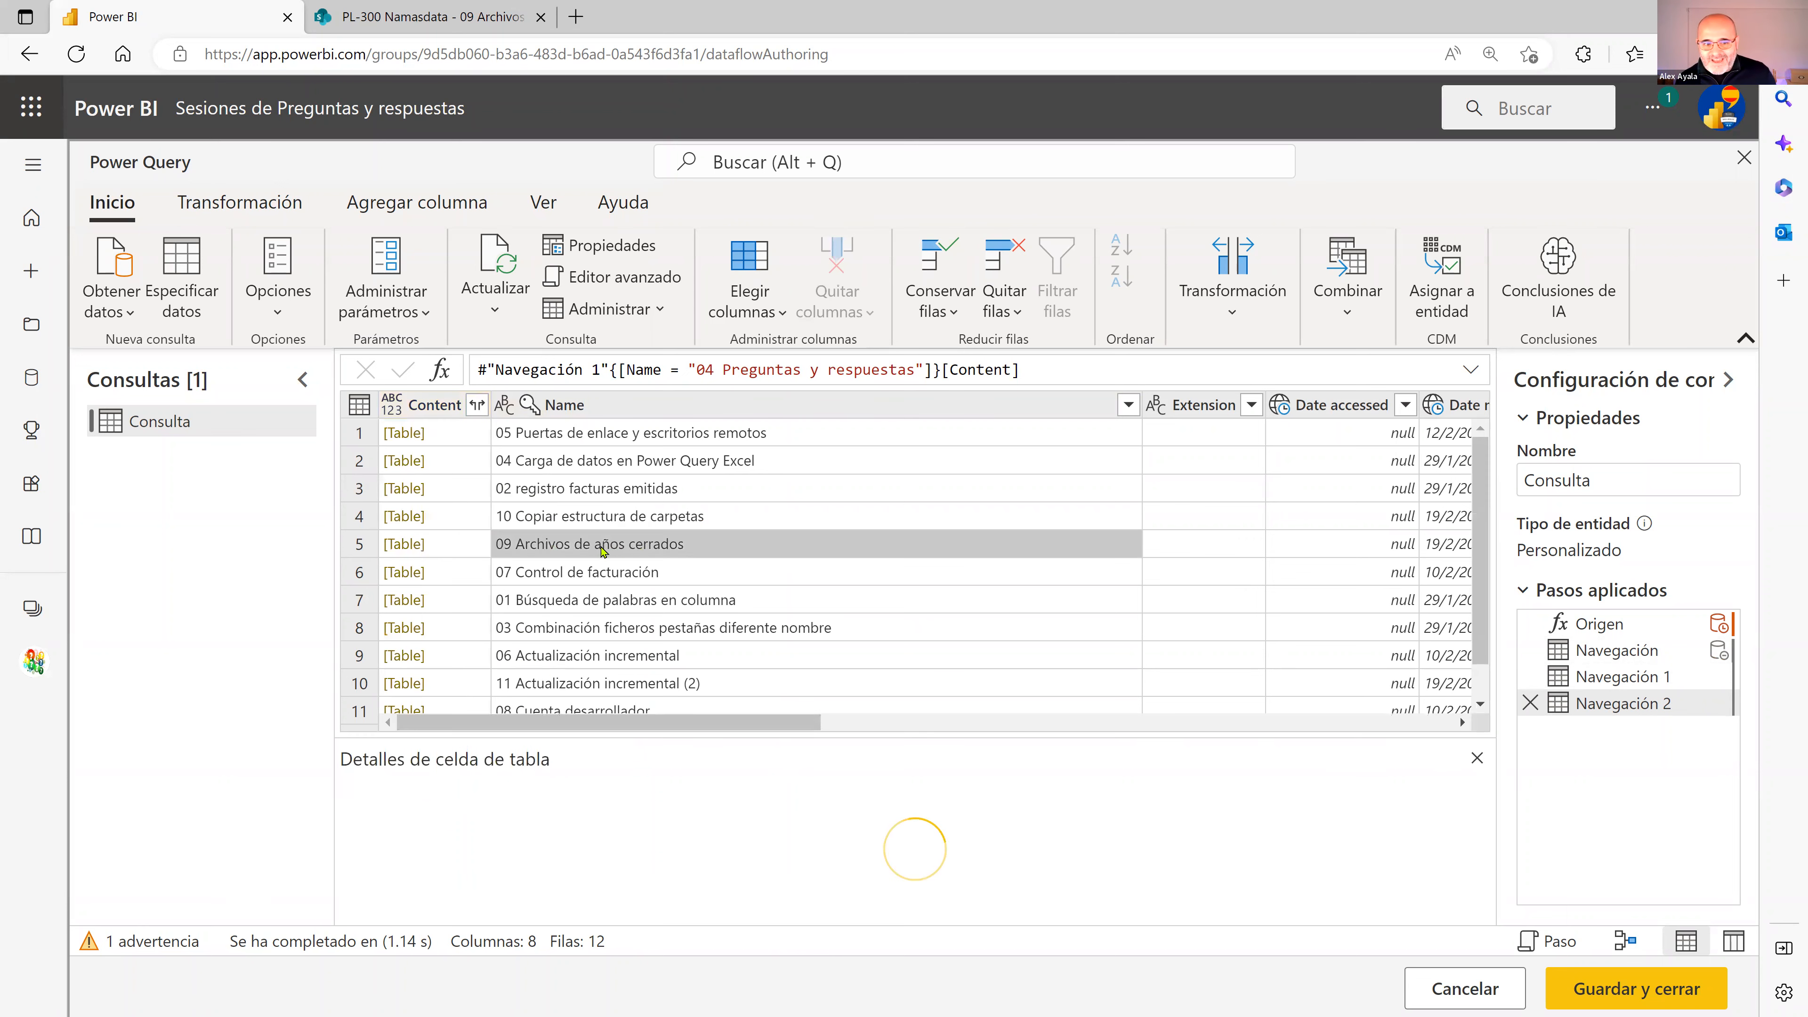
left_click(403, 544)
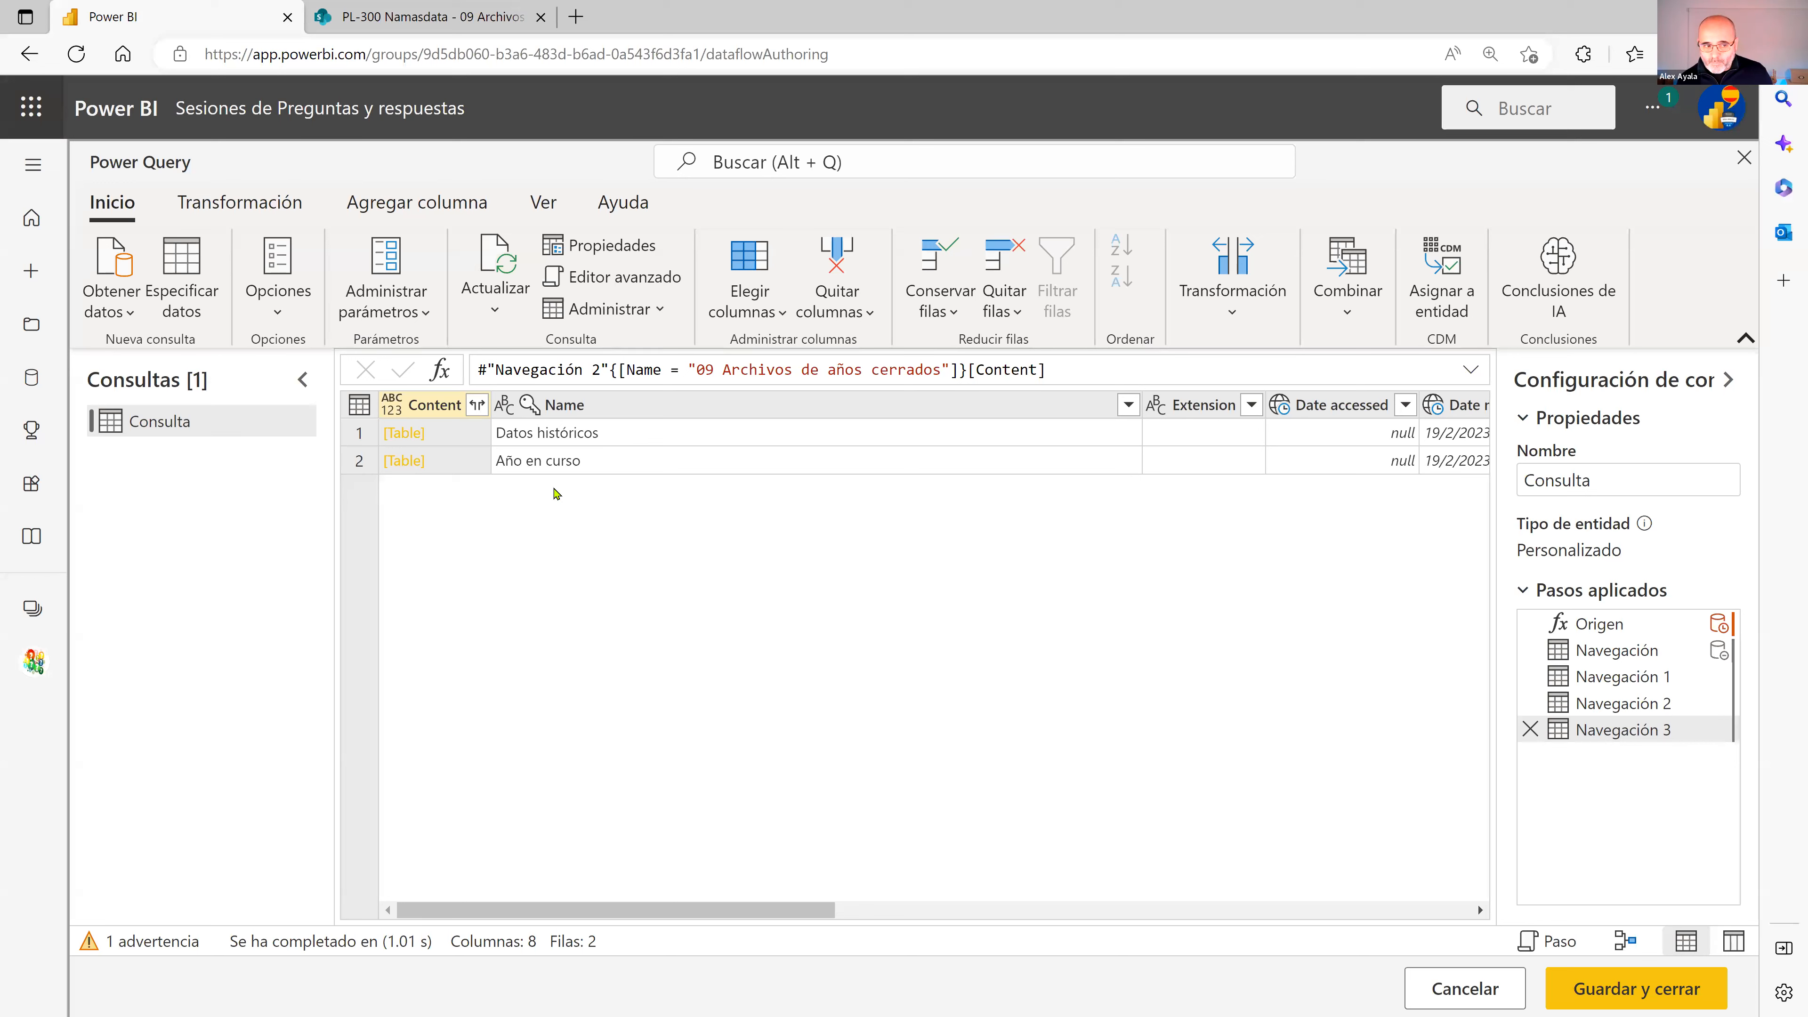
Rename the query as Conexión
double_click(163, 423)
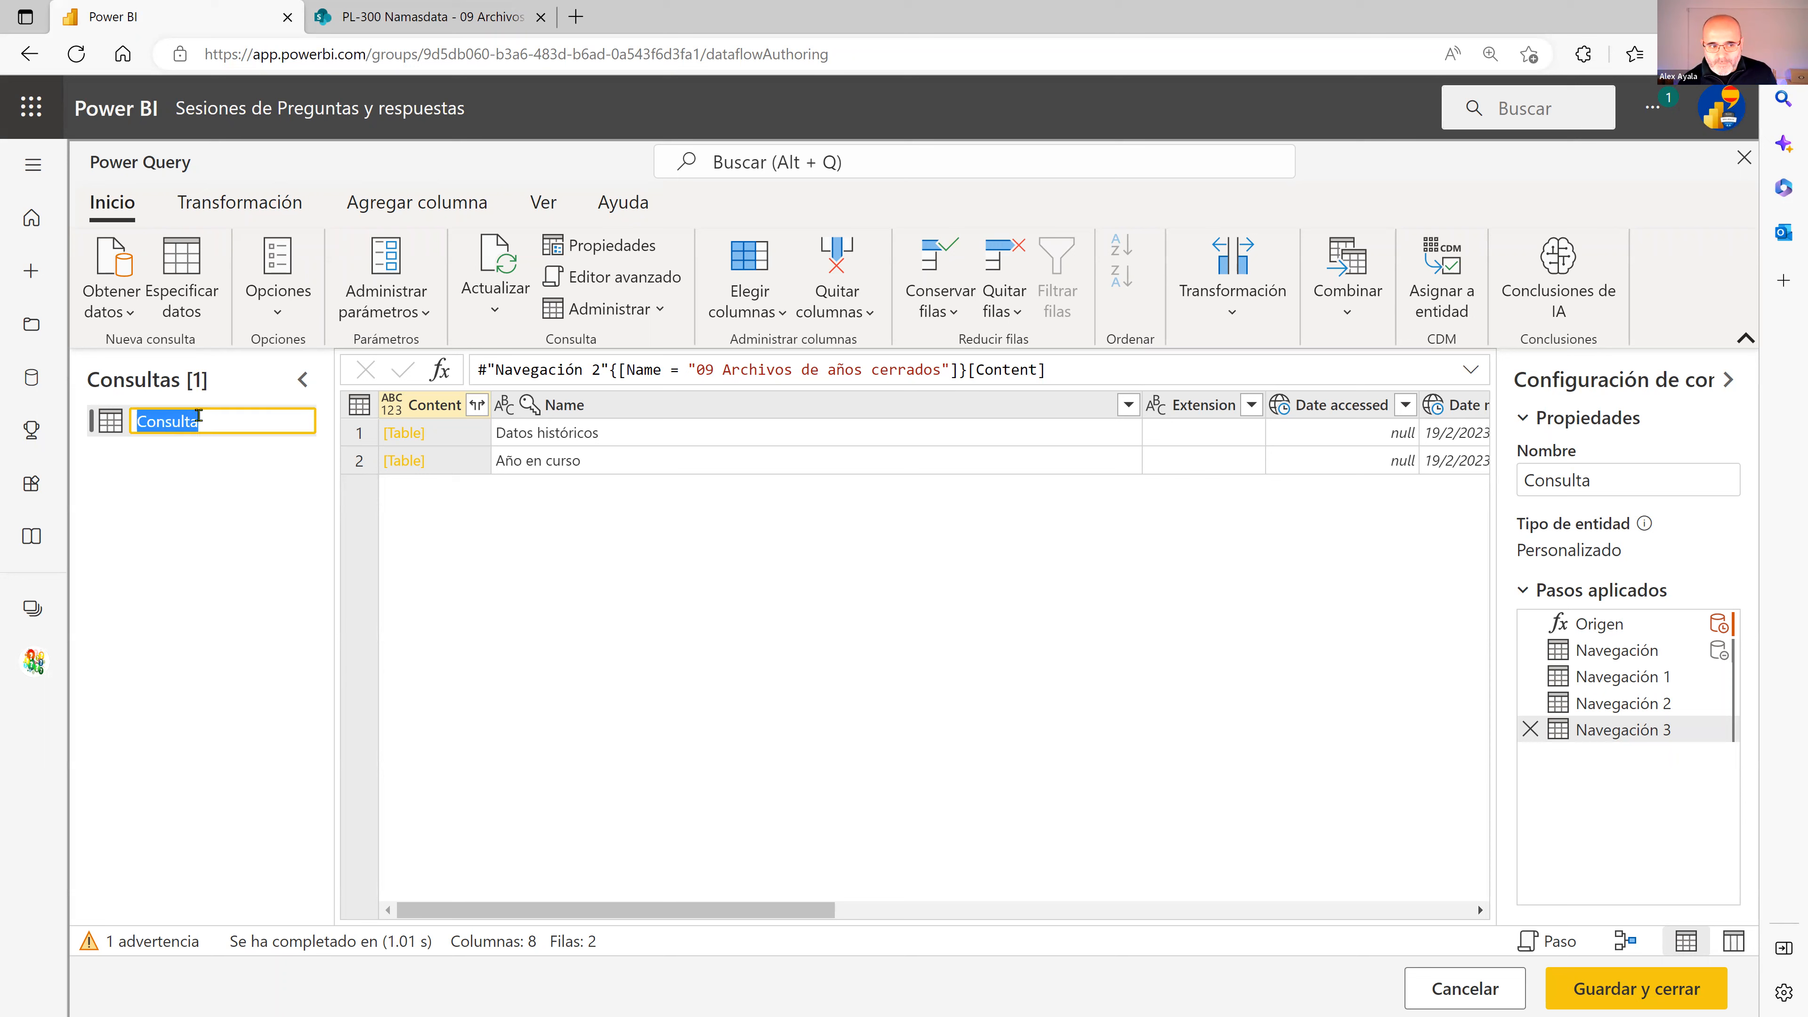
left_click(210, 421)
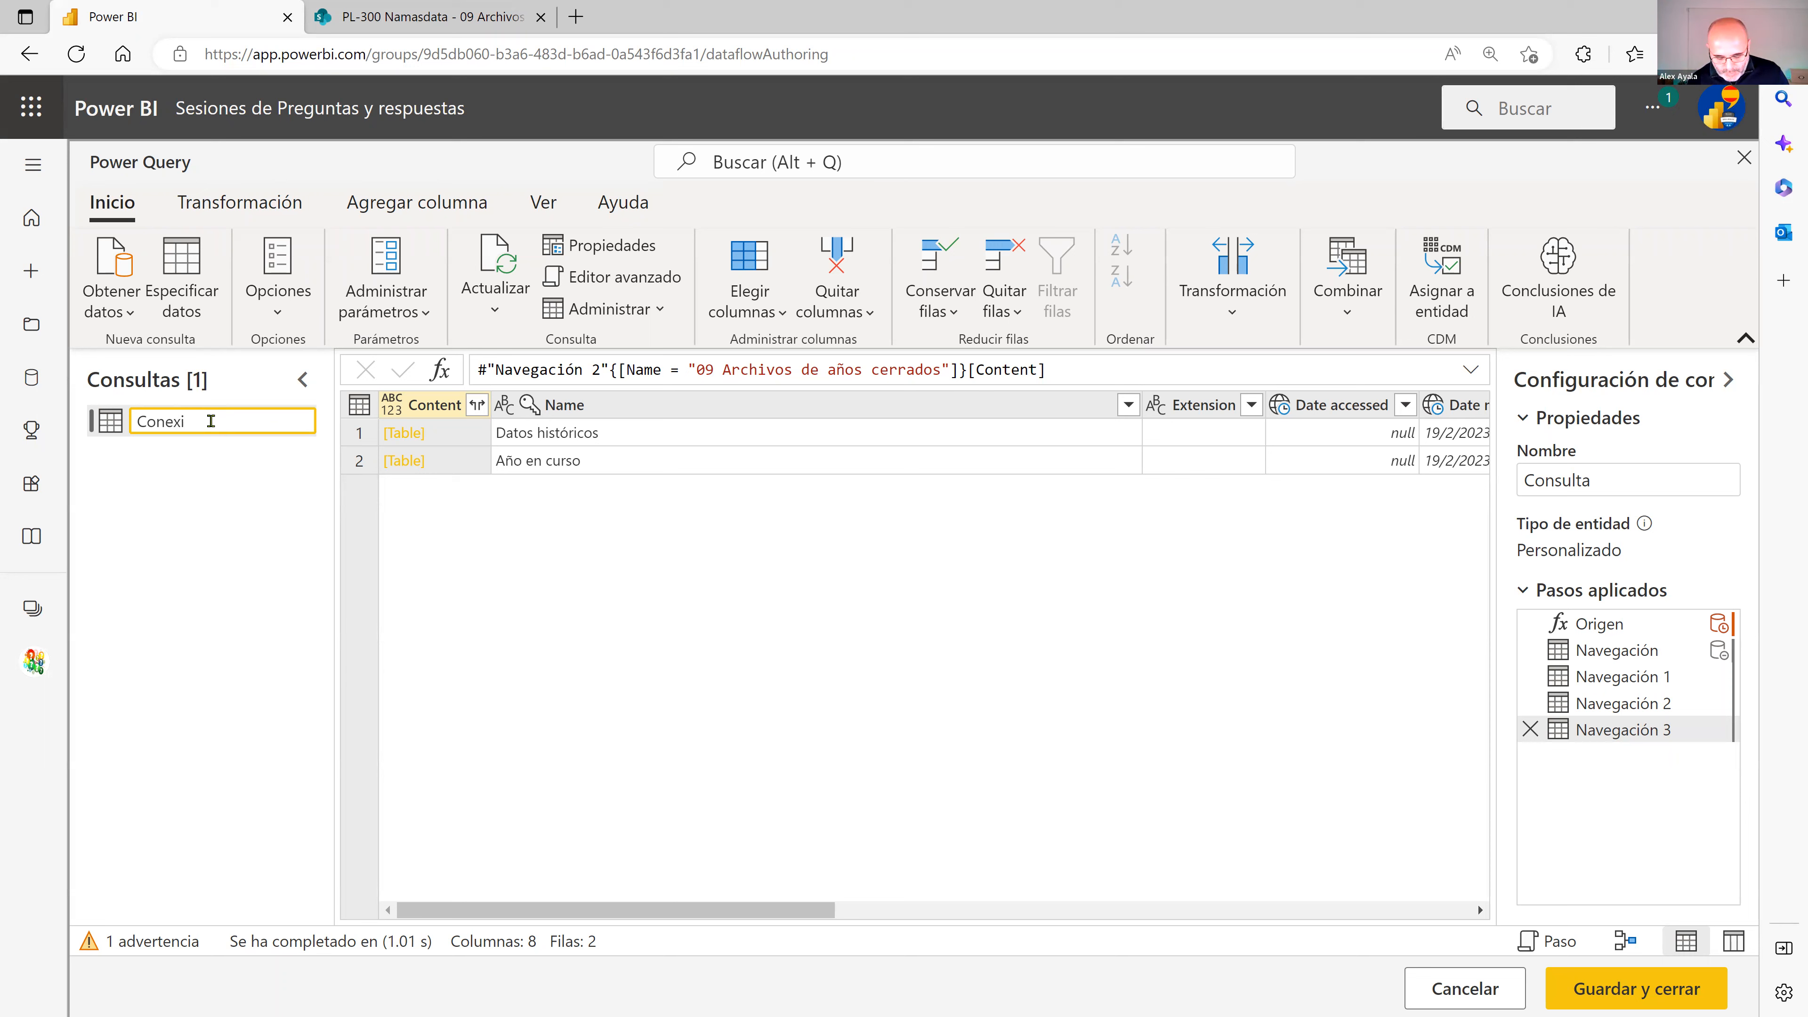
key("Escape")
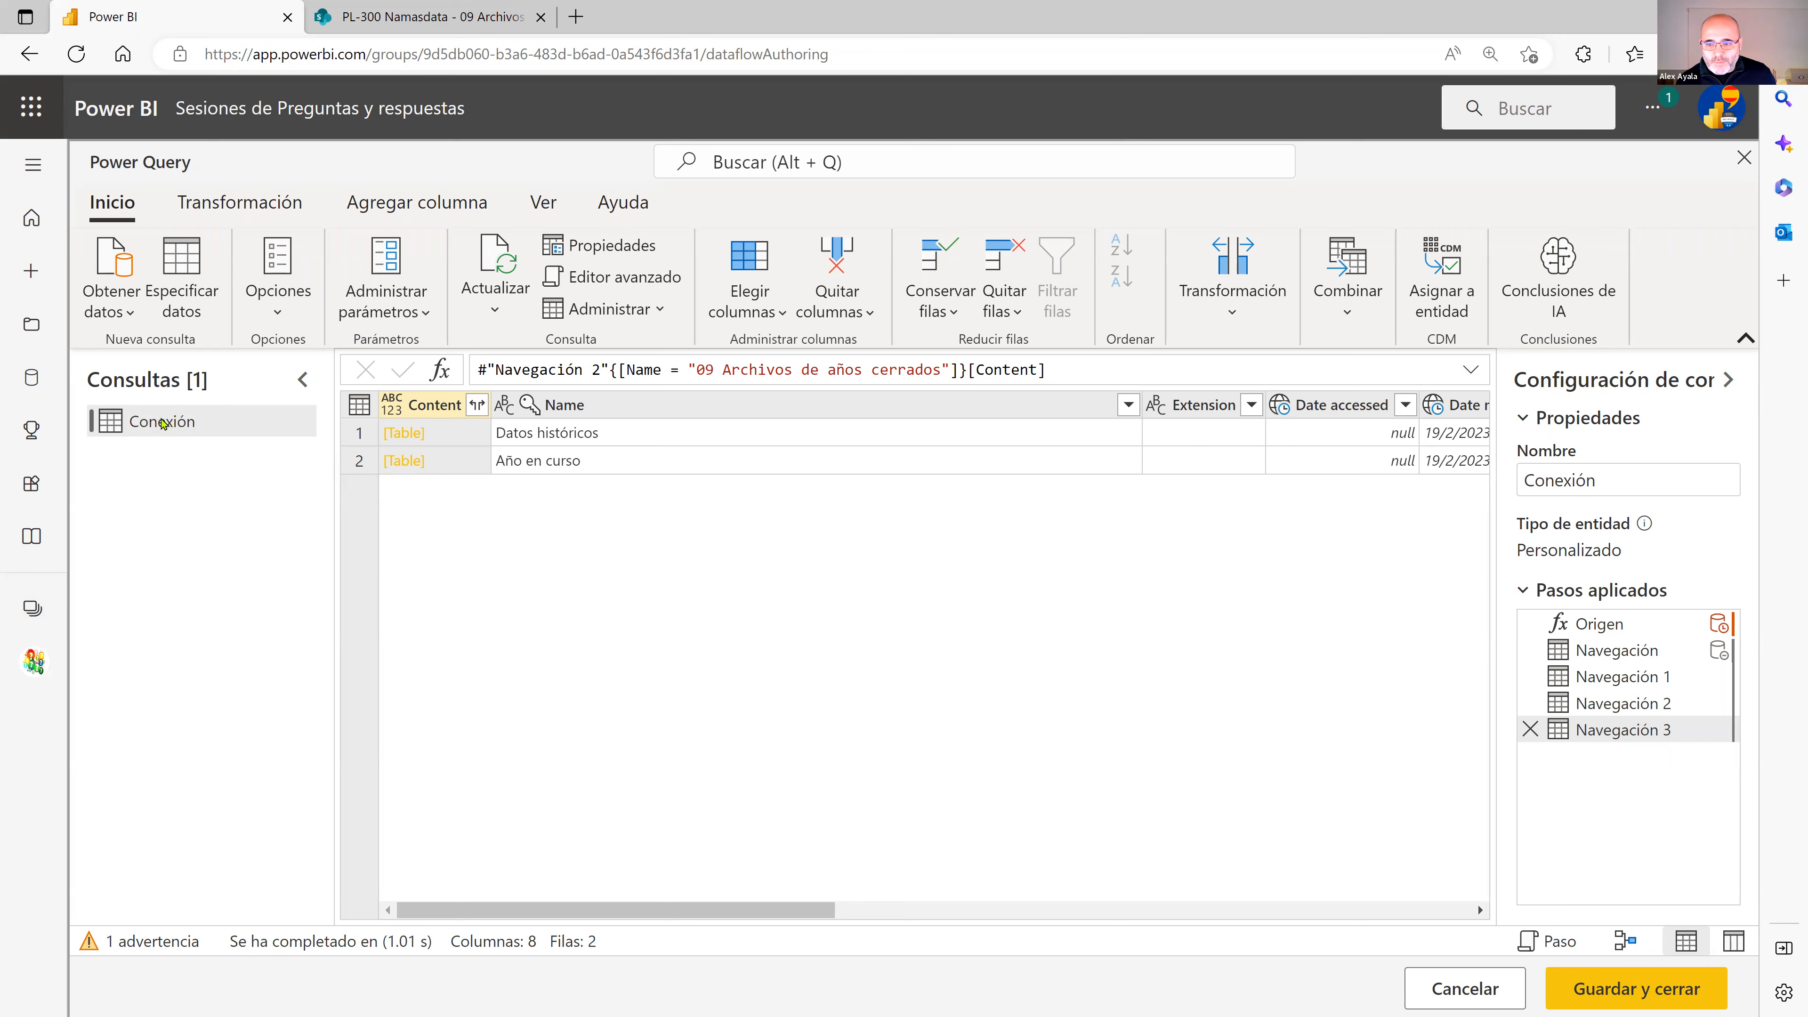
Duplicate the Conexión query and rename the copy as Histórico
left_click(545, 455)
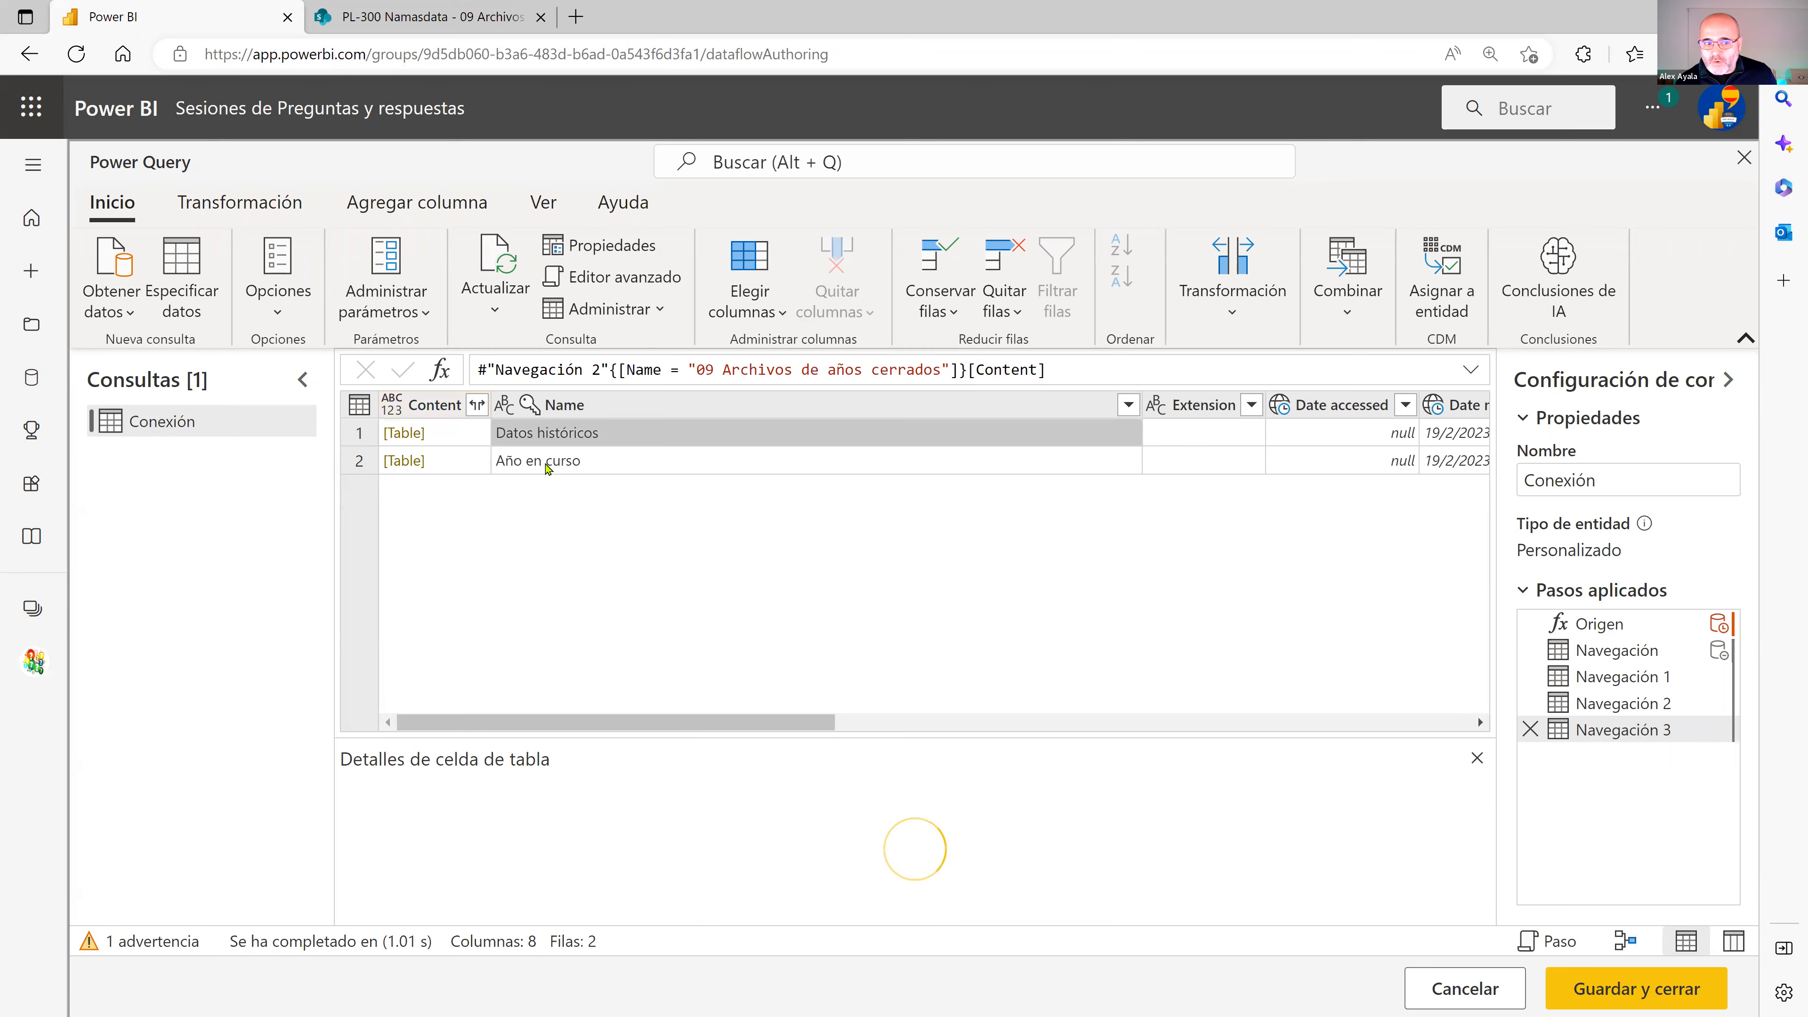
left_click(543, 436)
left_click(164, 426)
right_click(165, 426)
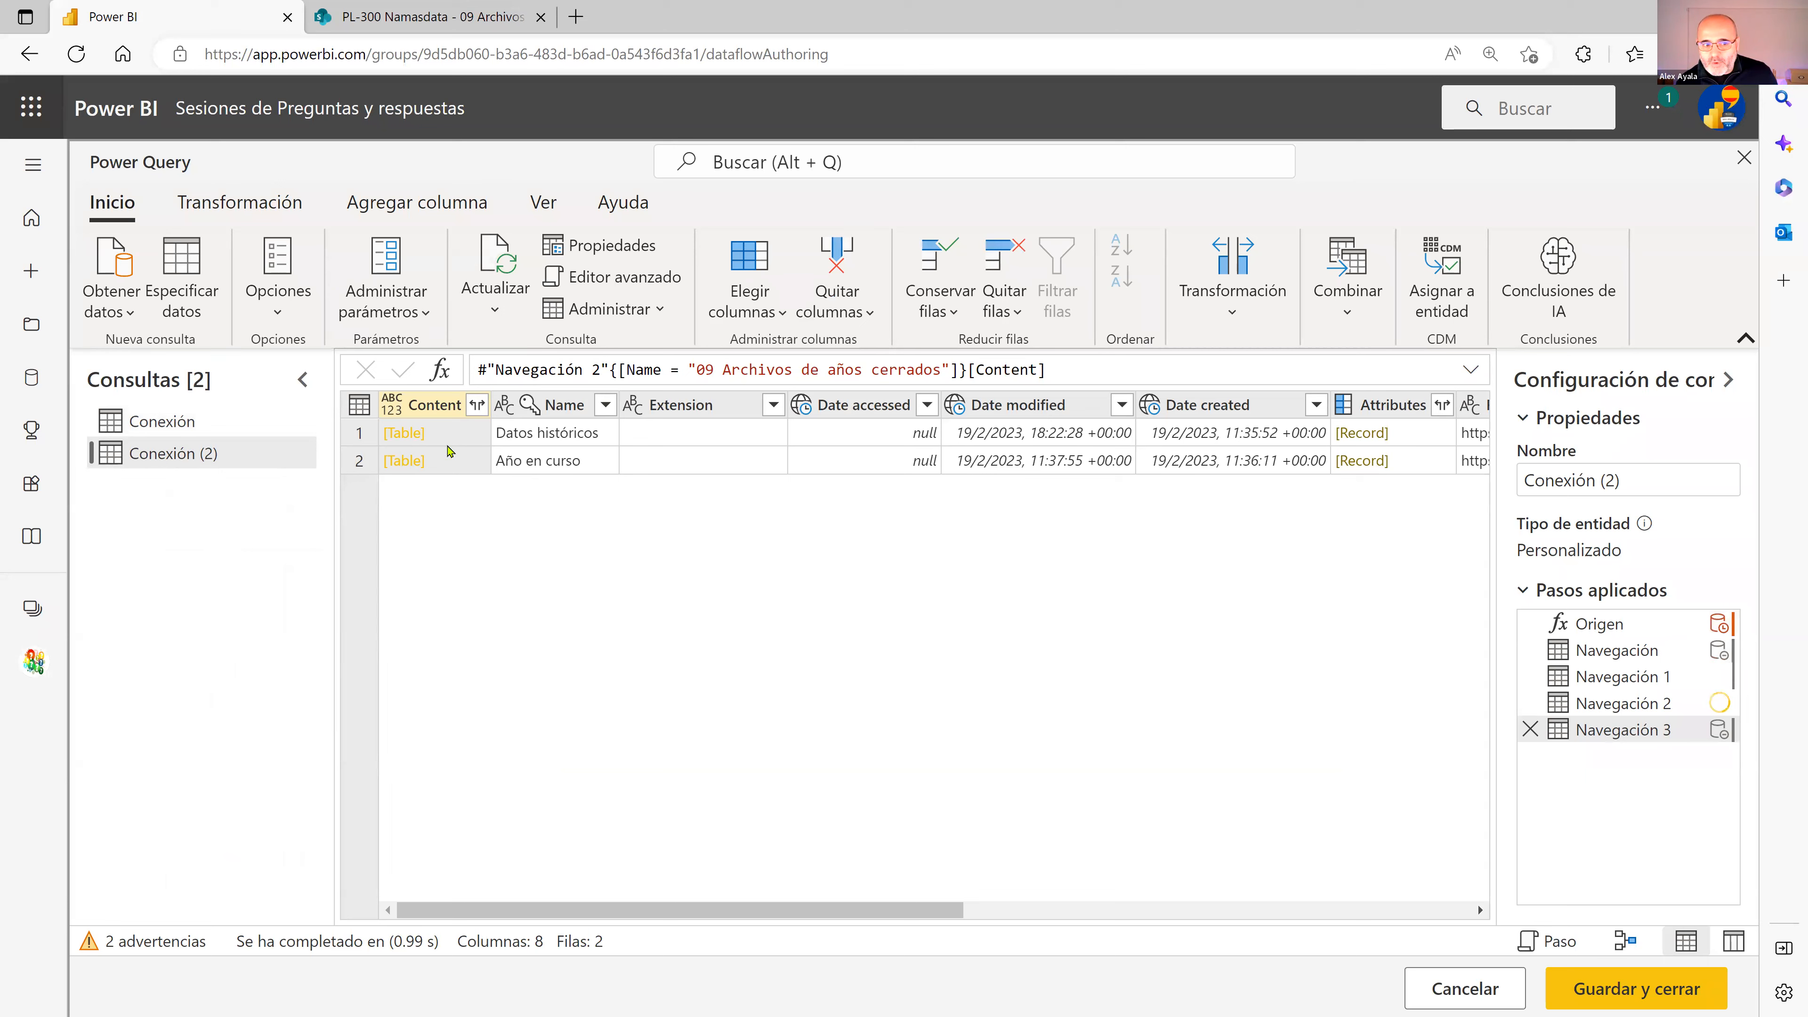
left_click(500, 439)
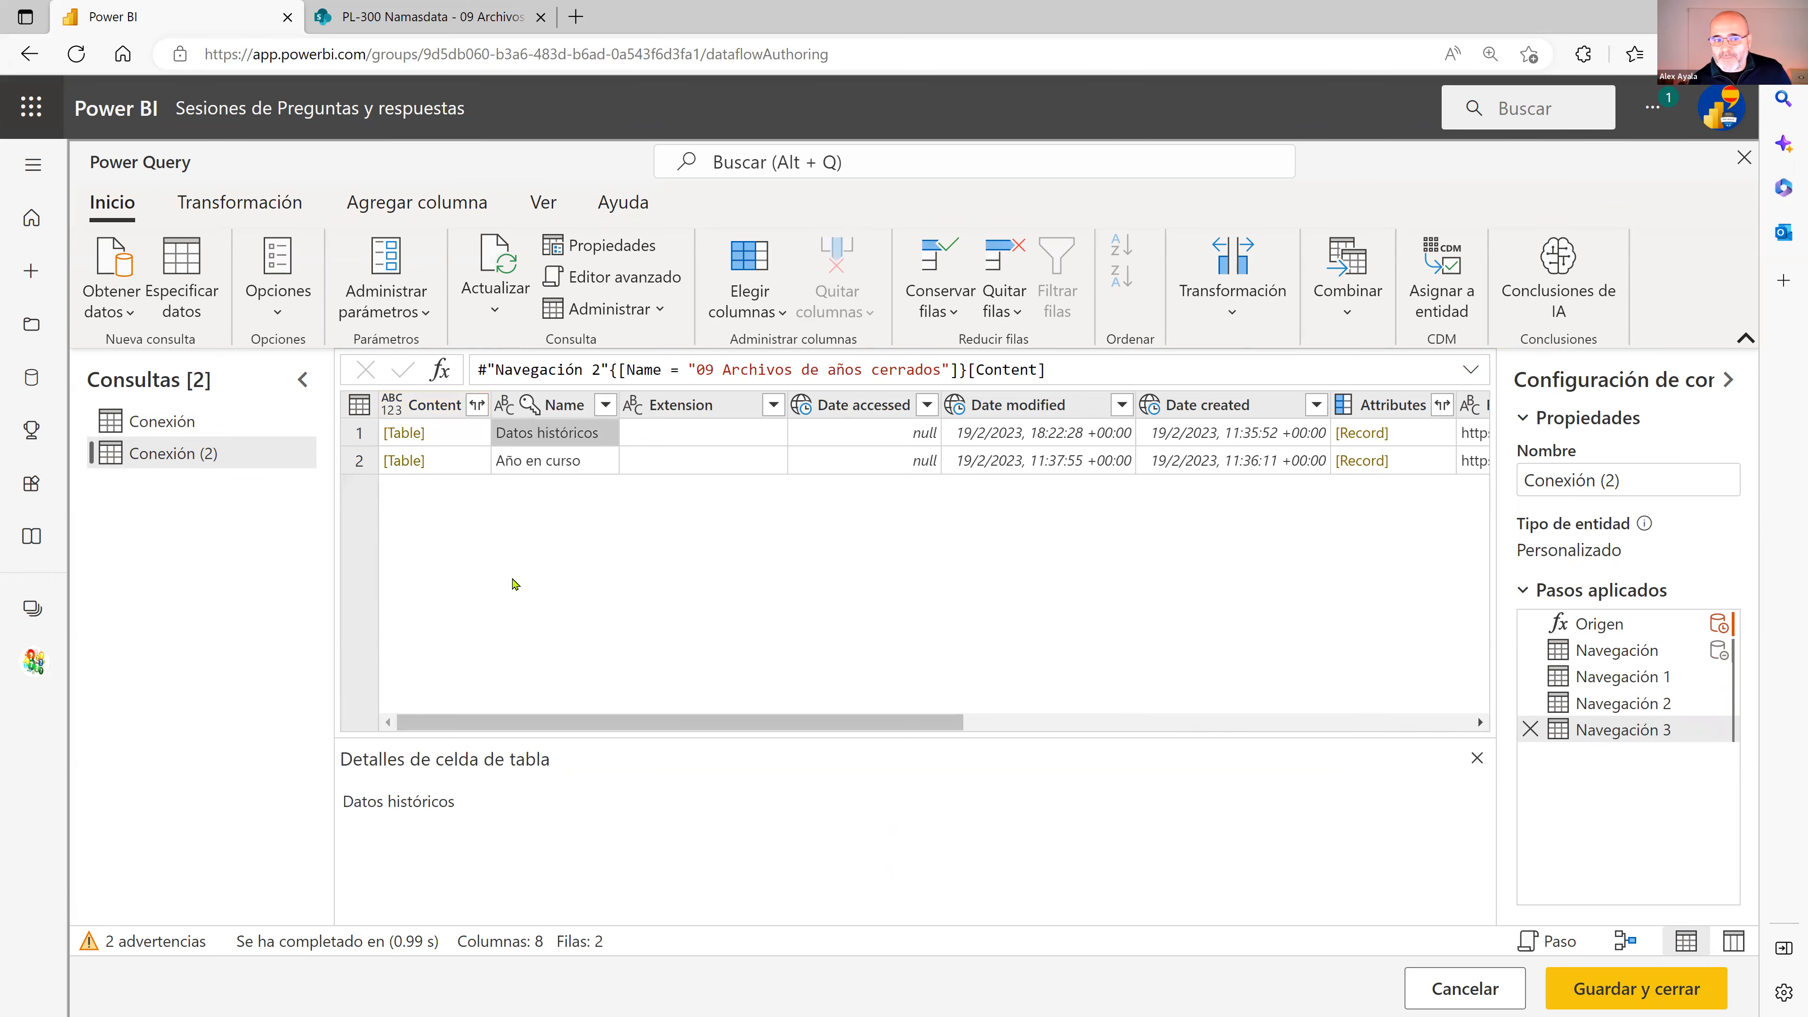
double_click(152, 454)
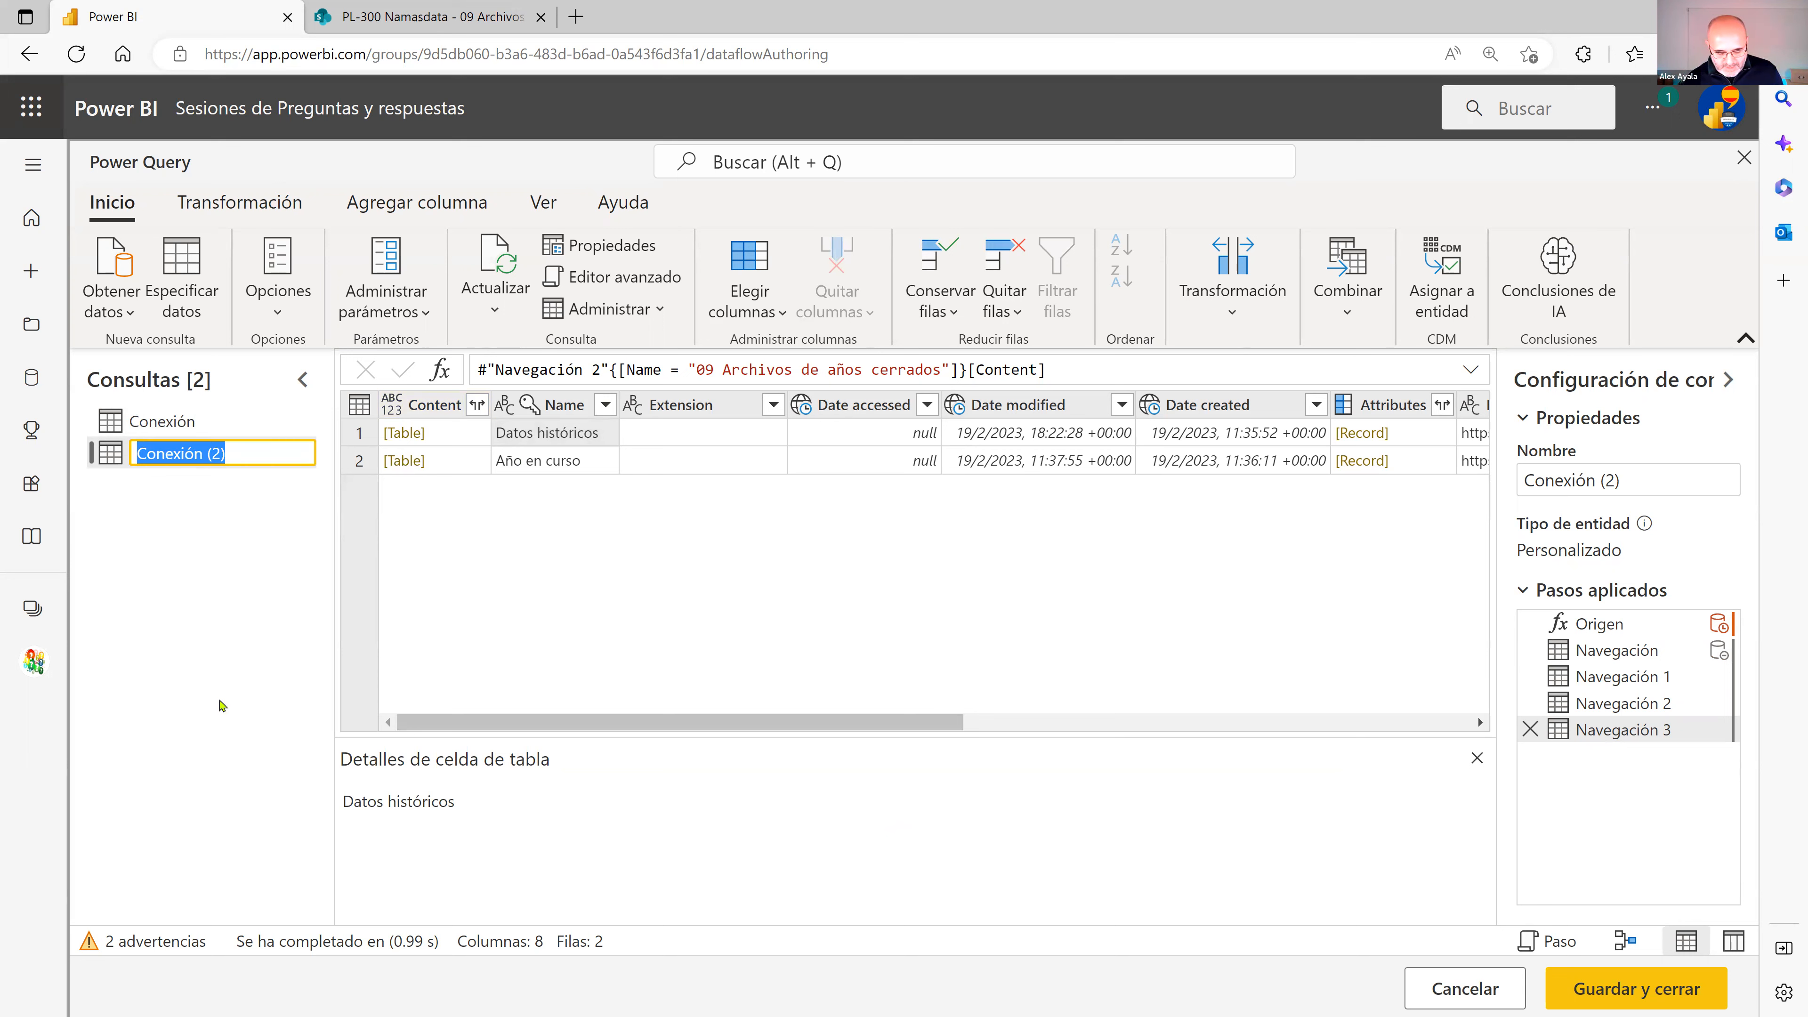
type("H")
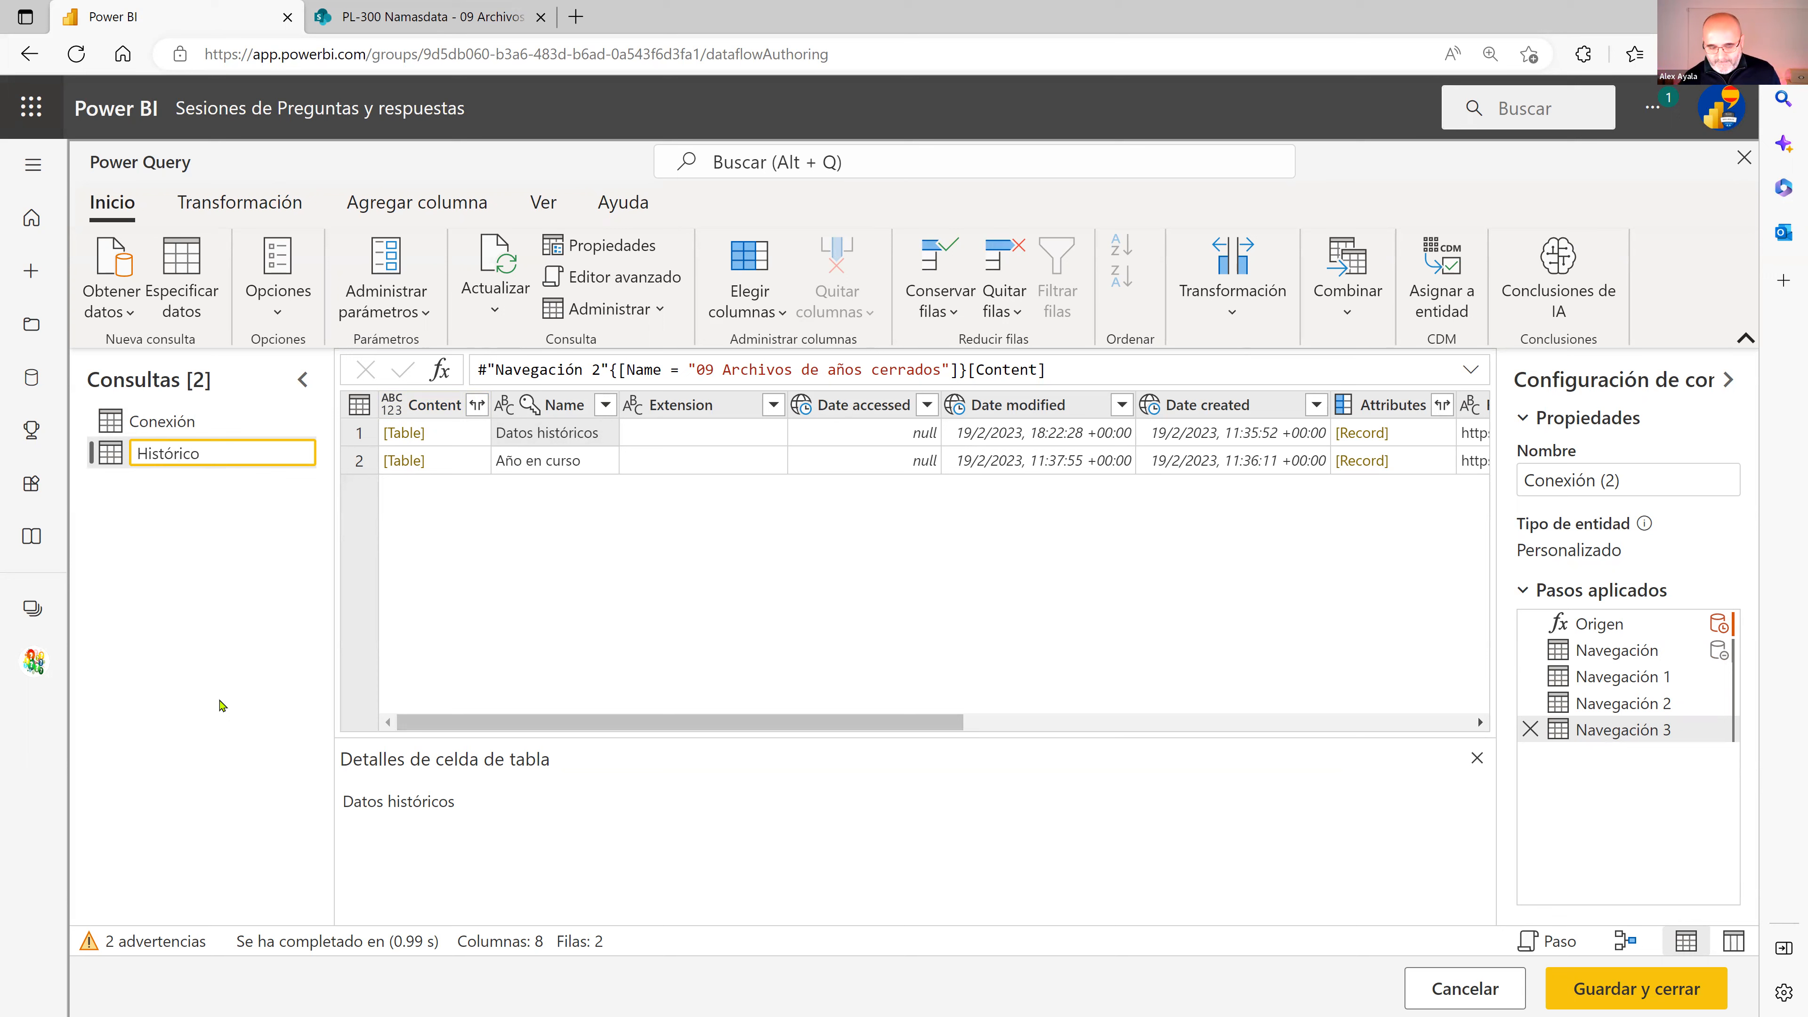
type("istórico")
key("Return")
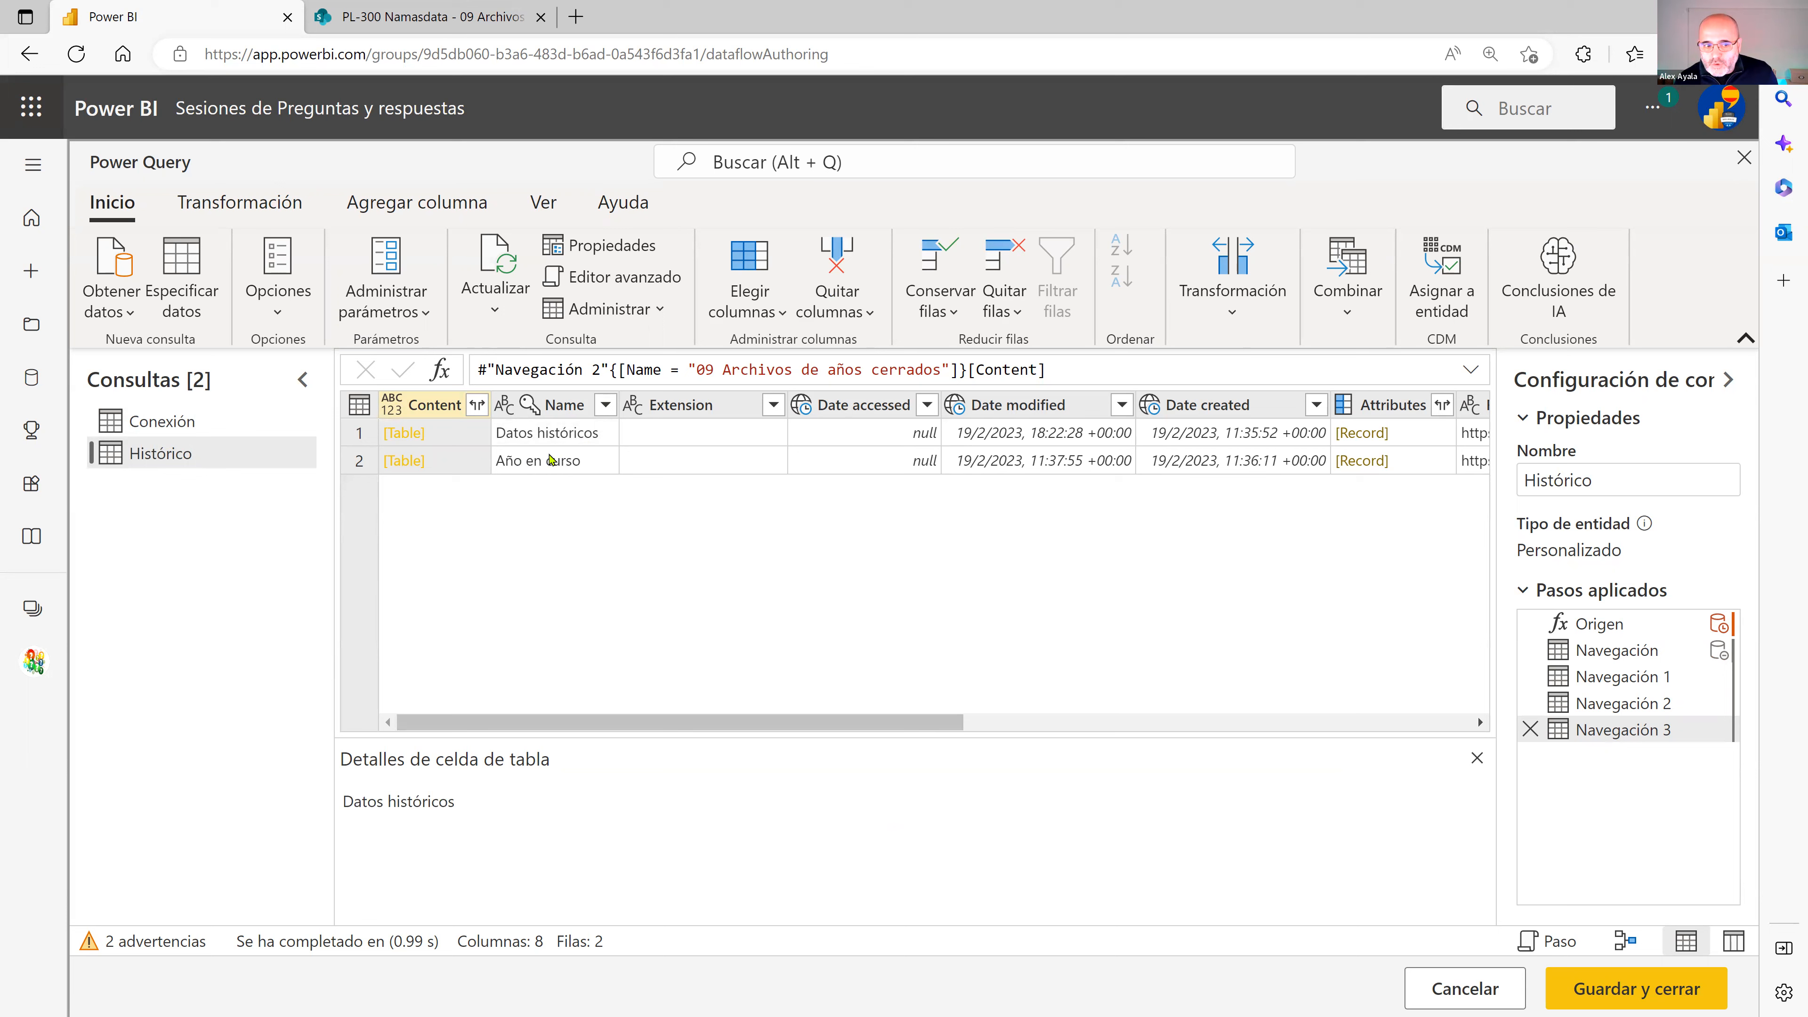
left_click(606, 406)
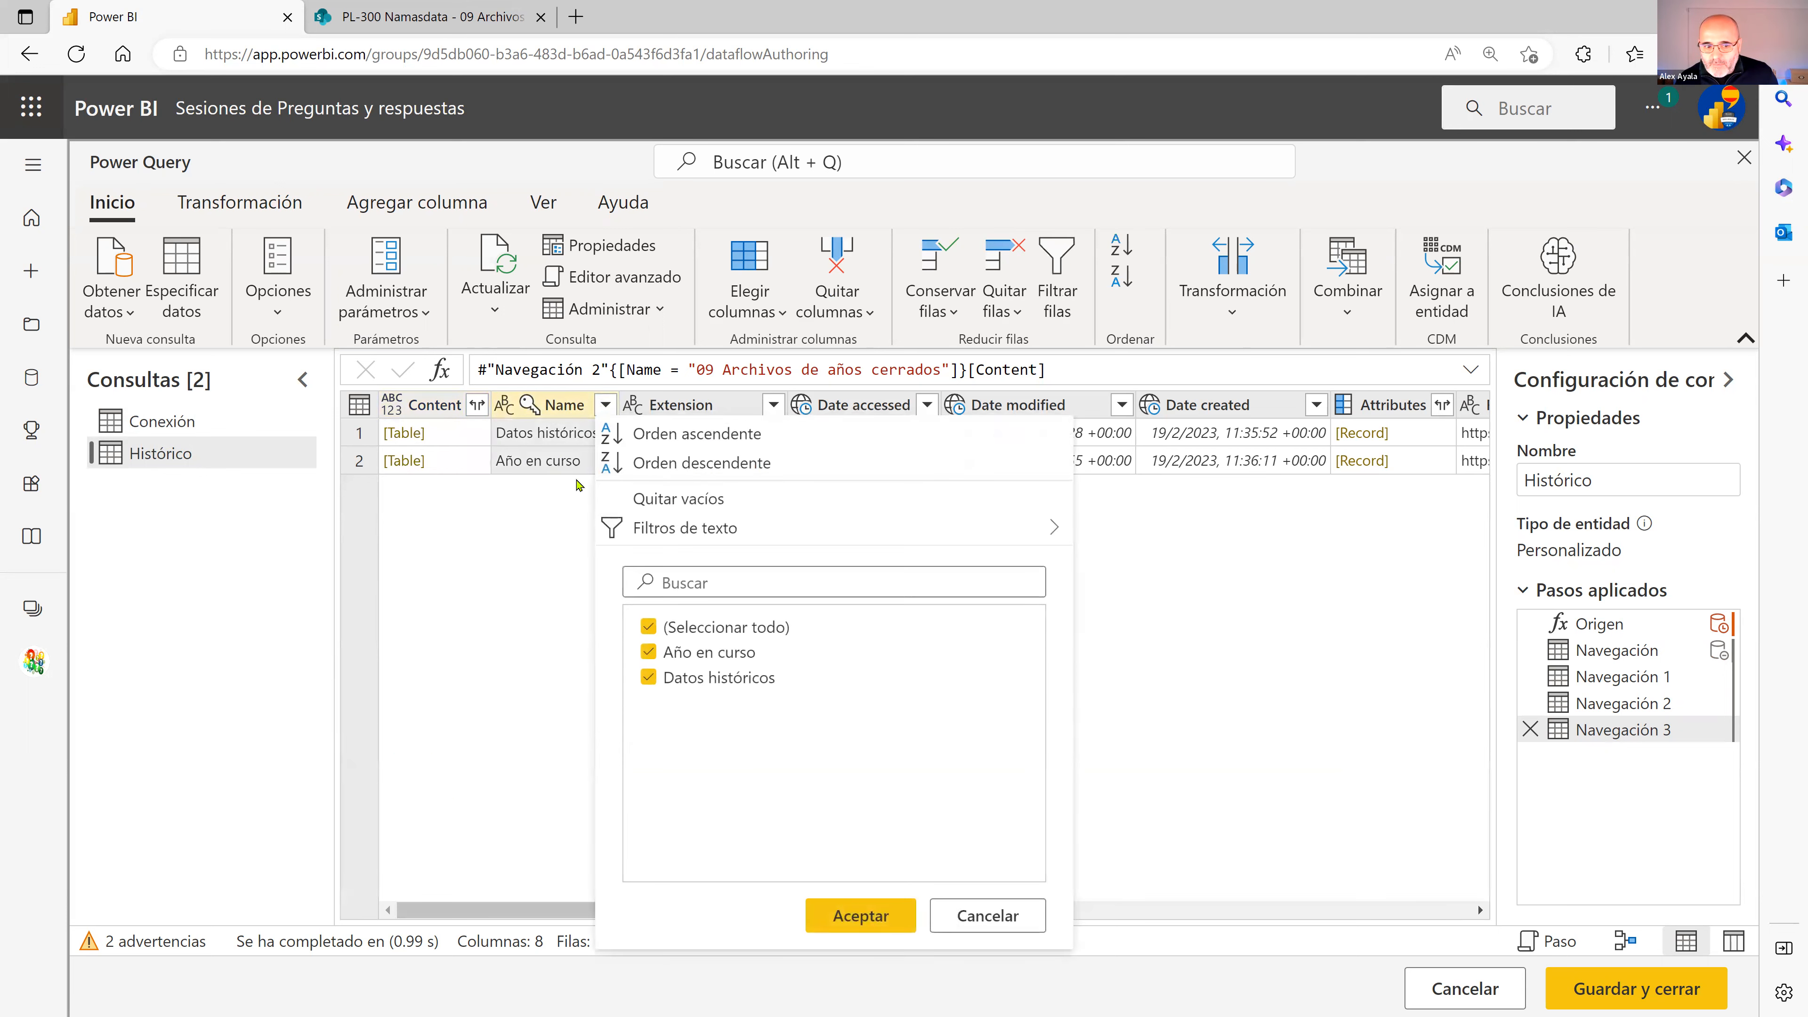
left_click(649, 654)
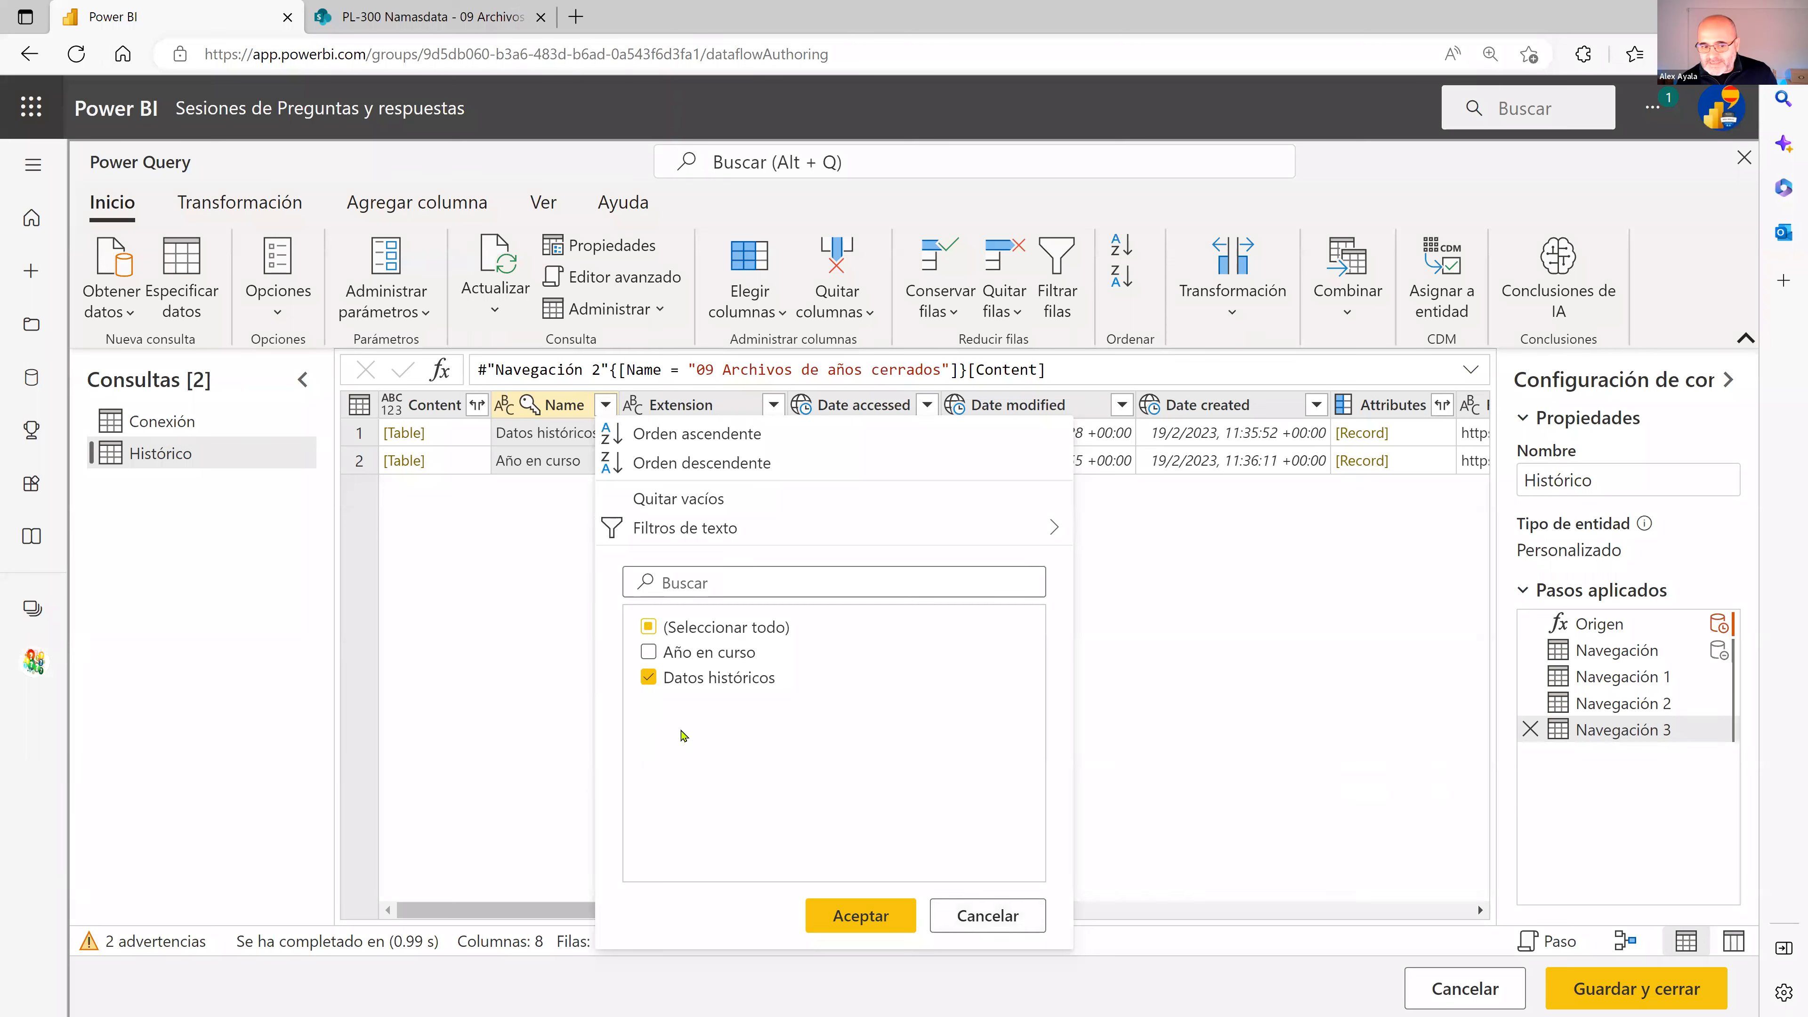
left_click(1002, 915)
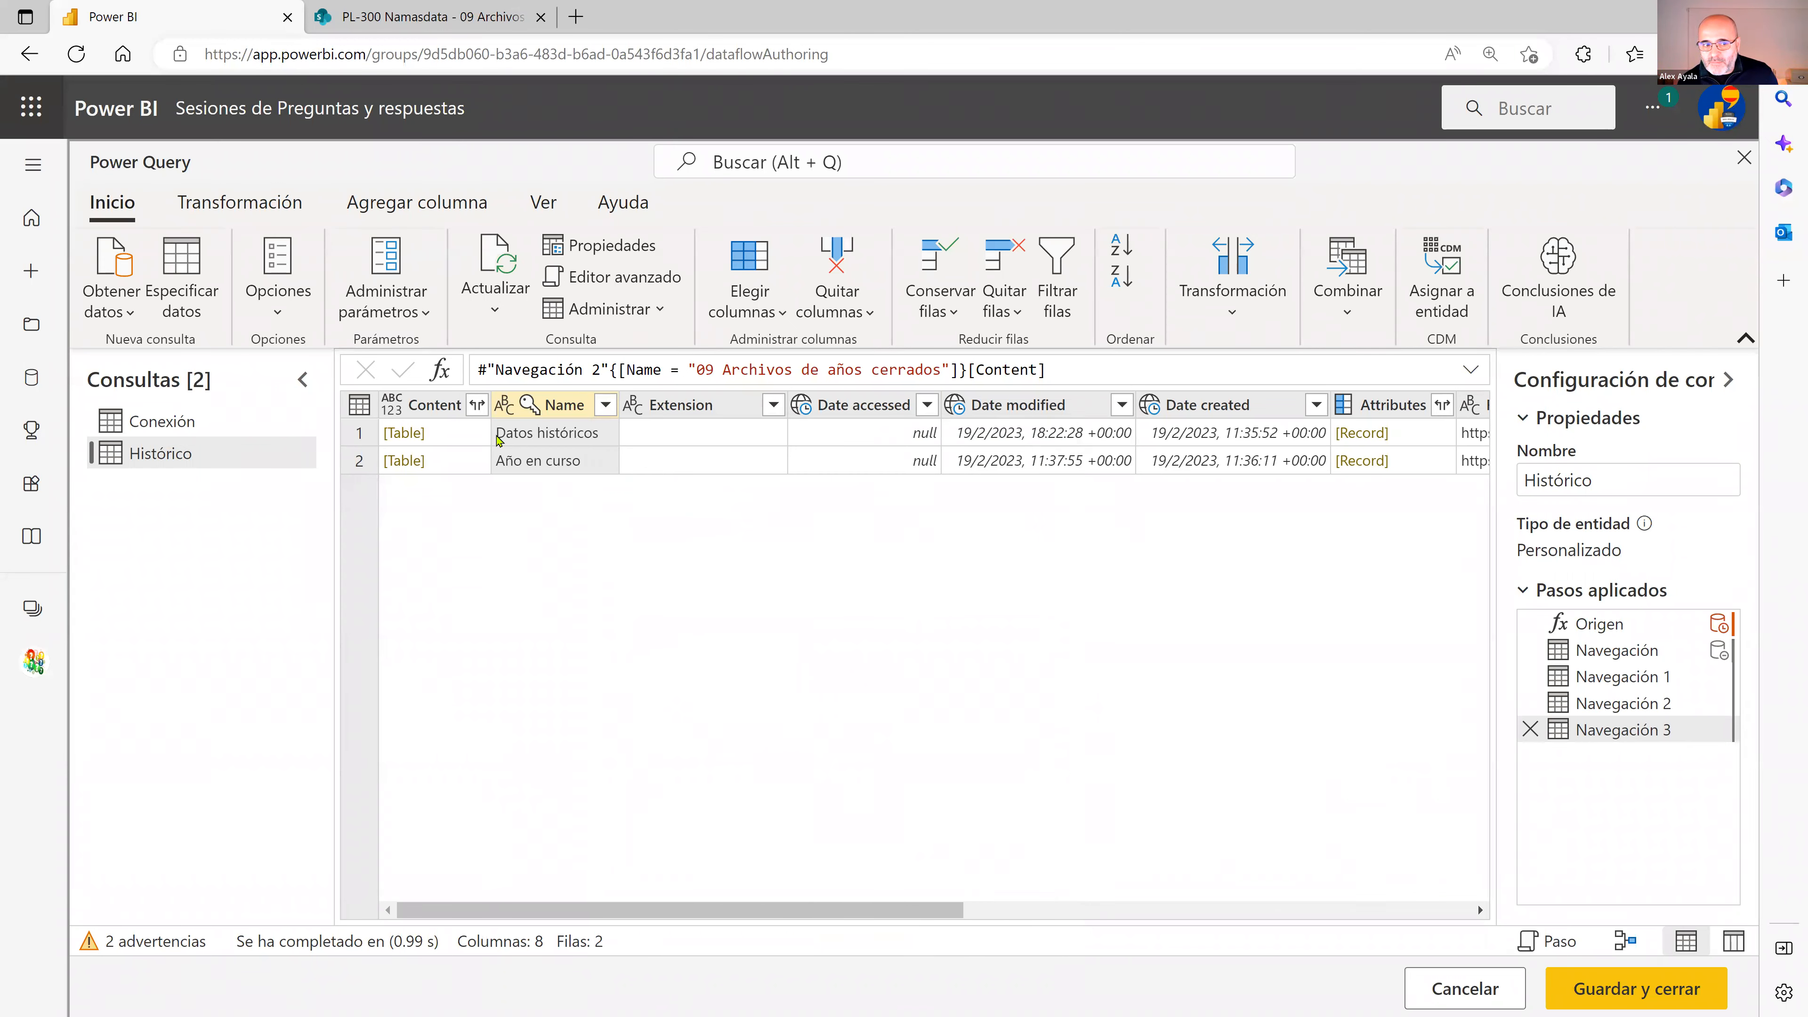
Navigate the Histórico query into the Datos históricos folder and look through its CSV file names
left_click(402, 435)
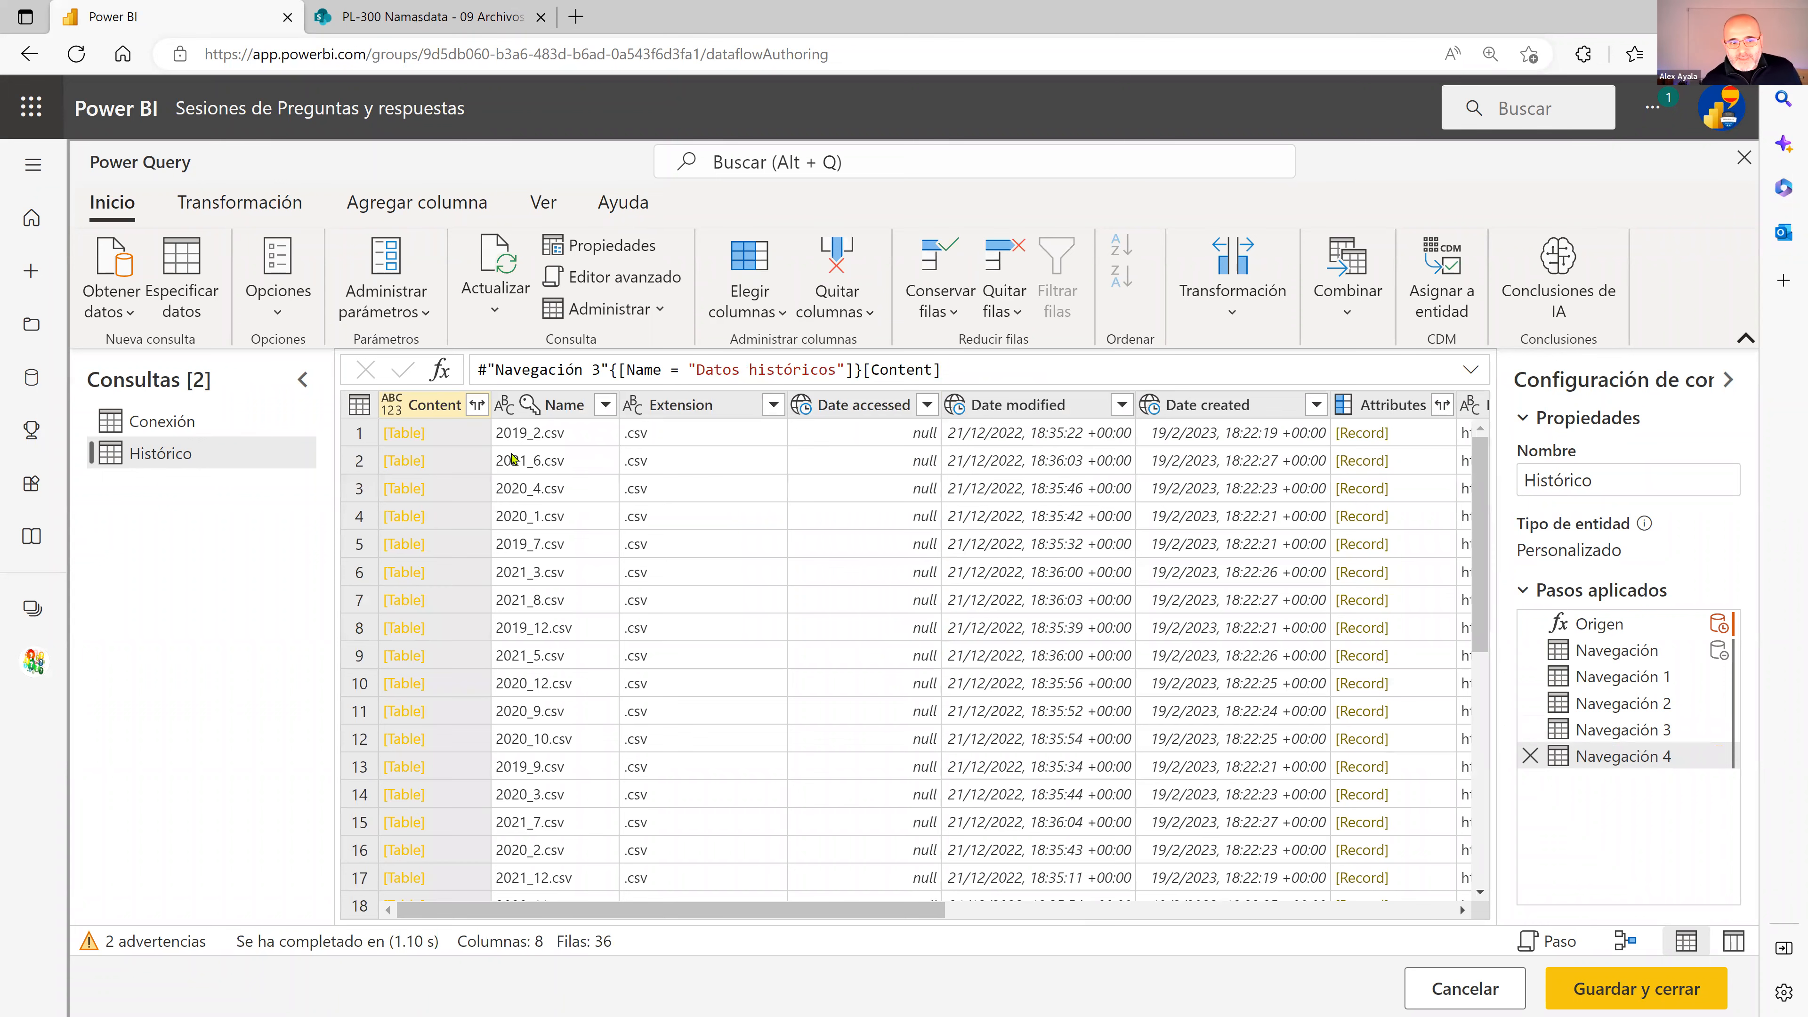
scroll(580, 503, "down", 6)
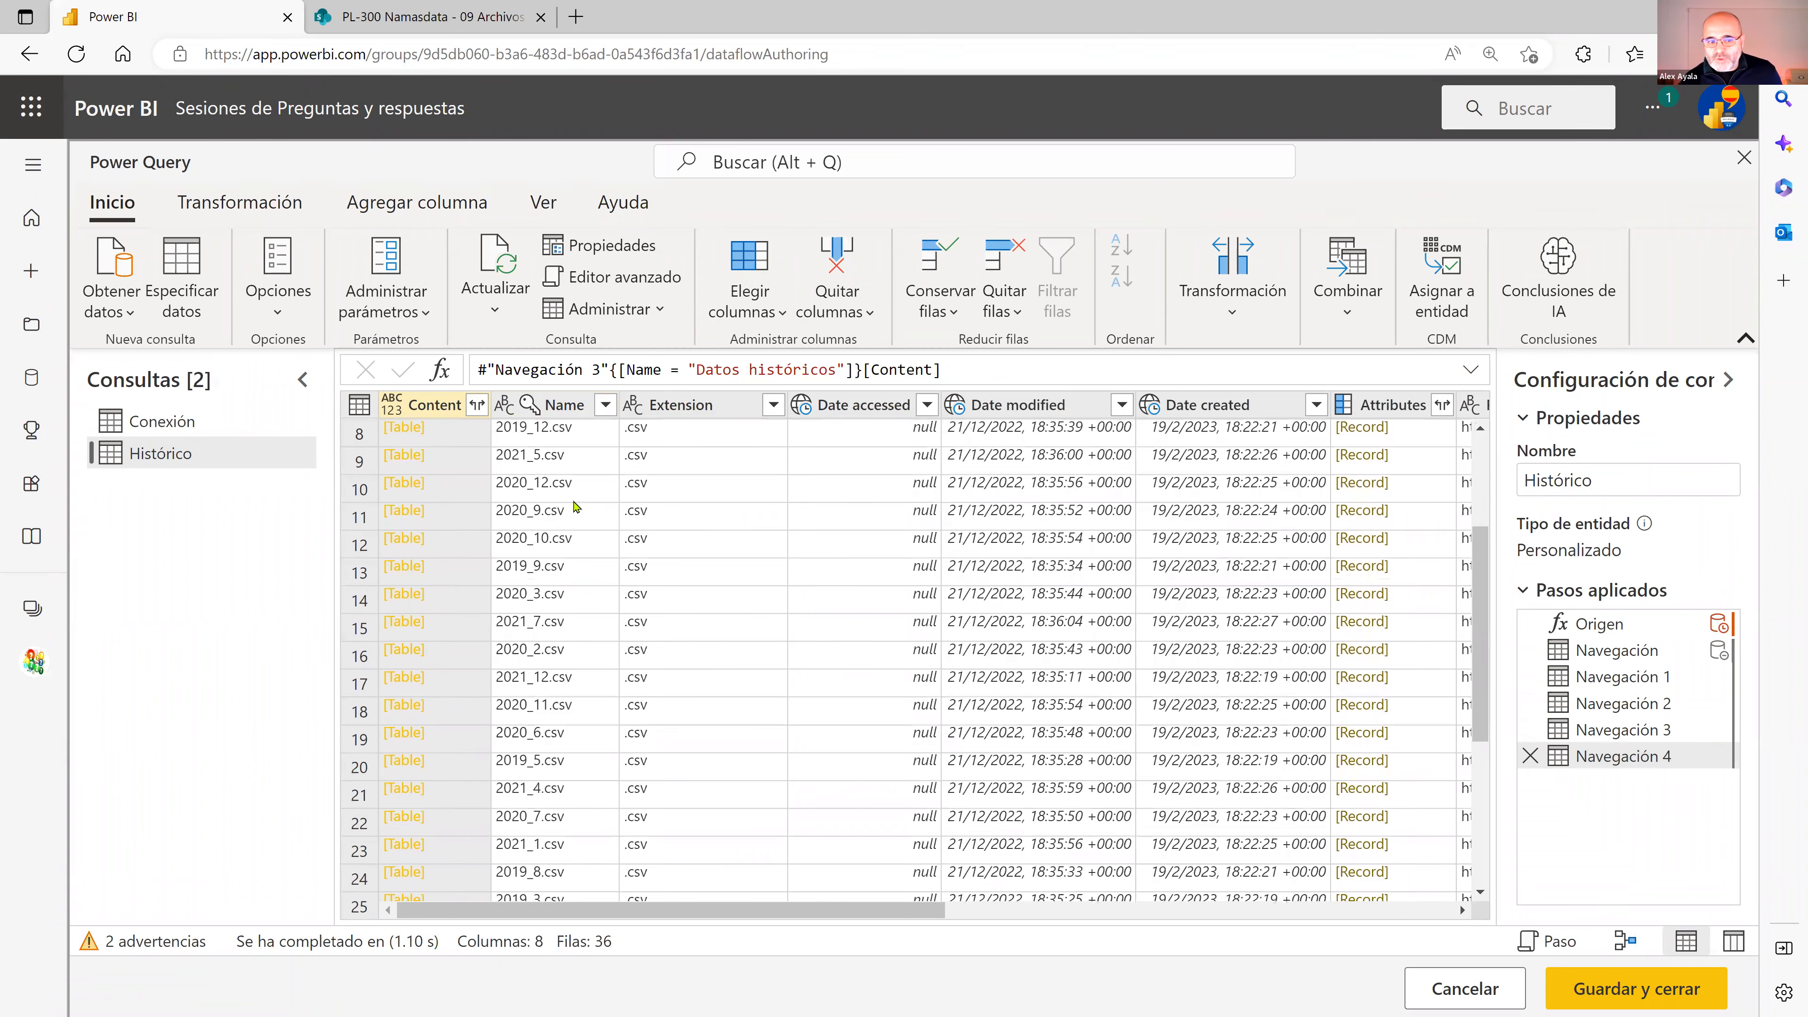
scroll(554, 533, "up", 6)
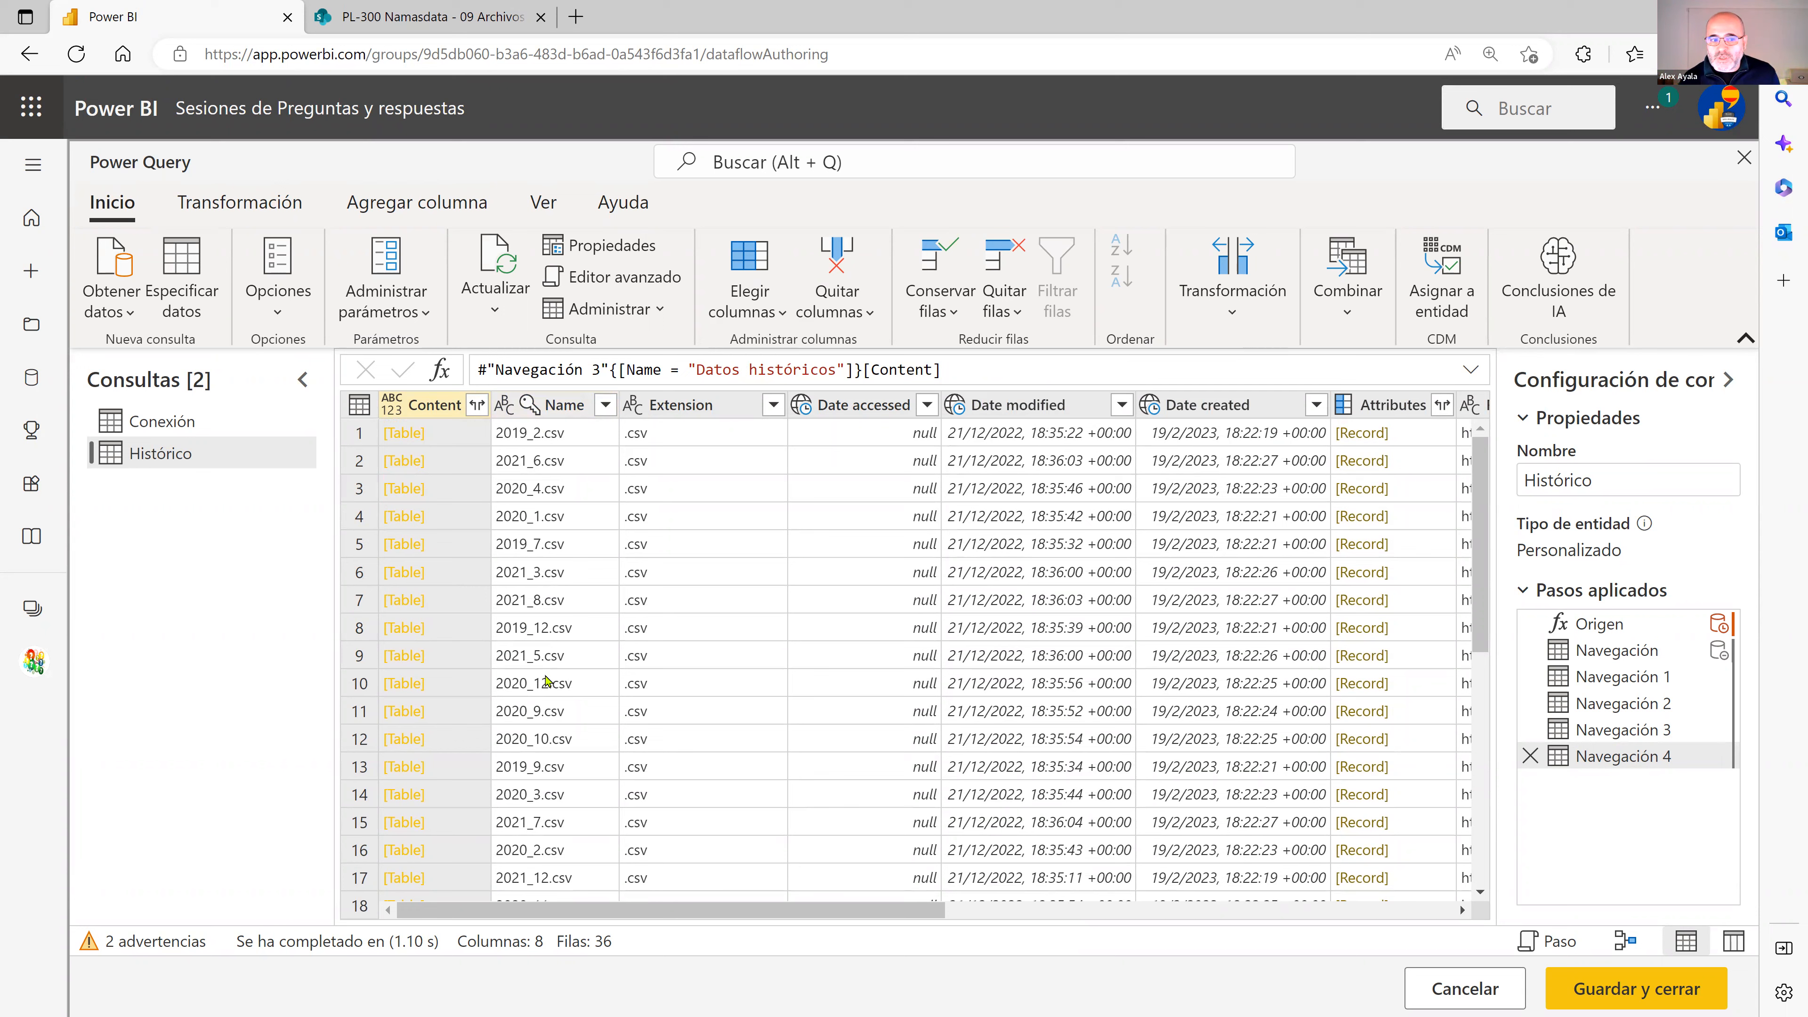
left_click(569, 436)
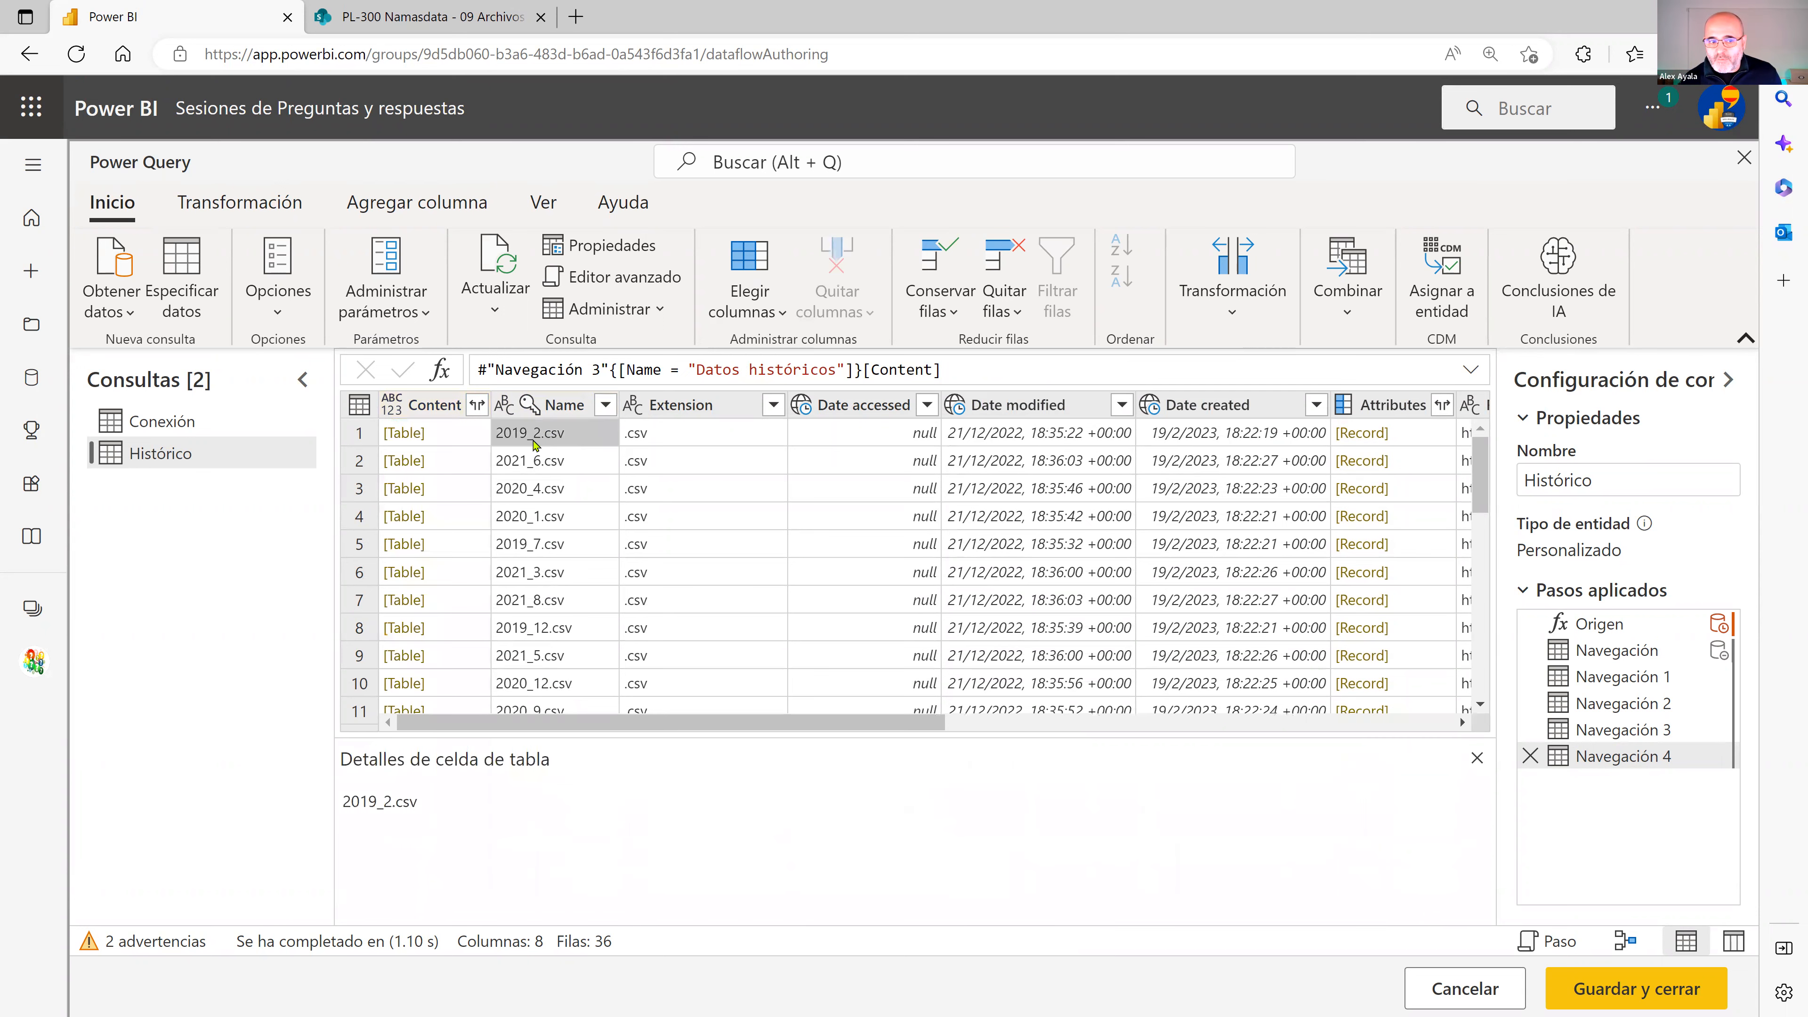
left_click(548, 465)
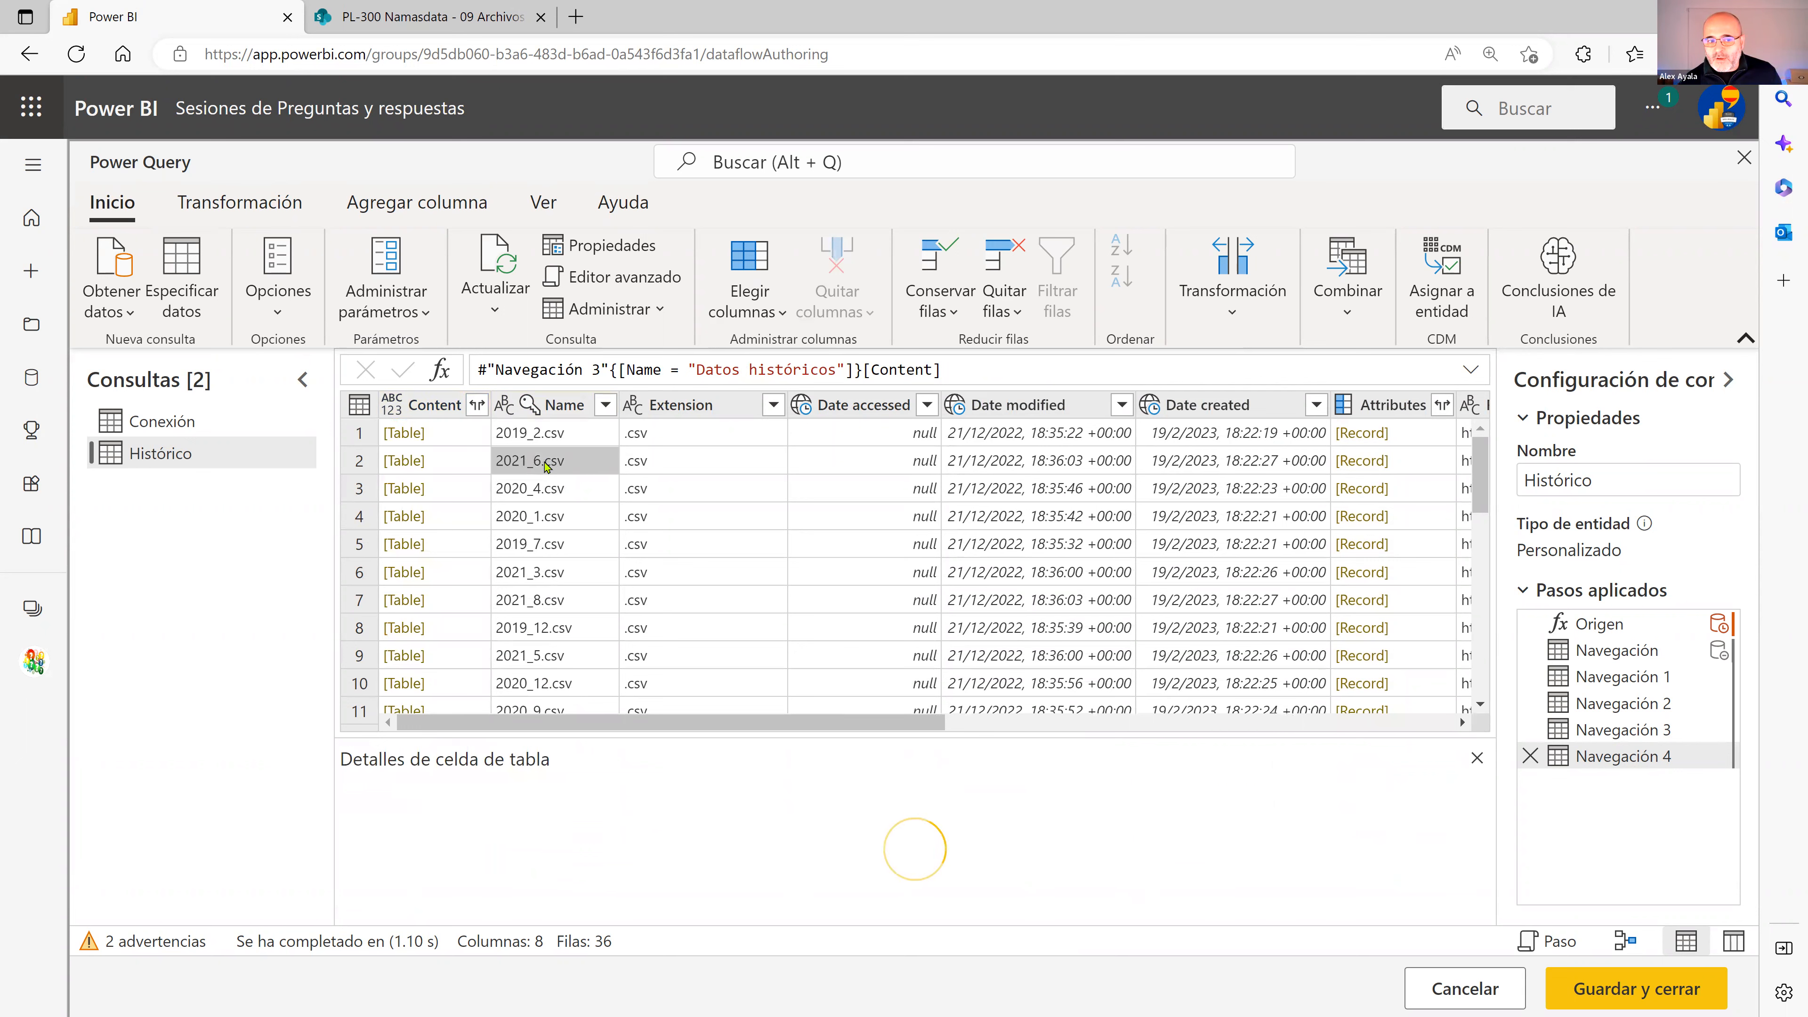
left_click(542, 495)
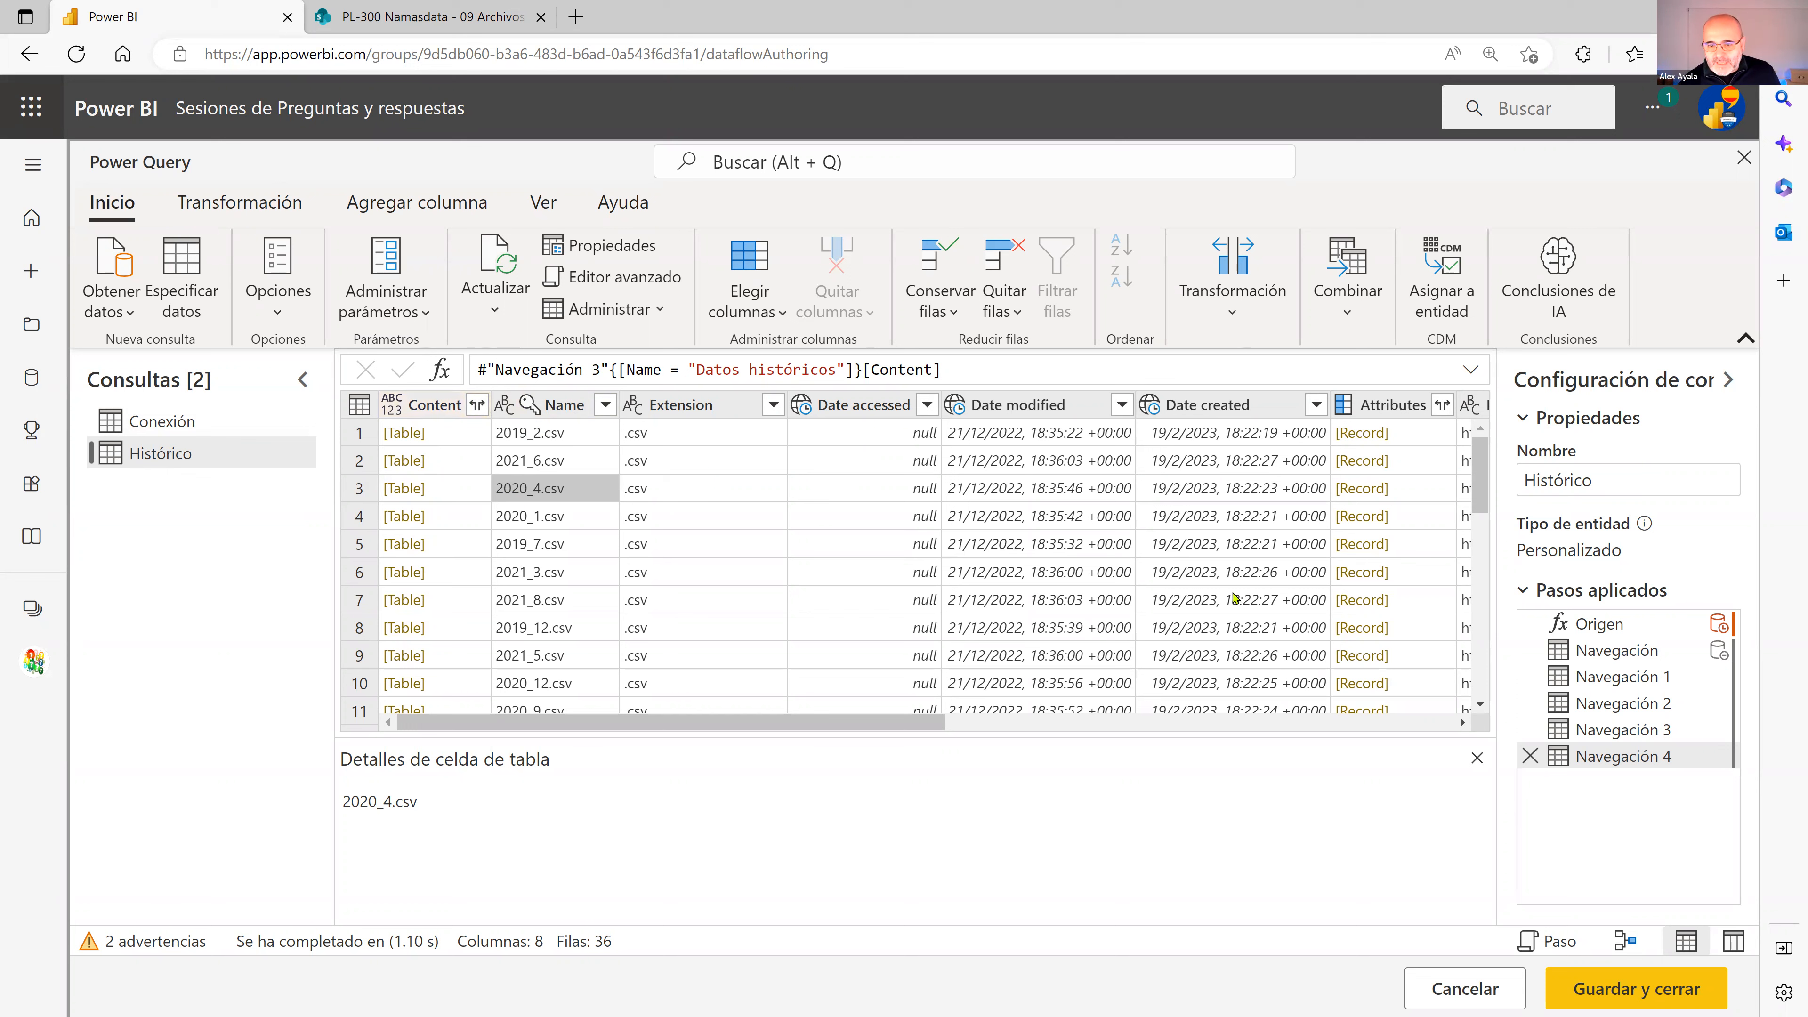
Try to keep only the Content column of Histórico and expand its tables, and delete the column-removal step
left_click(436, 406)
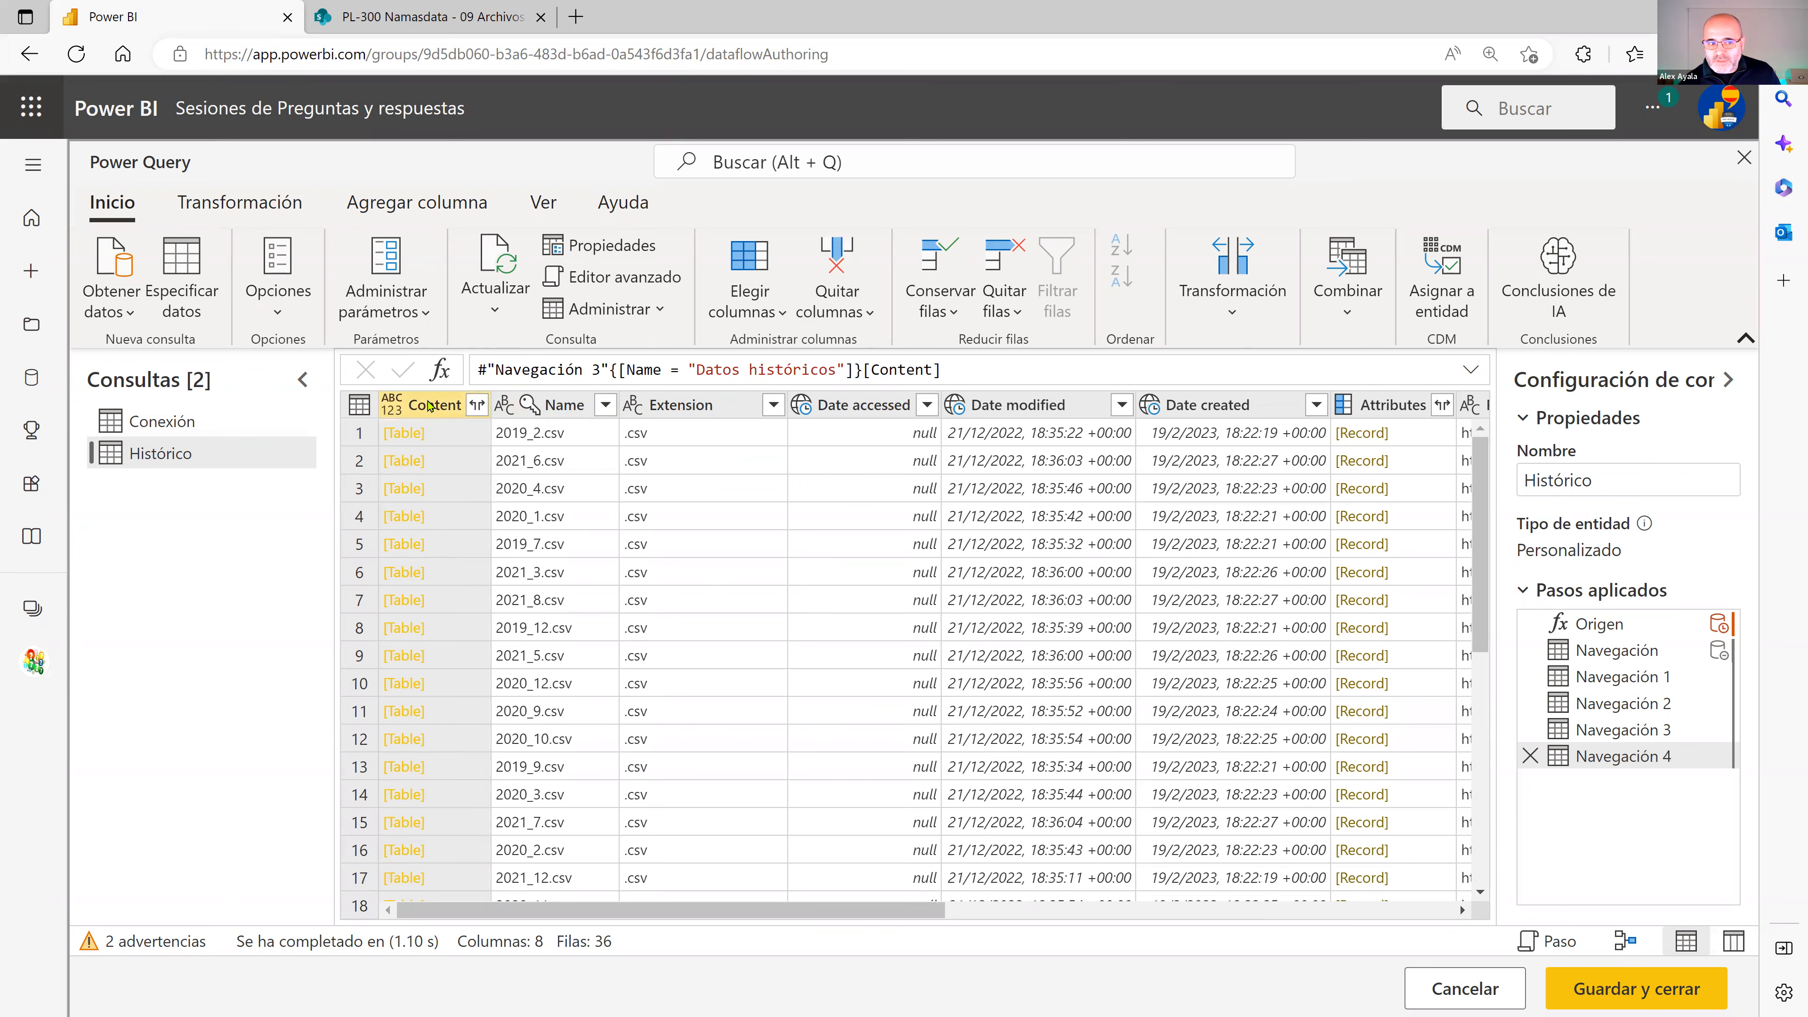
right_click(430, 405)
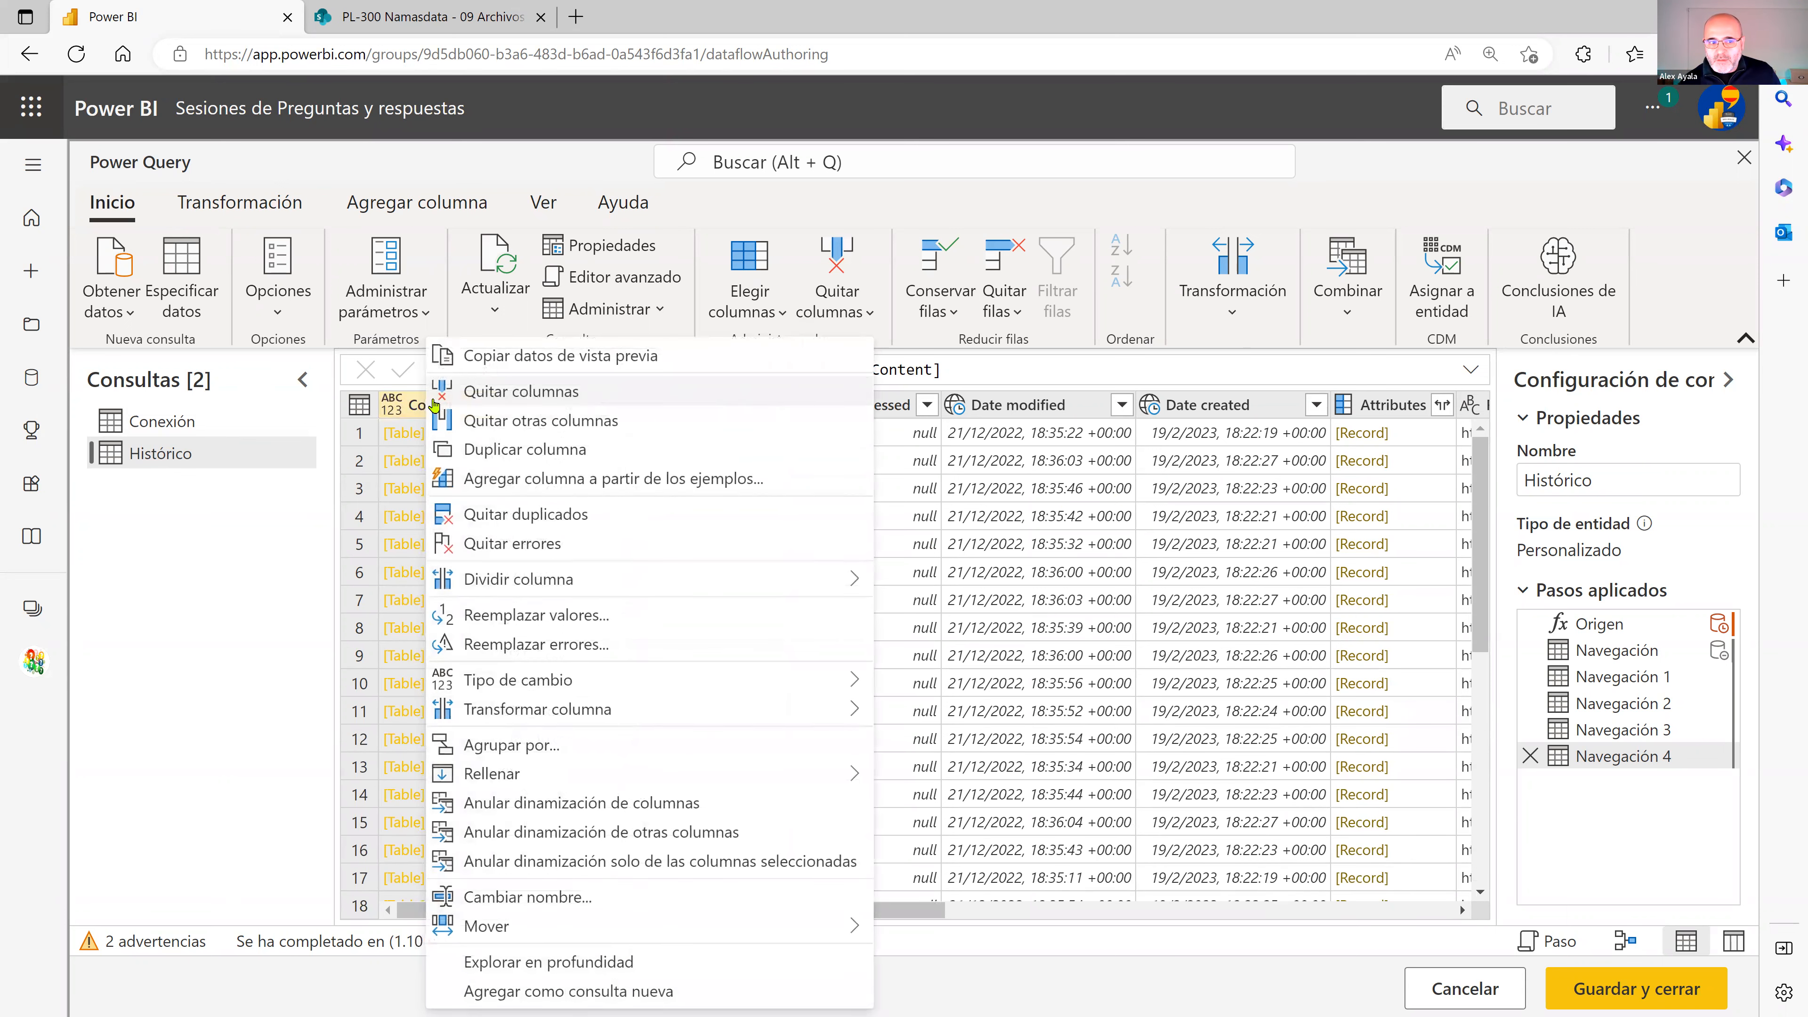
left_click(531, 430)
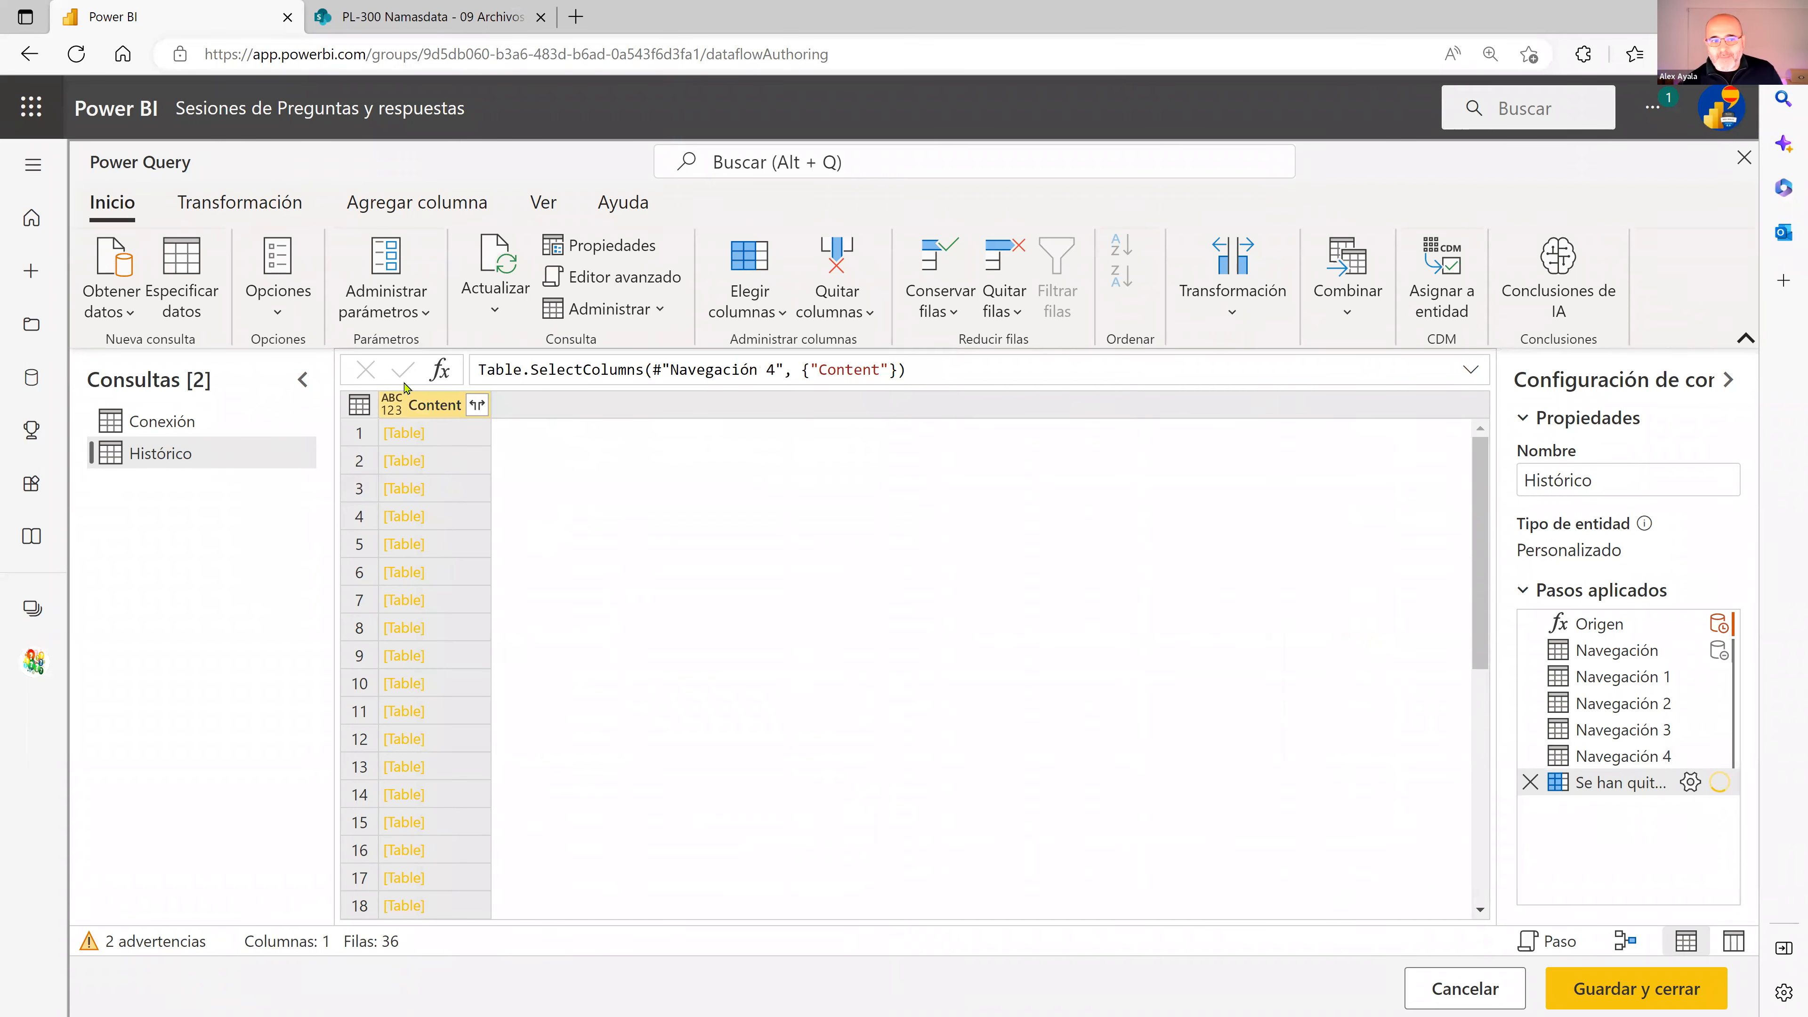
scroll(427, 591, "down", 5)
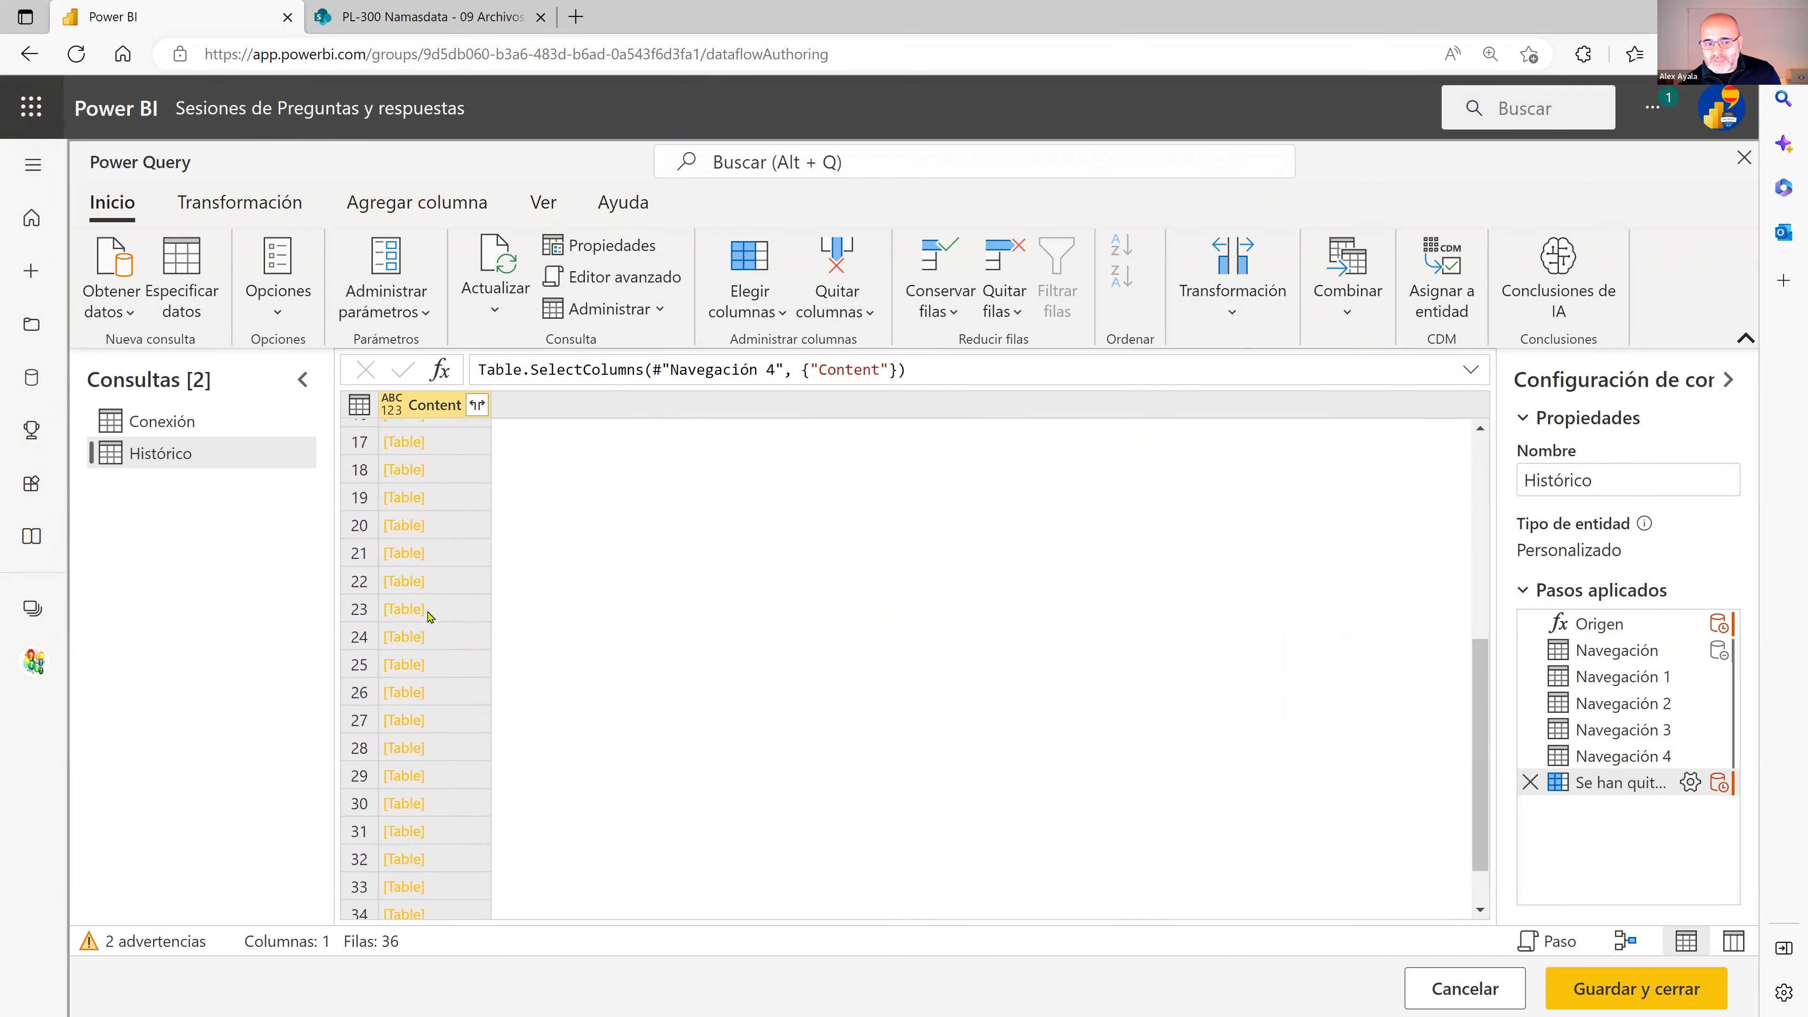
scroll(429, 616, "up", 5)
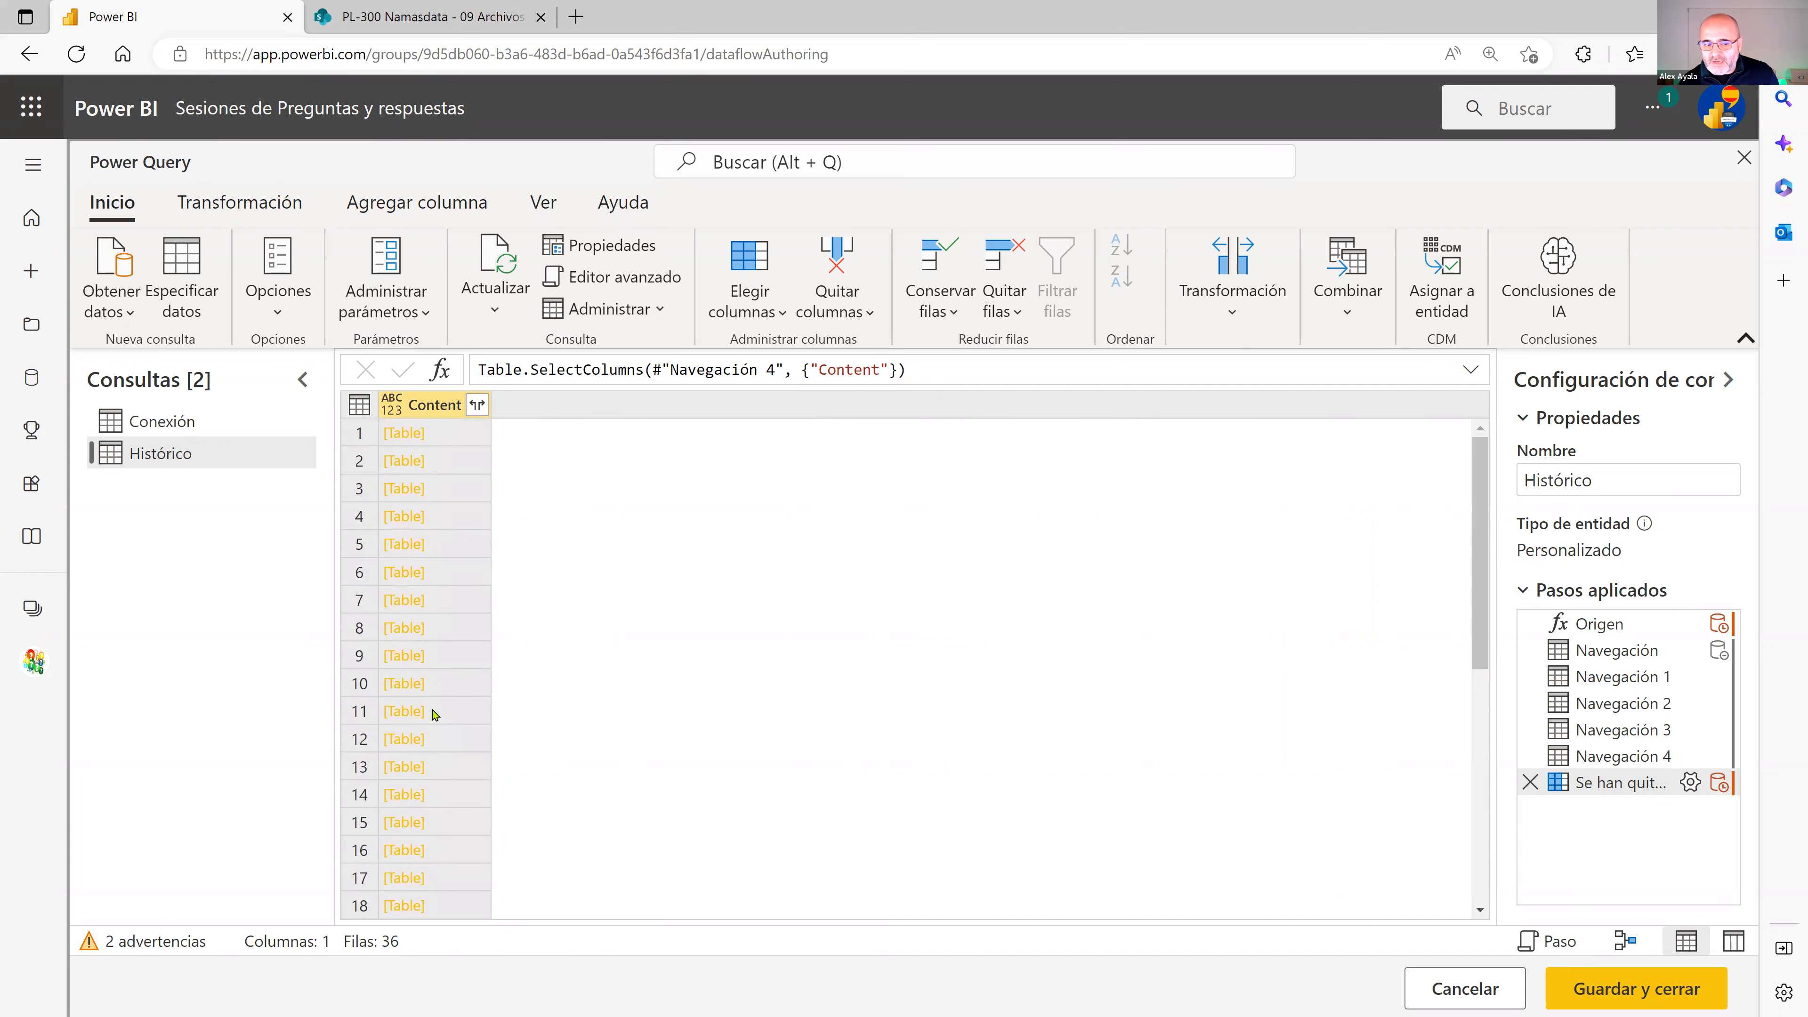
left_click(477, 405)
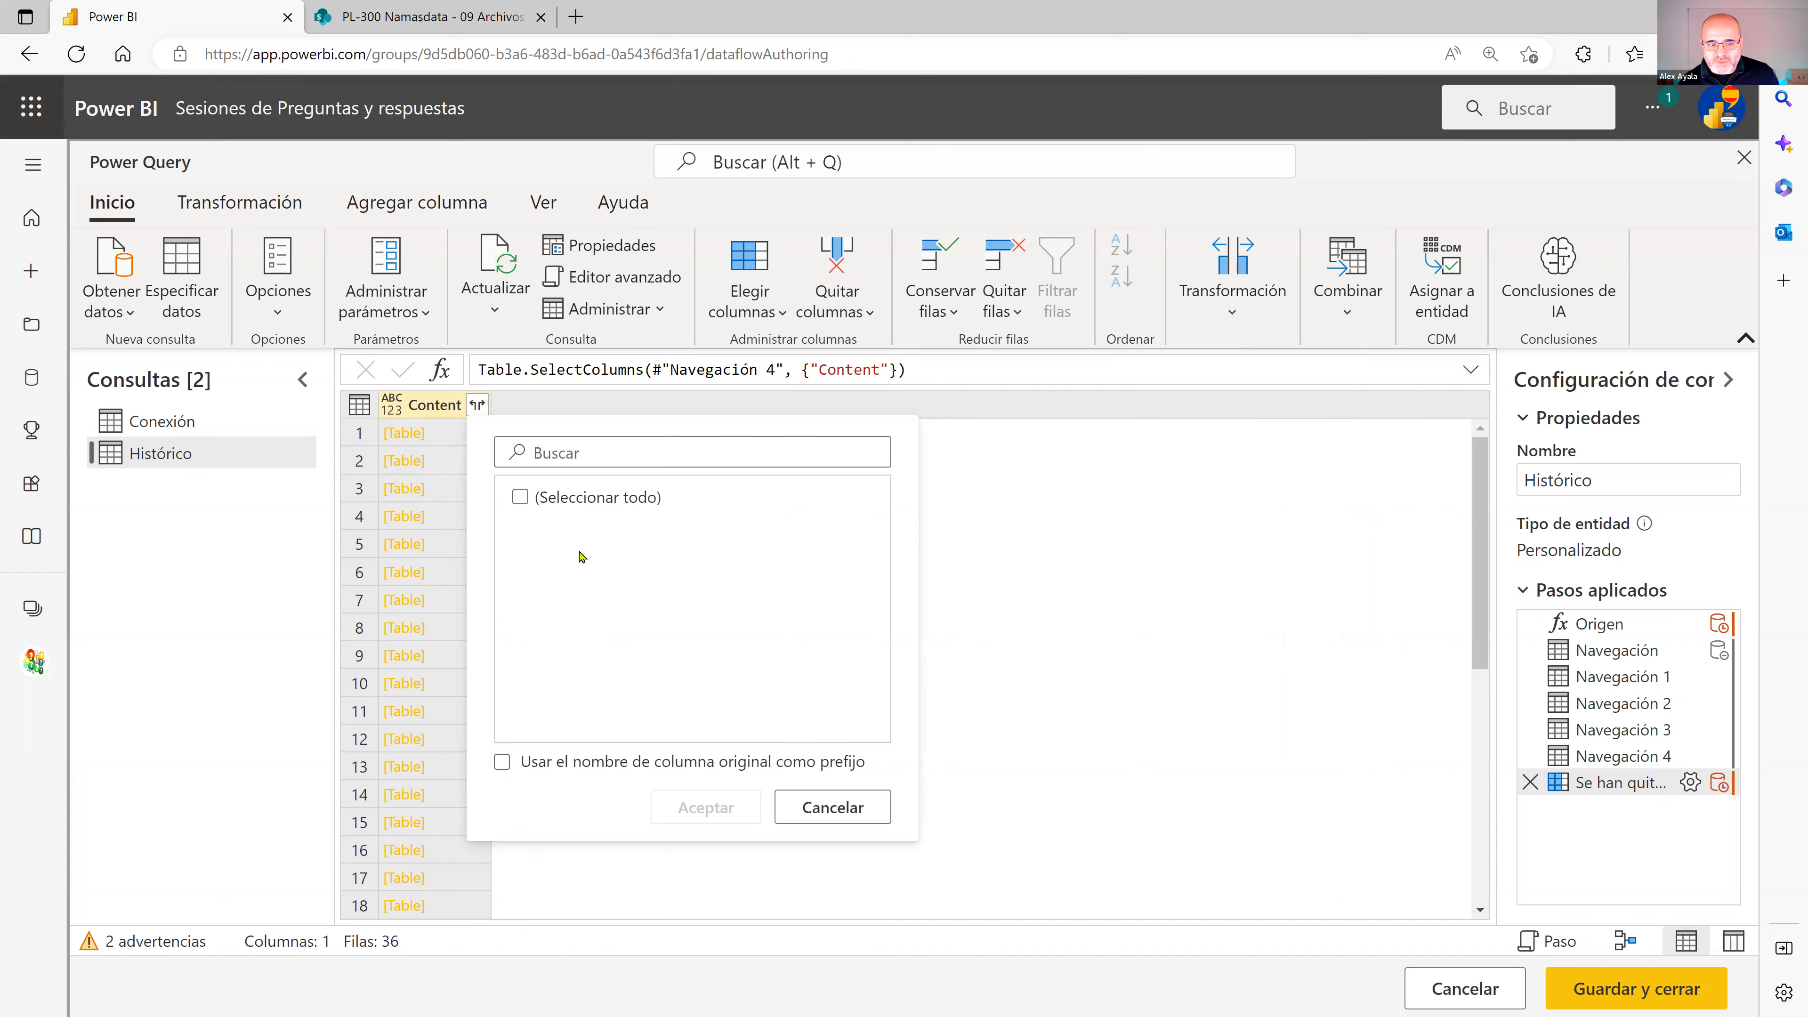
left_click(831, 807)
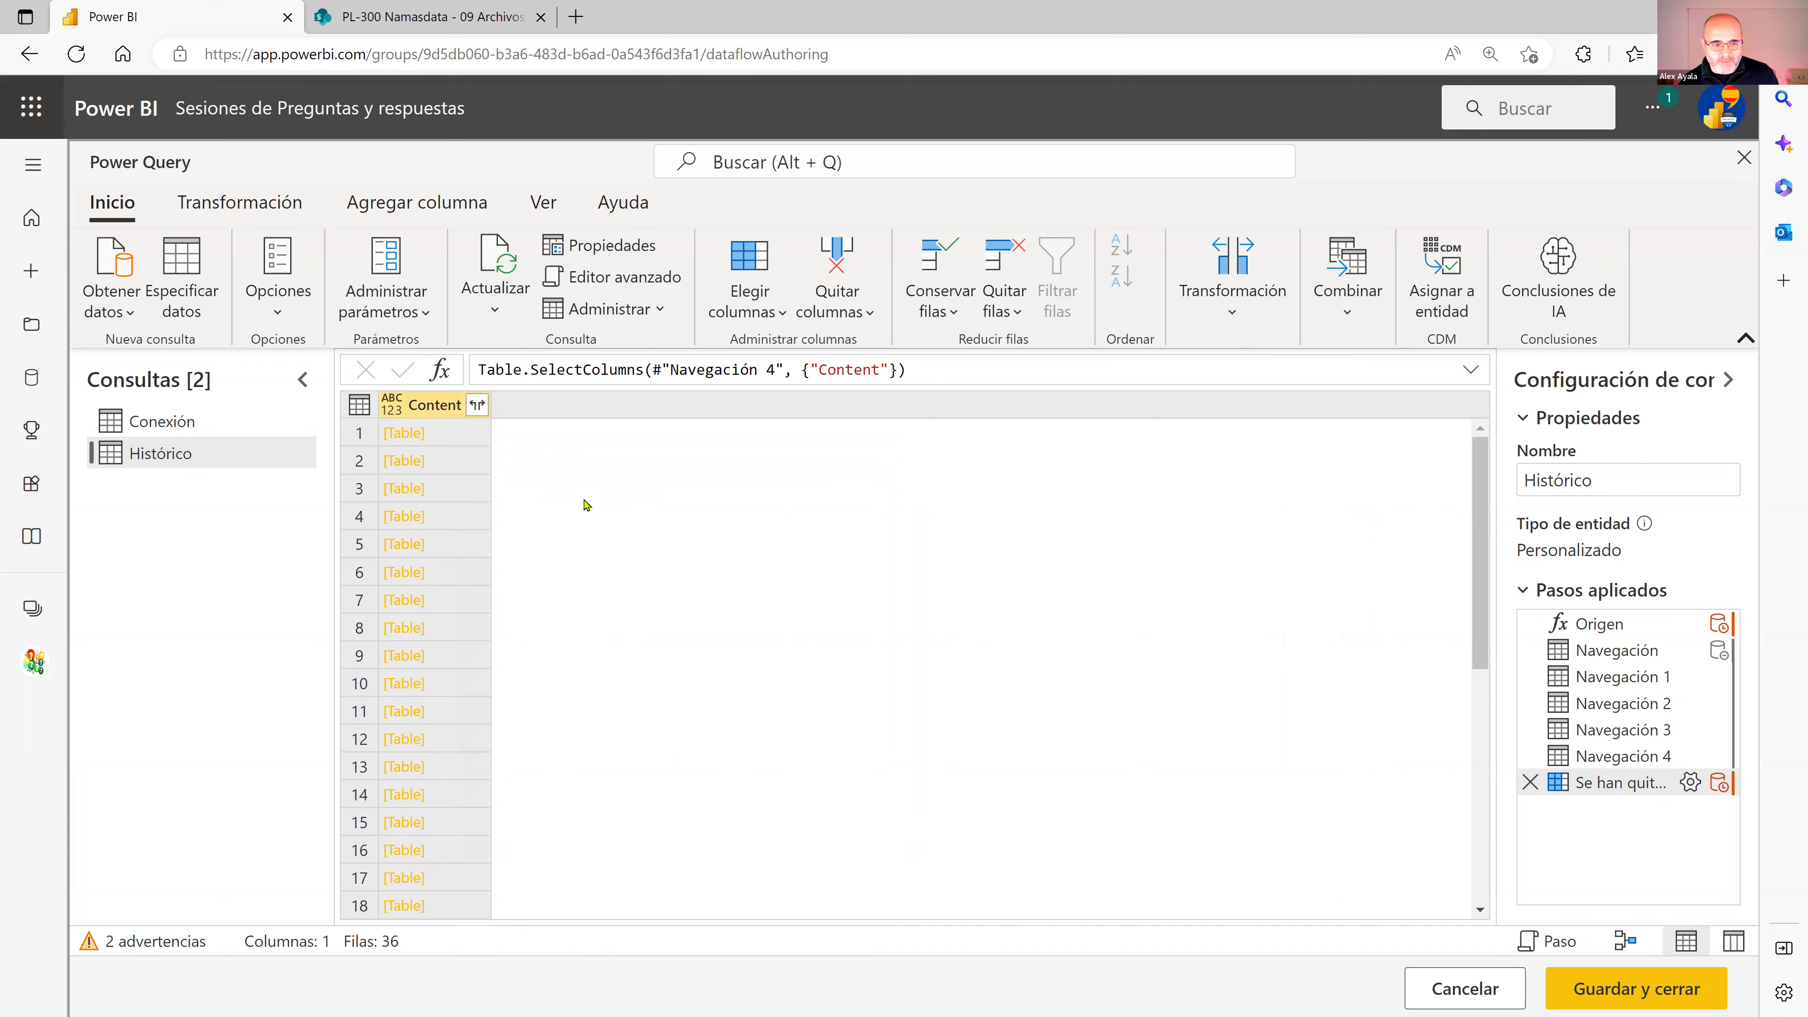
left_click(476, 405)
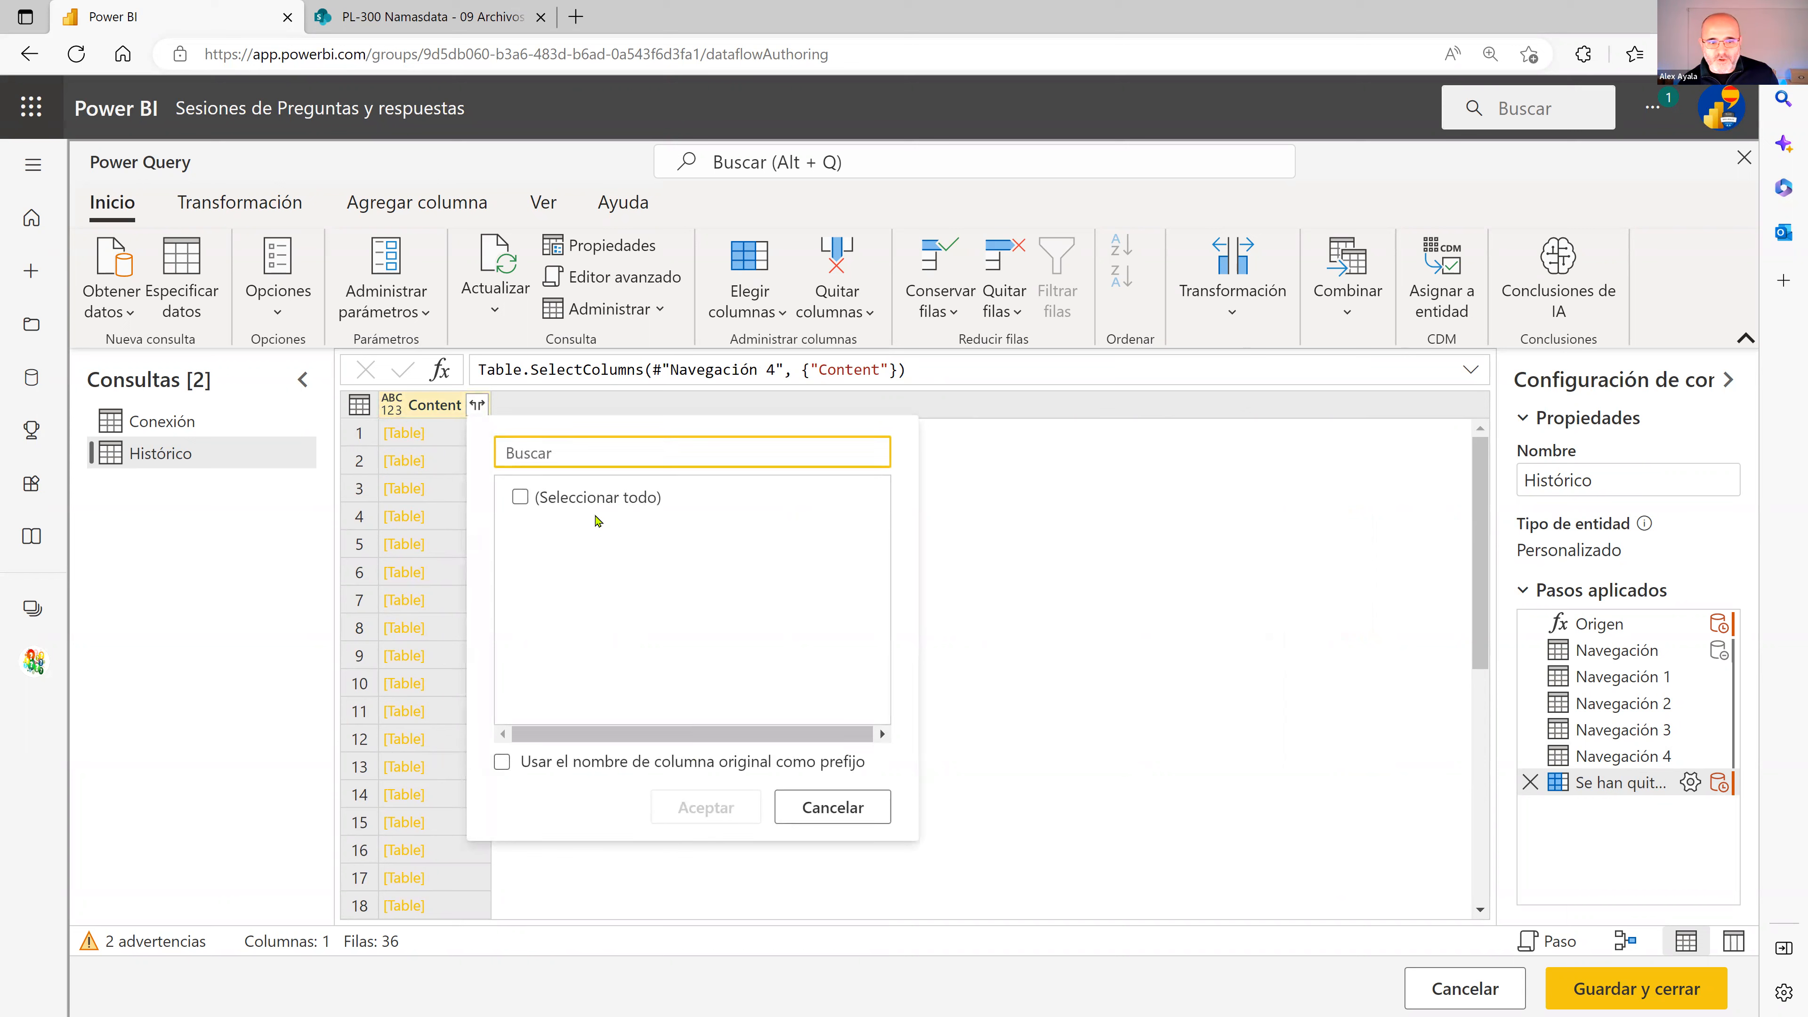
left_click(831, 807)
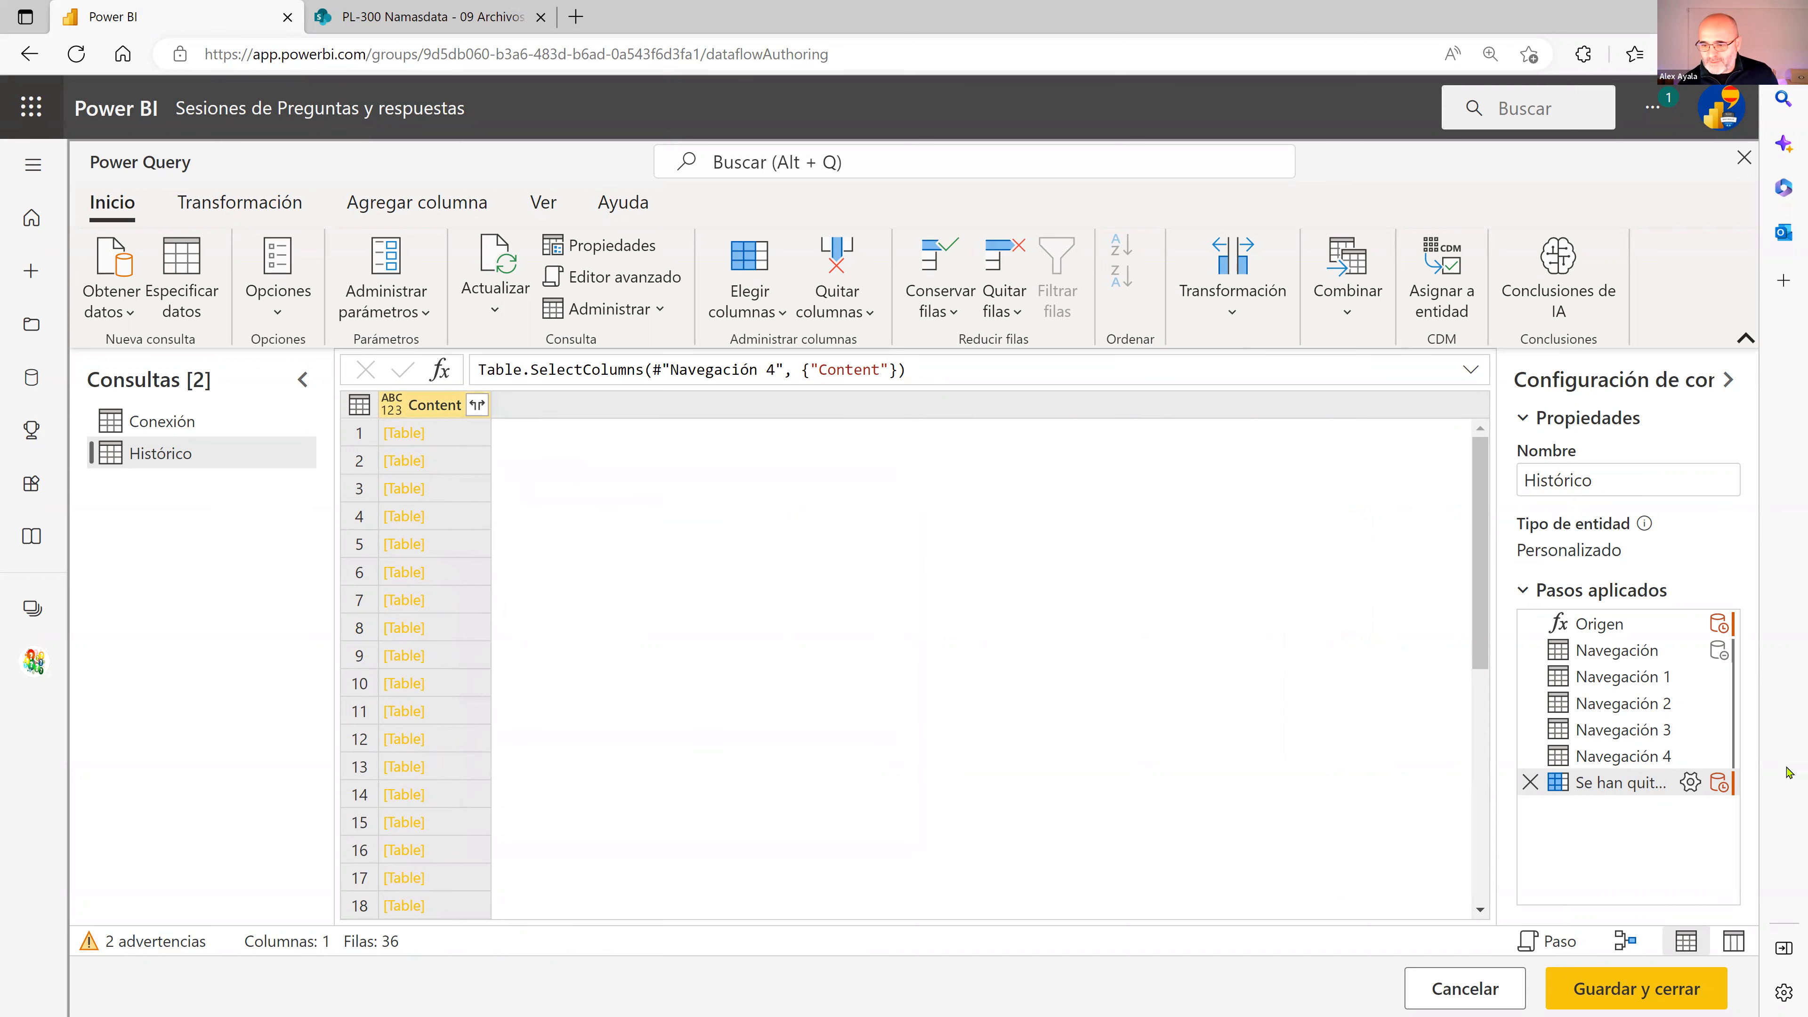
left_click(1527, 783)
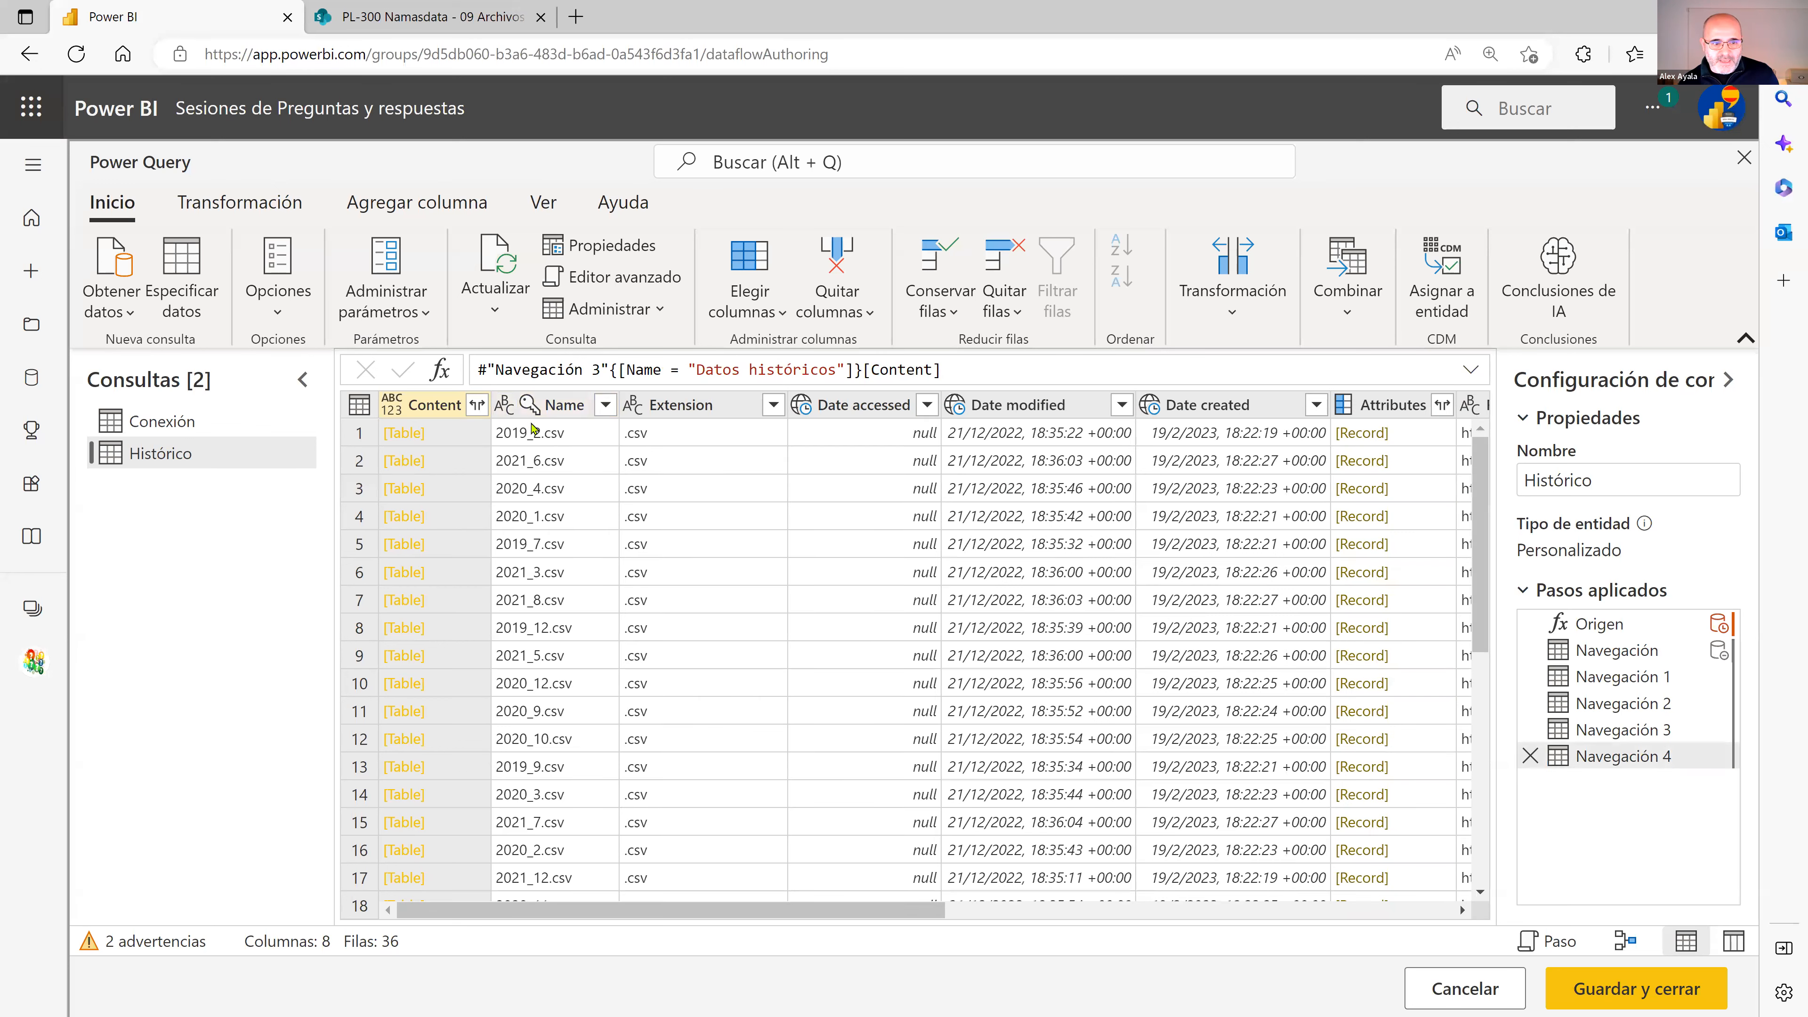
Try to expand the tables in the Content column of Histórico
left_click(448, 433)
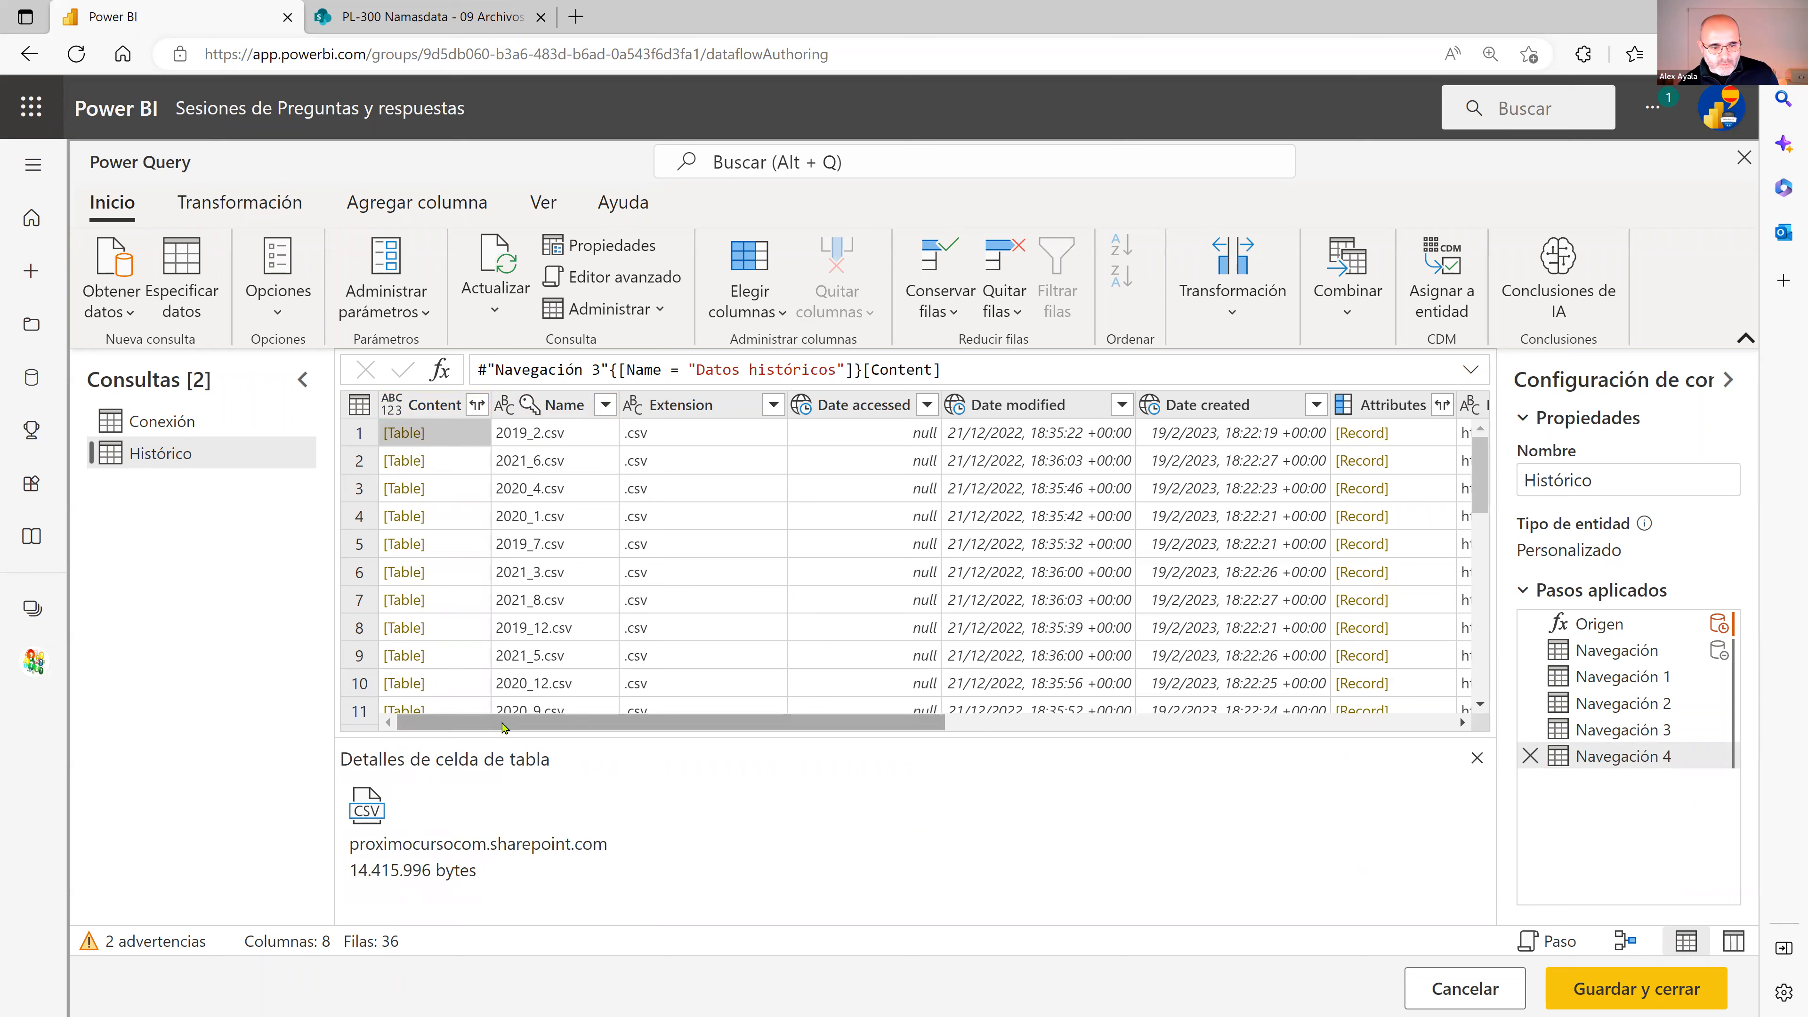
left_click(477, 406)
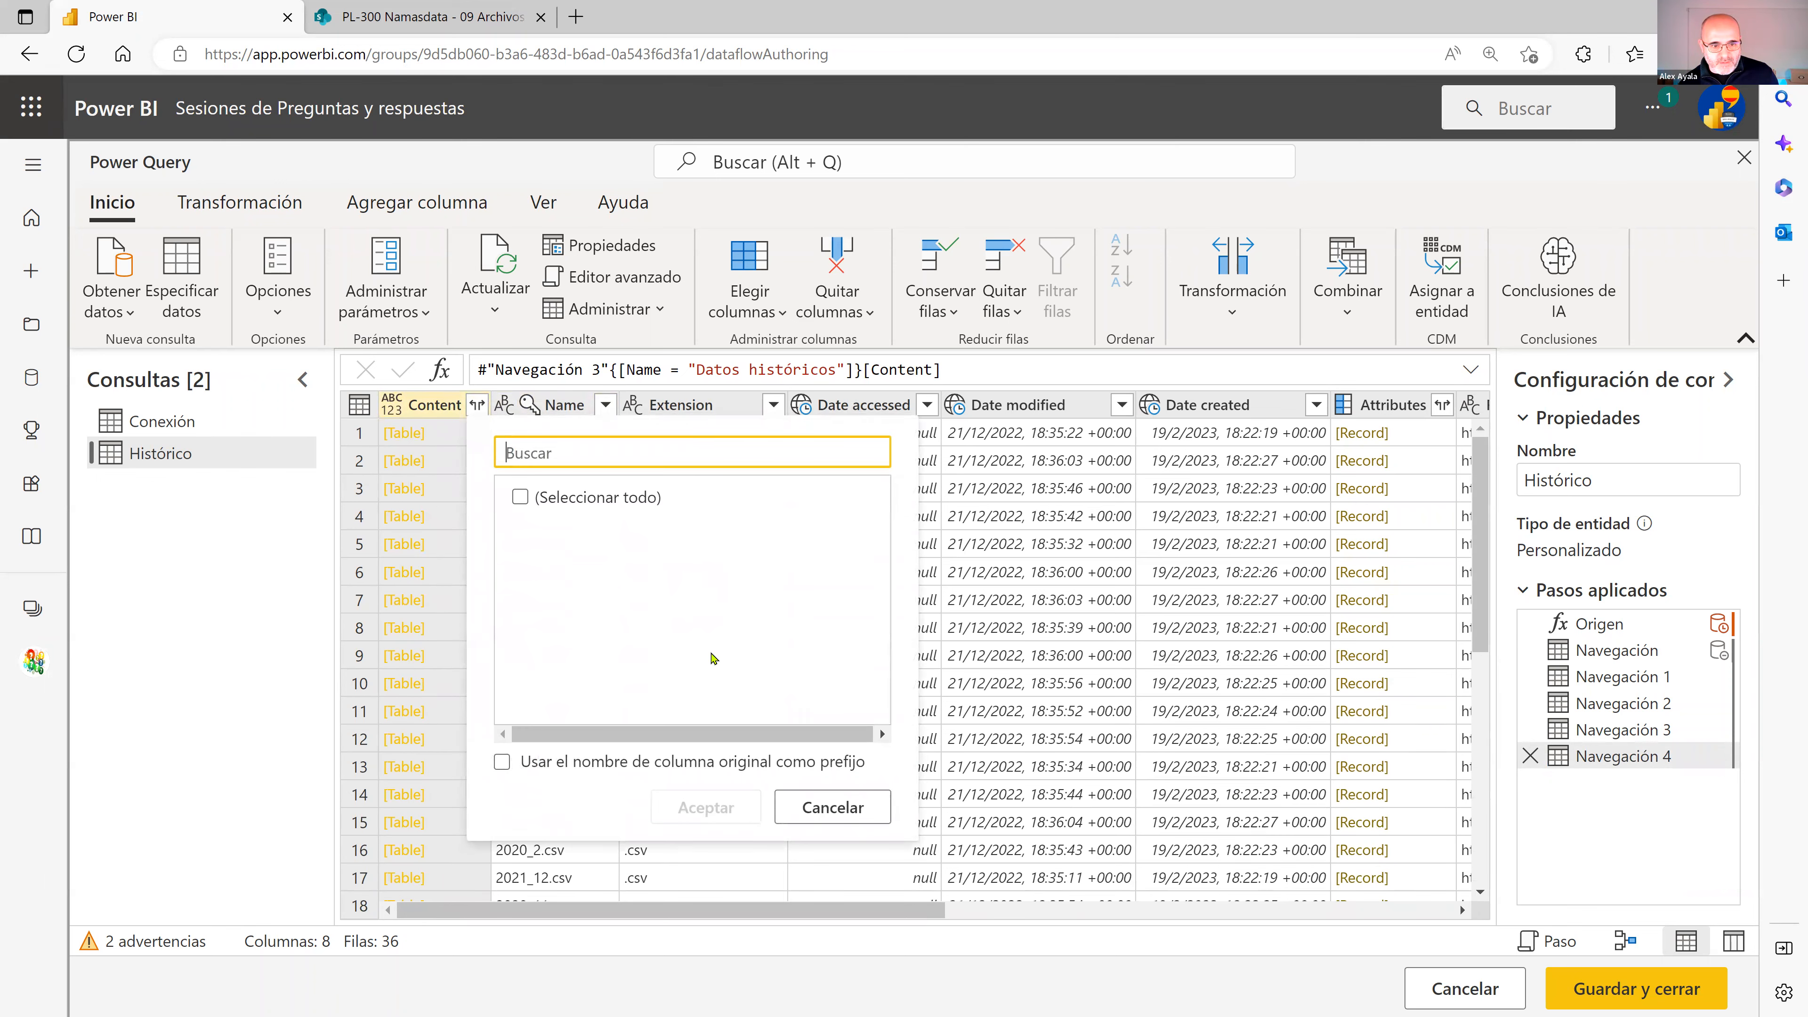
left_click(831, 813)
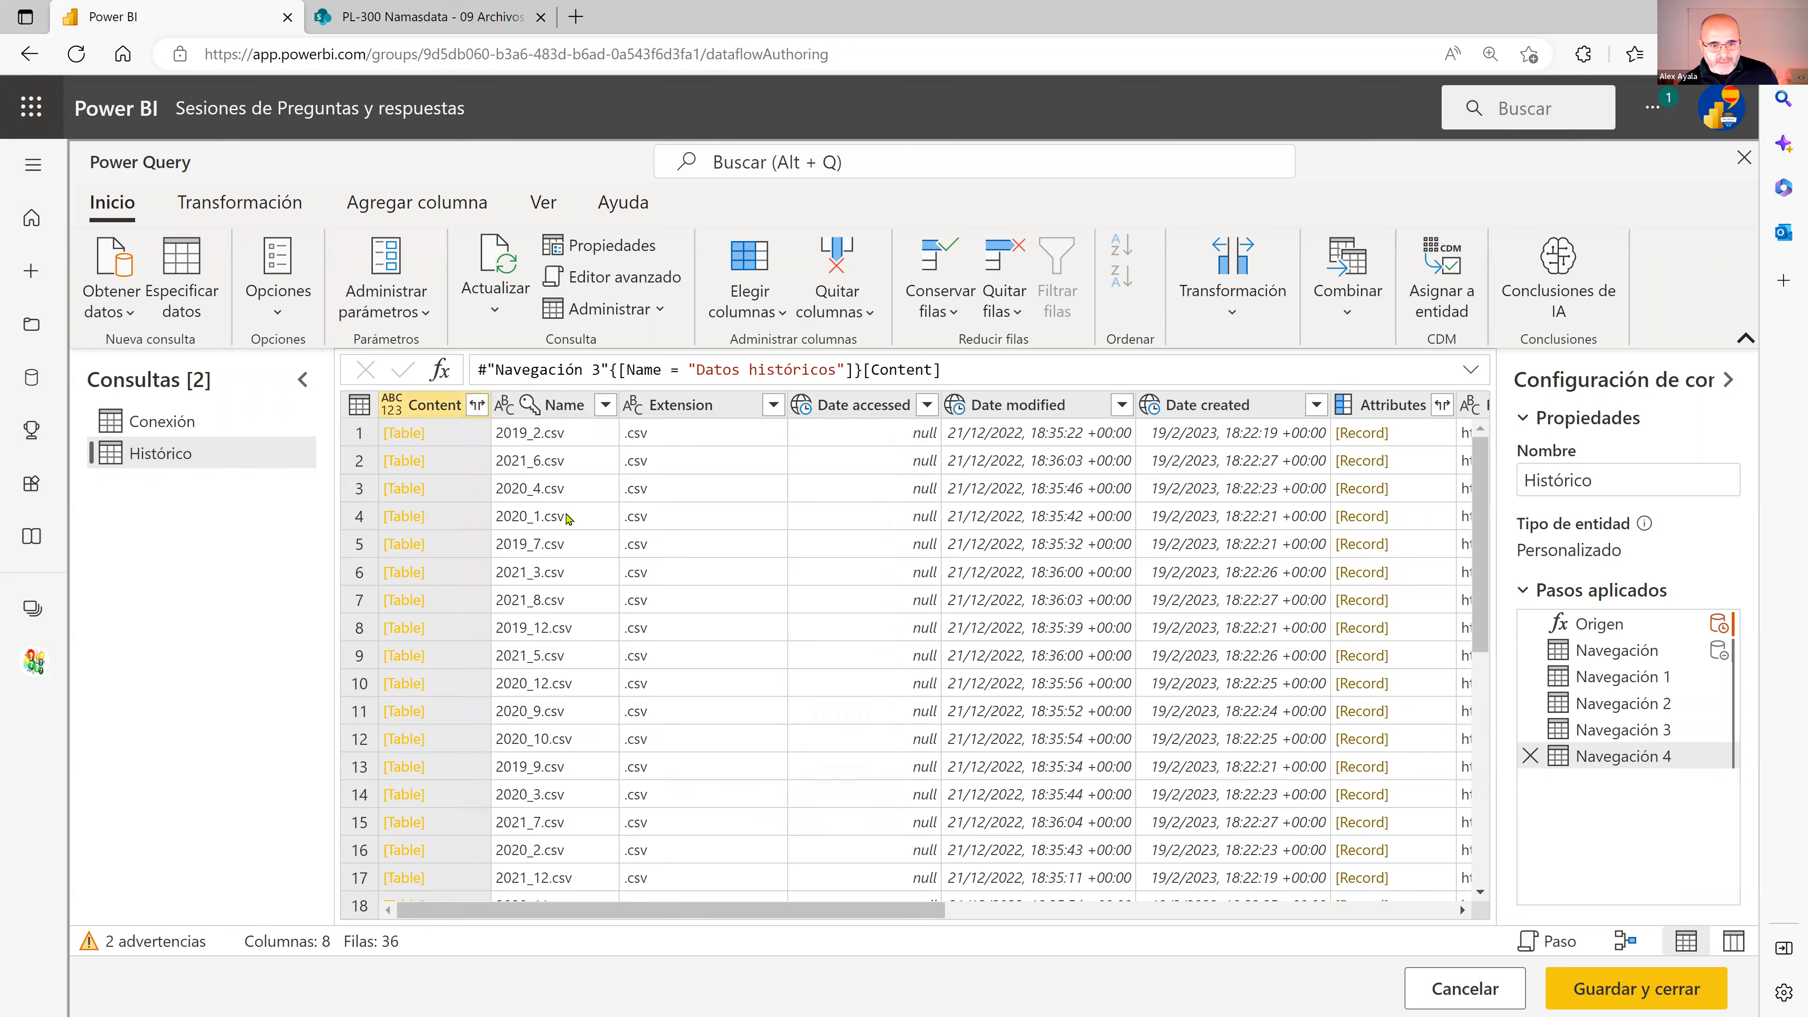
scroll(584, 572, "down", 3)
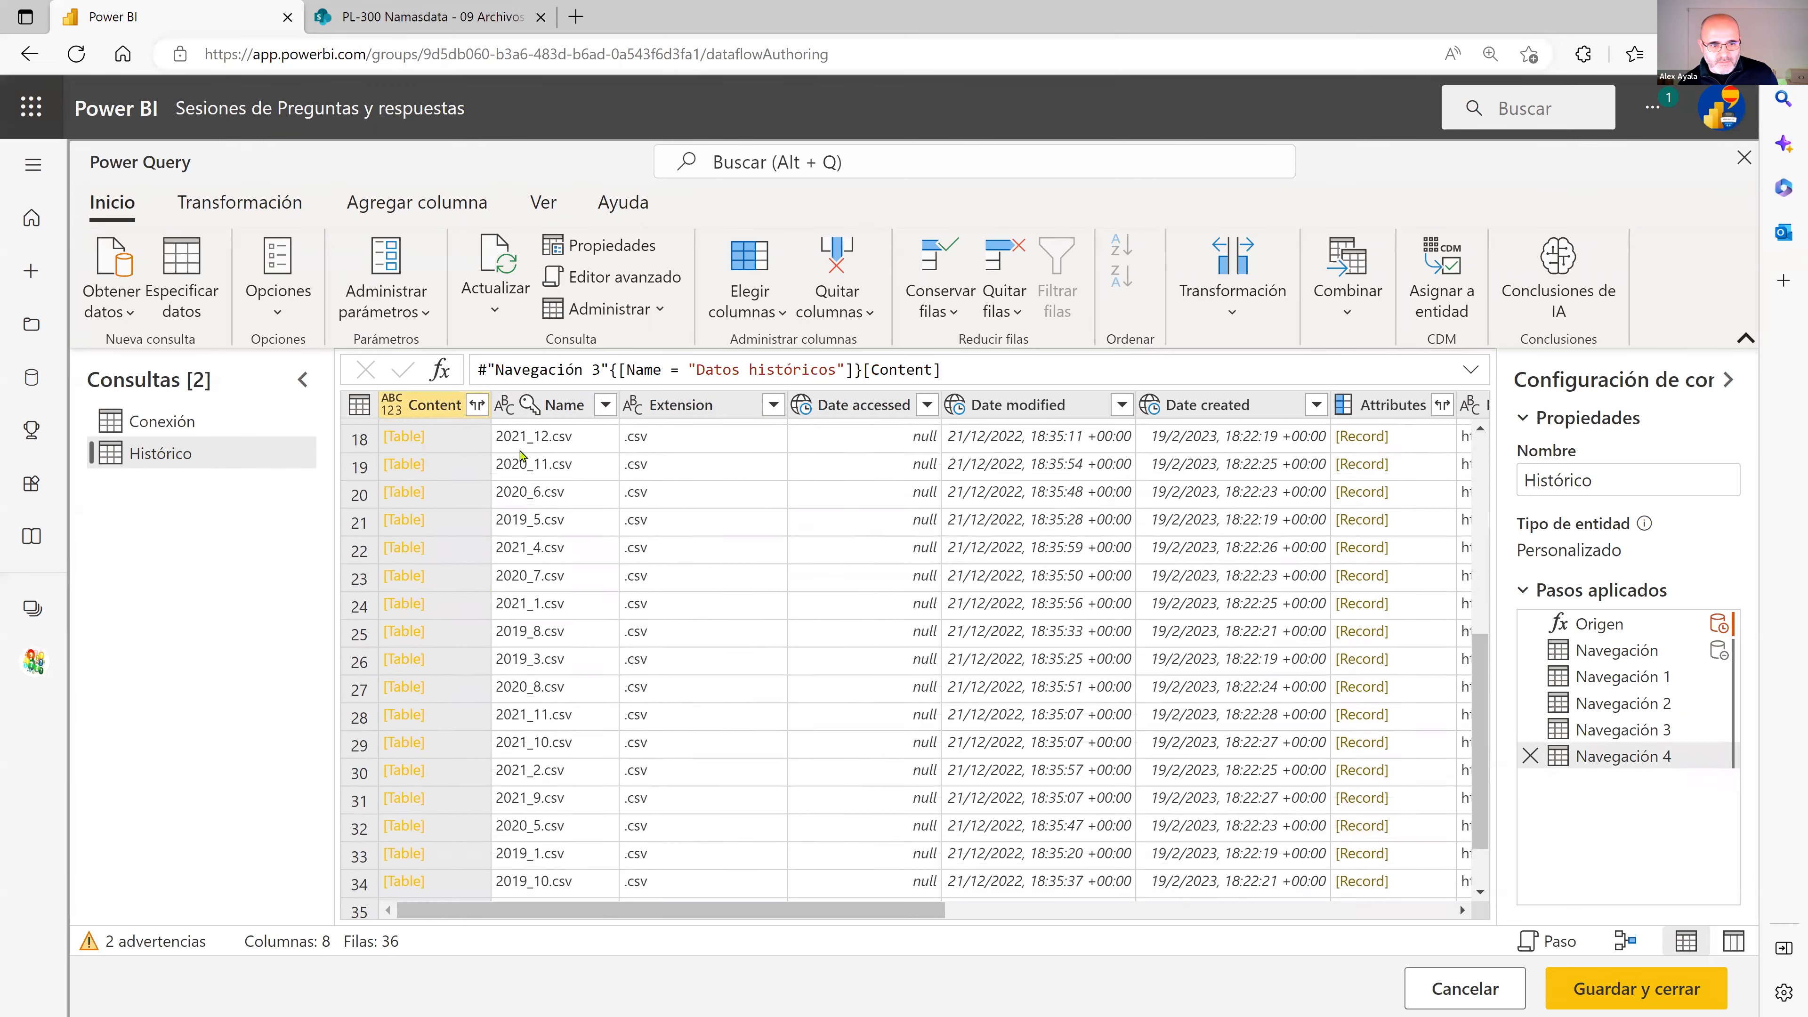
left_click(476, 405)
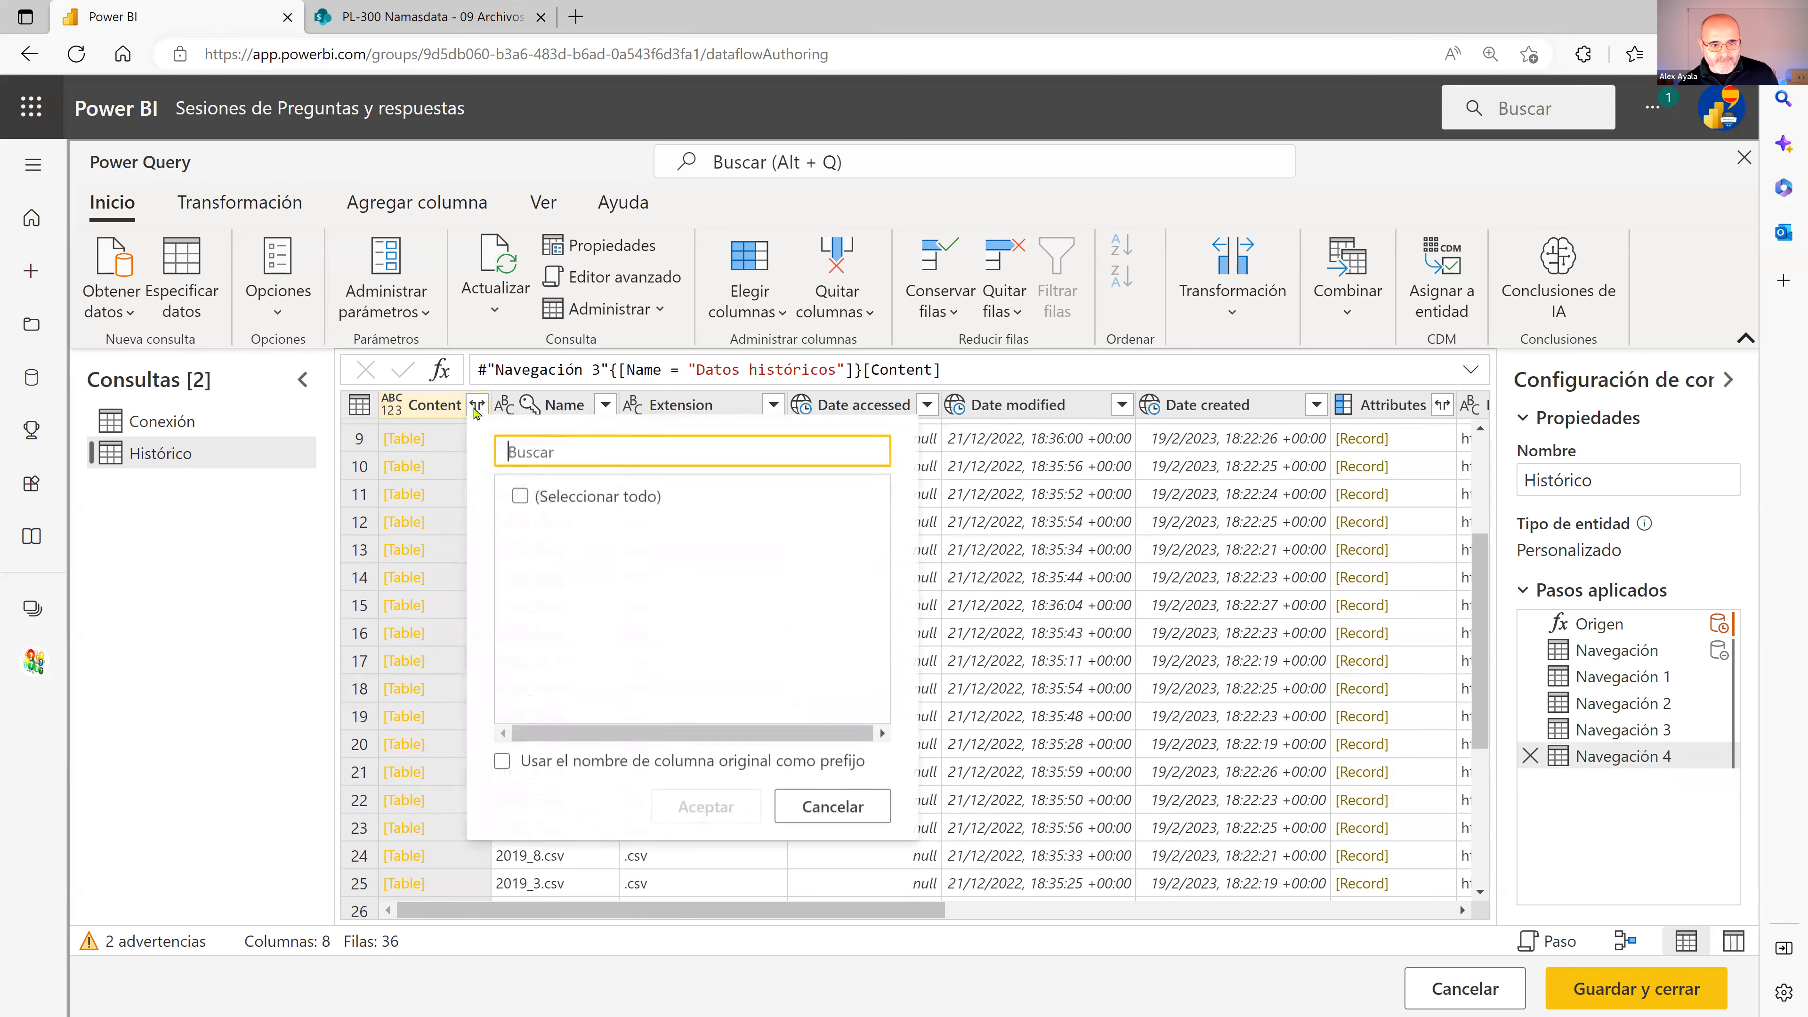
left_click(204, 547)
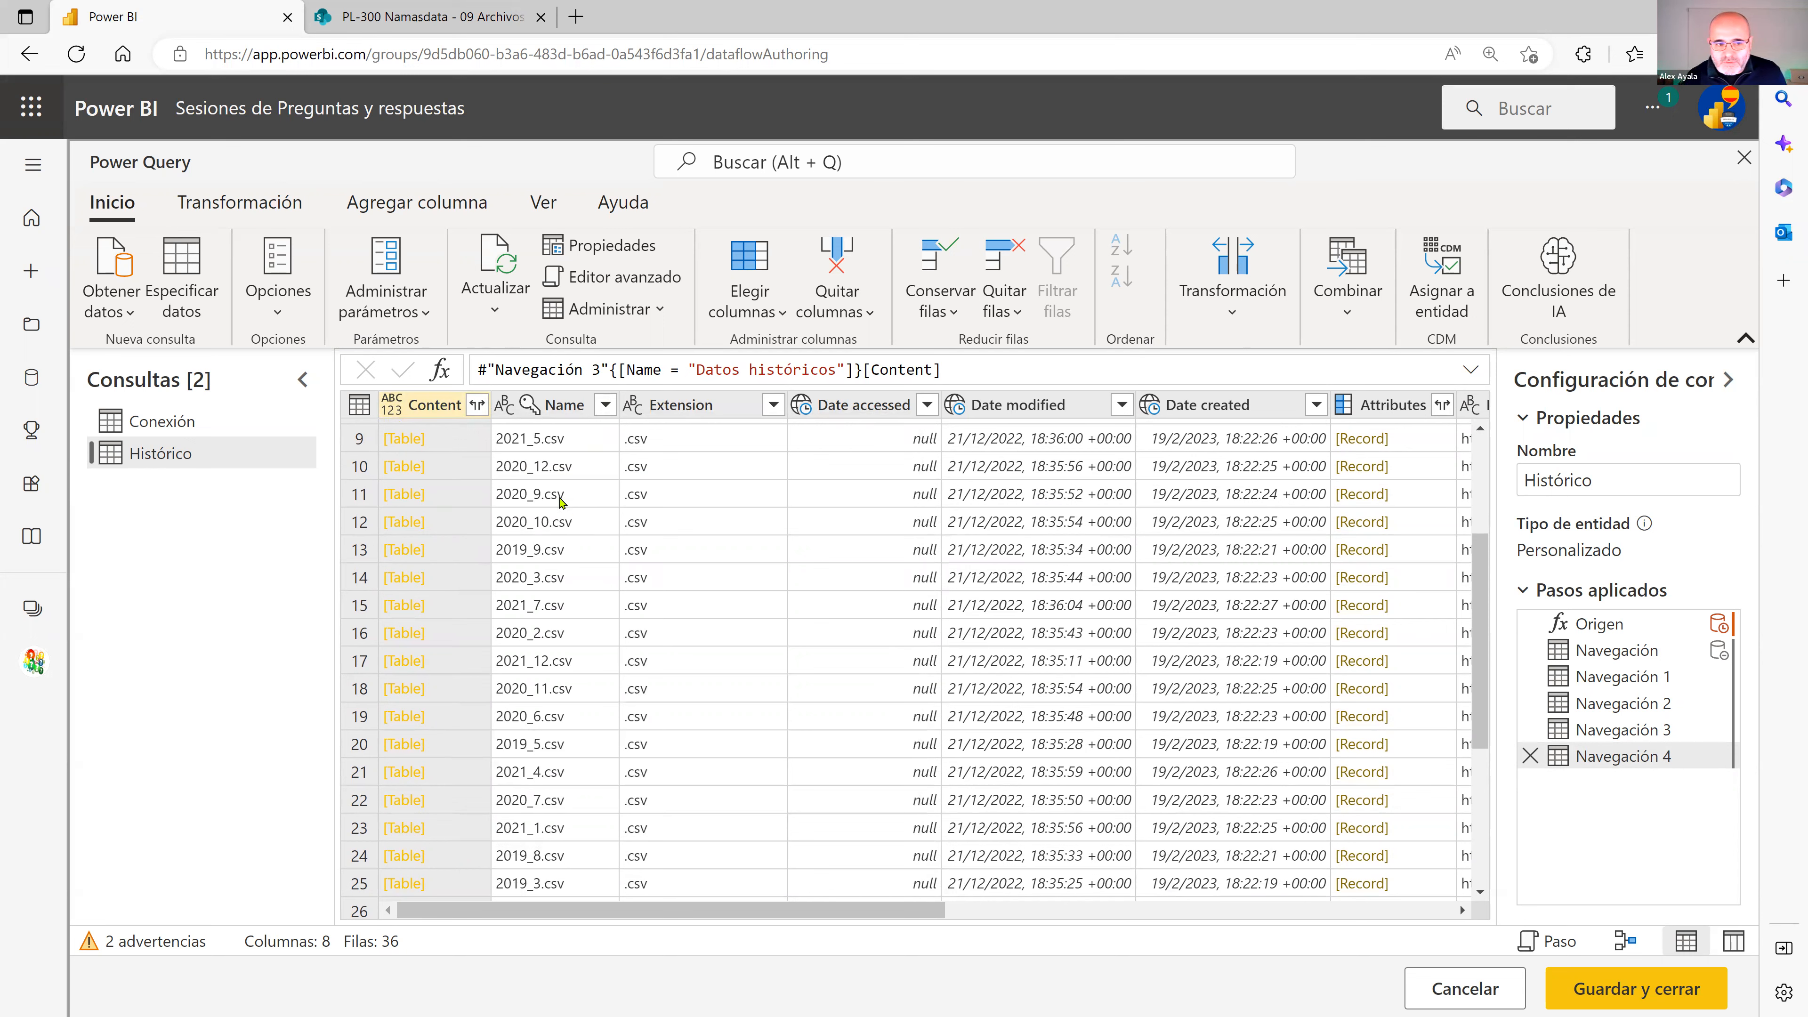
Open the 2021_5.csv table from the Content column and look through its sales rows
left_click(425, 440)
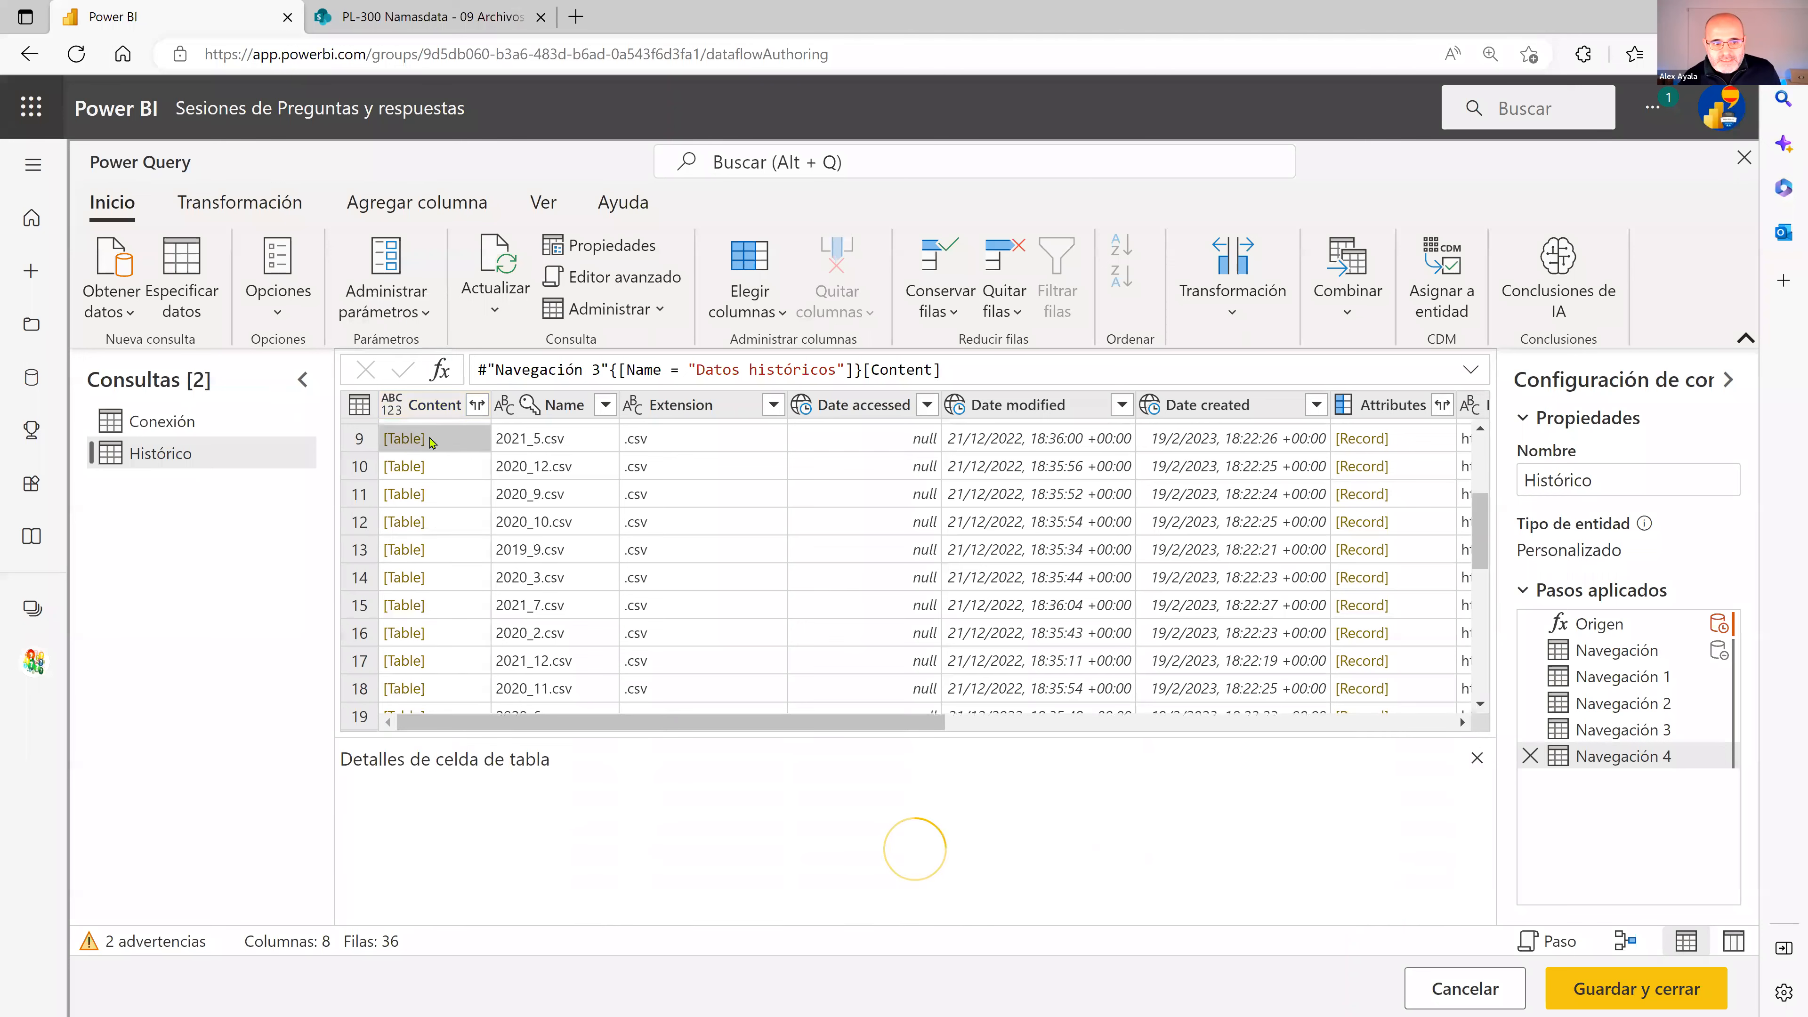
left_click(403, 440)
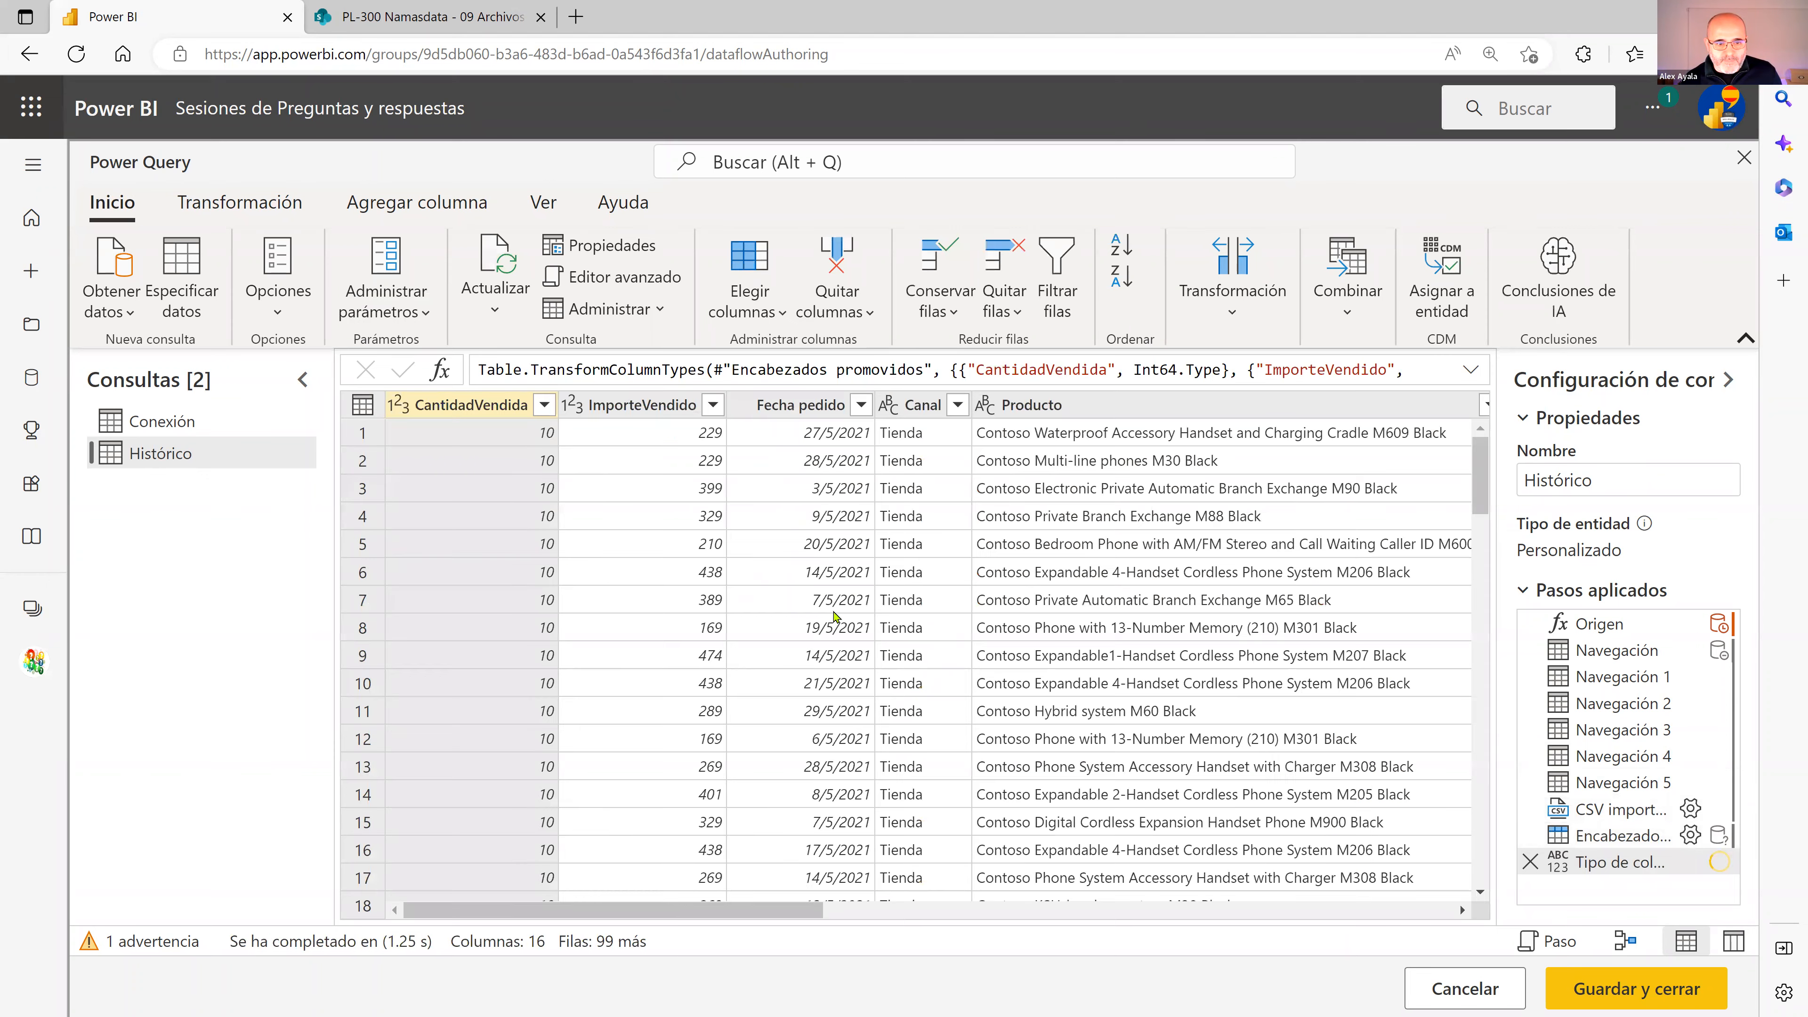
scroll(806, 608, "down", 12)
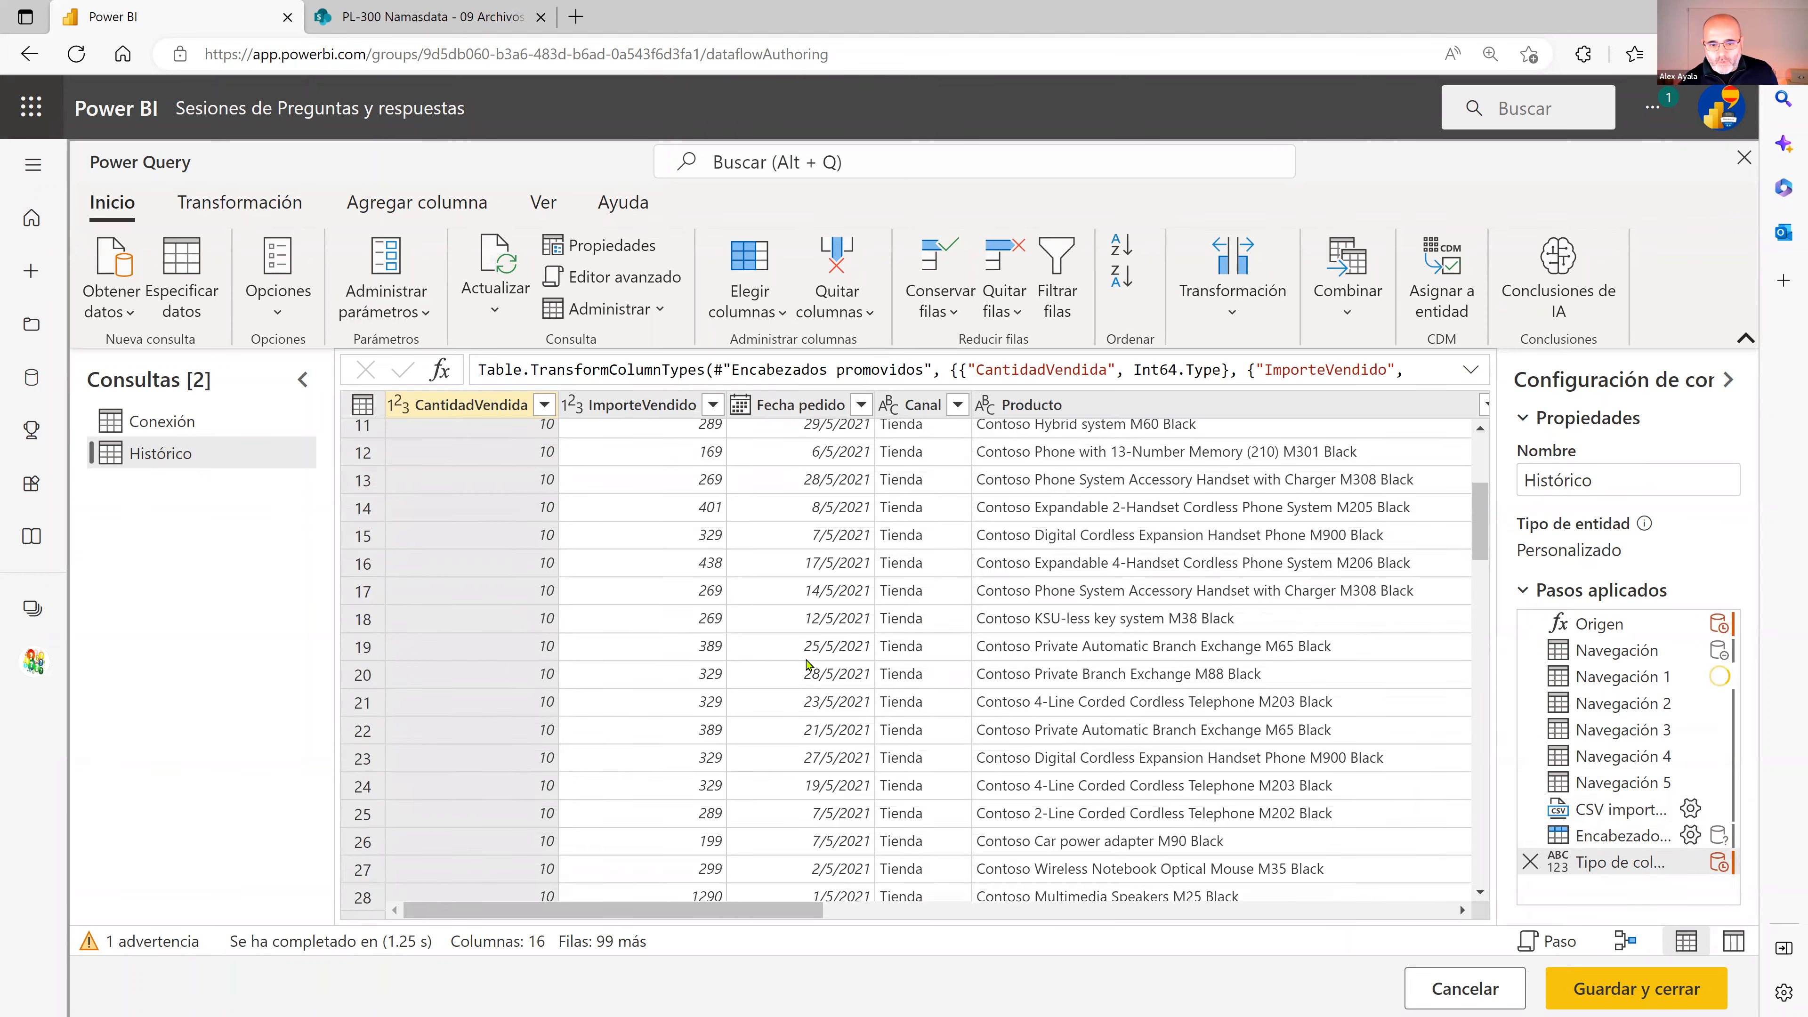
Delete the steps after Navegación 4 in Histórico and try to expand the Content column again
left_click(1530, 861)
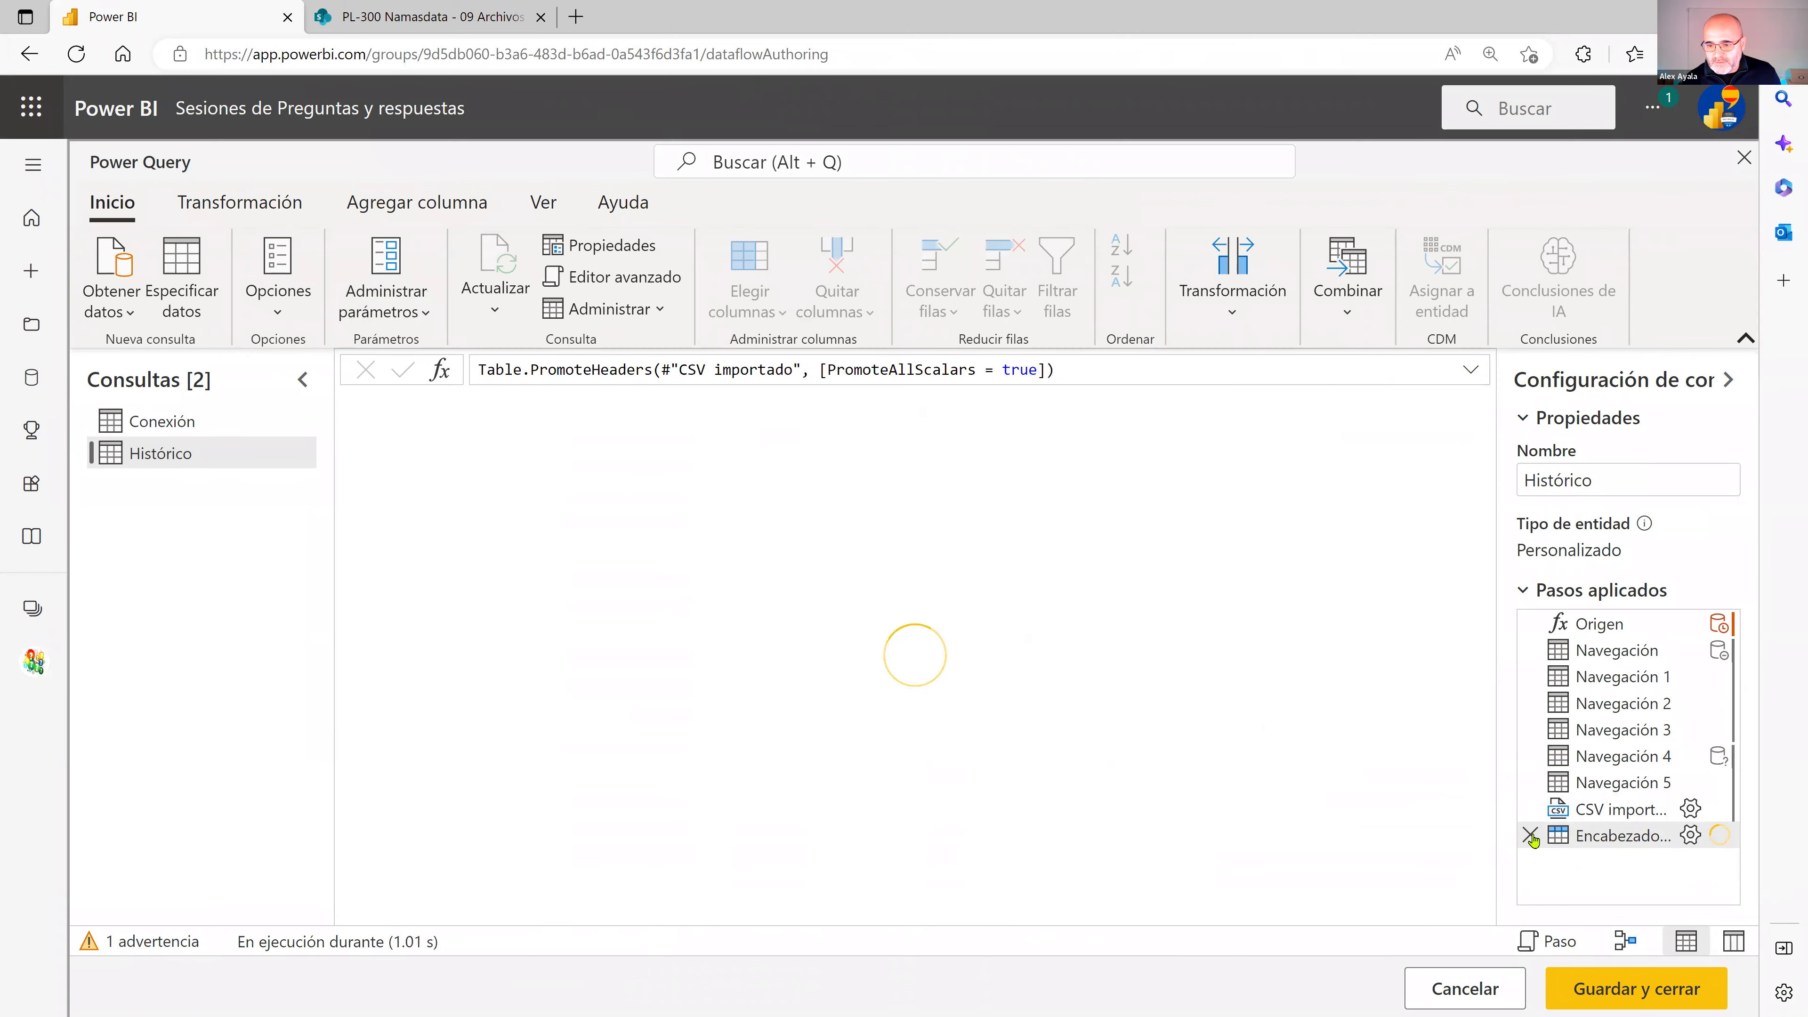
left_click(1530, 835)
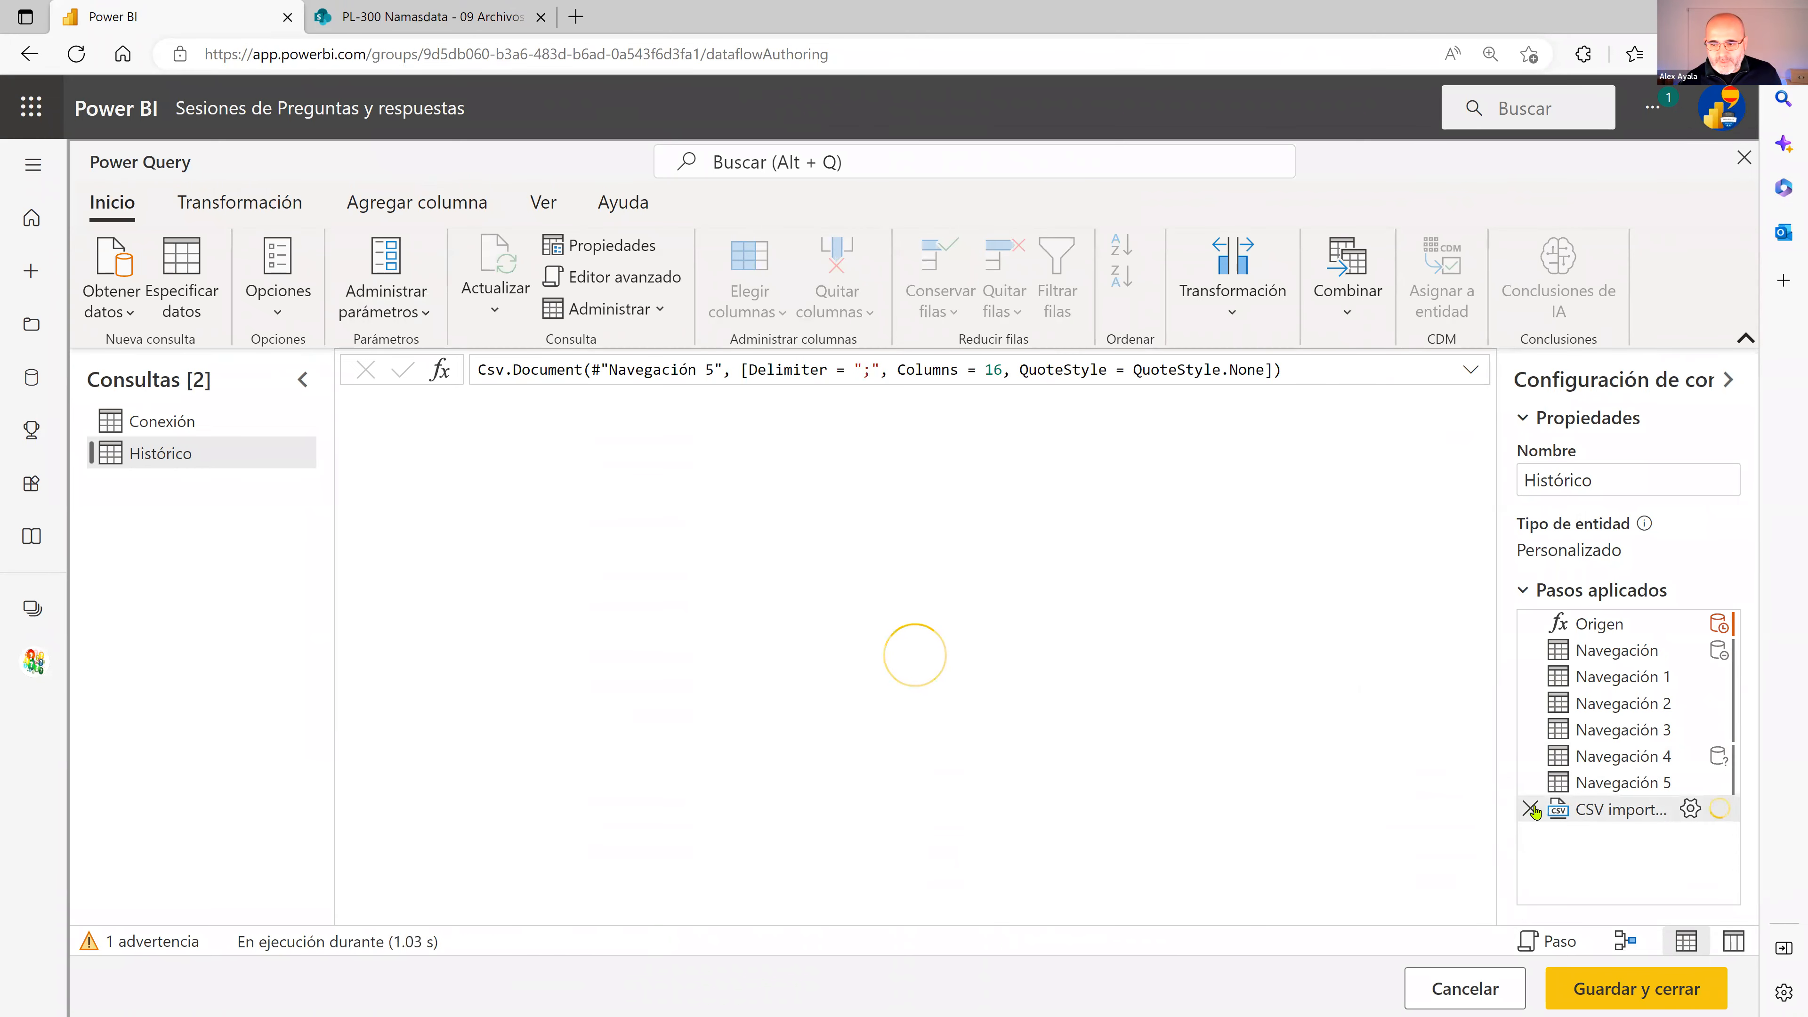
left_click(1530, 810)
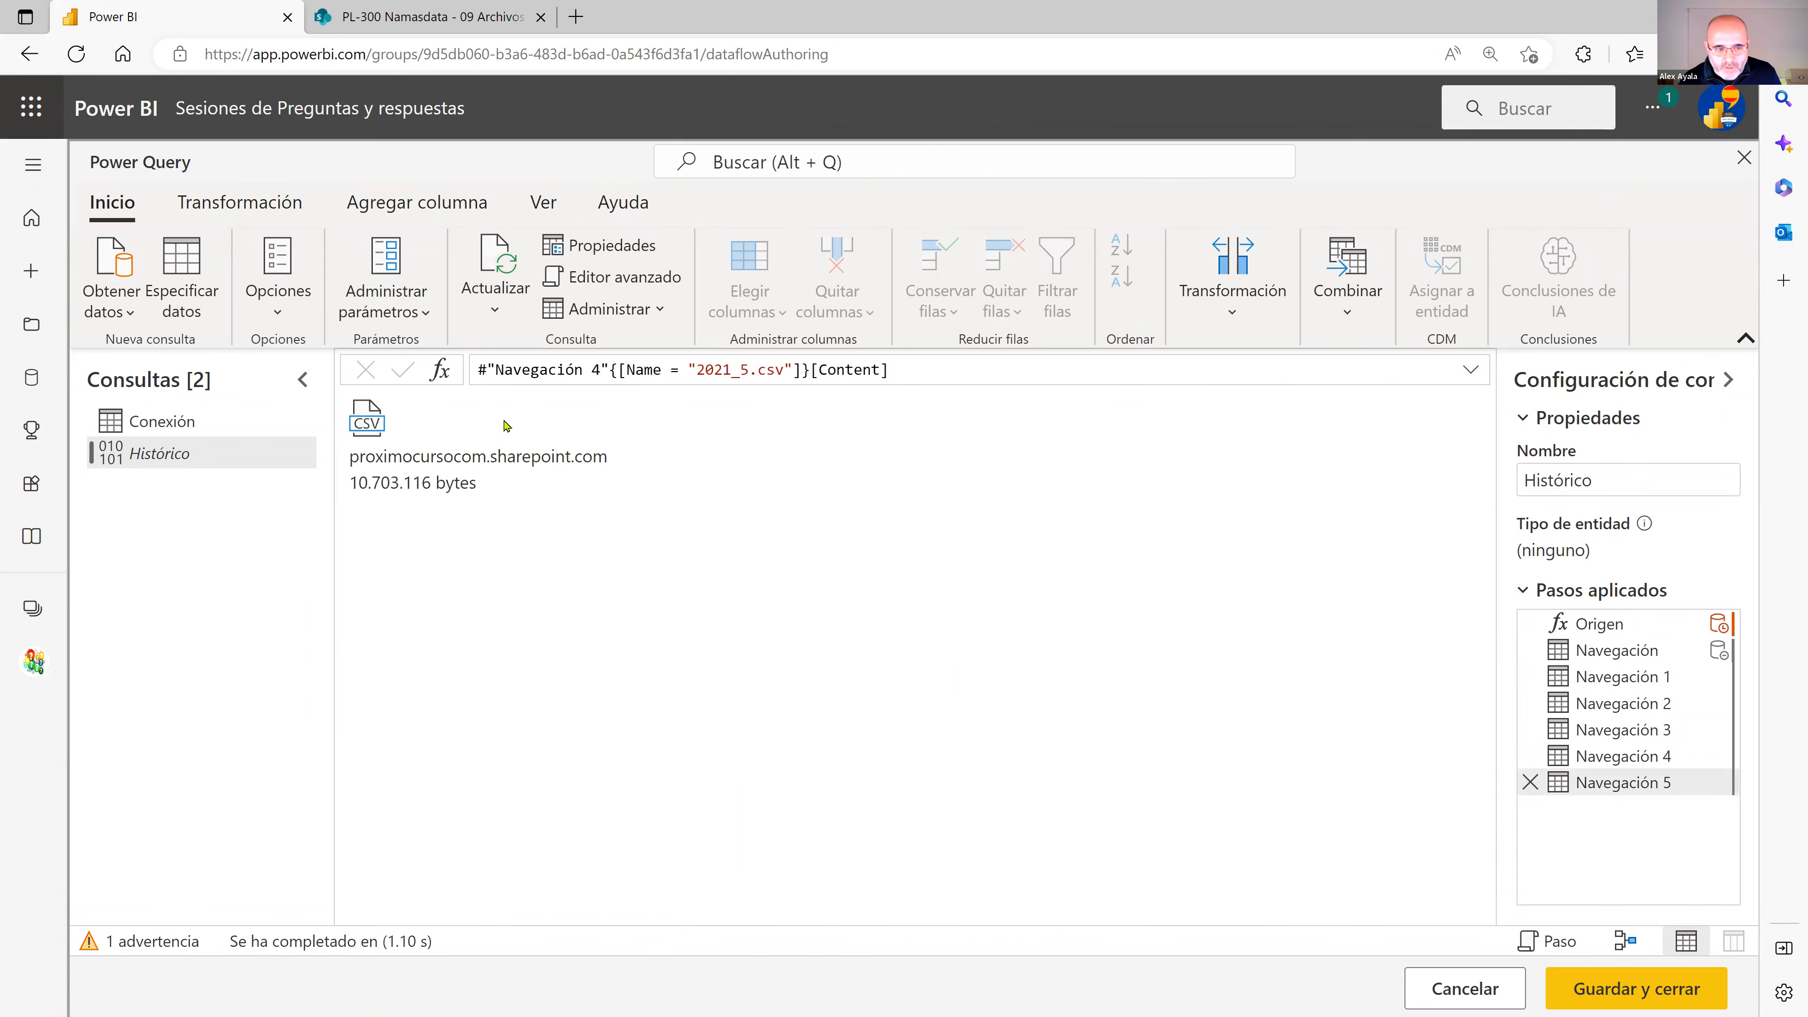
left_click(1530, 782)
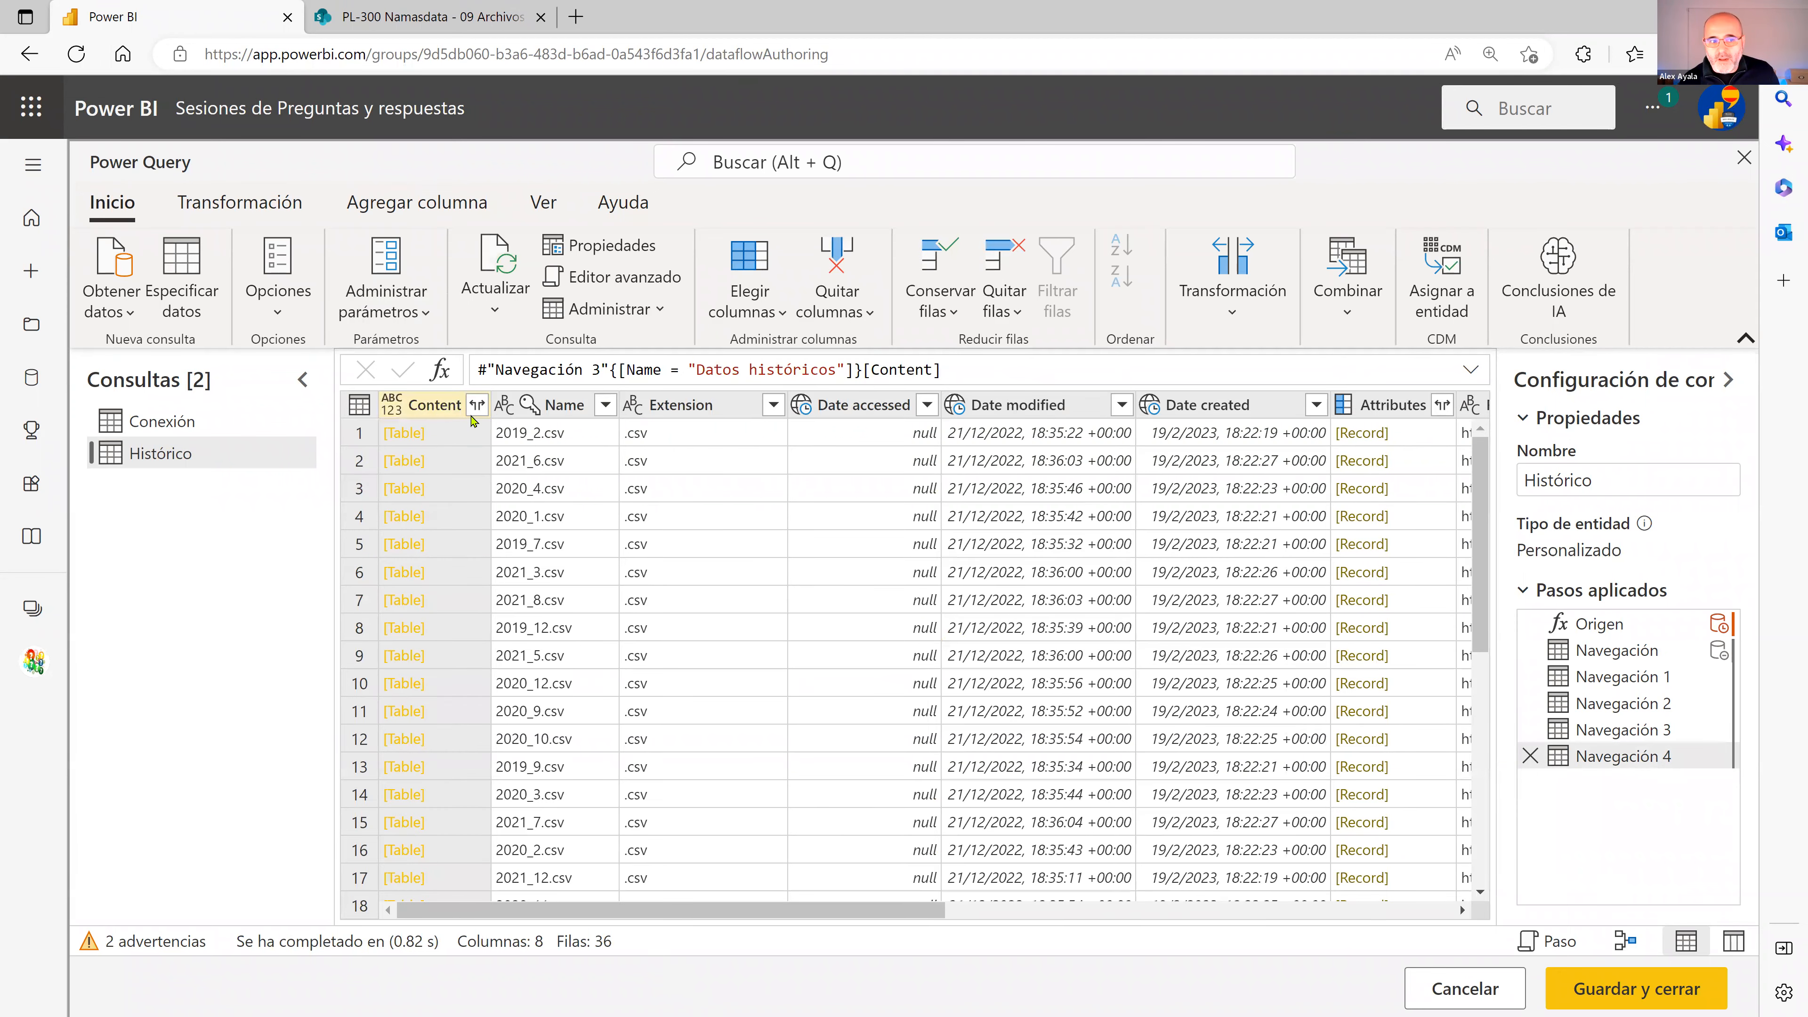
left_click(477, 405)
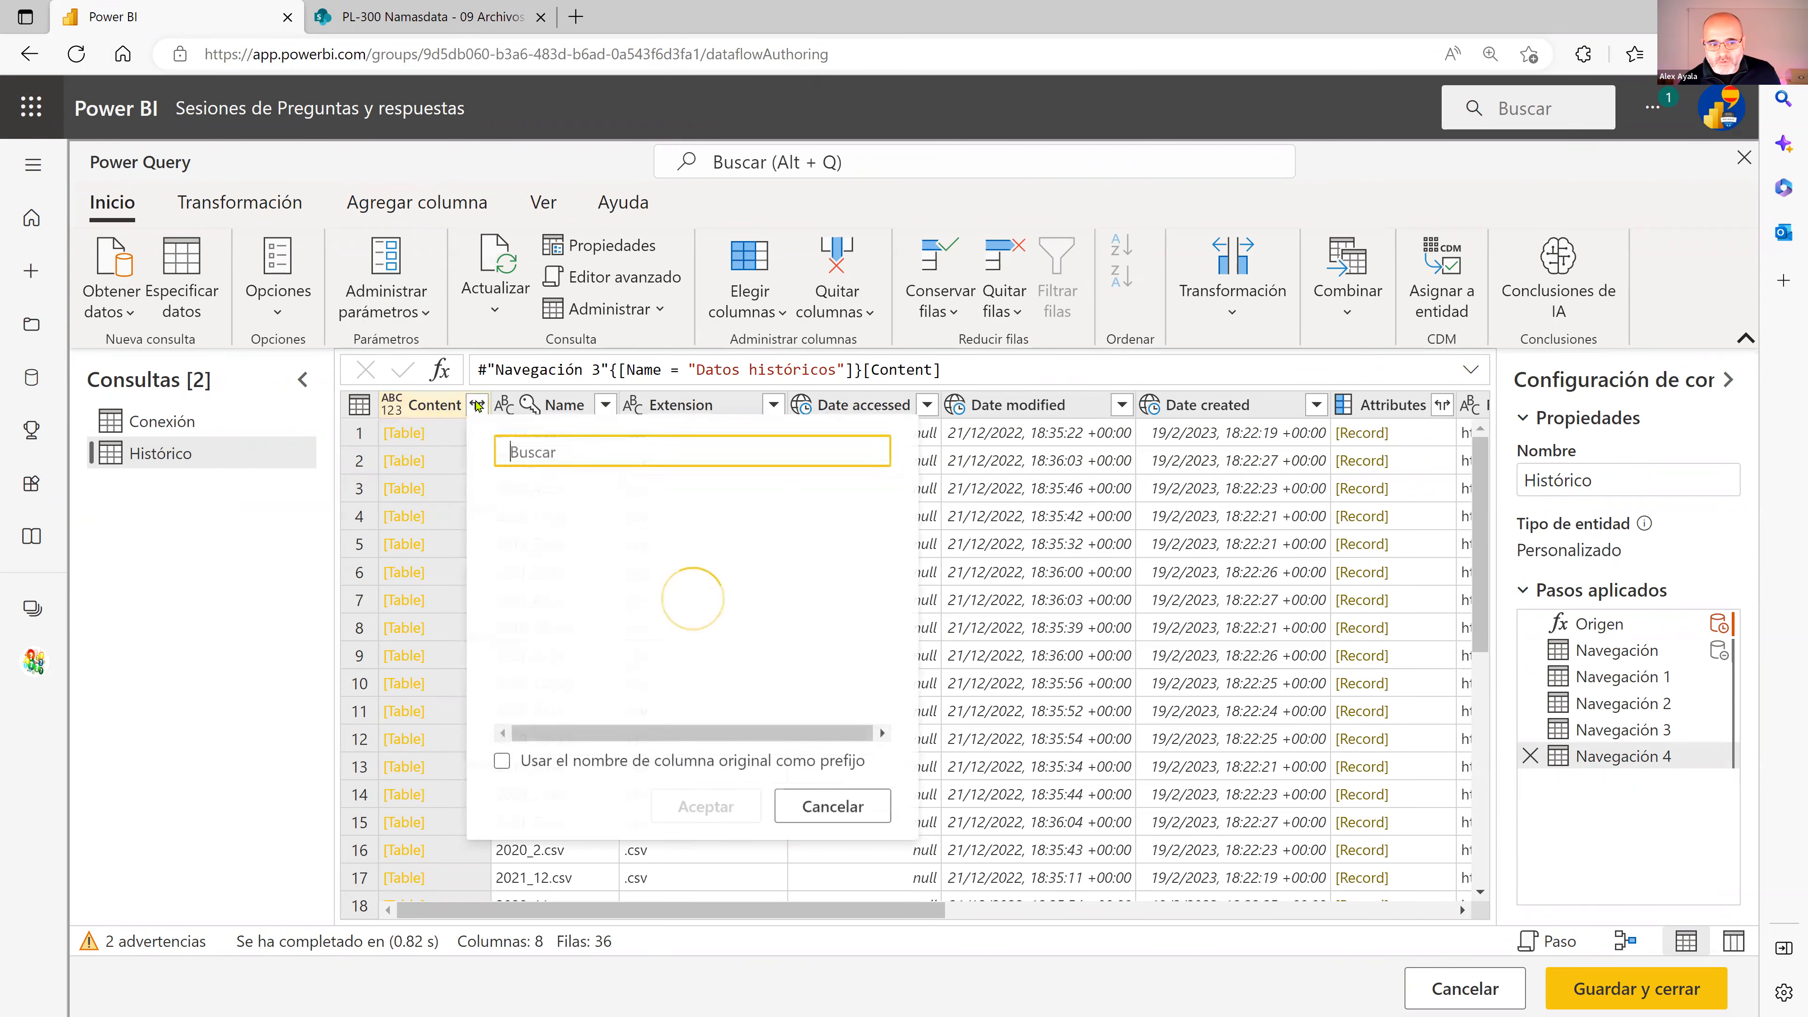
left_click(846, 807)
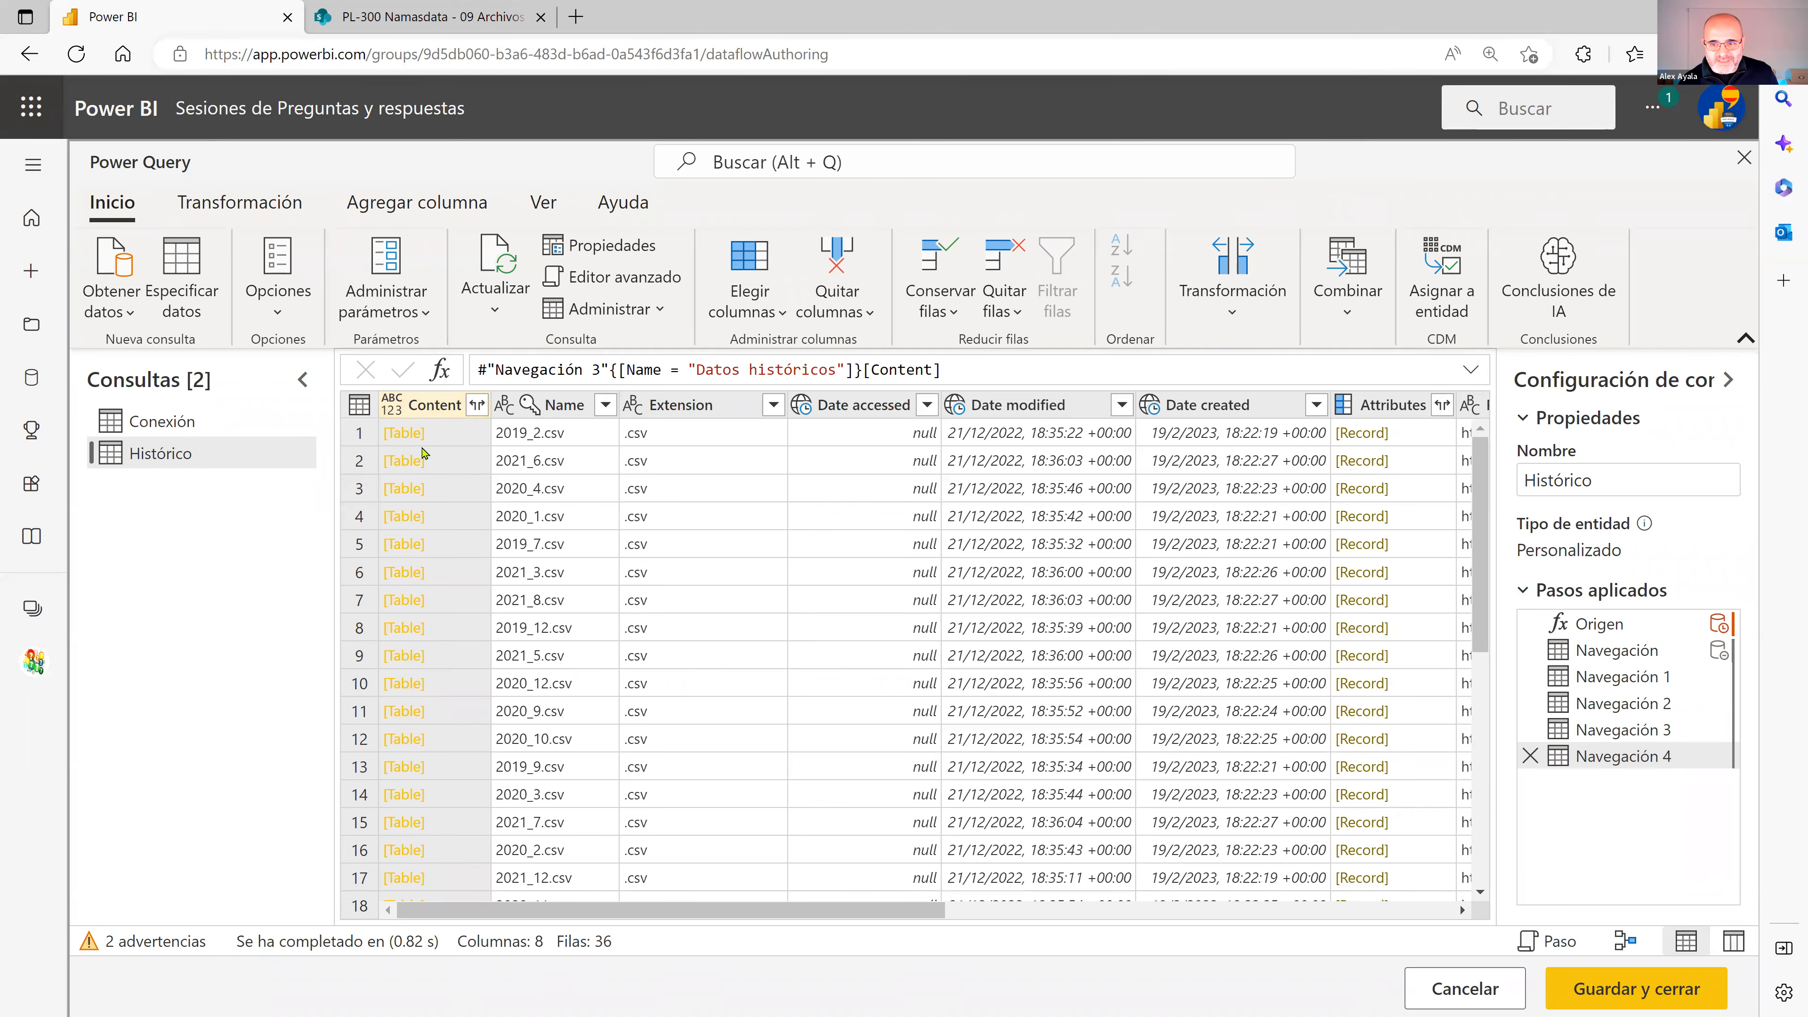
Disable loading of the Conexión query and return to the Histórico query
left_click(170, 426)
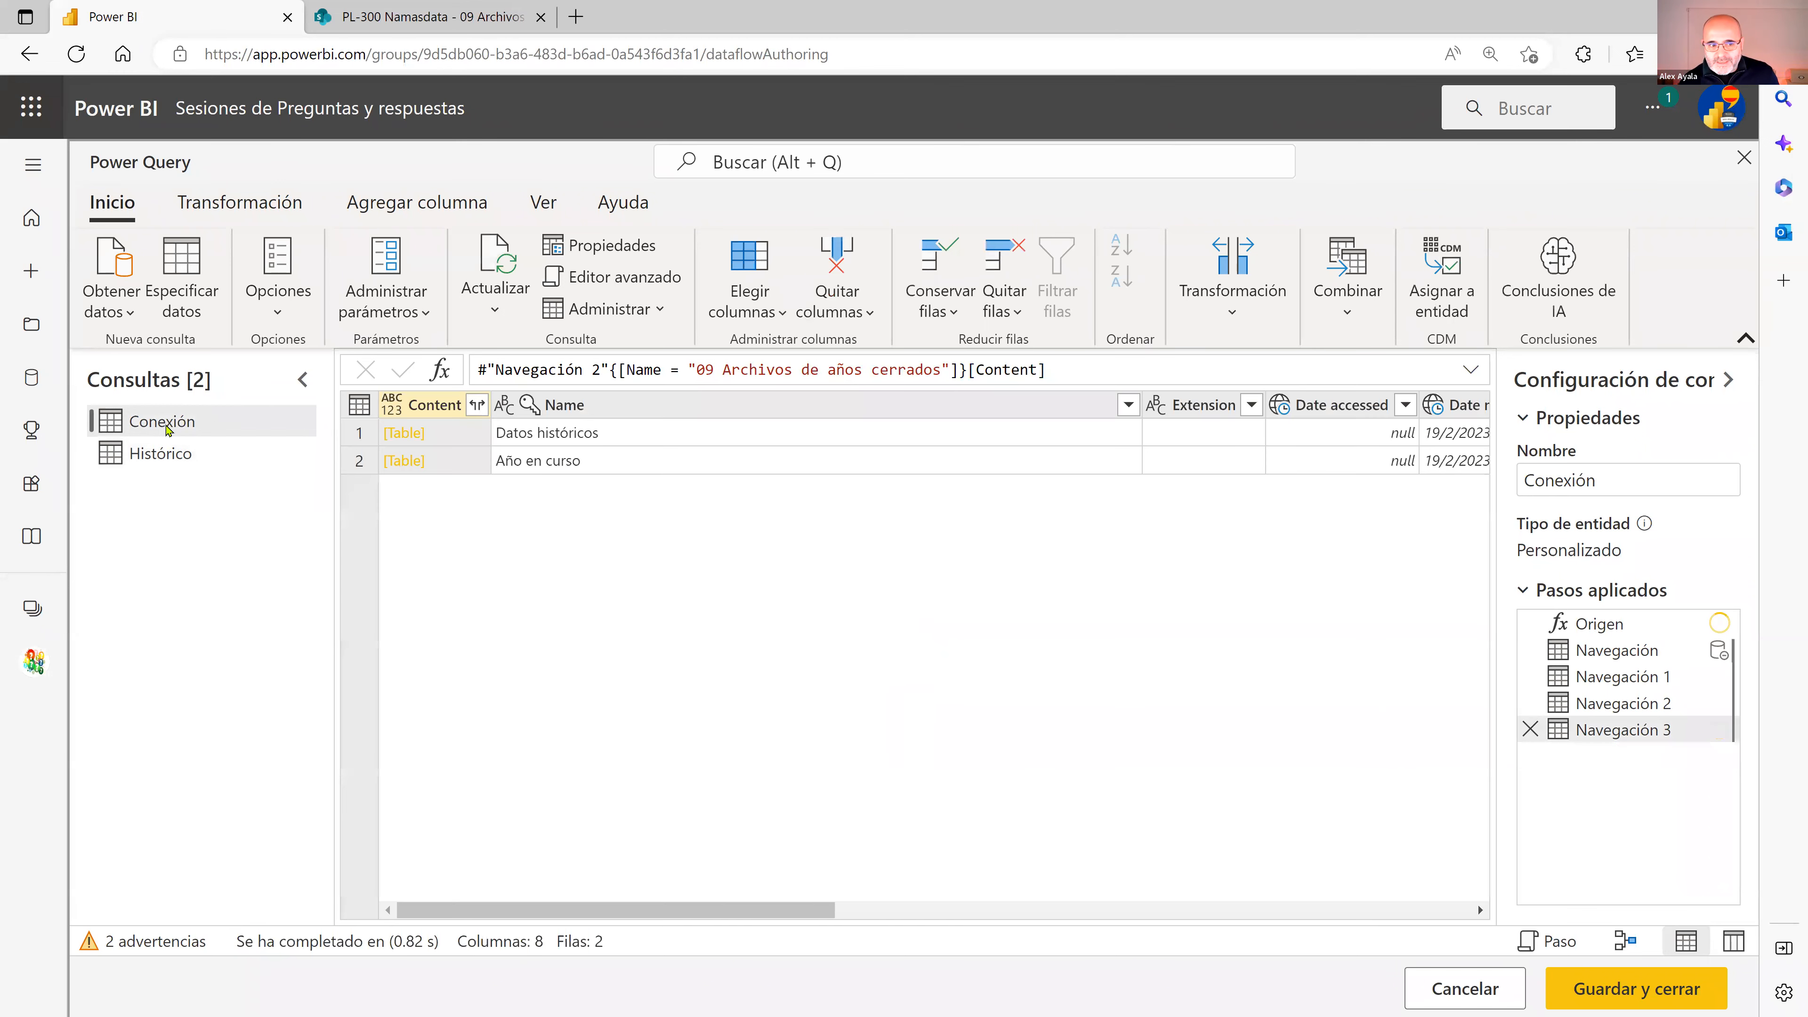
right_click(168, 427)
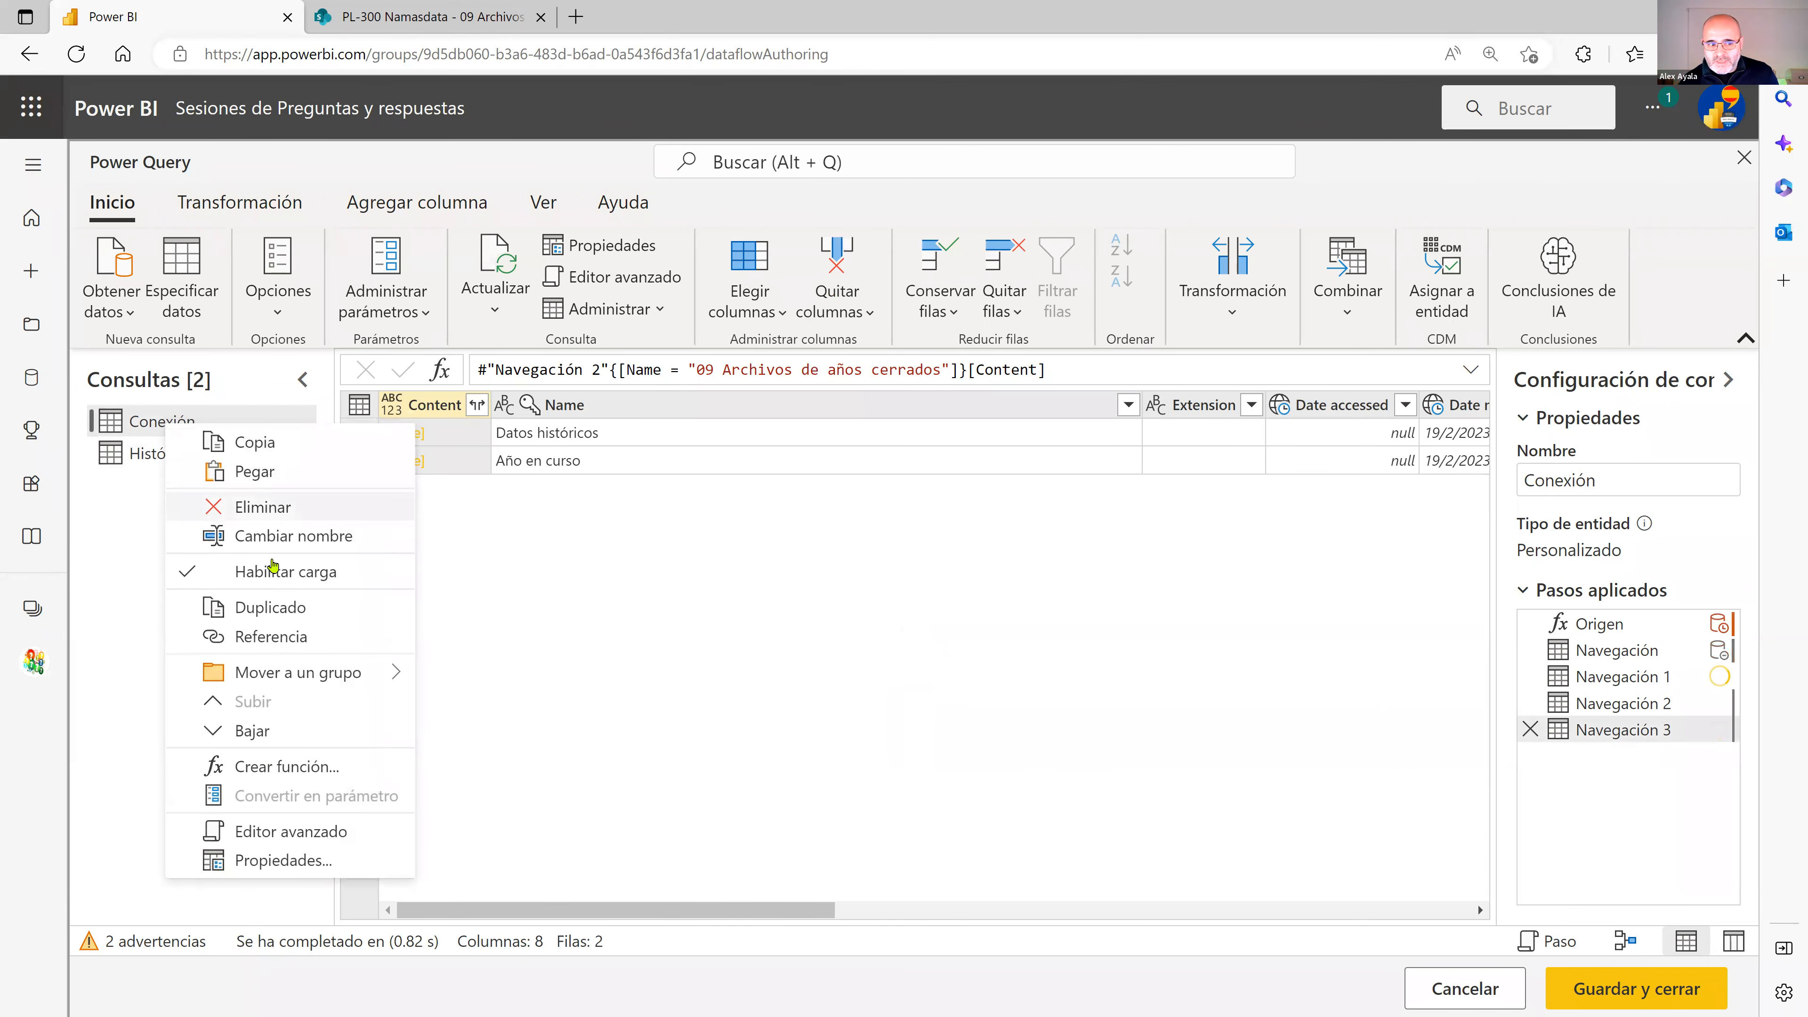
left_click(224, 576)
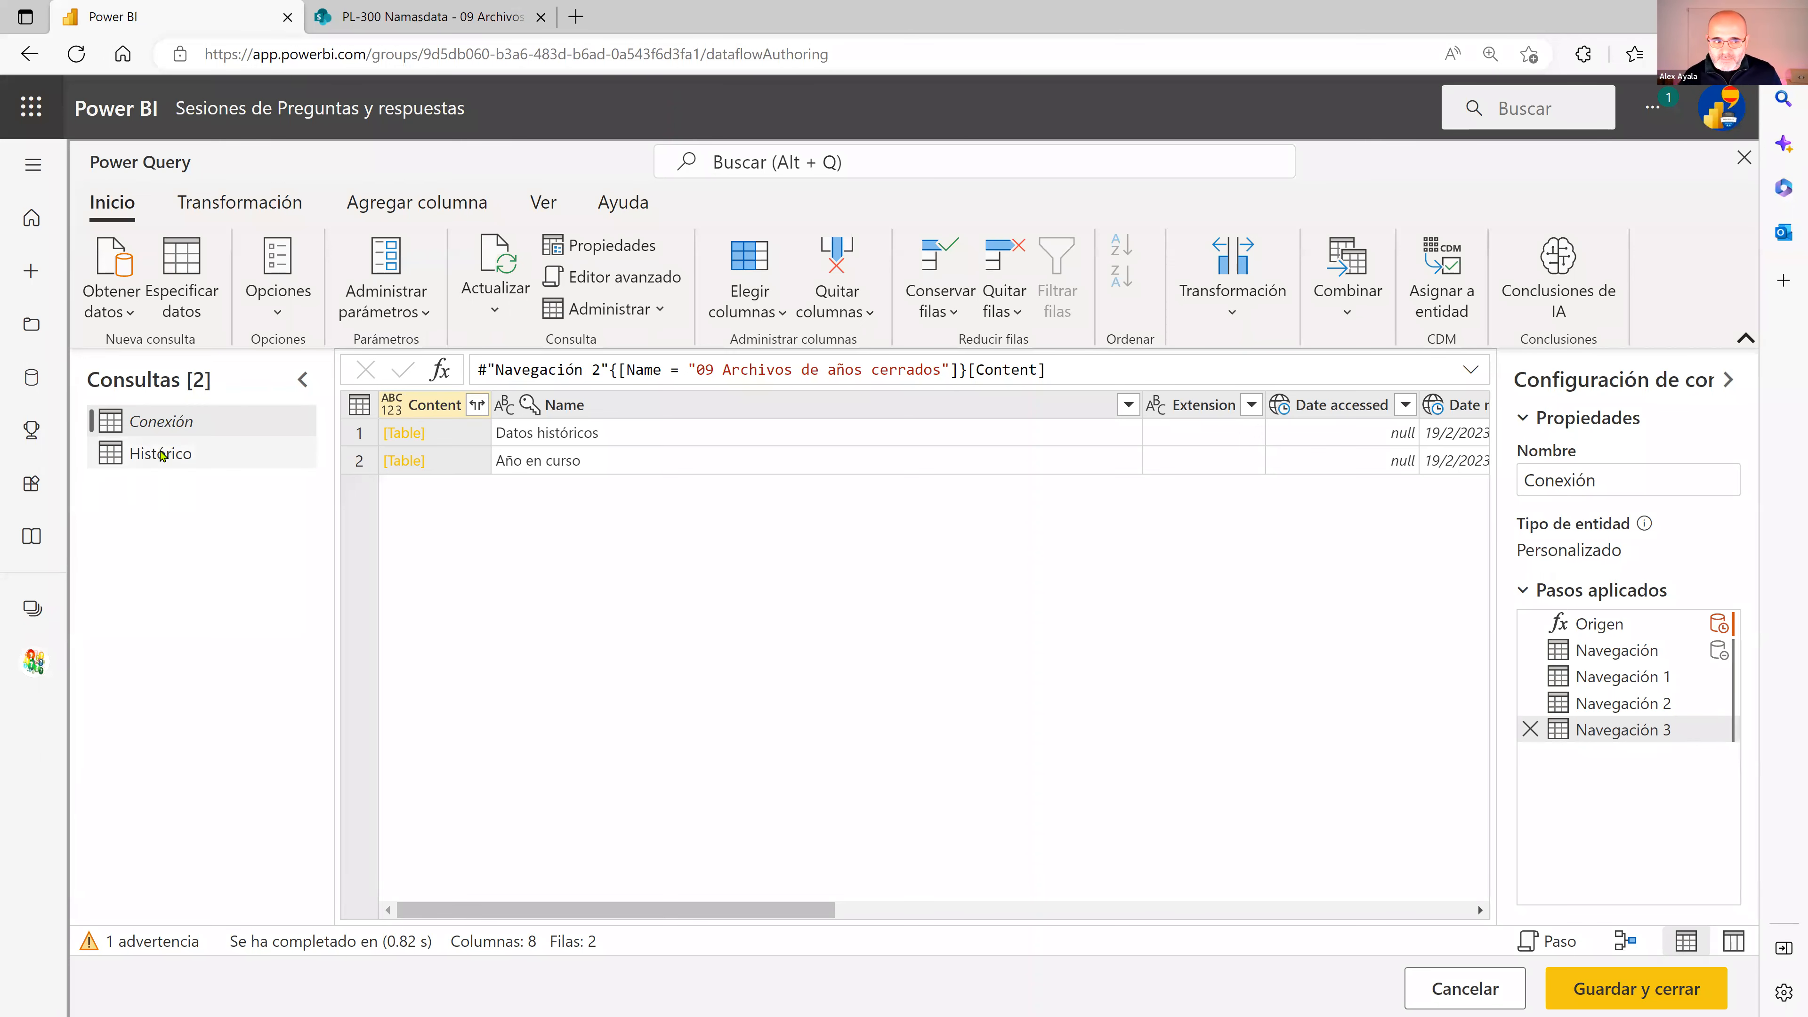
left_click(192, 456)
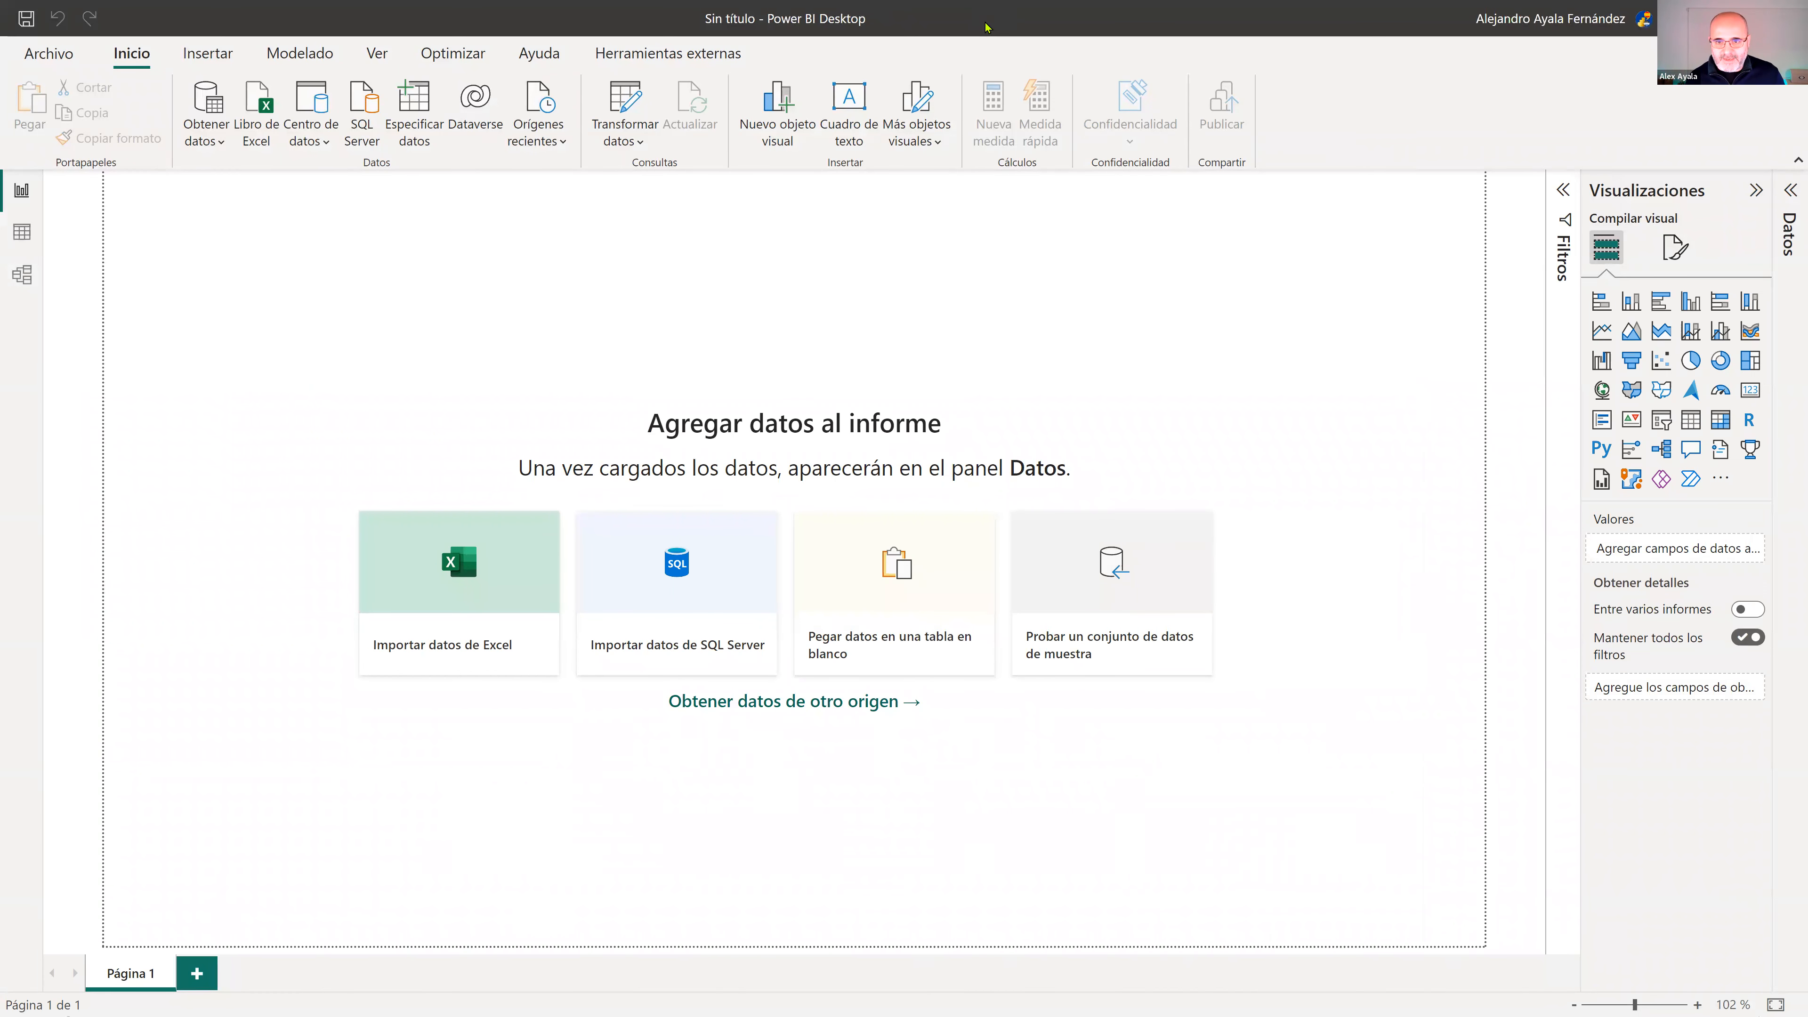
Switch to Power BI Desktop, open its Power Query editor, and arrange it side by side with the browser's dataflow editor
key("super+Right")
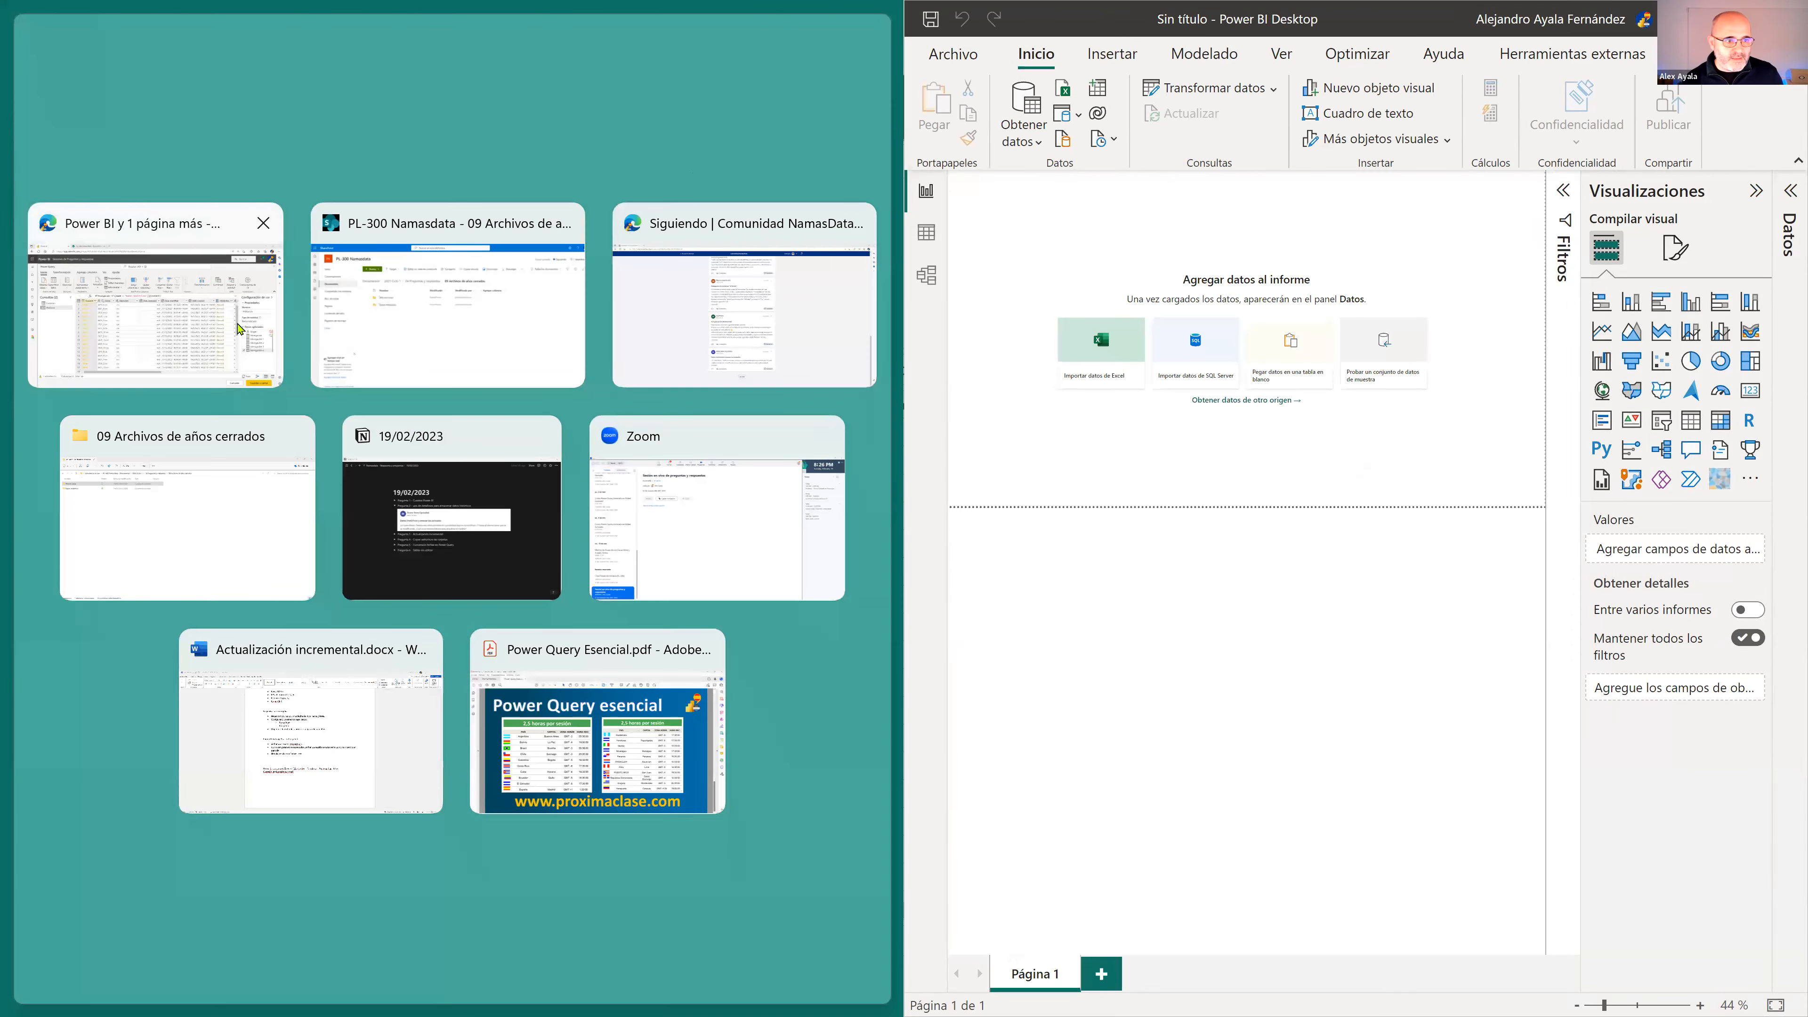
left_click(152, 311)
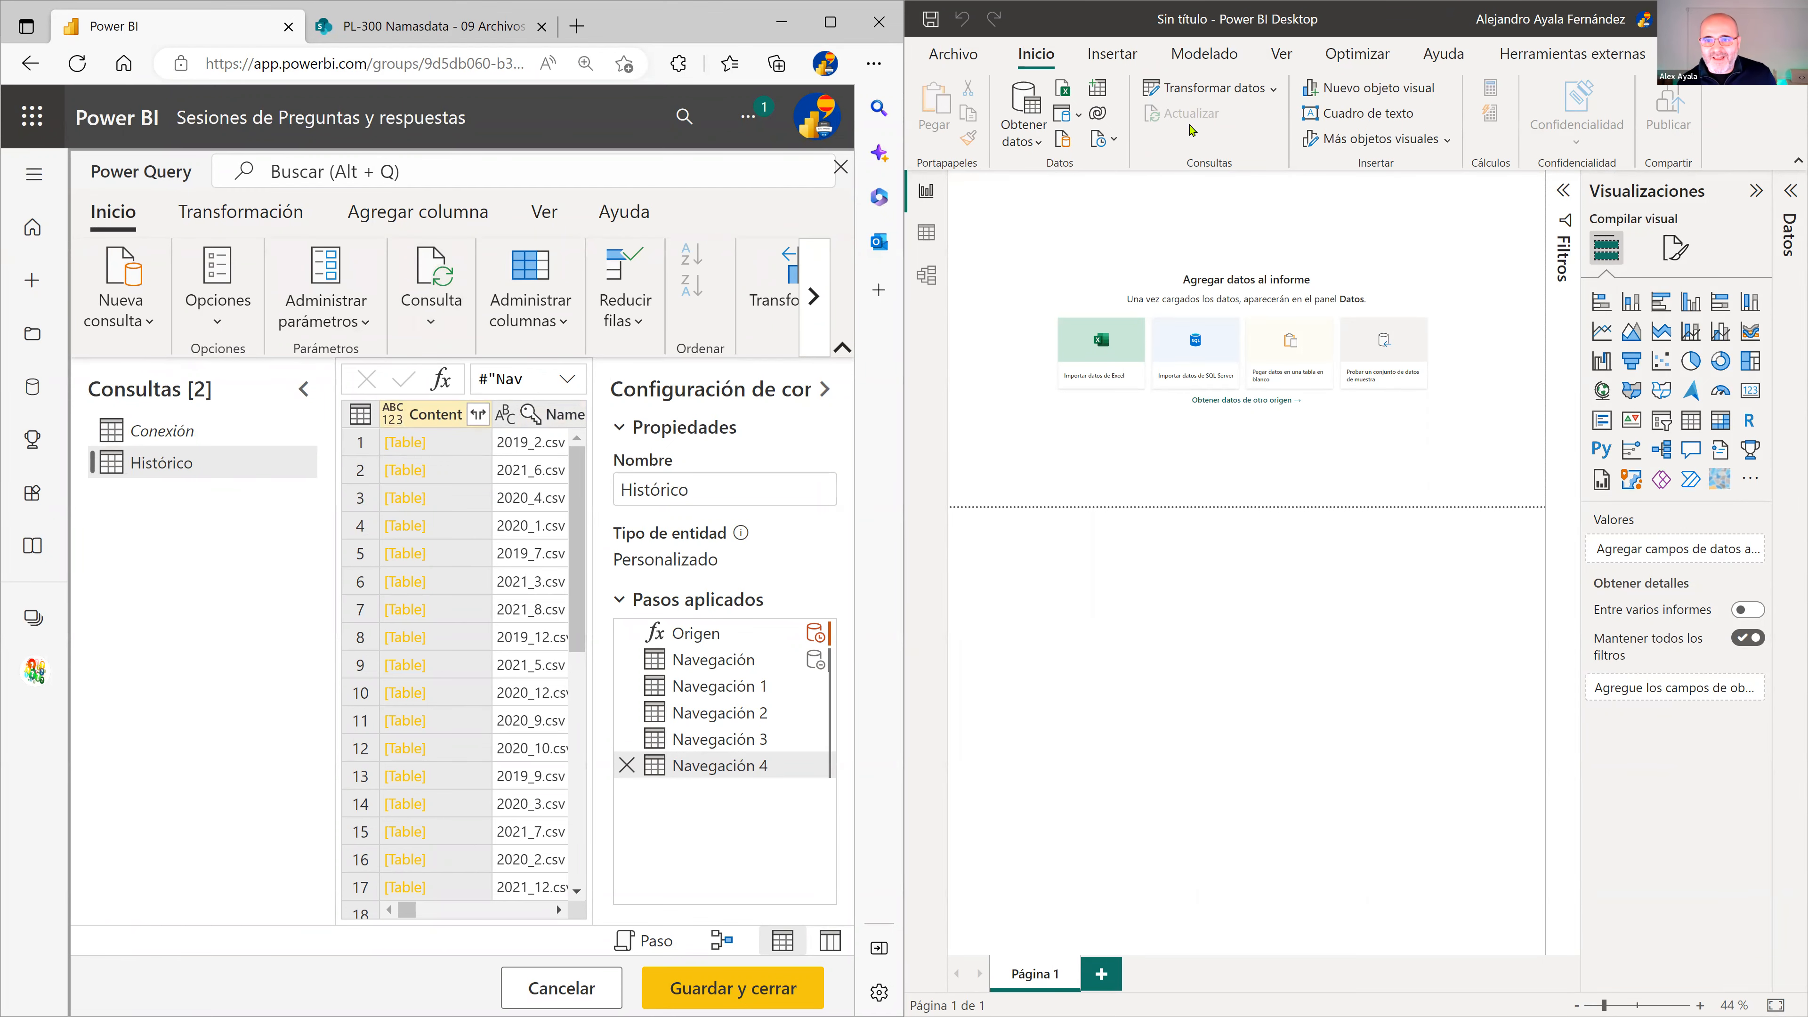
left_click(1207, 87)
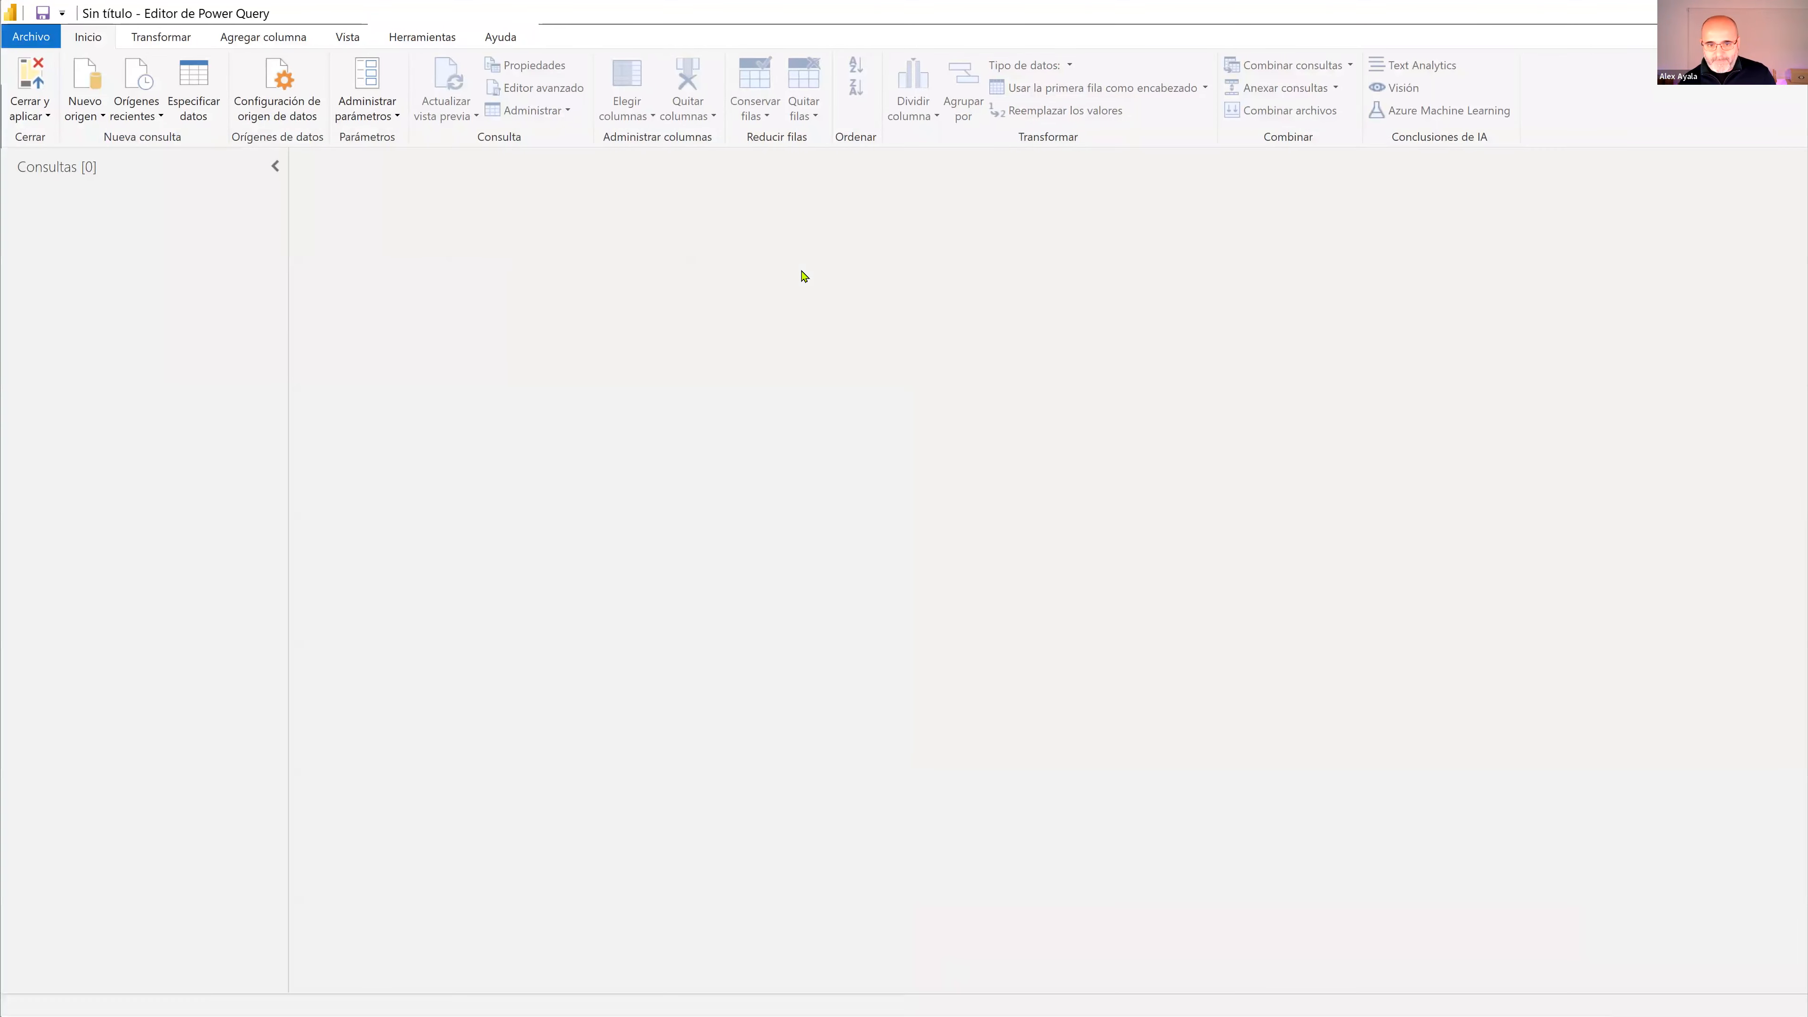
key("super+Right")
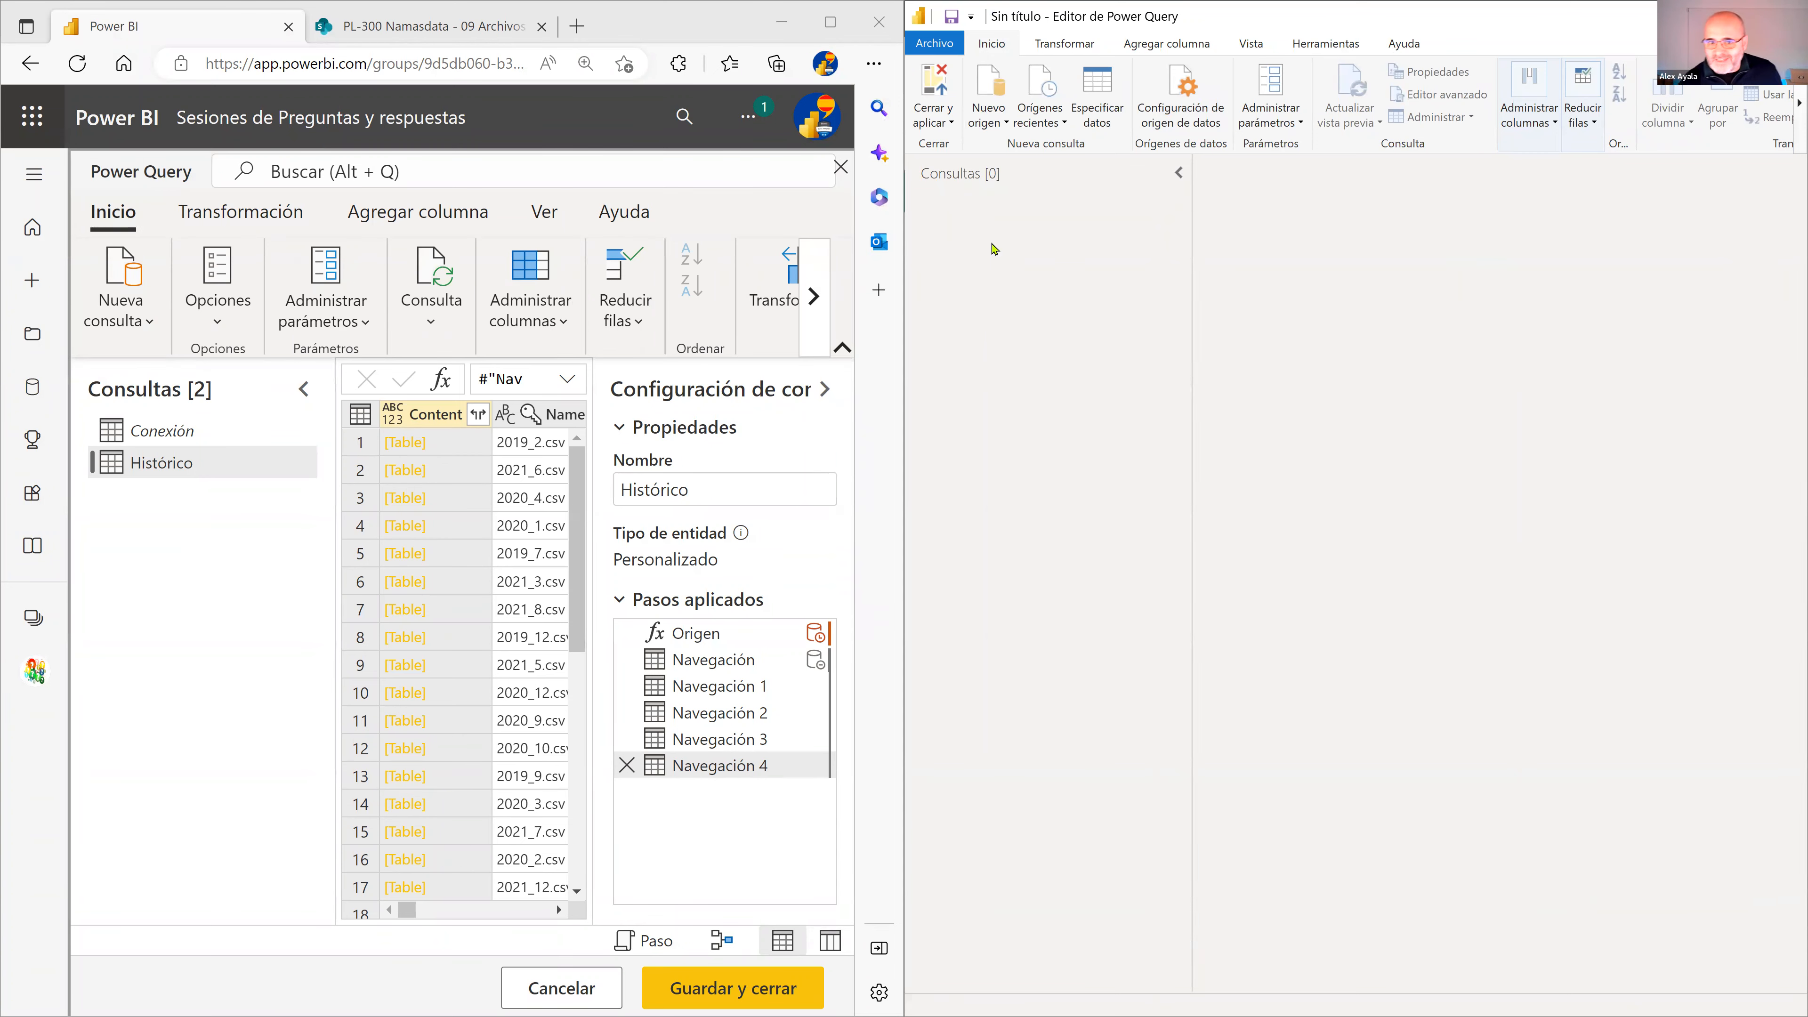
Copy the Histórico query from the dataflow and paste it into the empty Power BI Desktop query list
left_click(150, 468)
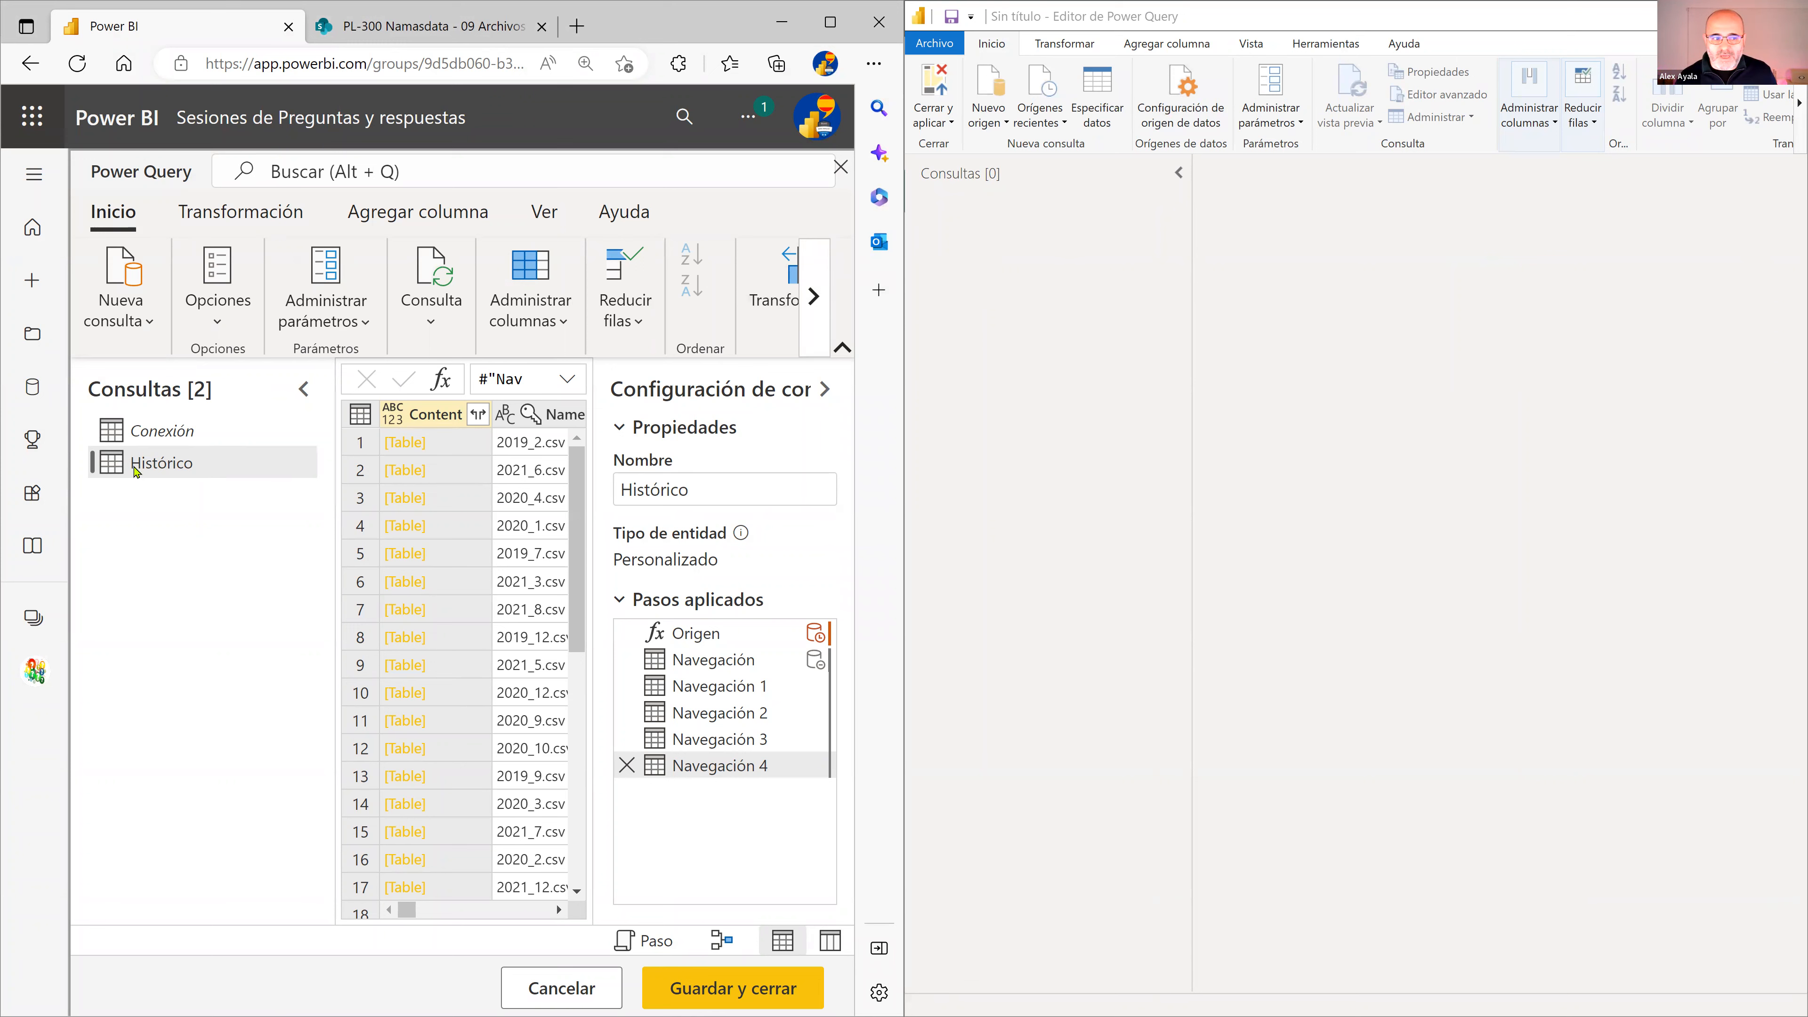
right_click(152, 464)
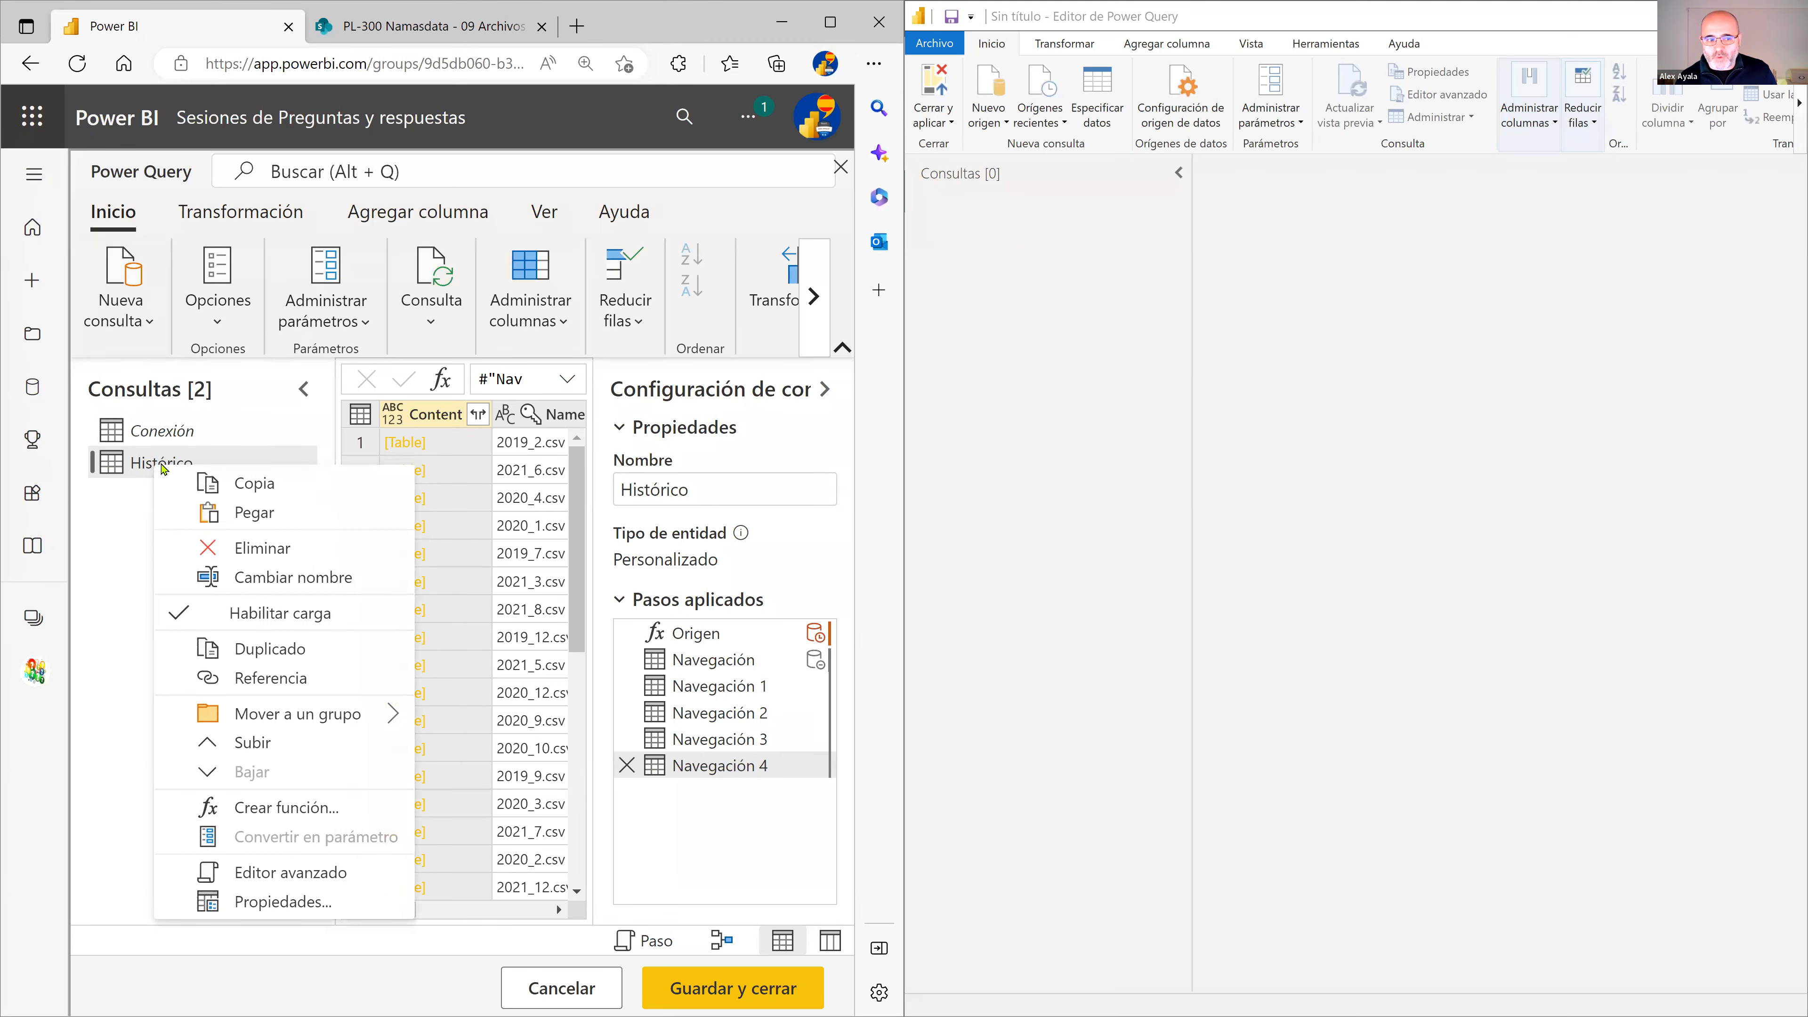
left_click(263, 484)
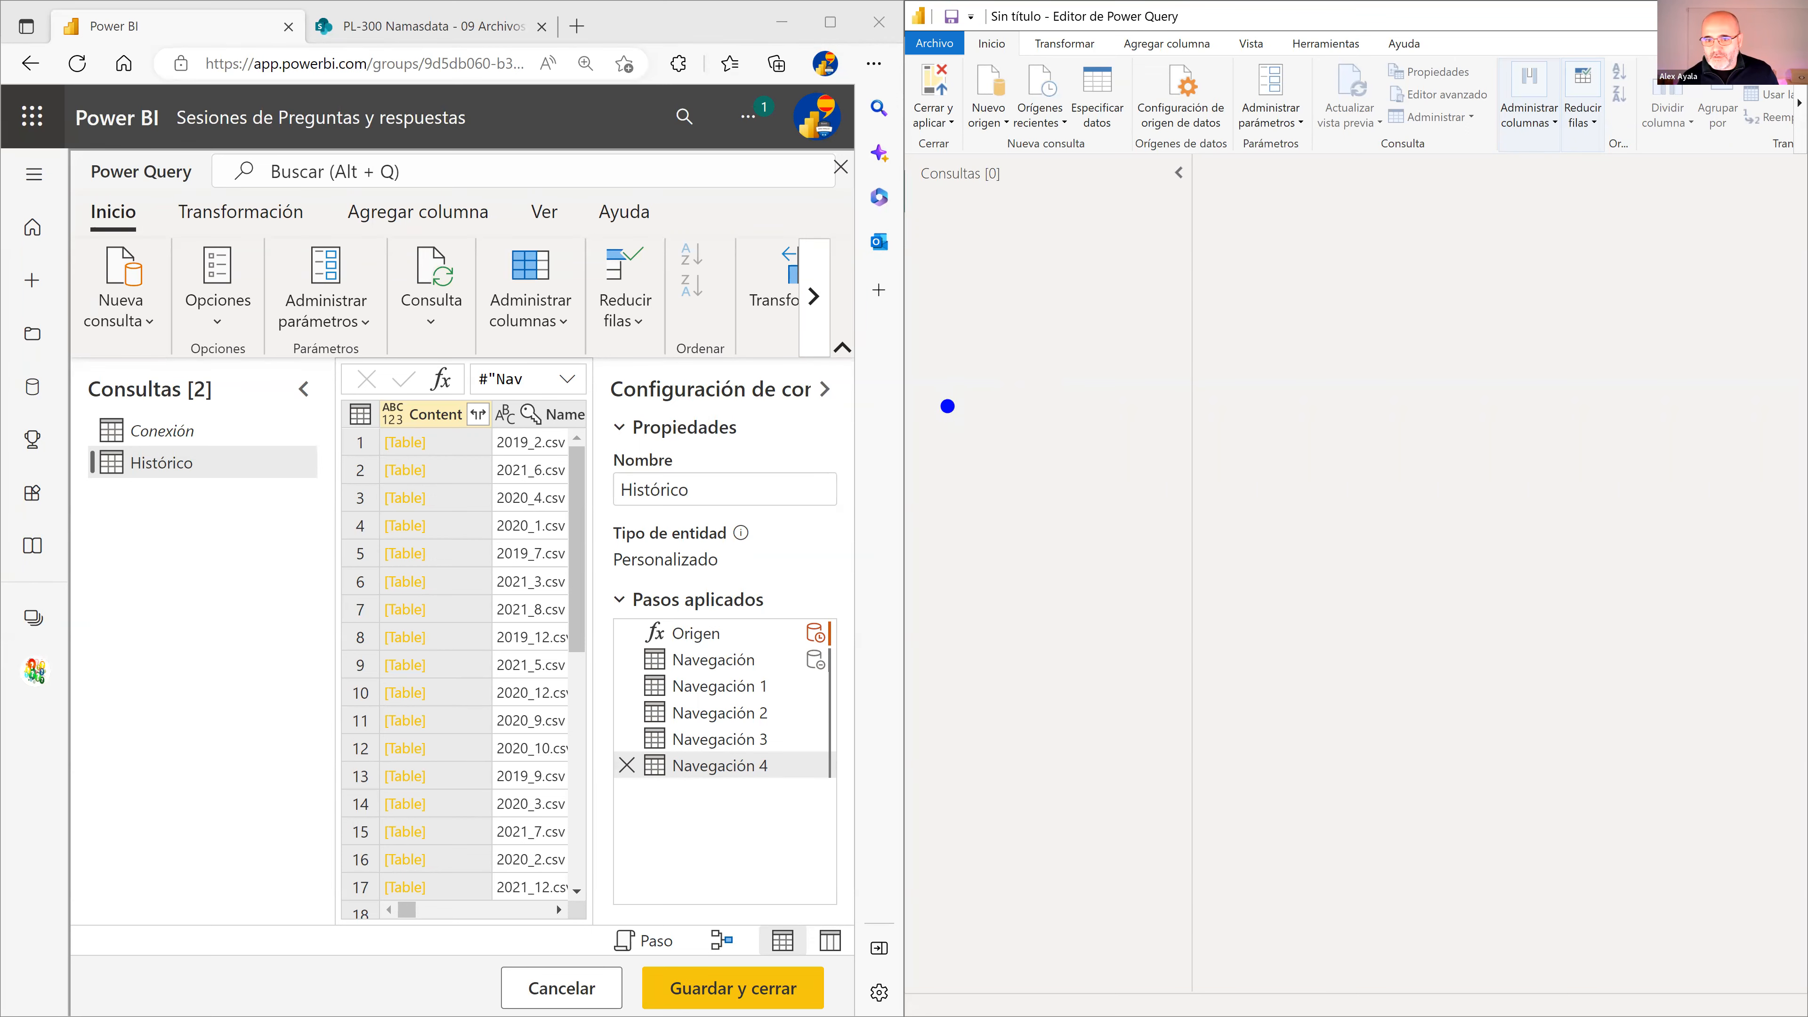
left_click_drag(953, 396, 1092, 327)
key("Escape")
right_click(1047, 355)
left_click(1083, 364)
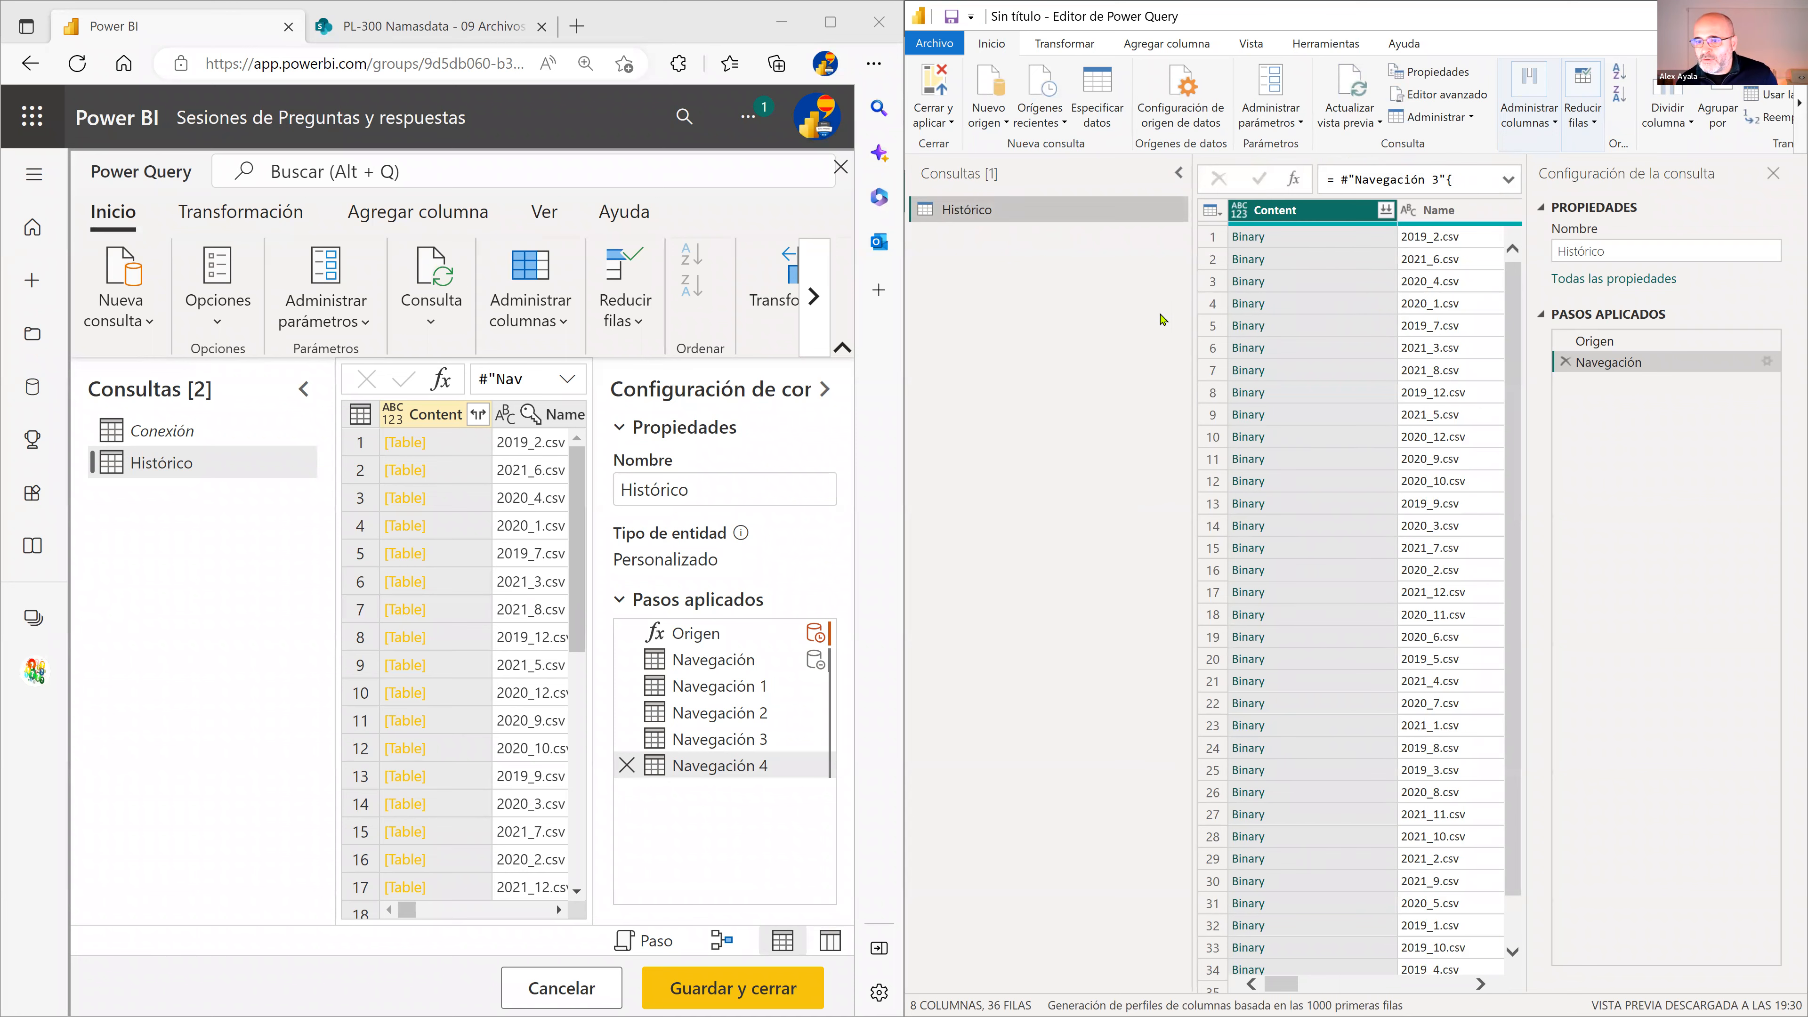
Keep only the Content column in the Histórico query in Power BI Desktop, removing all other columns
left_click_drag(1192, 298, 1062, 297)
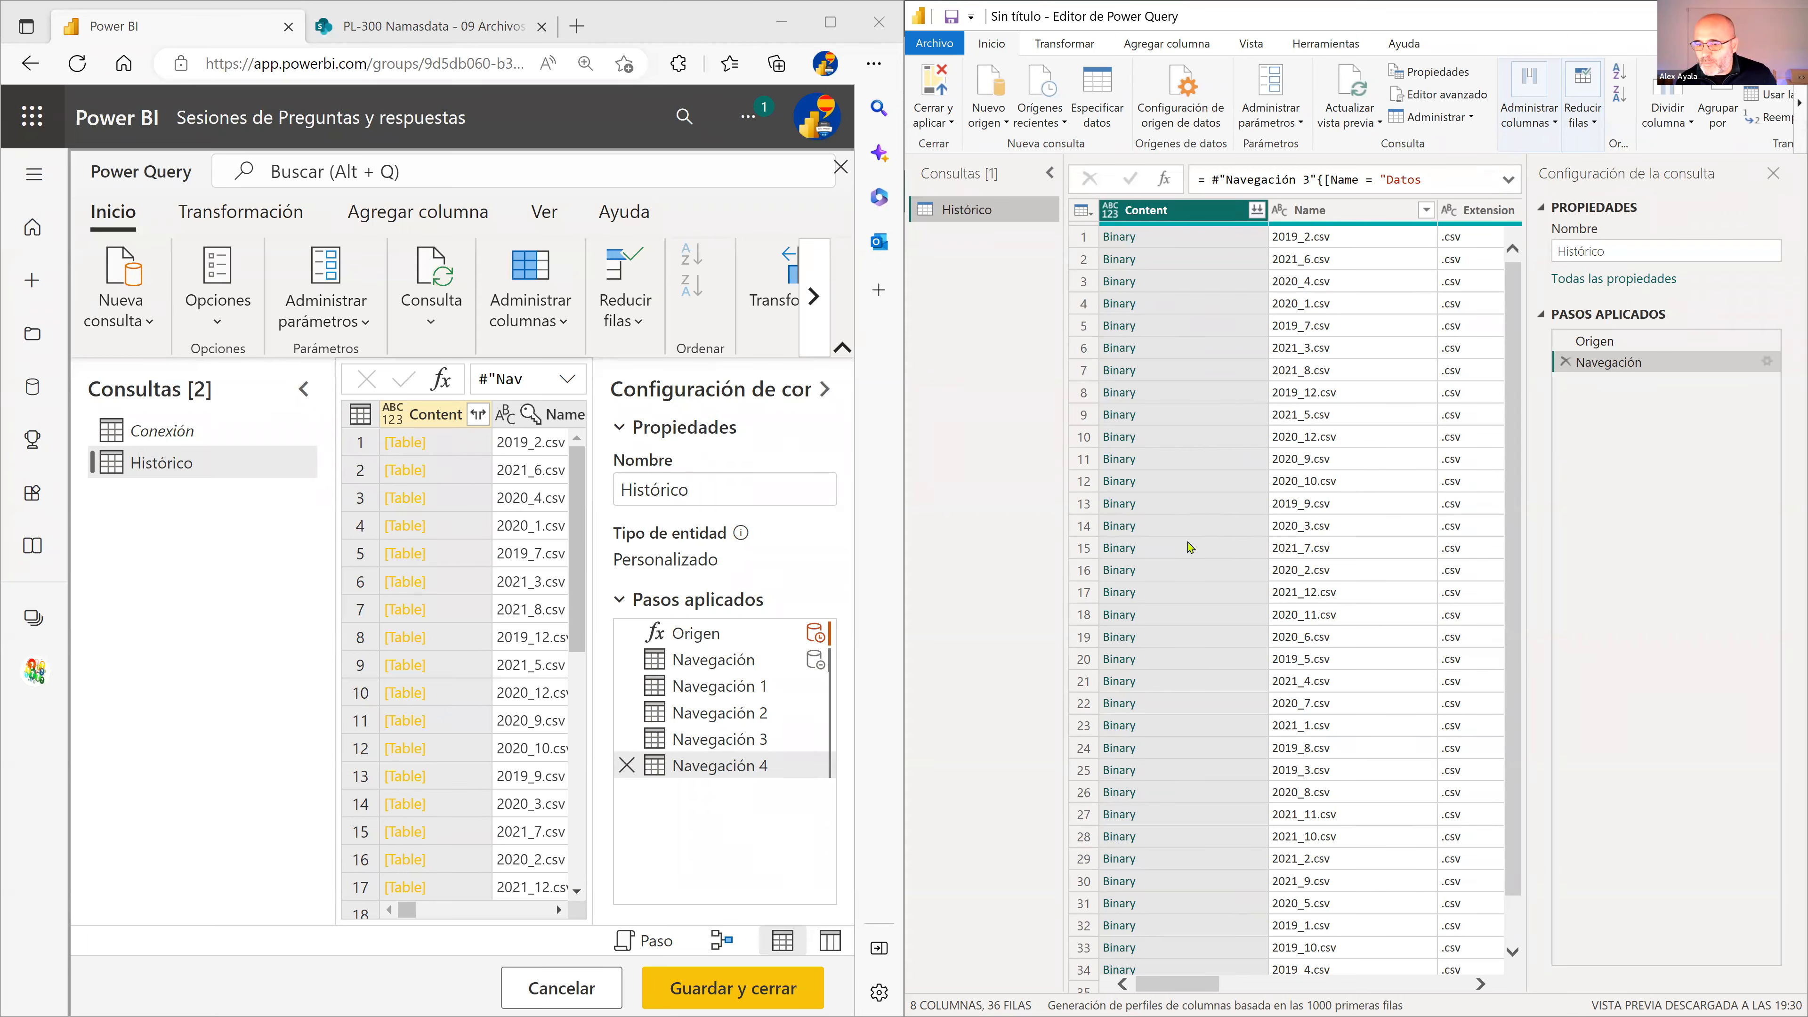
scroll(1188, 611, "down", 1)
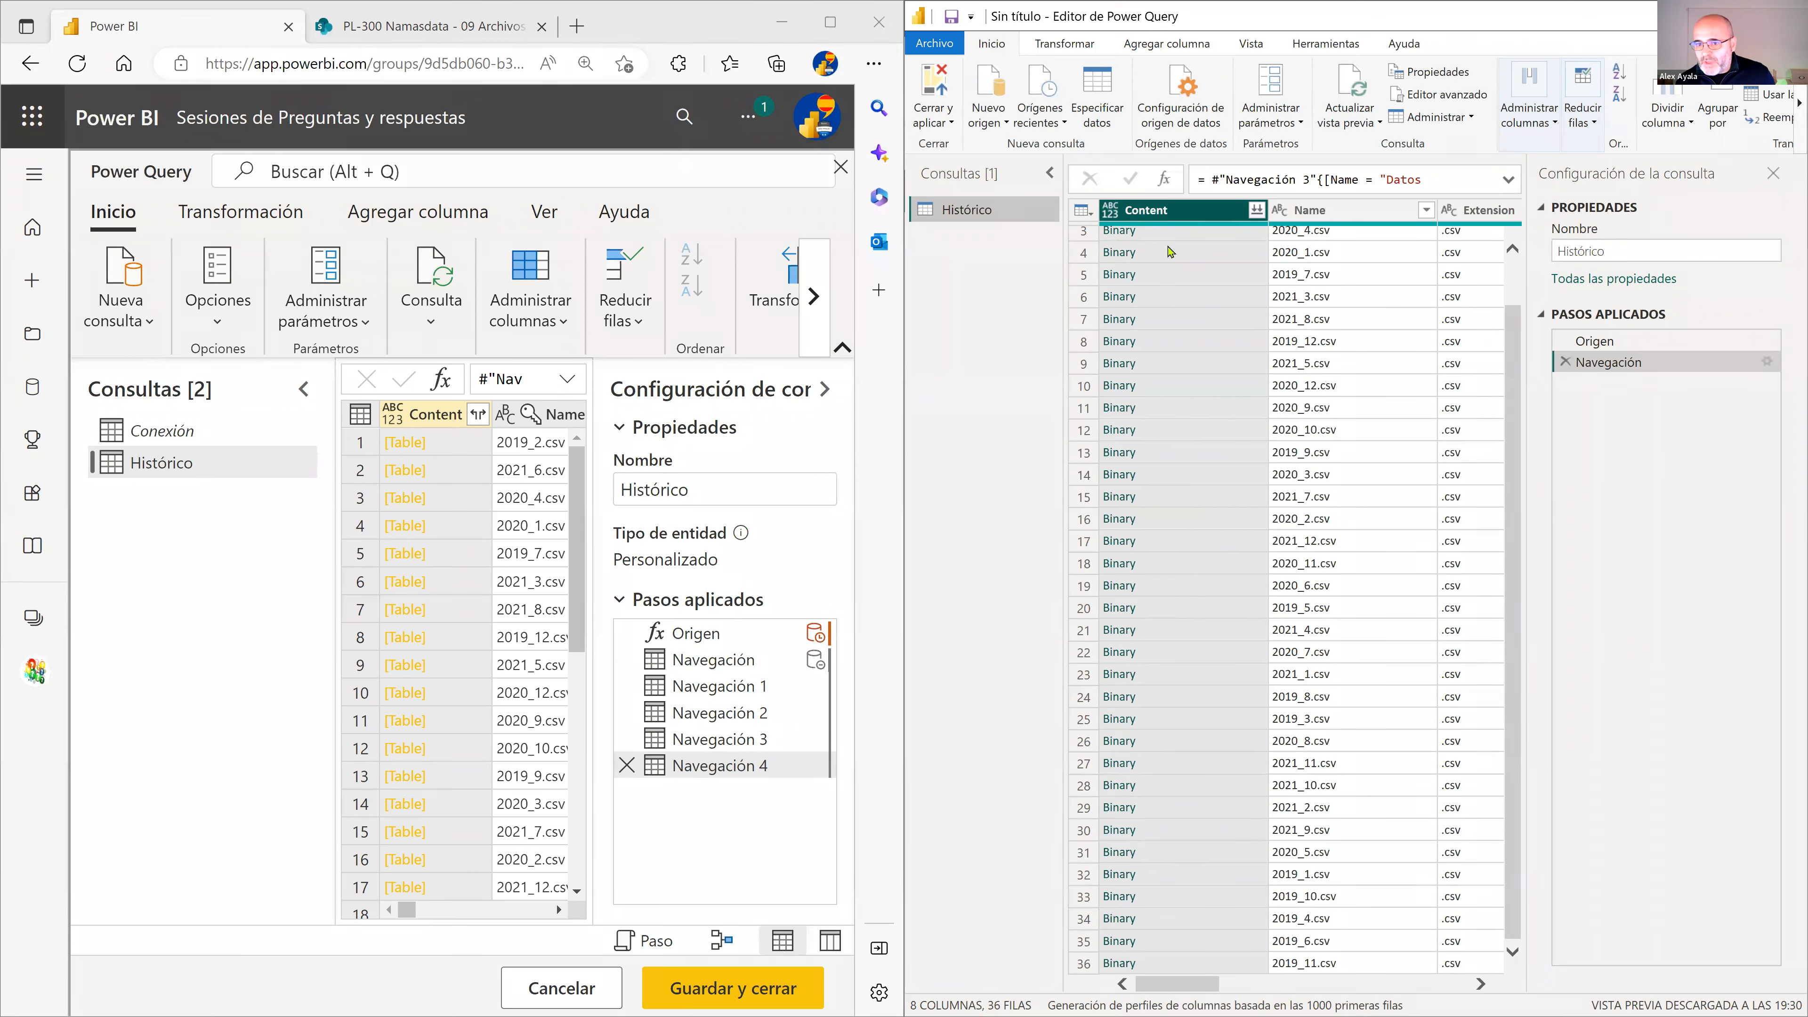
scroll(1184, 371, "up", 1)
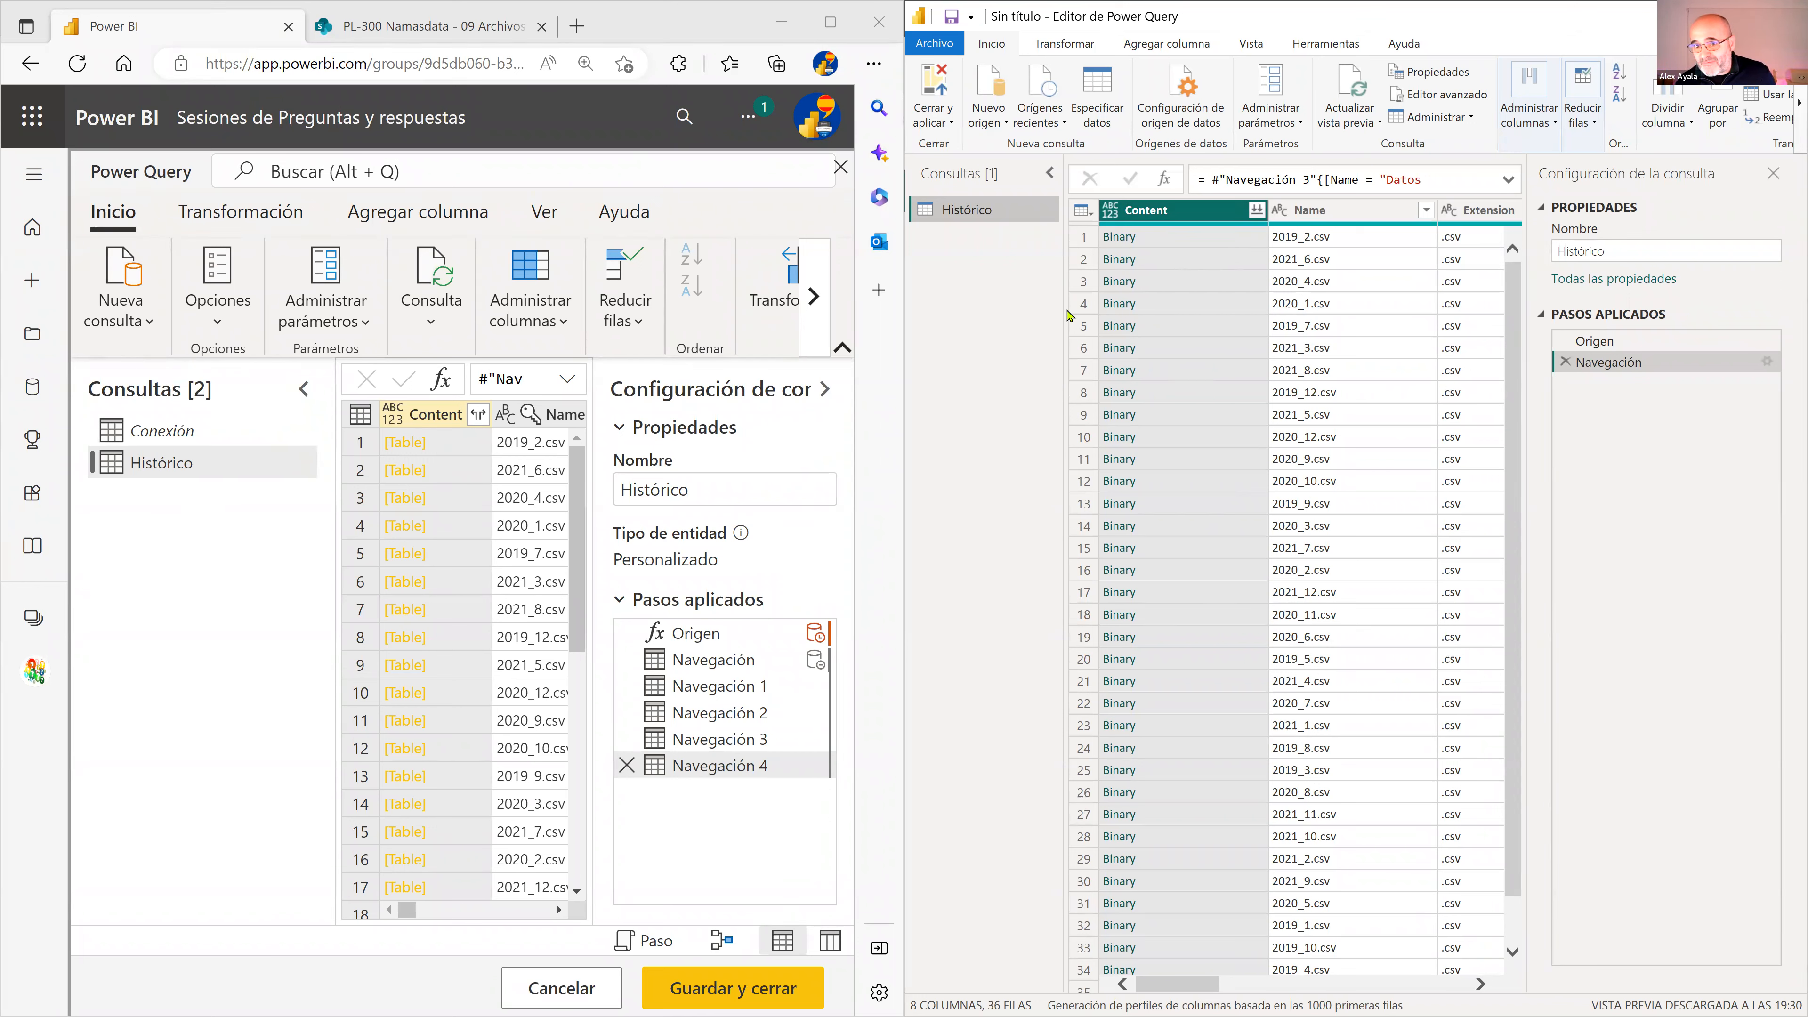
right_click(1195, 217)
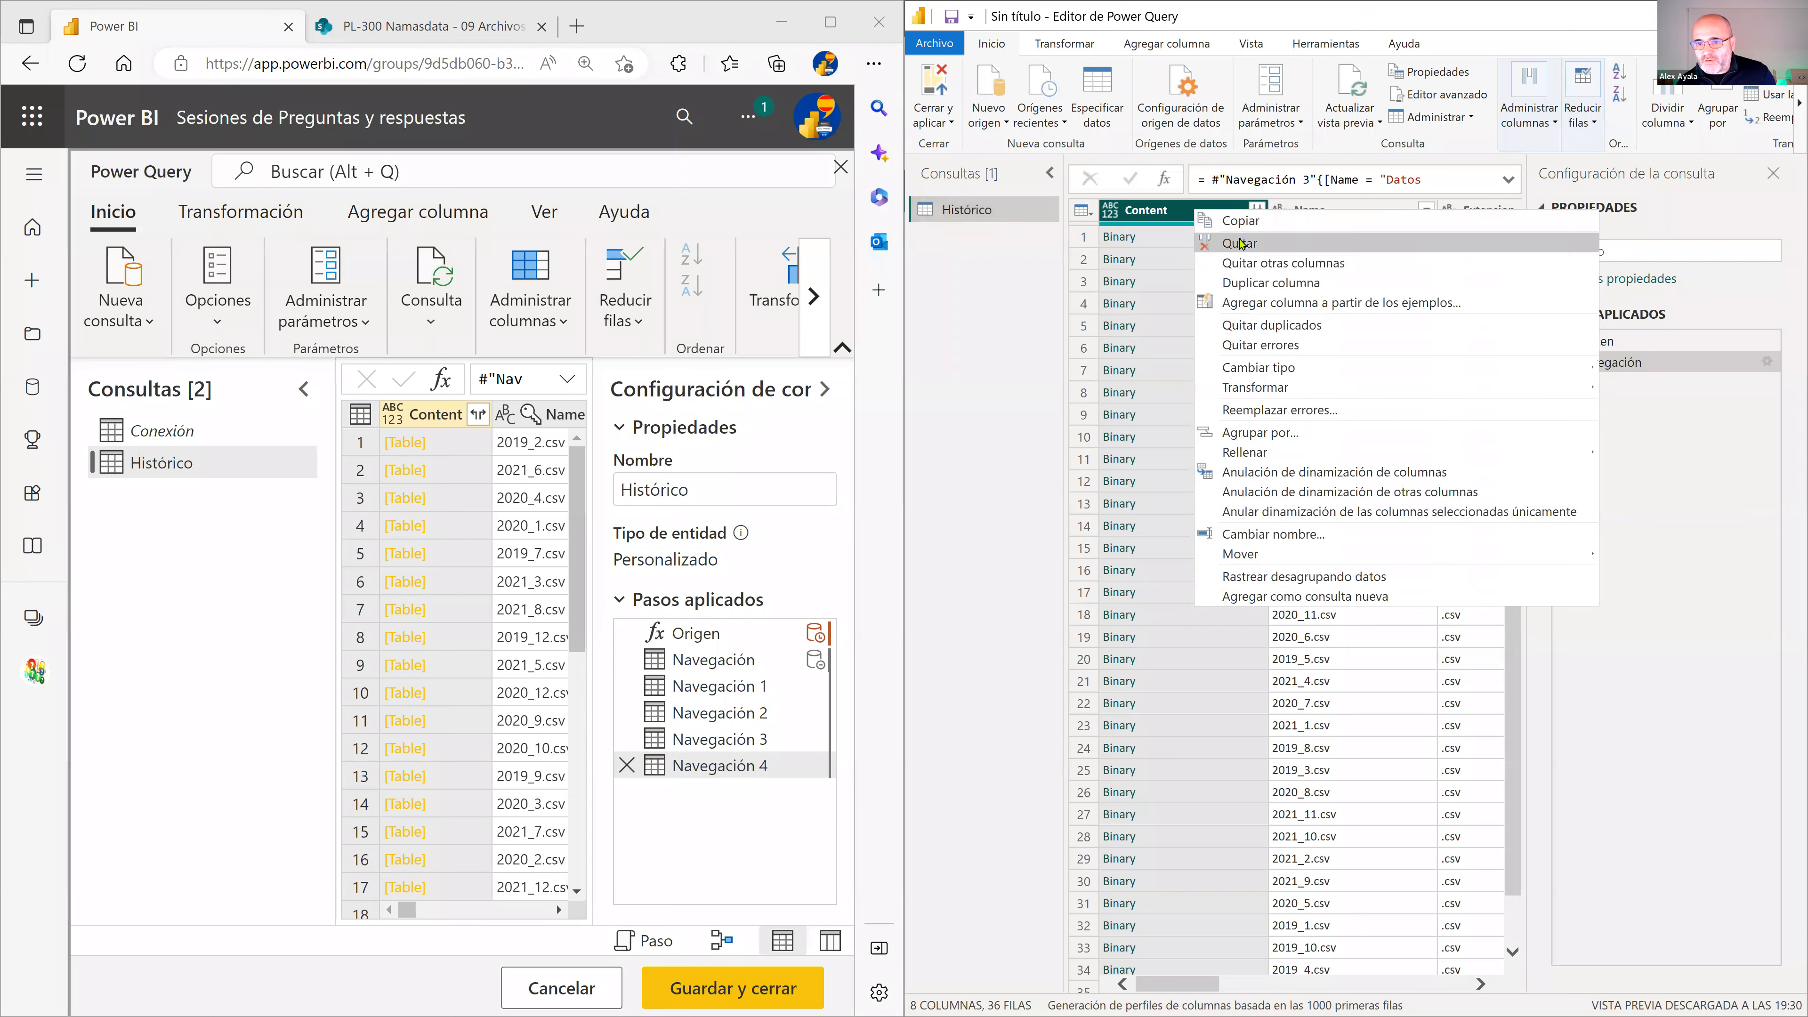
left_click(1258, 265)
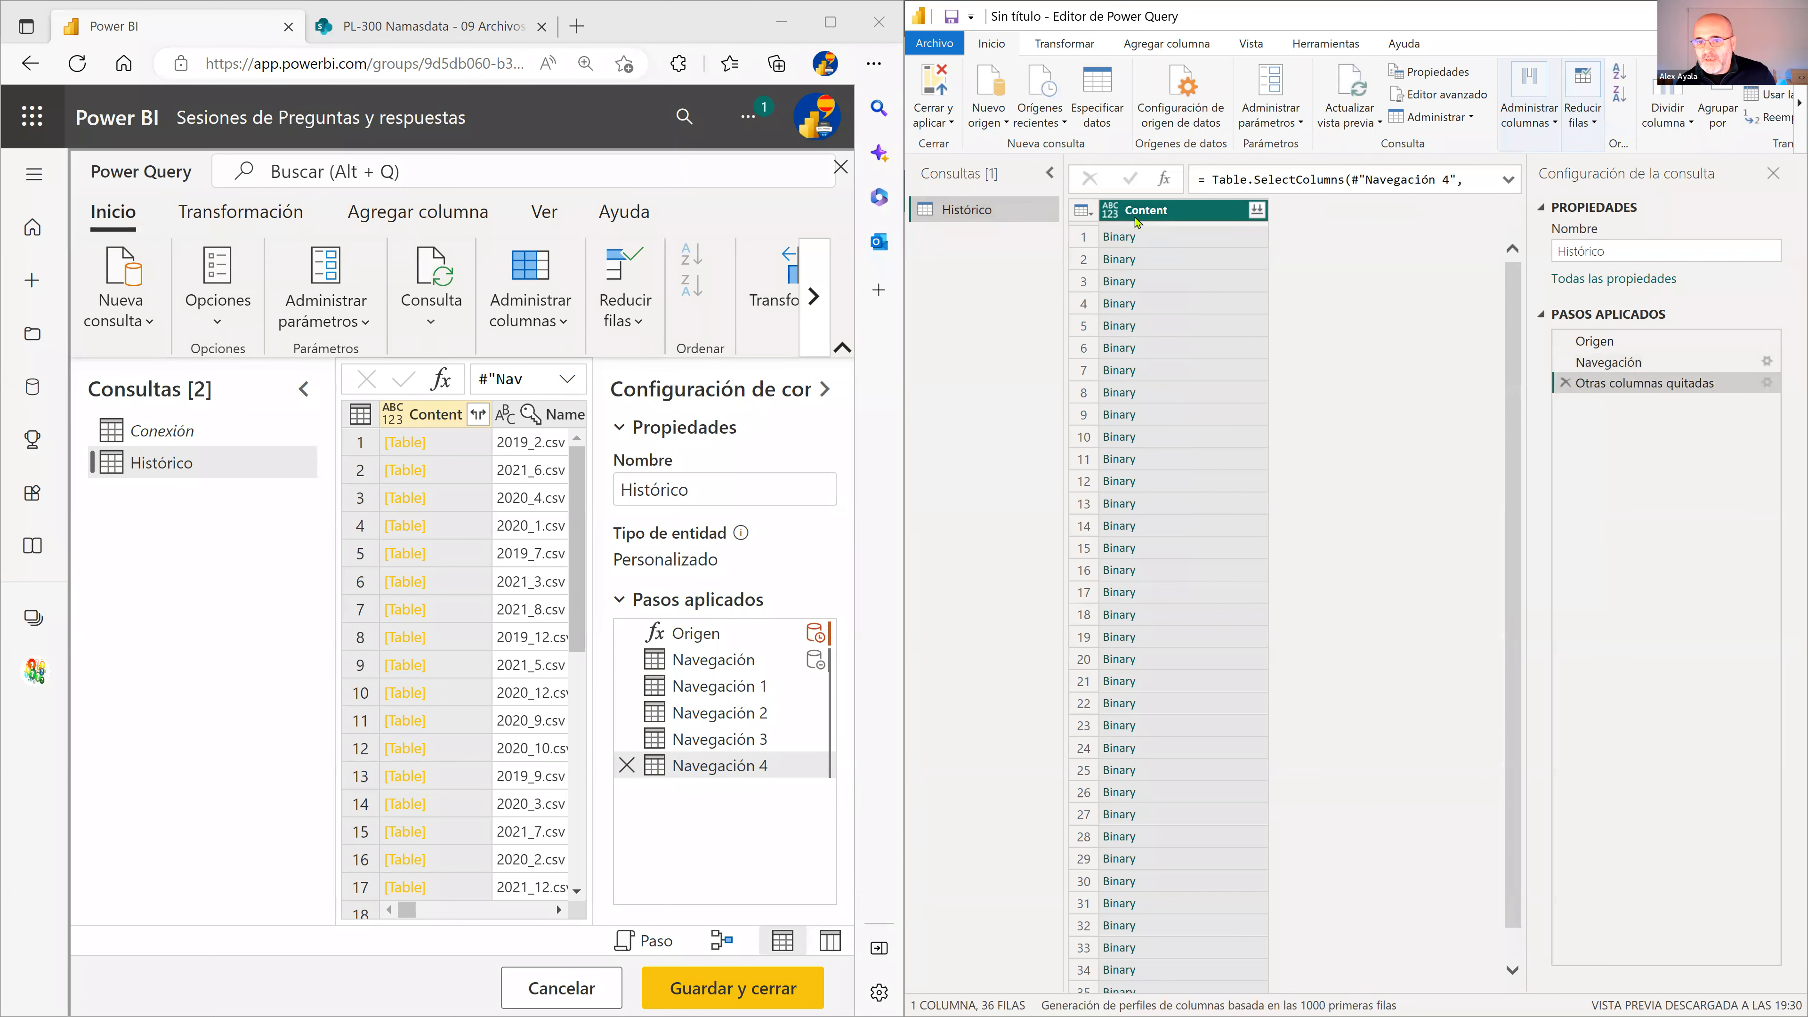
Combine the CSV files using the first file as the sample, UTF-8 origin and semicolon delimiter, and widen the query list
left_click(1257, 211)
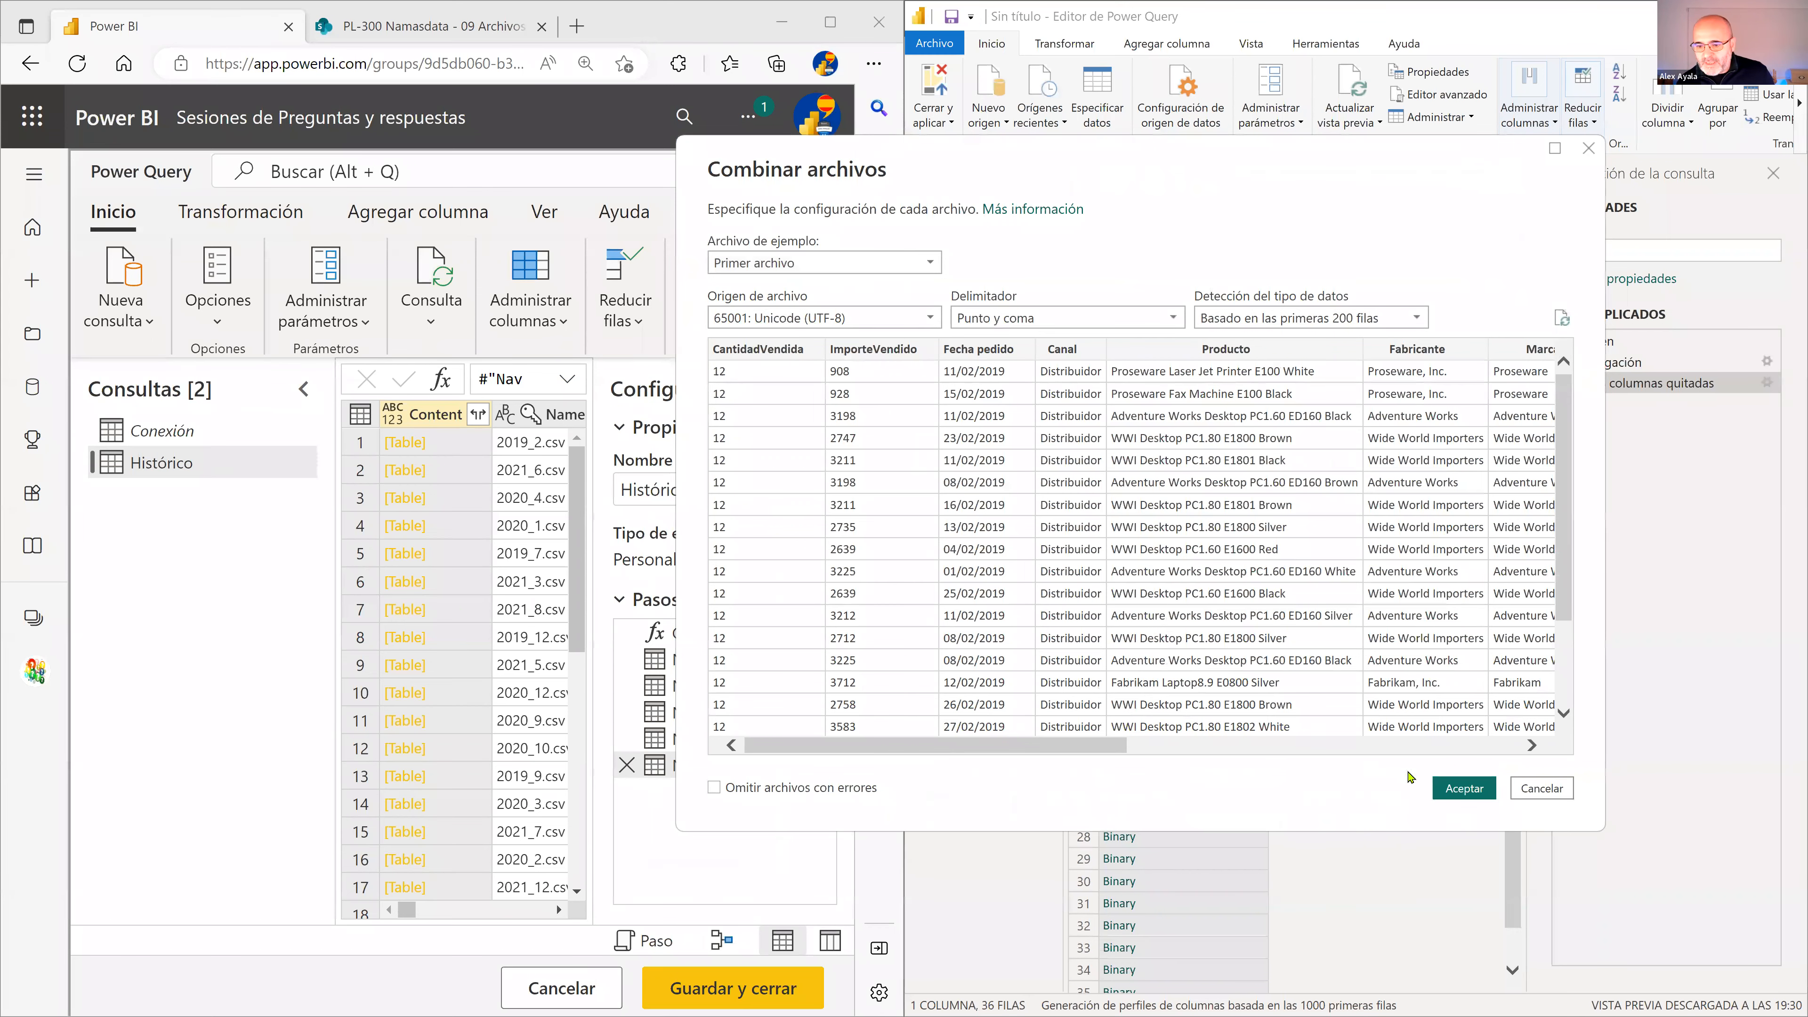
left_click(1461, 787)
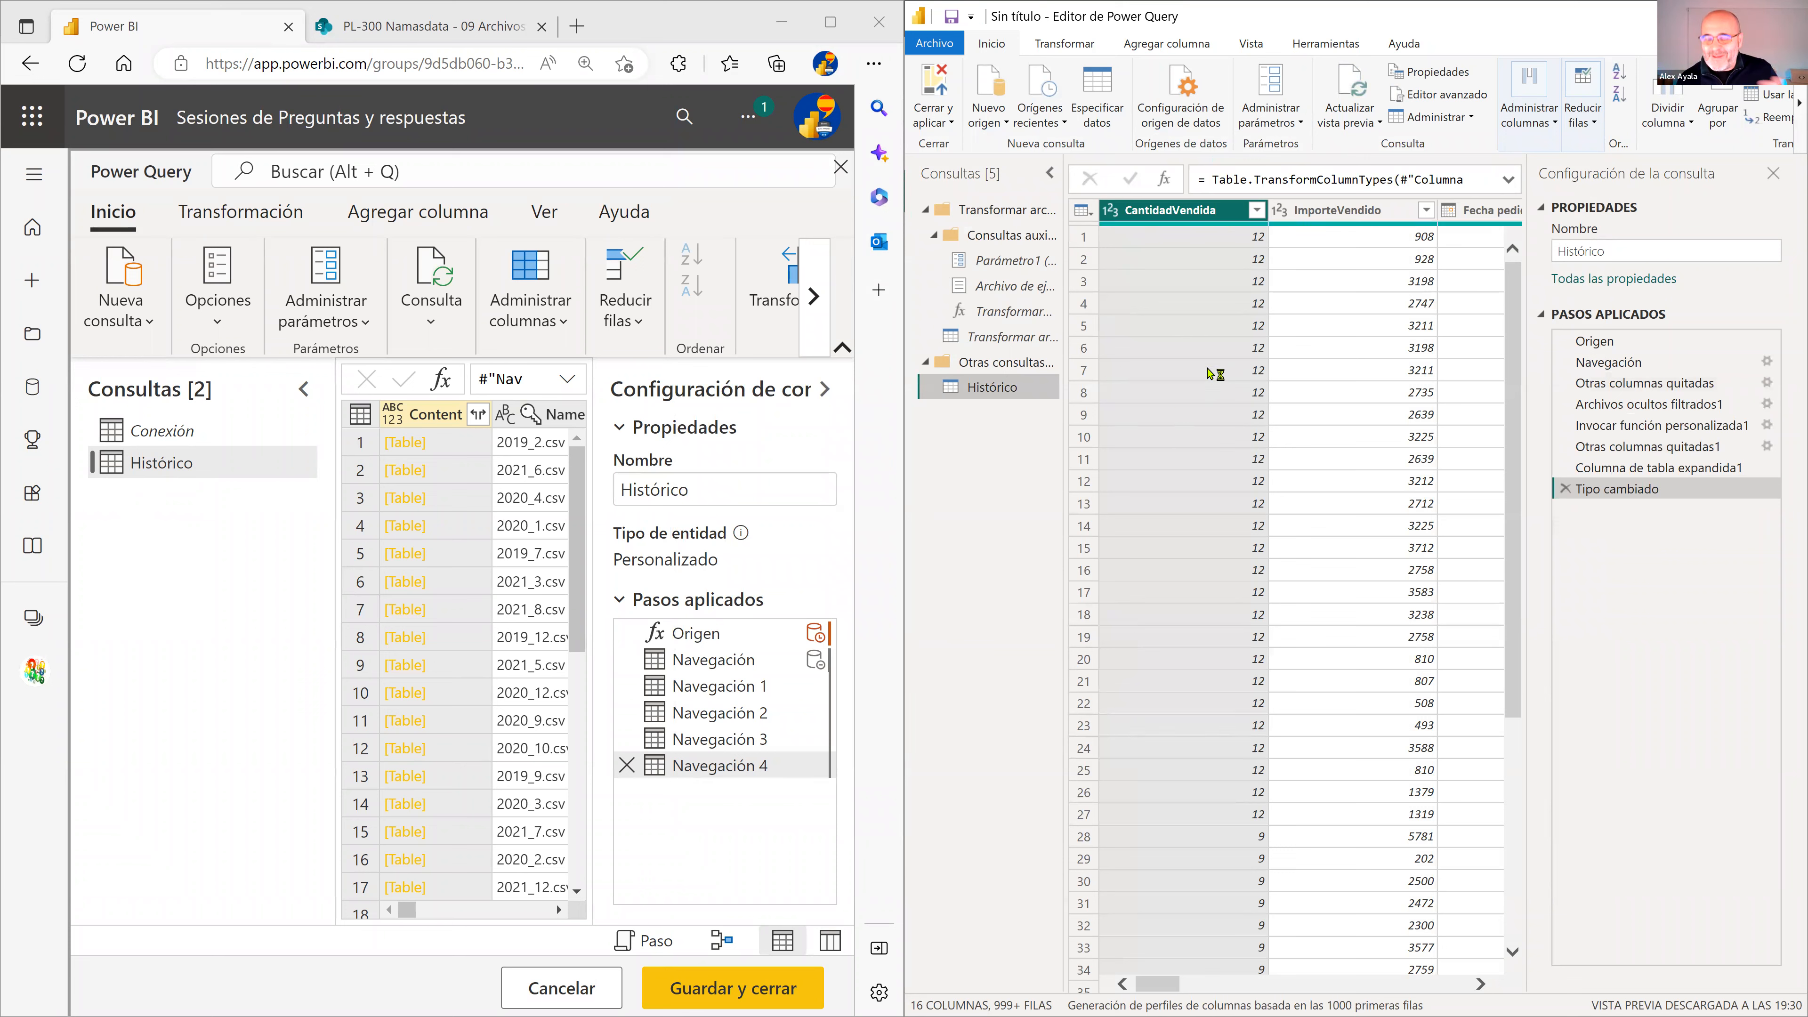
left_click_drag(1064, 371, 1178, 371)
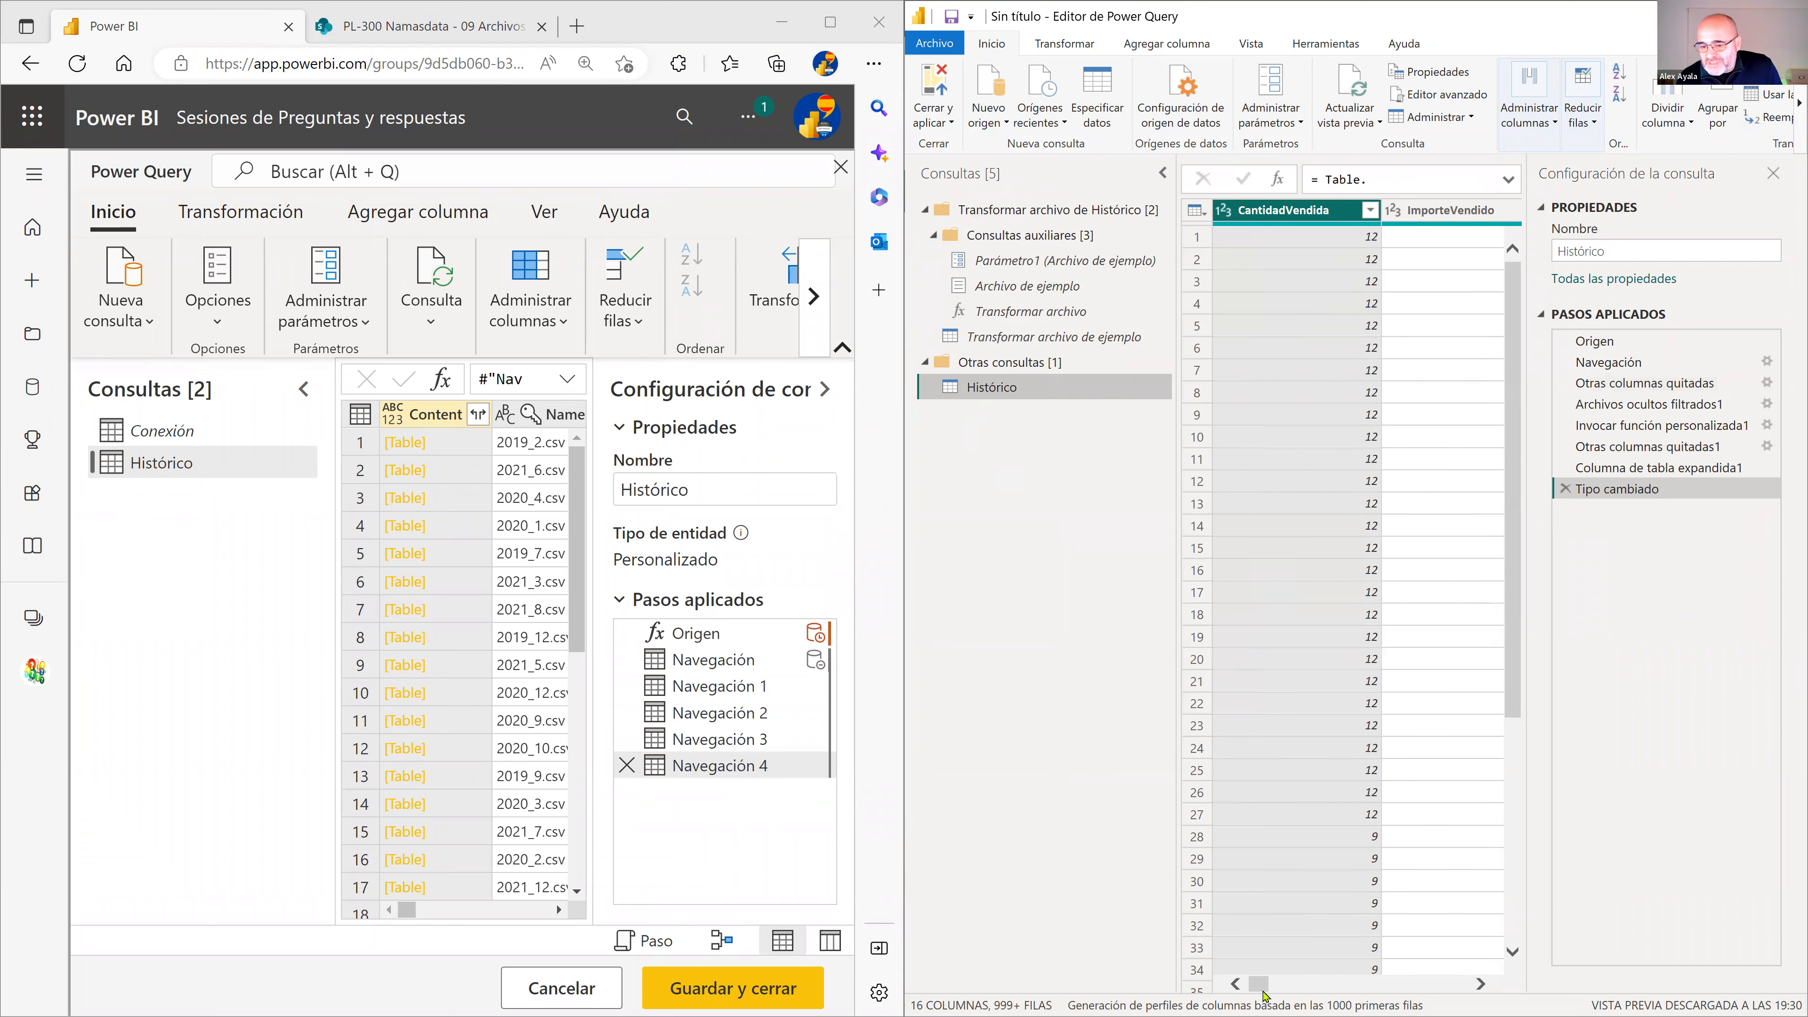
Examine the dates available in the Fecha pedido column's filter list in Power BI Desktop, leaving the data unfiltered
left_click_drag(1260, 994, 1283, 993)
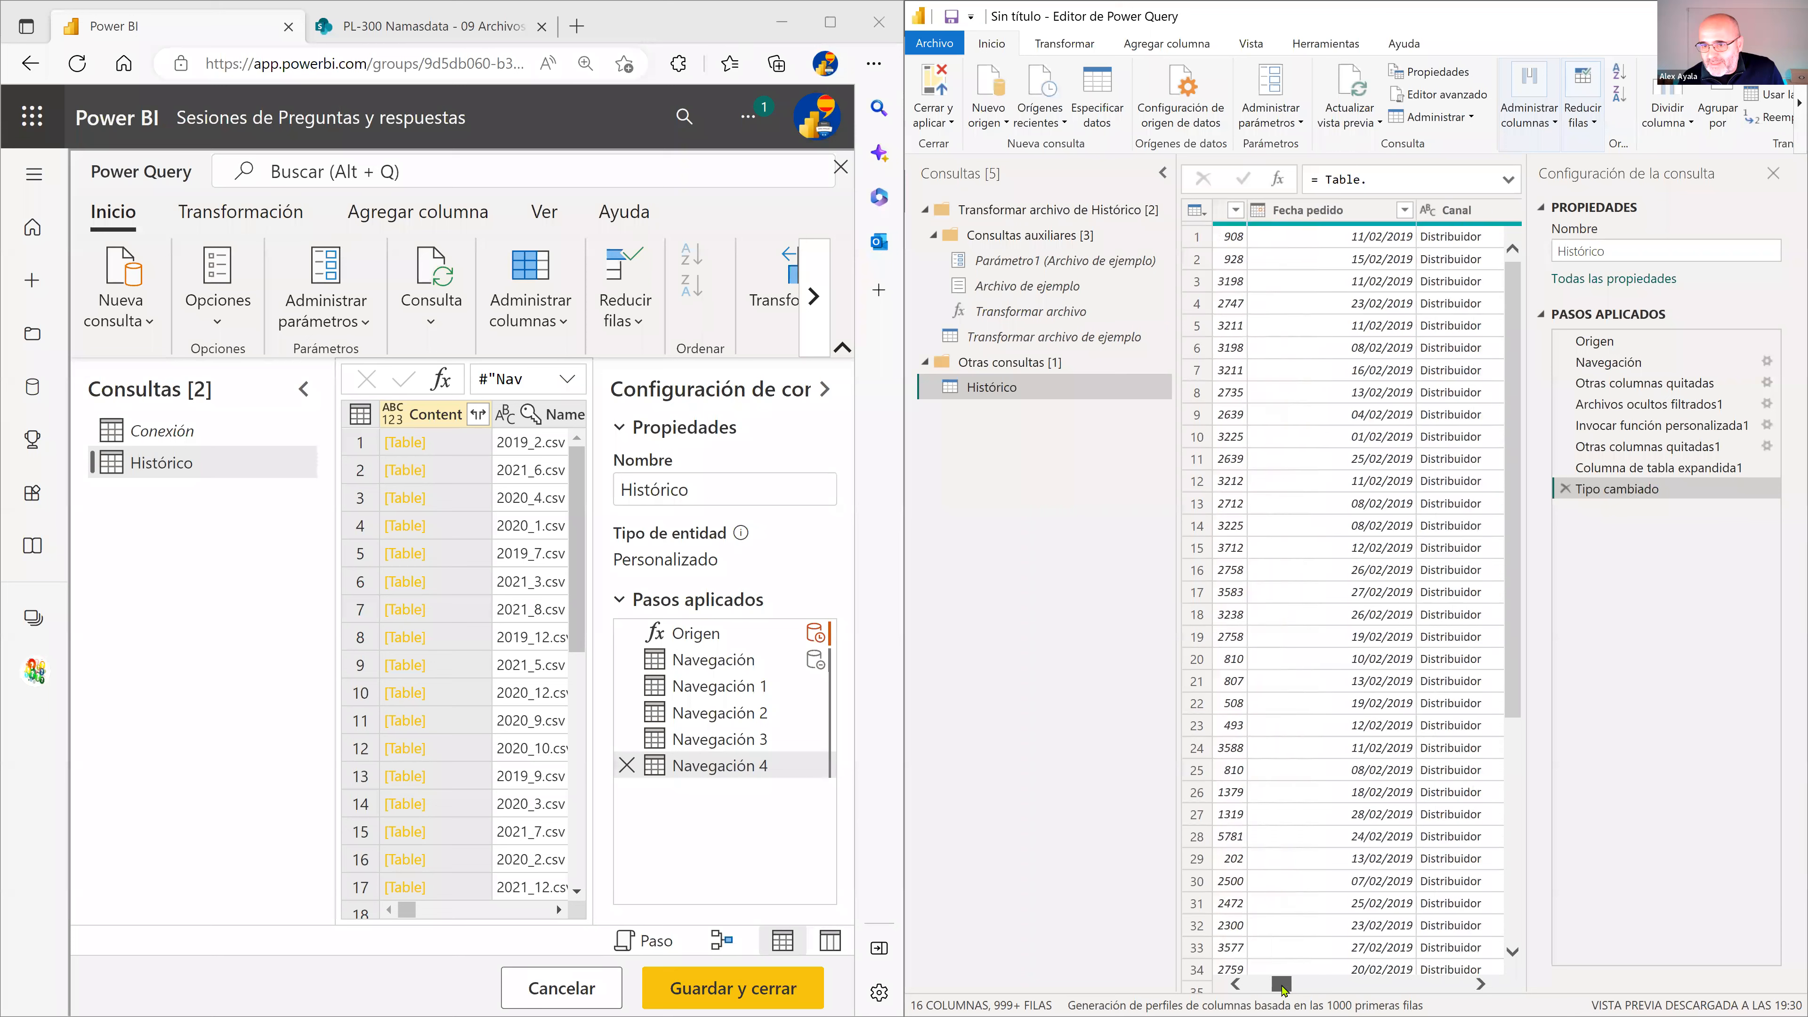
left_click(1398, 212)
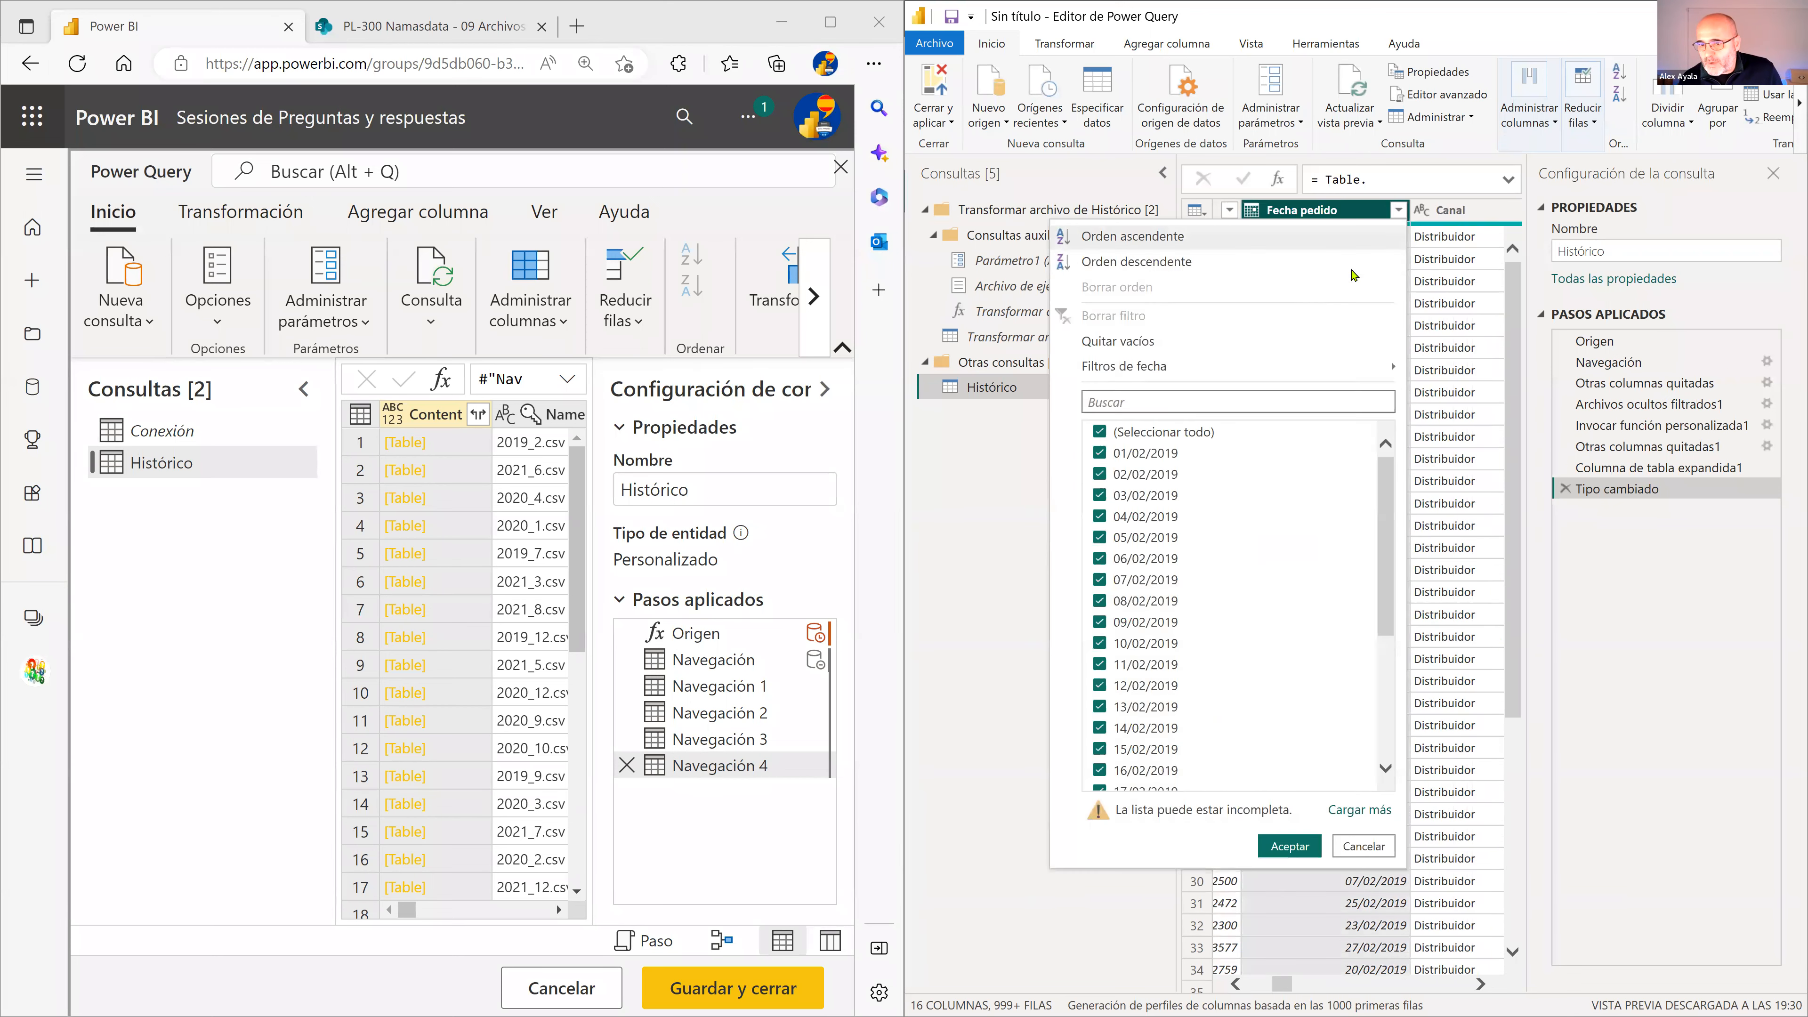
scroll(1149, 630, "down", 3)
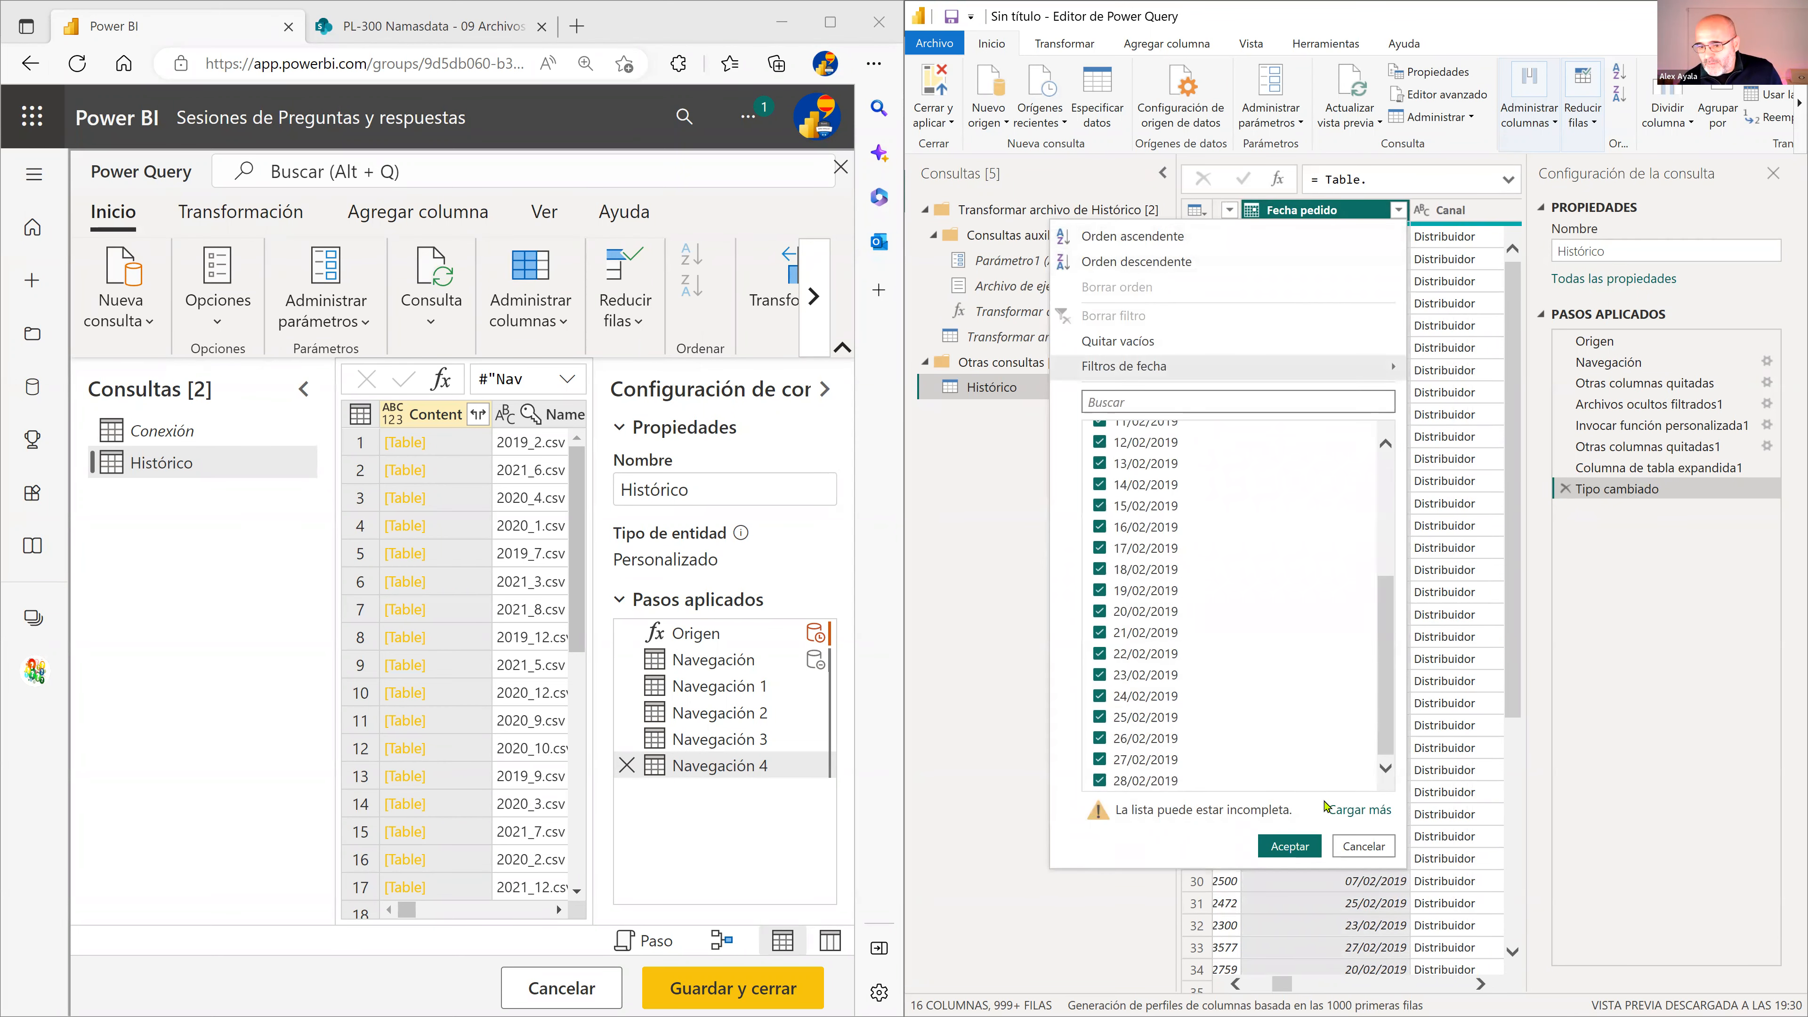
left_click(1361, 847)
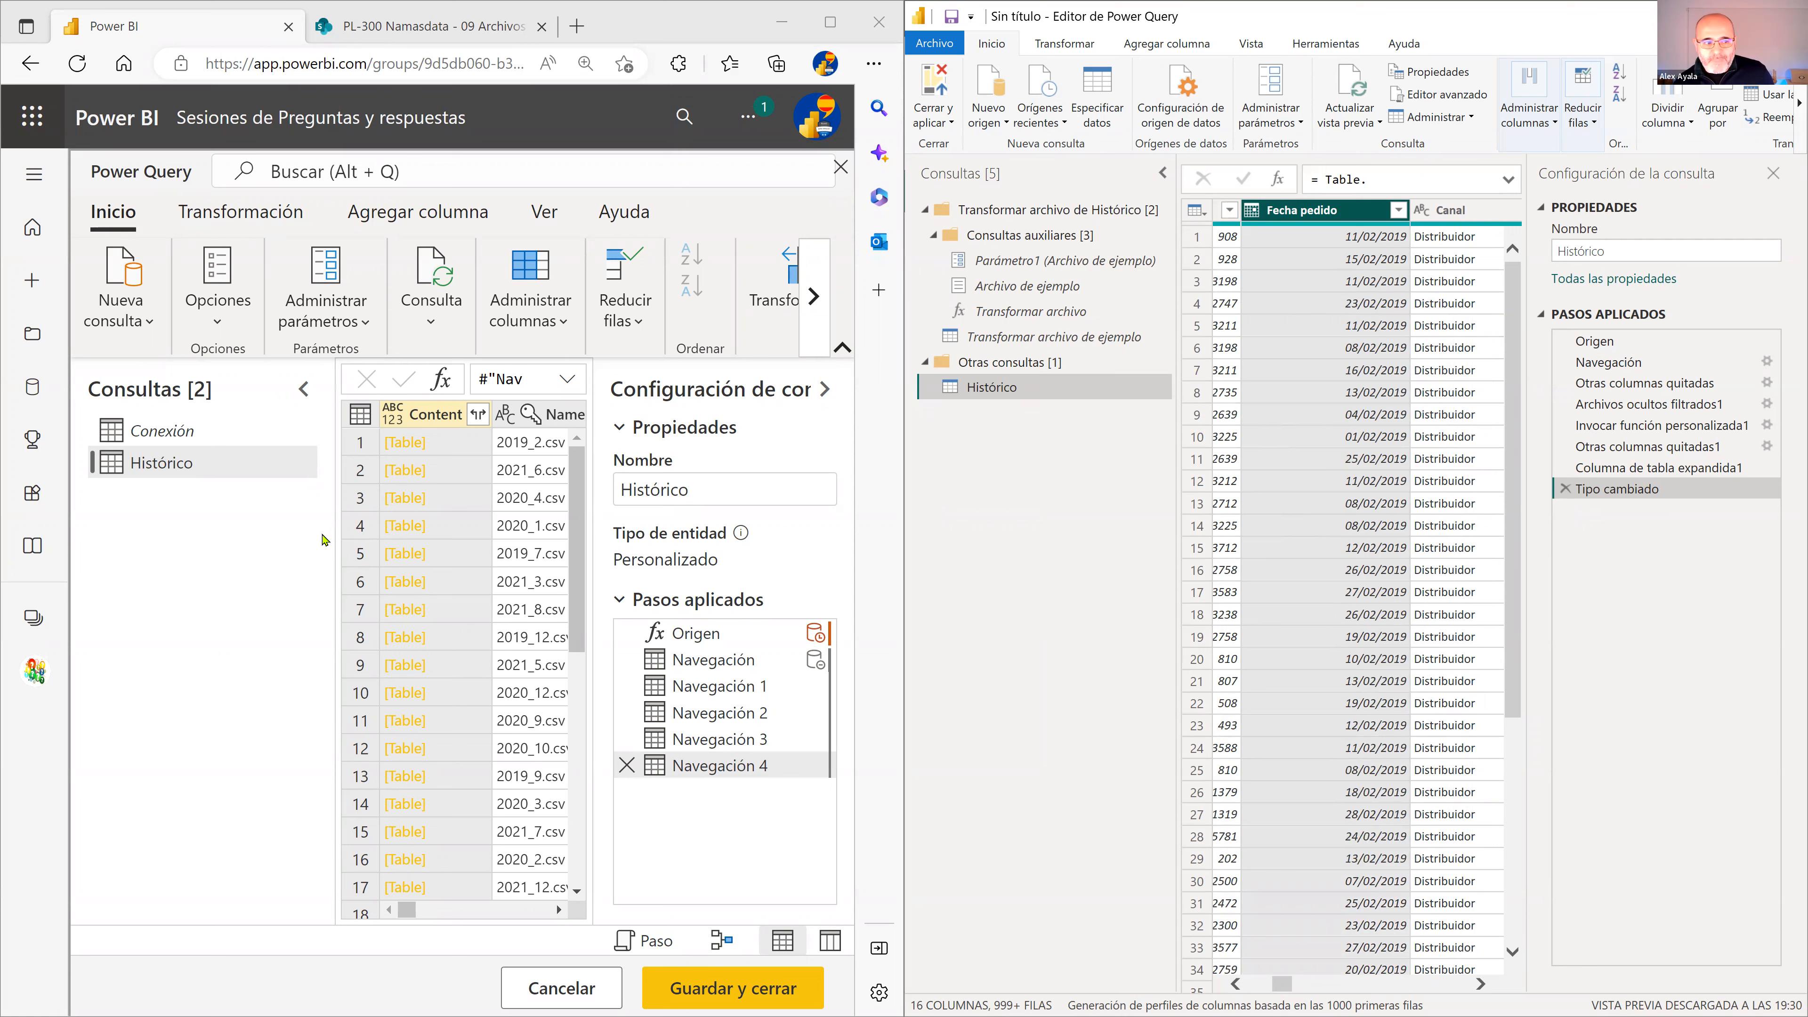
Delete the Histórico query from the browser dataflow and display the remaining Conexión query
left_click(162, 464)
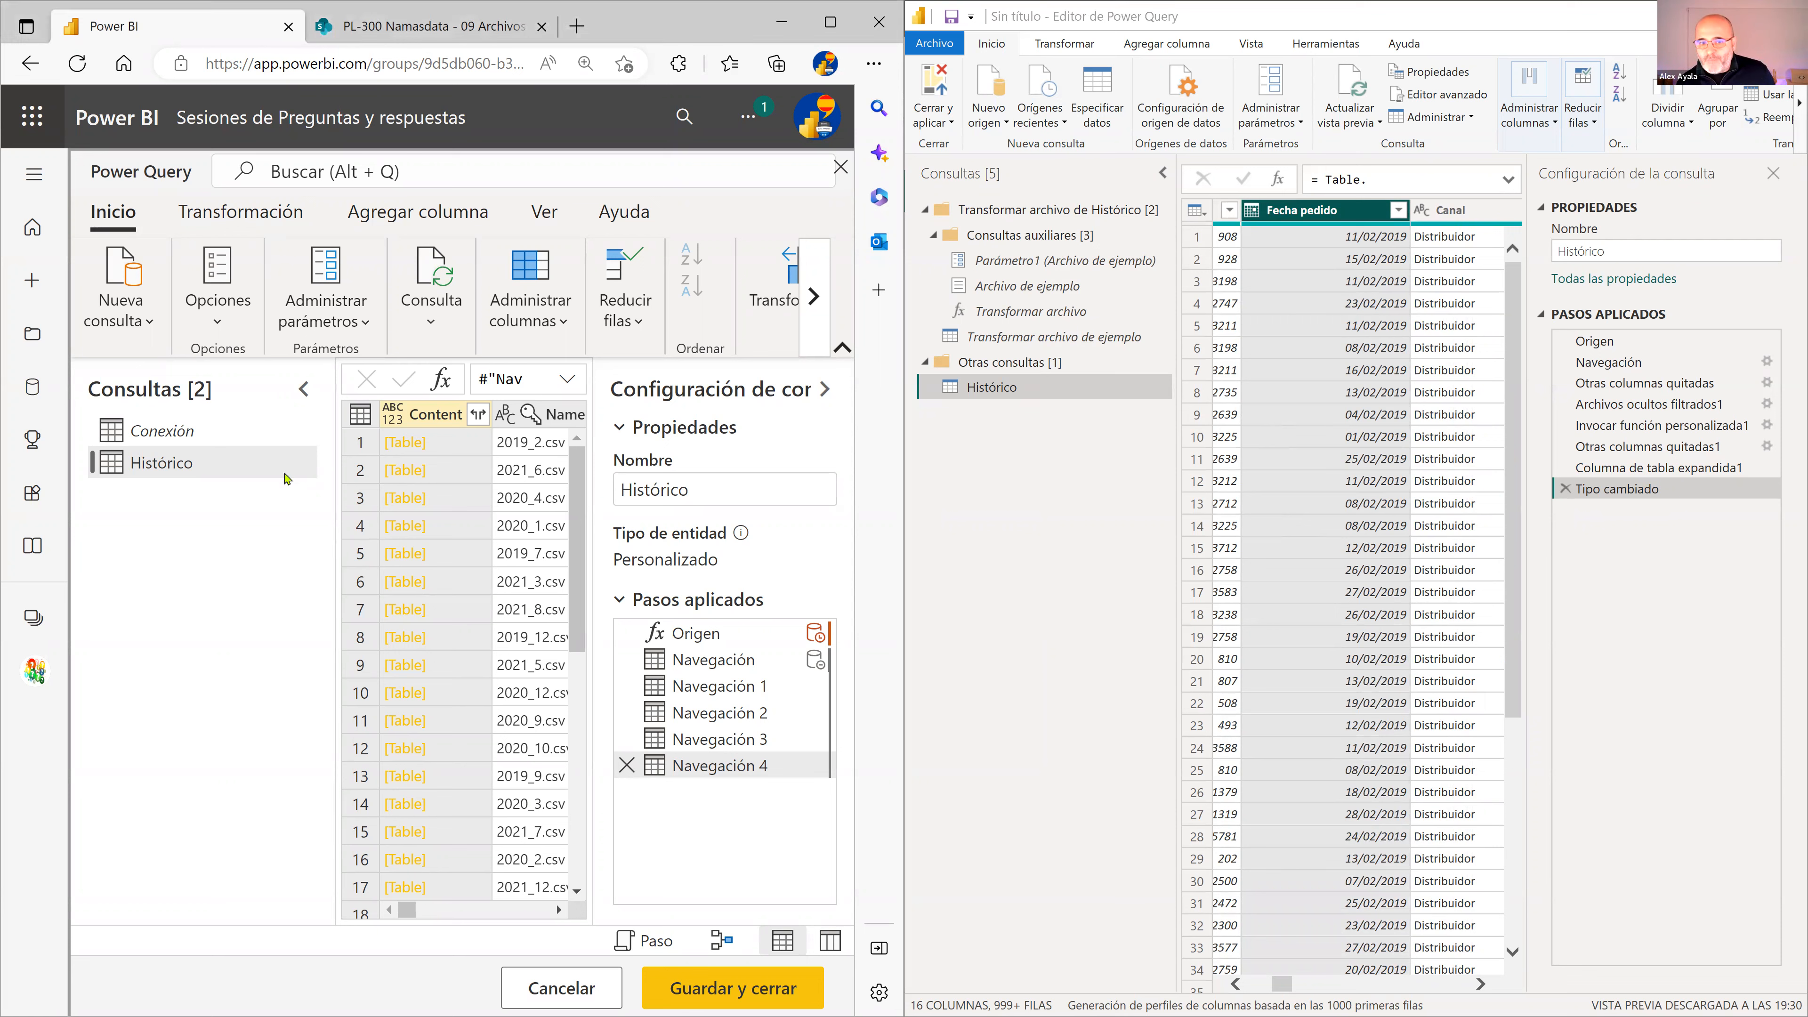
right_click(162, 468)
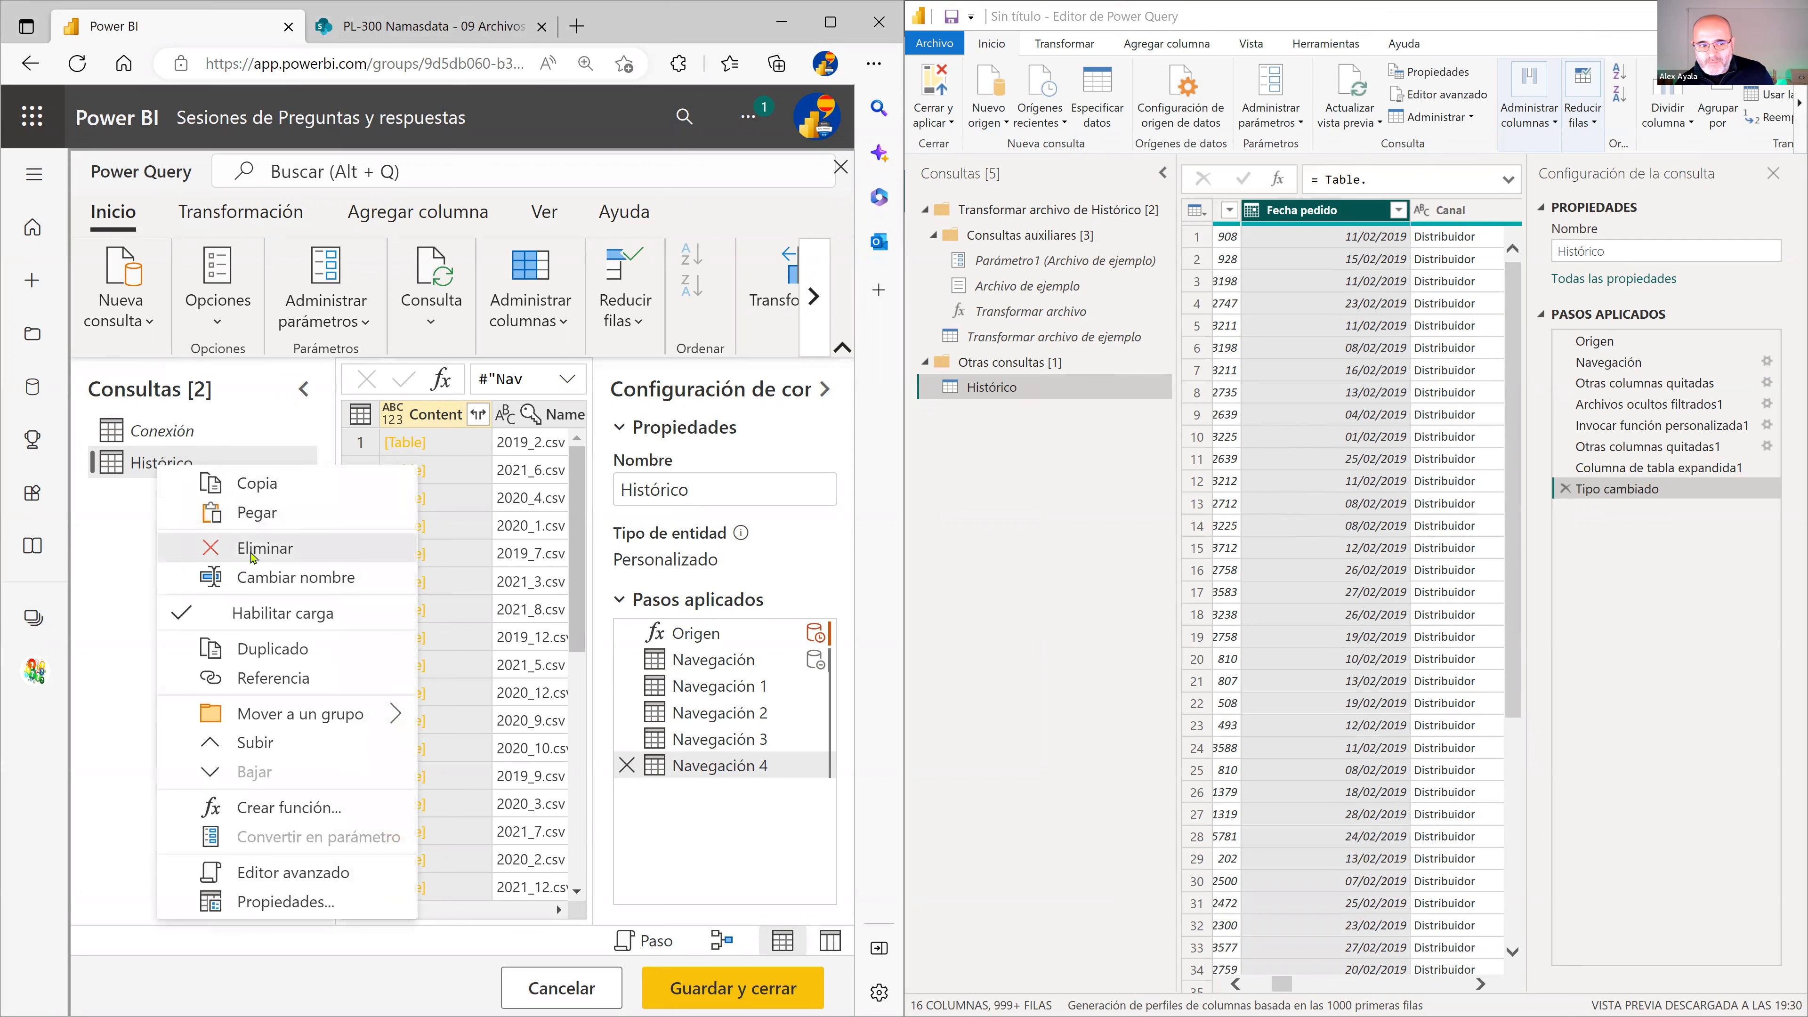
left_click(252, 549)
left_click(486, 639)
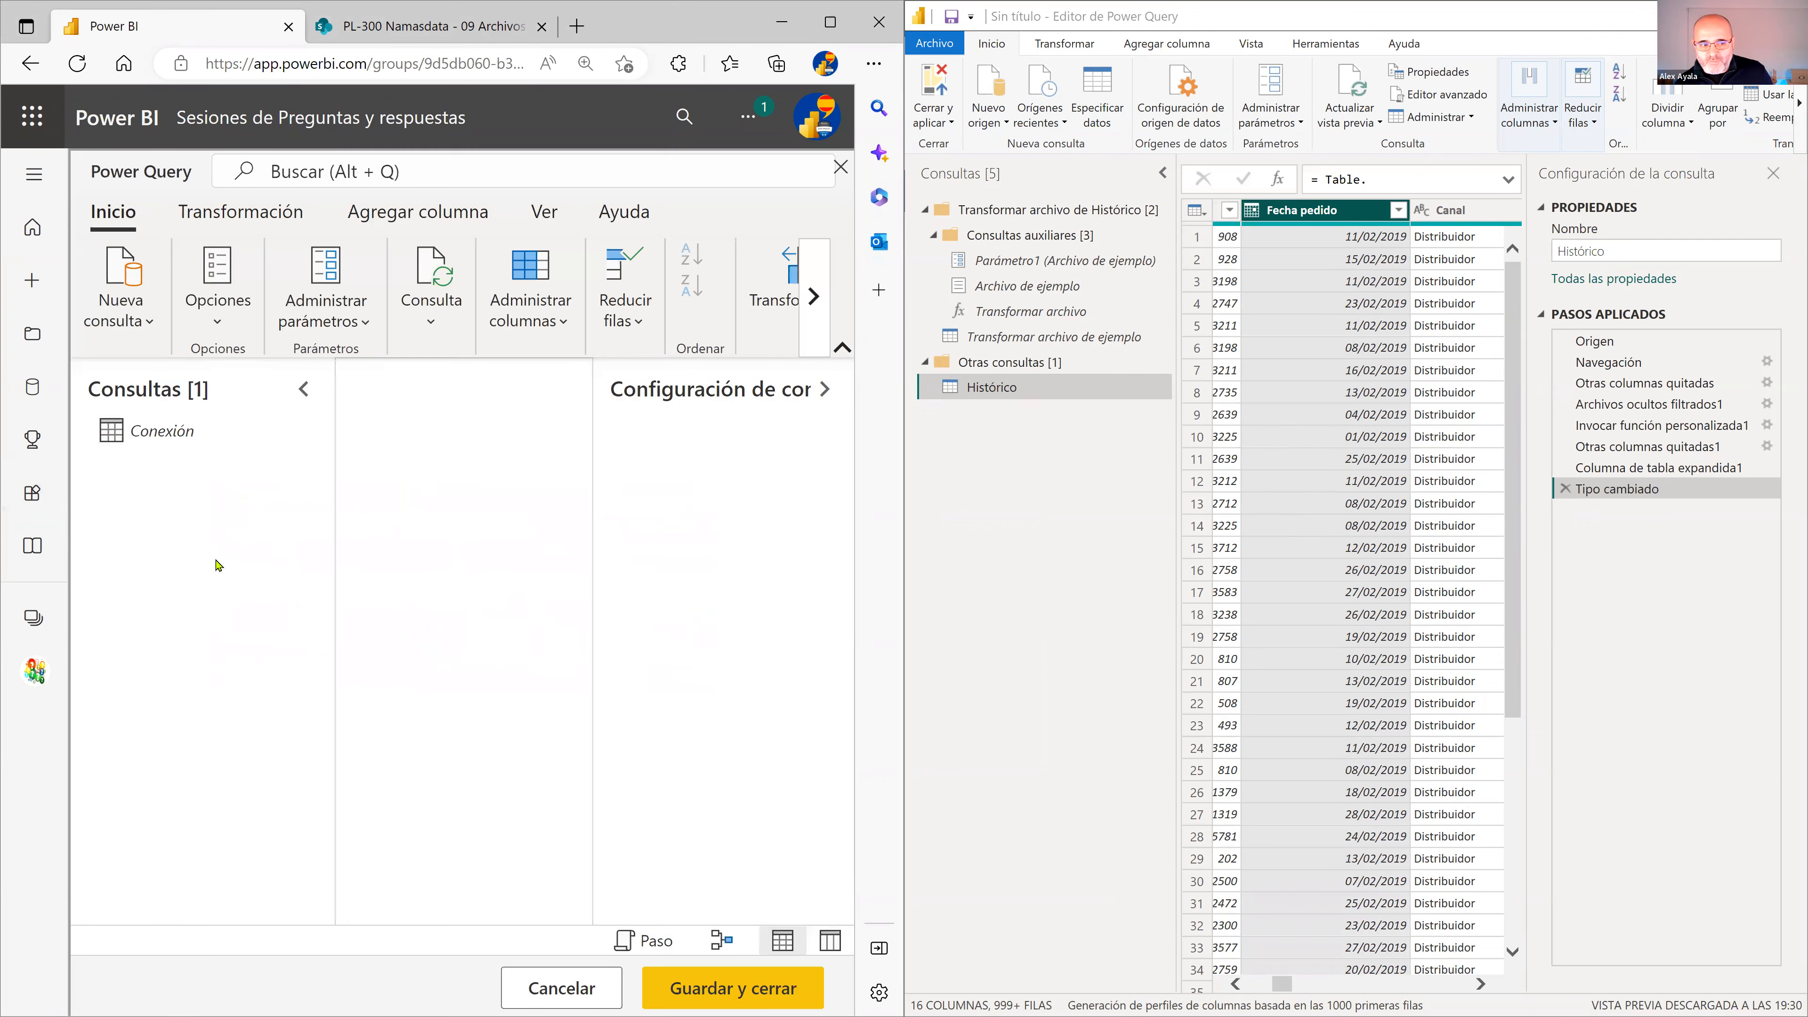
left_click(158, 432)
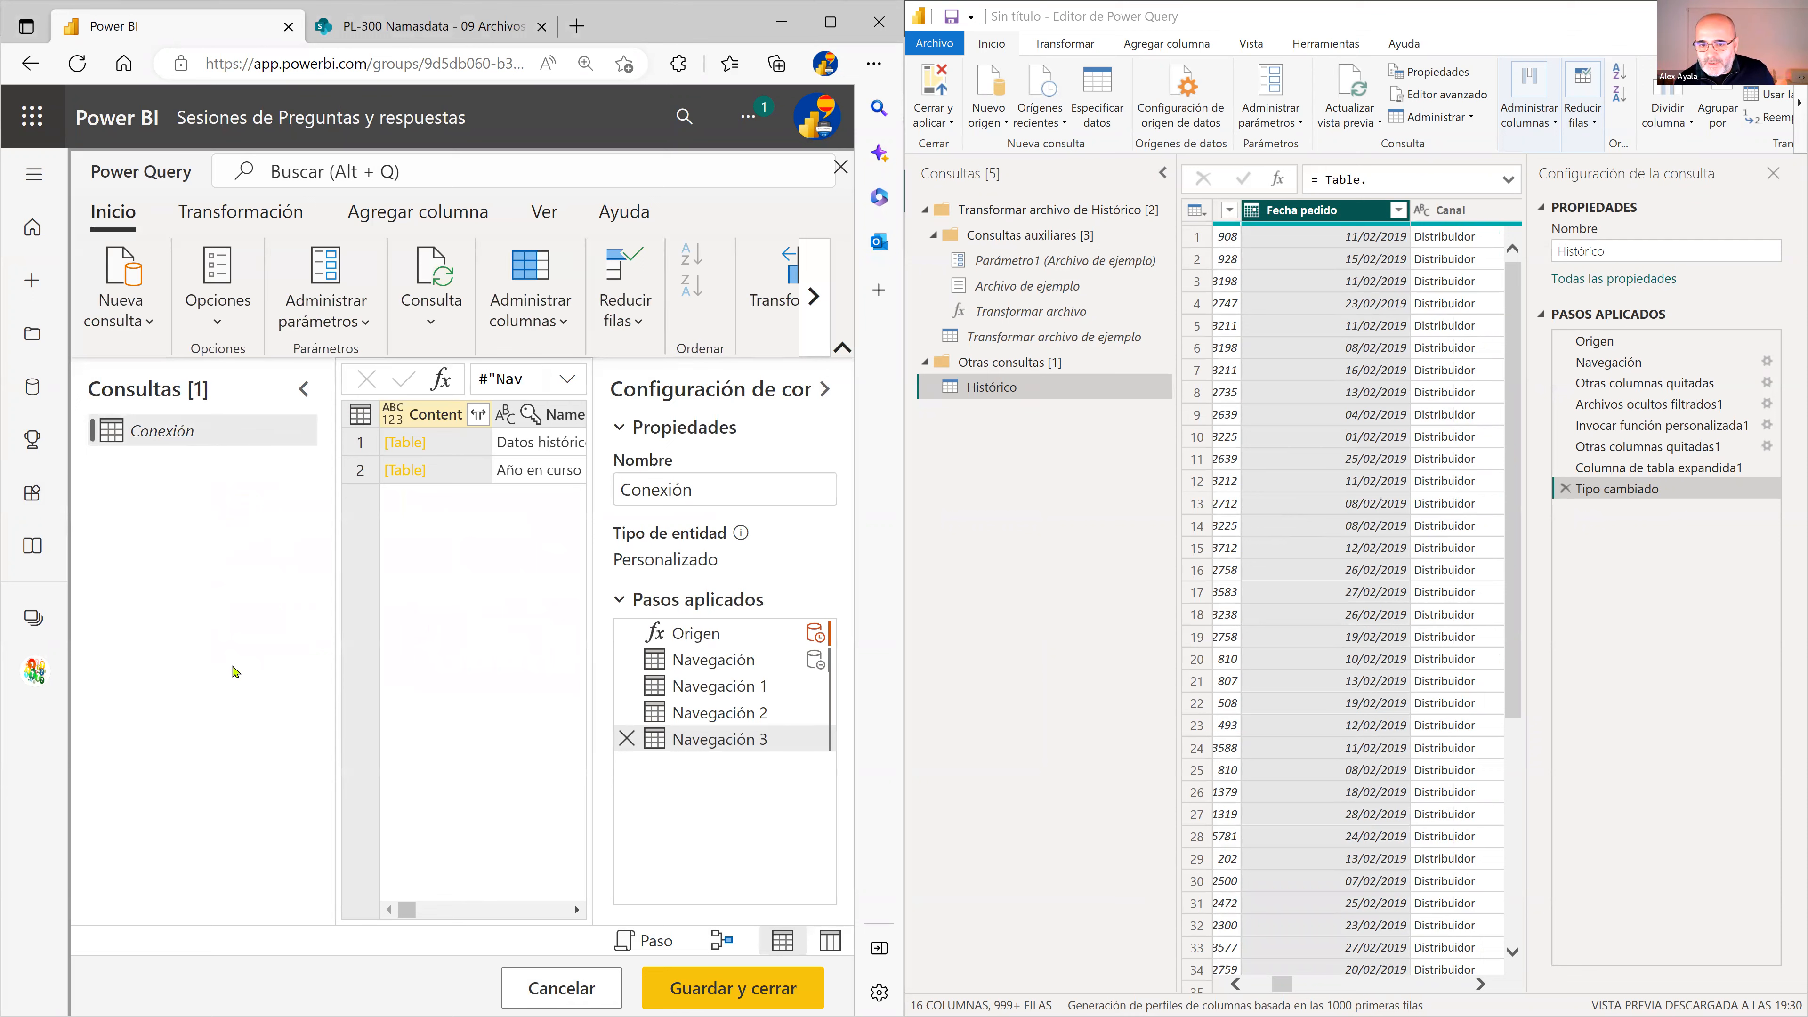
Copy the combined Histórico query from Power BI Desktop and paste it into the dataflow's query list
left_click(1007, 391)
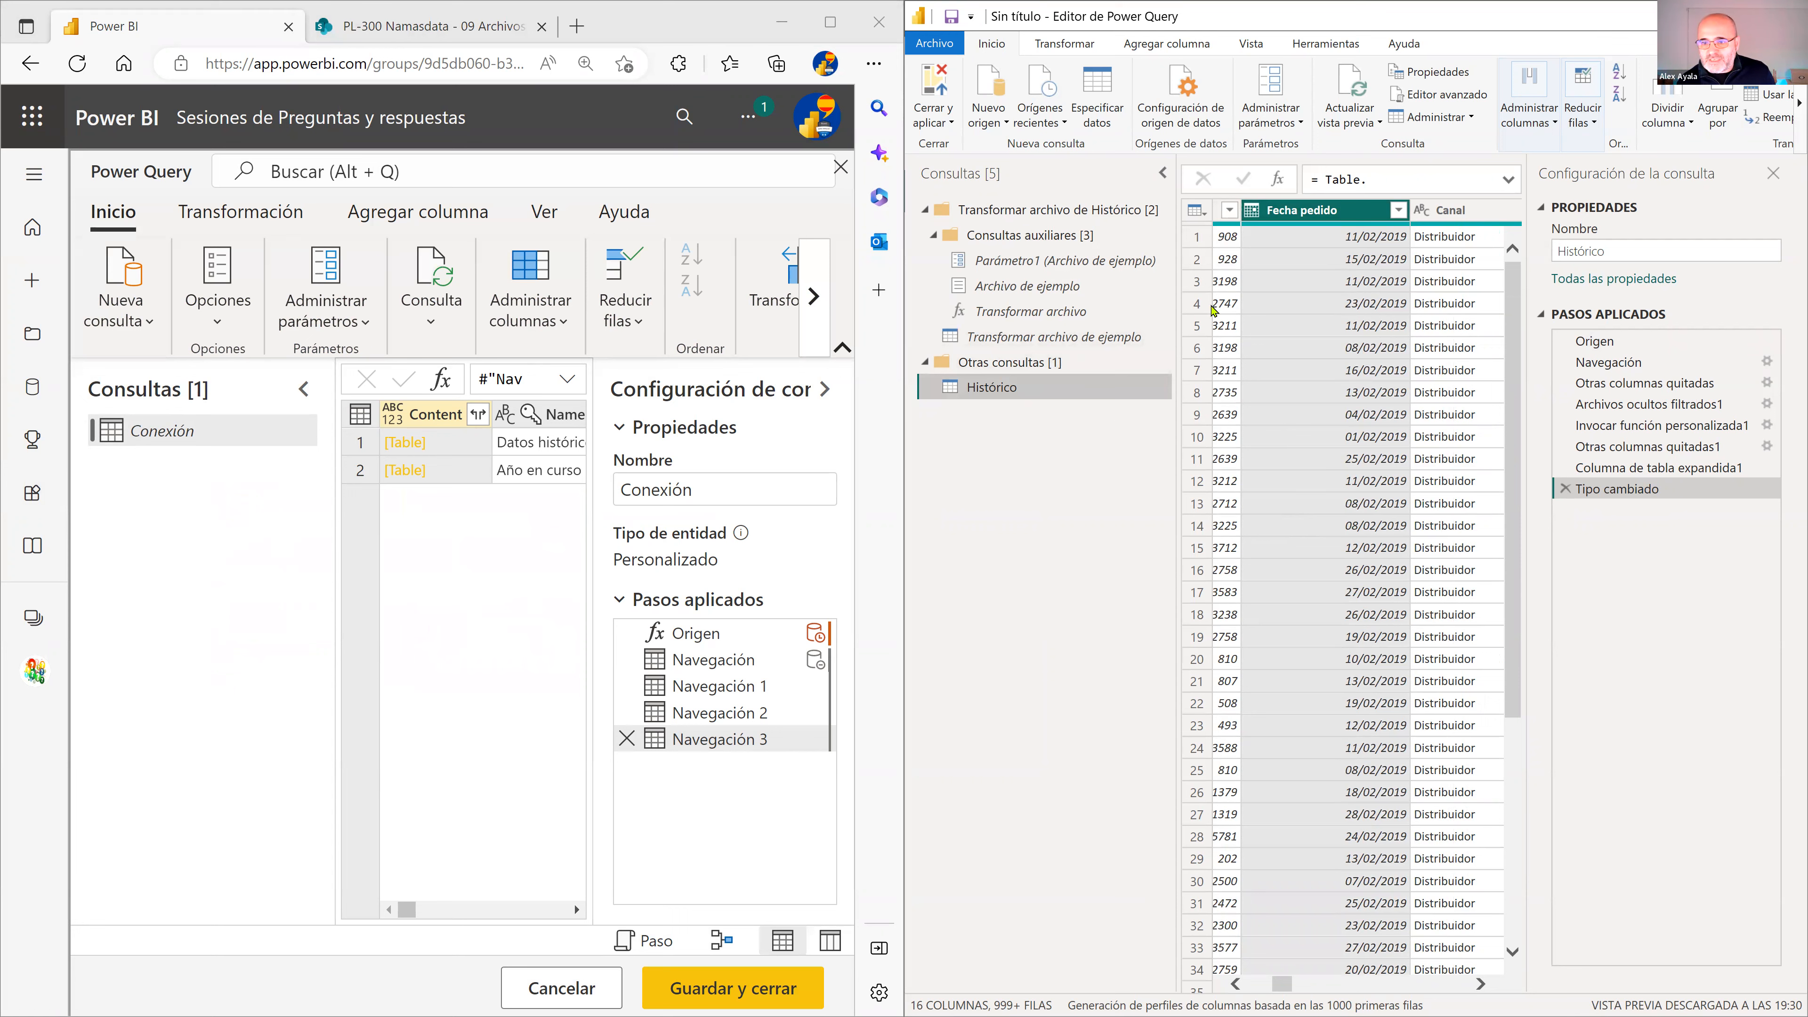
right_click(997, 392)
left_click(1032, 408)
left_click(128, 470)
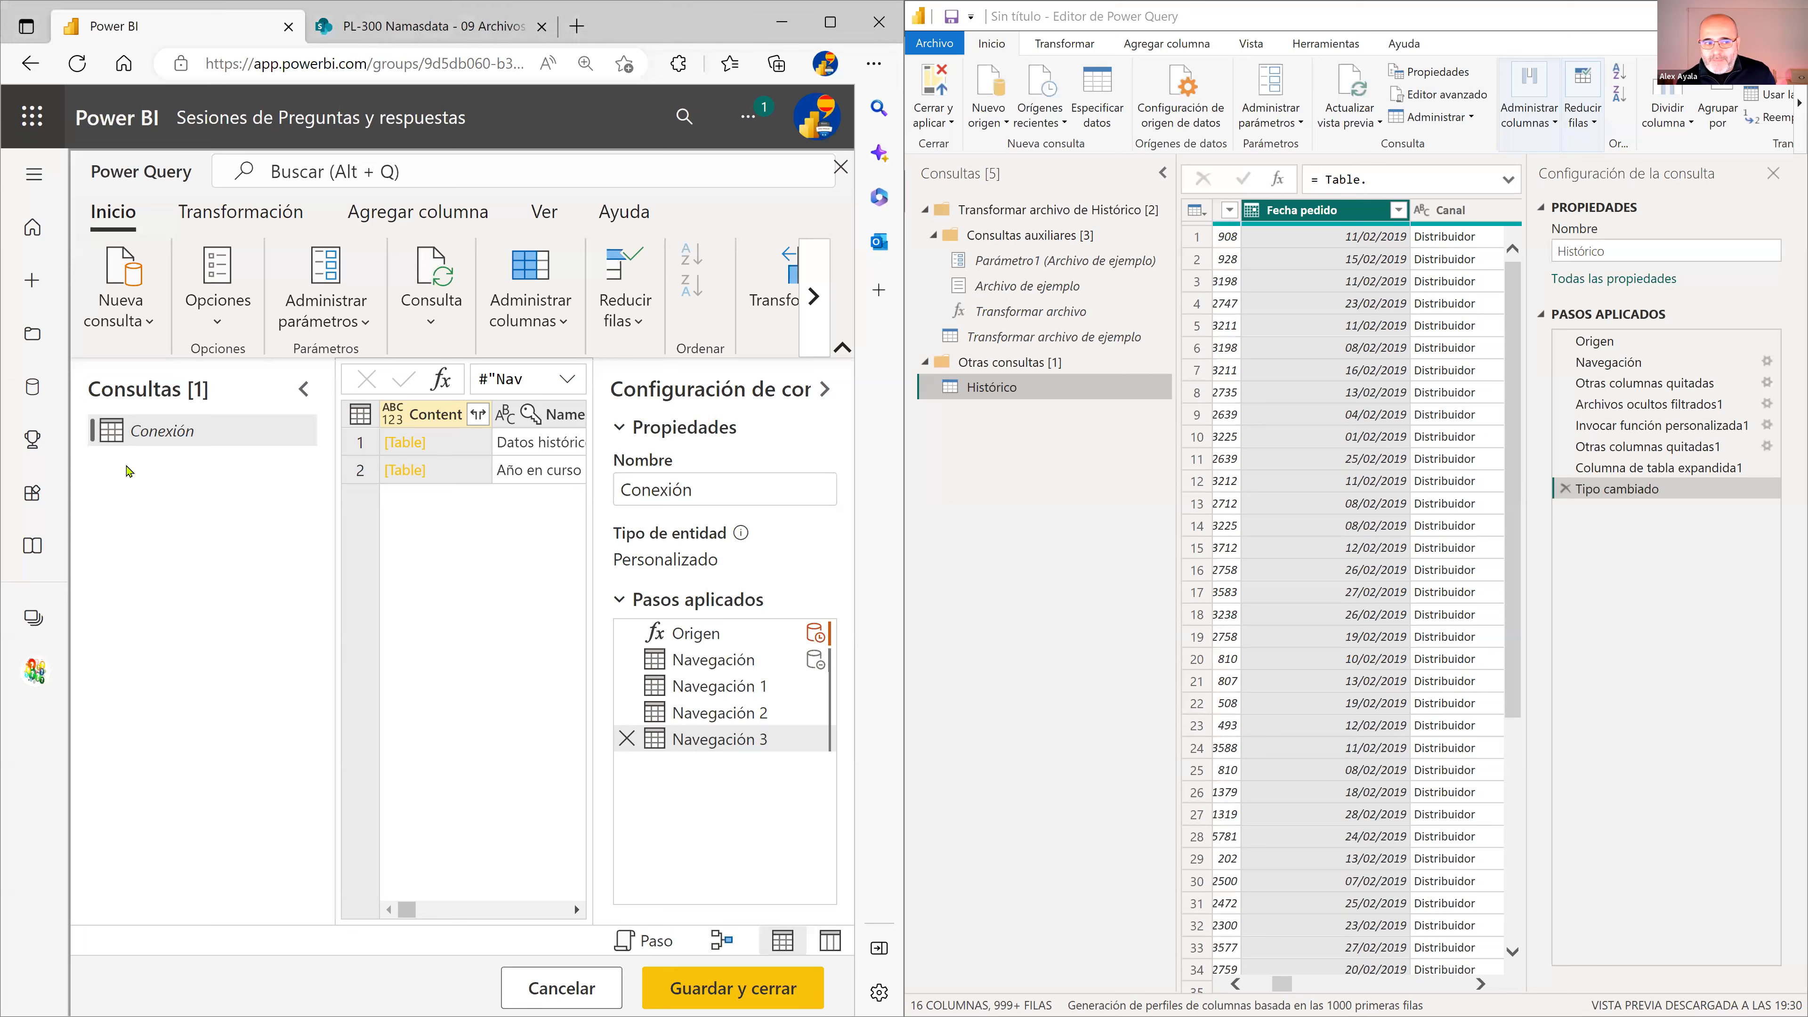
right_click(191, 545)
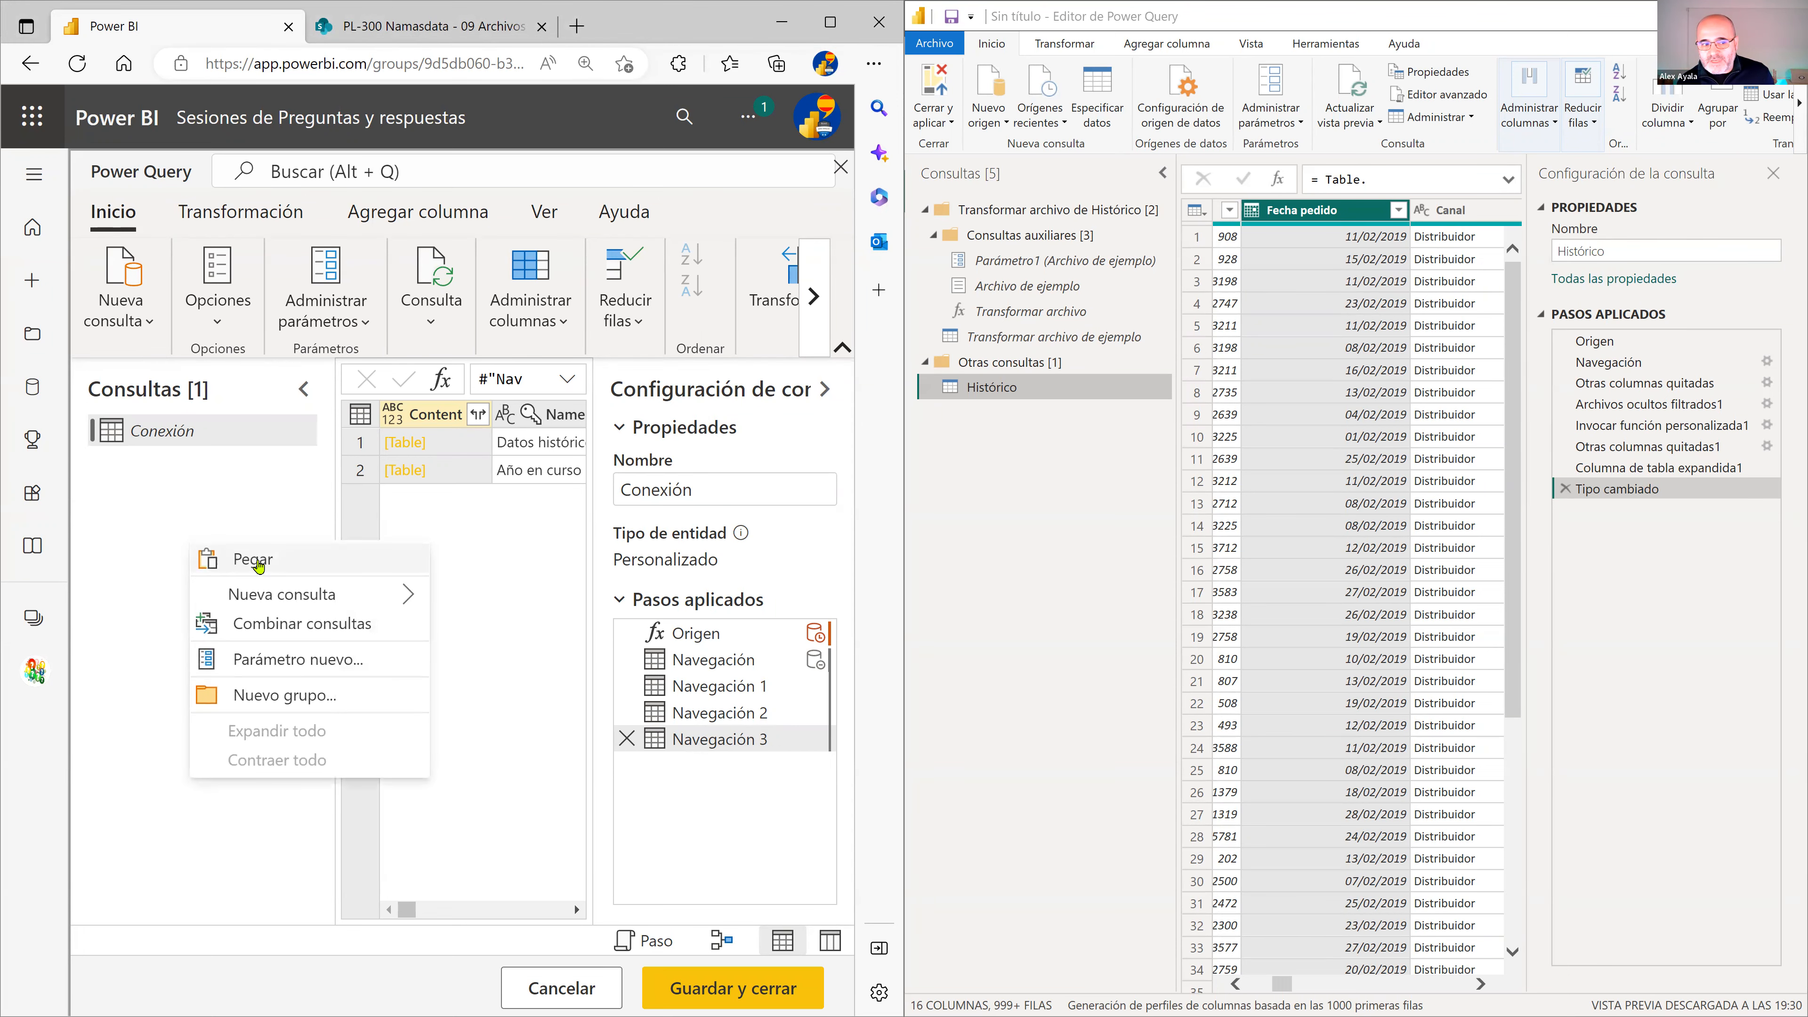
left_click(258, 564)
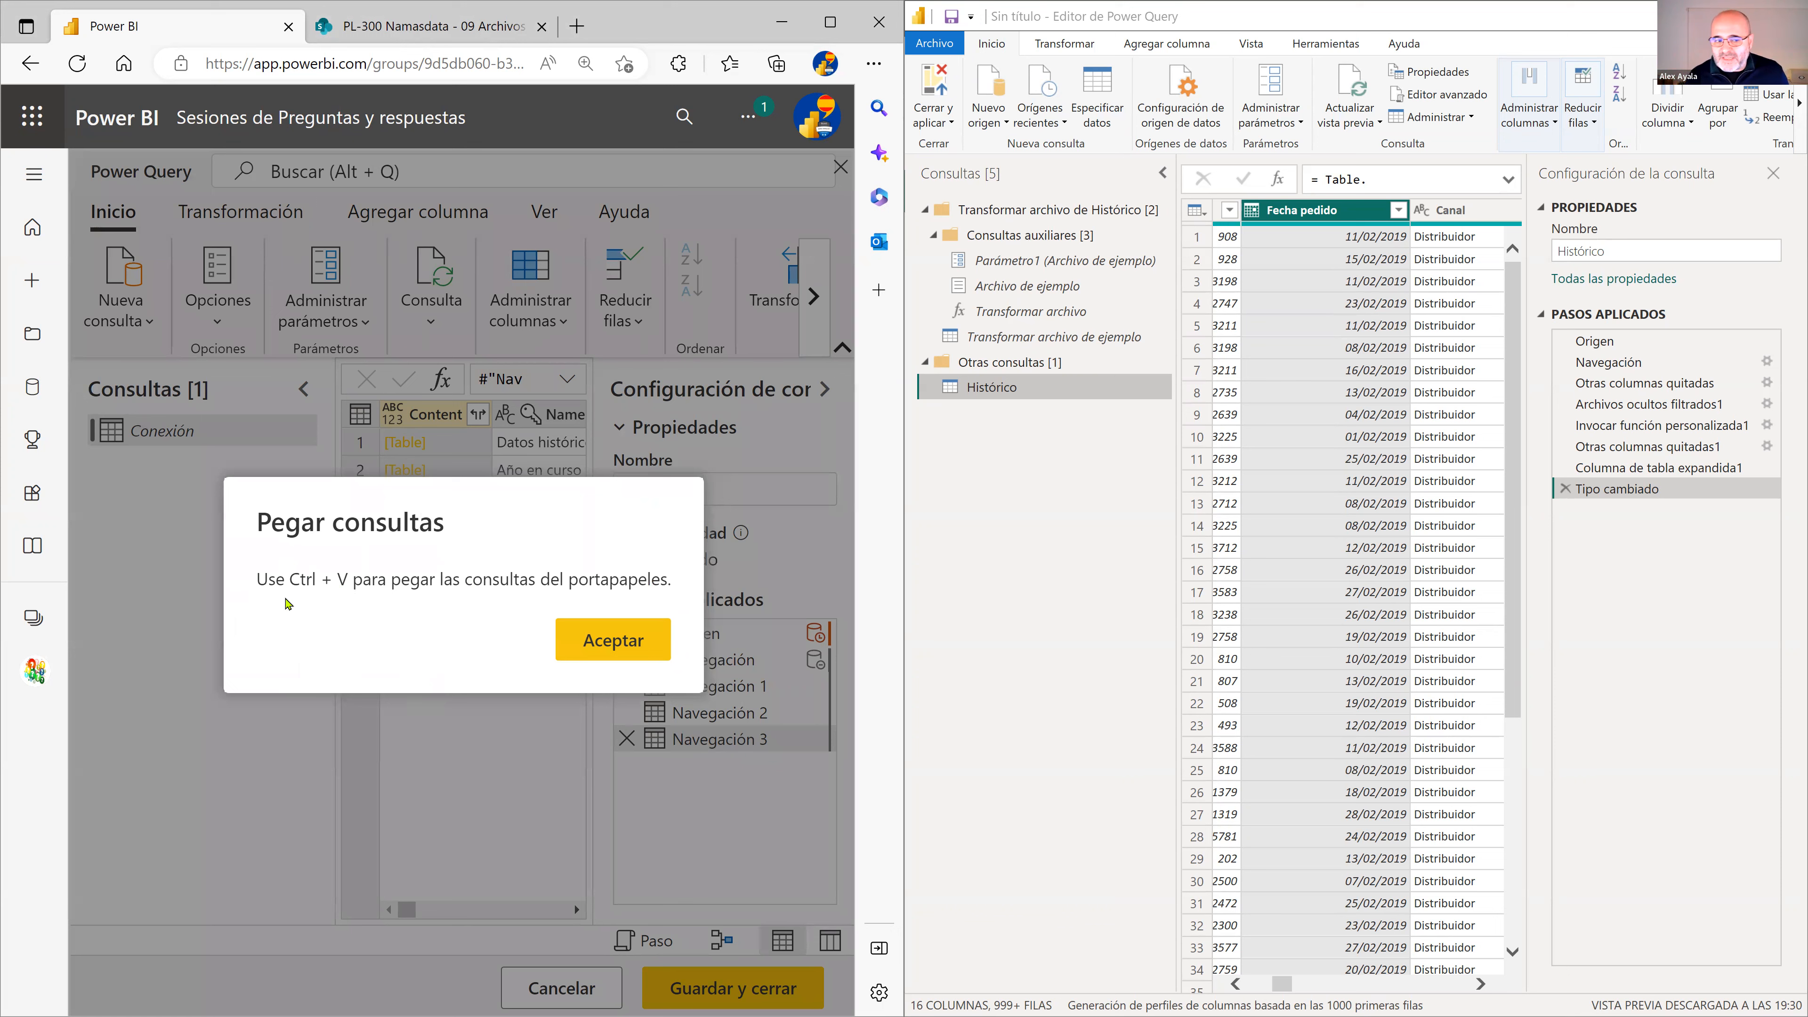
left_click(612, 640)
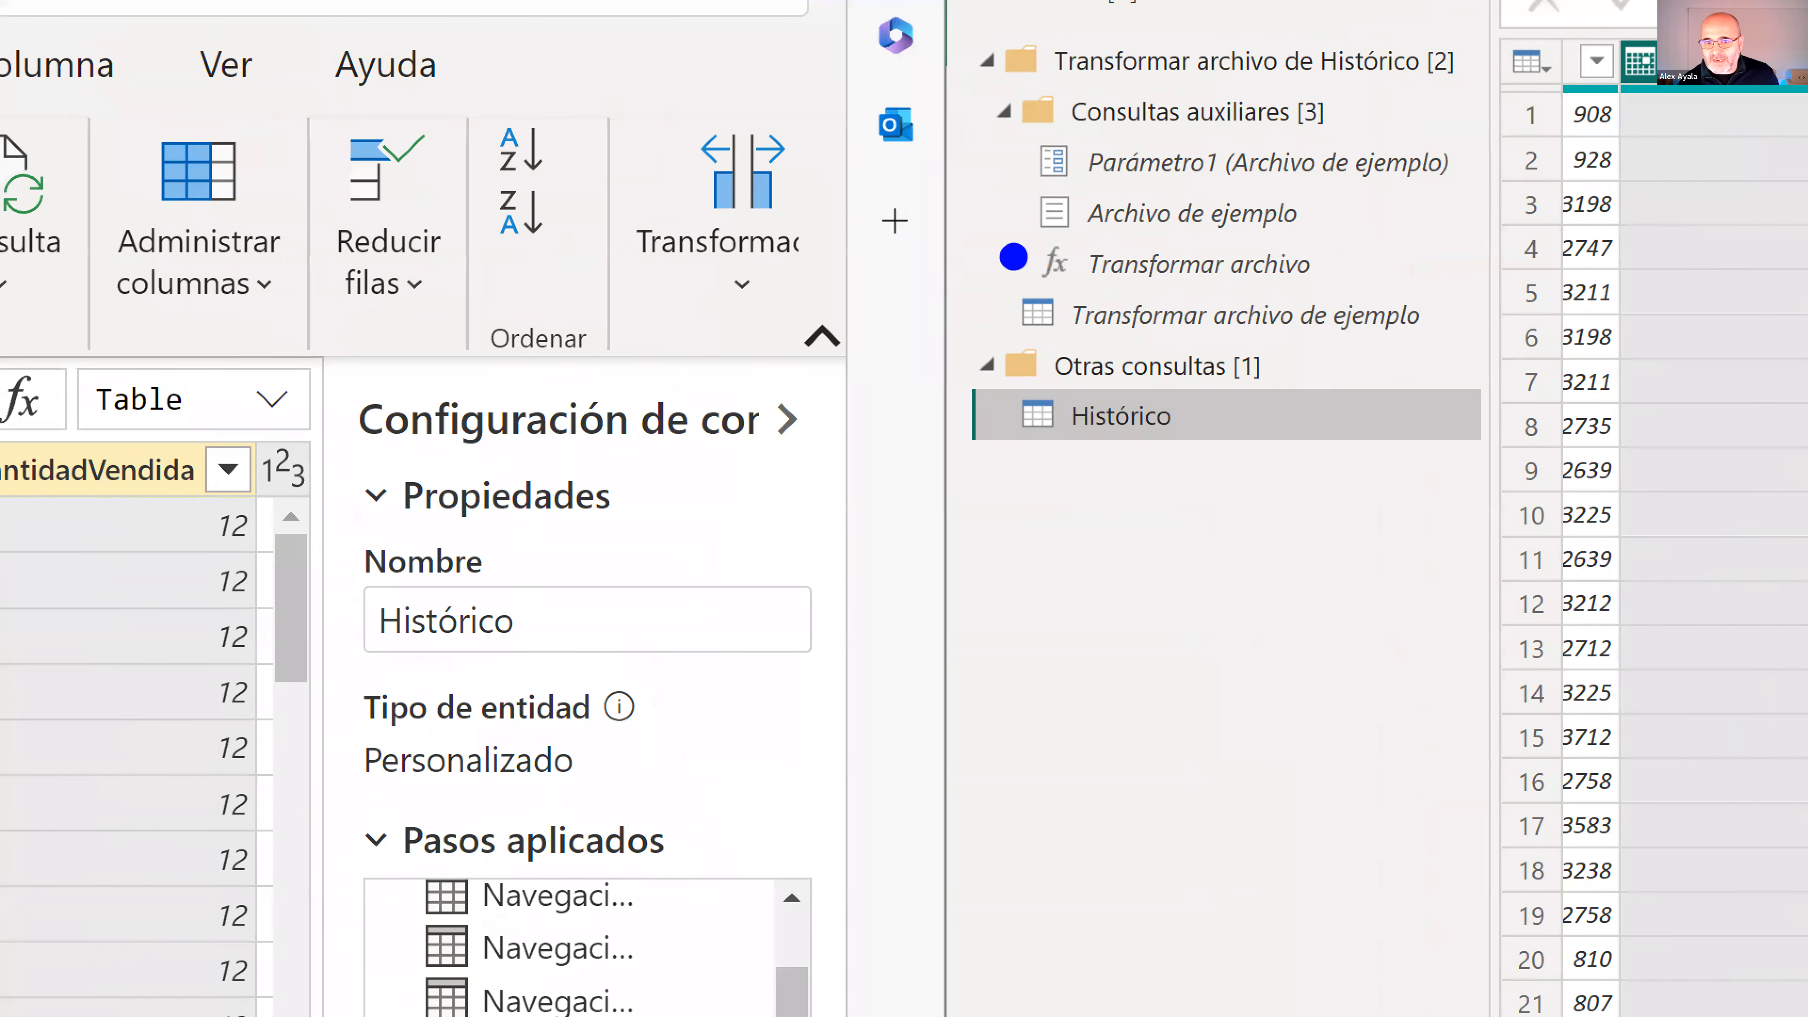
left_click_drag(1013, 256, 744, 198)
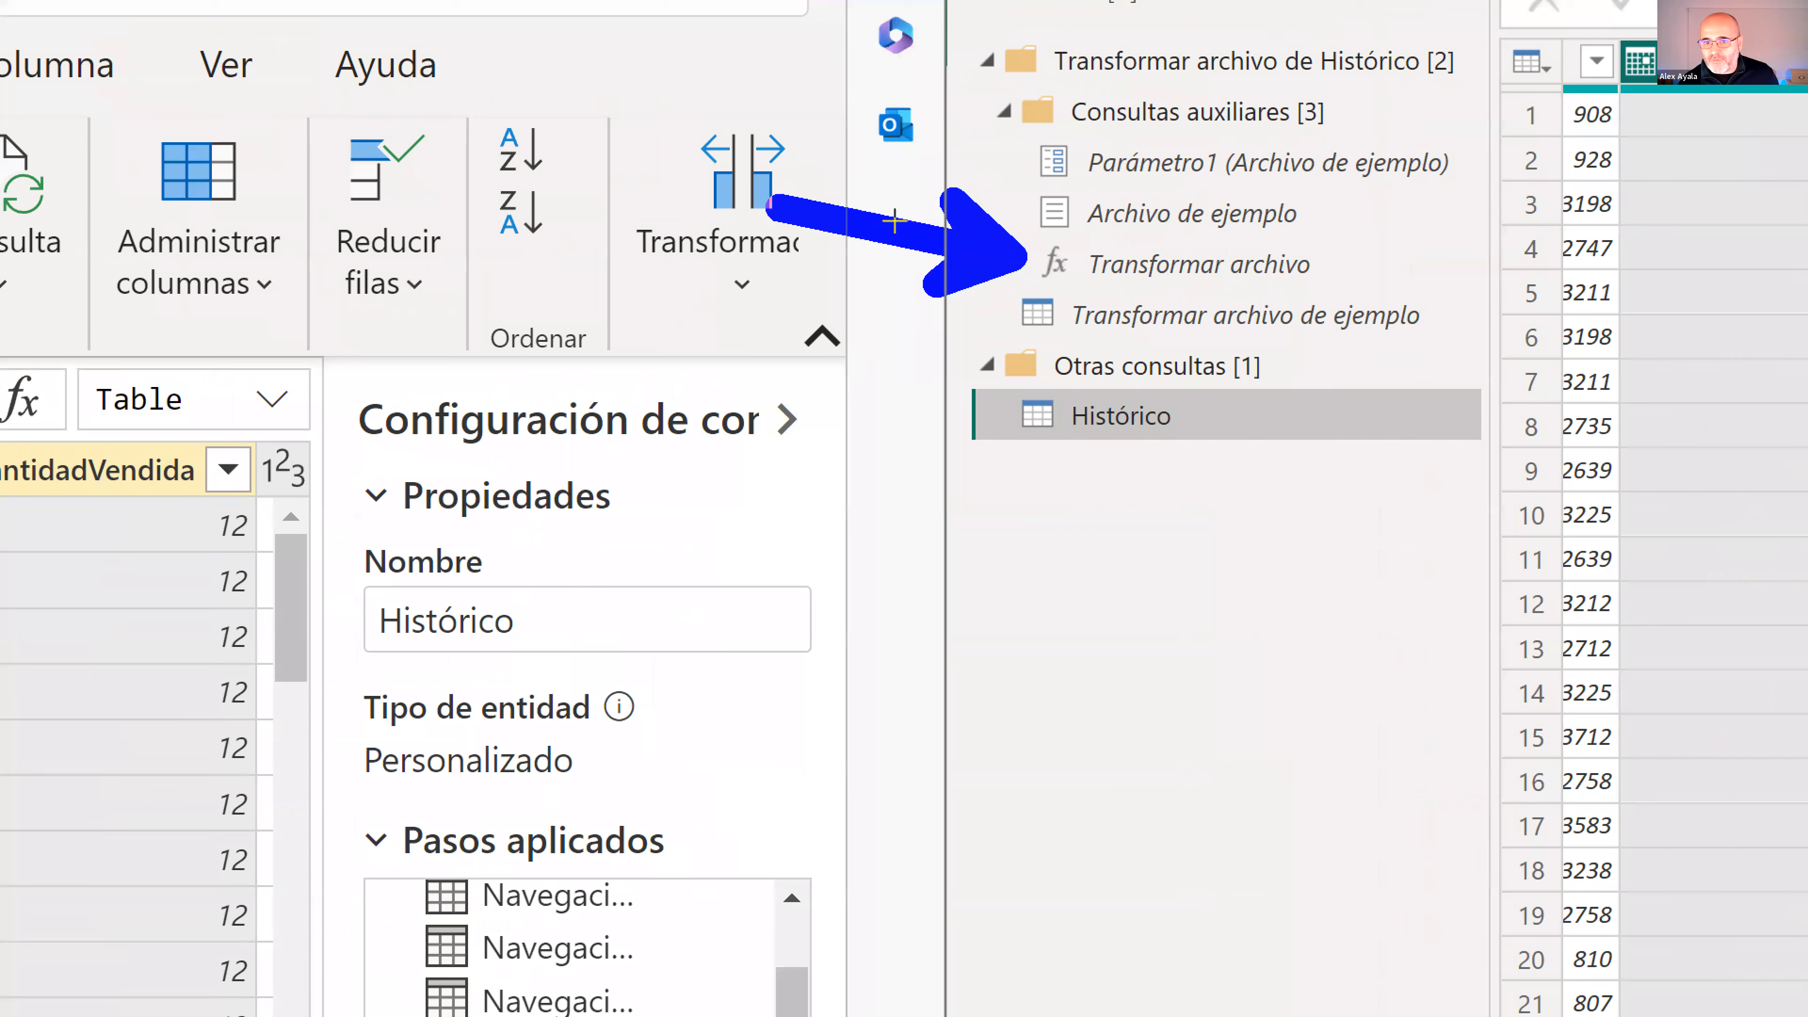
left_click_drag(1033, 162, 744, 189)
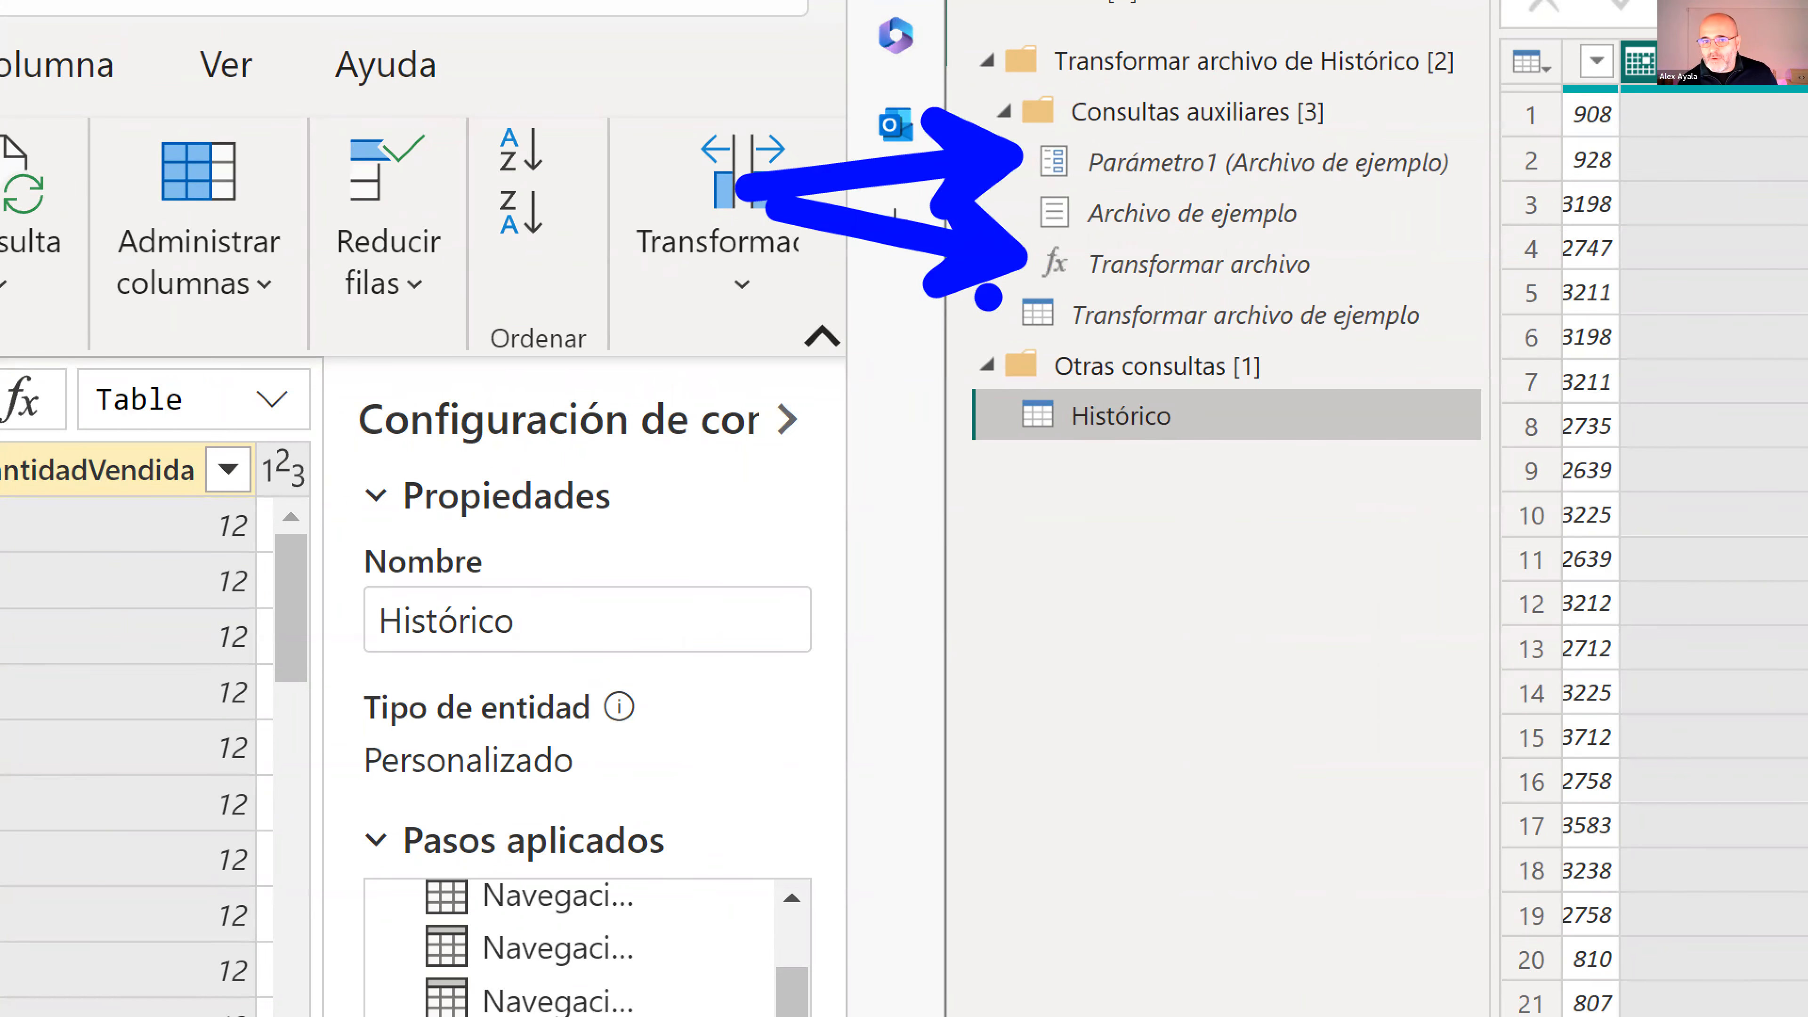
key("Escape")
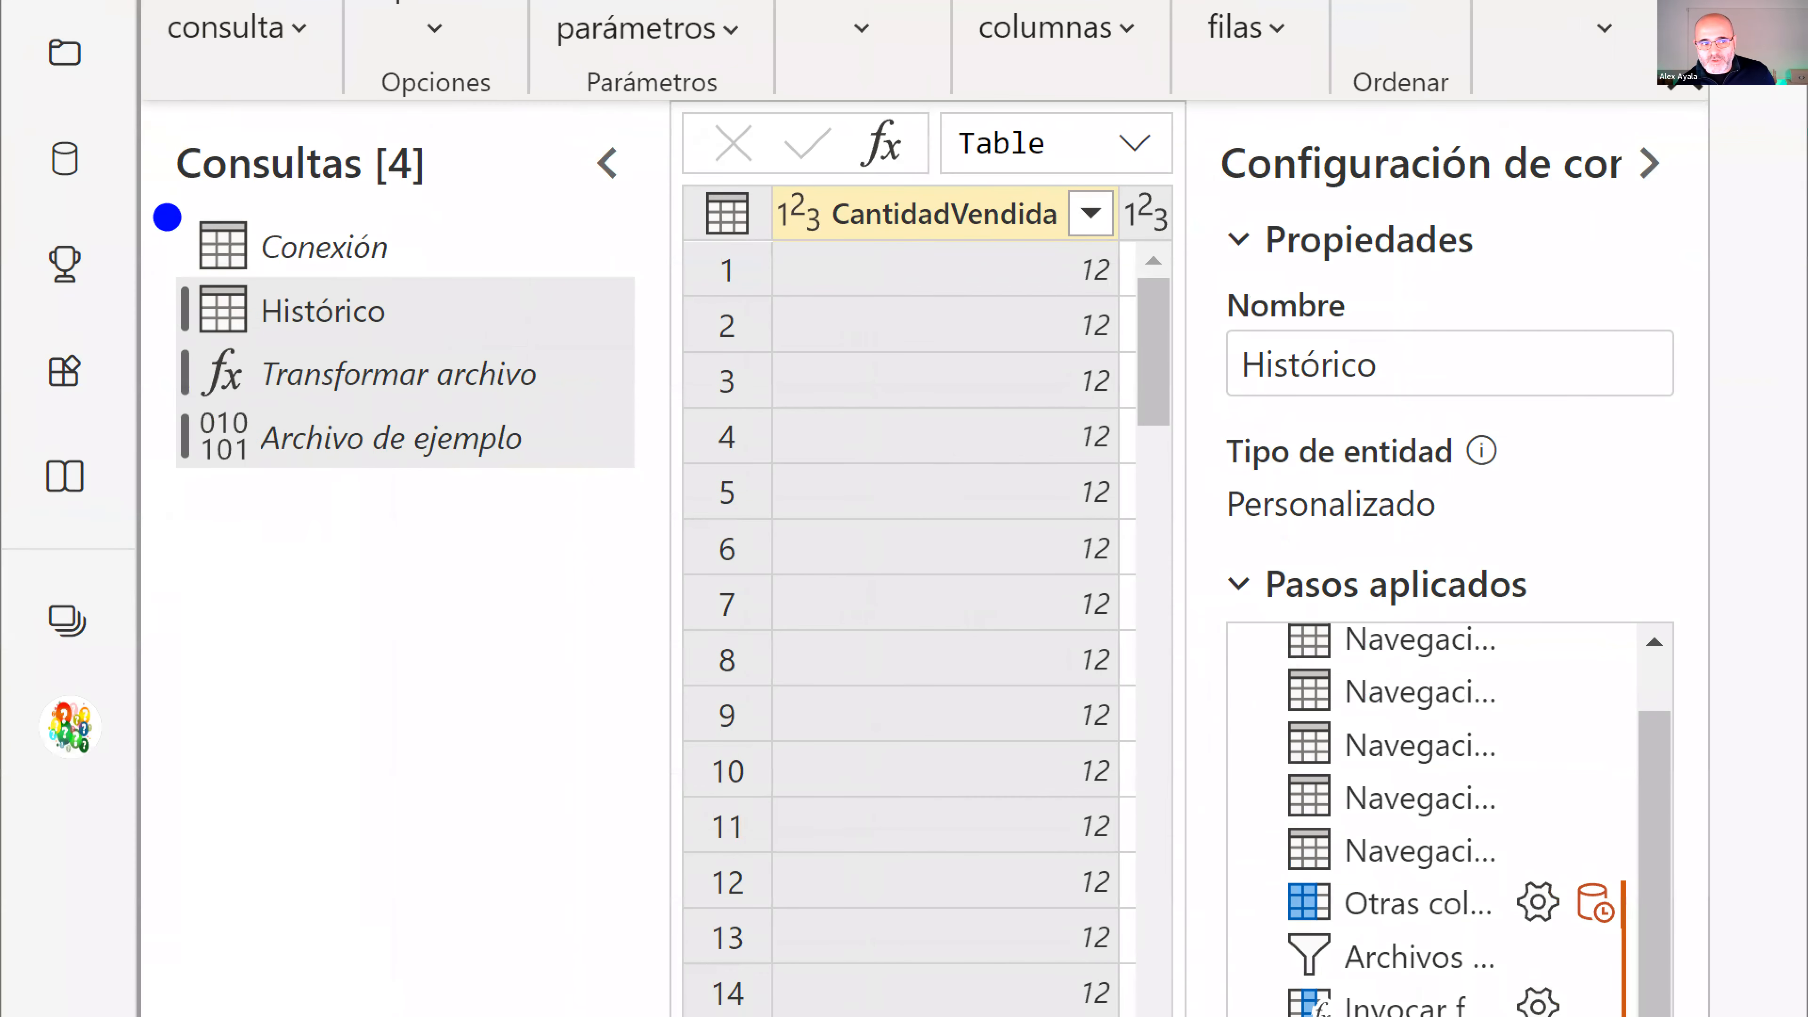
left_click_drag(166, 263, 638, 490)
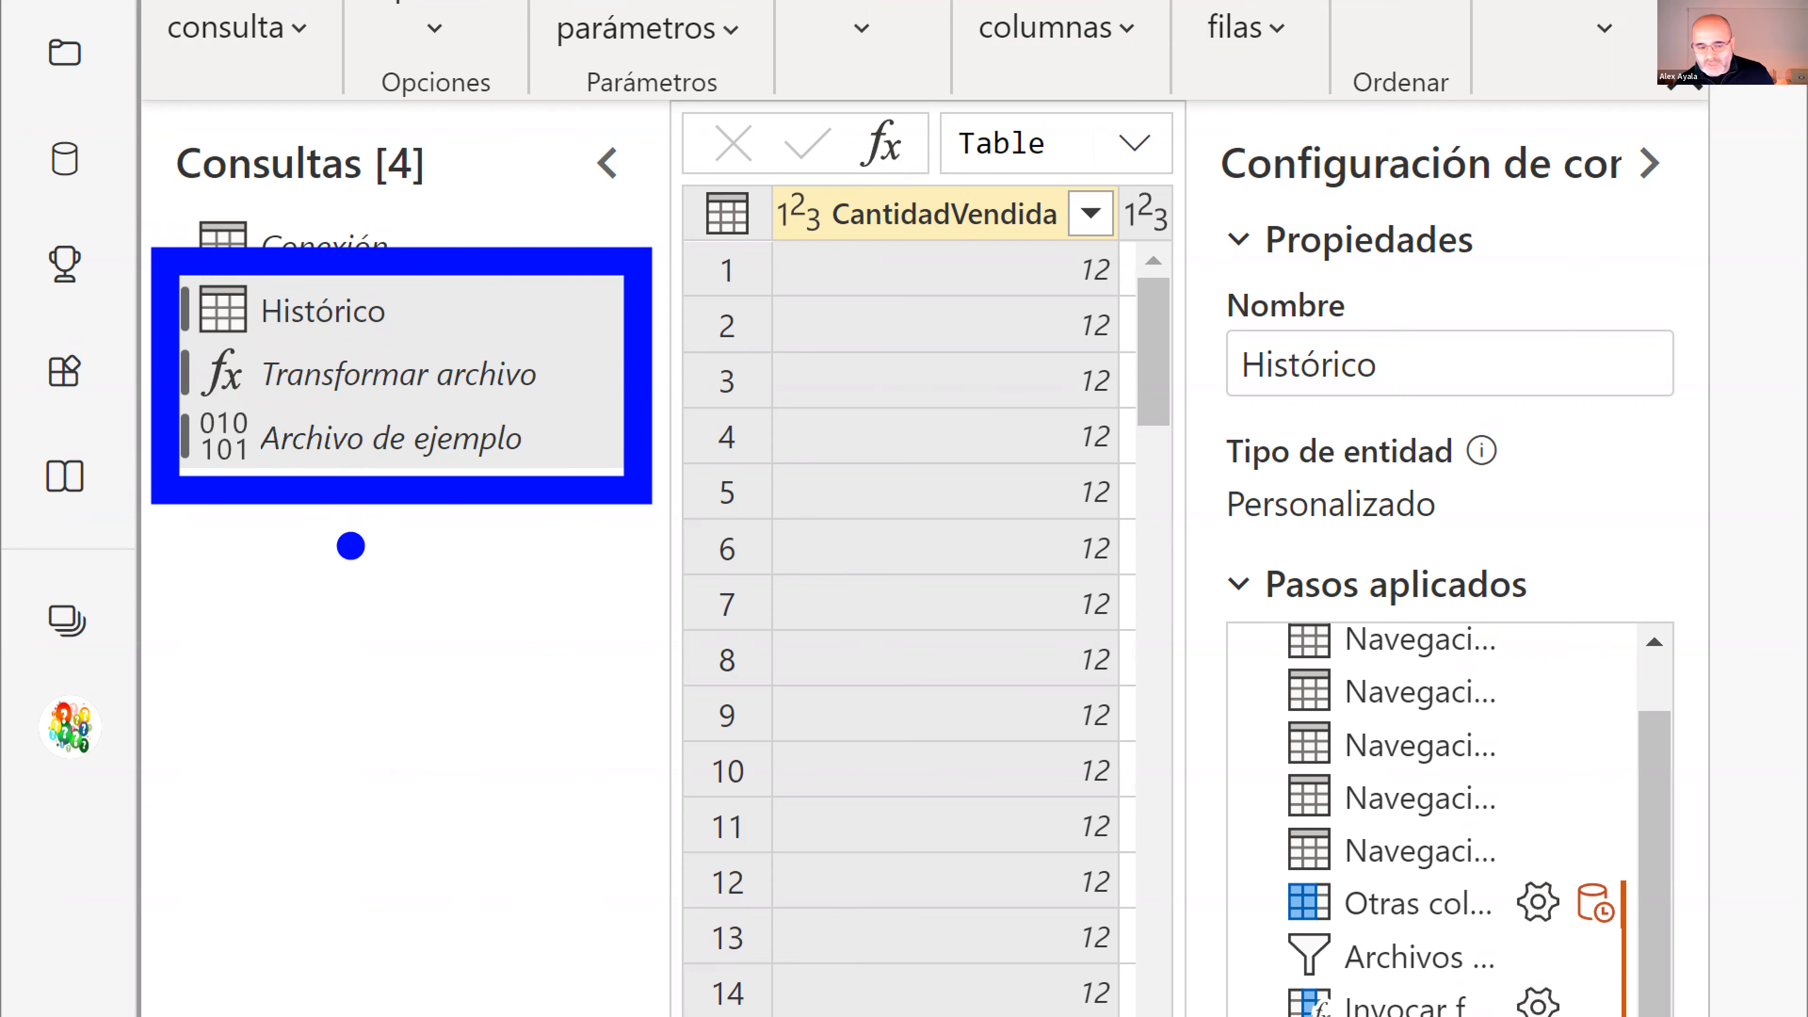
key("Escape")
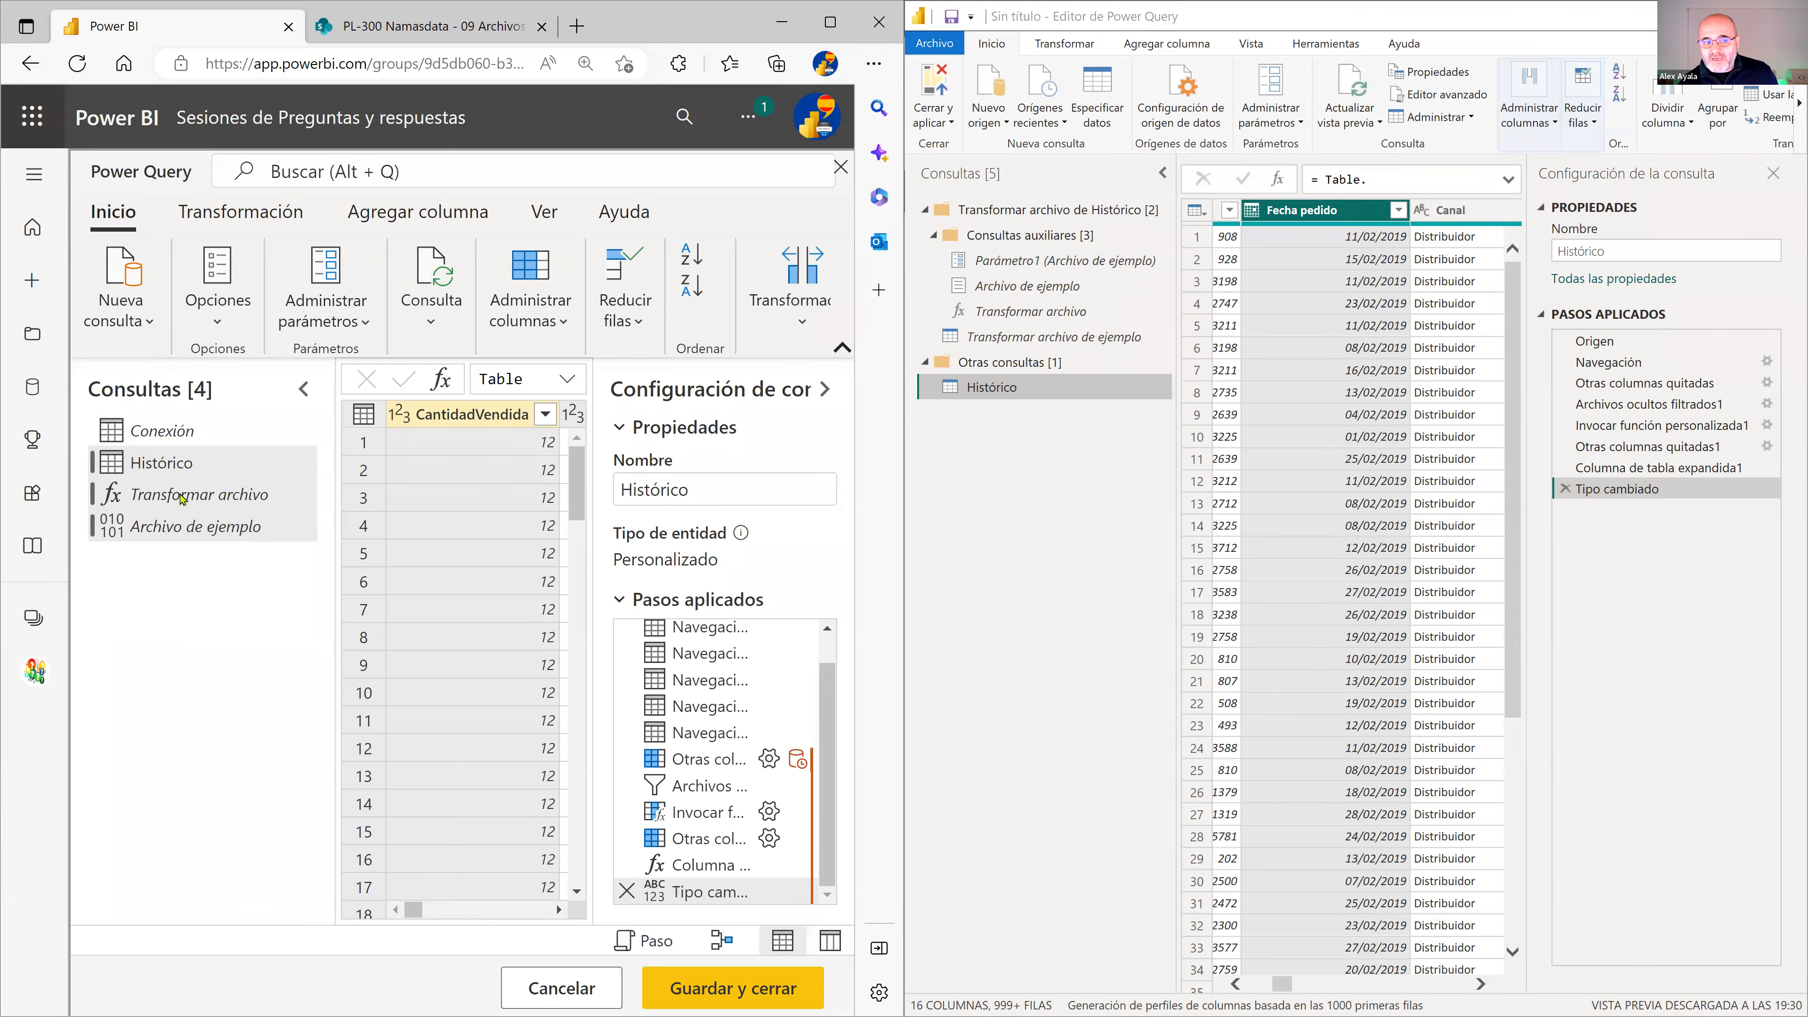
Move the Transformar archivo and Archivo de ejemplo queries into a new group named "Elementos auxiliares tabla históricos"
left_click(178, 494)
left_click(183, 519)
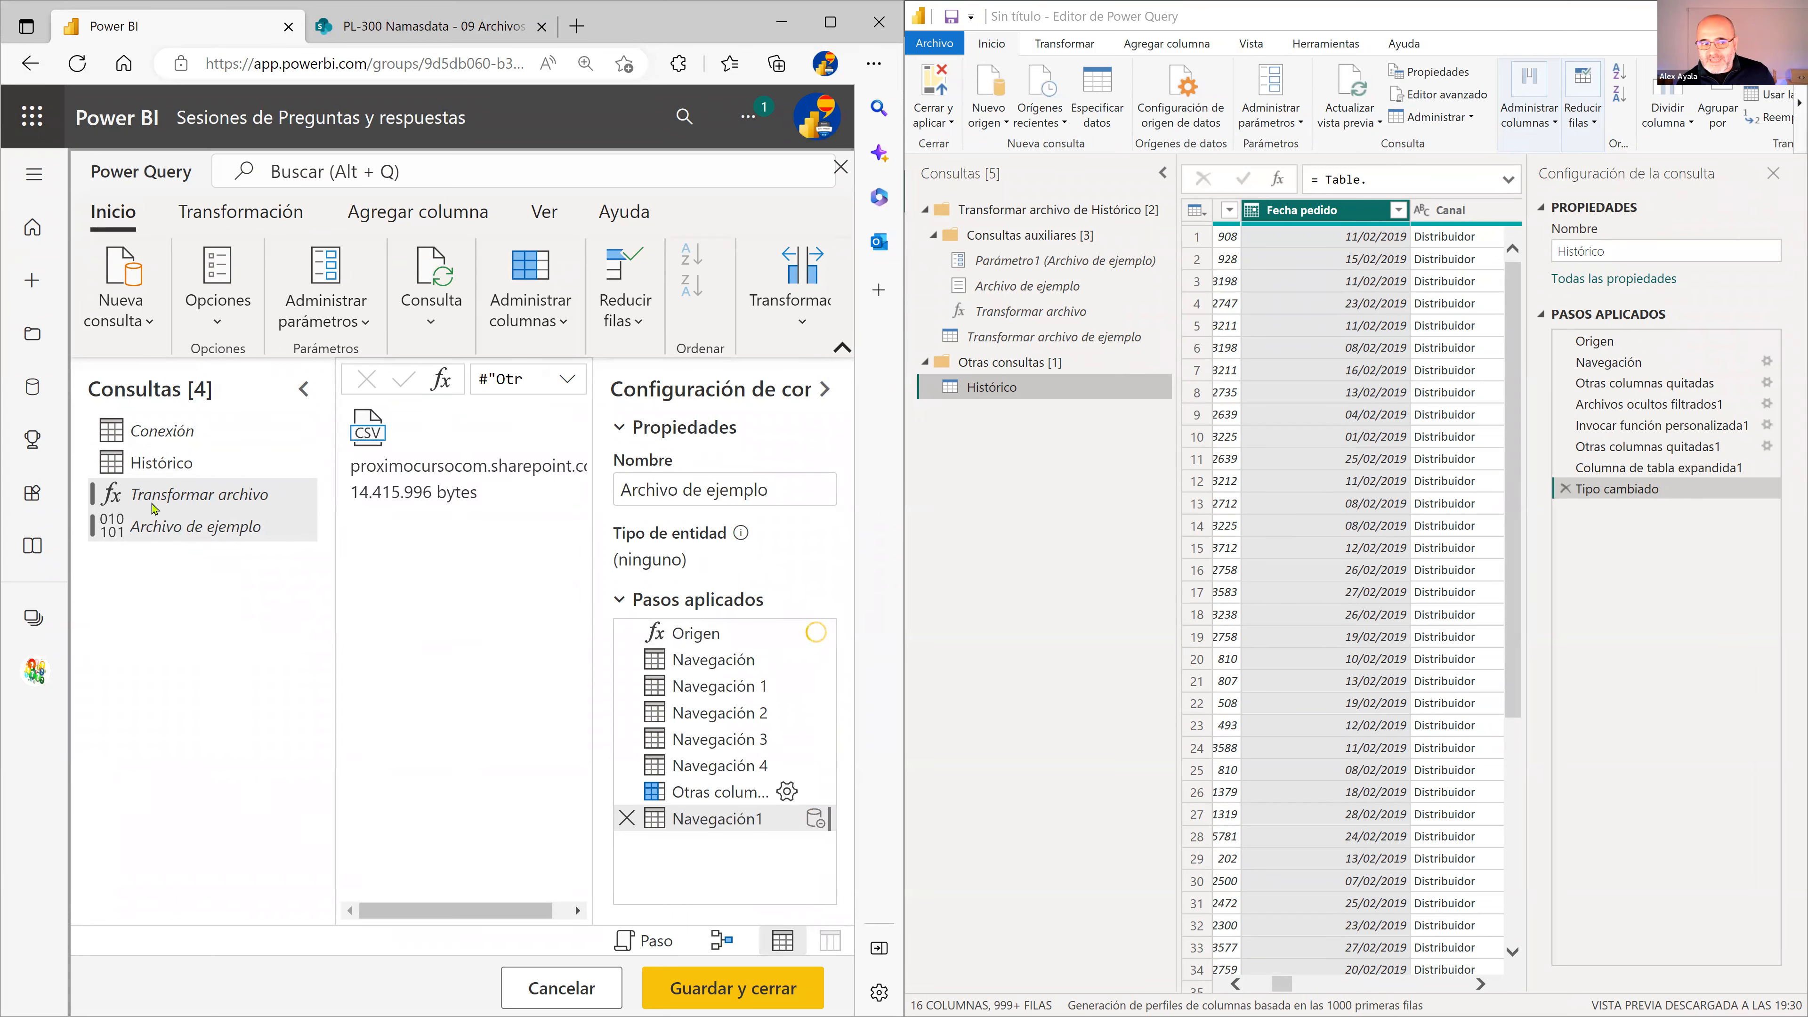
right_click(178, 500)
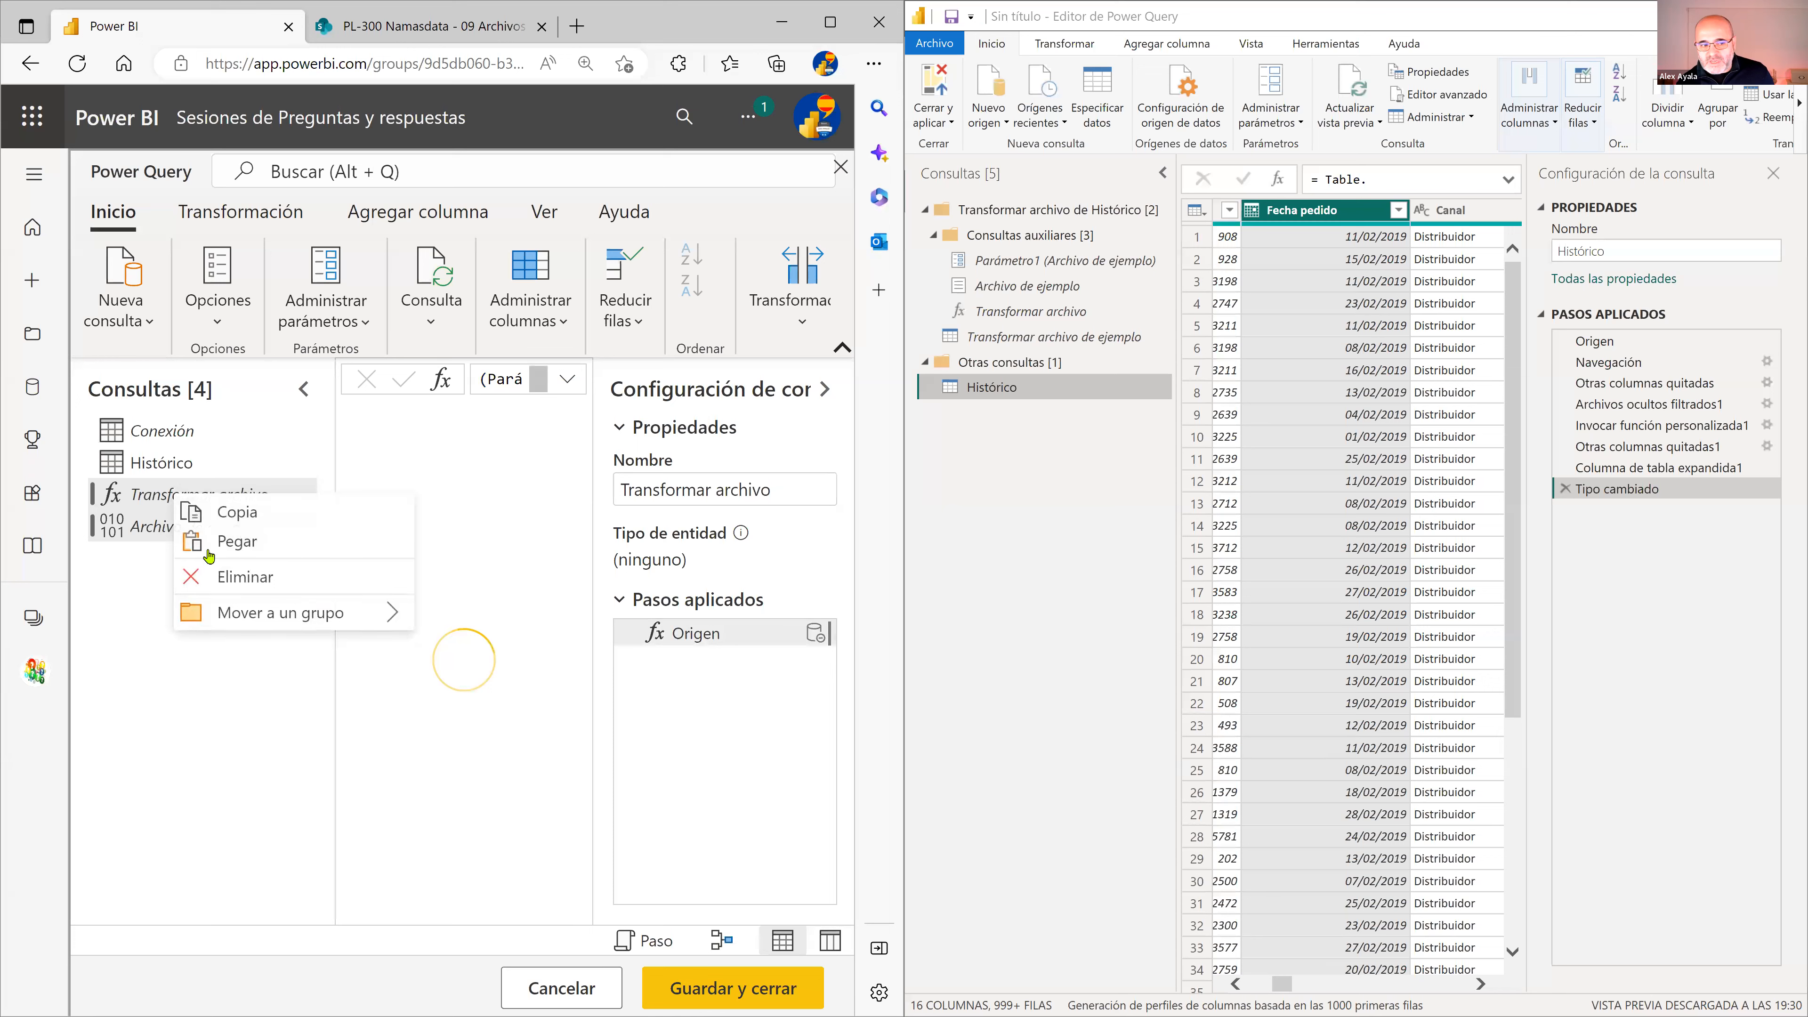
mouse_move(256, 615)
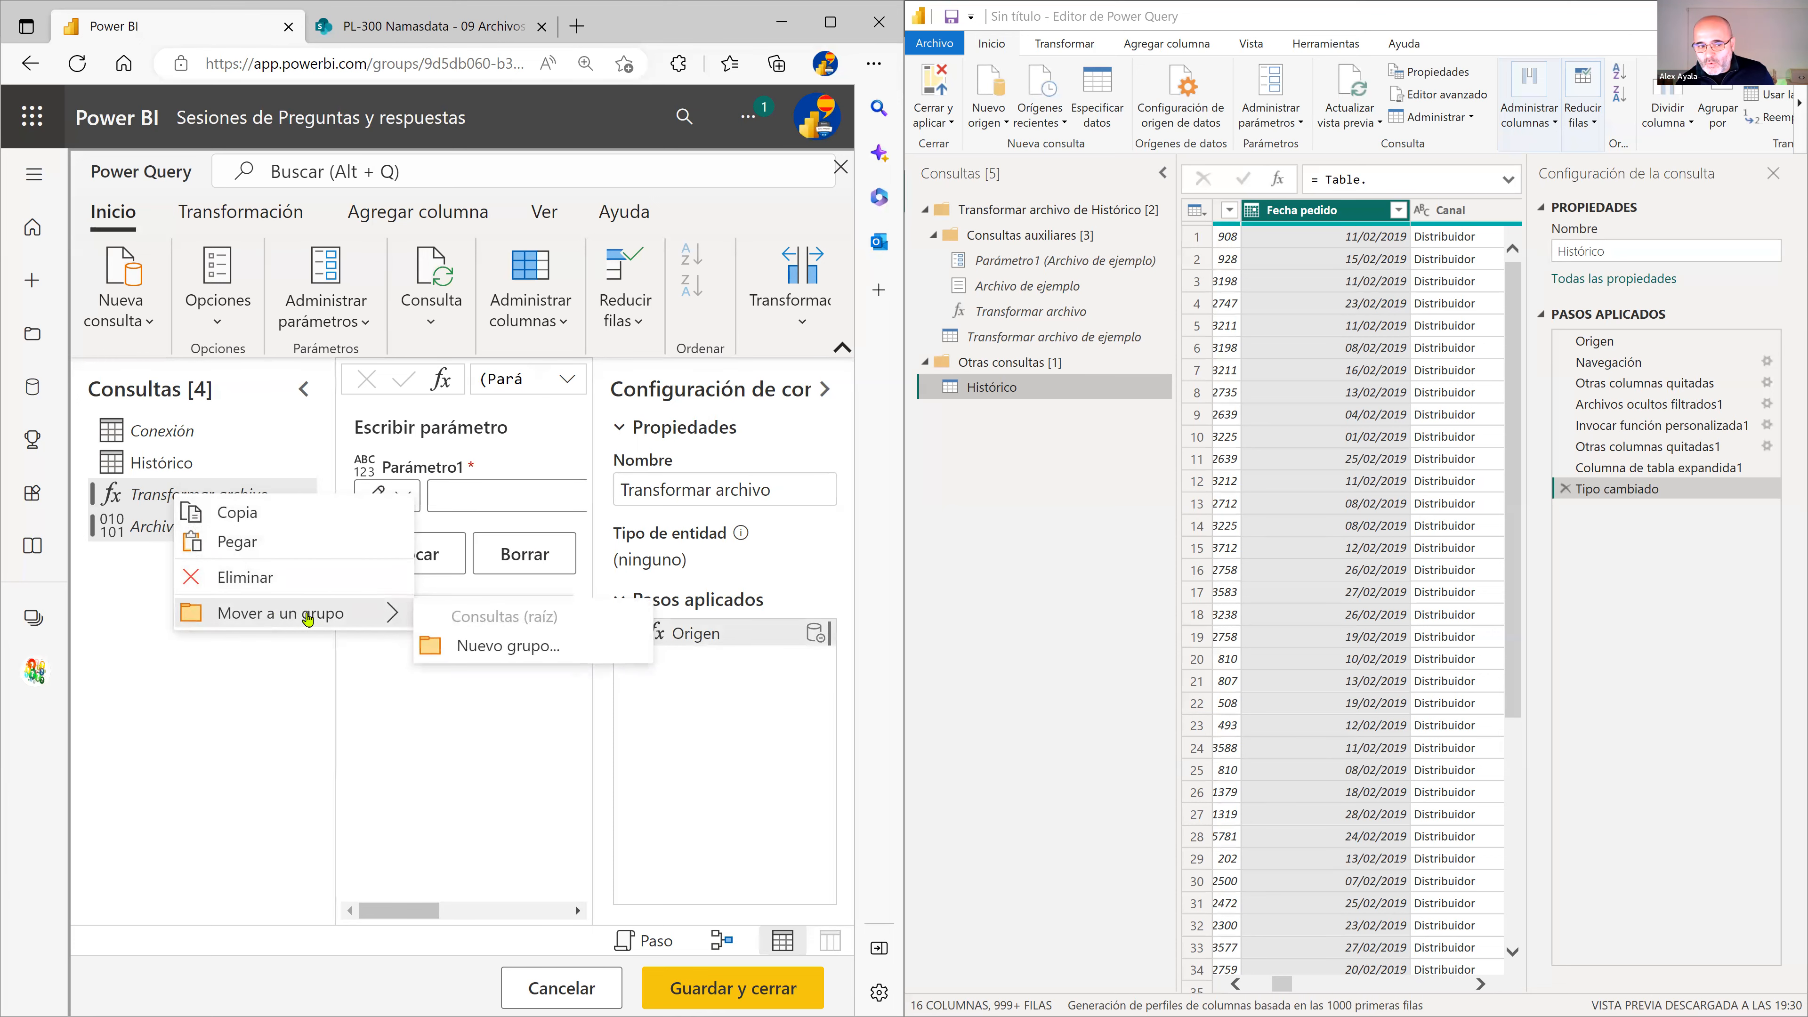
left_click(496, 648)
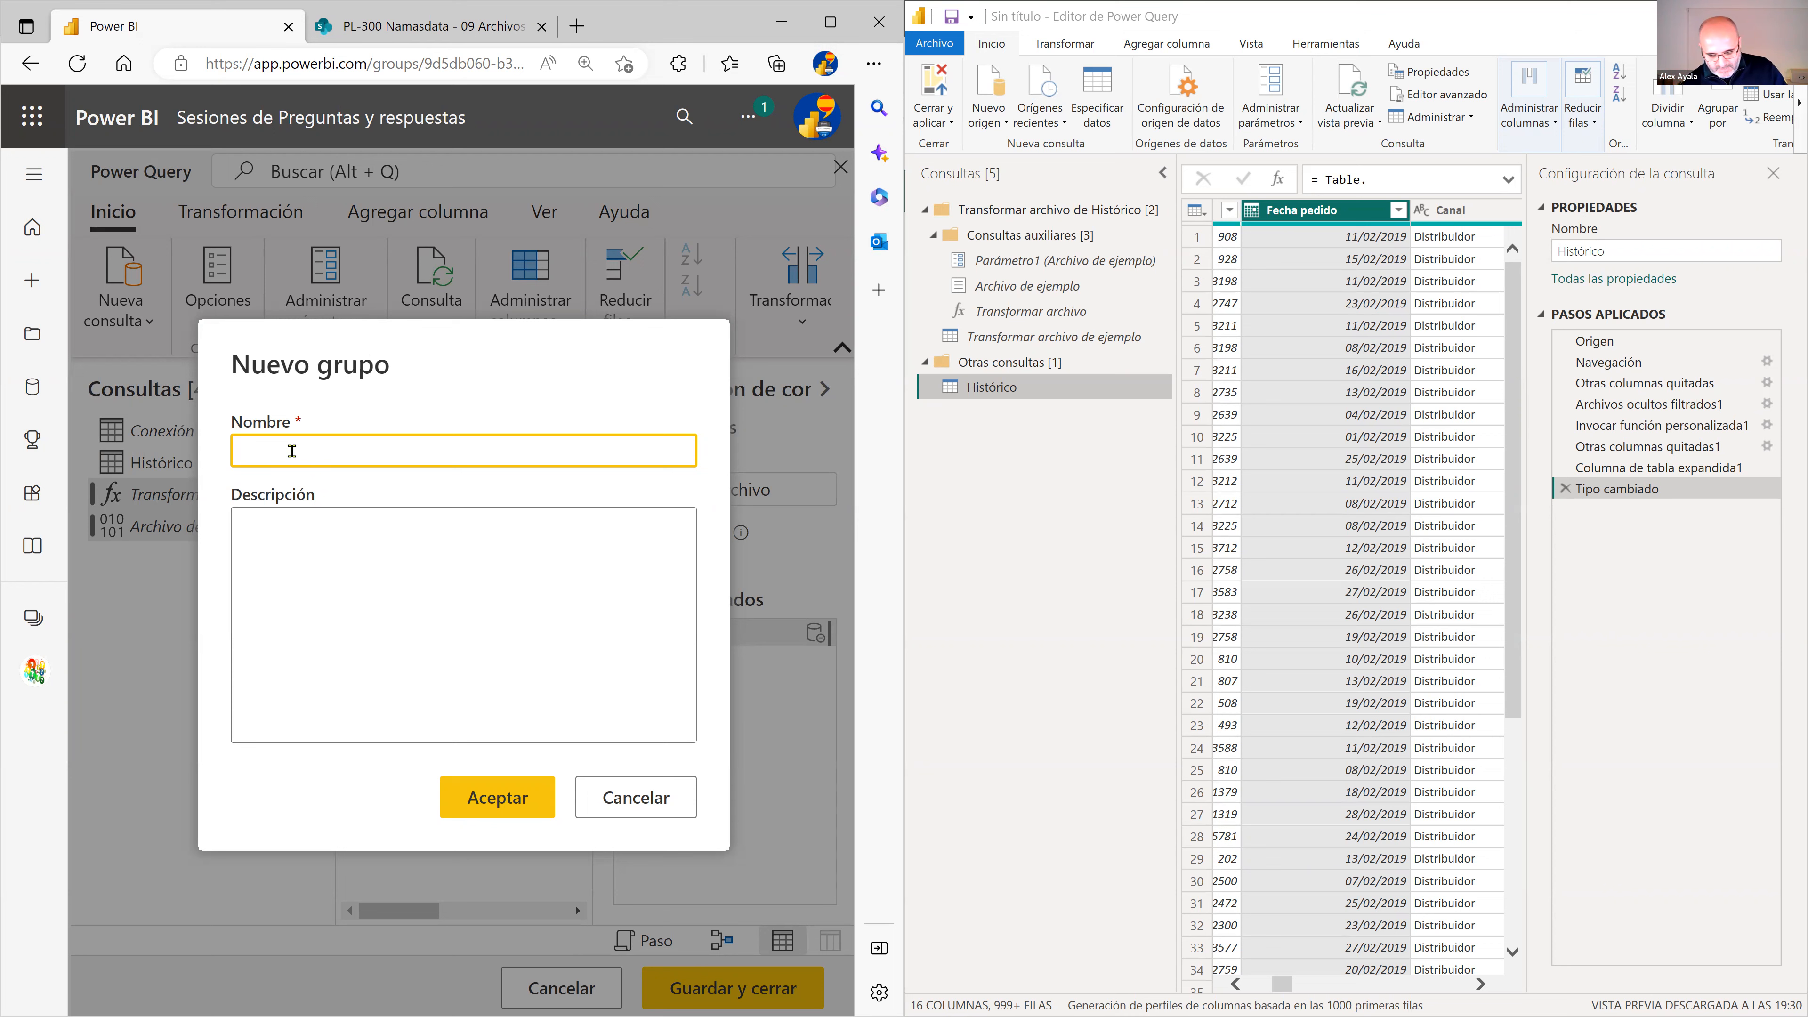
type("Elementos a")
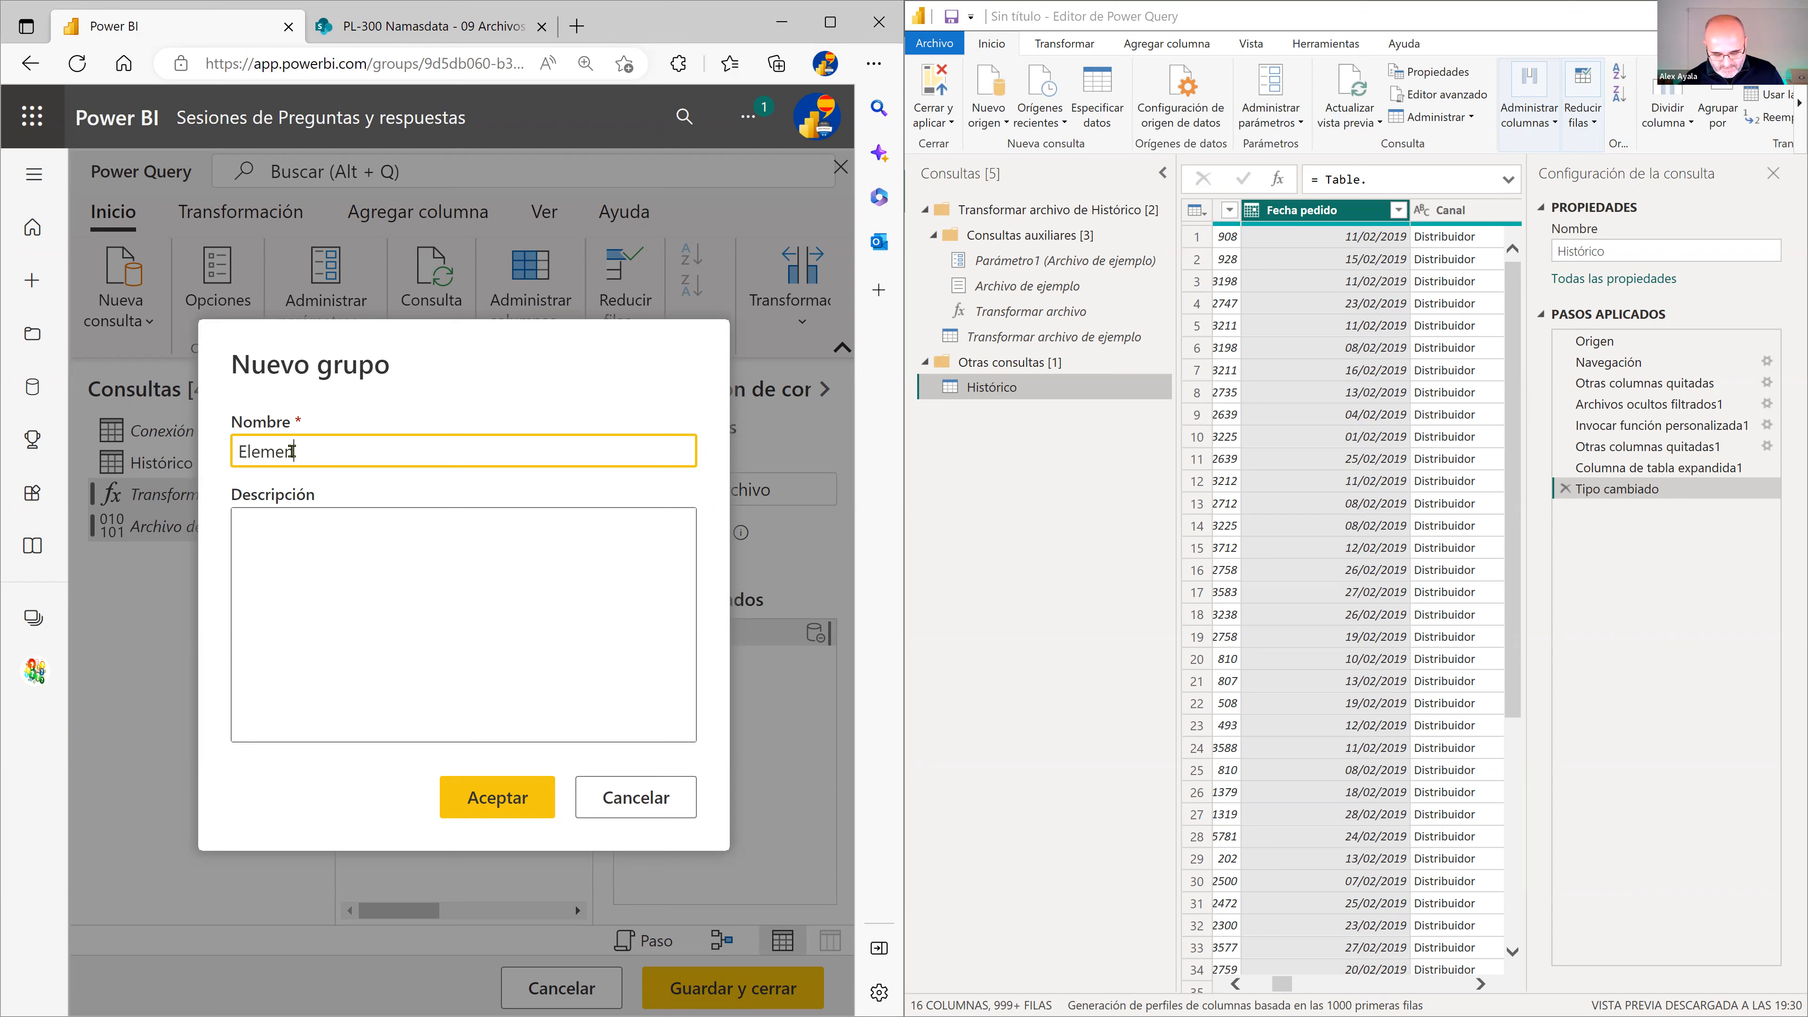
type("uxiliares tabla históricos")
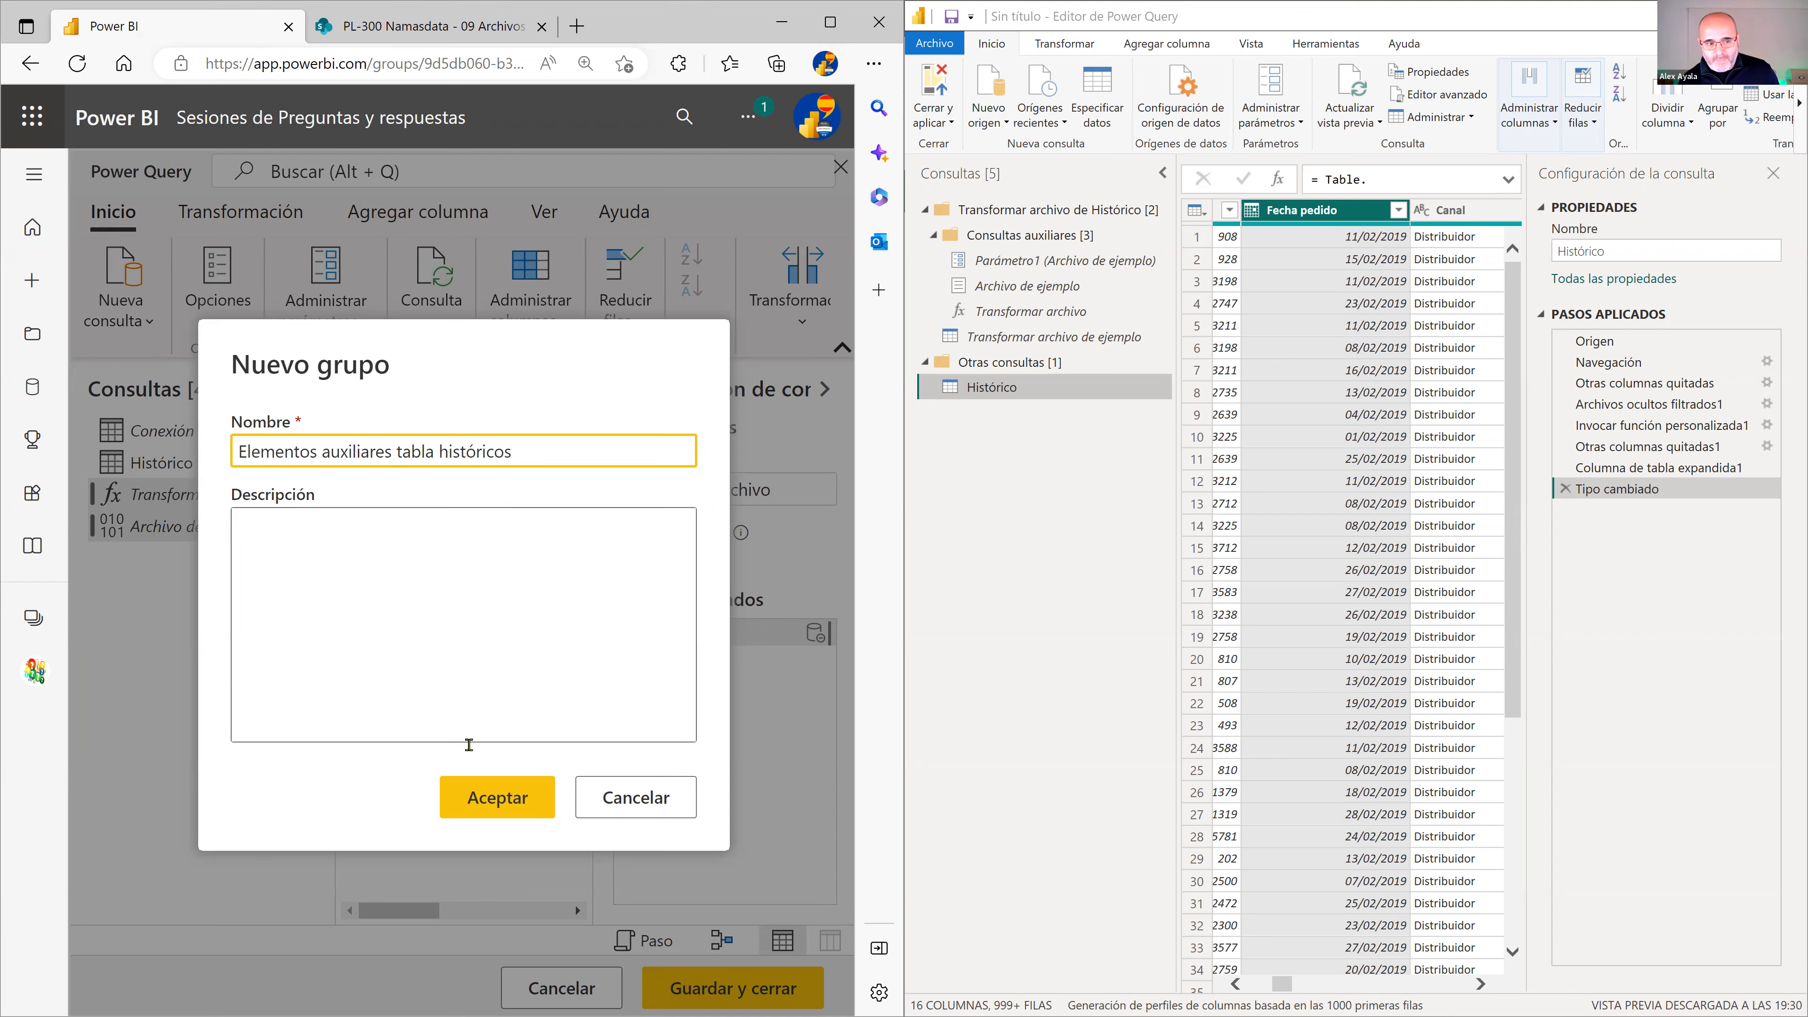
left_click(497, 796)
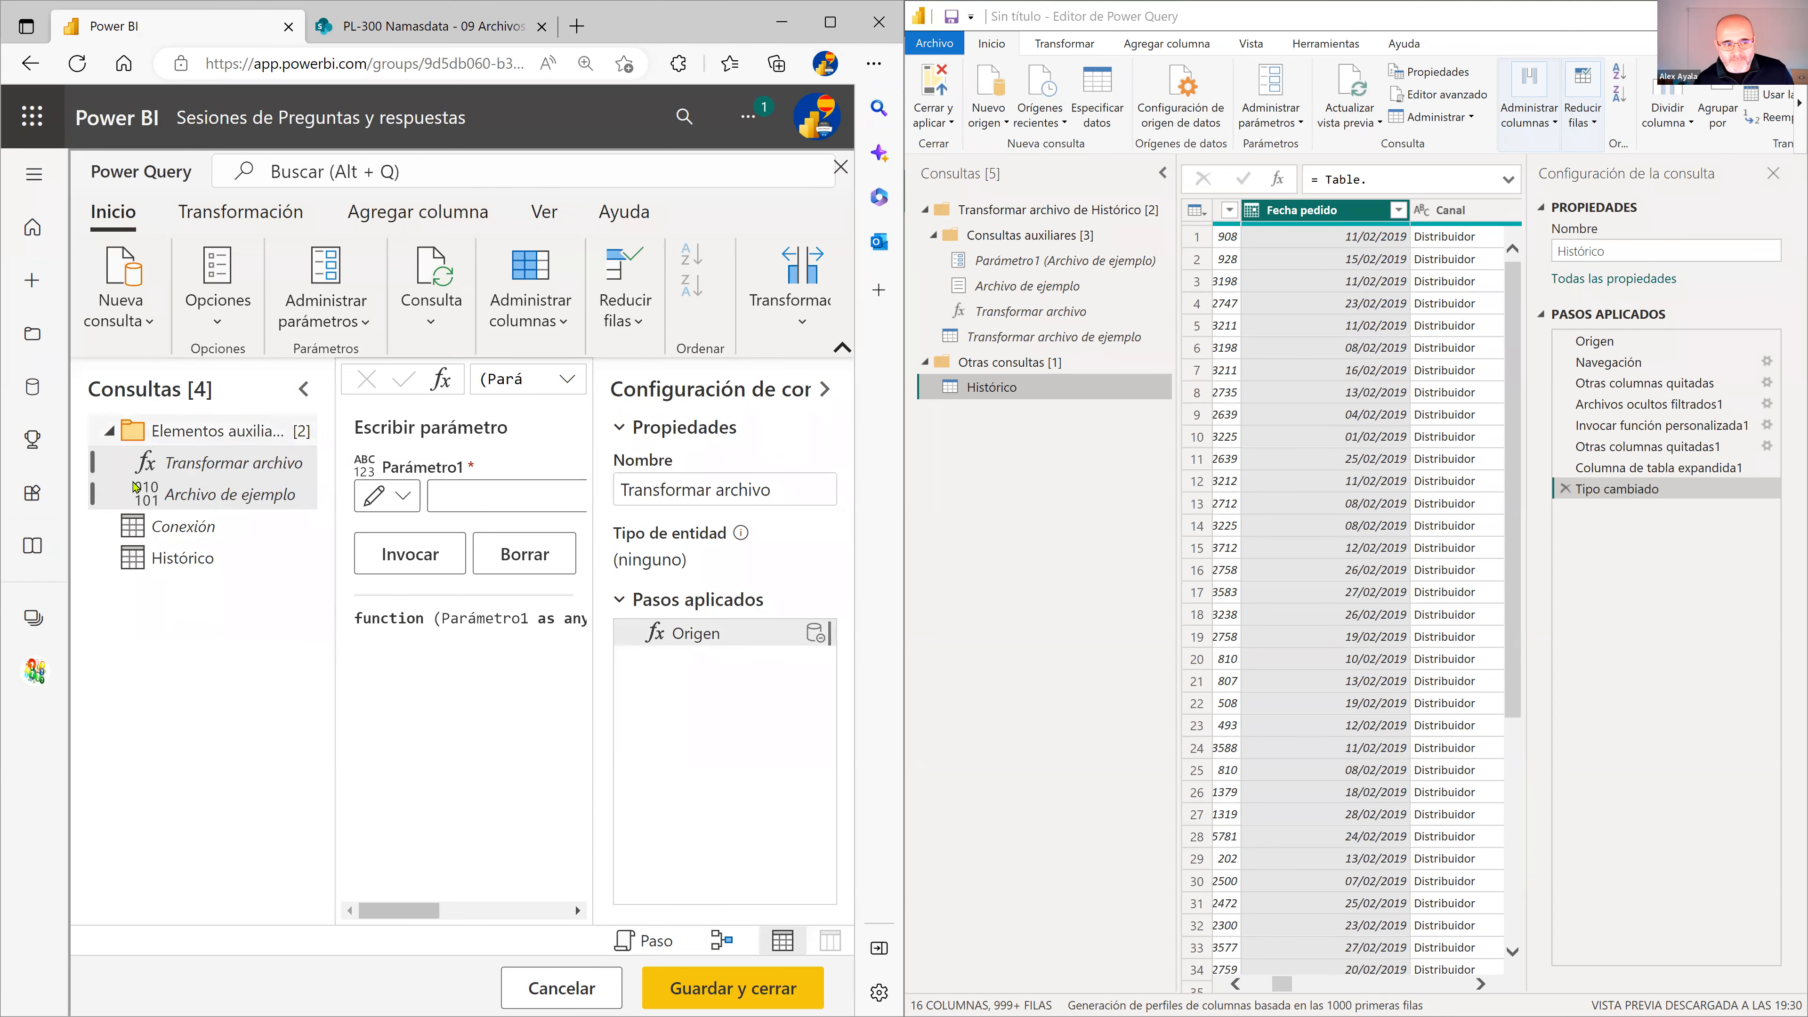
Collapse the auxiliary elements group, check the Conexión and Histórico queries, and maximize the browser to review Histórico's rows
left_click(217, 433)
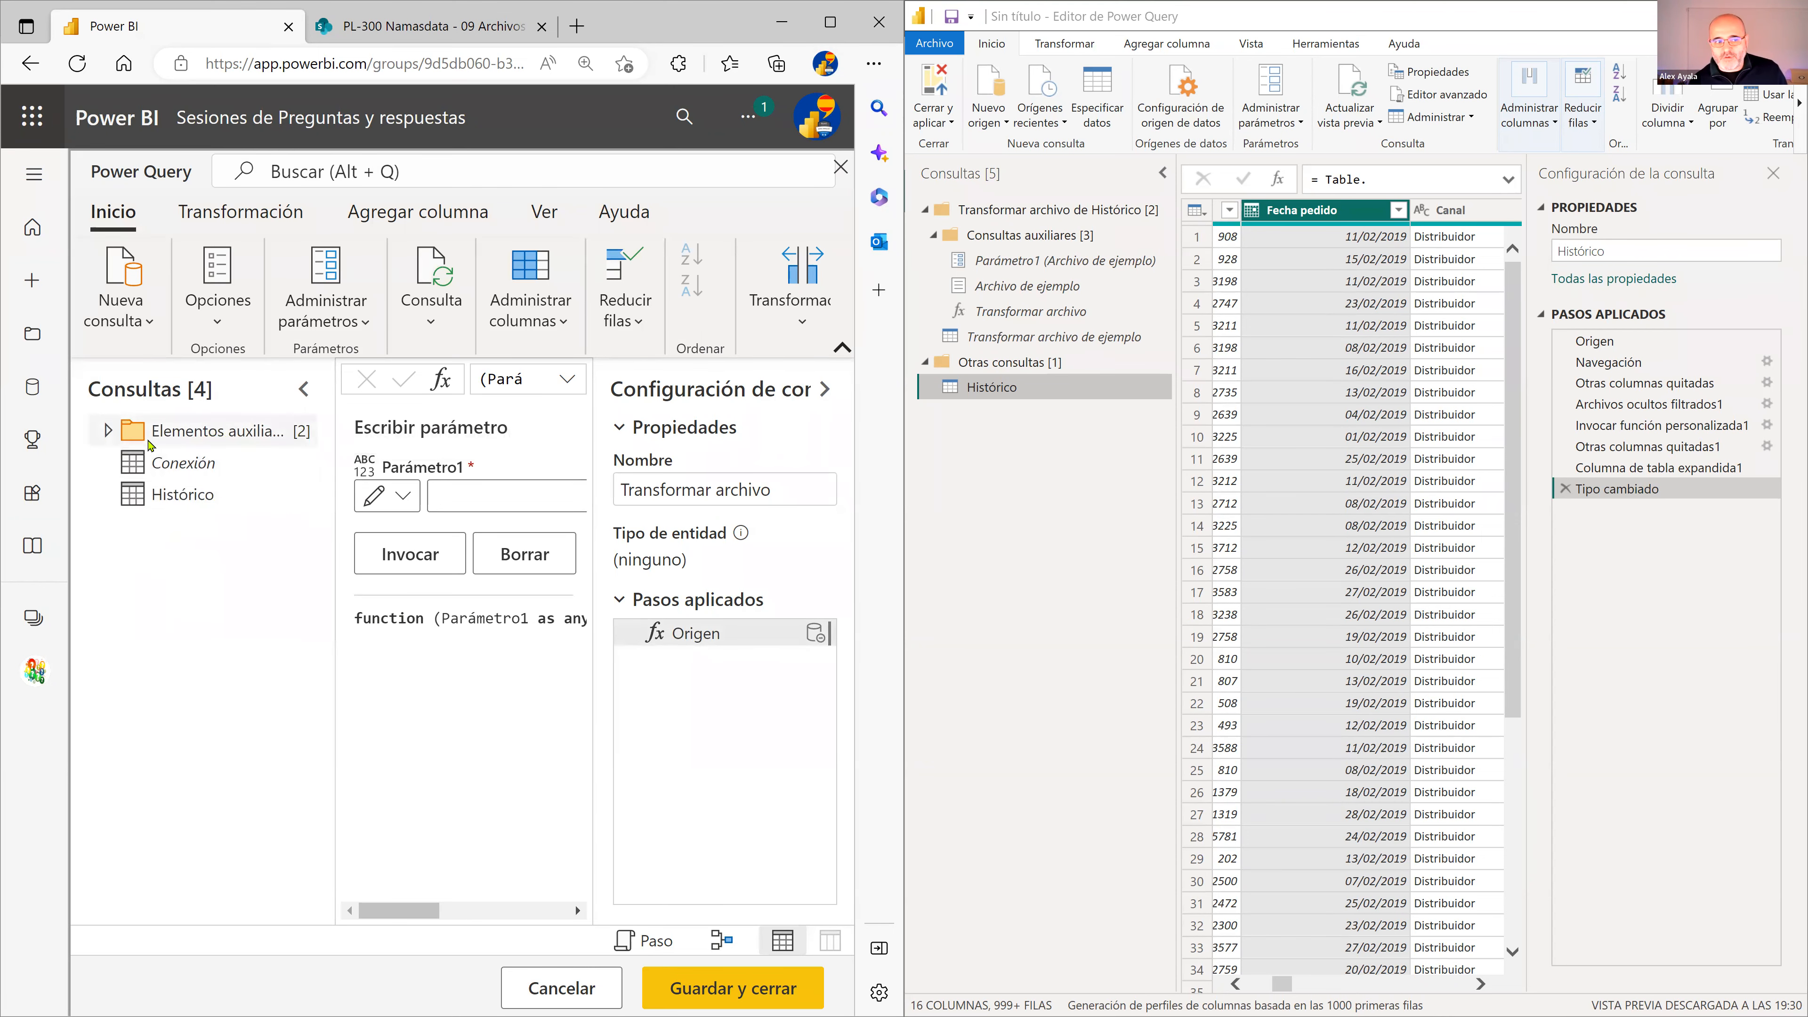
left_click(205, 464)
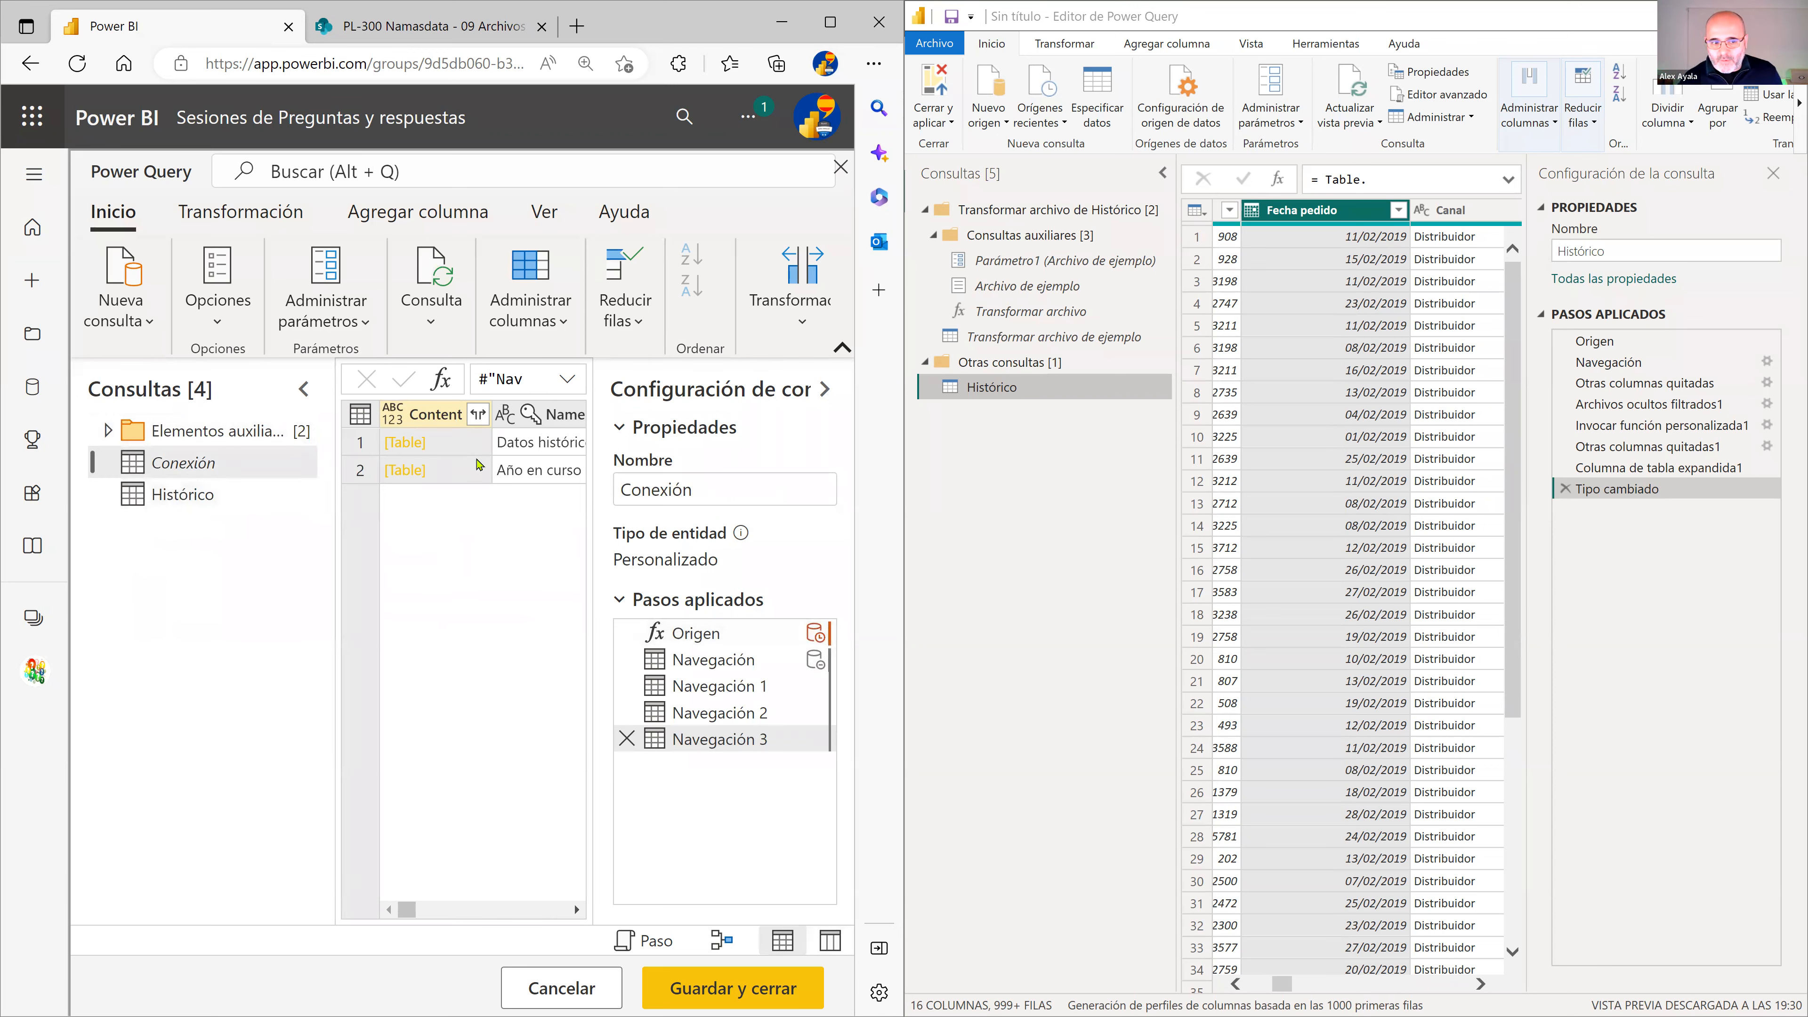
left_click(209, 493)
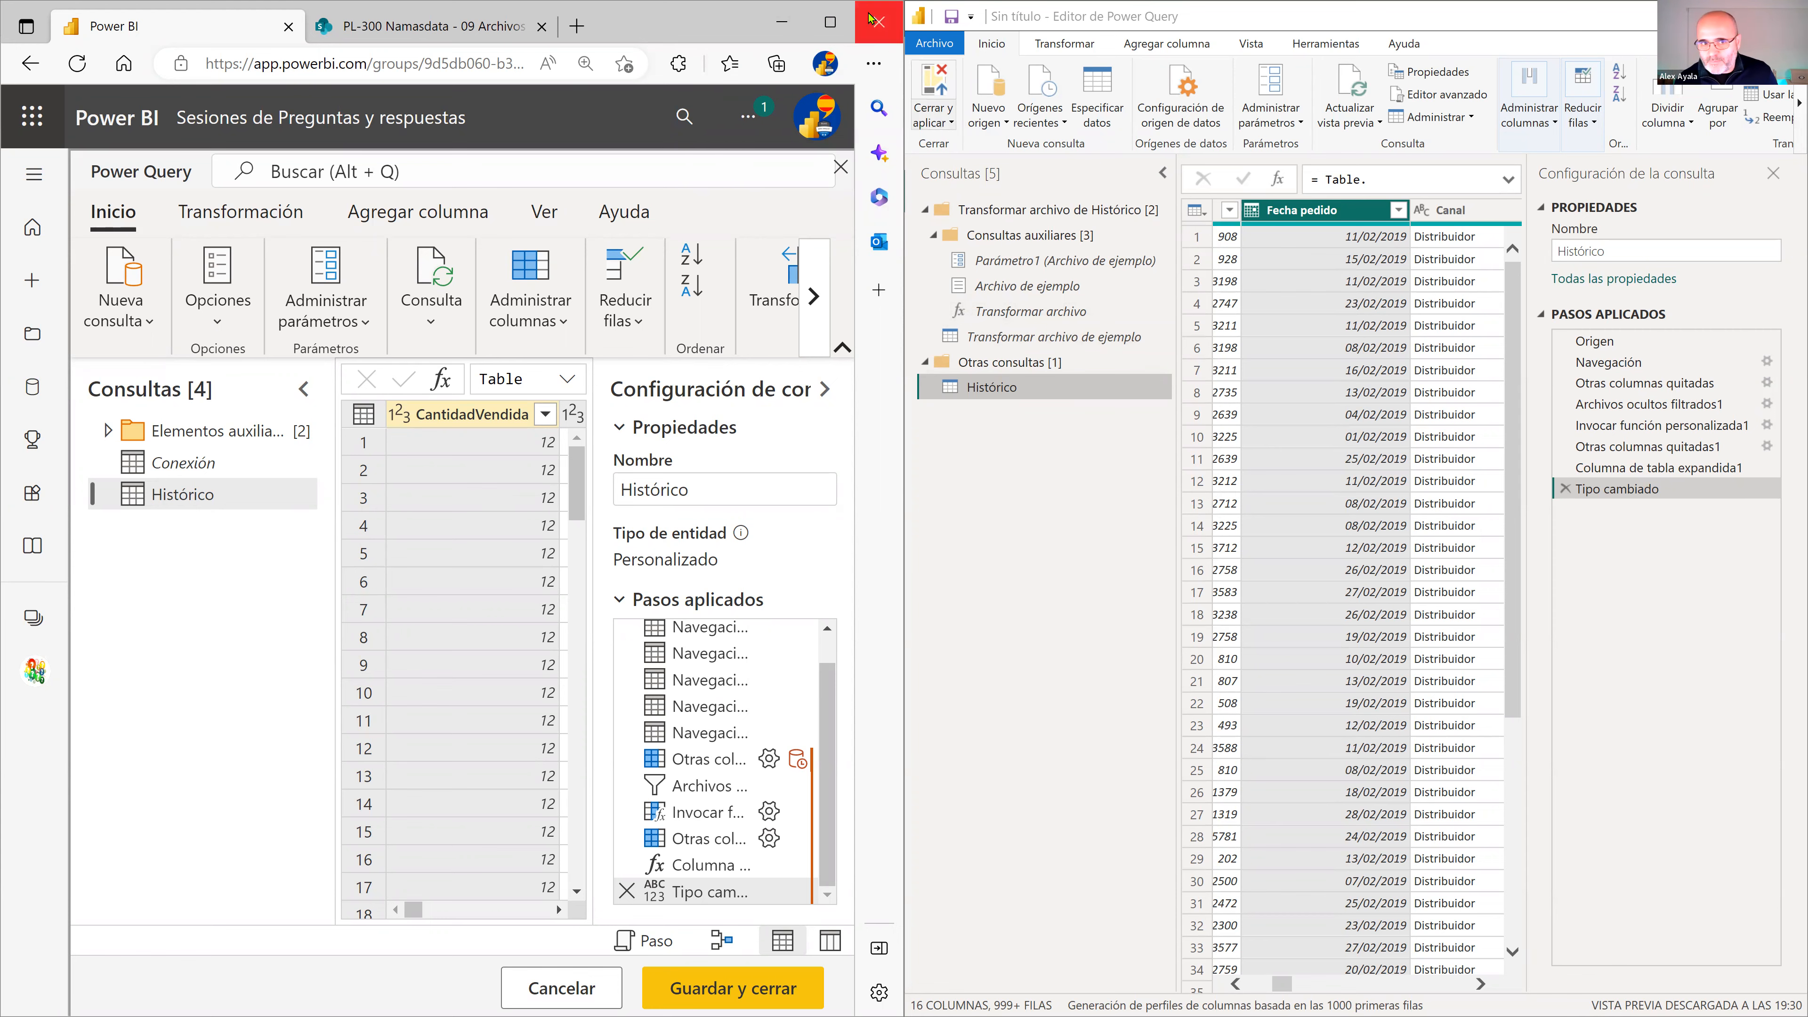
left_click(830, 22)
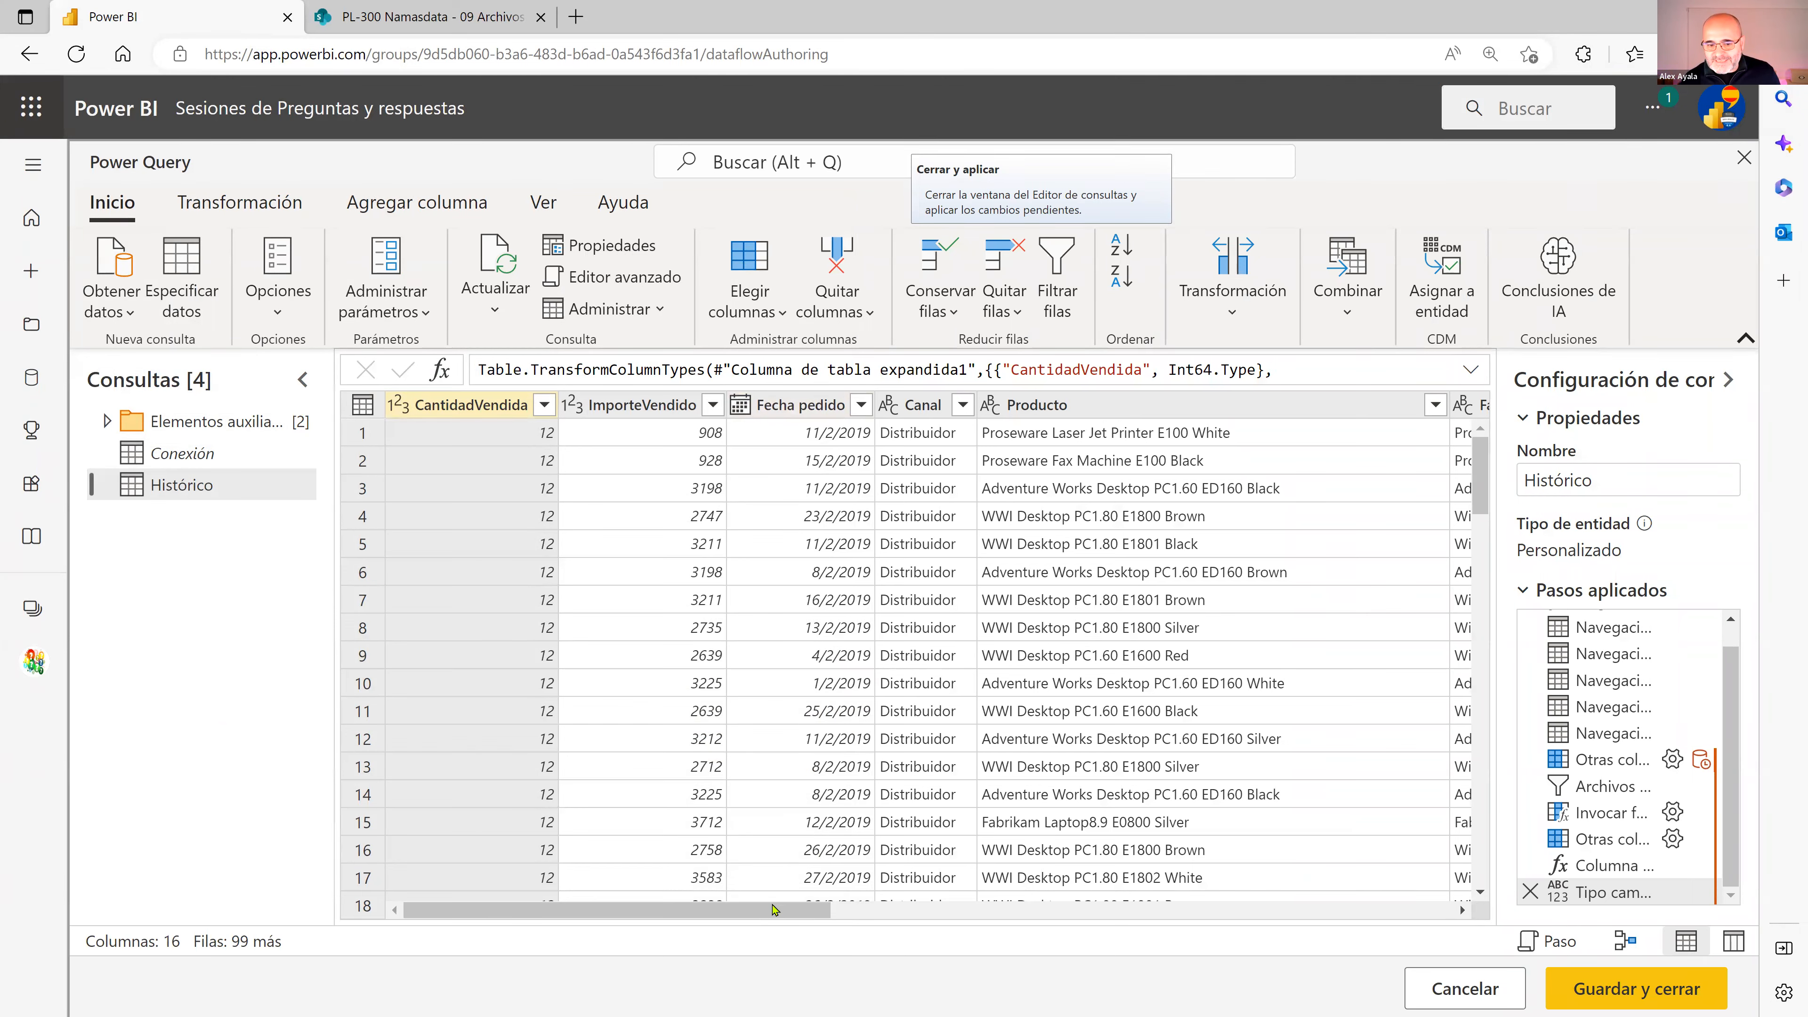
left_click(790, 903)
left_click_drag(802, 904, 717, 904)
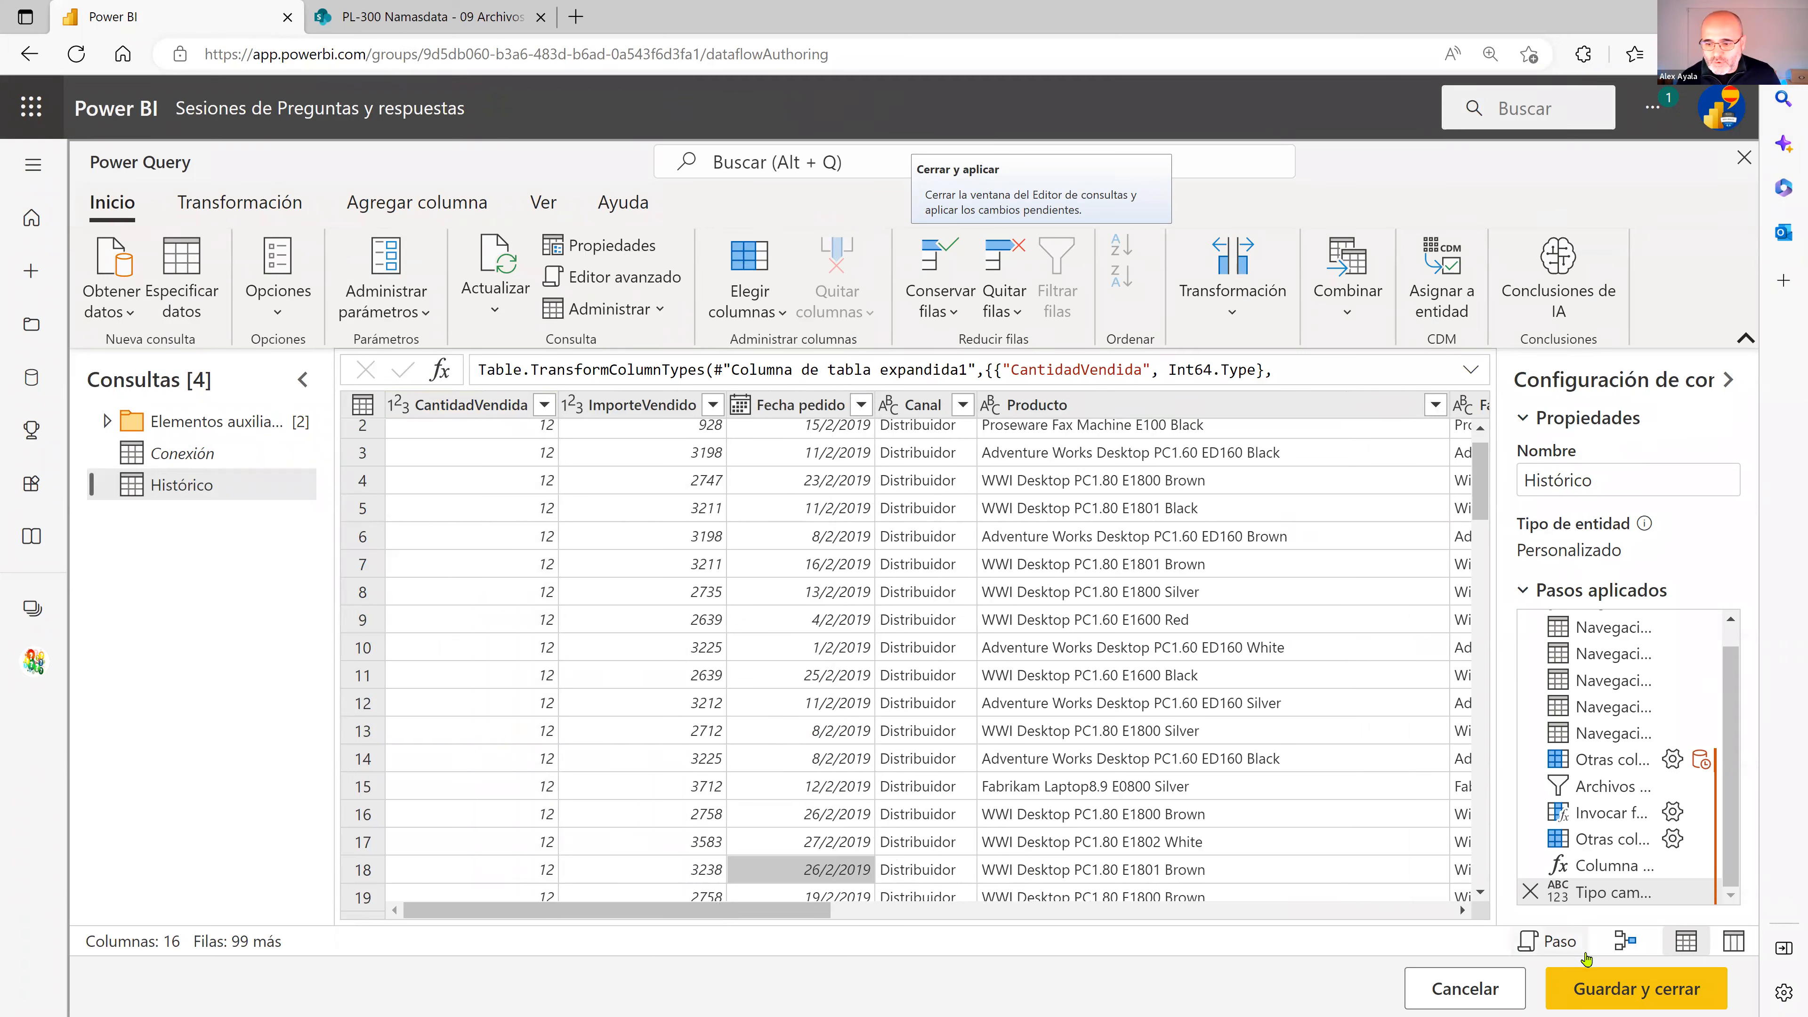
Save and close the query editor, saving the dataflow under the name "Histórico de contabilidad"
left_click(1601, 987)
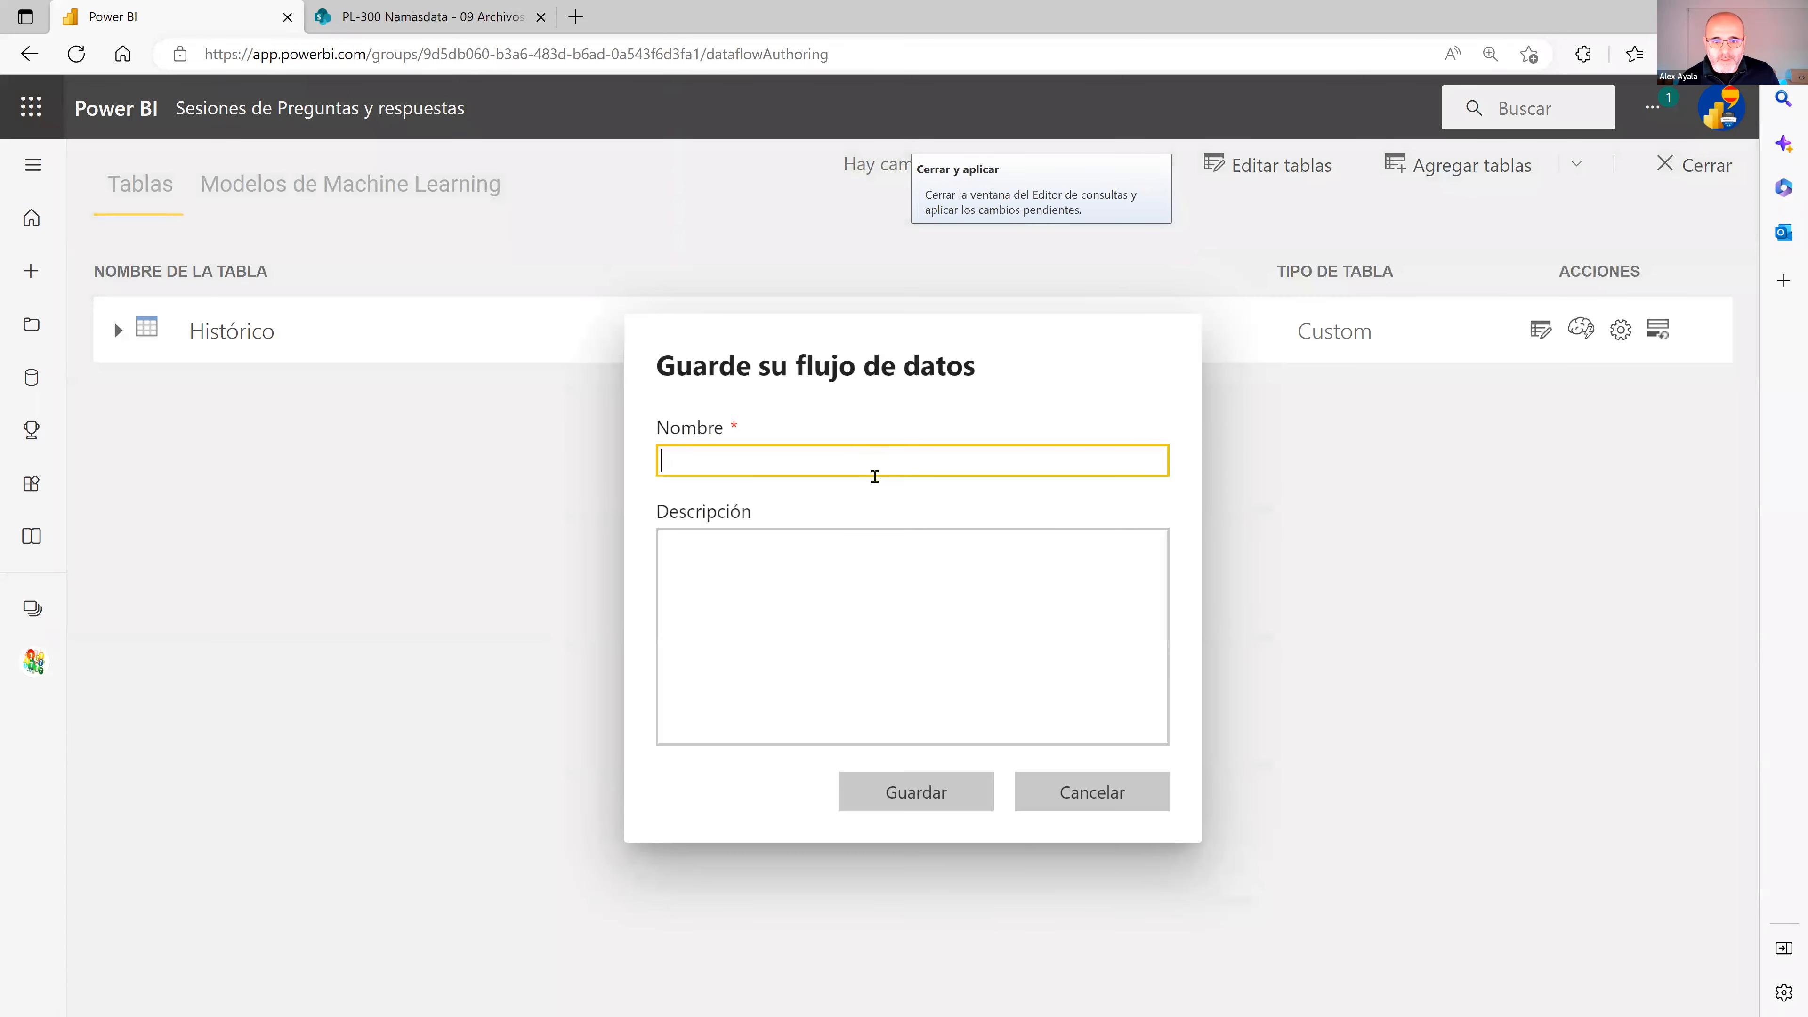
left_click(786, 469)
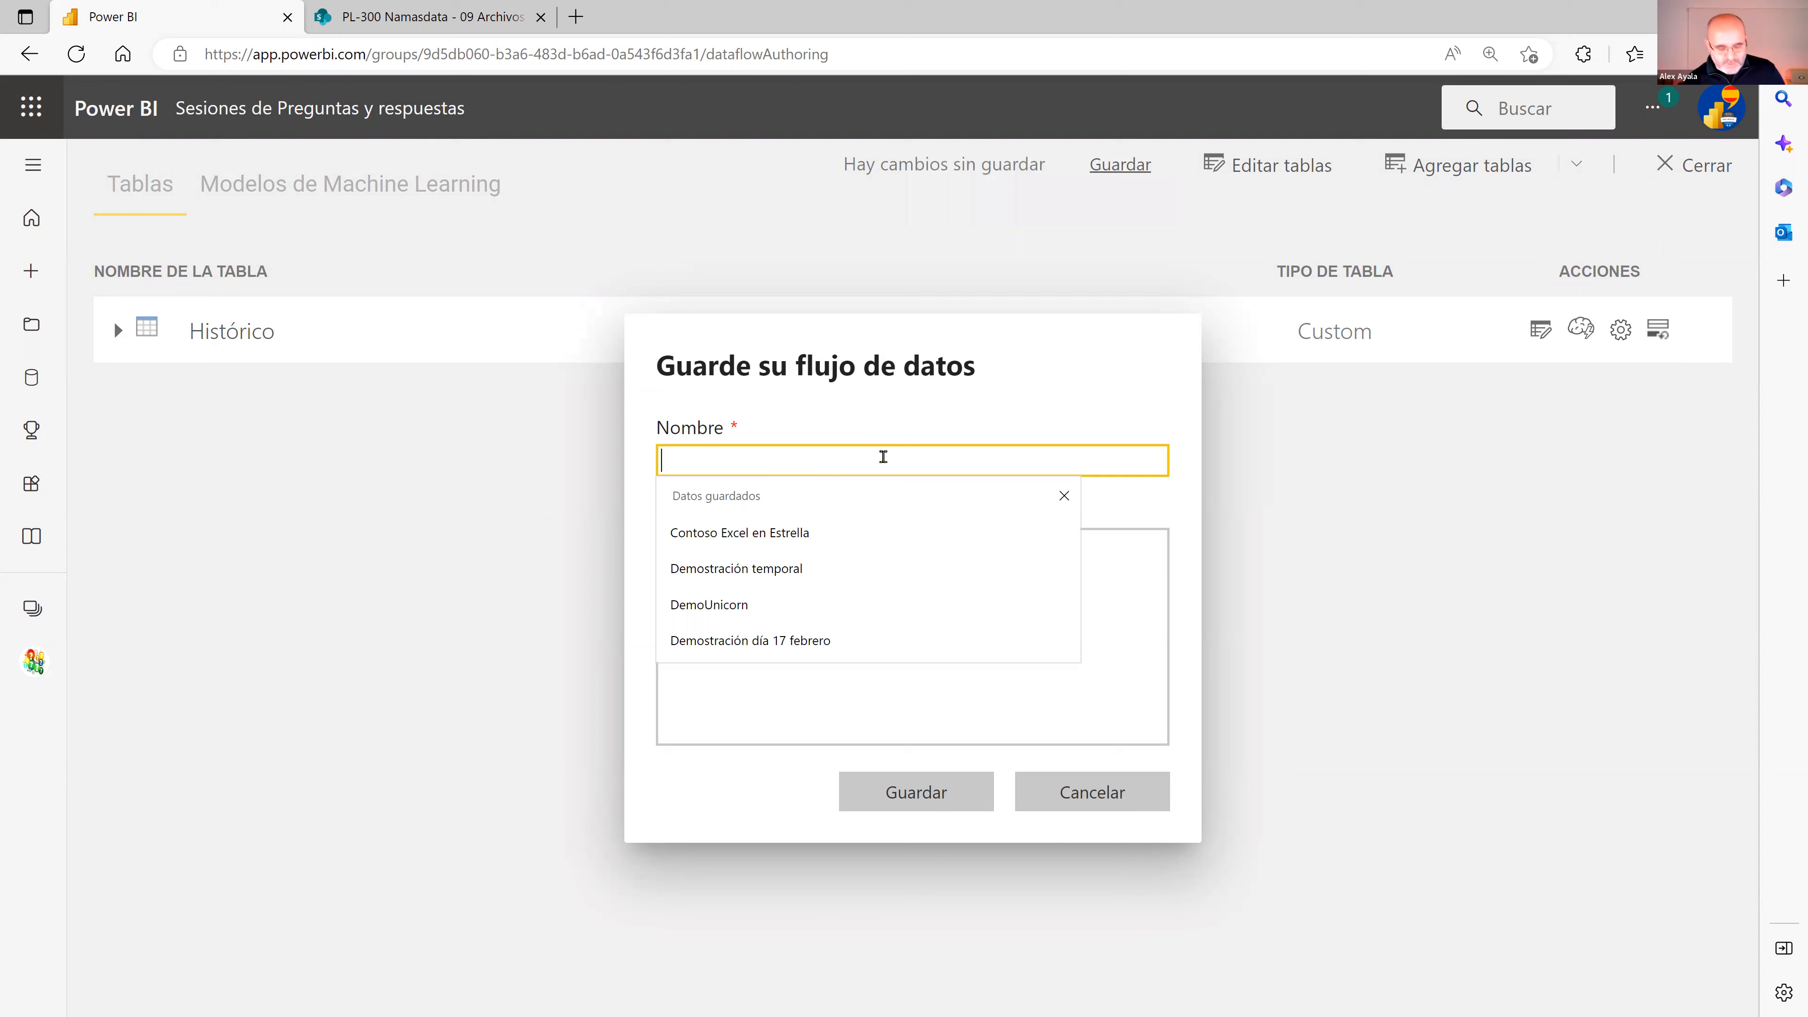
type("Hi")
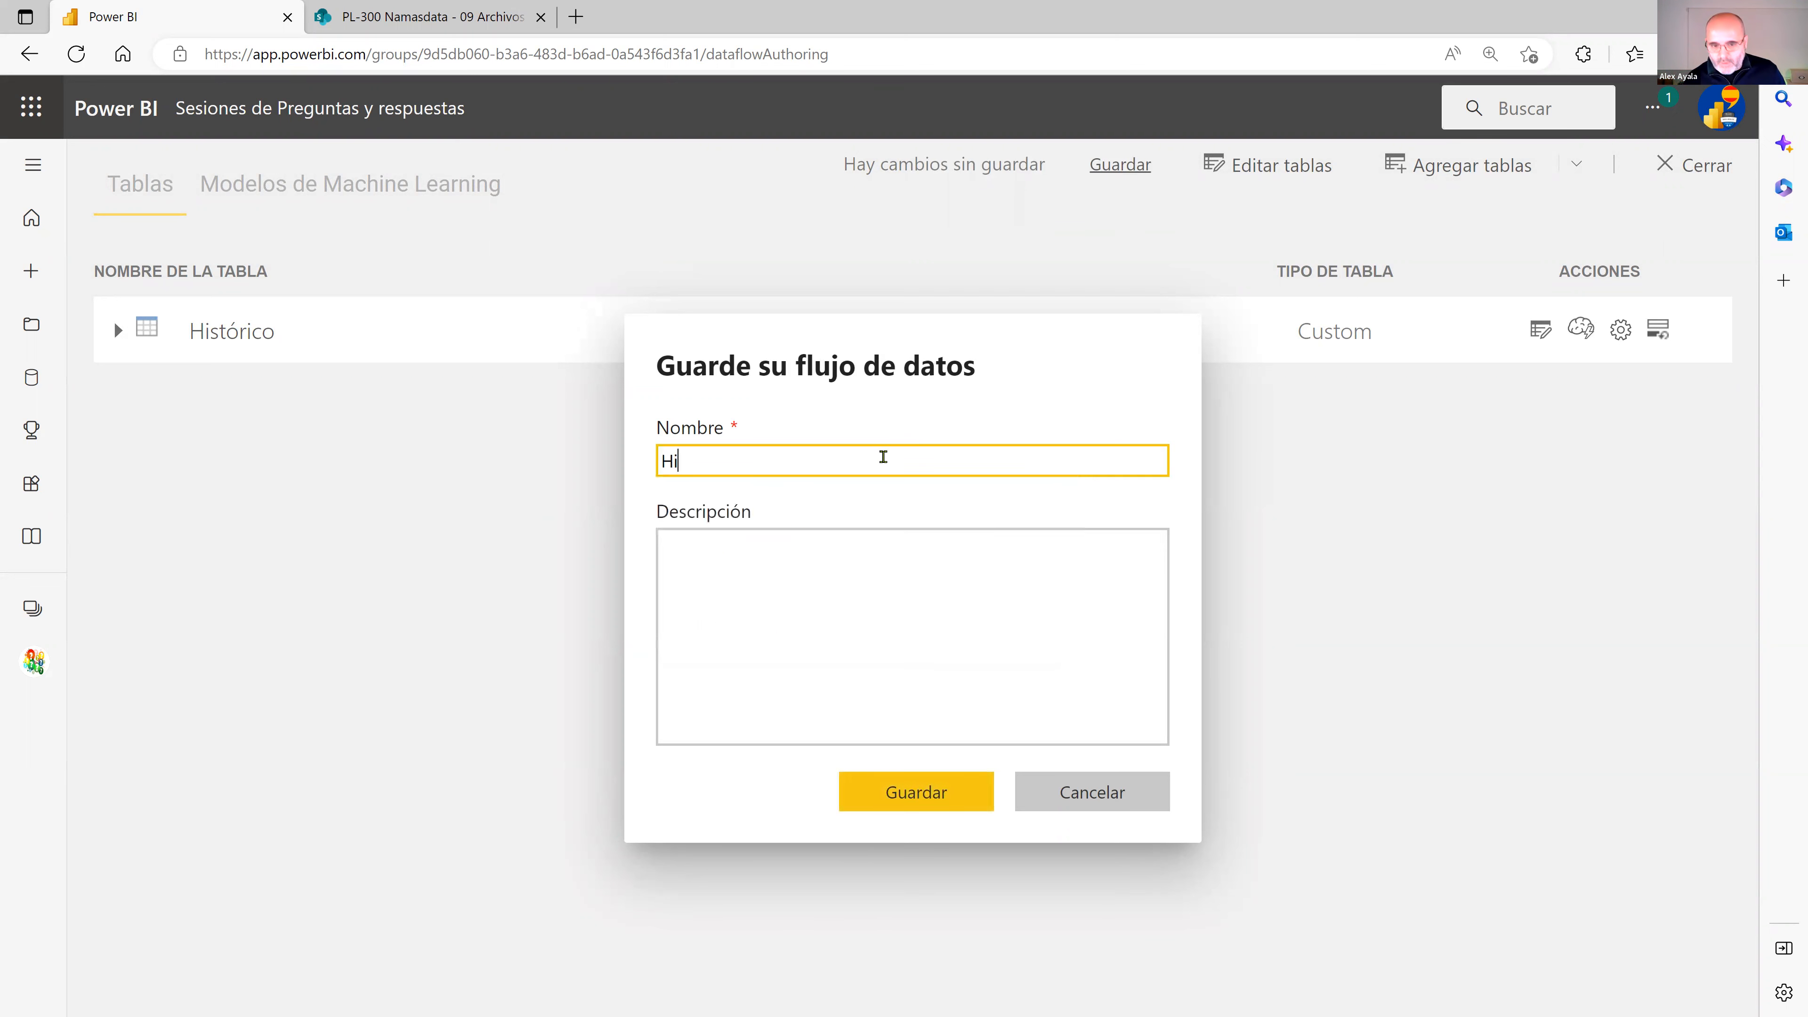
type("stórico d")
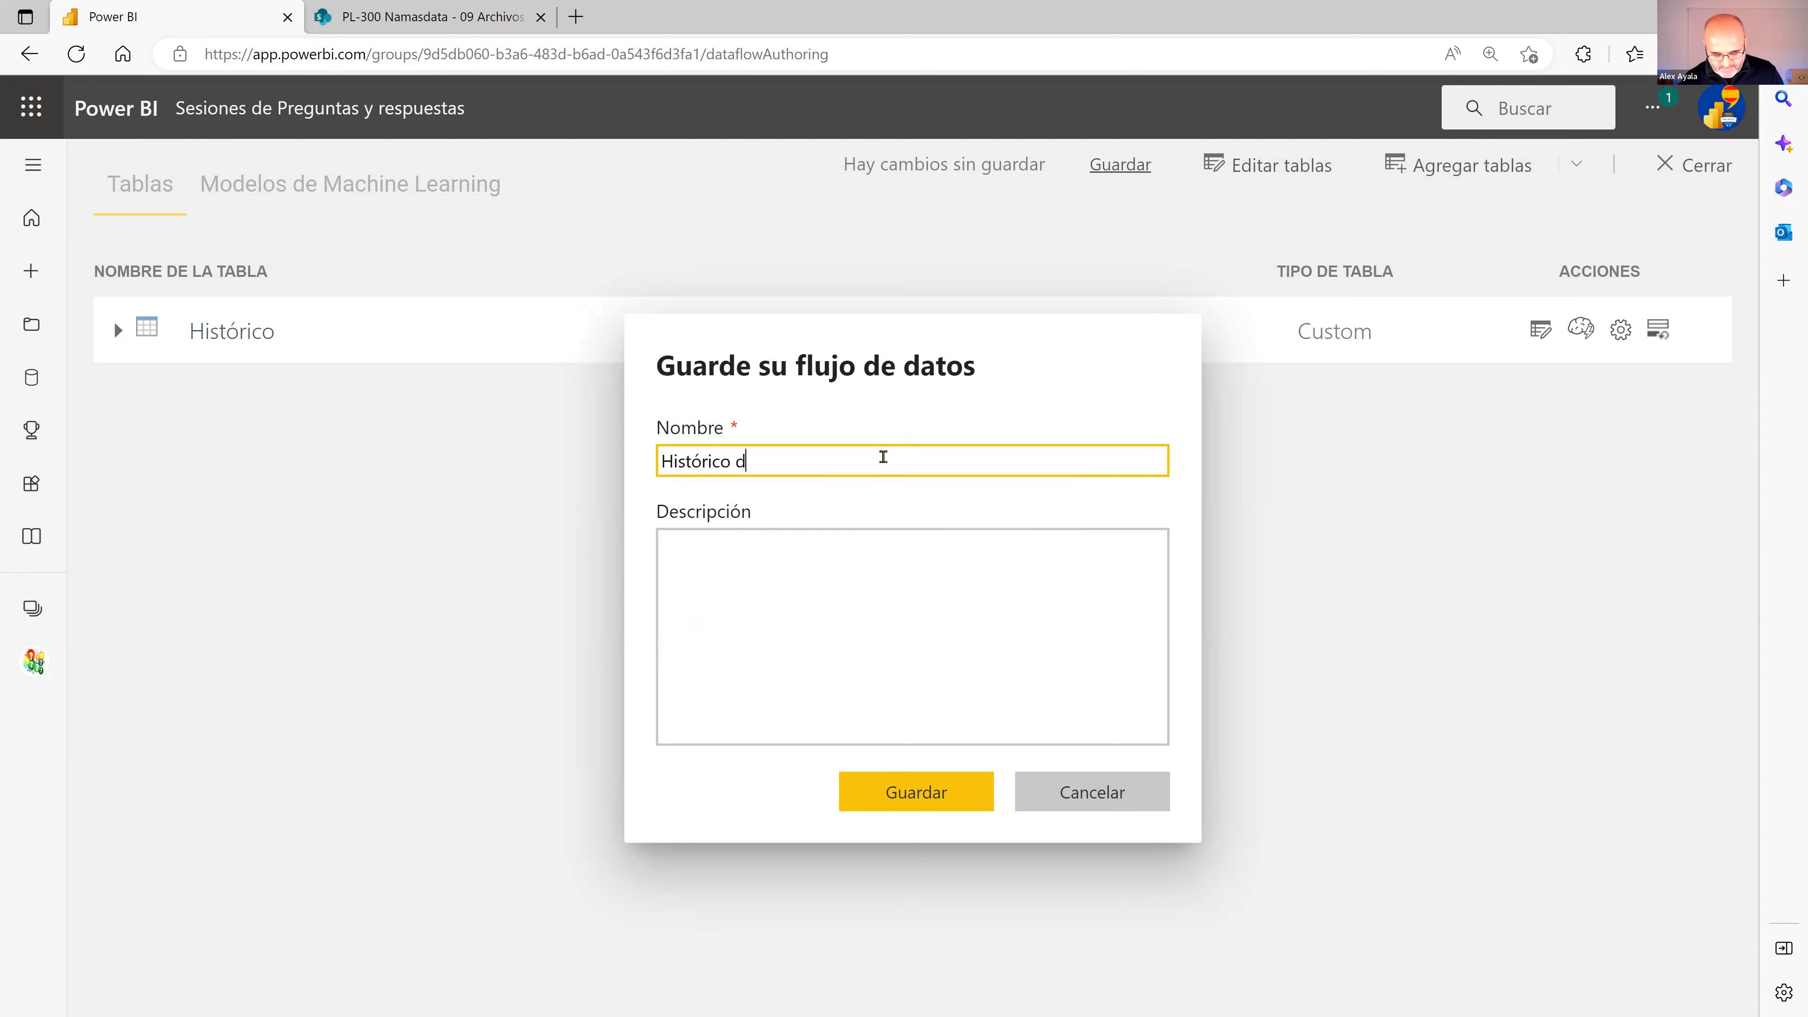
type("e contabilidad")
left_click(918, 798)
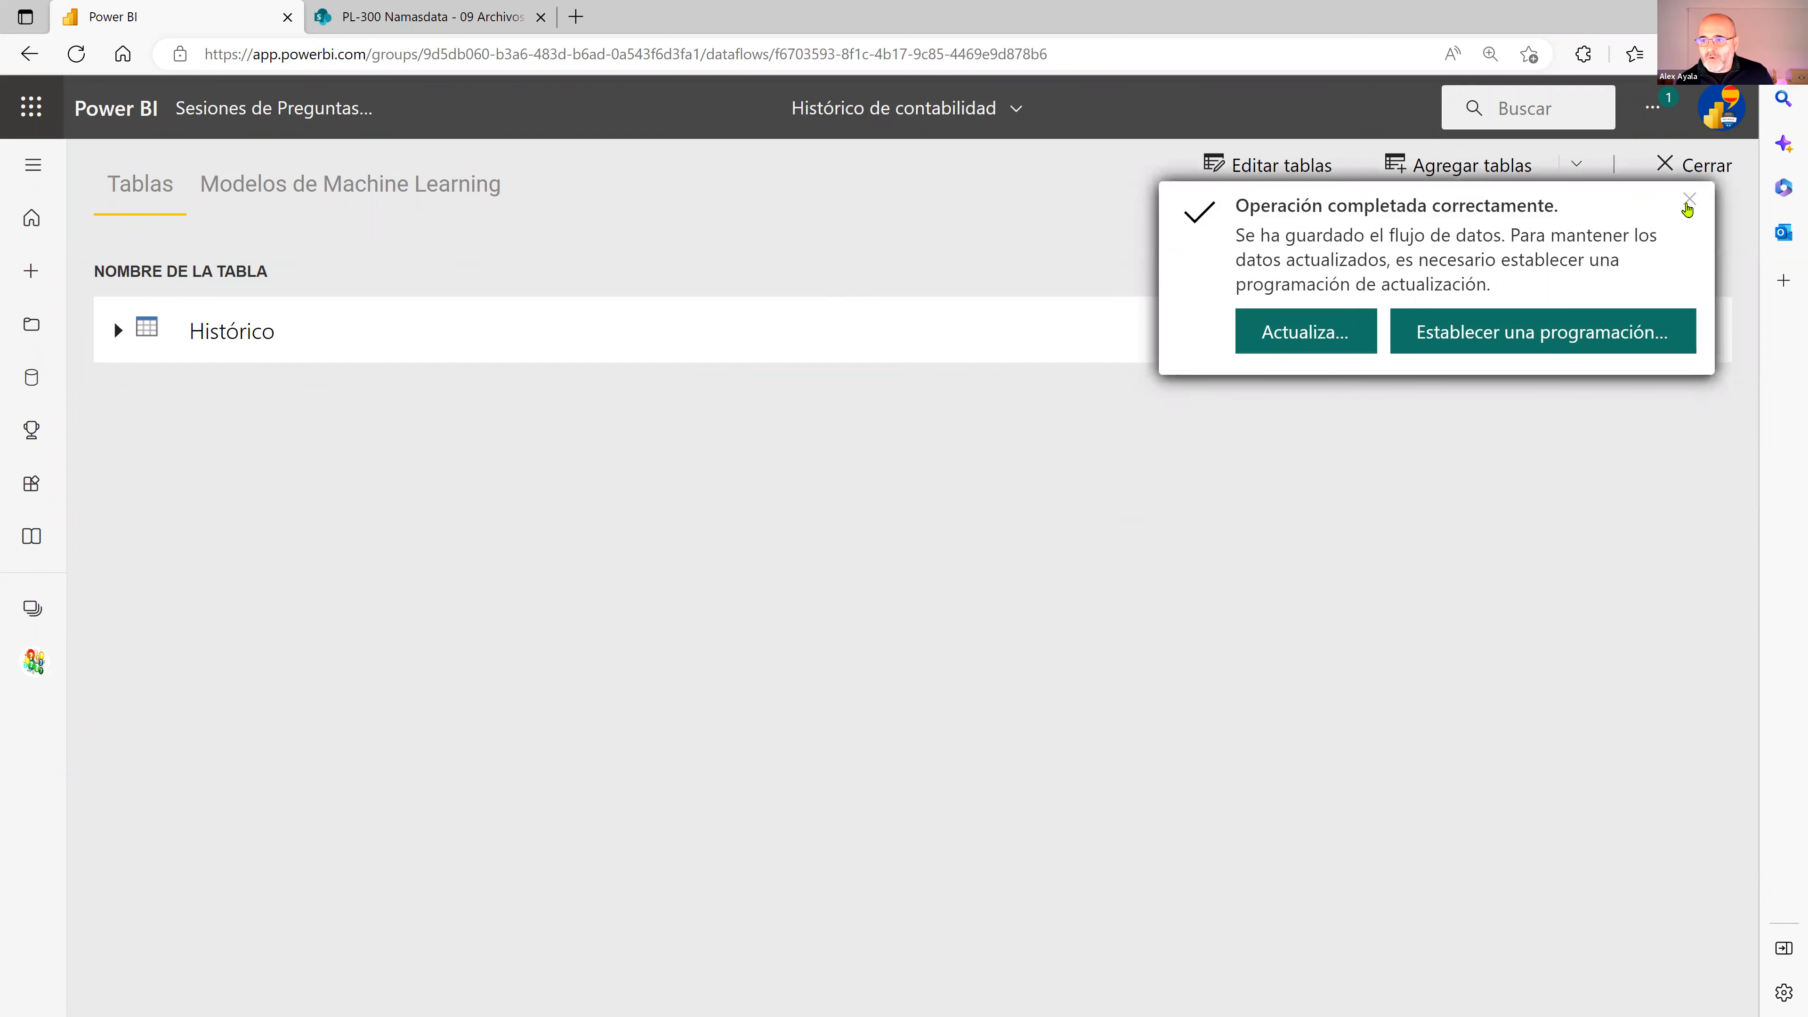
Dismiss the save notification, return to the Sesiones de Preguntas y respuestas workspace, and refresh the Histórico de contabilidad dataflow
left_click(1688, 207)
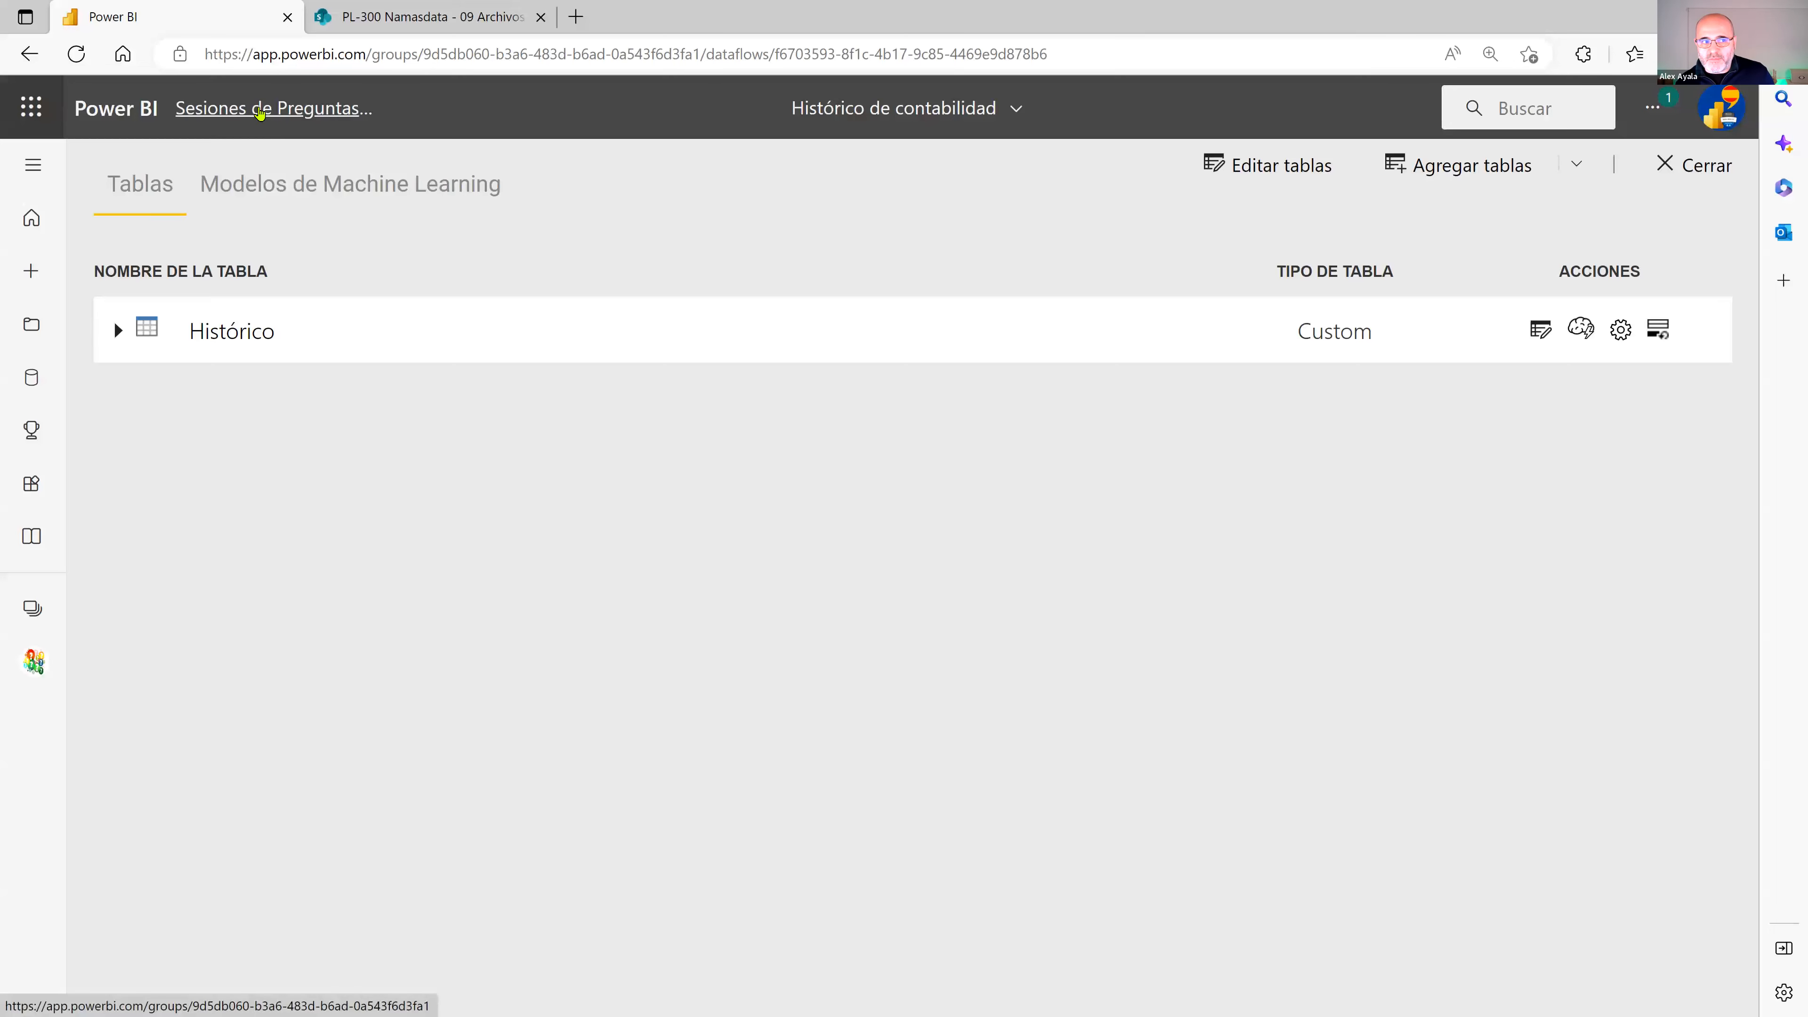
left_click(259, 110)
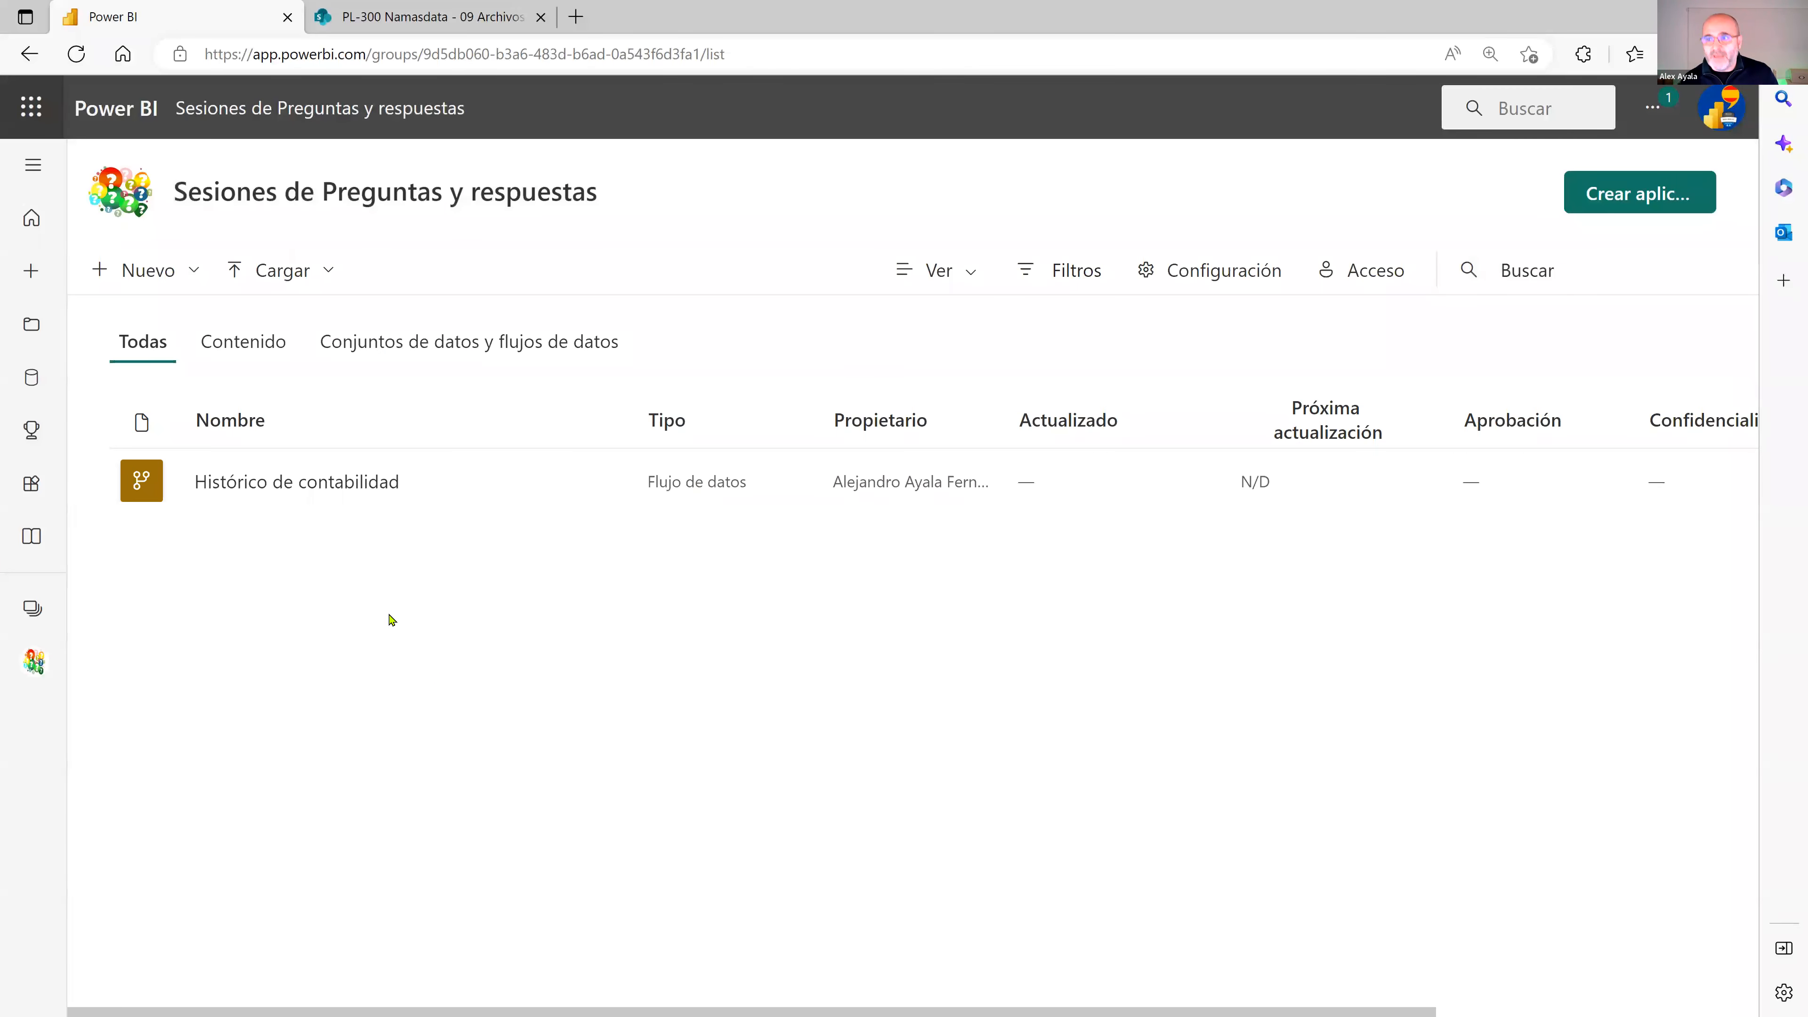
mouse_move(665, 478)
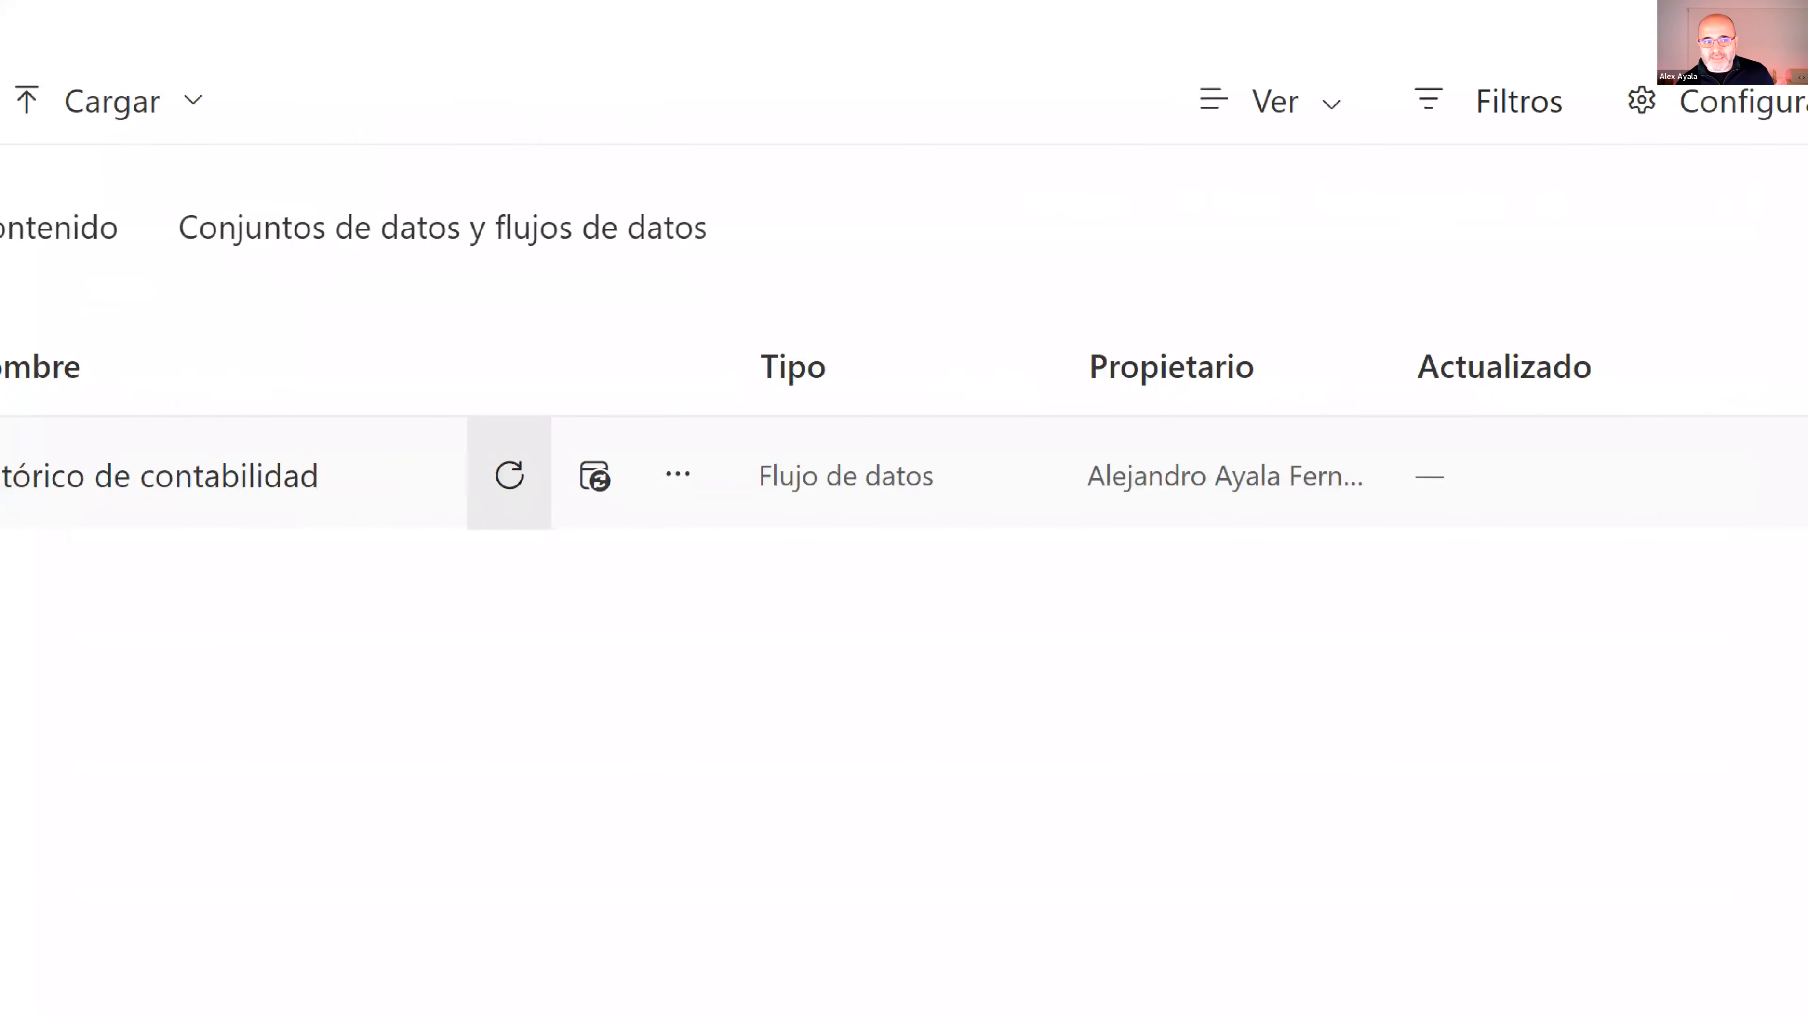
mouse_move(749, 431)
left_mouse_down()
mouse_move(673, 413)
mouse_move(651, 524)
mouse_move(738, 450)
left_mouse_up()
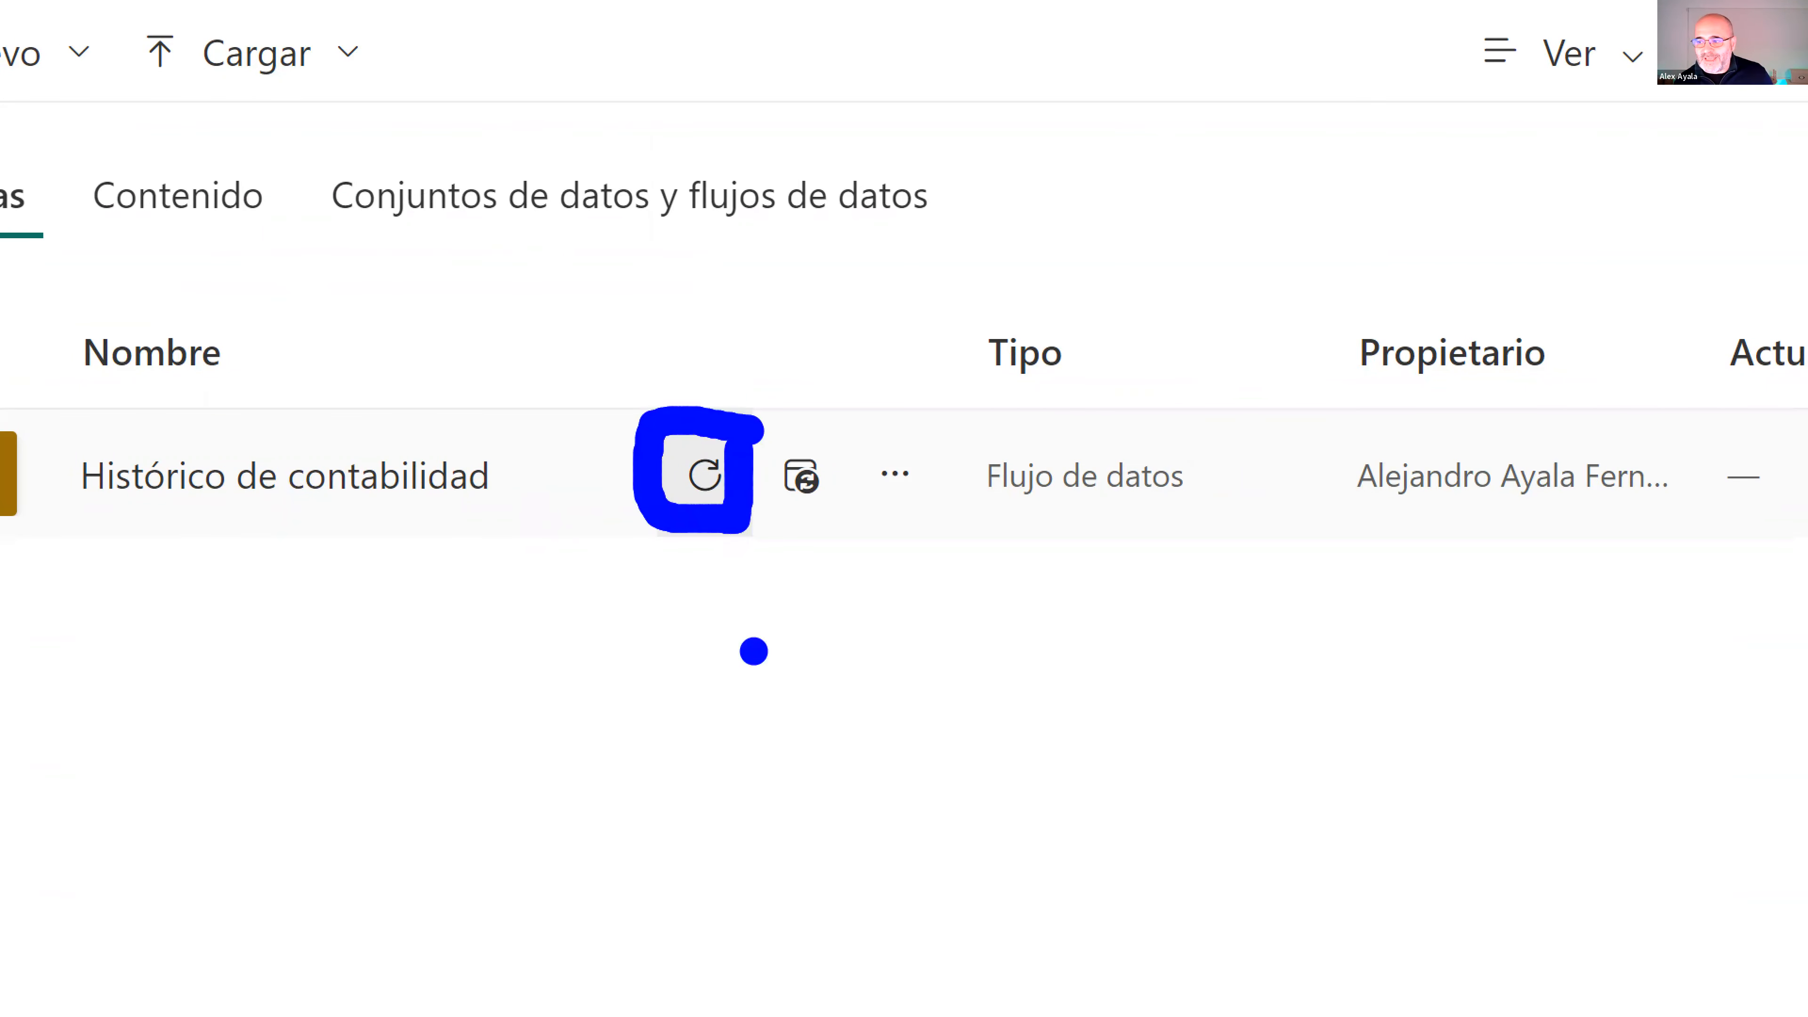
mouse_move(754, 442)
left_mouse_down()
mouse_move(872, 460)
mouse_move(811, 537)
mouse_move(755, 498)
left_mouse_up()
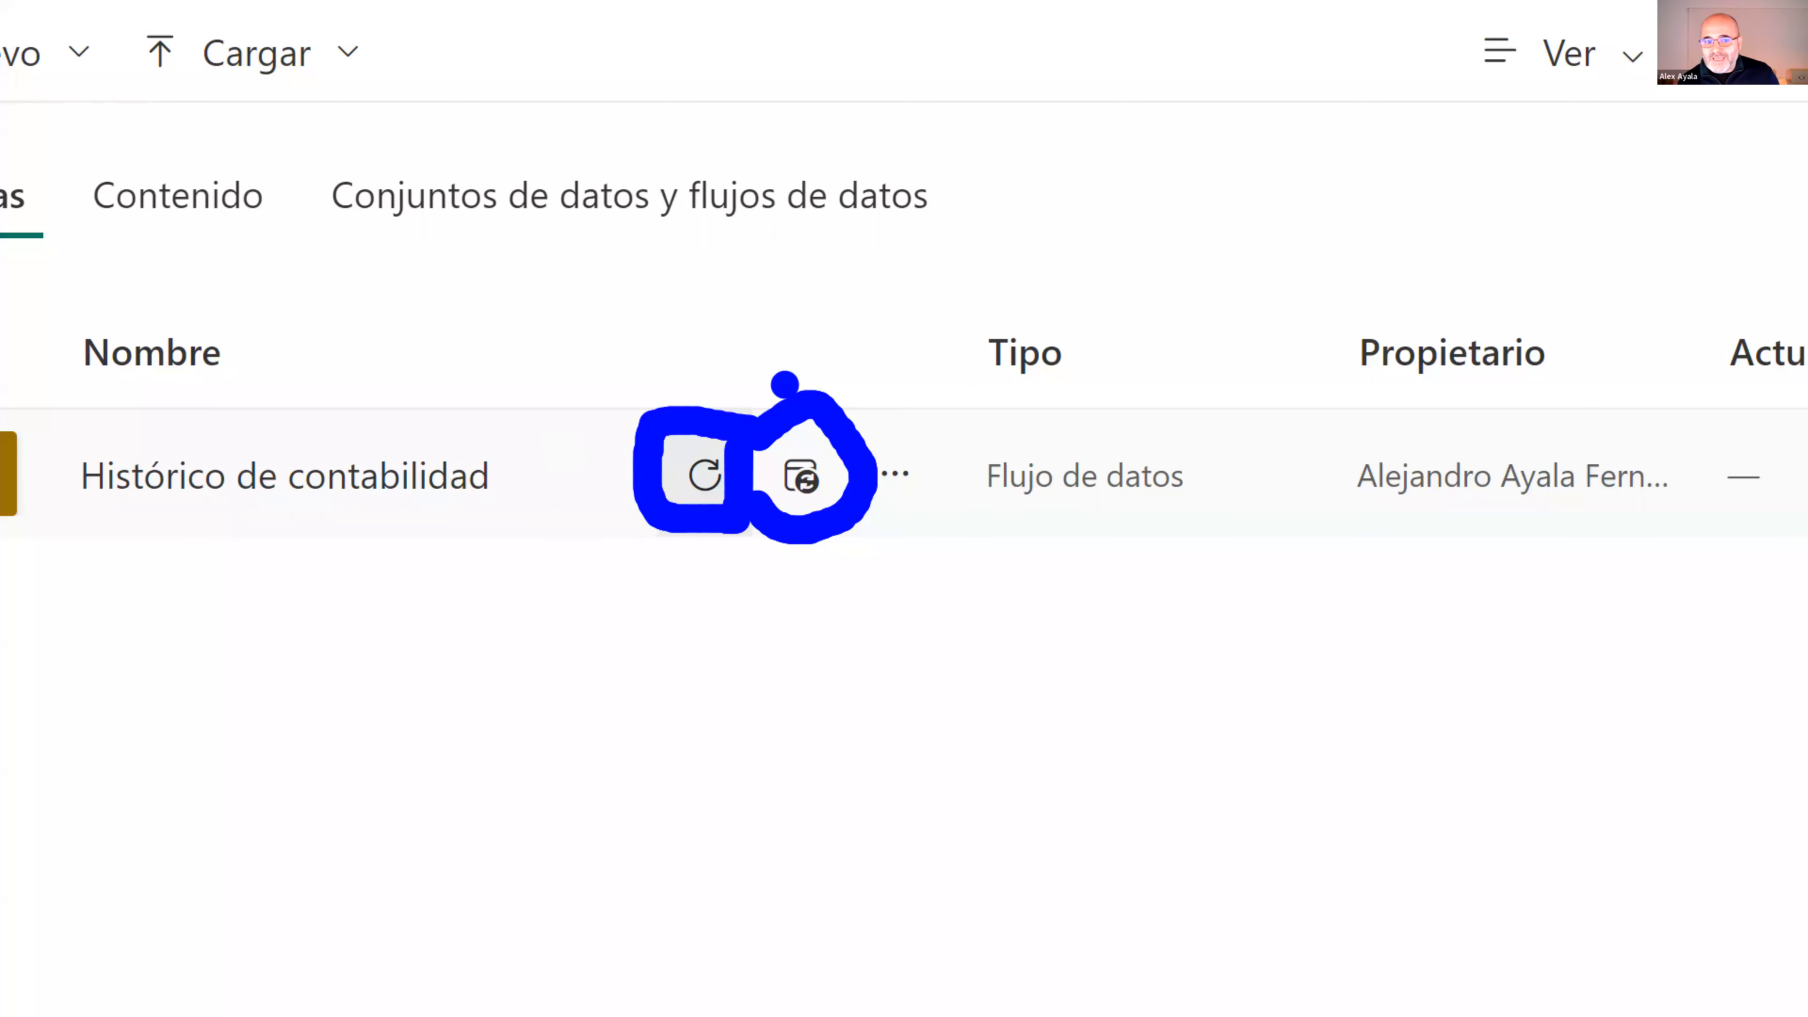
key("Escape")
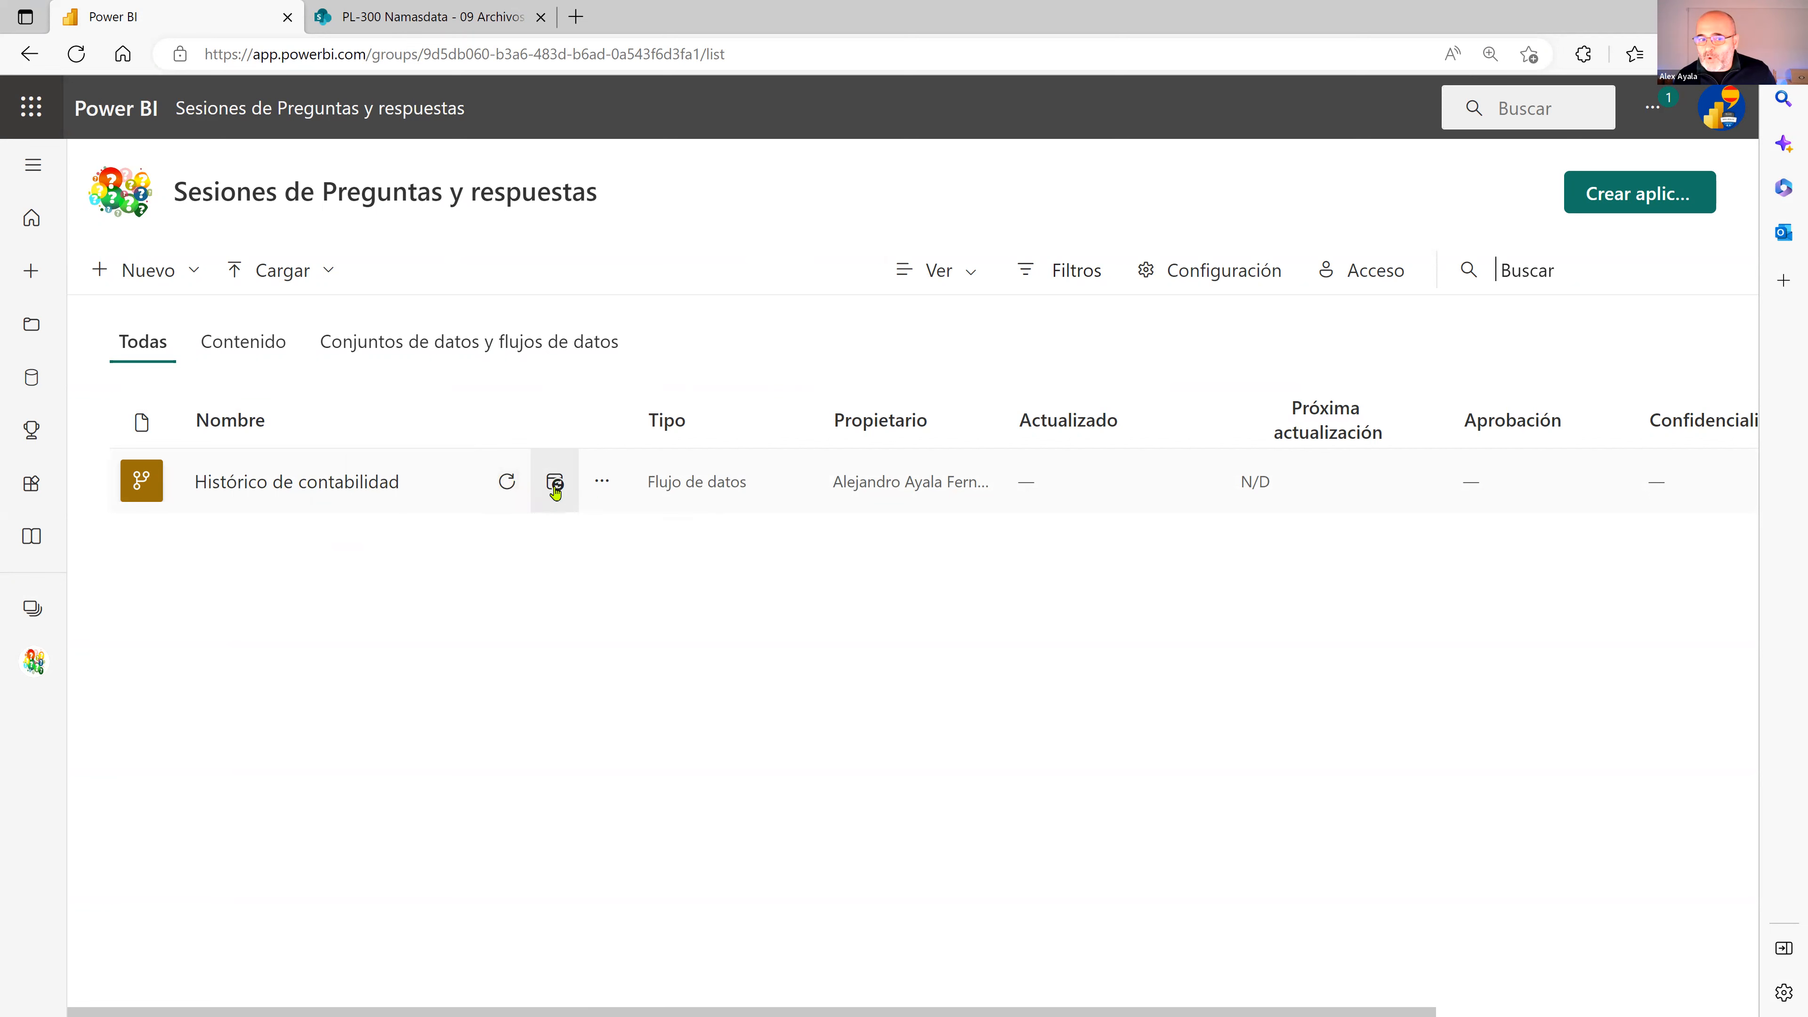
left_click(505, 484)
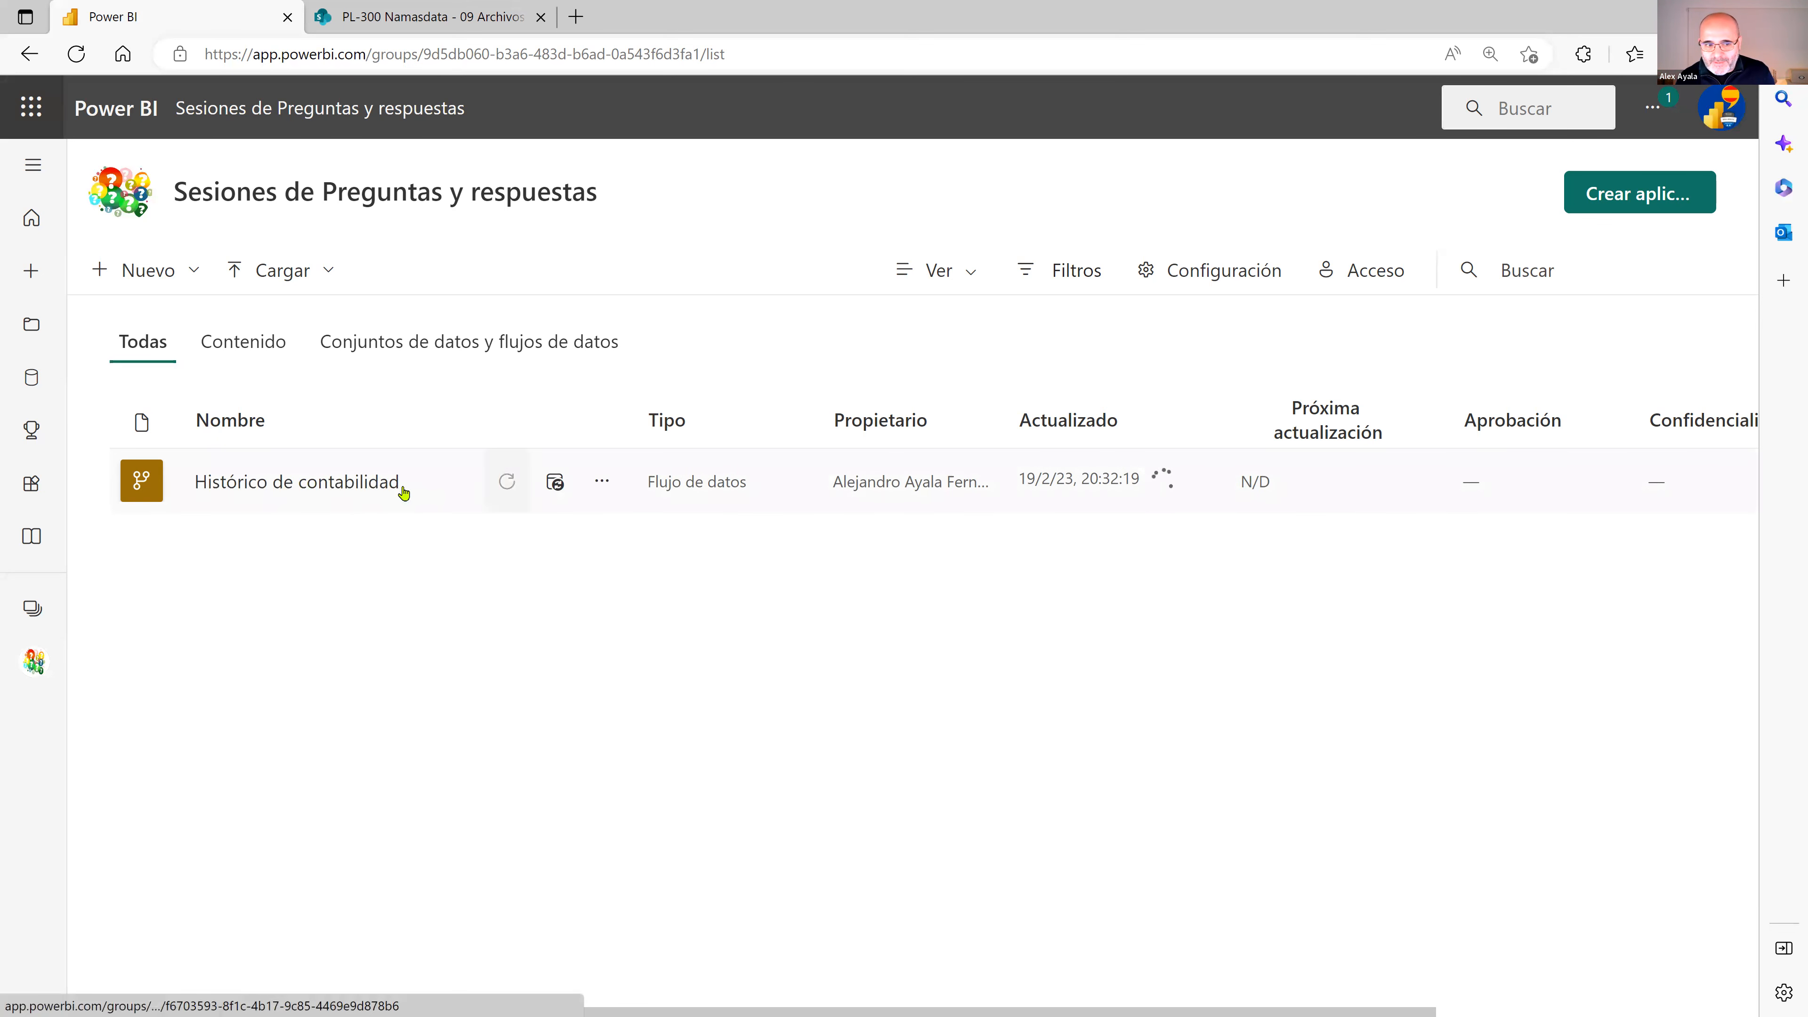
Export the Histórico de contabilidad dataflow as a .json file and show the downloaded file in its folder
left_click(600, 485)
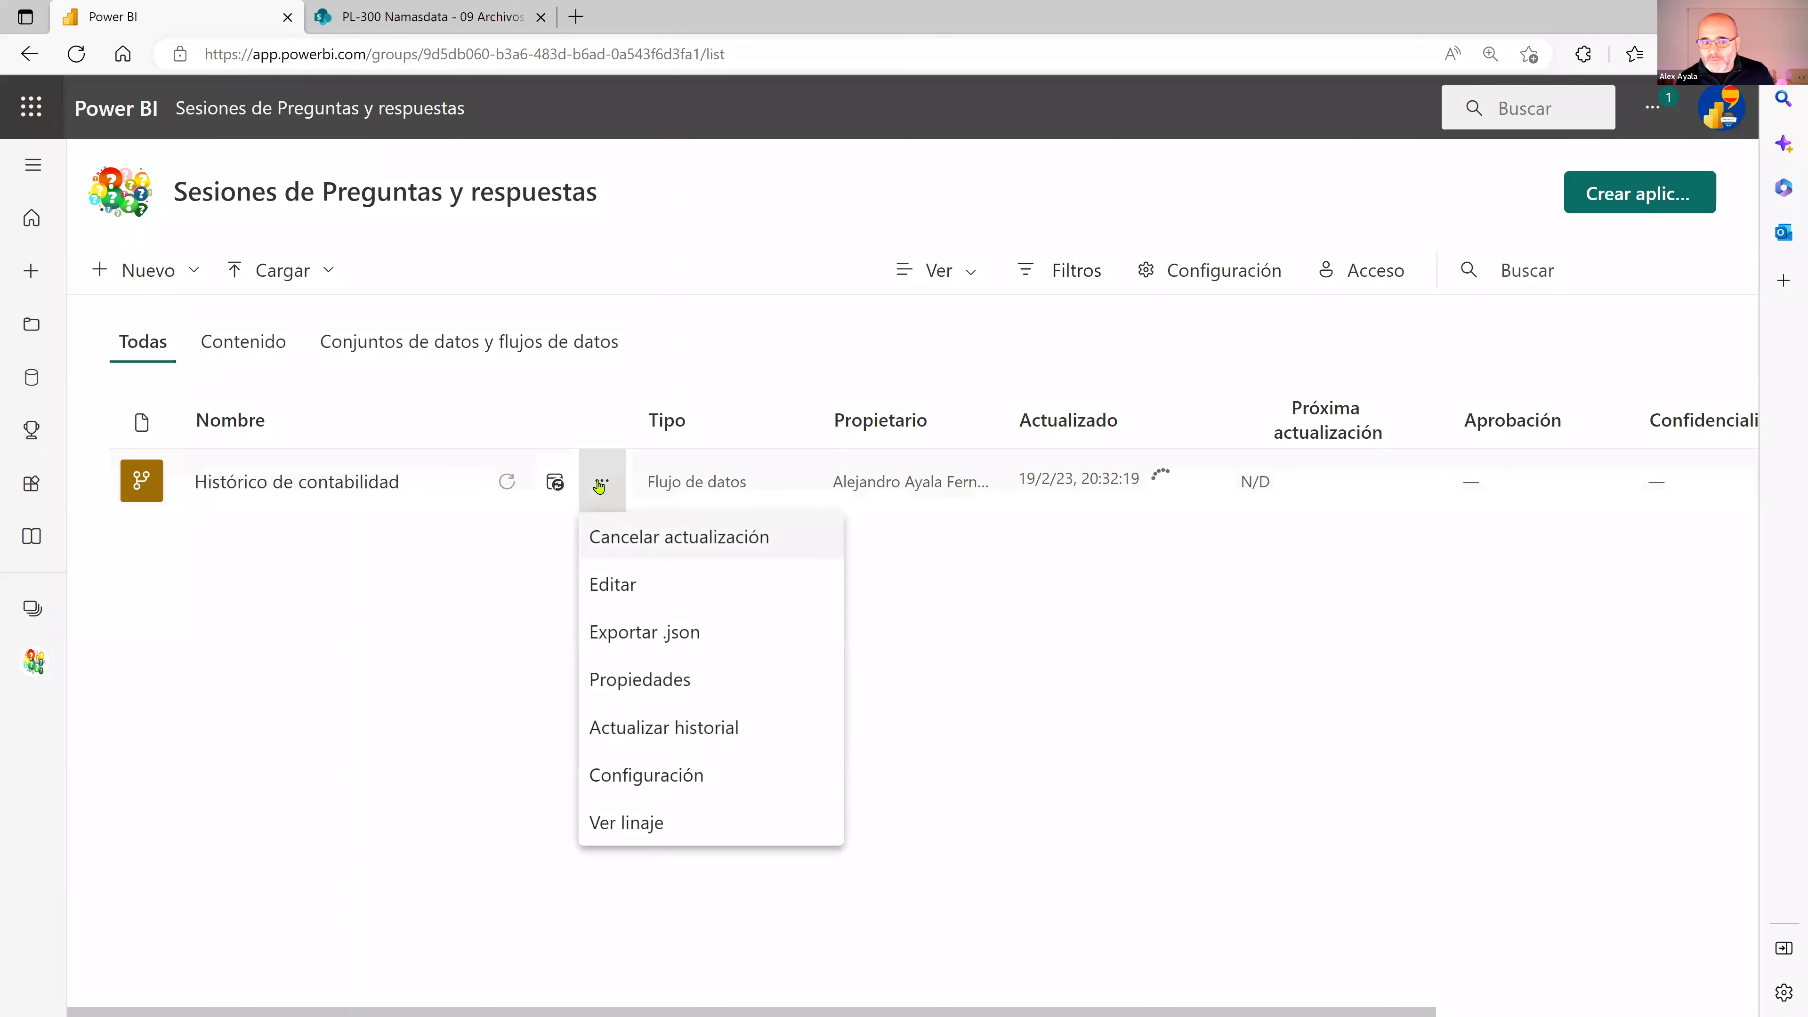
left_click(641, 636)
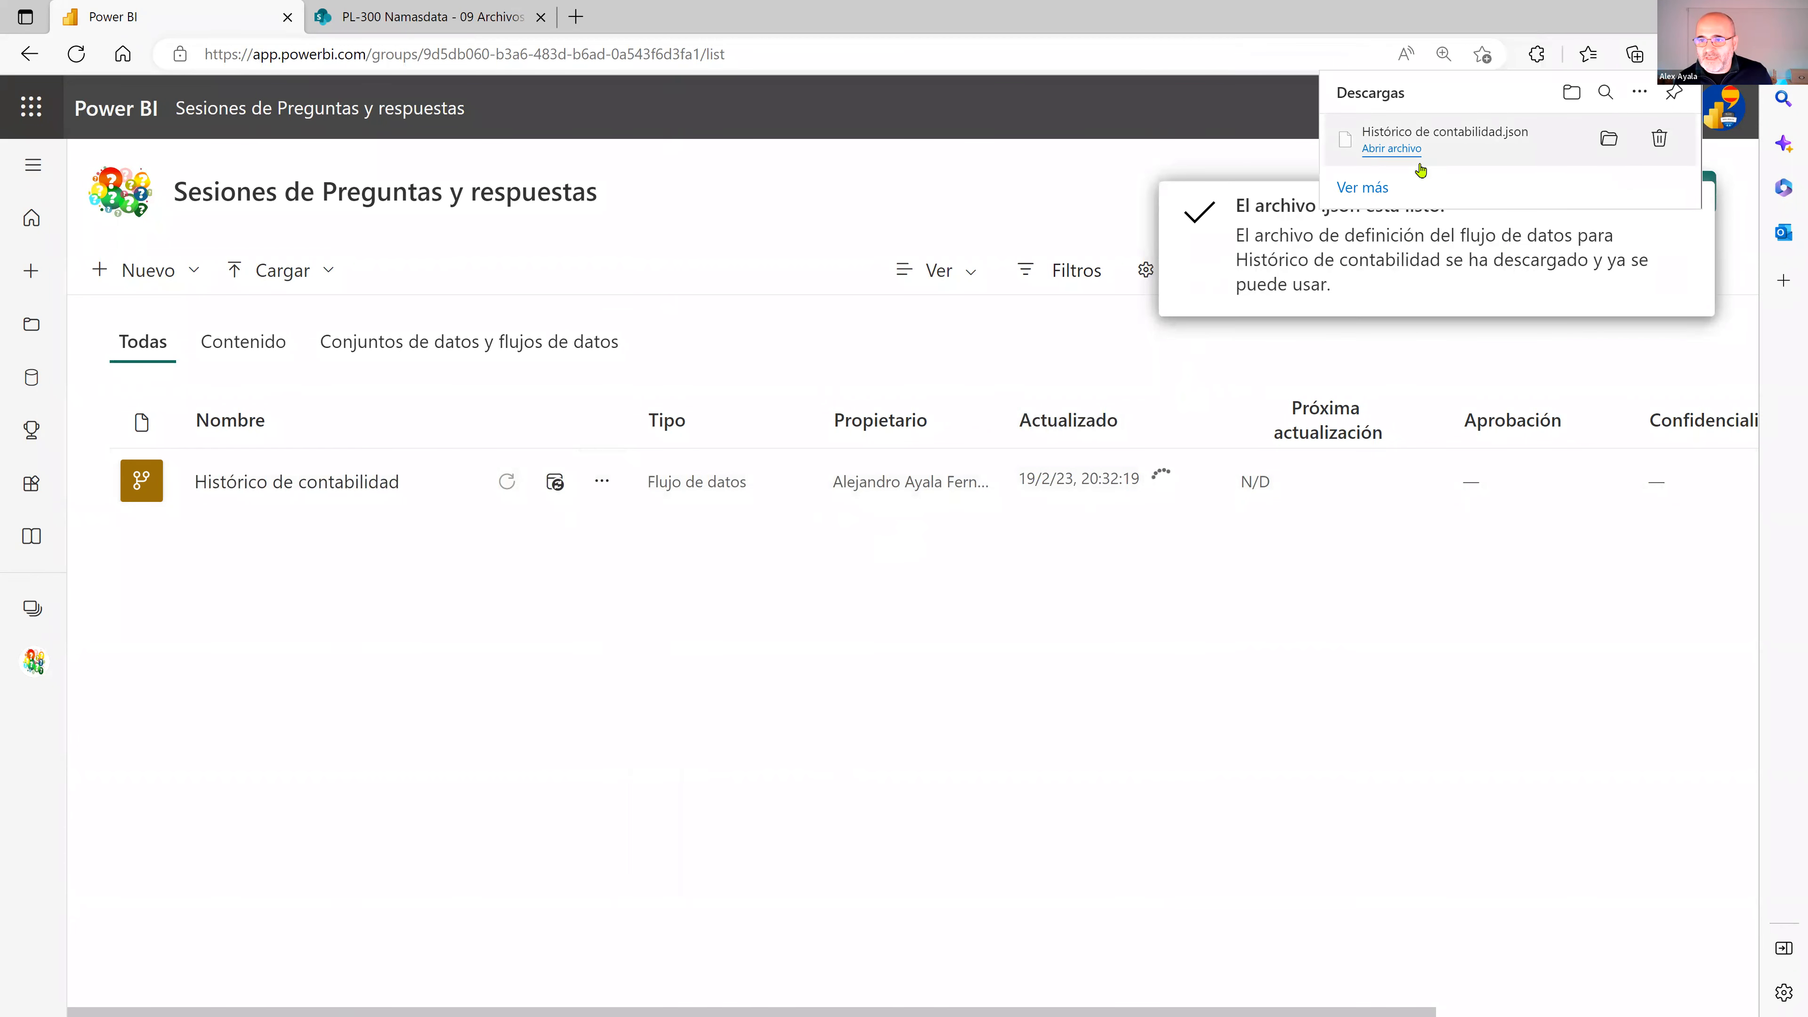
left_click(1609, 138)
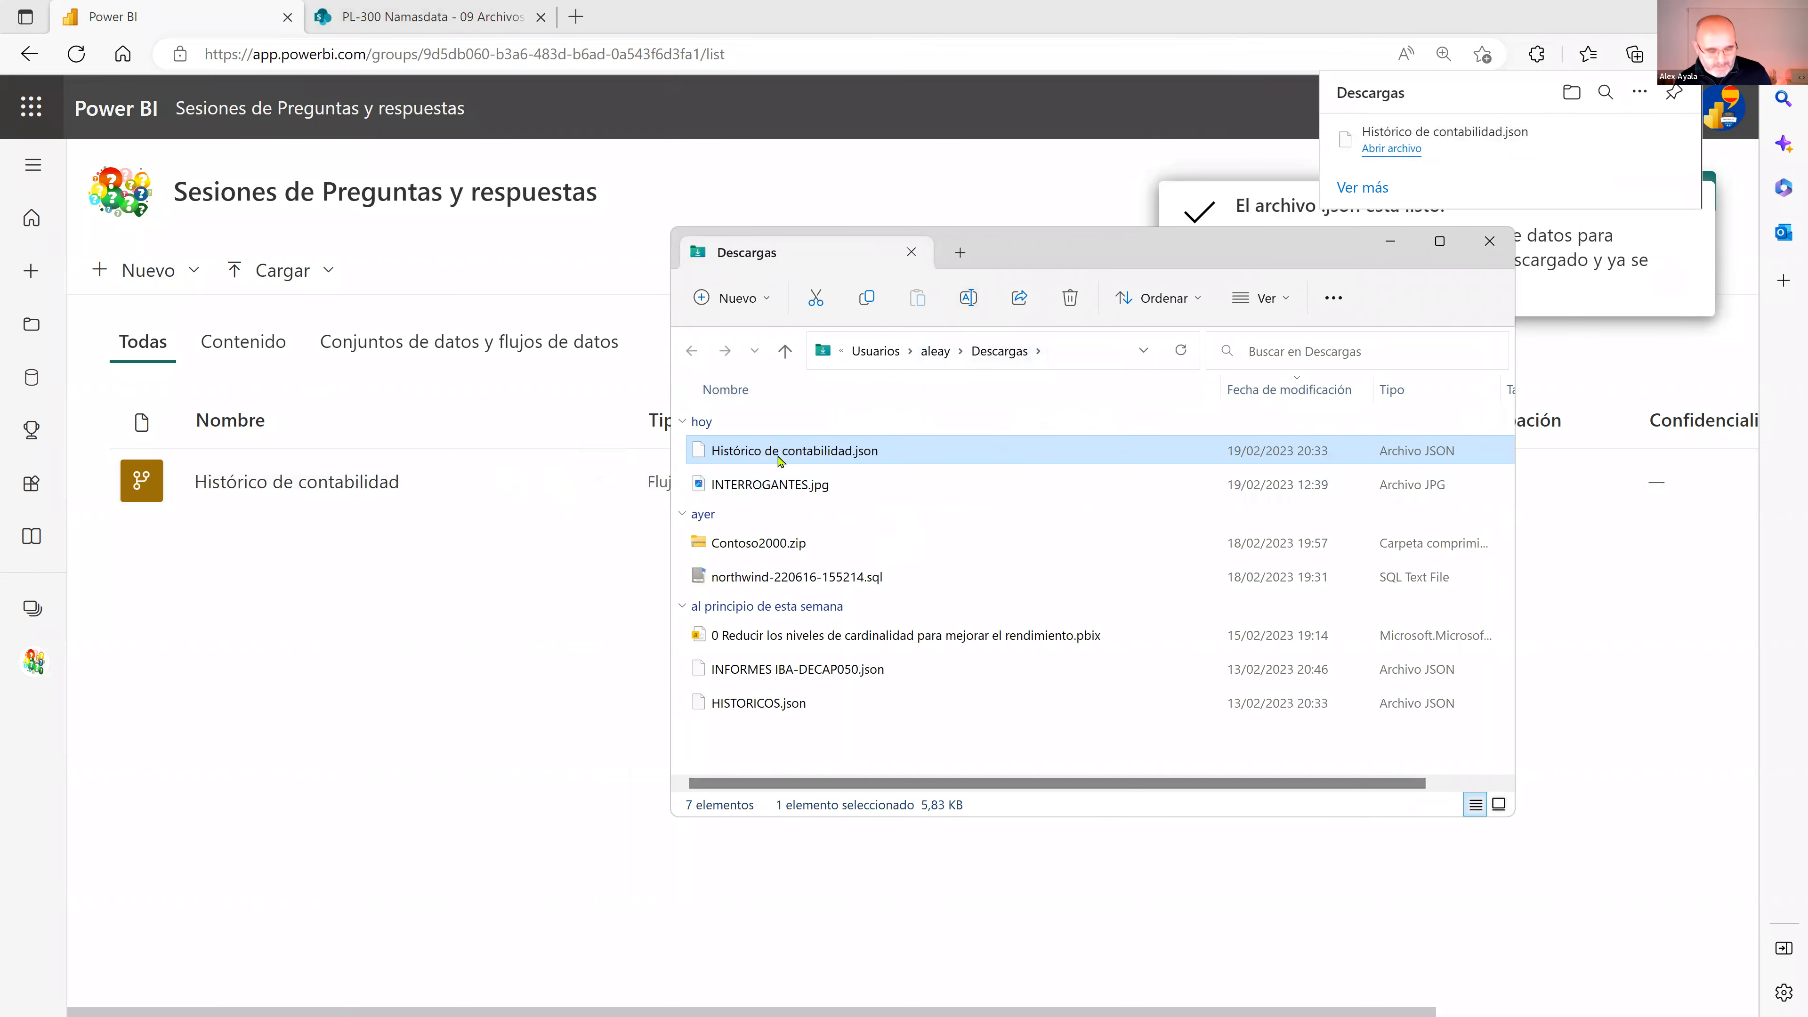
Copy Histórico de contabilidad.json from Descargas into 2023 Ciclo 1, 04 Preguntas y respuestas, 09 Archivos de años cerrados
left_click(775, 482)
left_click(777, 451)
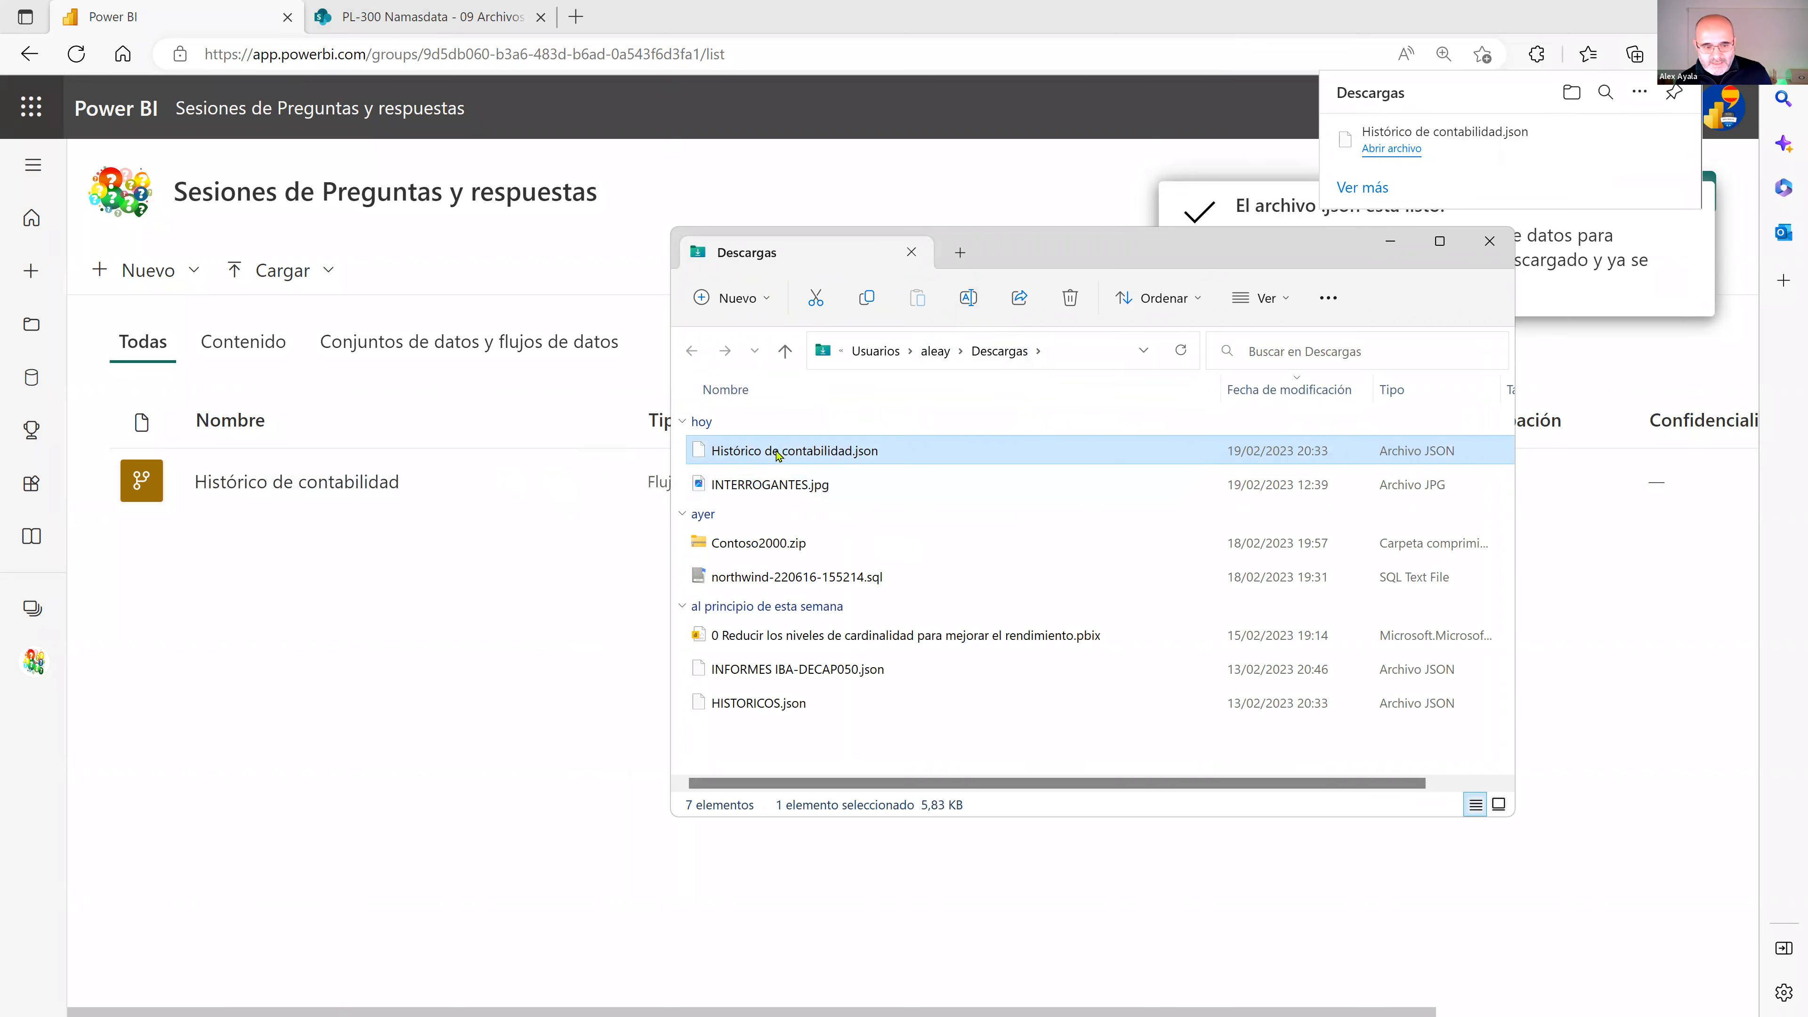
left_click(786, 351)
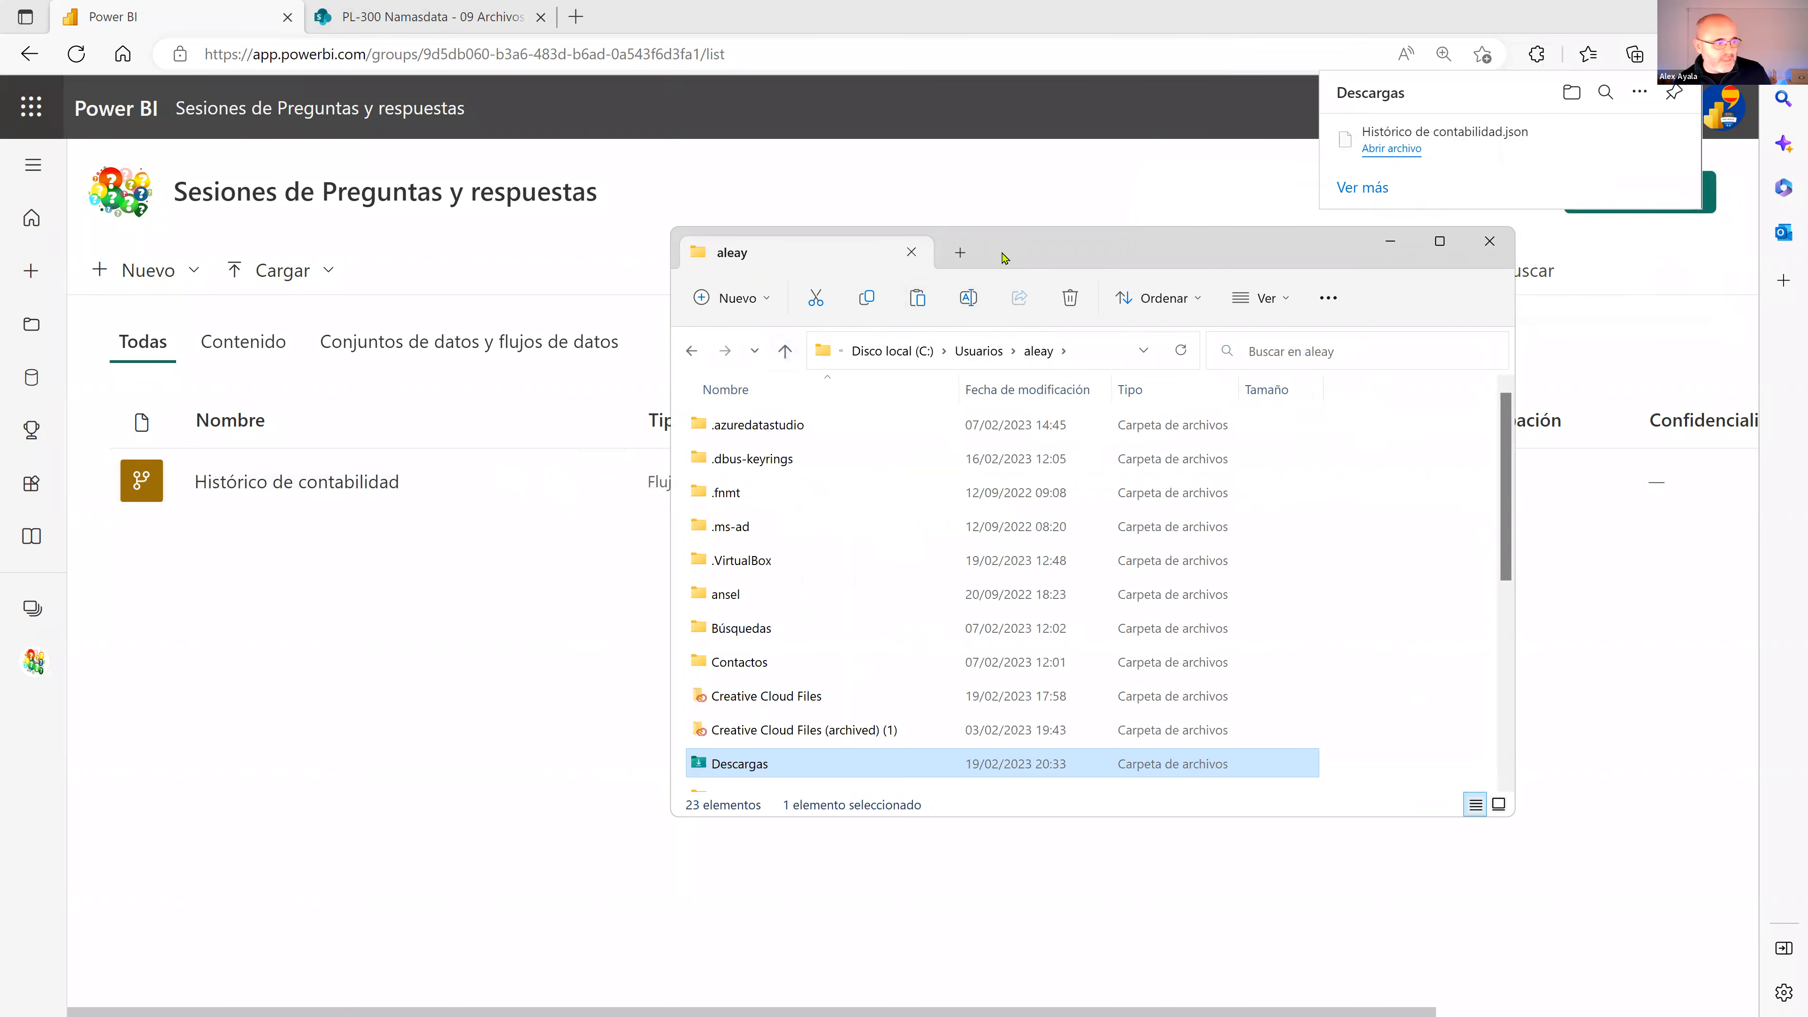
left_click_drag(1004, 258, 1806, 258)
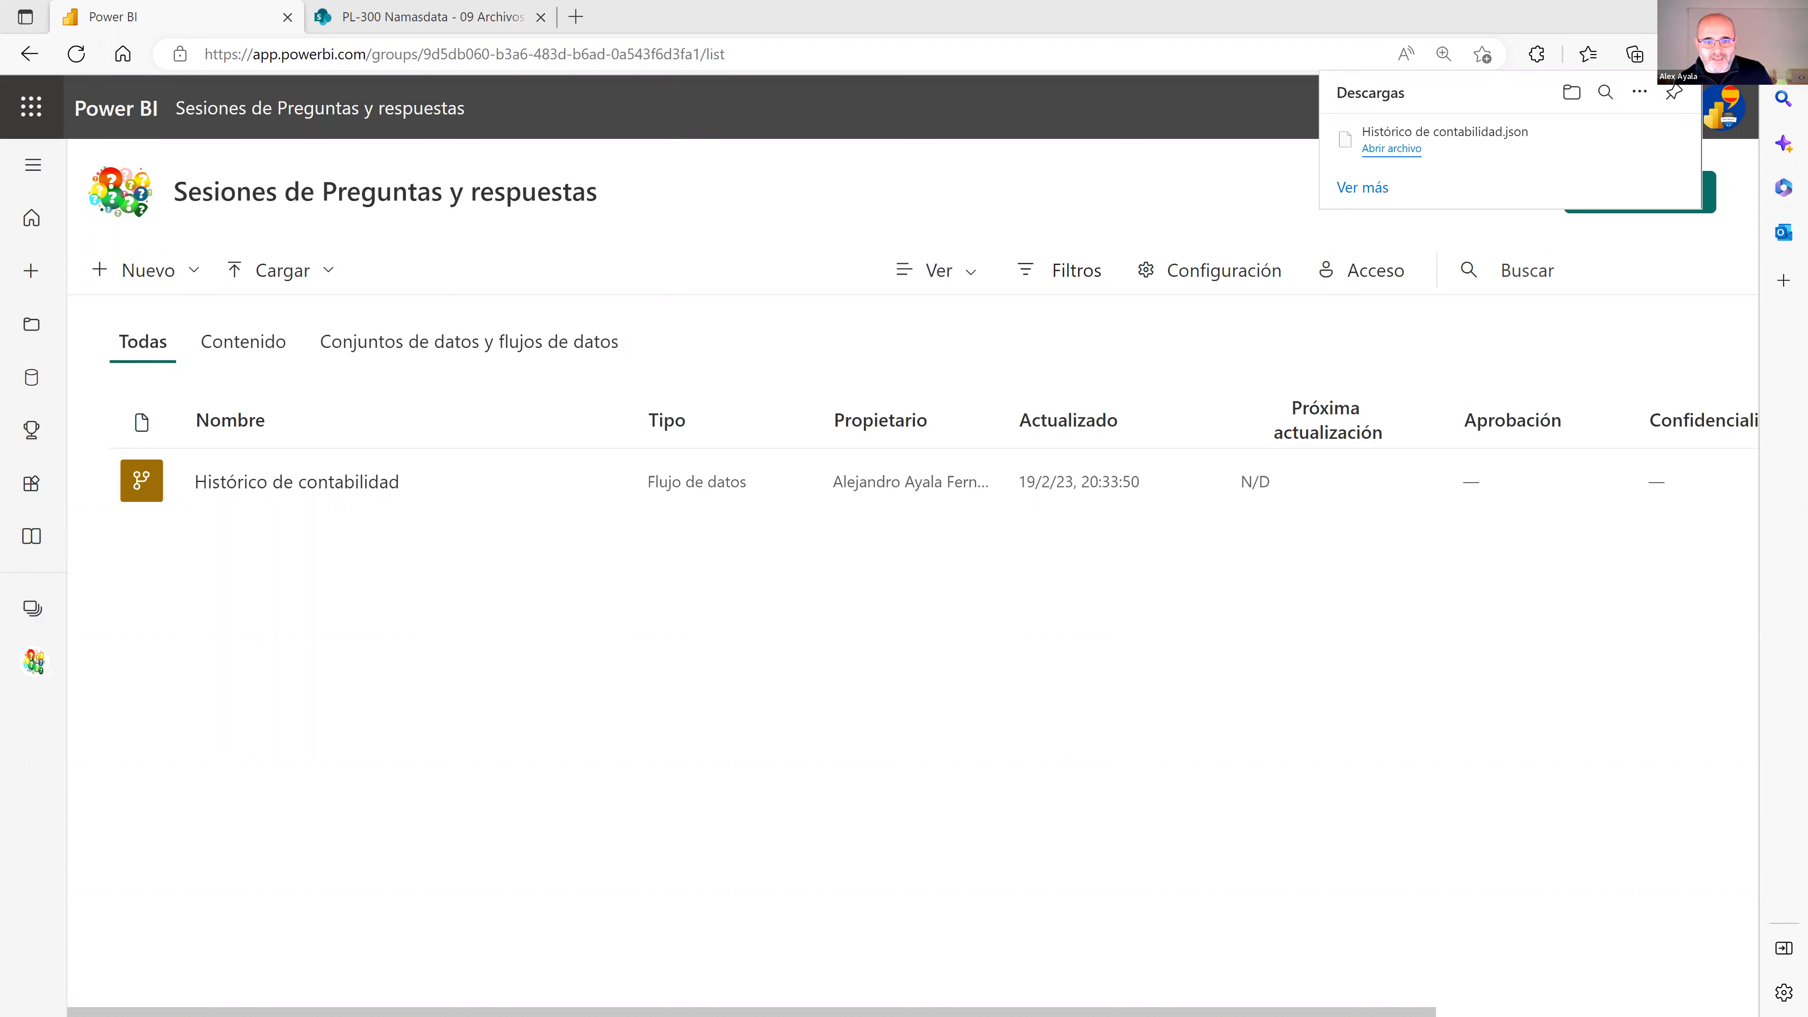
left_click(856, 369)
double_click(856, 370)
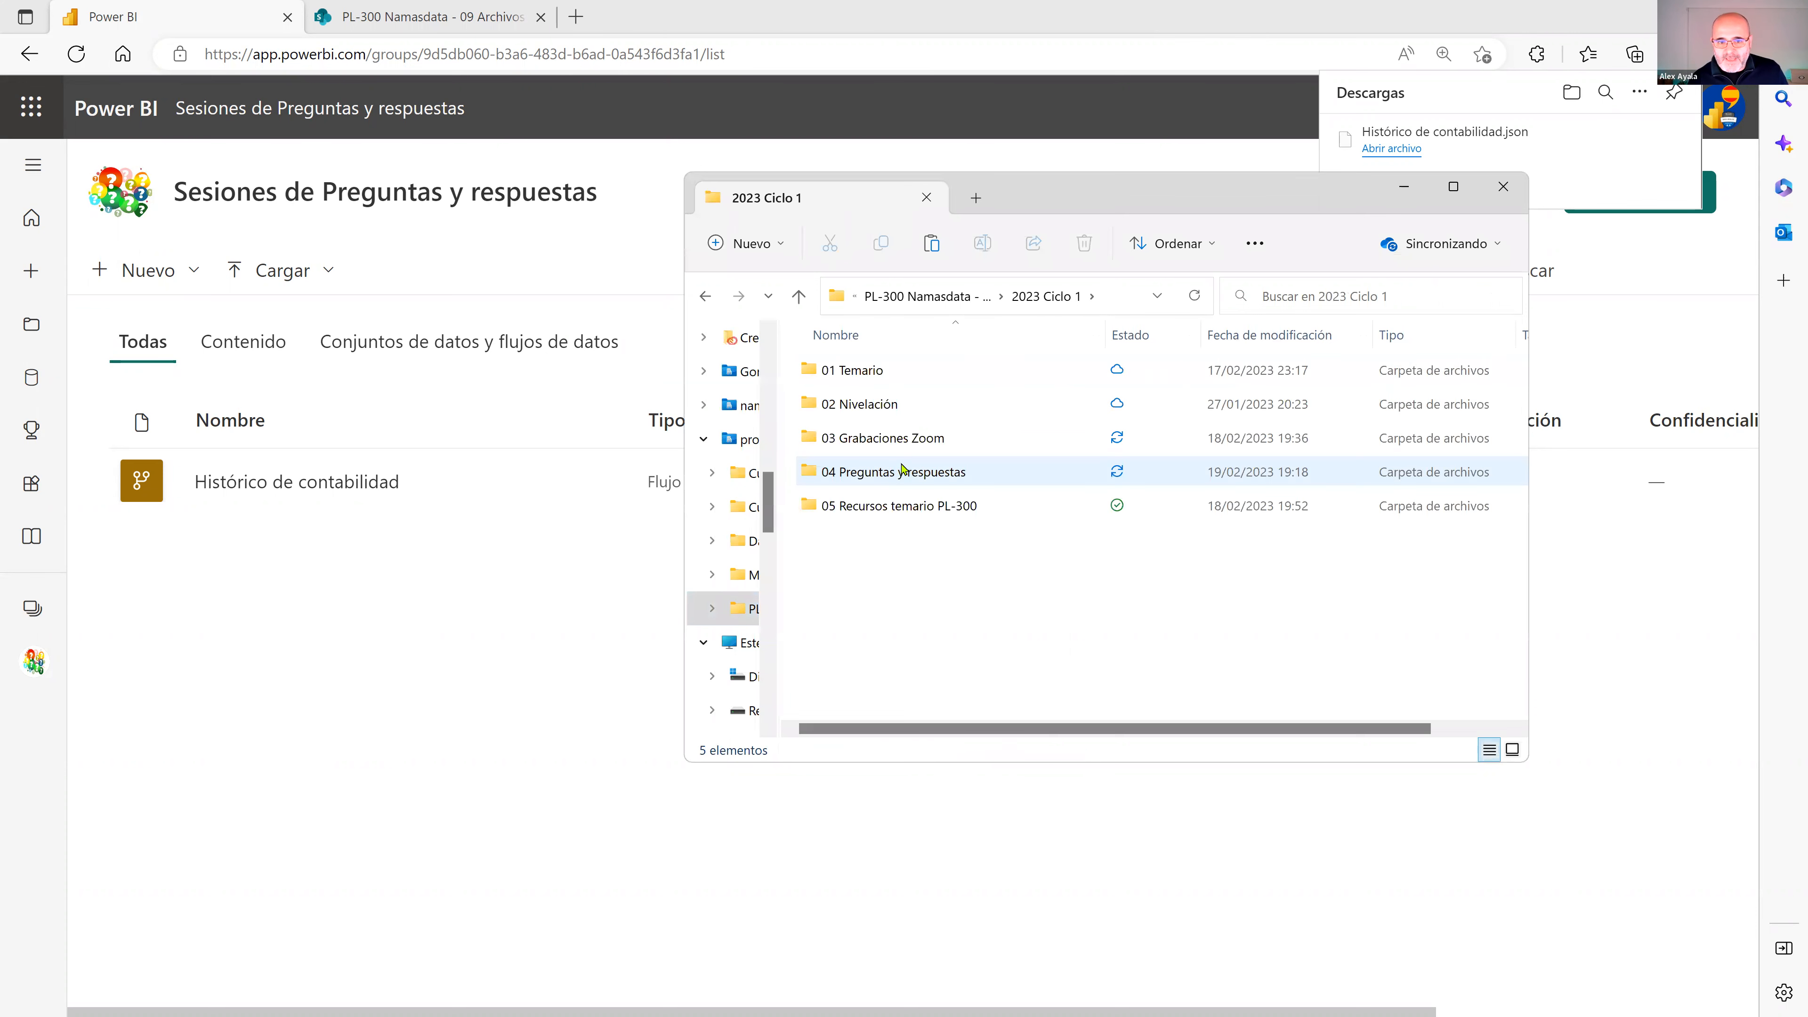
double_click(874, 472)
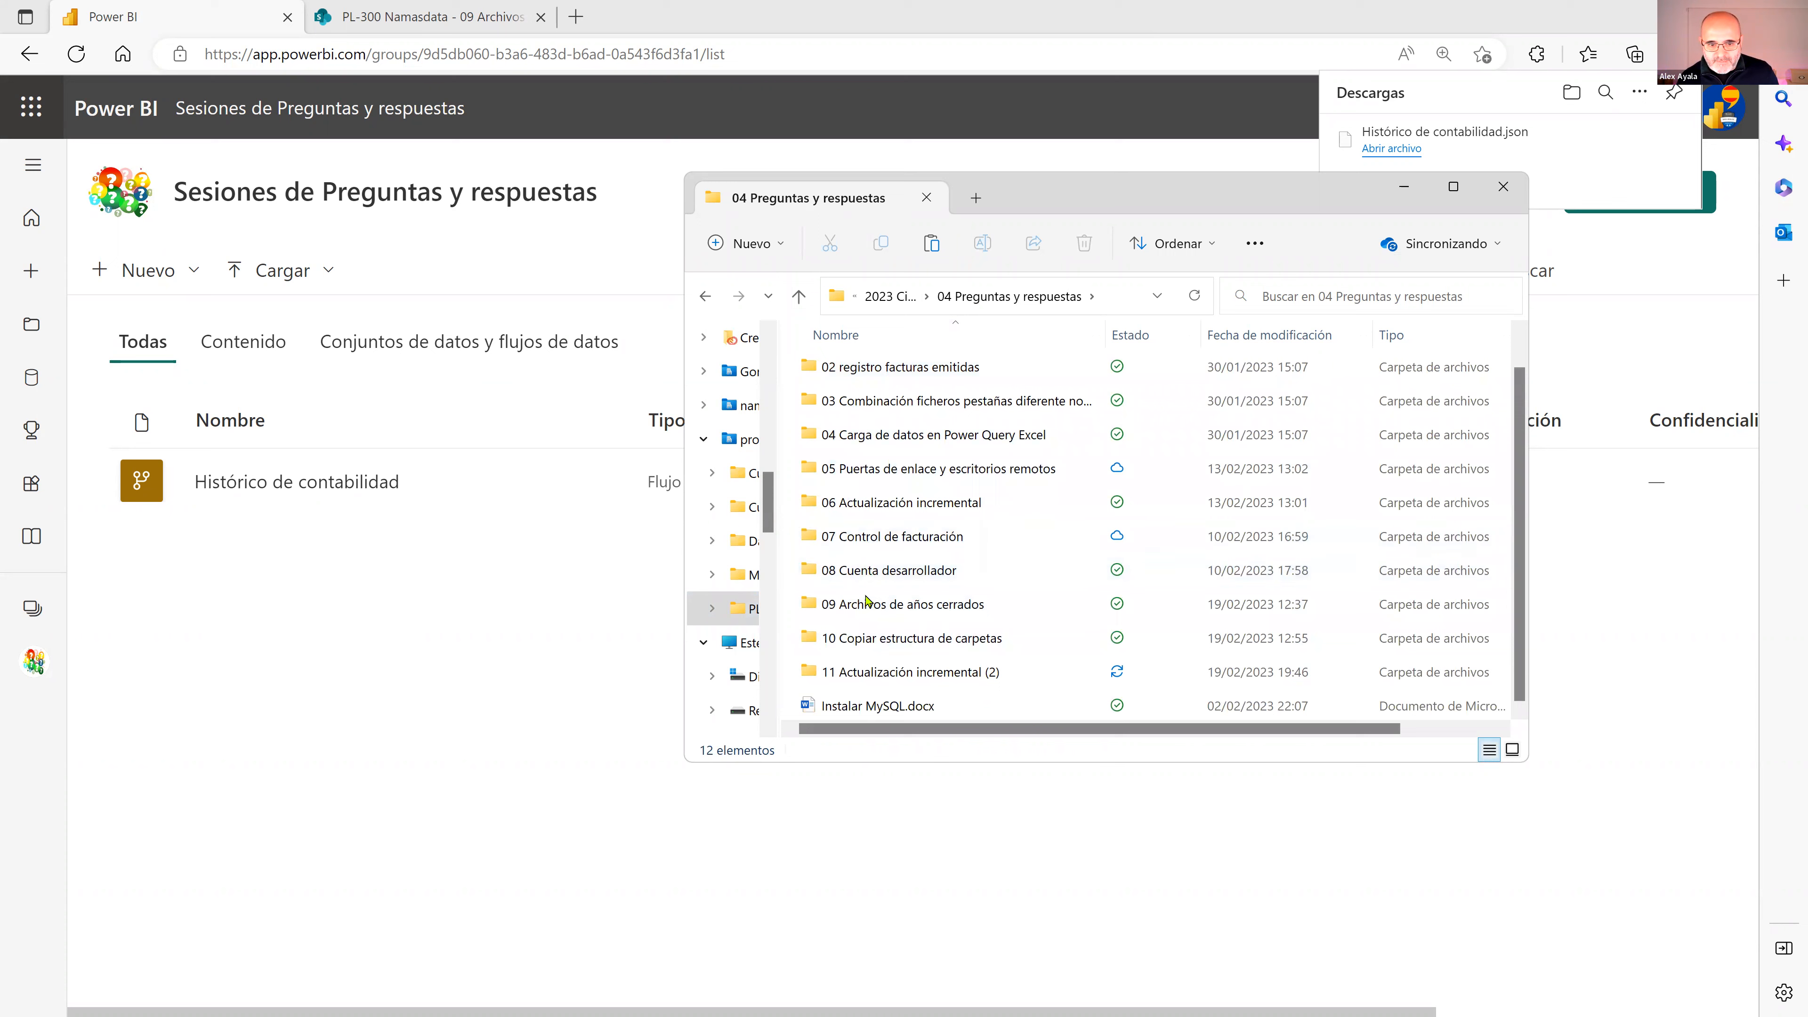
left_click(867, 599)
double_click(888, 597)
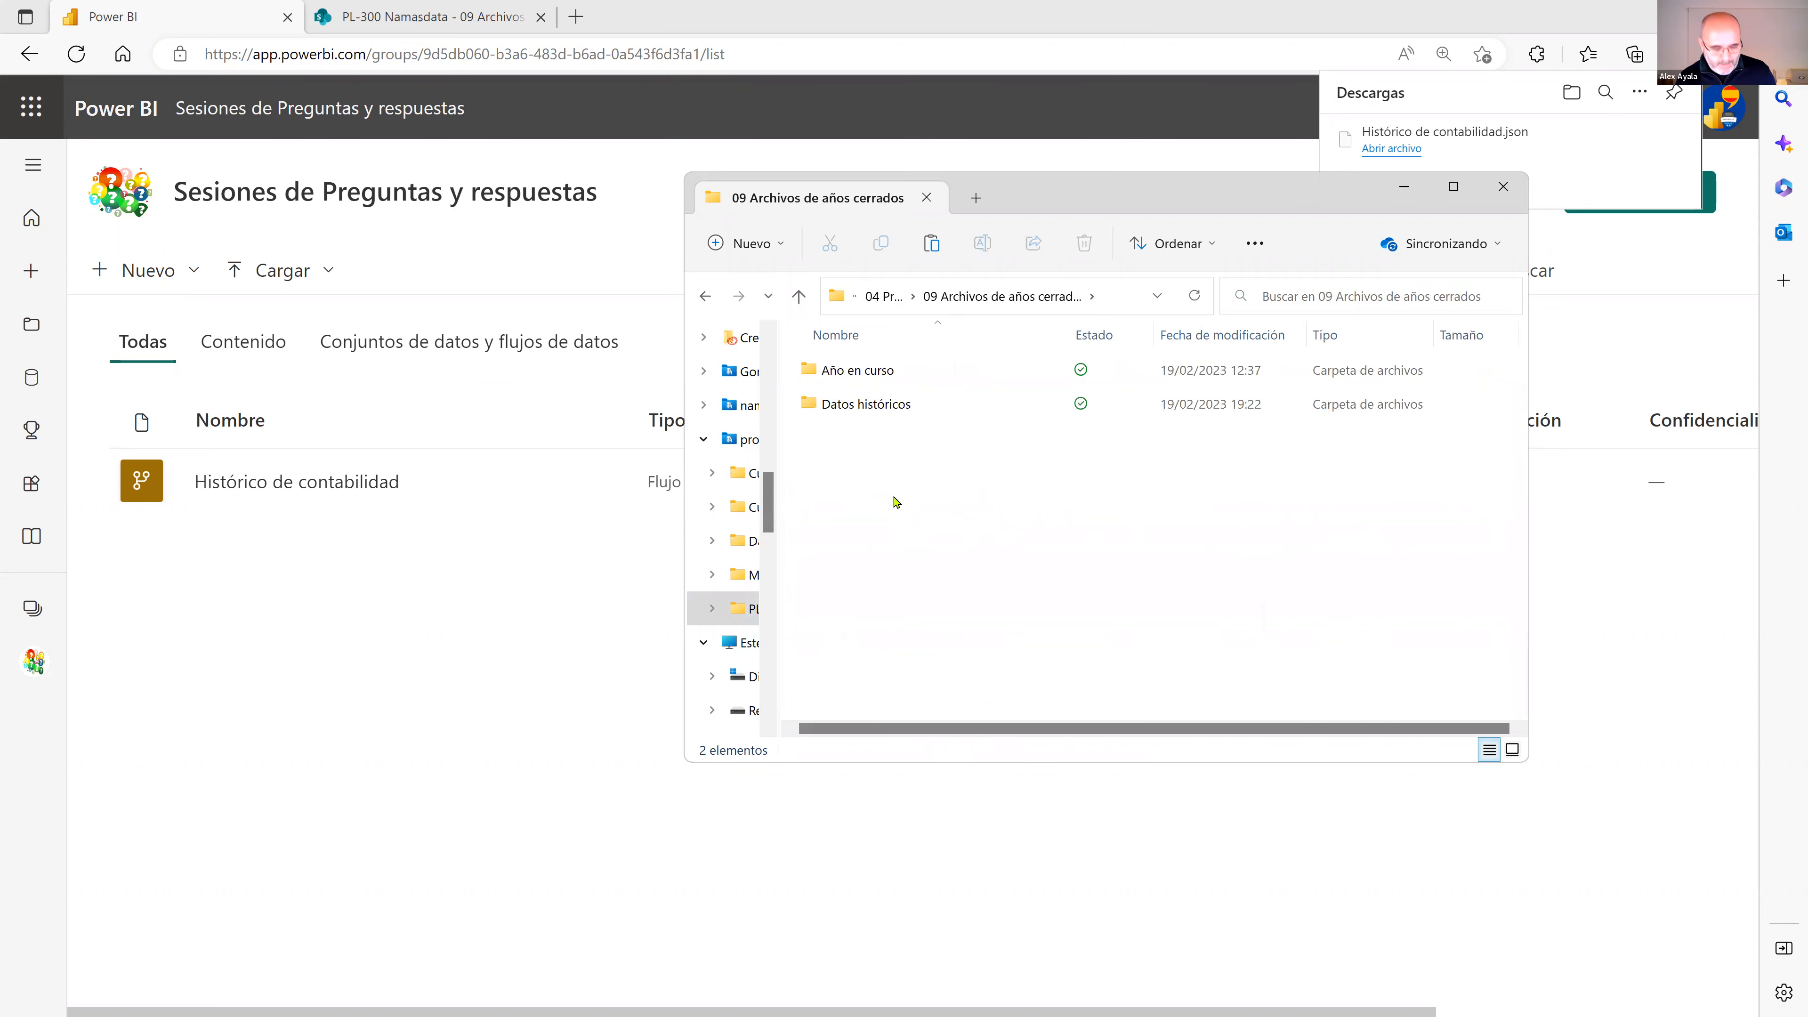
key("ctrl+v")
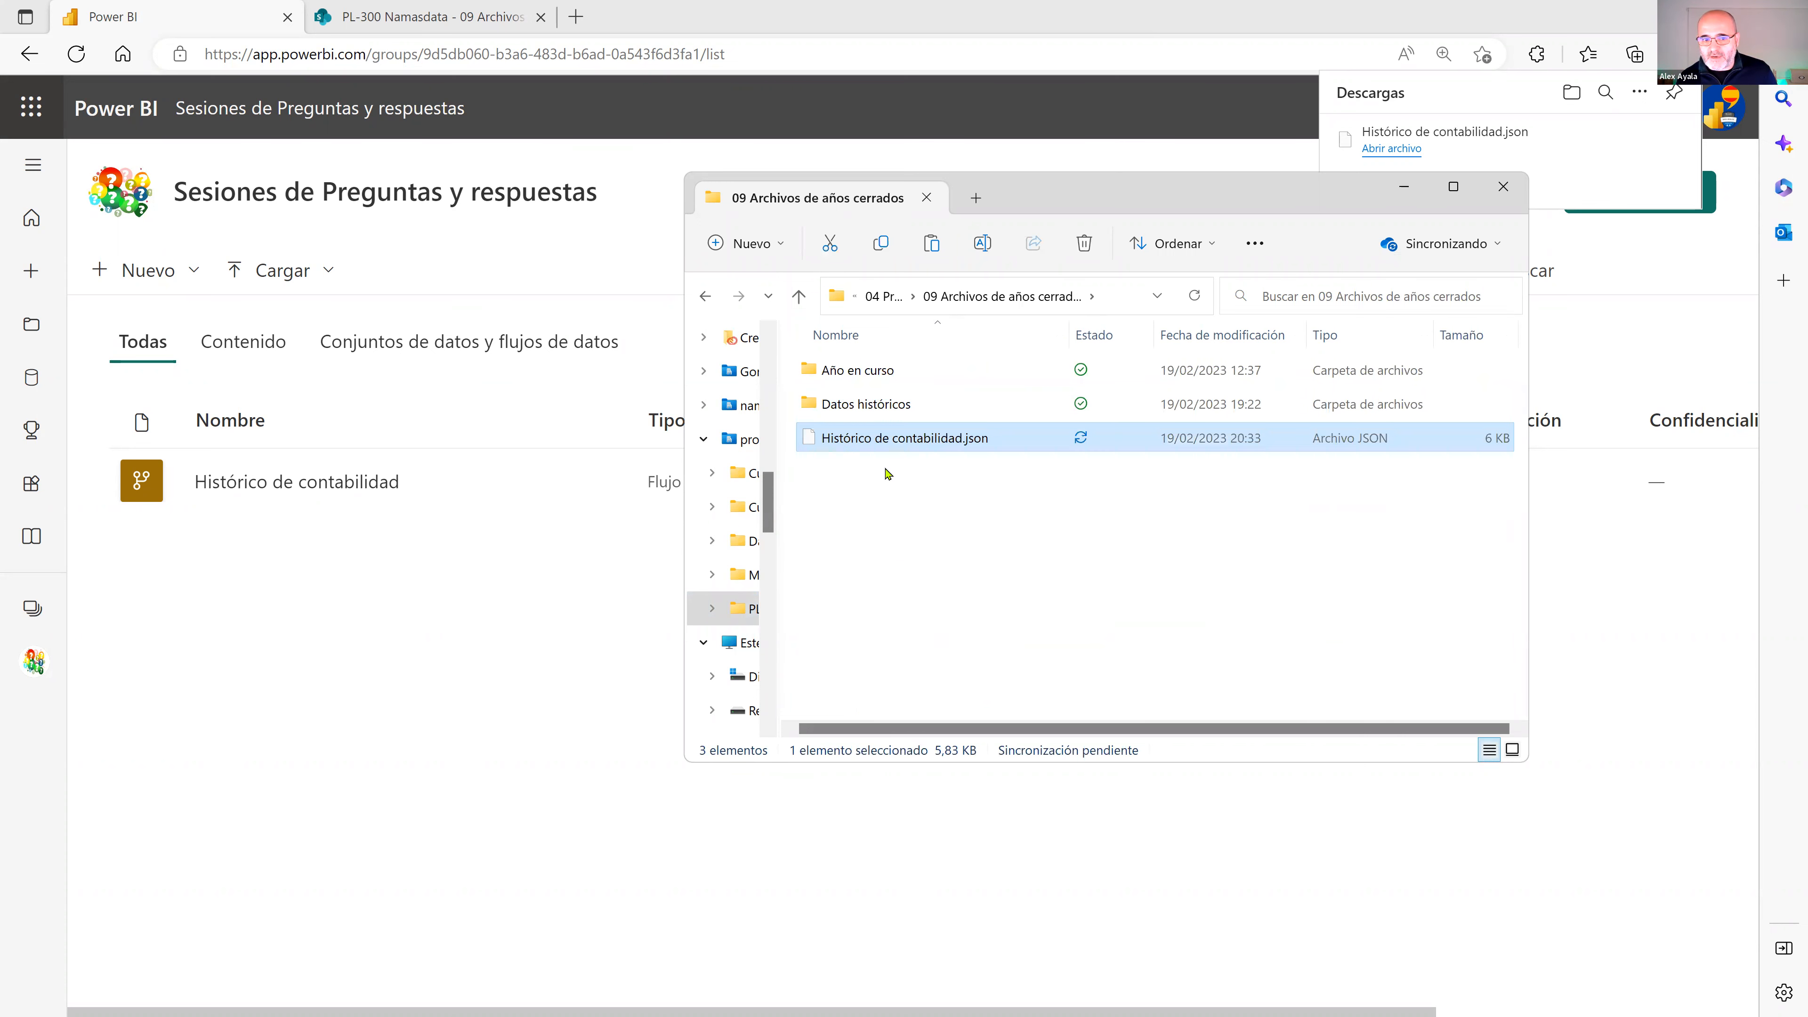
Open the copied Histórico de contabilidad.json in Bloc de notas, look through its contents, and close it
left_click(981, 473)
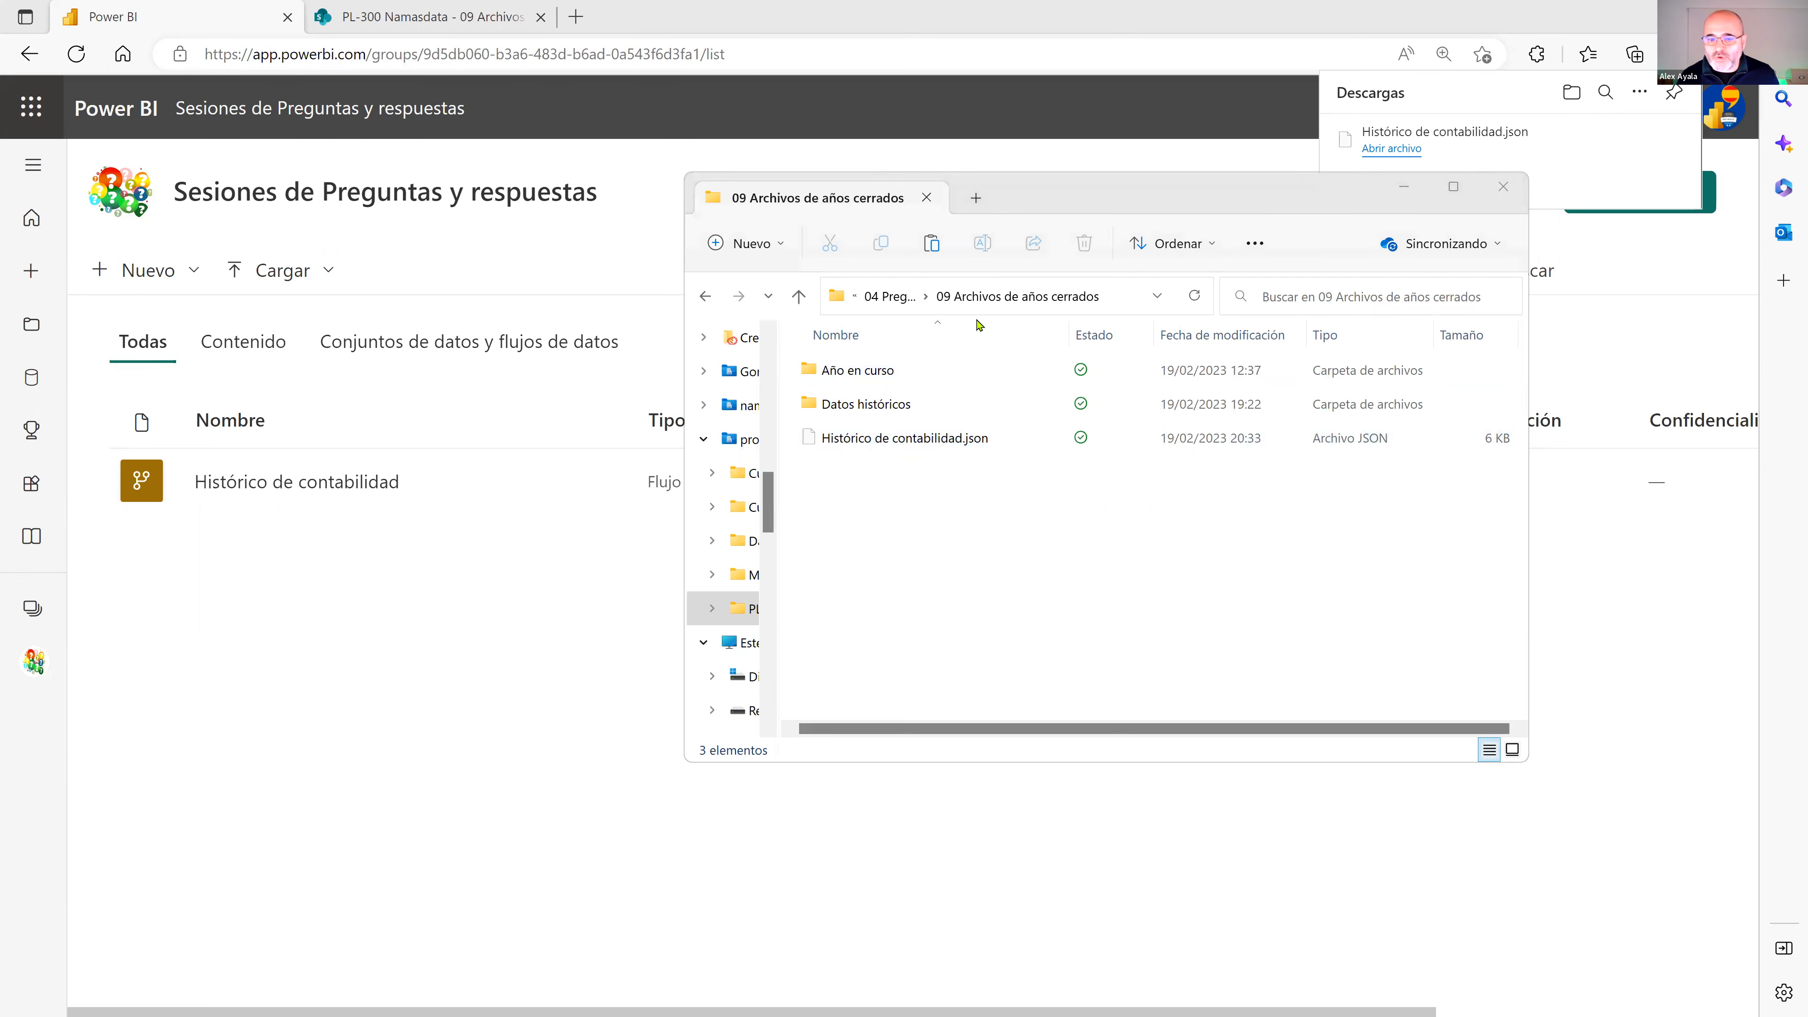
right_click(929, 442)
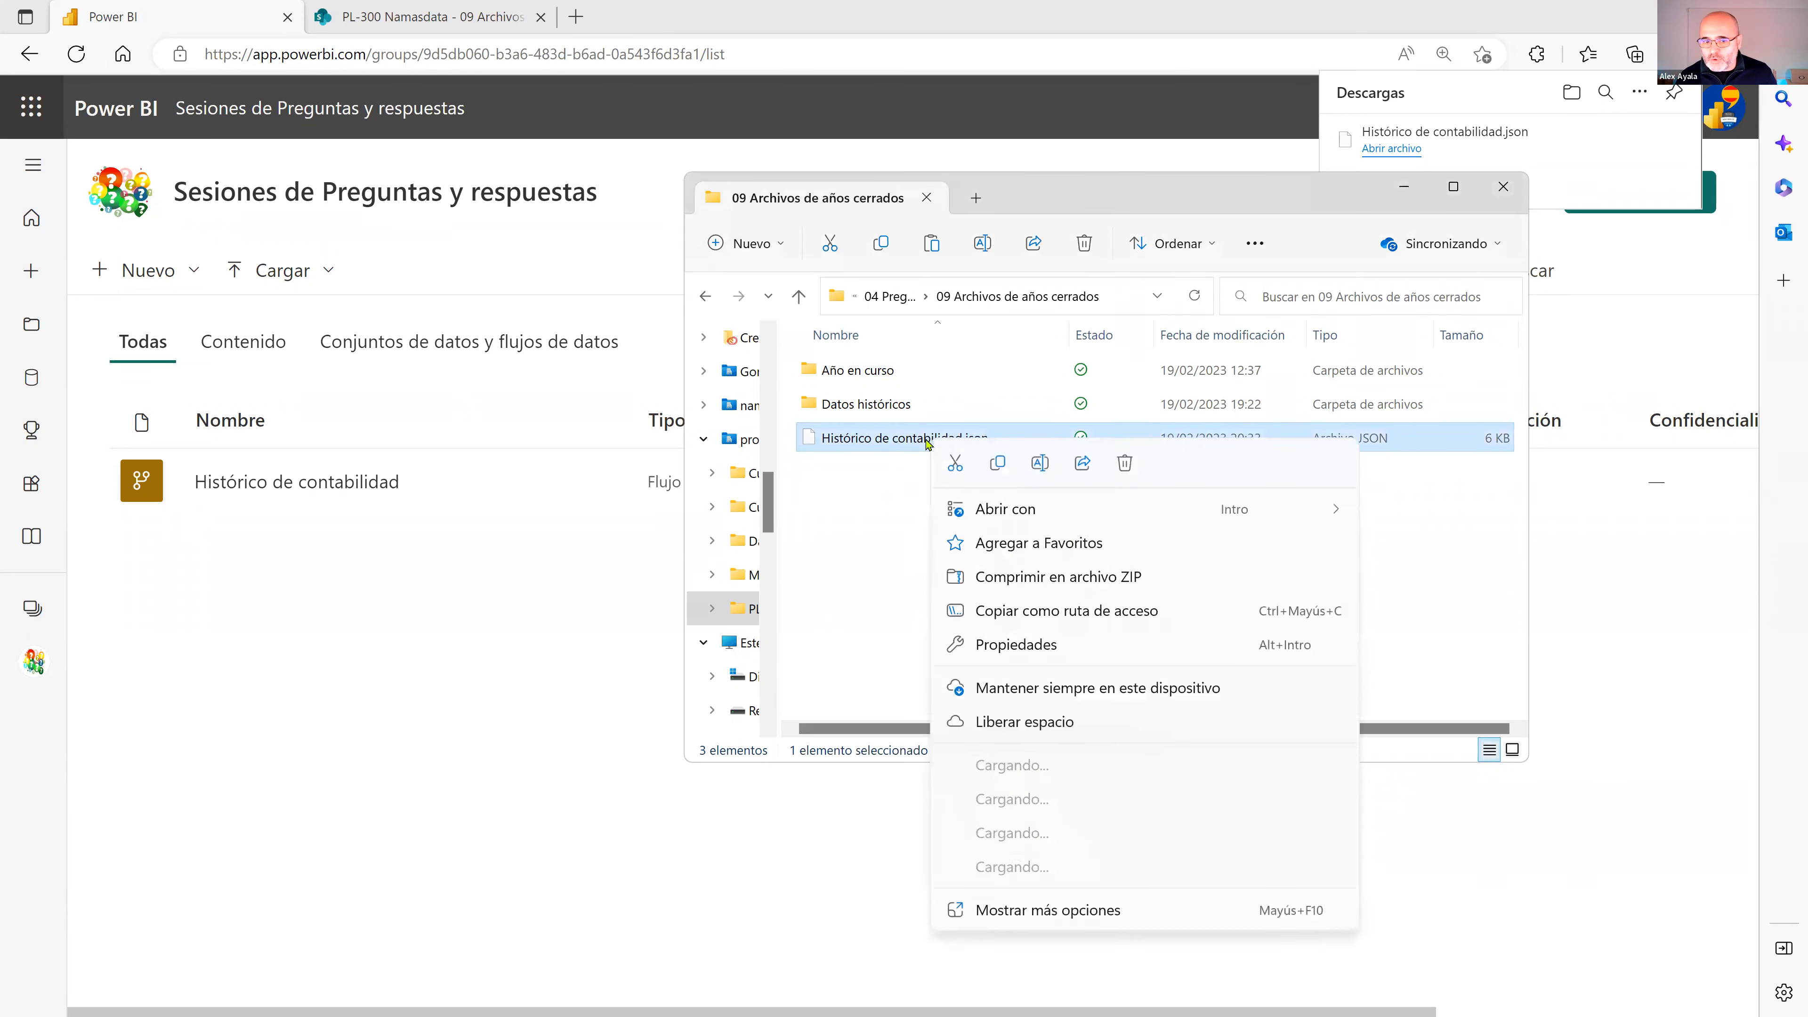
mouse_move(998, 516)
left_click(1434, 505)
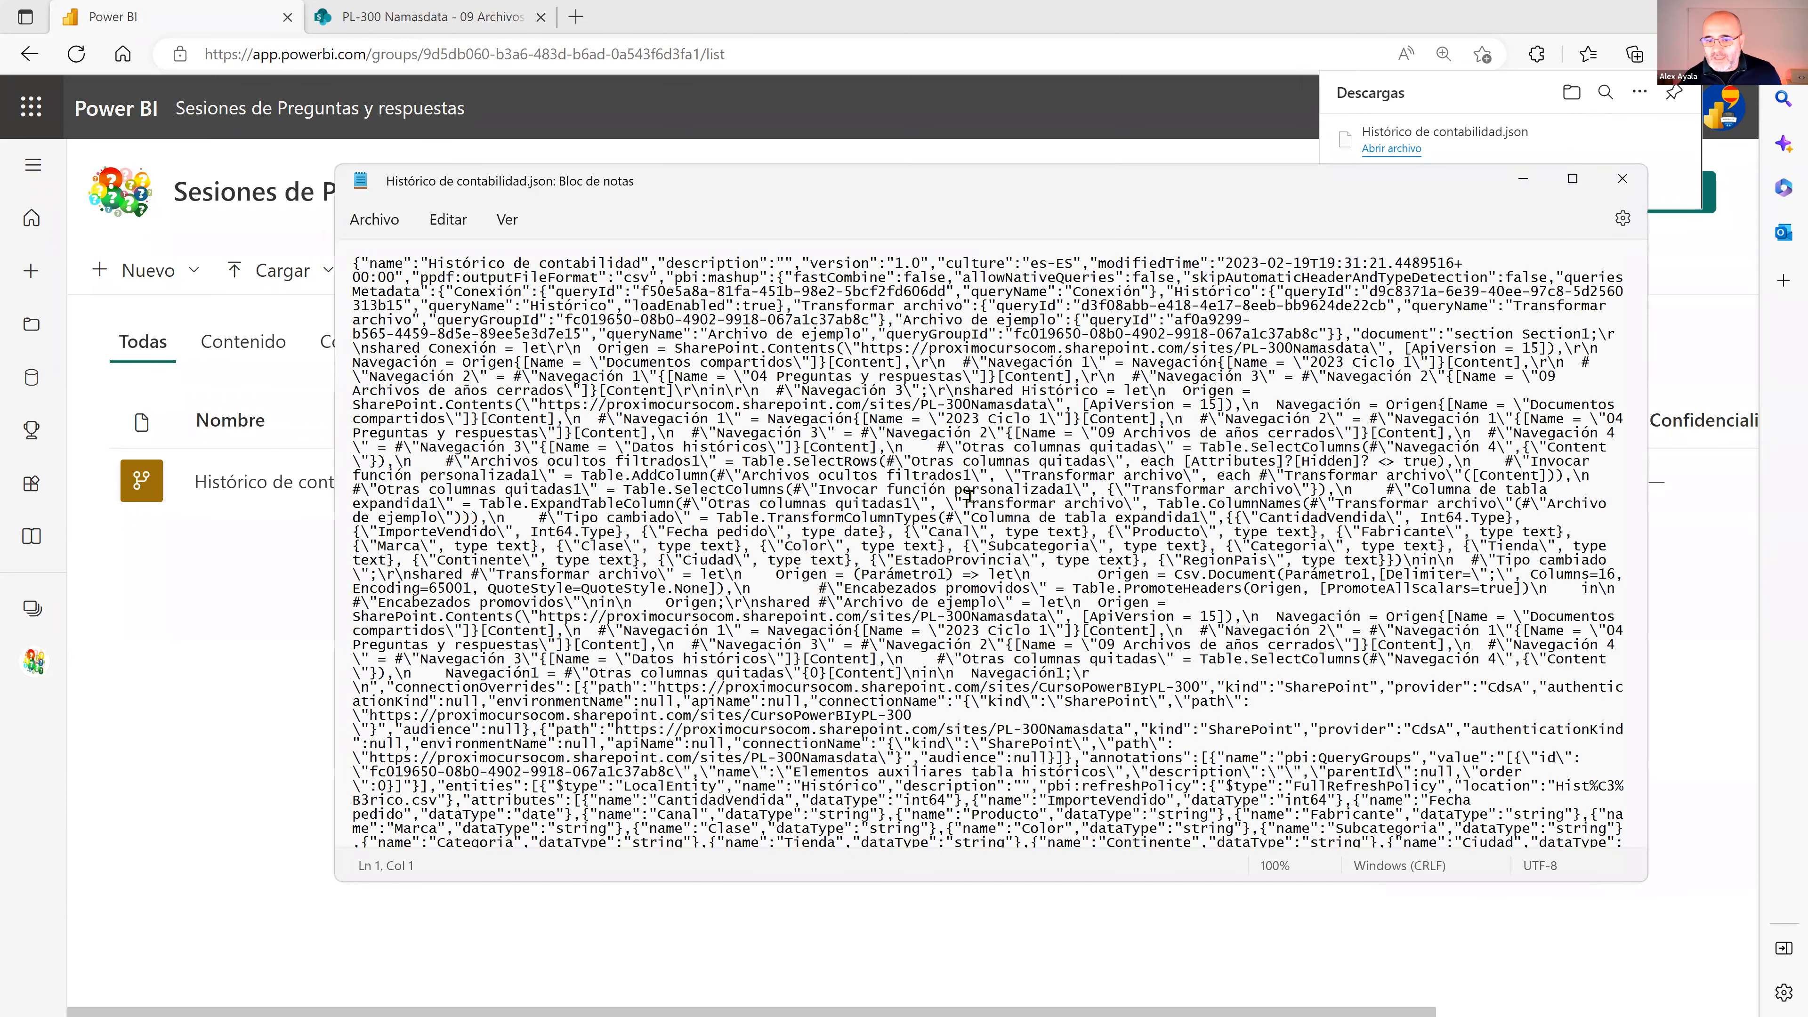
scroll(1293, 487, "down", 1)
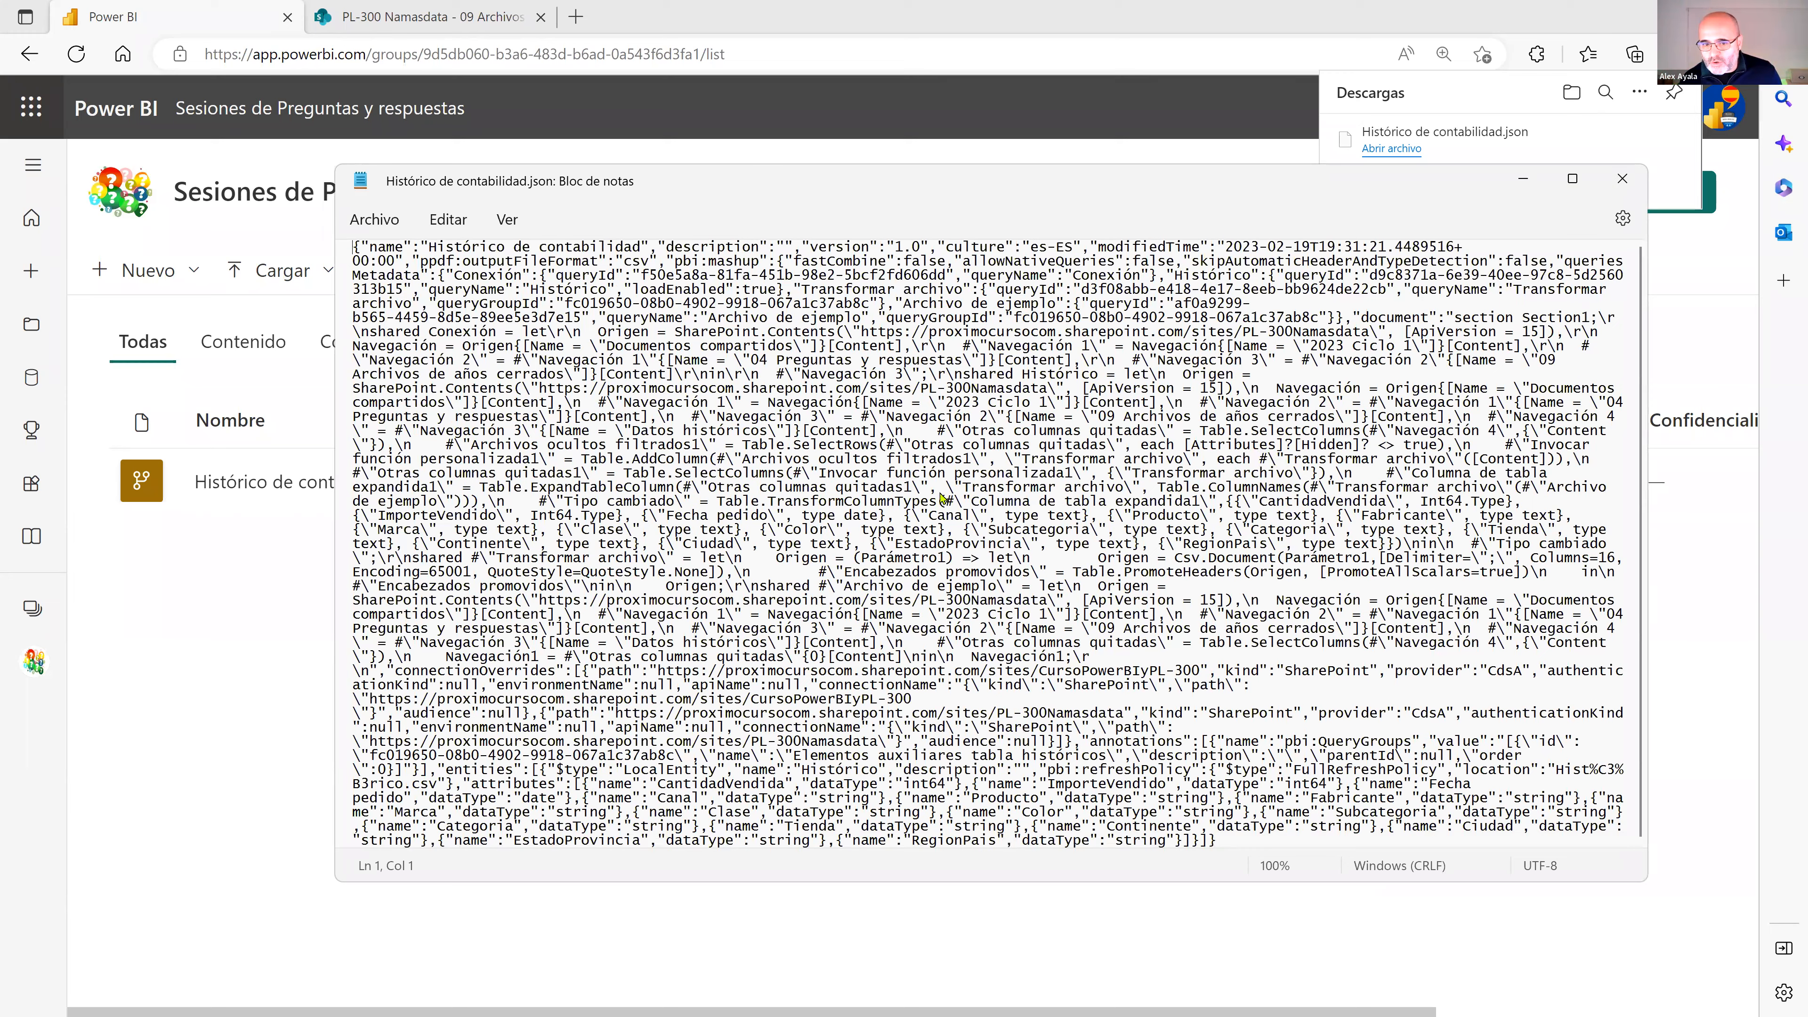
key("alt+F4")
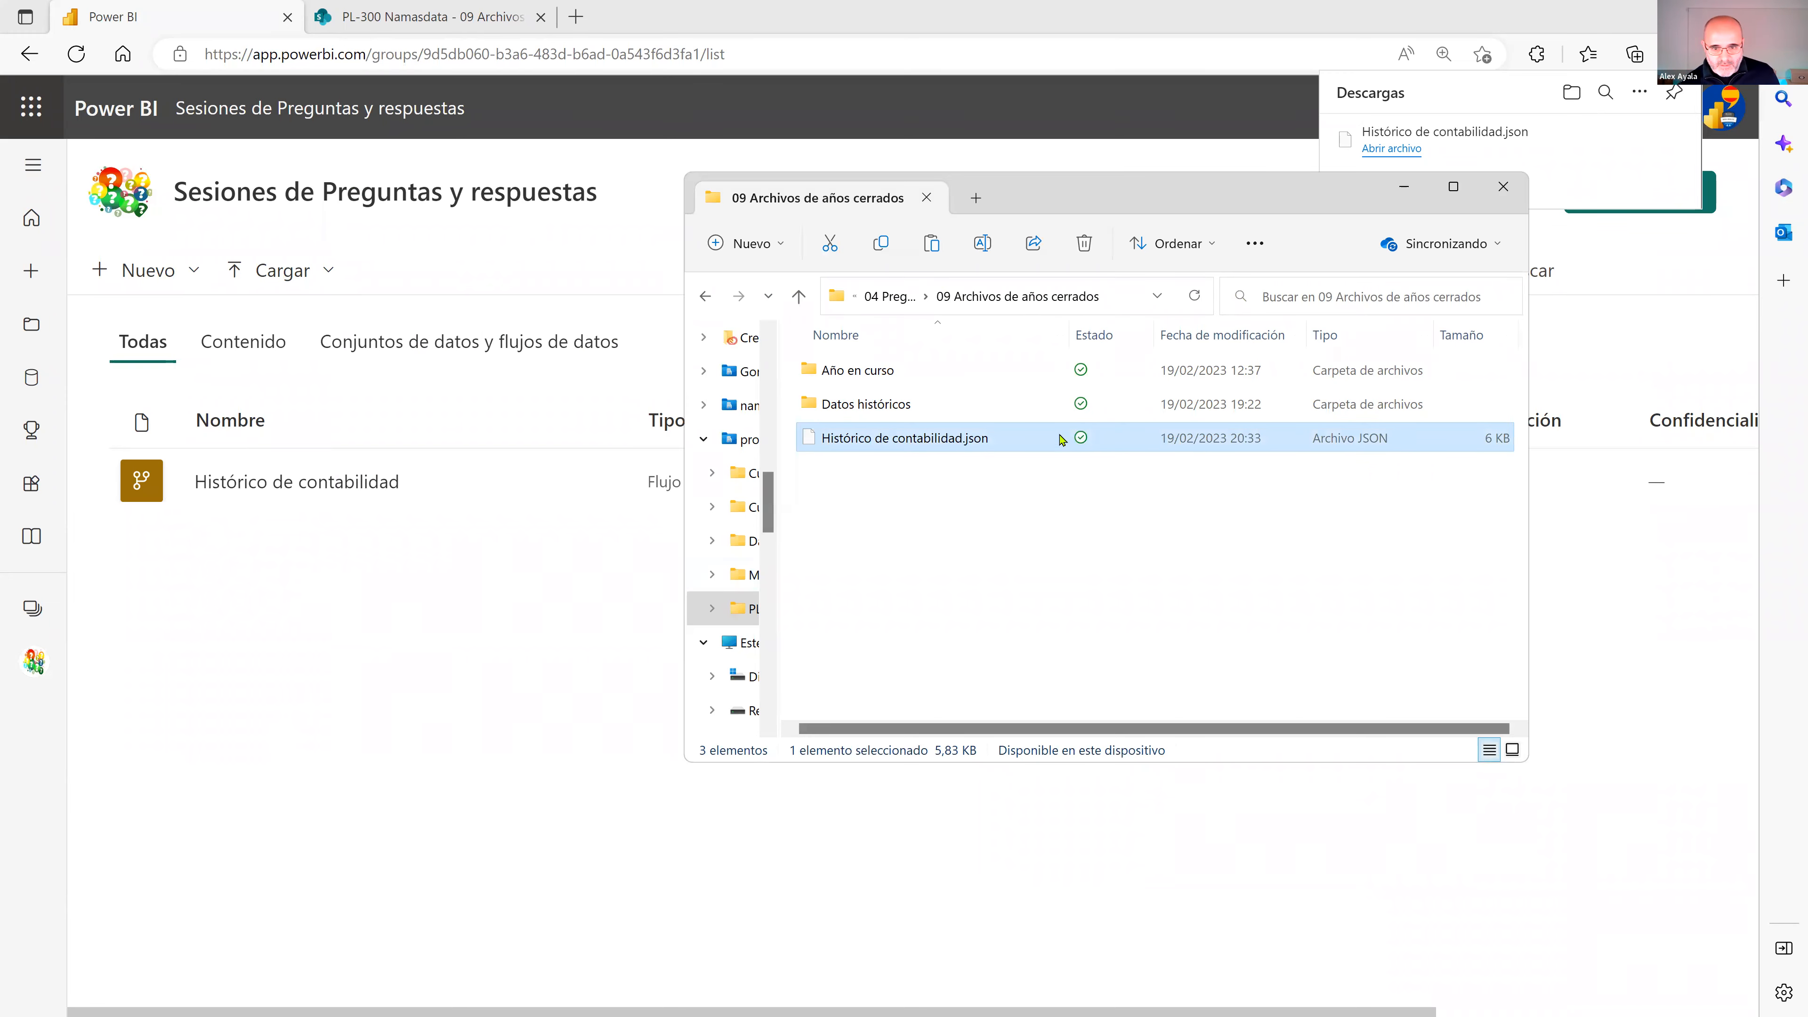
Reopen the JSON file in Bloc de notas to examine its query code and connection settings, and close it and the folder window
right_click(924, 436)
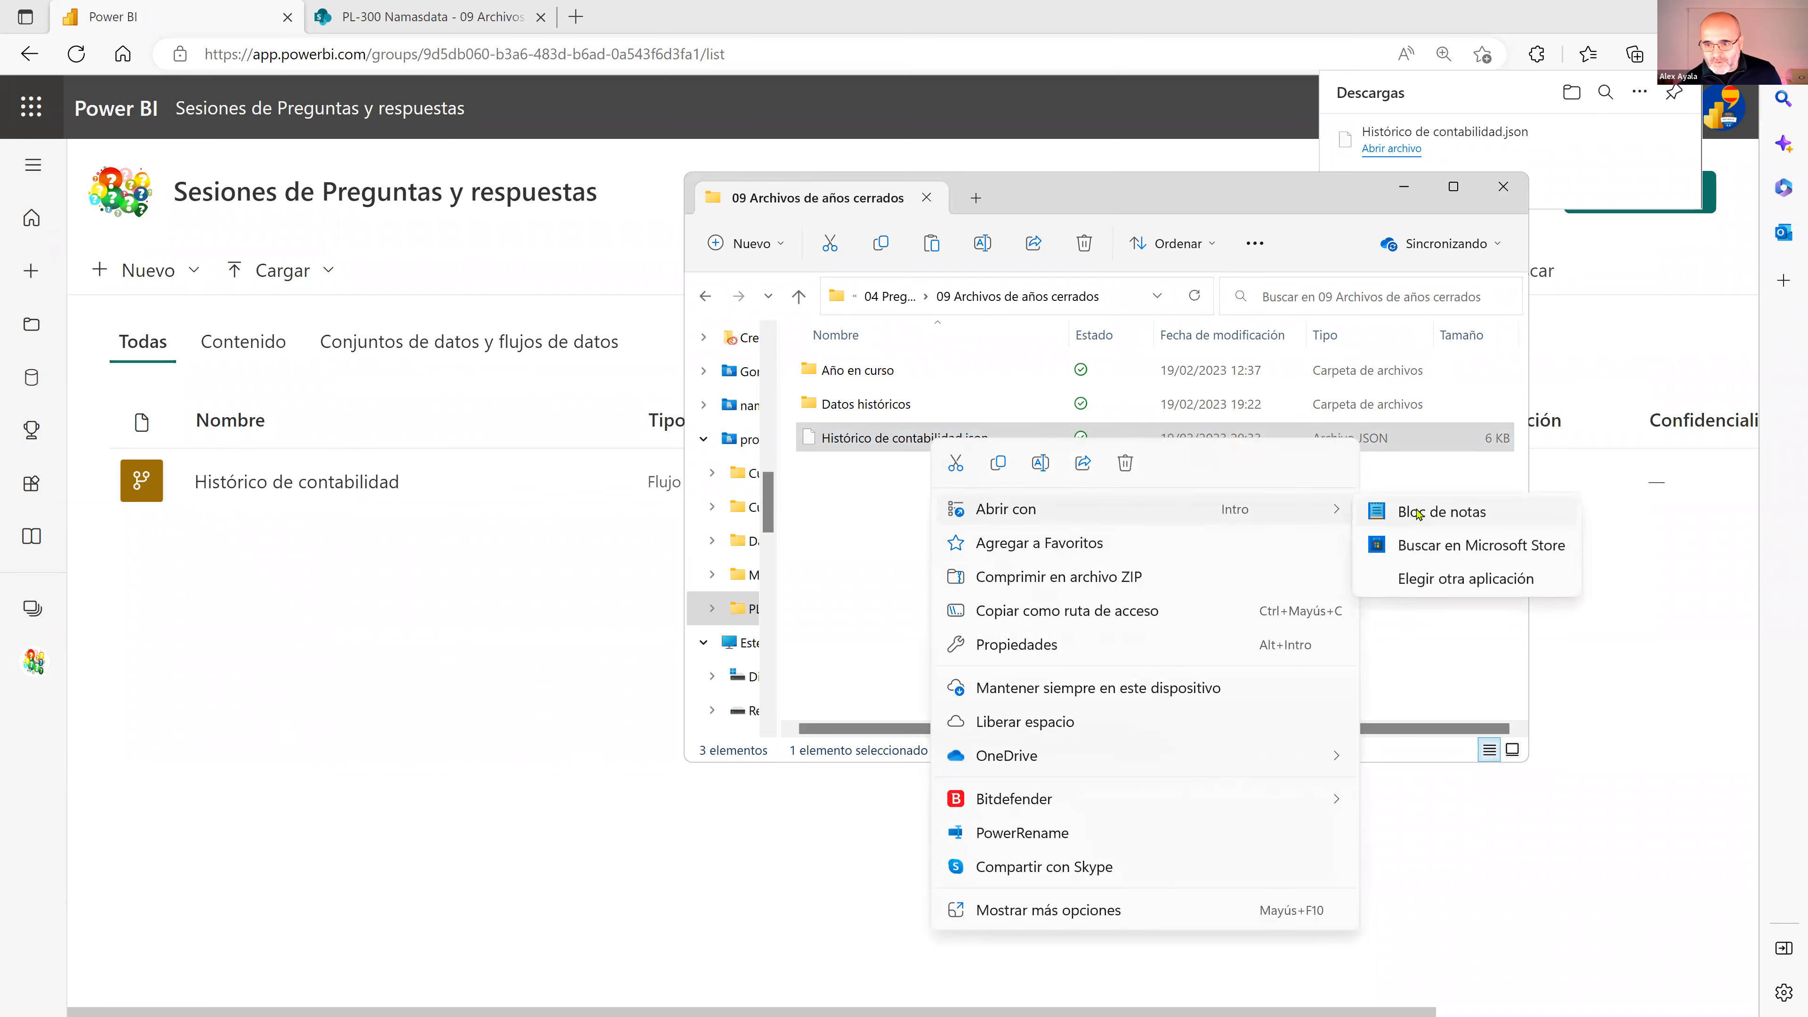
left_click(1378, 514)
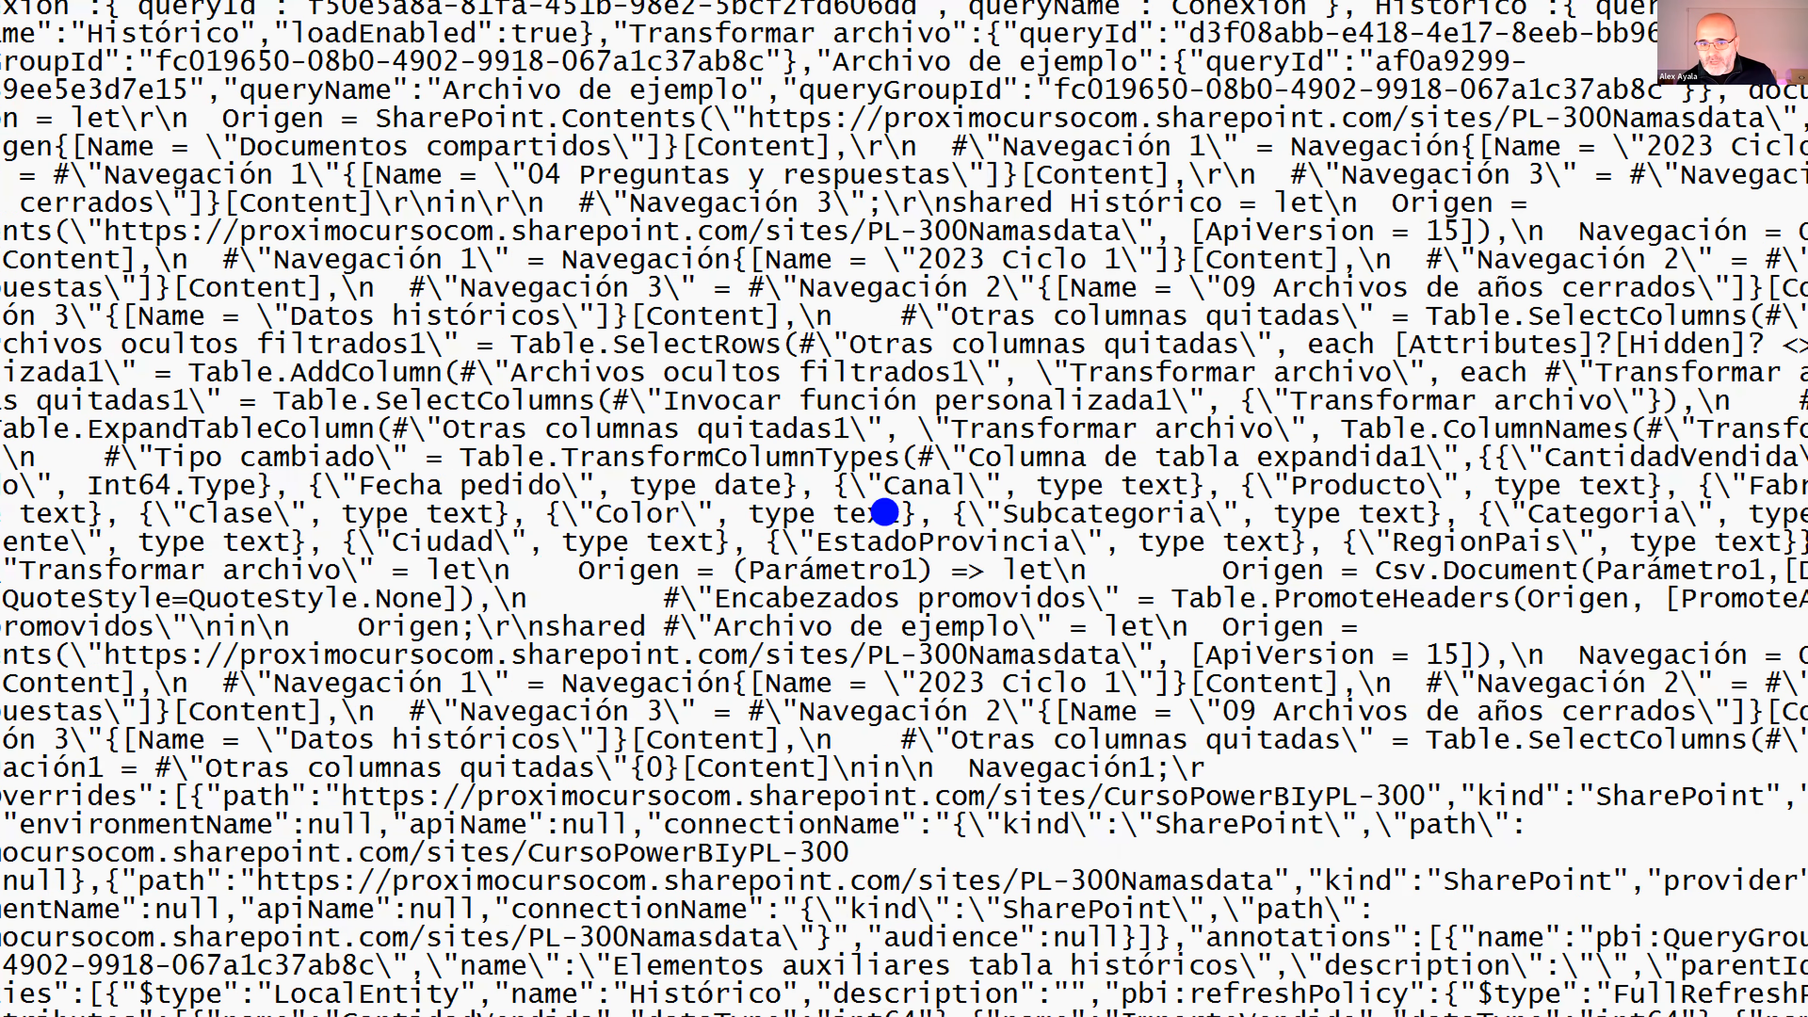
mouse_move(761, 475)
left_mouse_down()
mouse_move(911, 469)
mouse_move(1064, 429)
left_mouse_up()
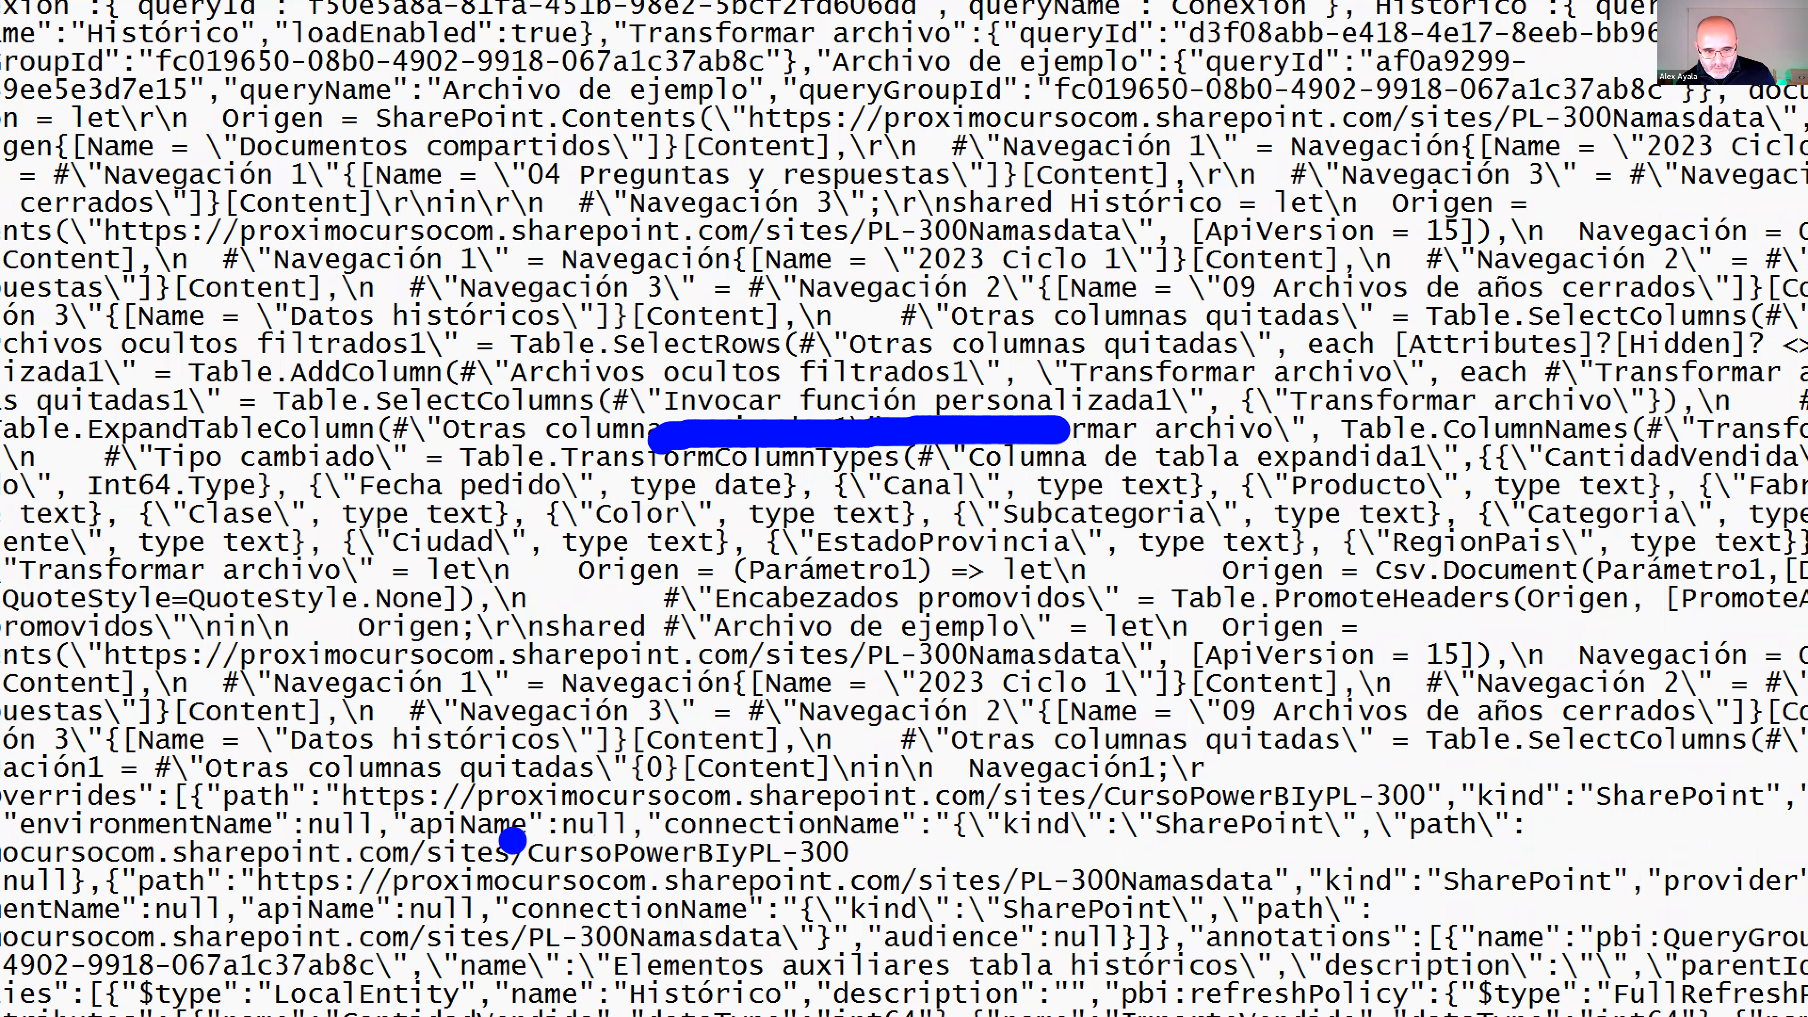
left_click_drag(470, 826, 1466, 828)
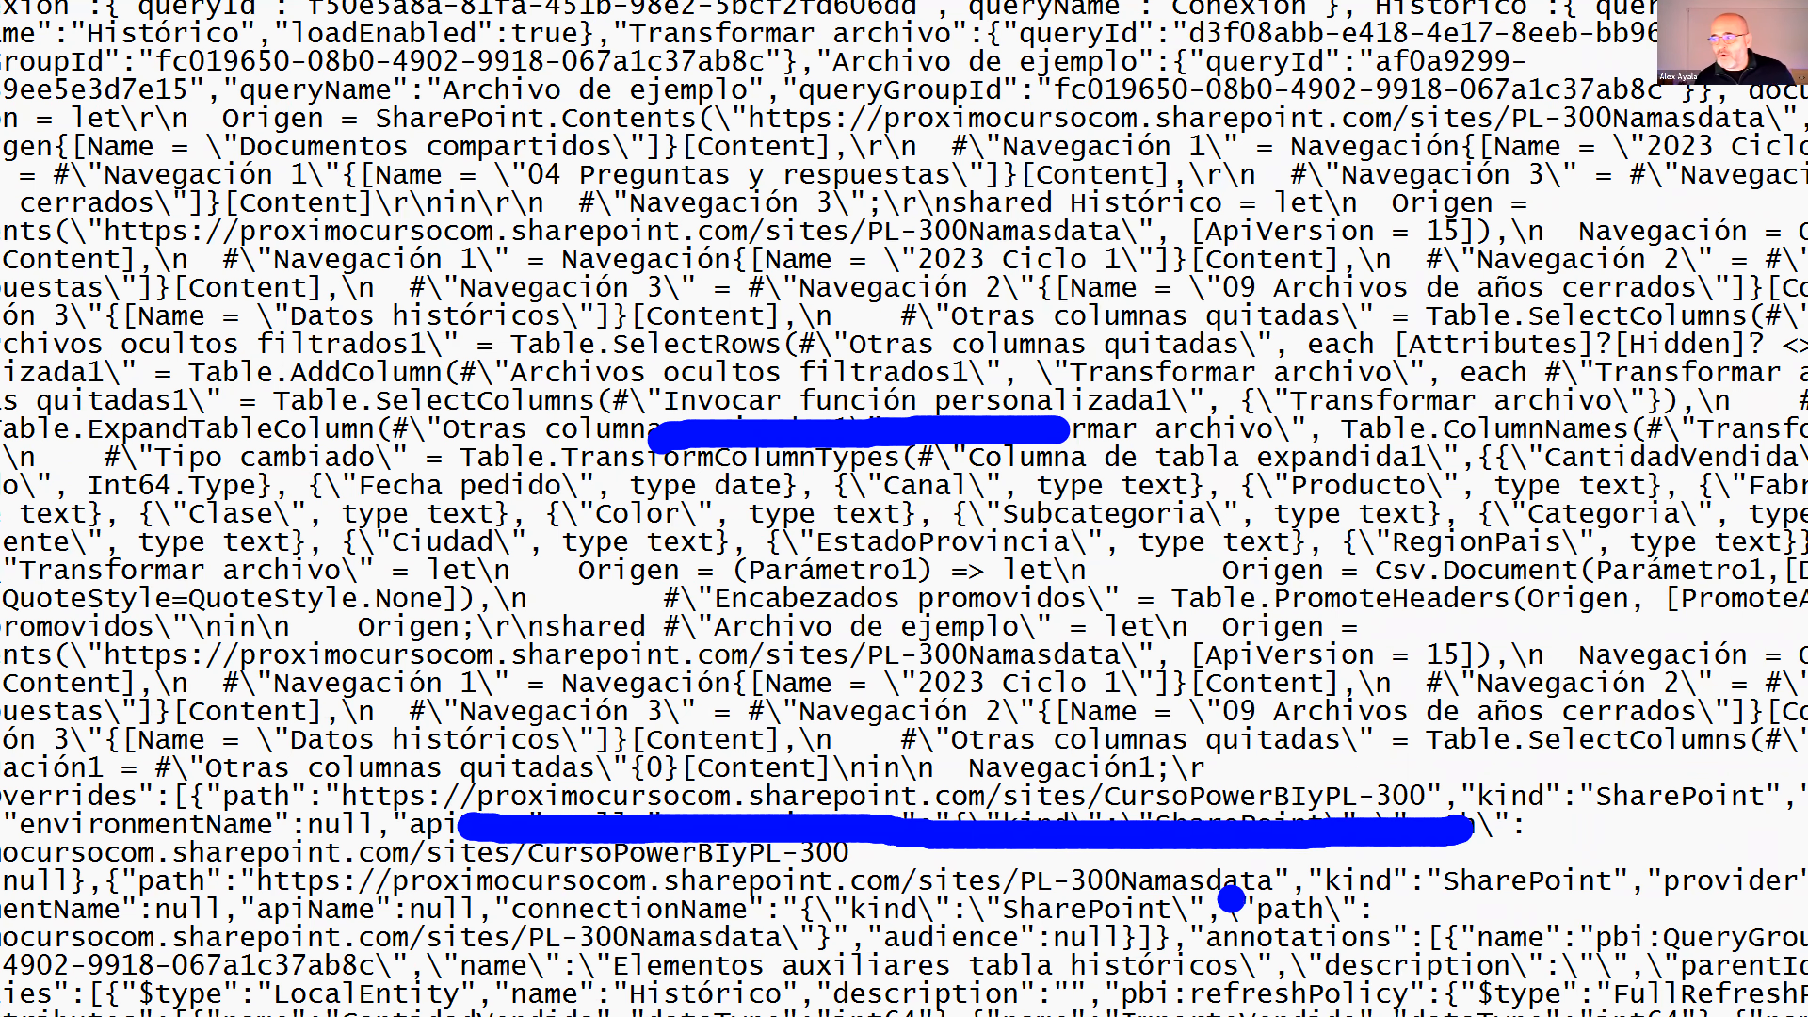
key("Escape")
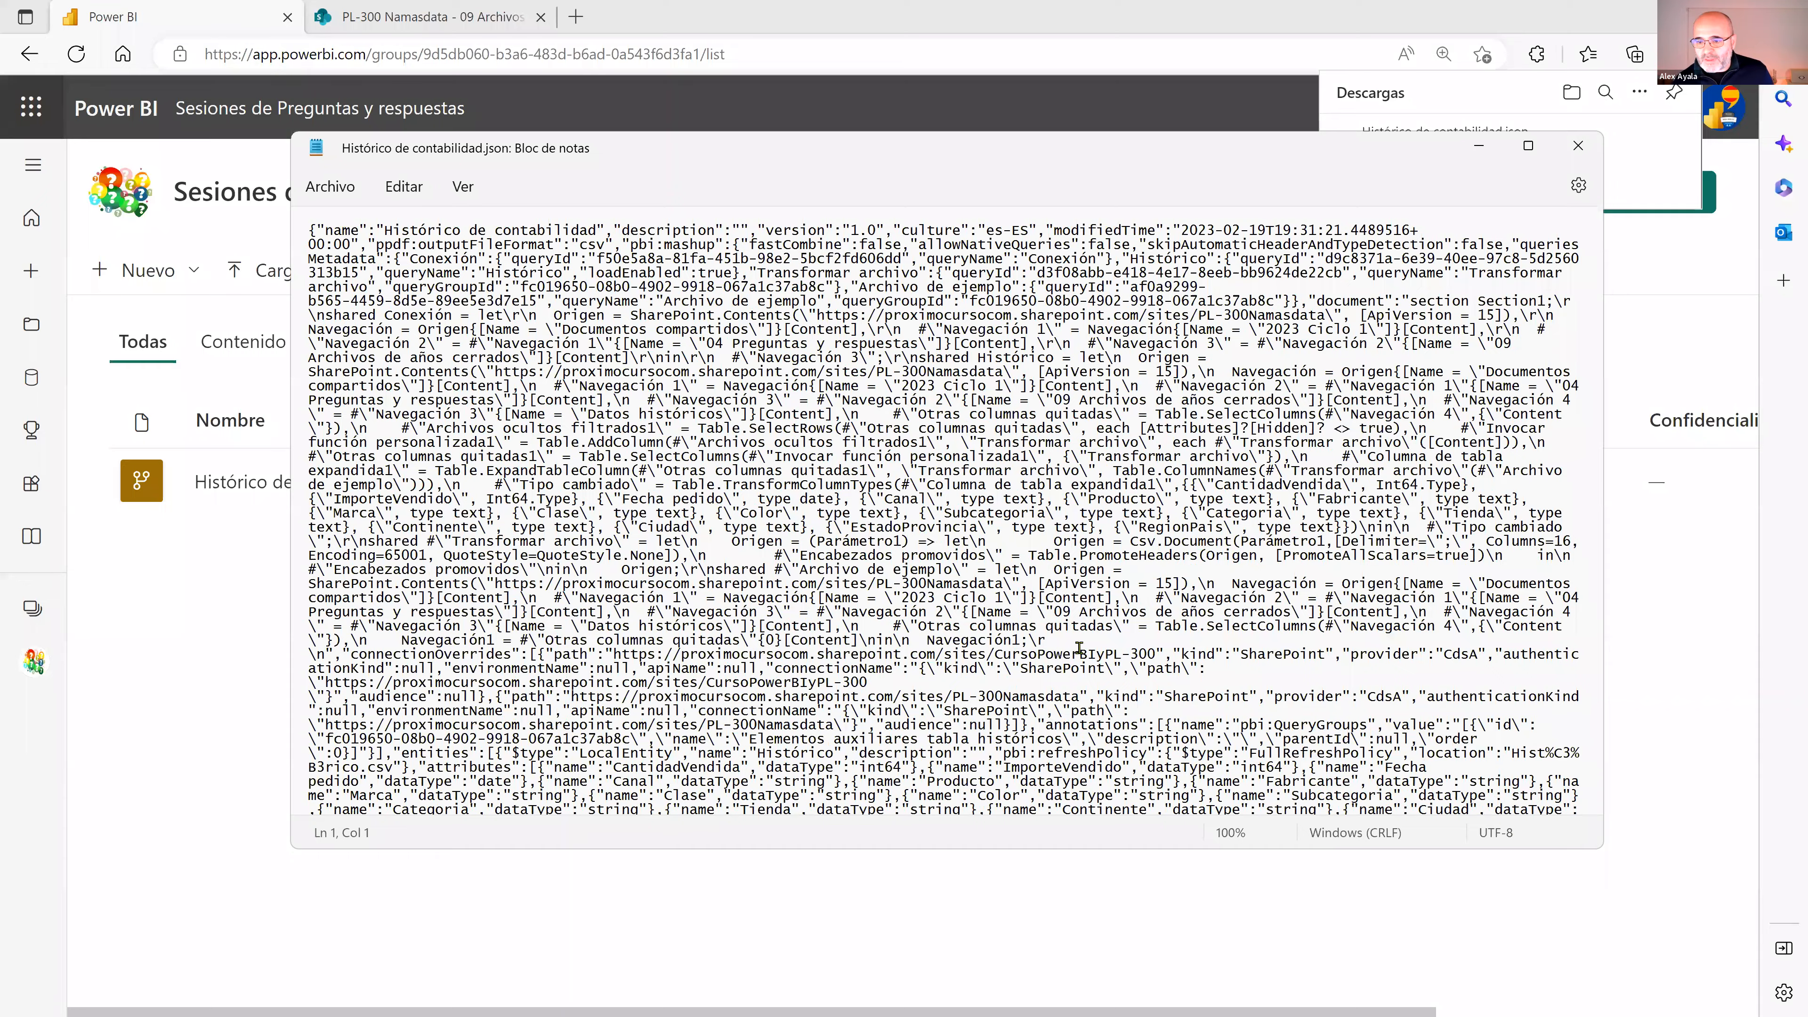
left_click(1577, 148)
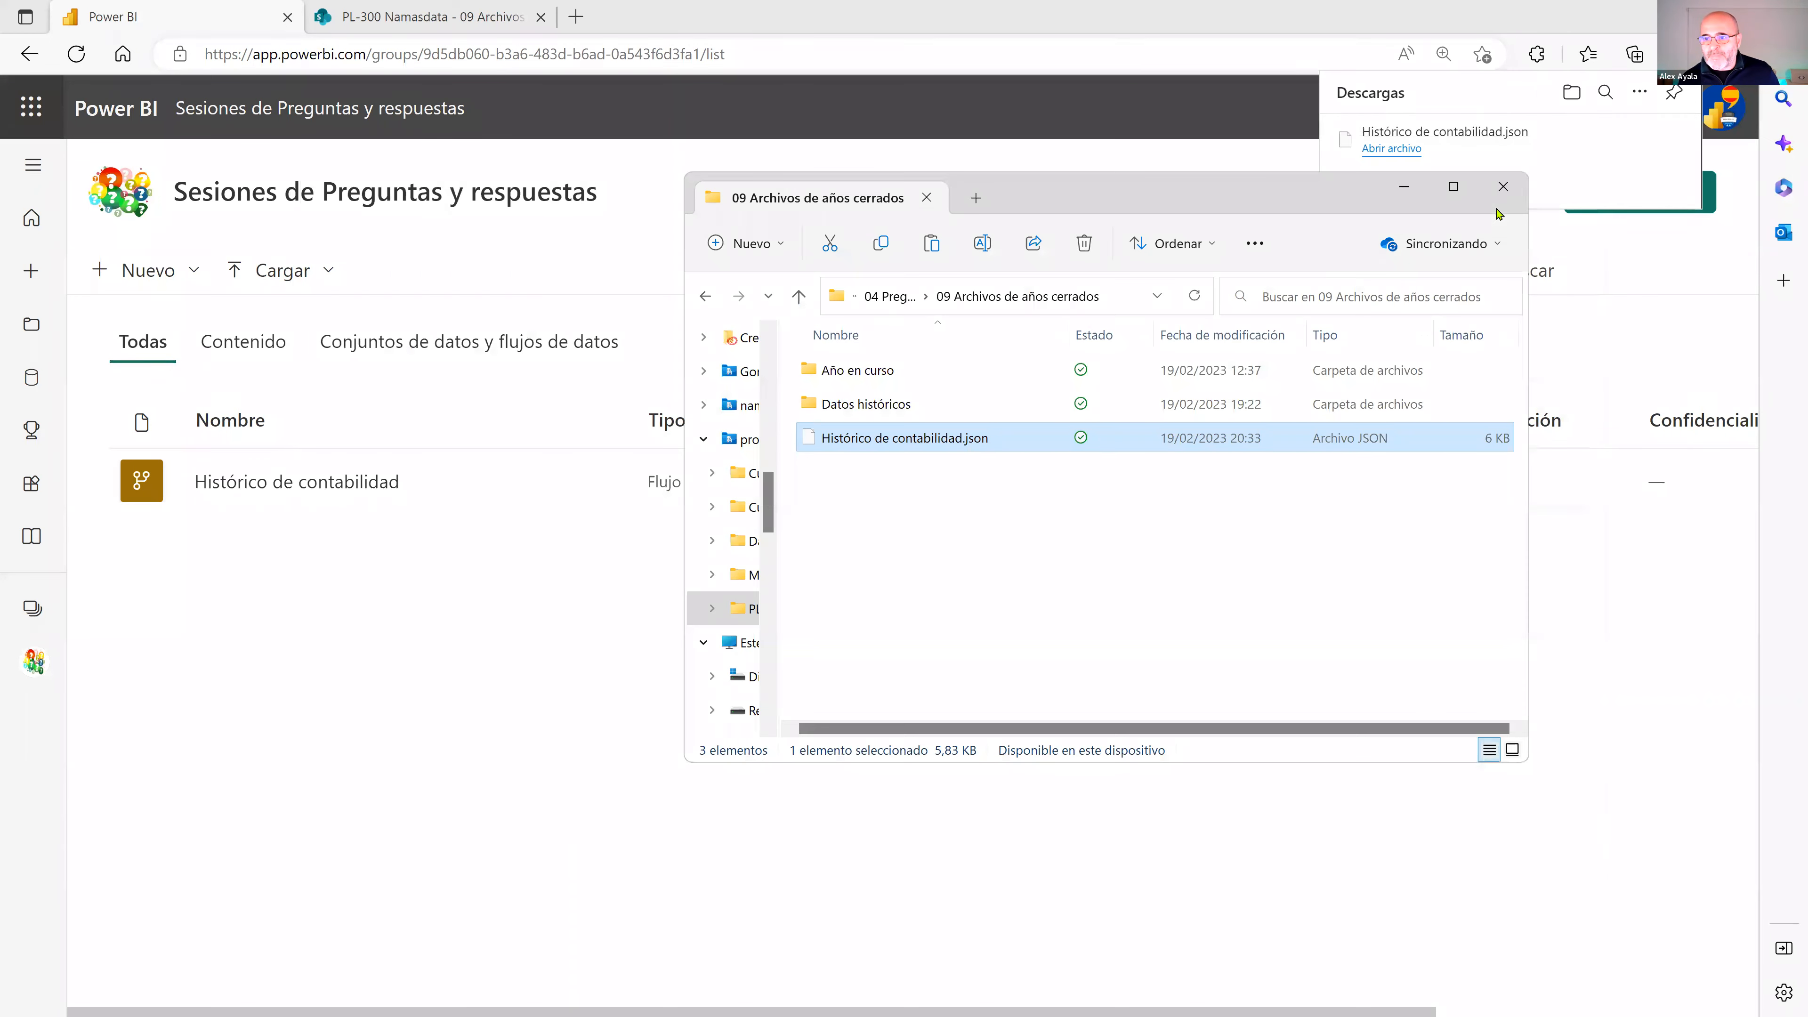
left_click(1503, 185)
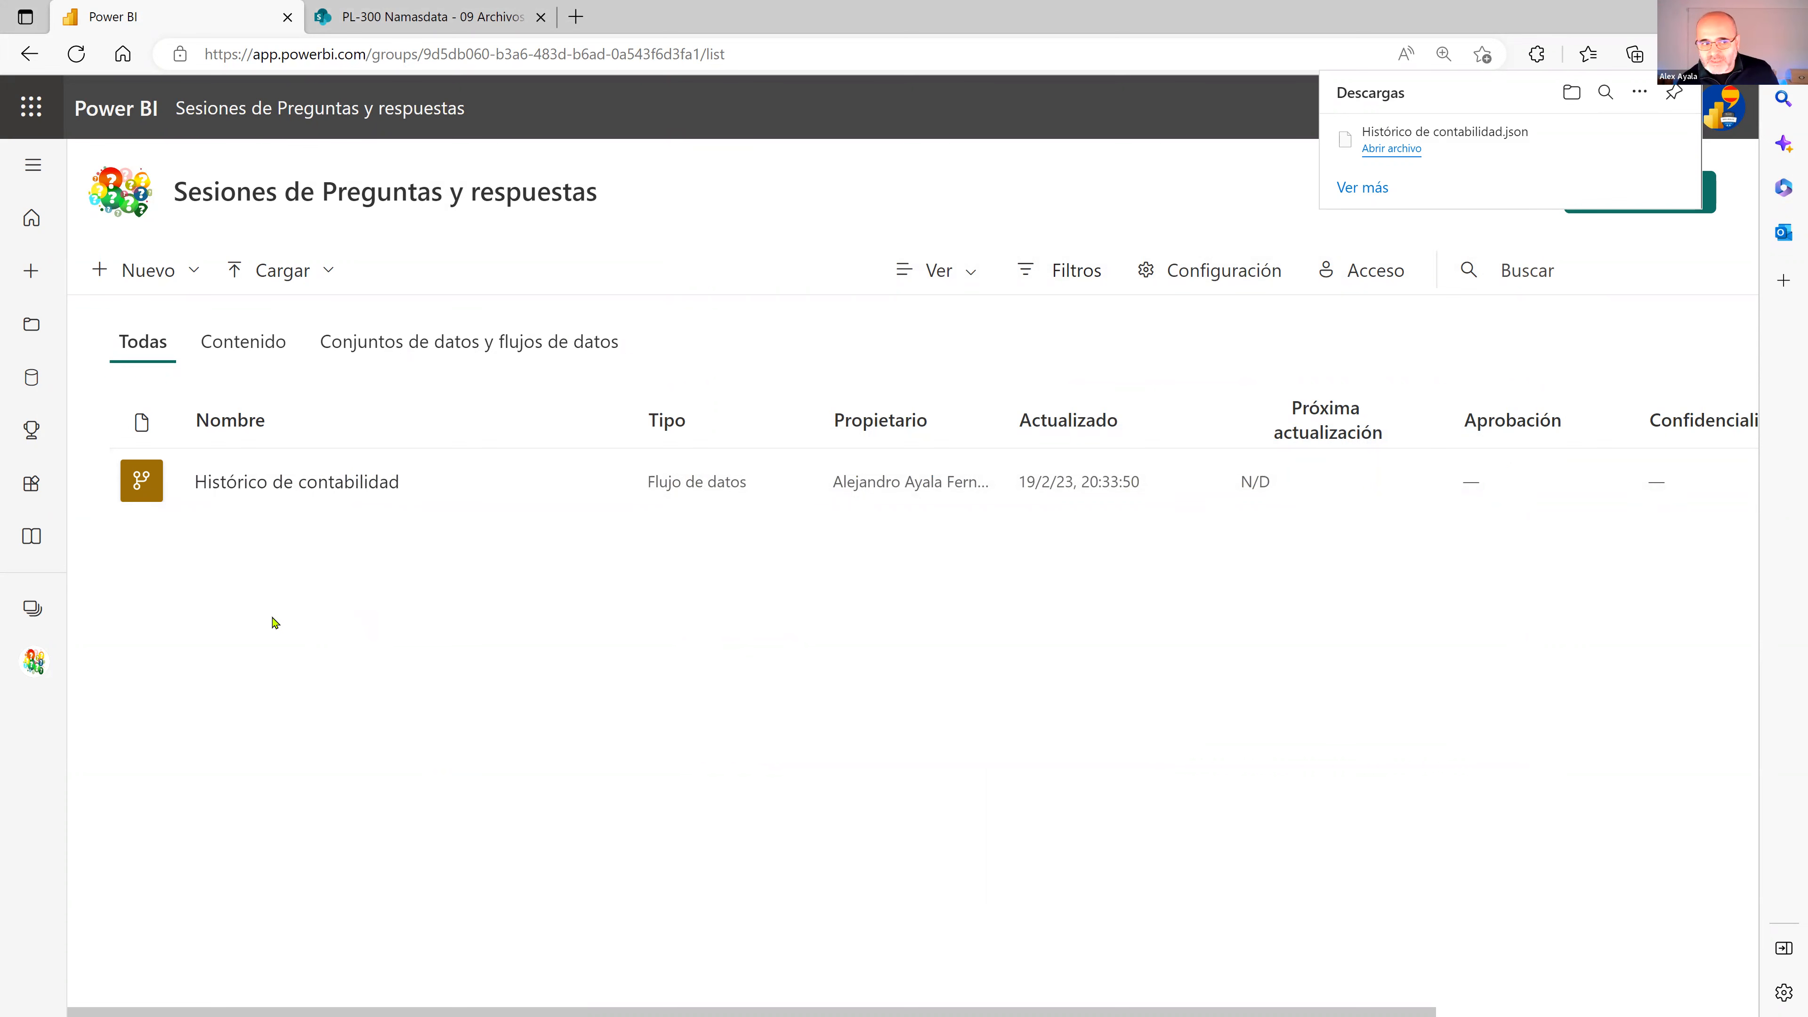
Create a new dataflow in the workspace by importing the model file Histórico de contabilidad.json from Descargas
left_click(150, 272)
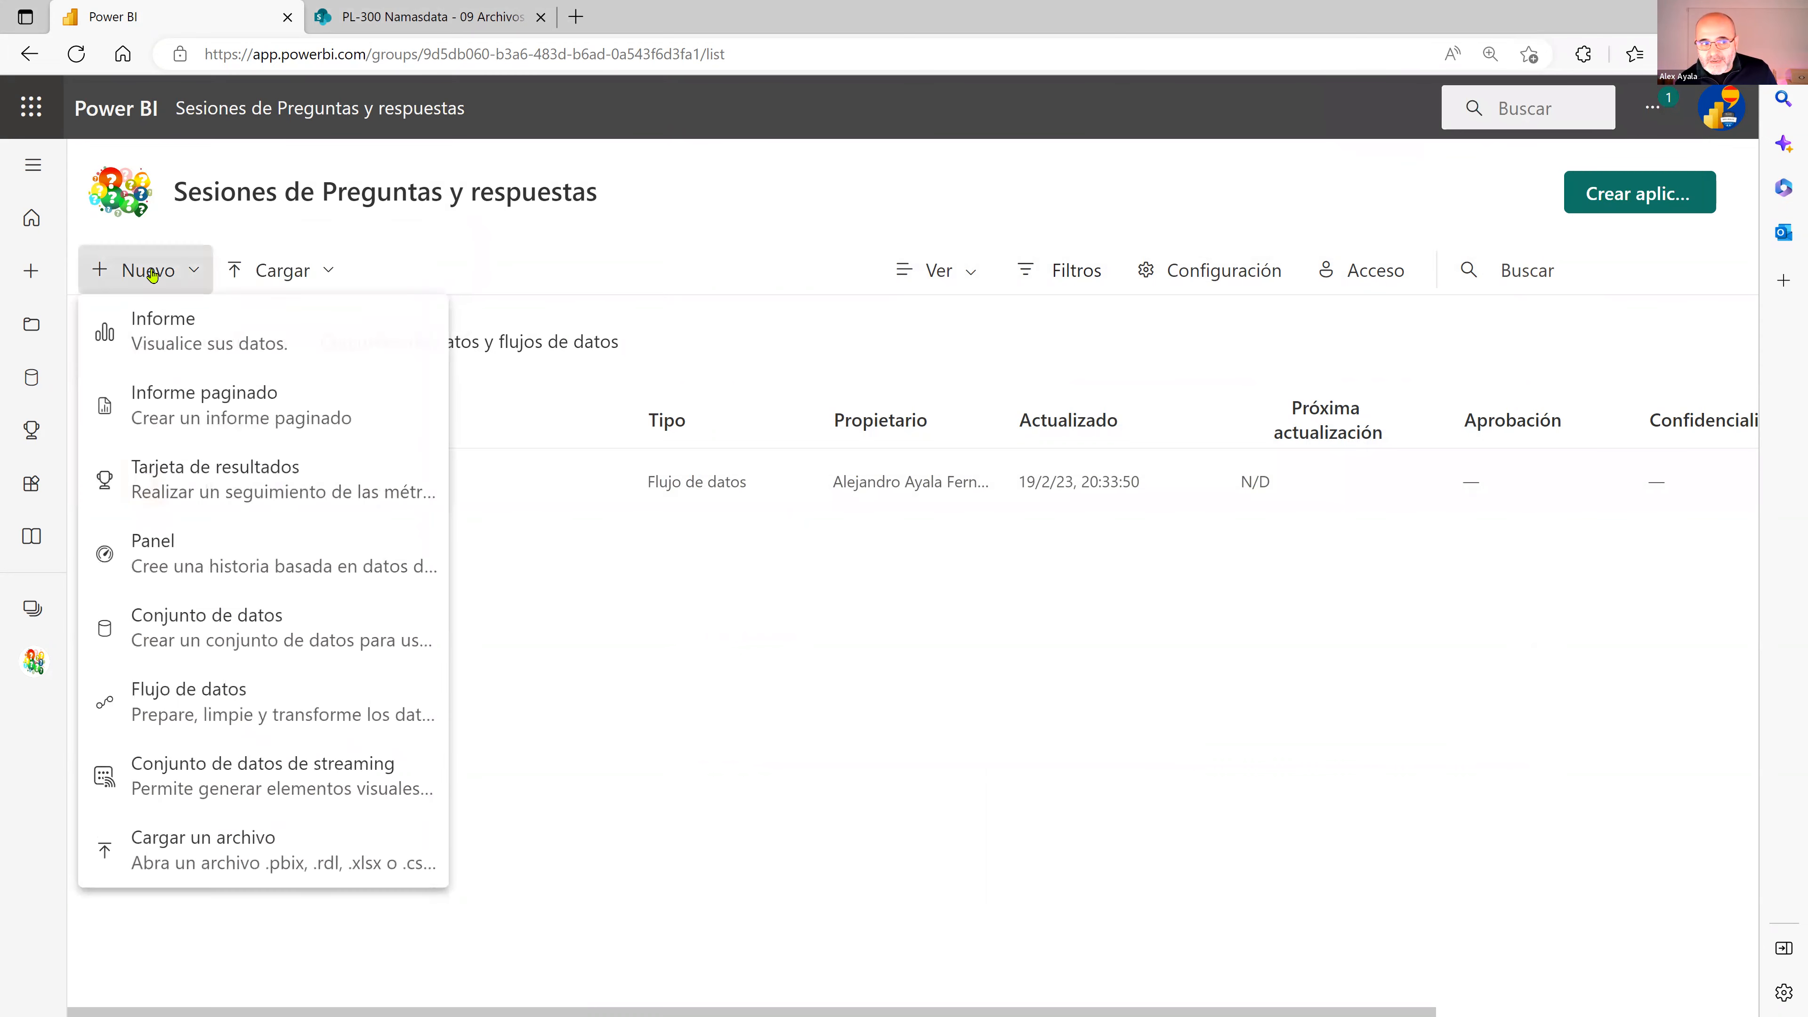
left_click(176, 703)
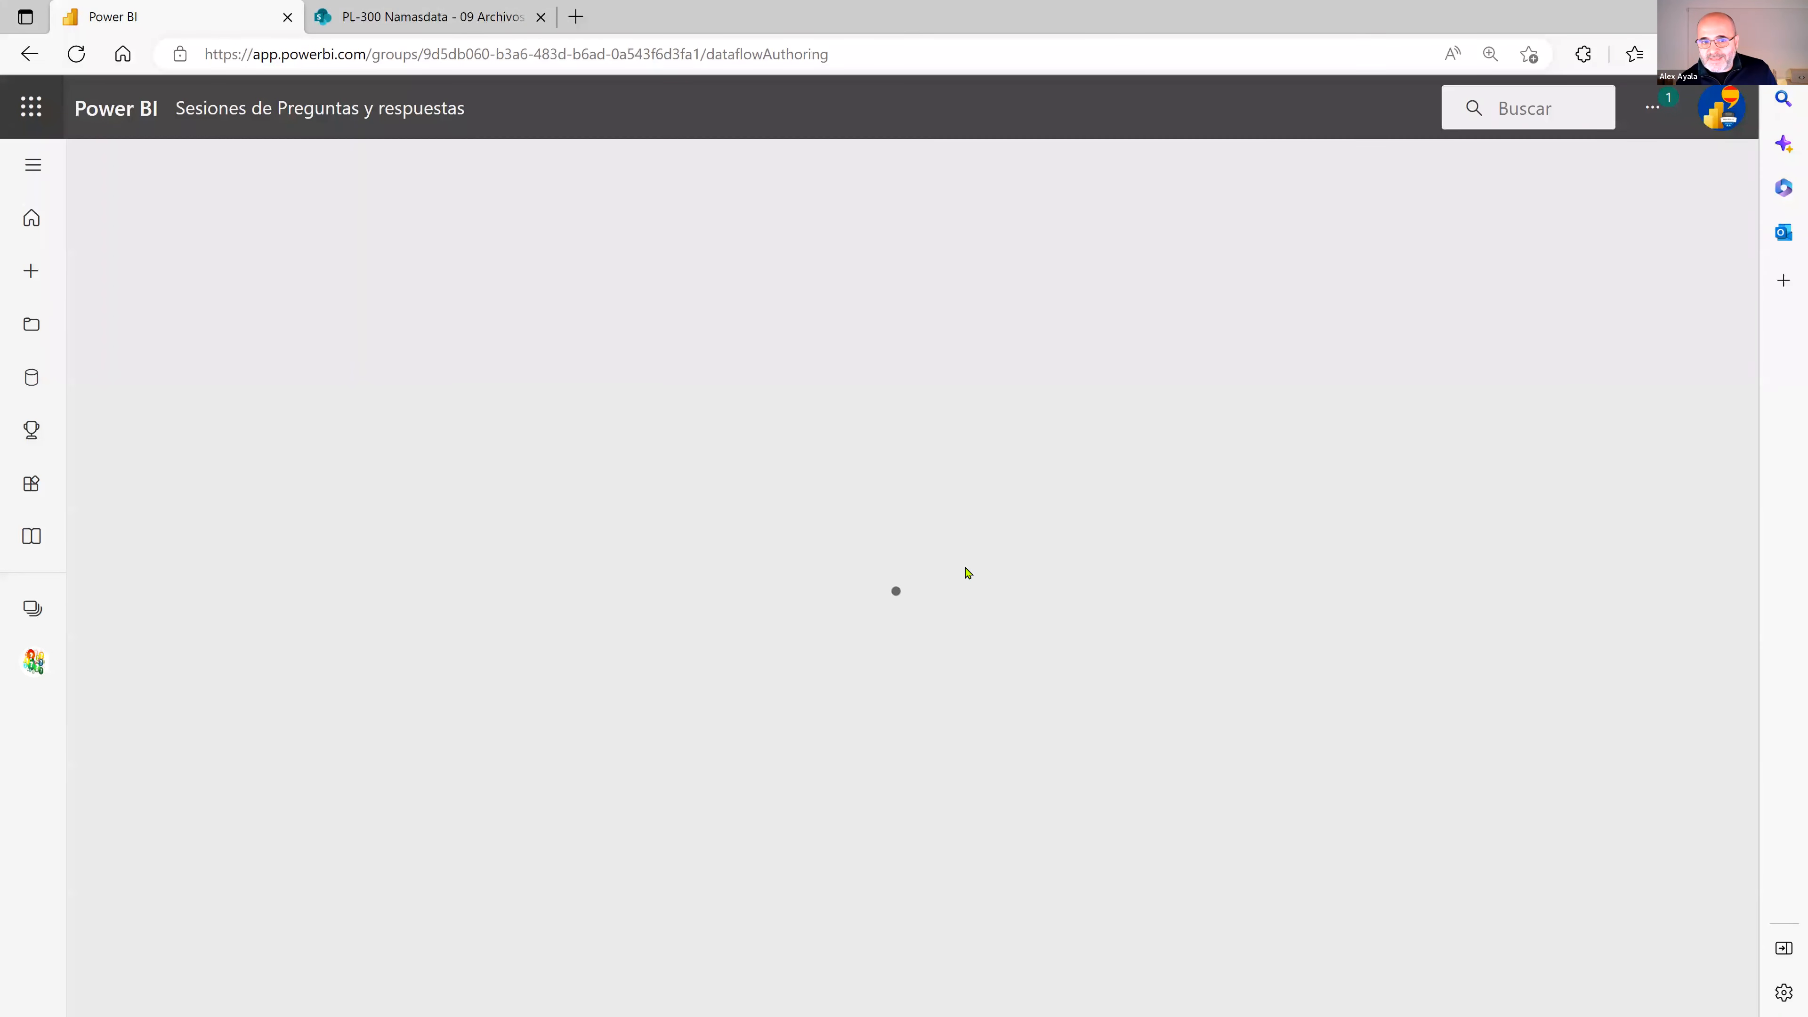
scroll(1000, 619, "down", 1)
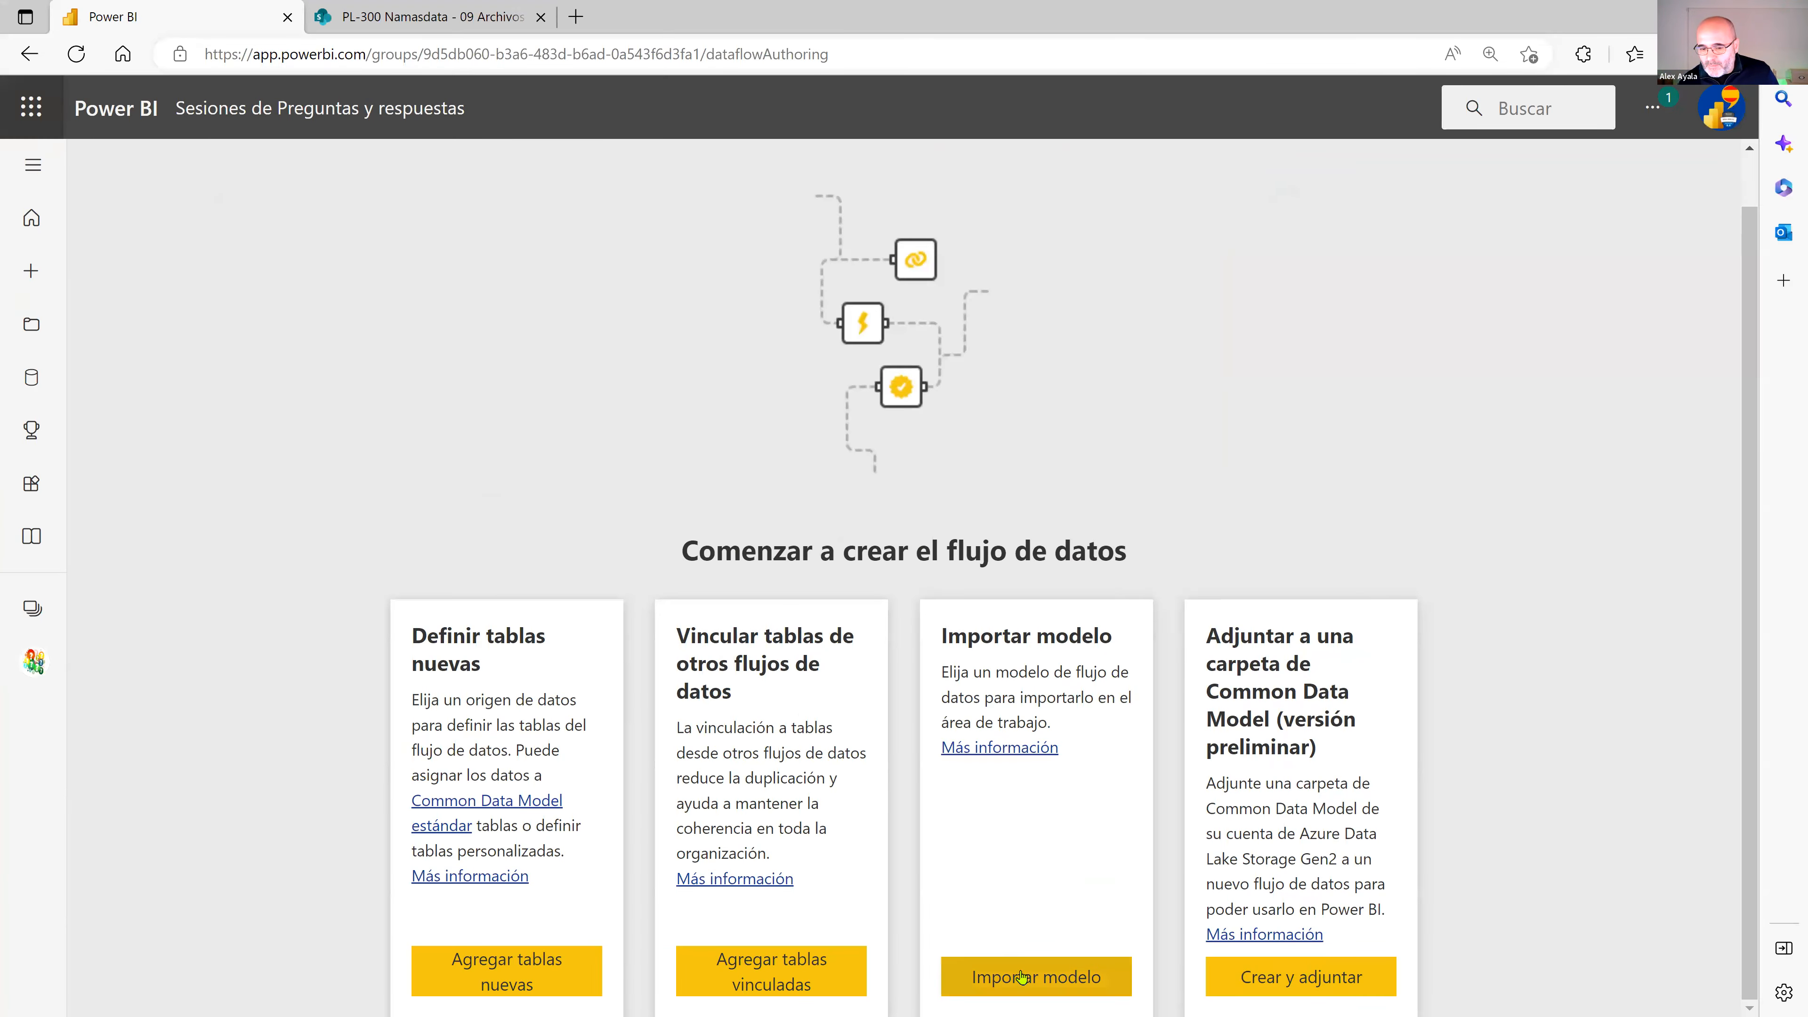
left_click(1022, 976)
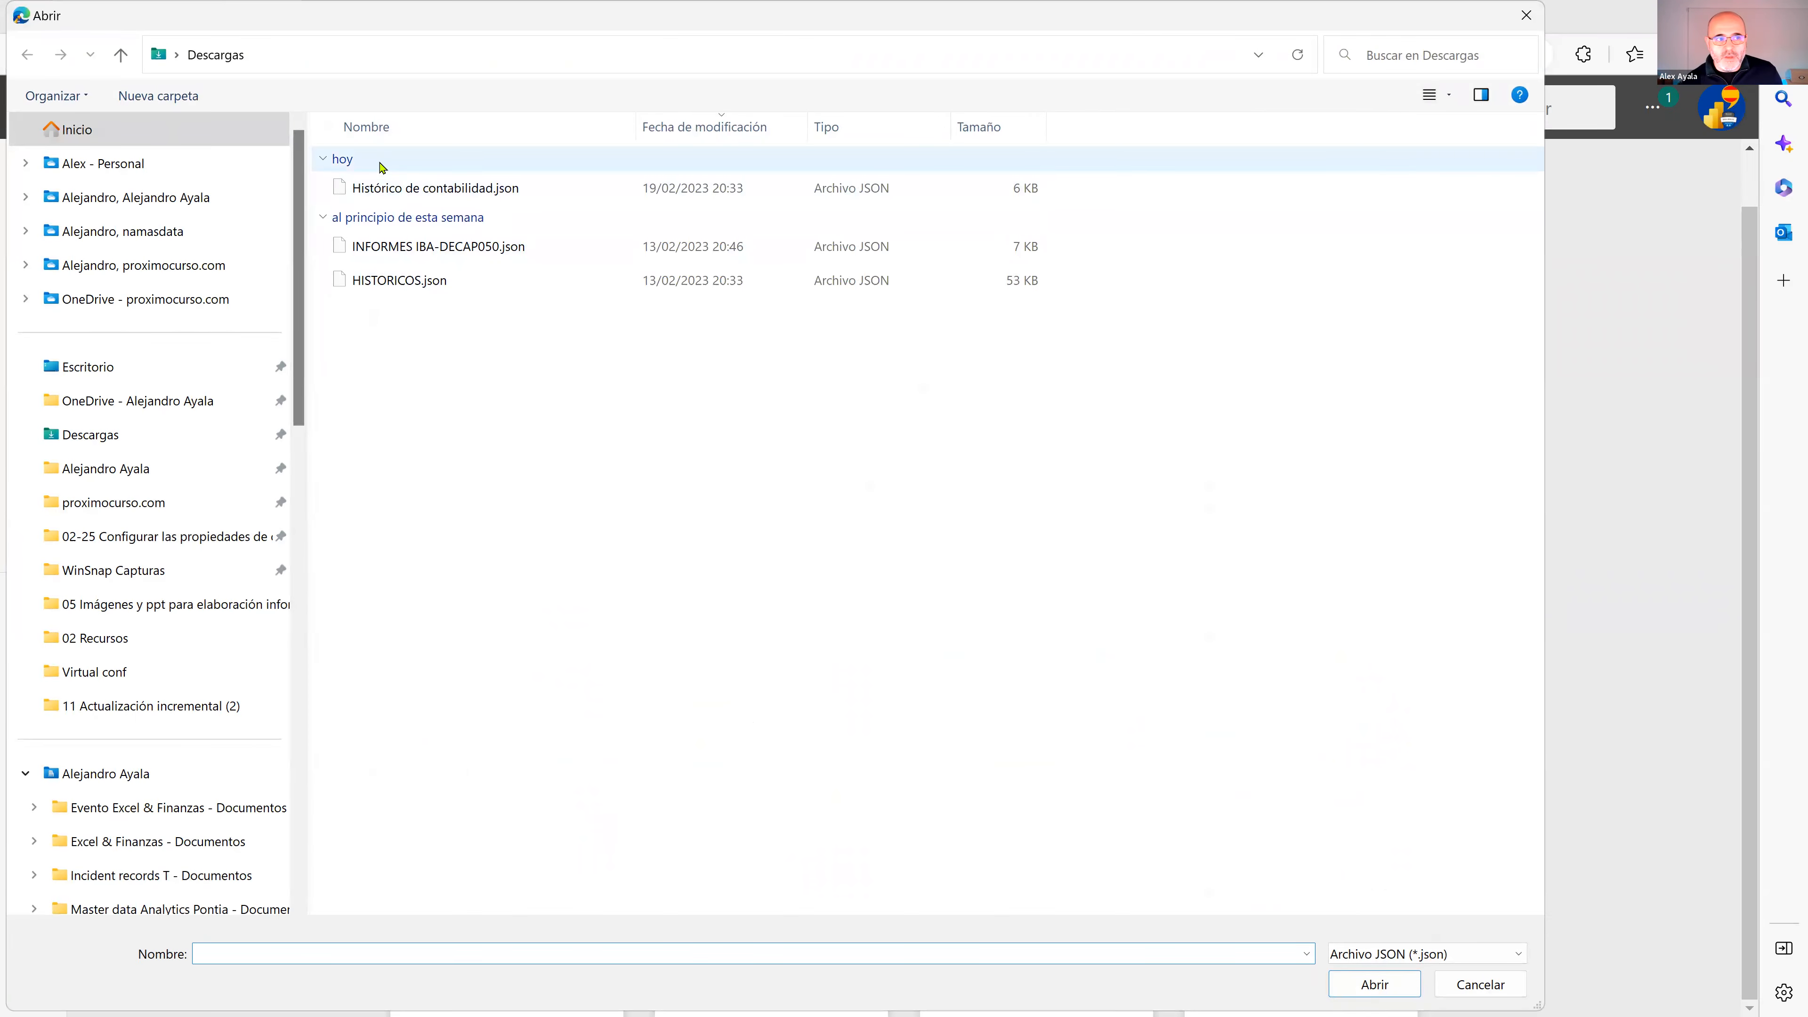
left_click(388, 188)
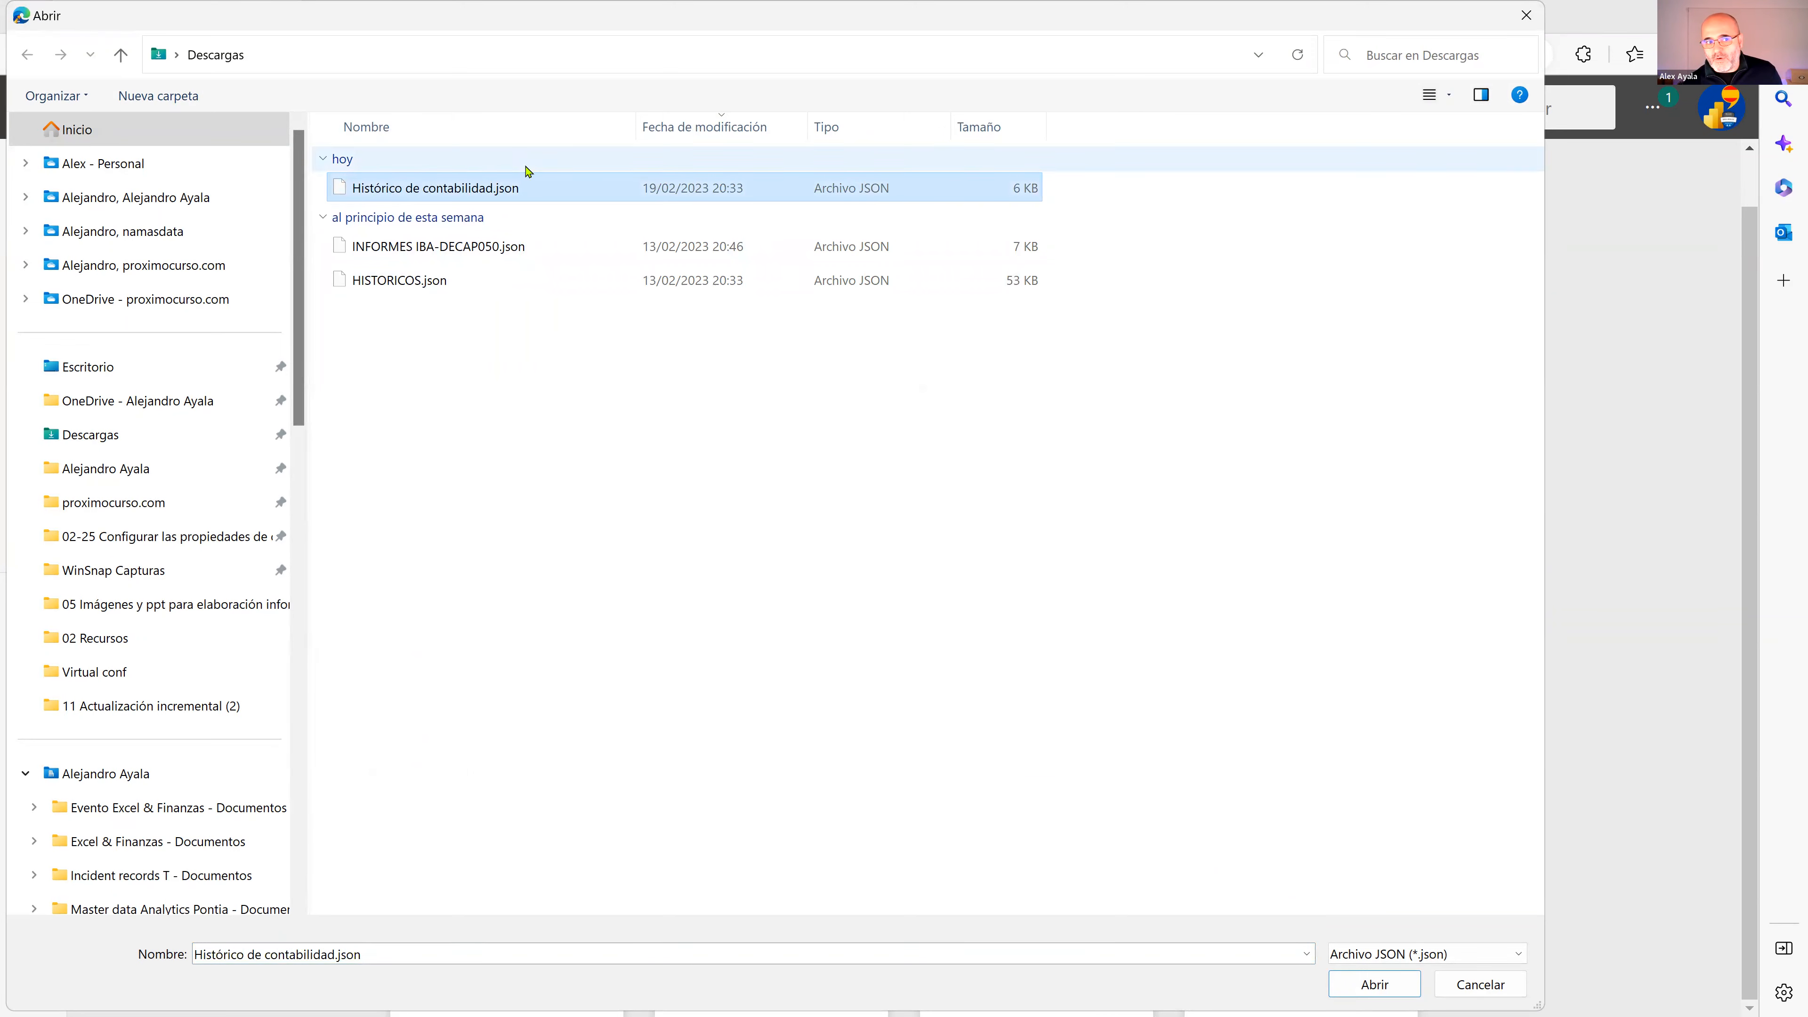
left_click(1374, 983)
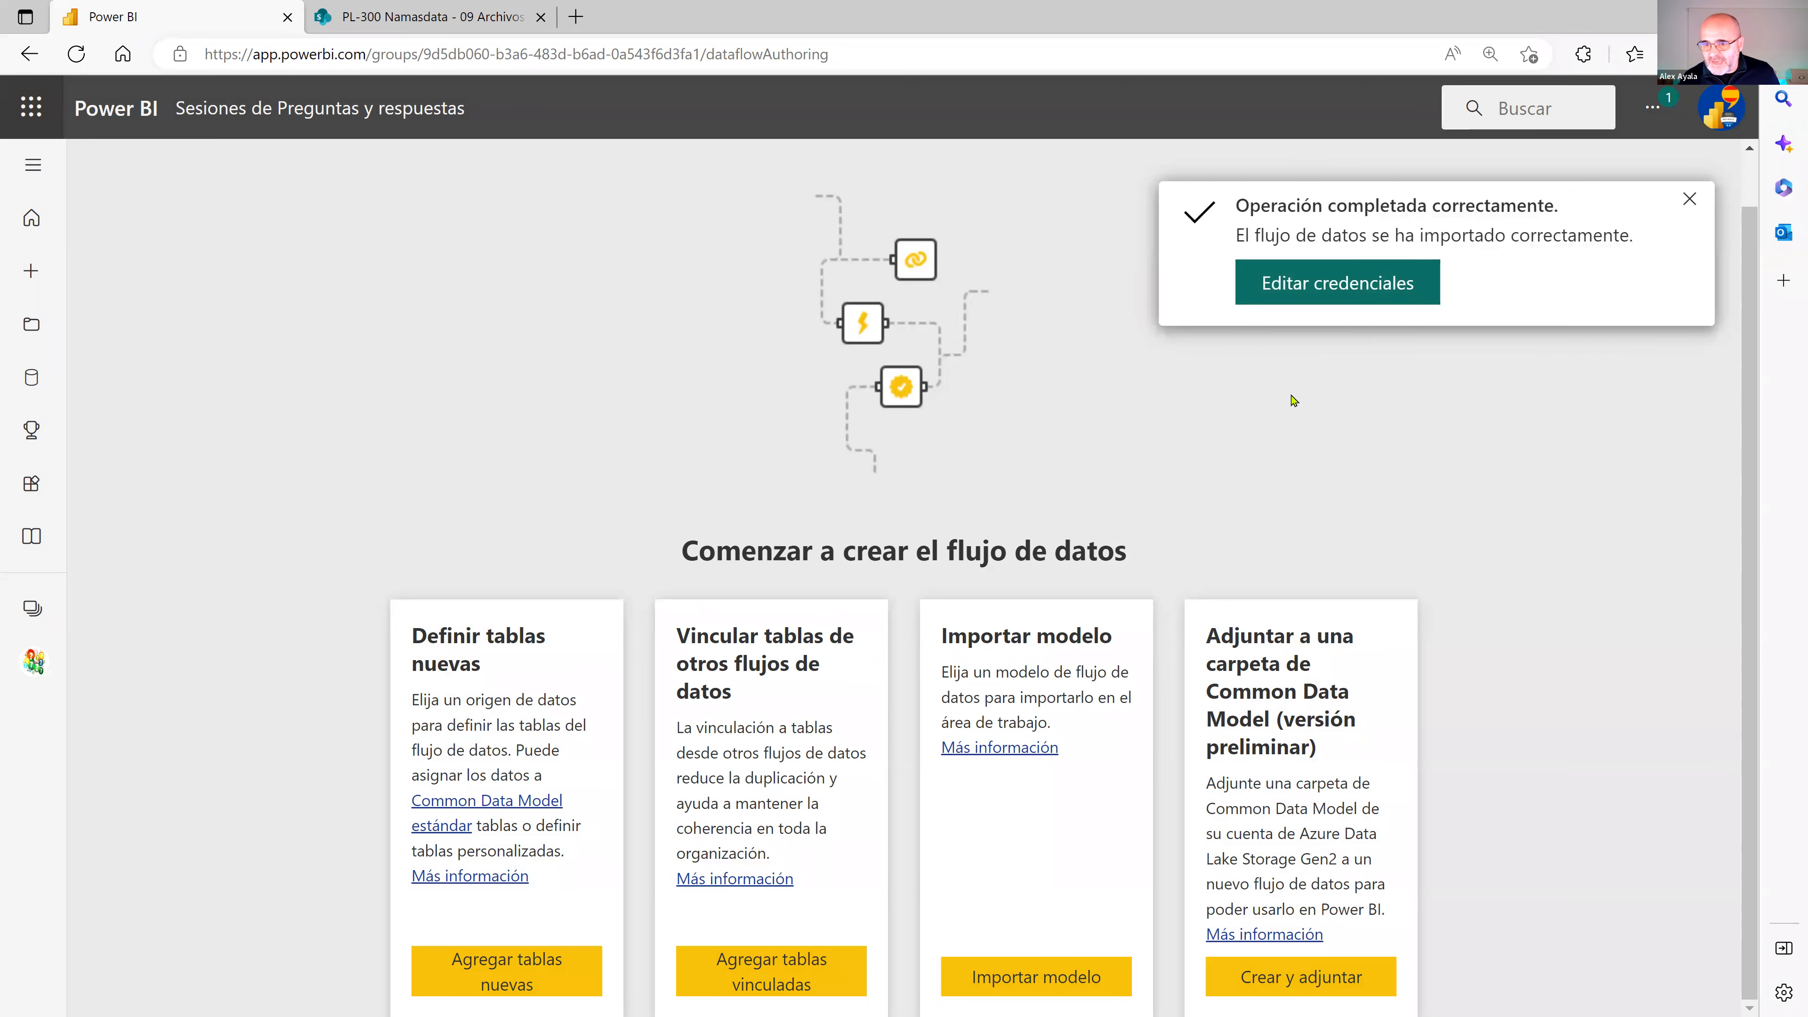
Rename the imported dataflow Histórico de contabilidad(1) in the workspace as Datos actuales contabilidad and save its properties
left_click(269, 108)
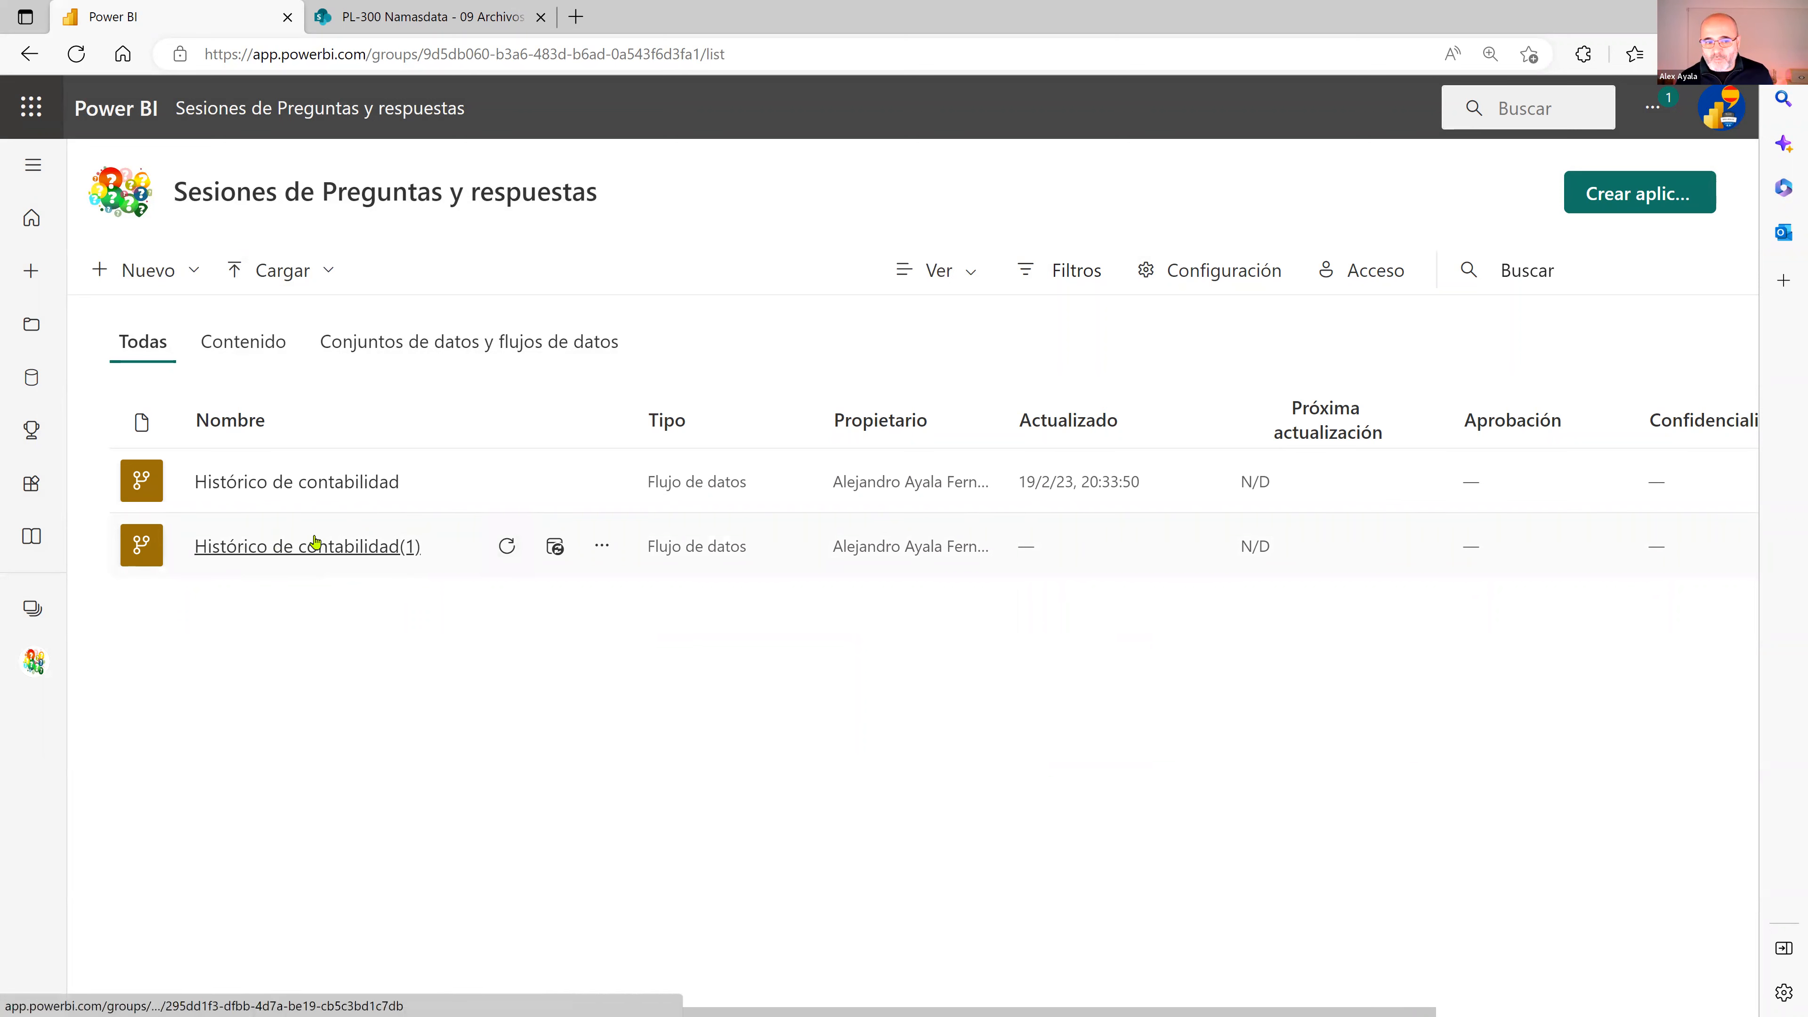
left_click(603, 547)
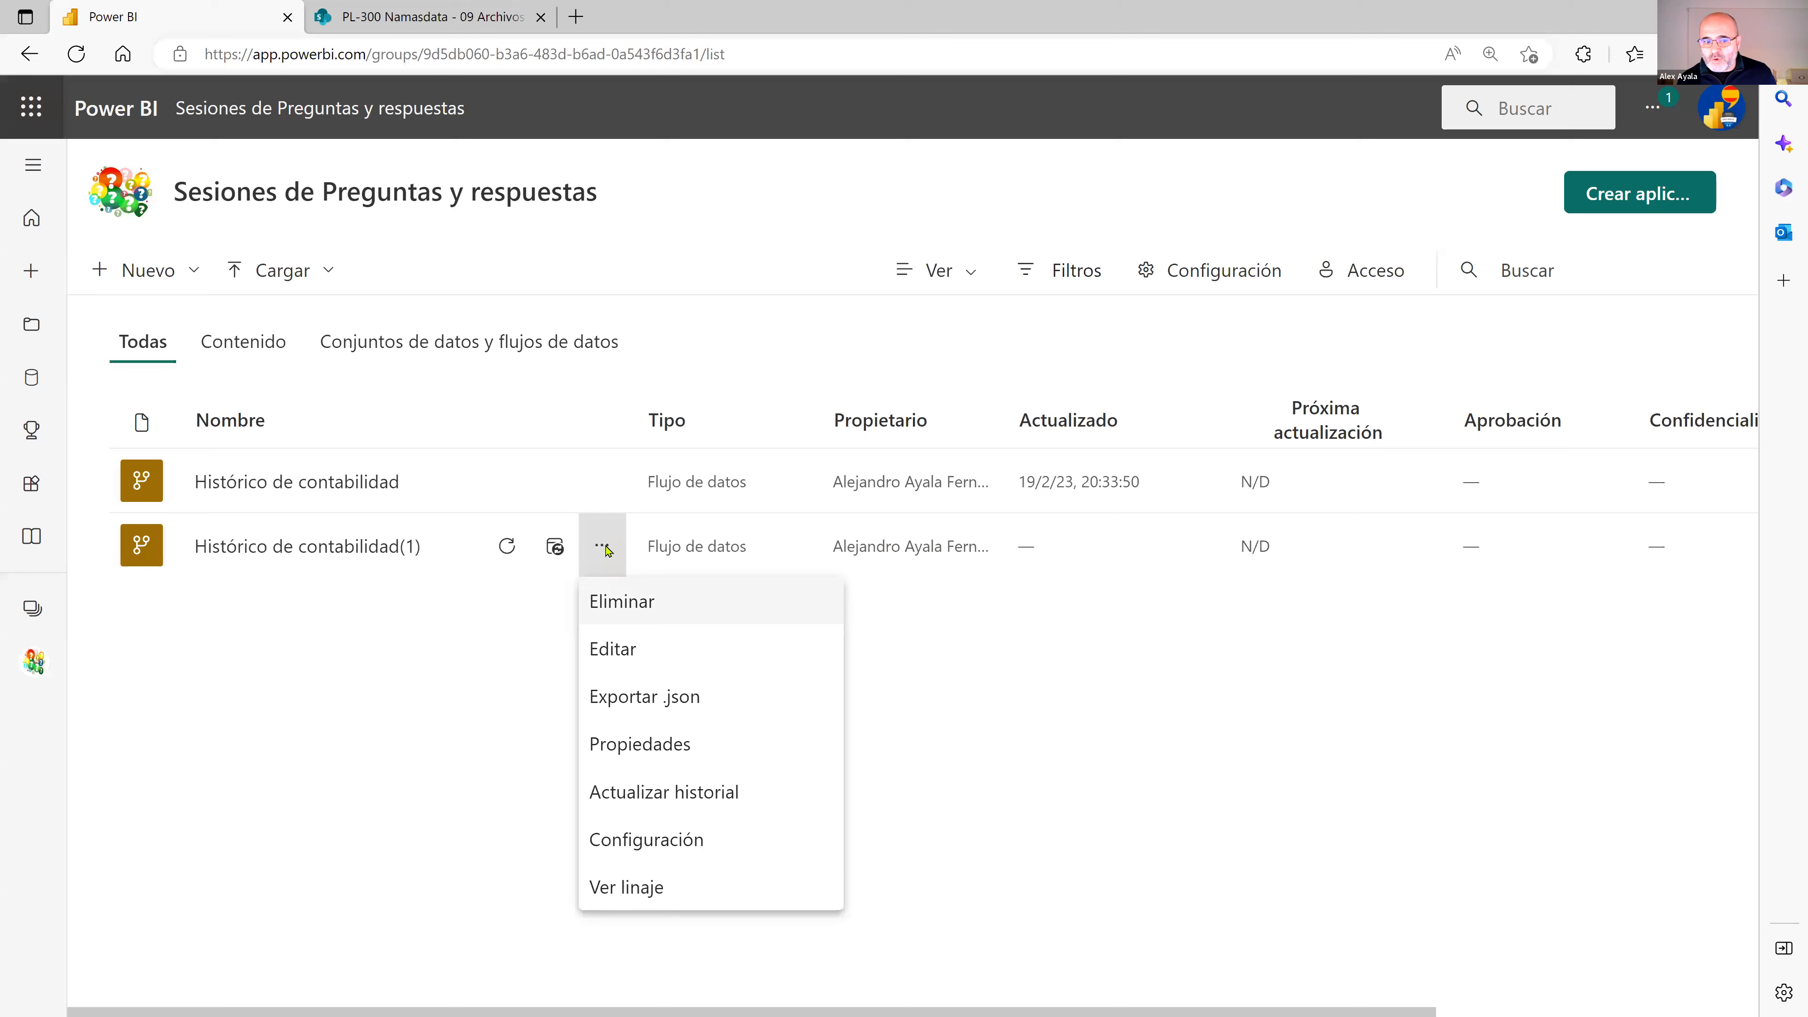
left_click(624, 745)
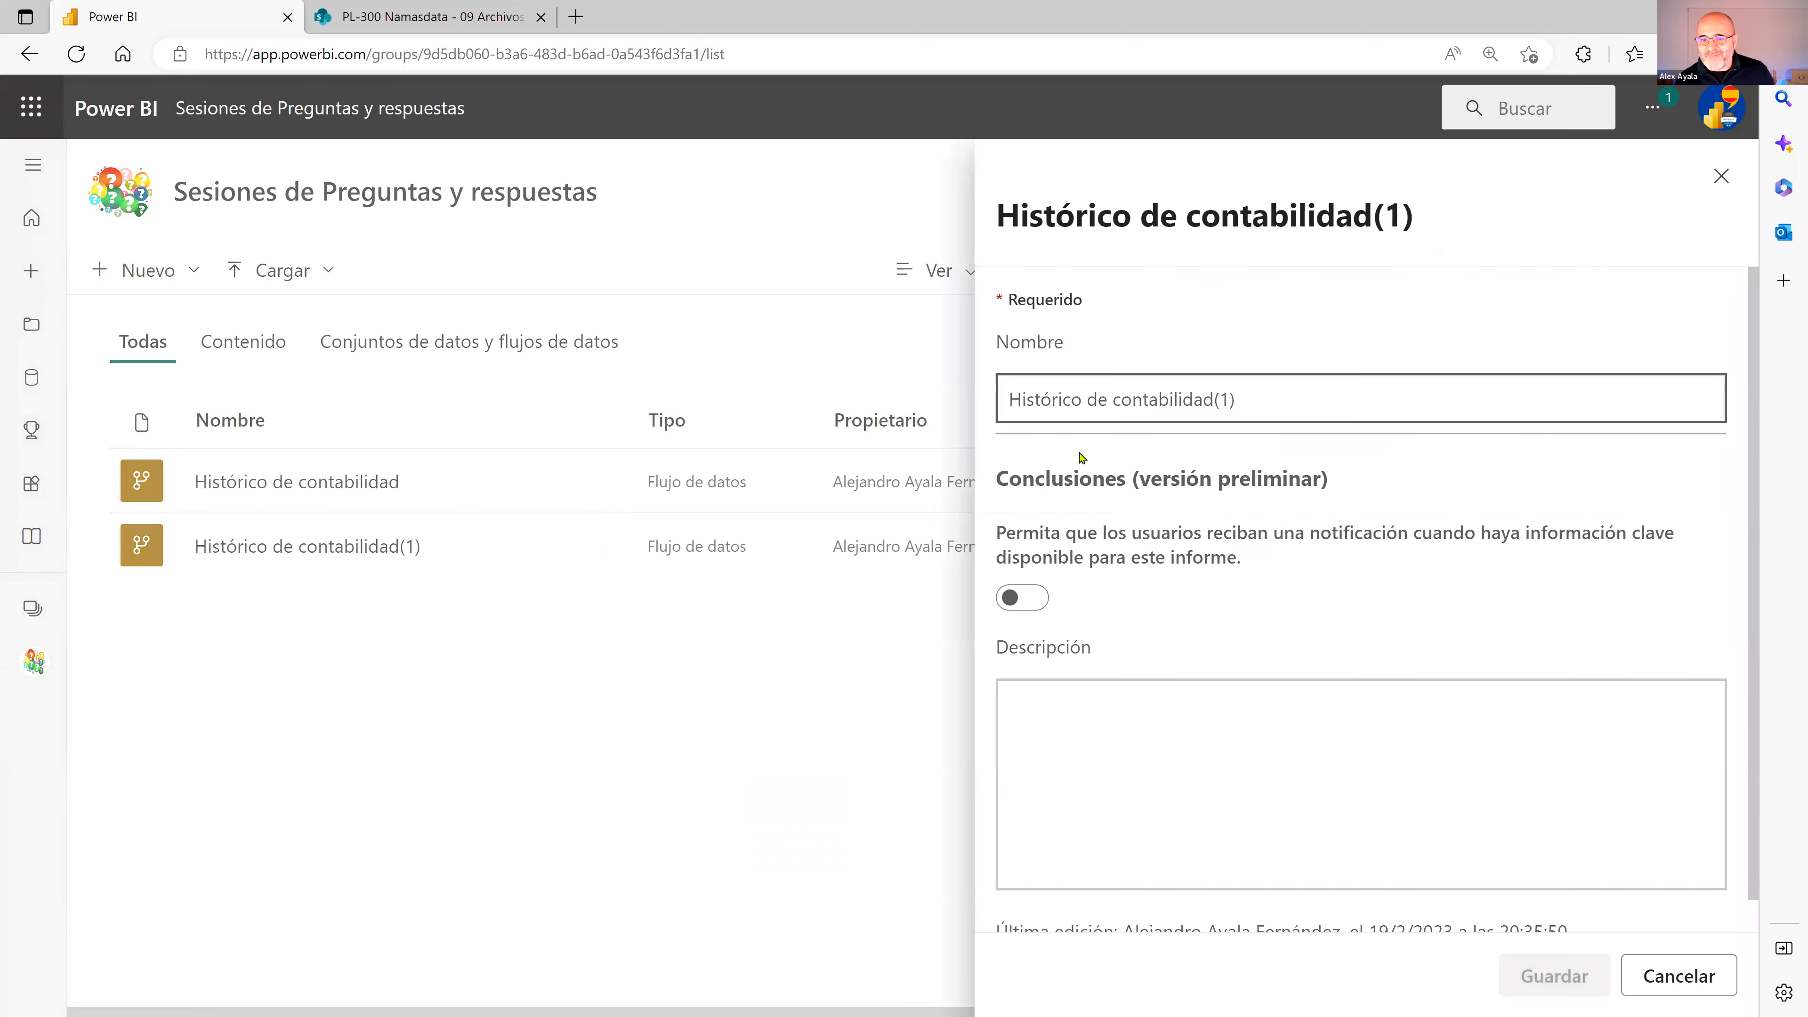
left_click_drag(1239, 401, 966, 404)
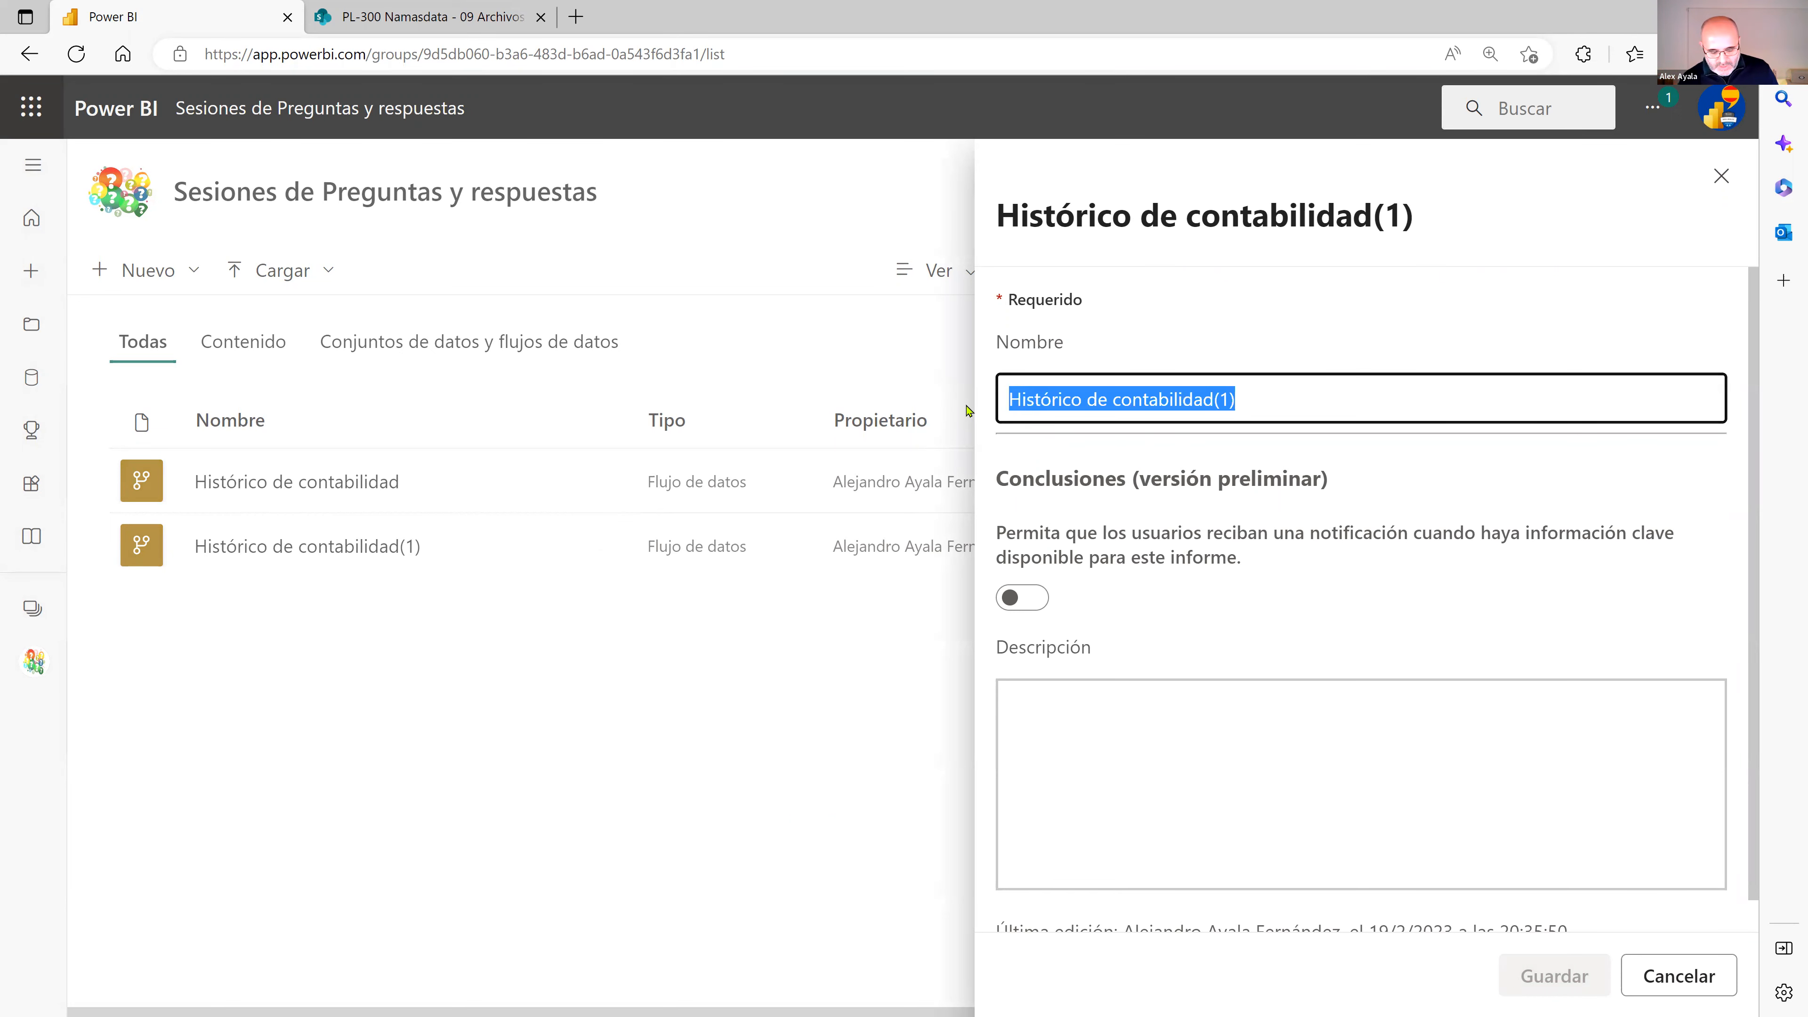
type("Datos actuale")
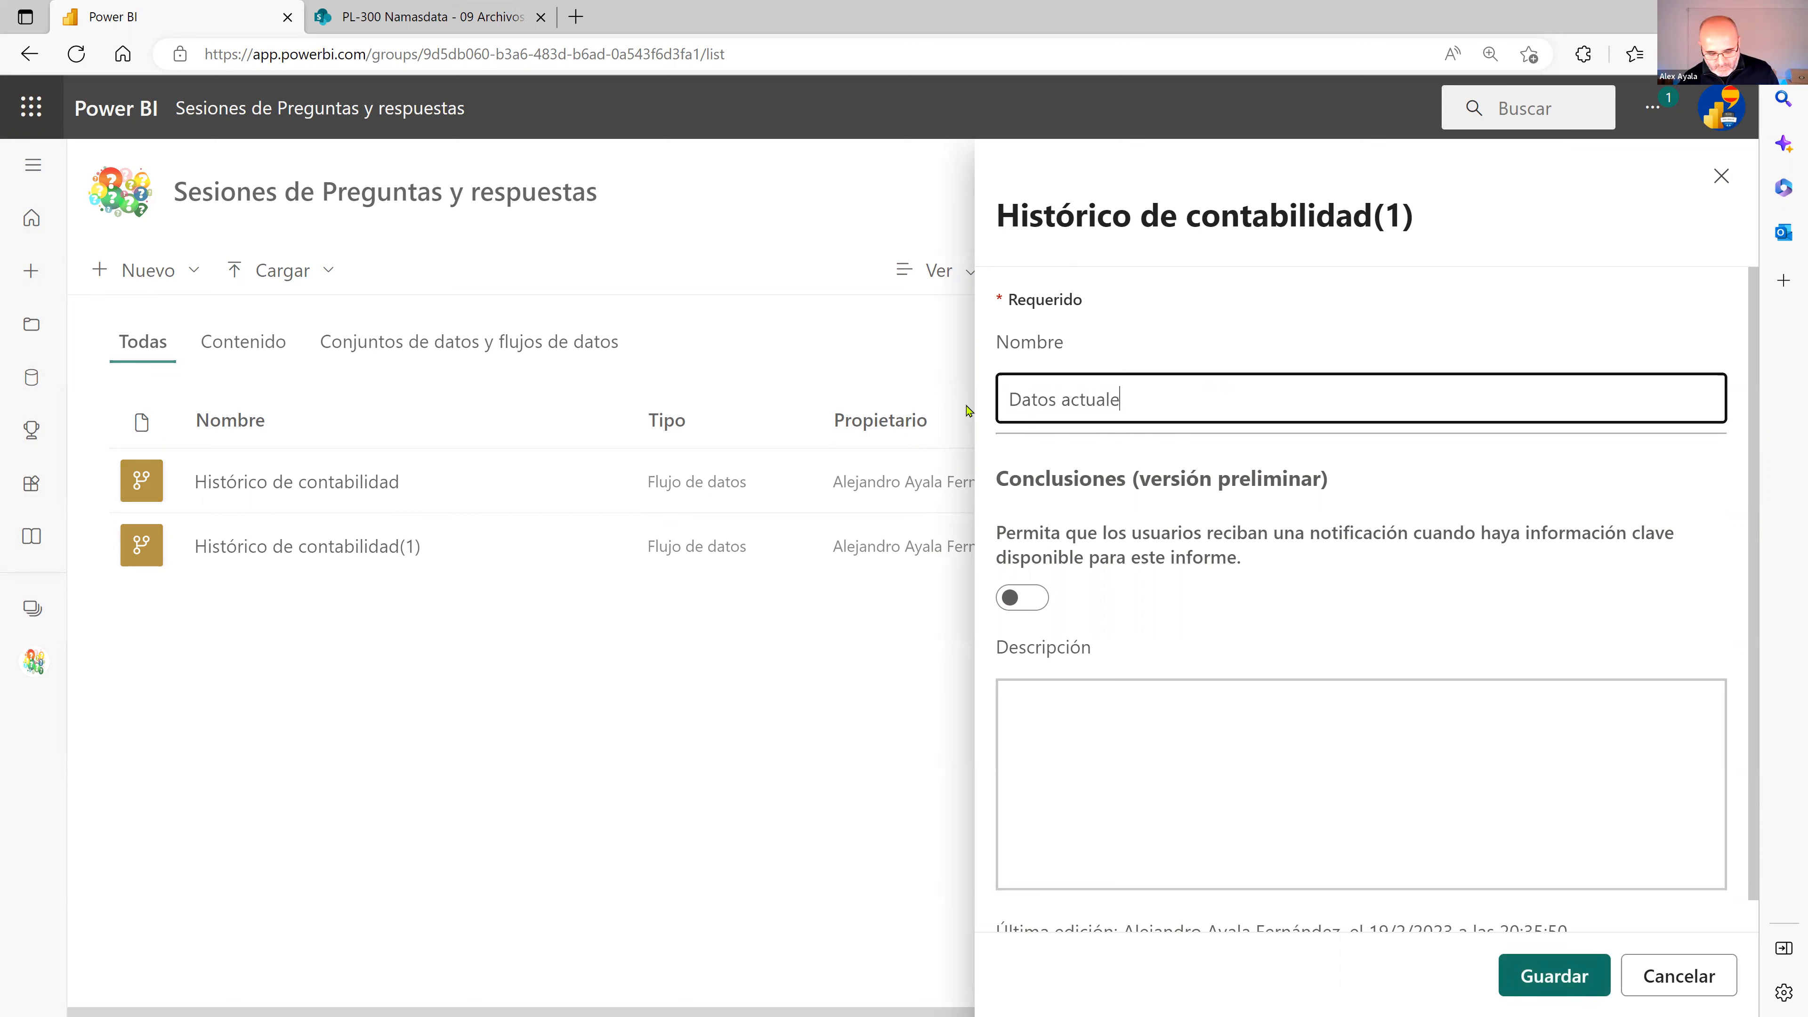
type("s contabilidad")
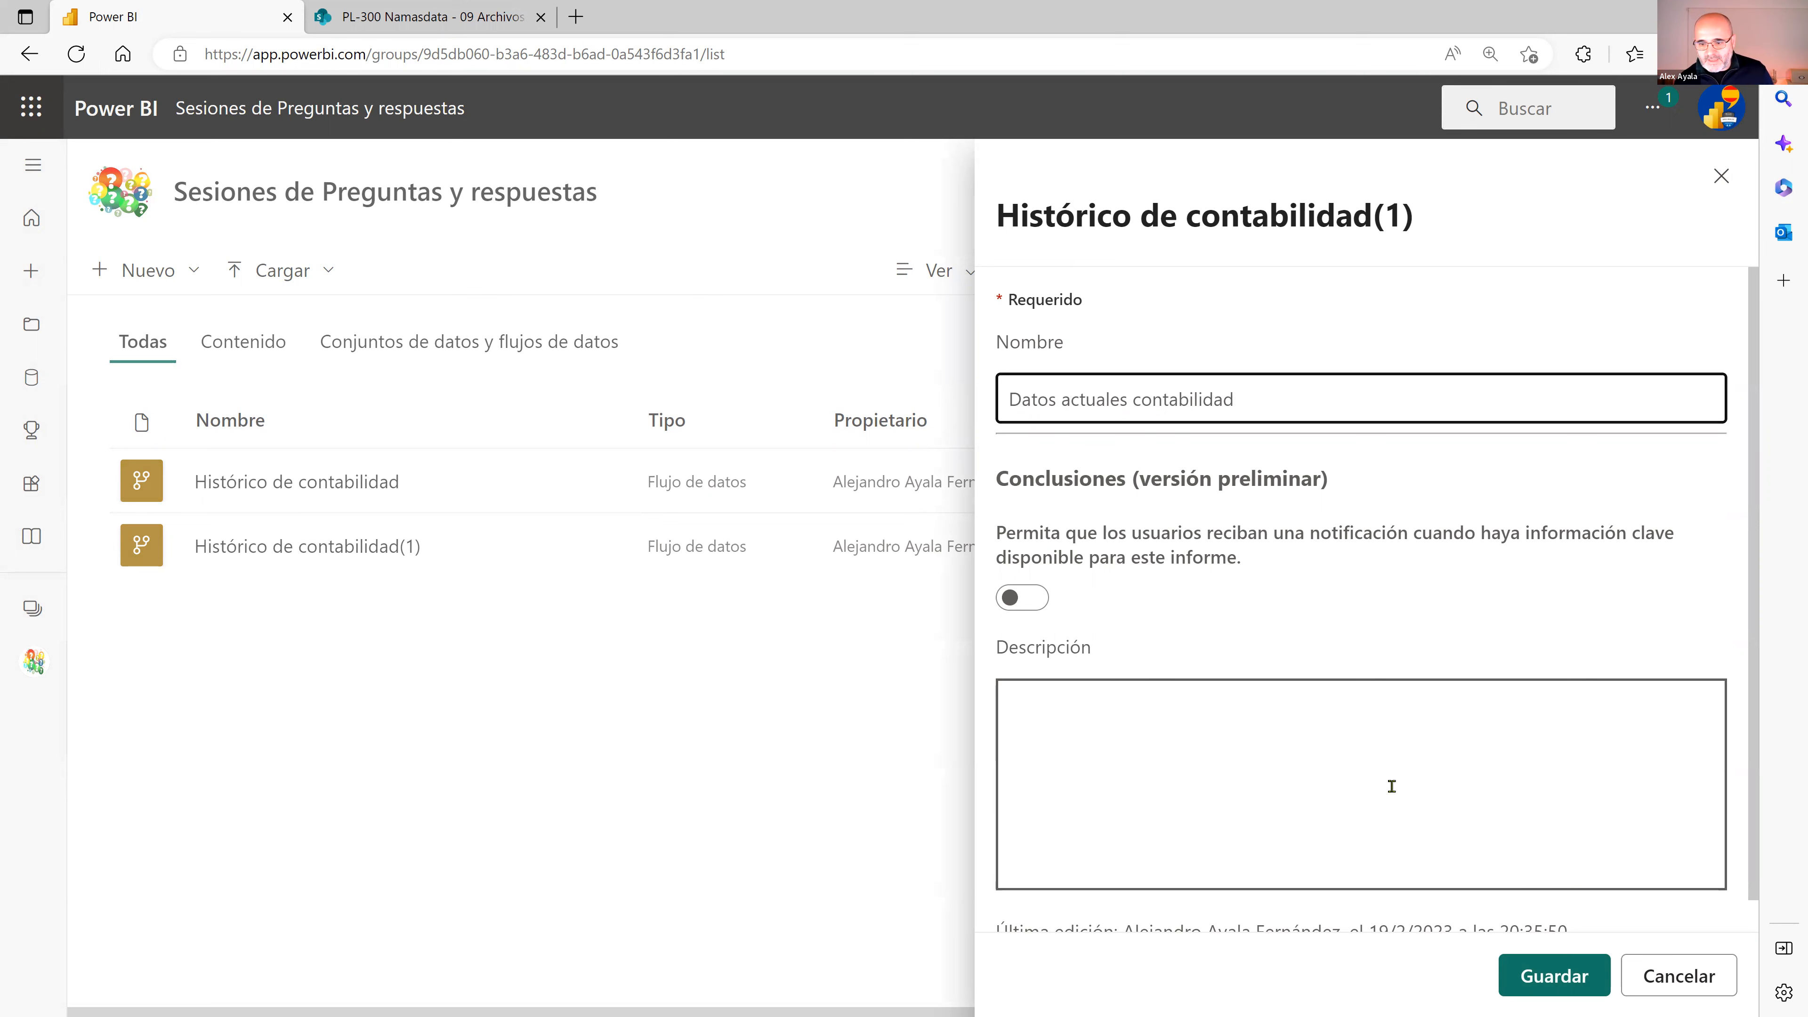
left_click(1533, 980)
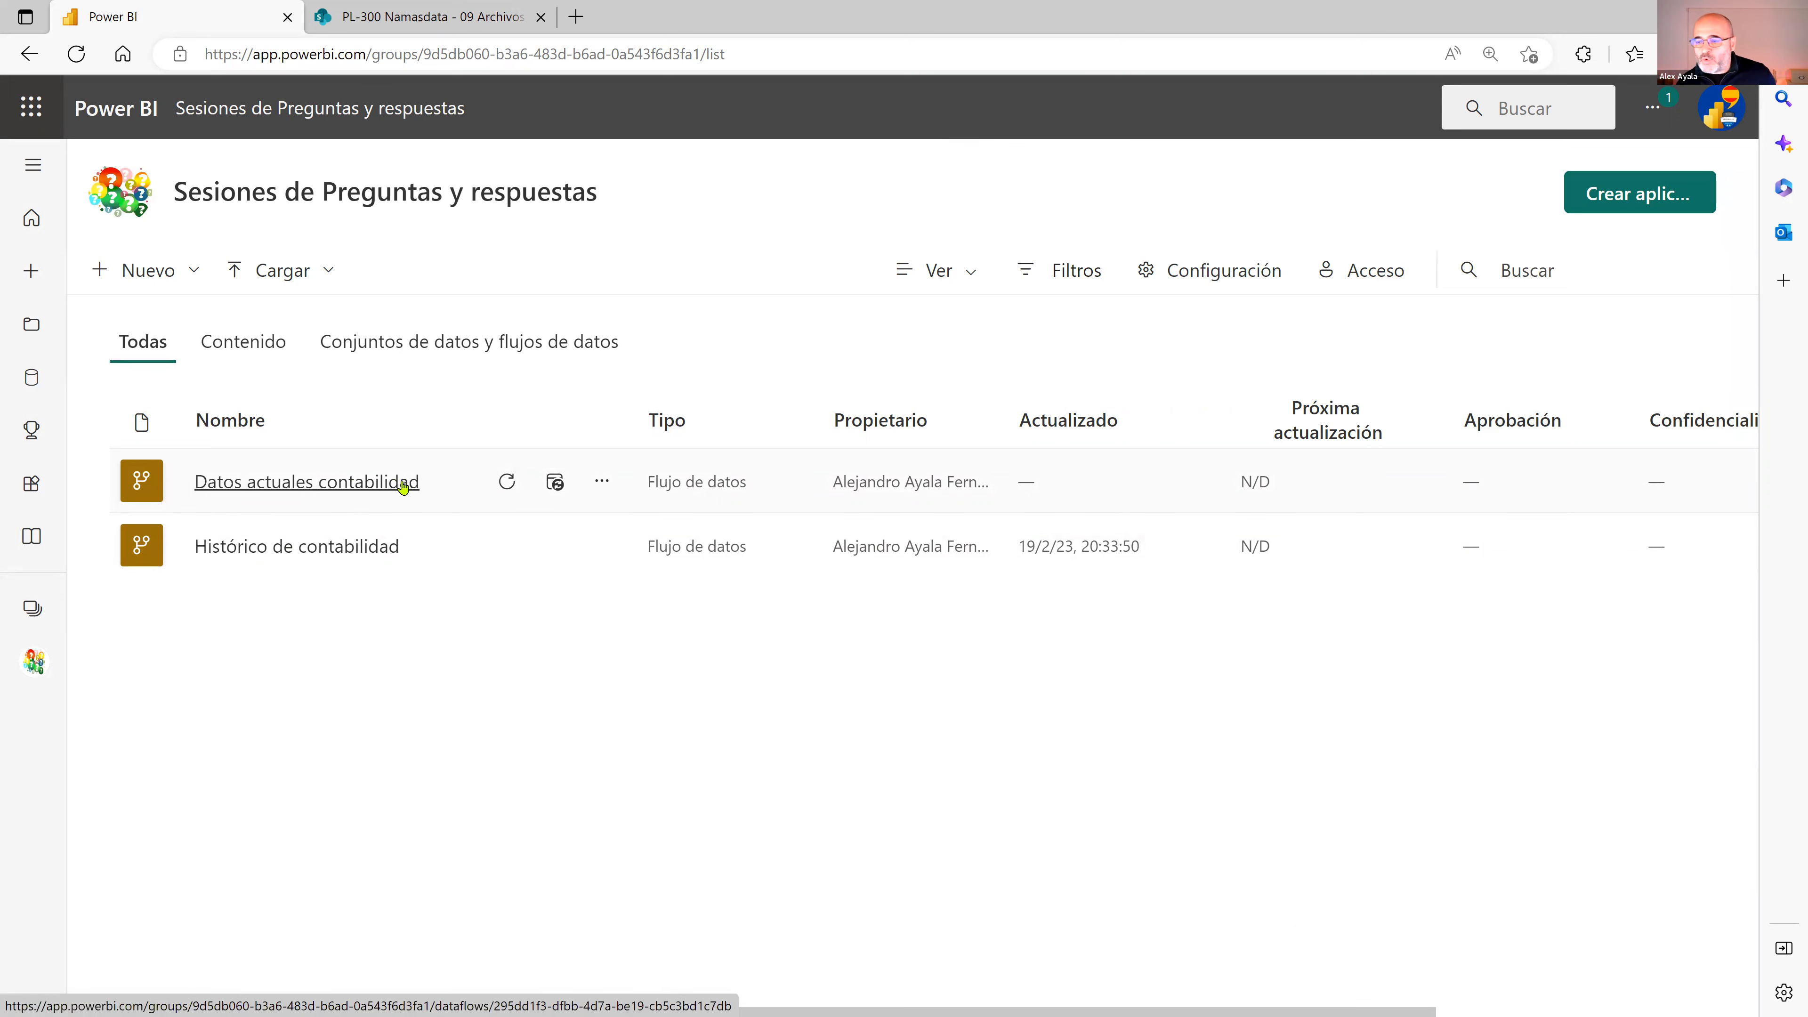
Open the tables of the Datos actuales contabilidad dataflow for editing in Power Query and widen the queries pane
left_click(269, 489)
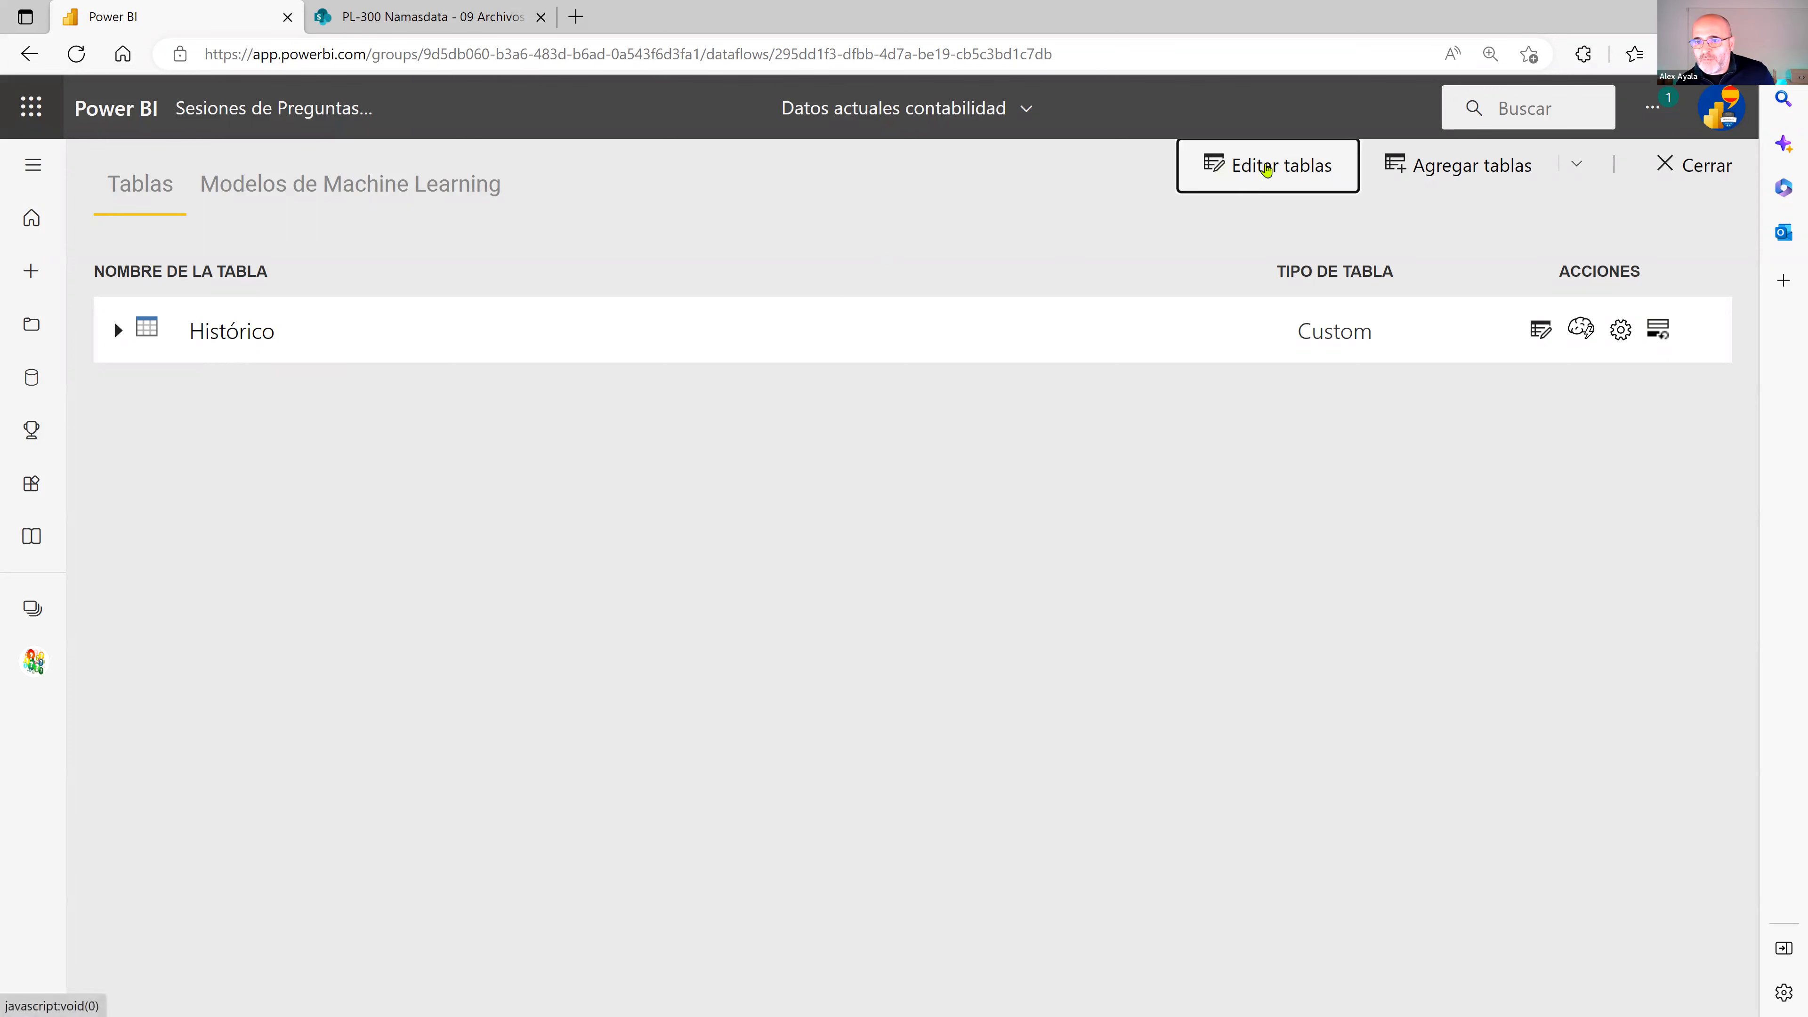
left_click(1266, 168)
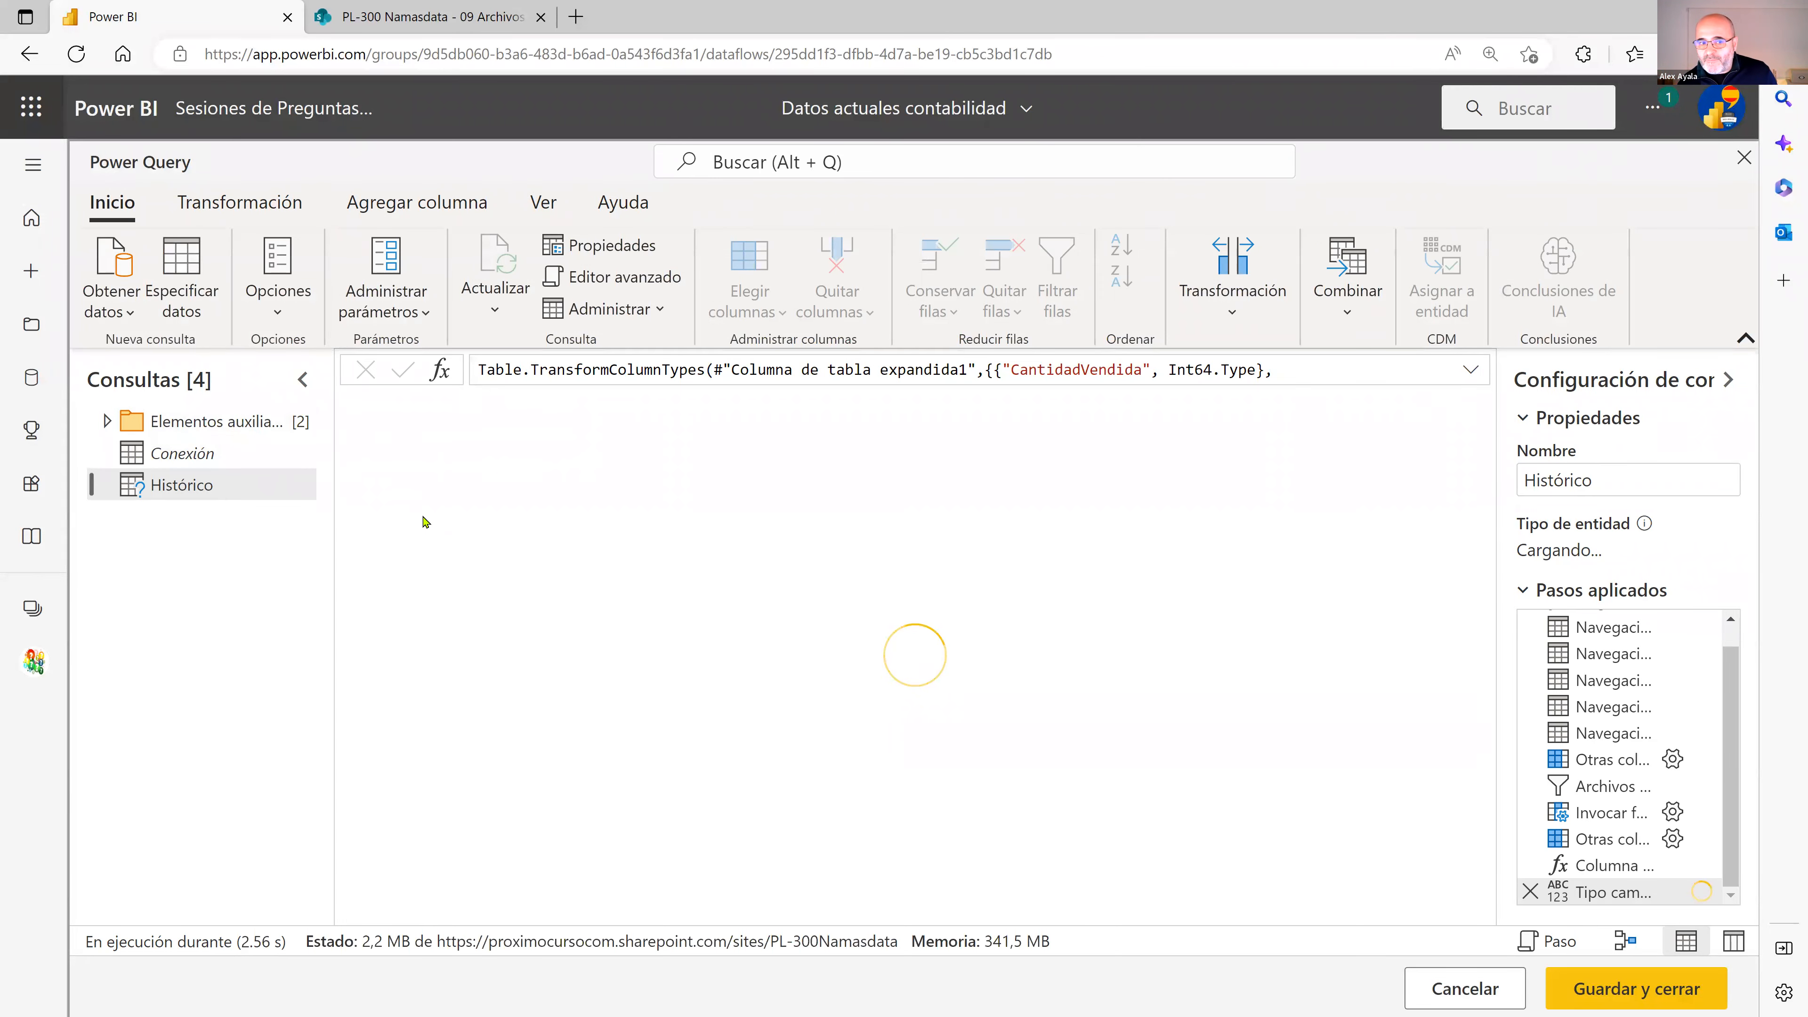
key("ctrl+1")
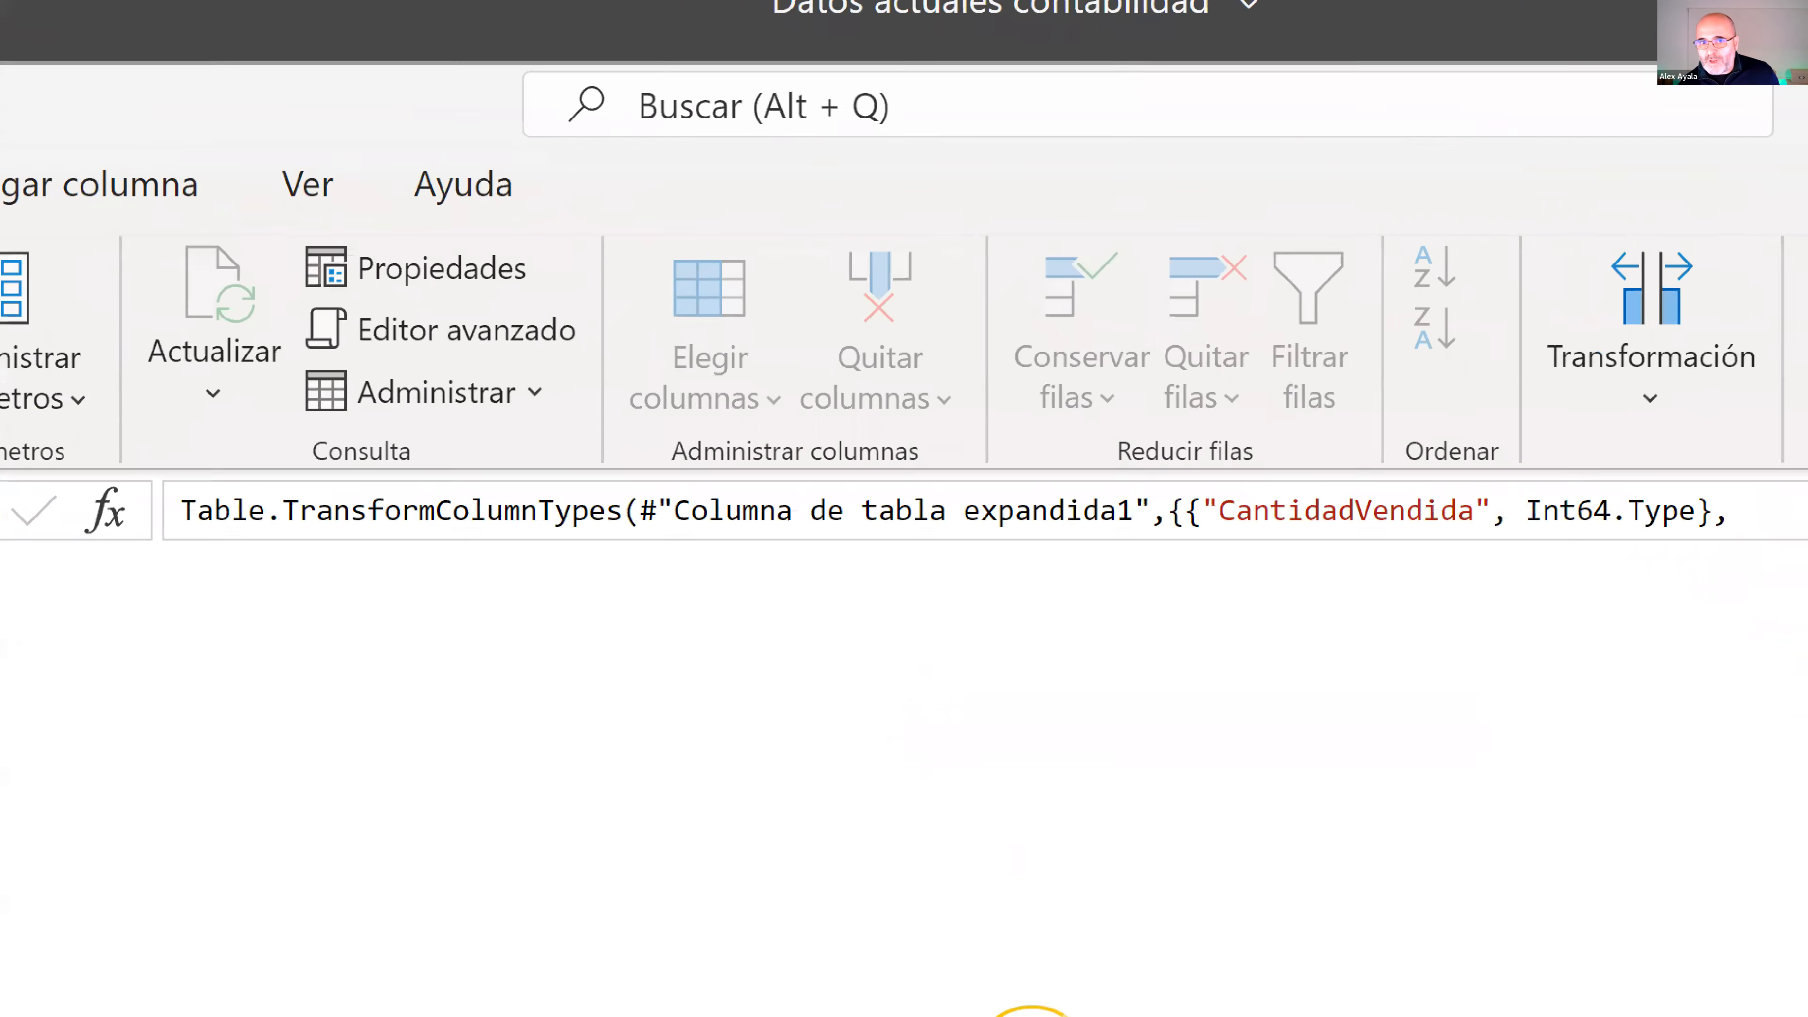
left_click_drag(993, 104, 722, 116)
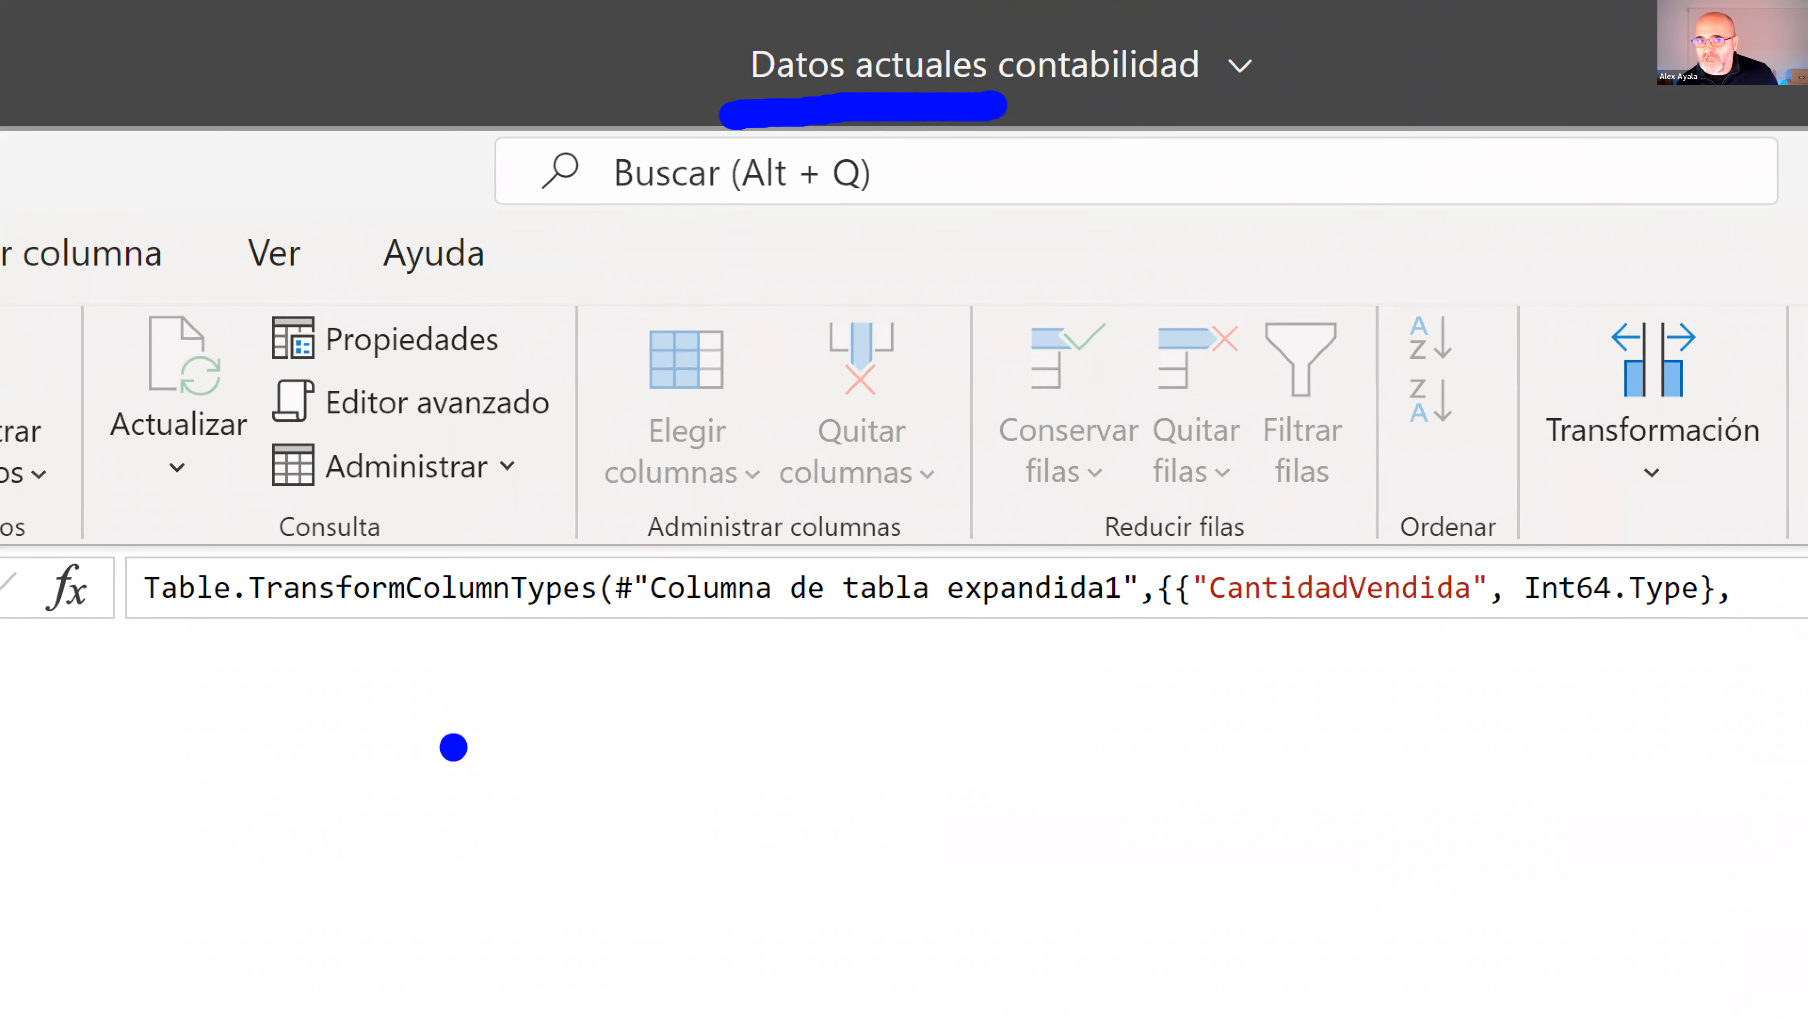
key("Escape")
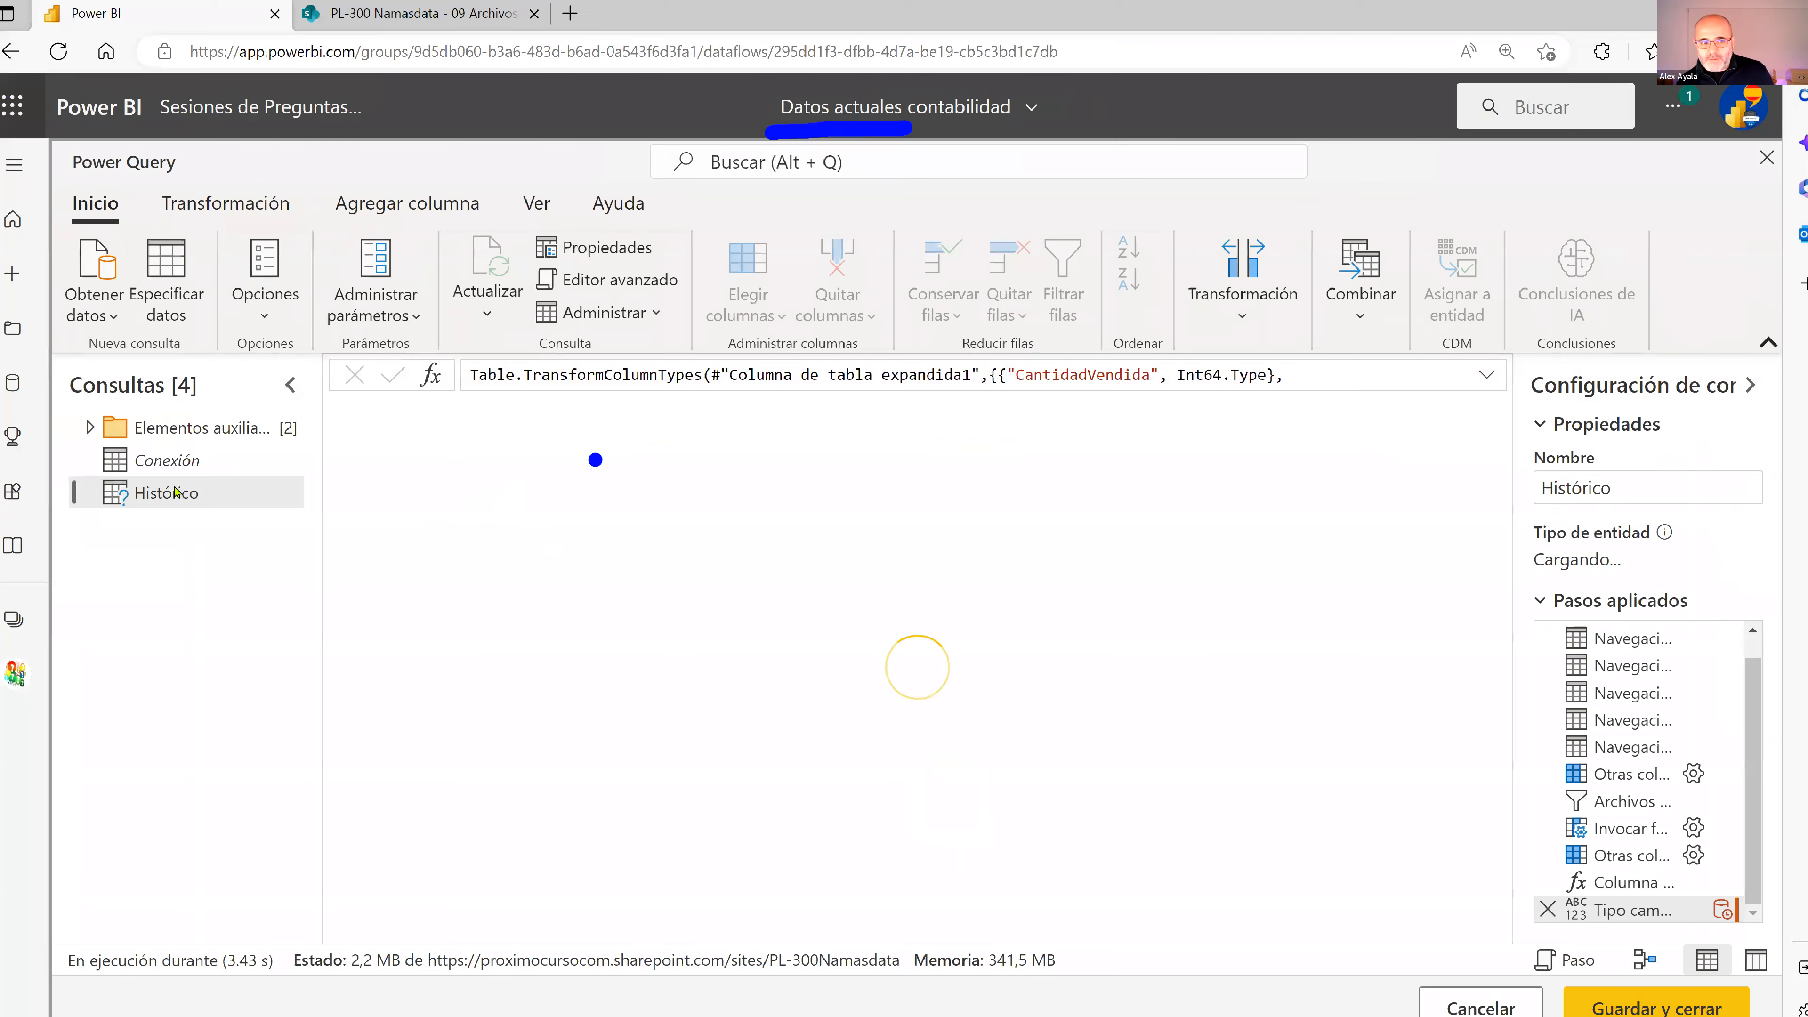
left_click_drag(338, 487, 504, 496)
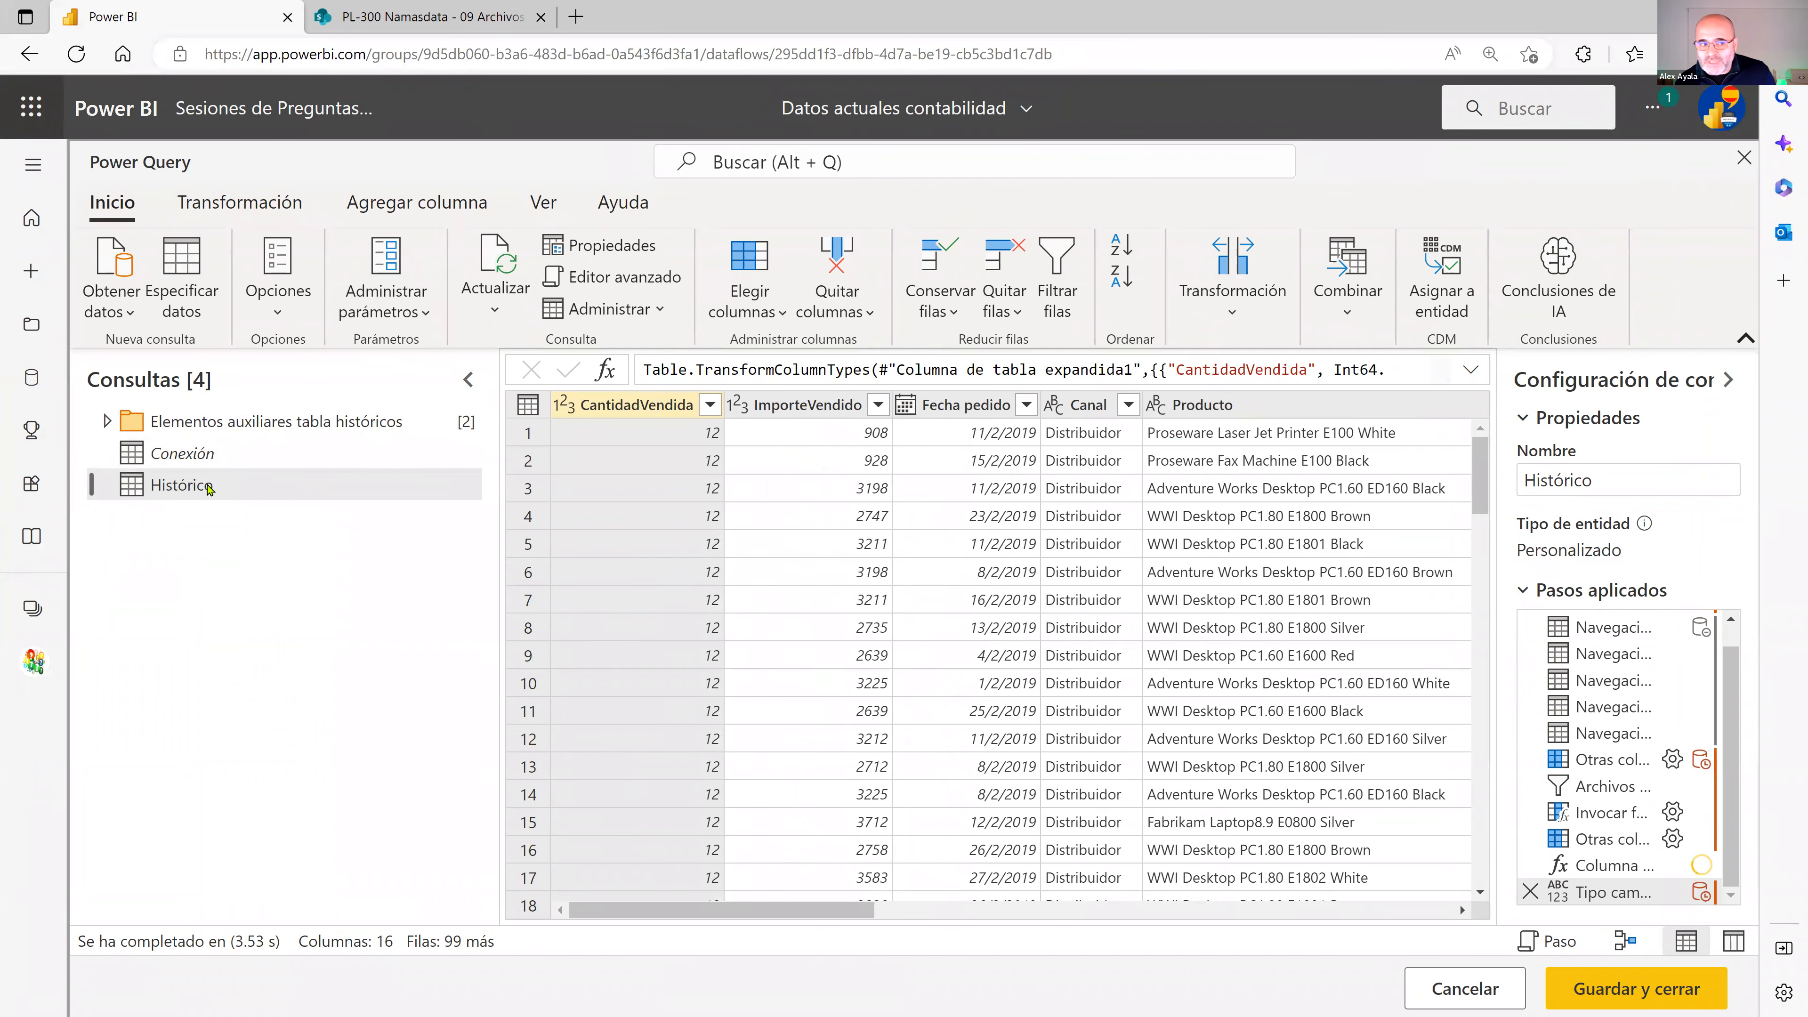
Examine the Histórico query's applied steps from Origen through the folder navigation down to 09 Archivos de años cerrados
scroll(1530, 709, "up", 1)
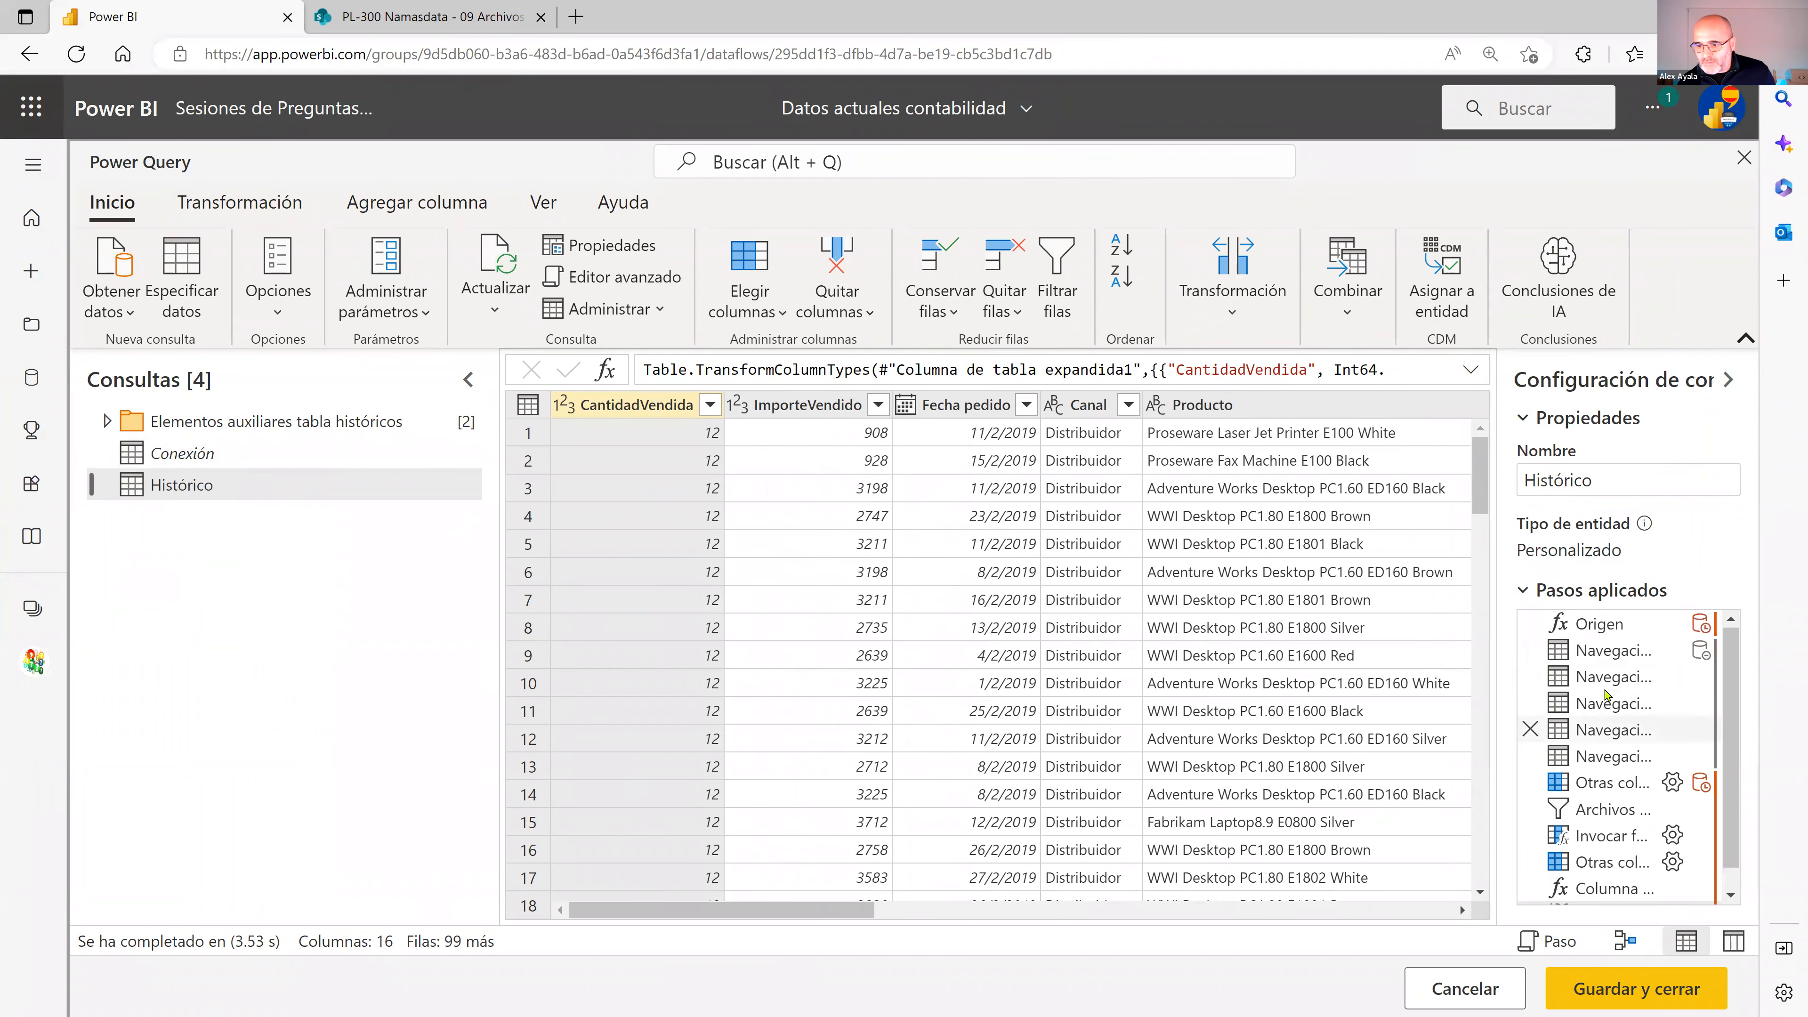
left_click(1597, 630)
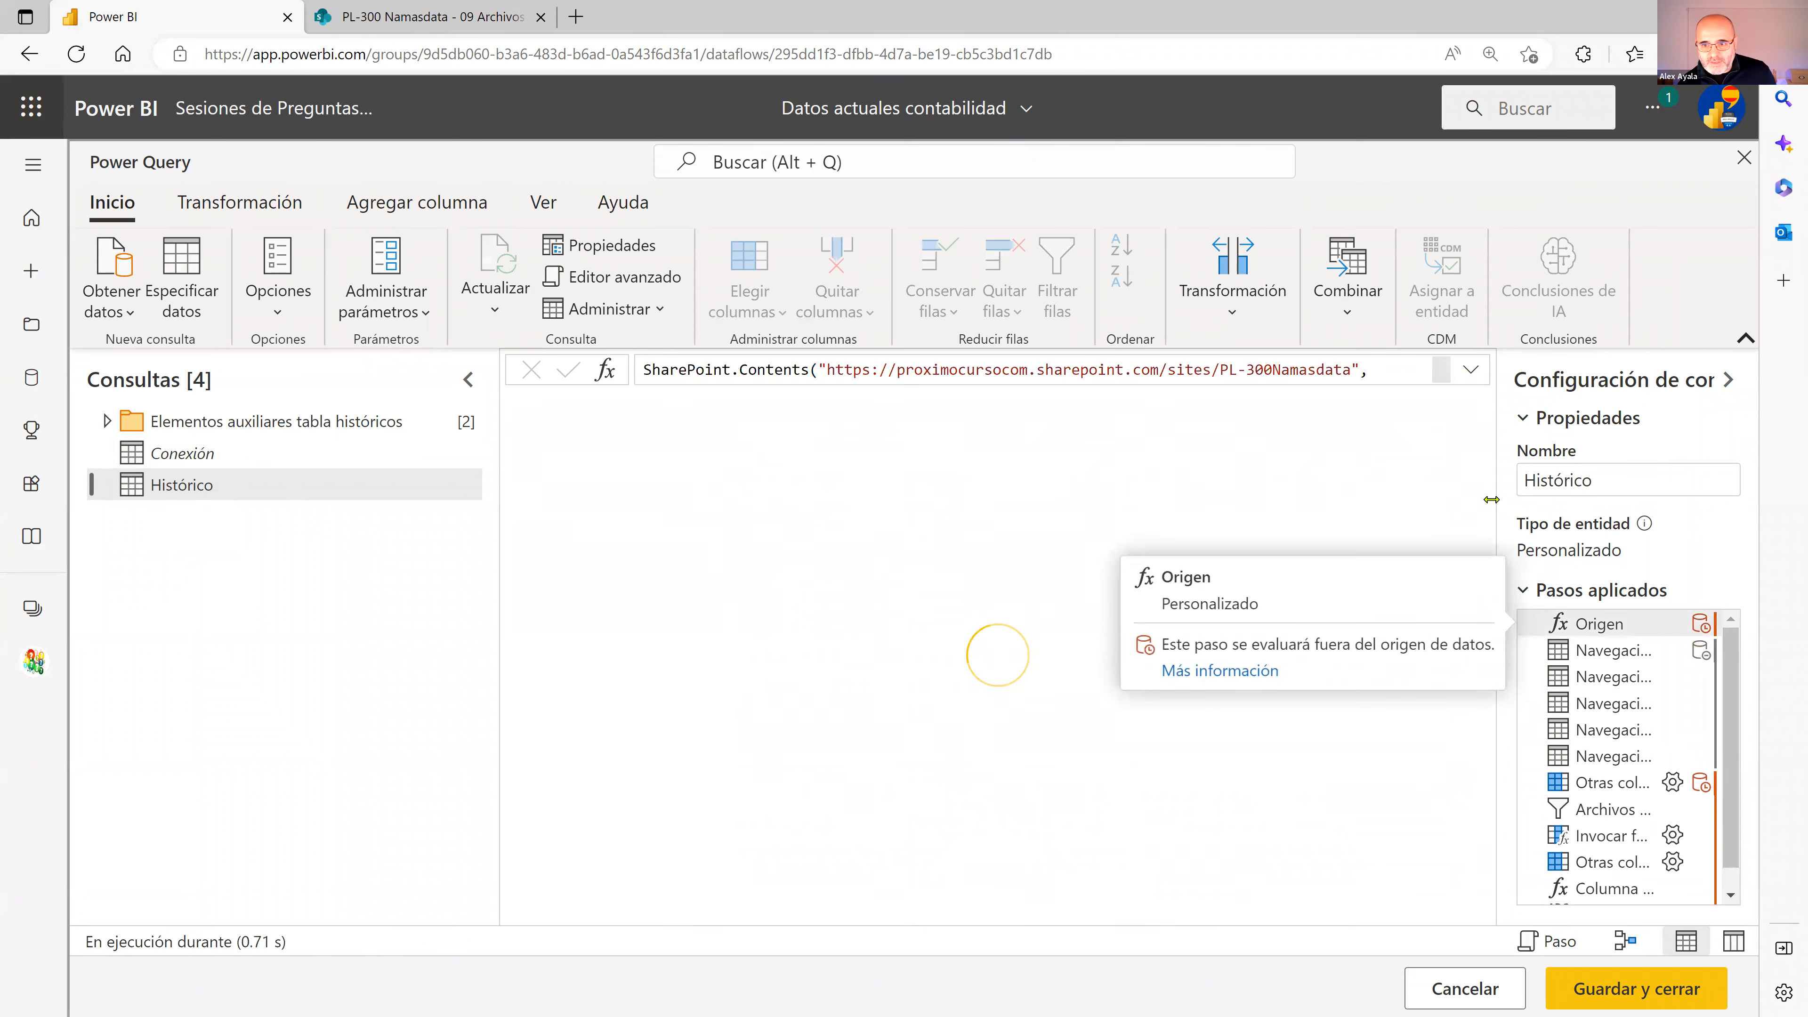
left_click(1612, 650)
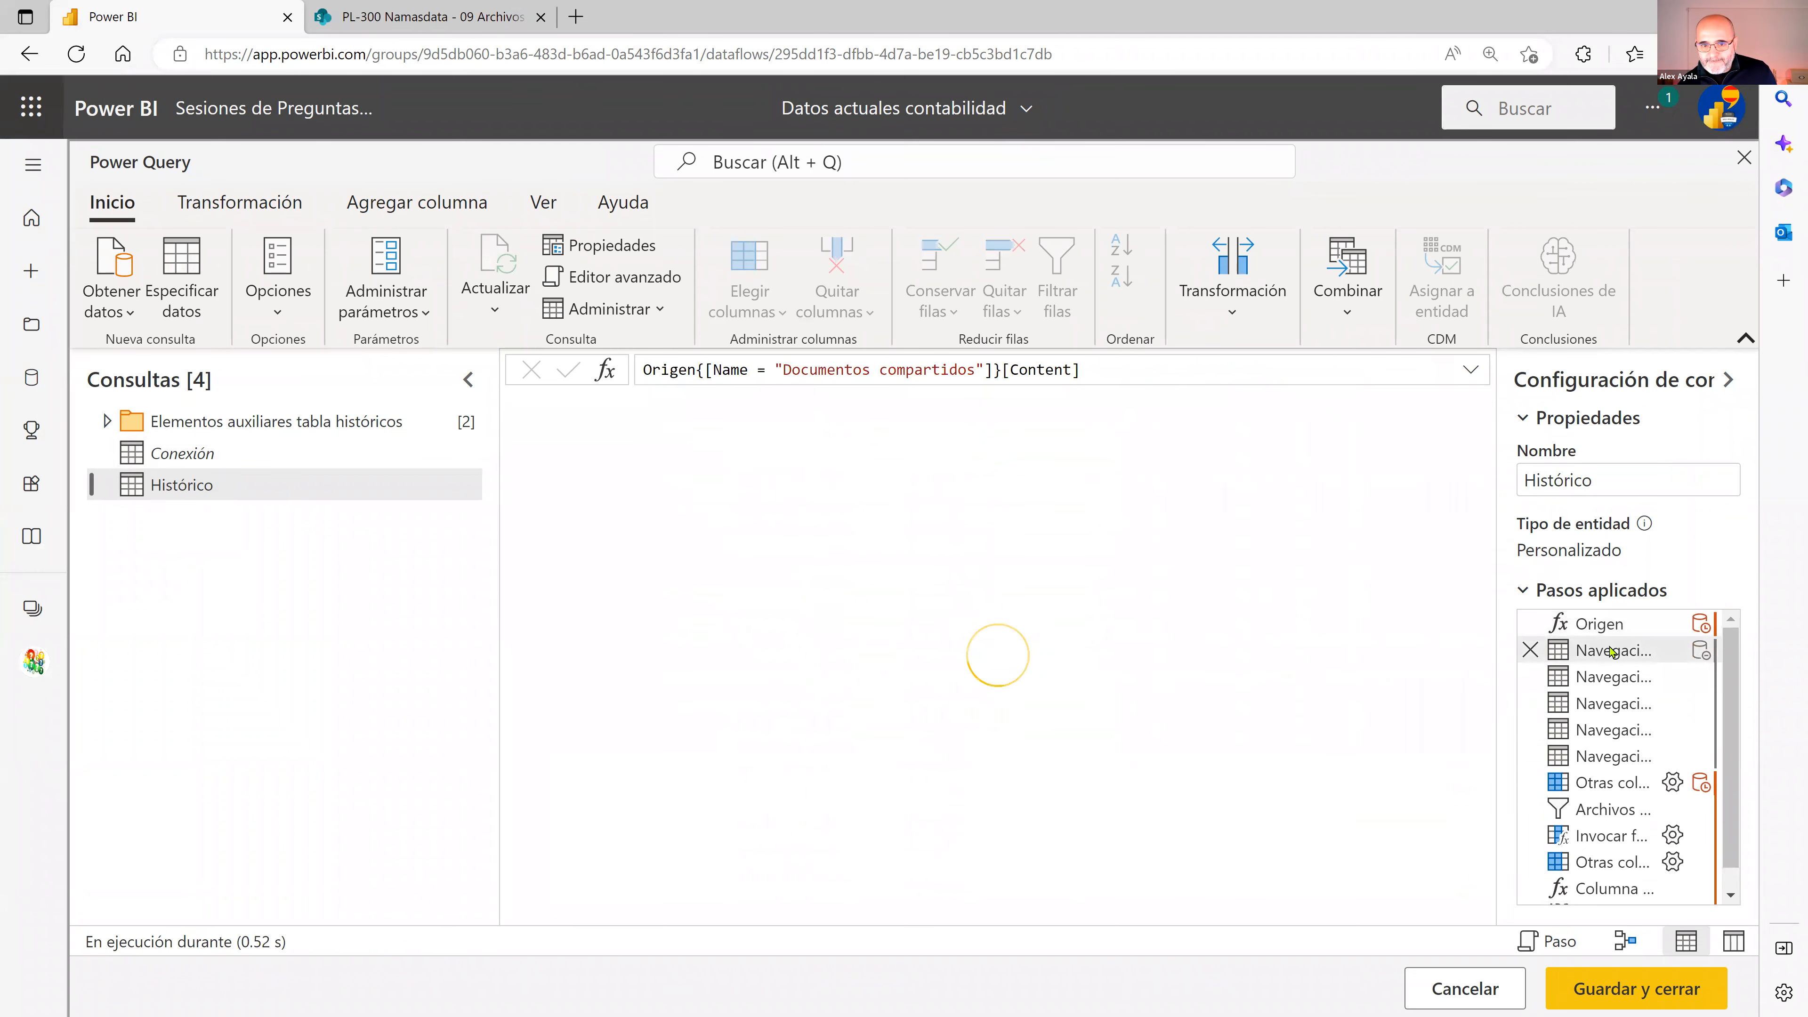
left_click(1611, 675)
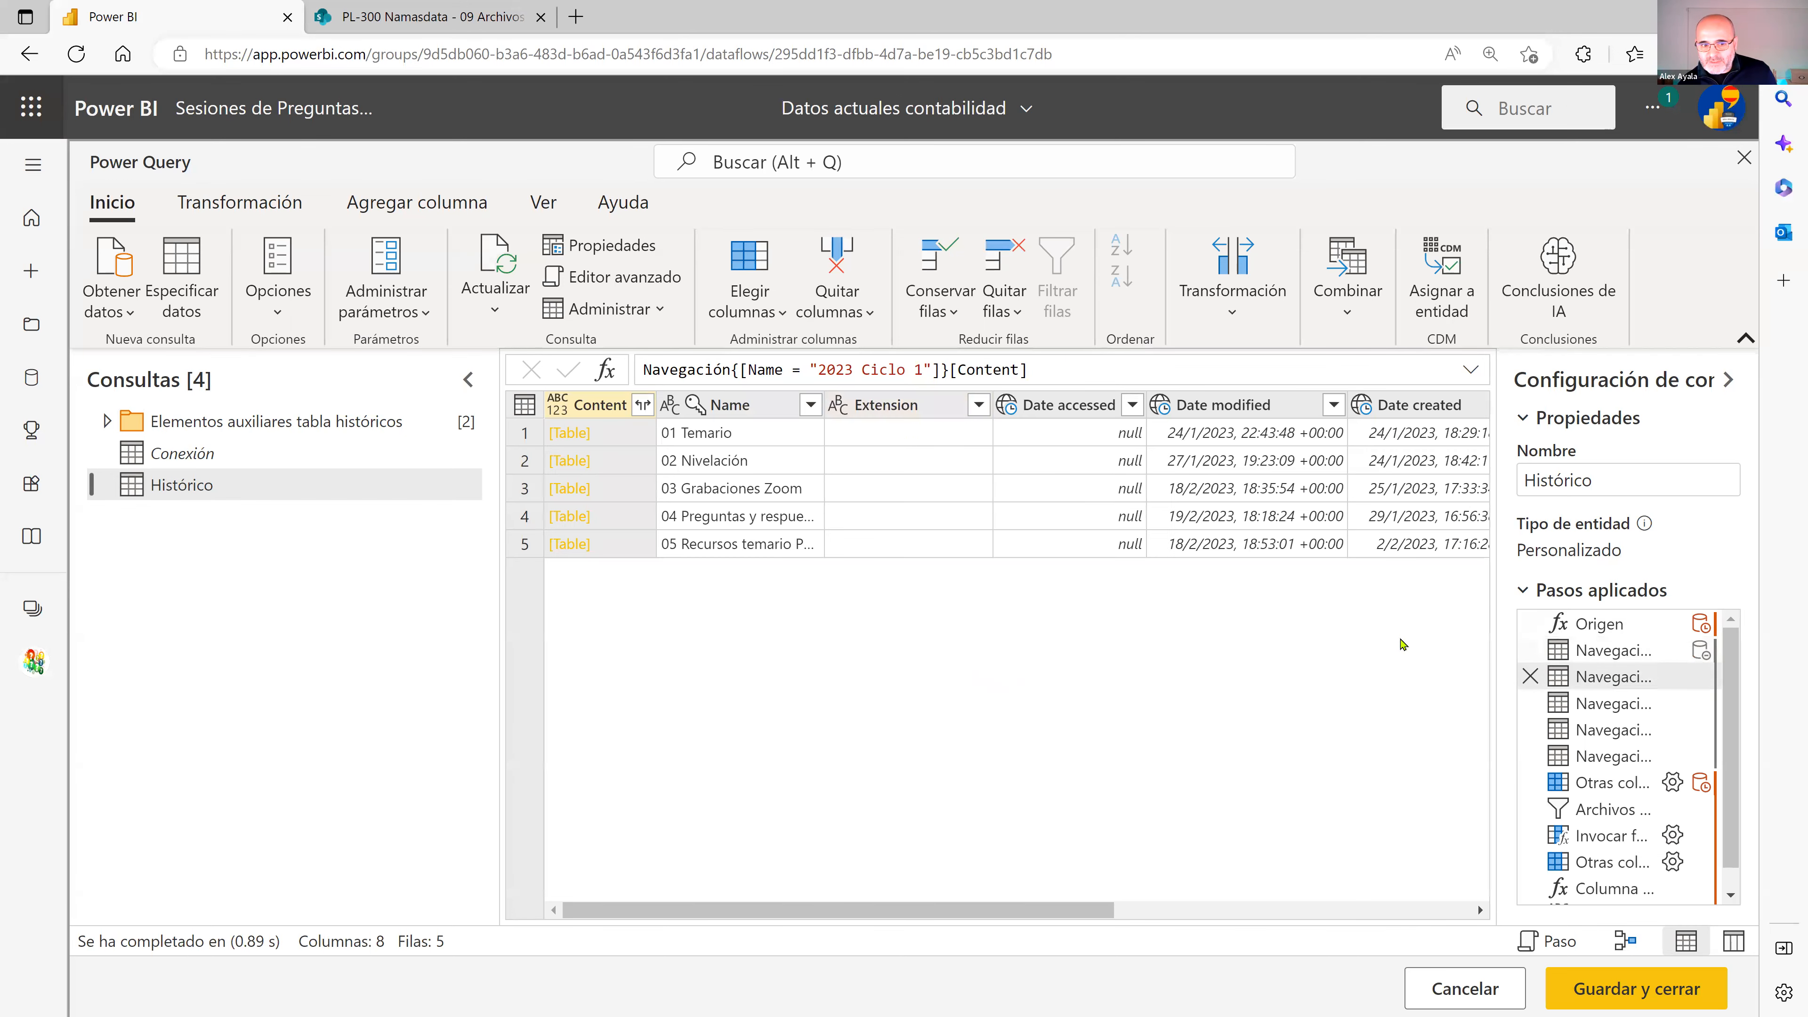
left_click(1612, 703)
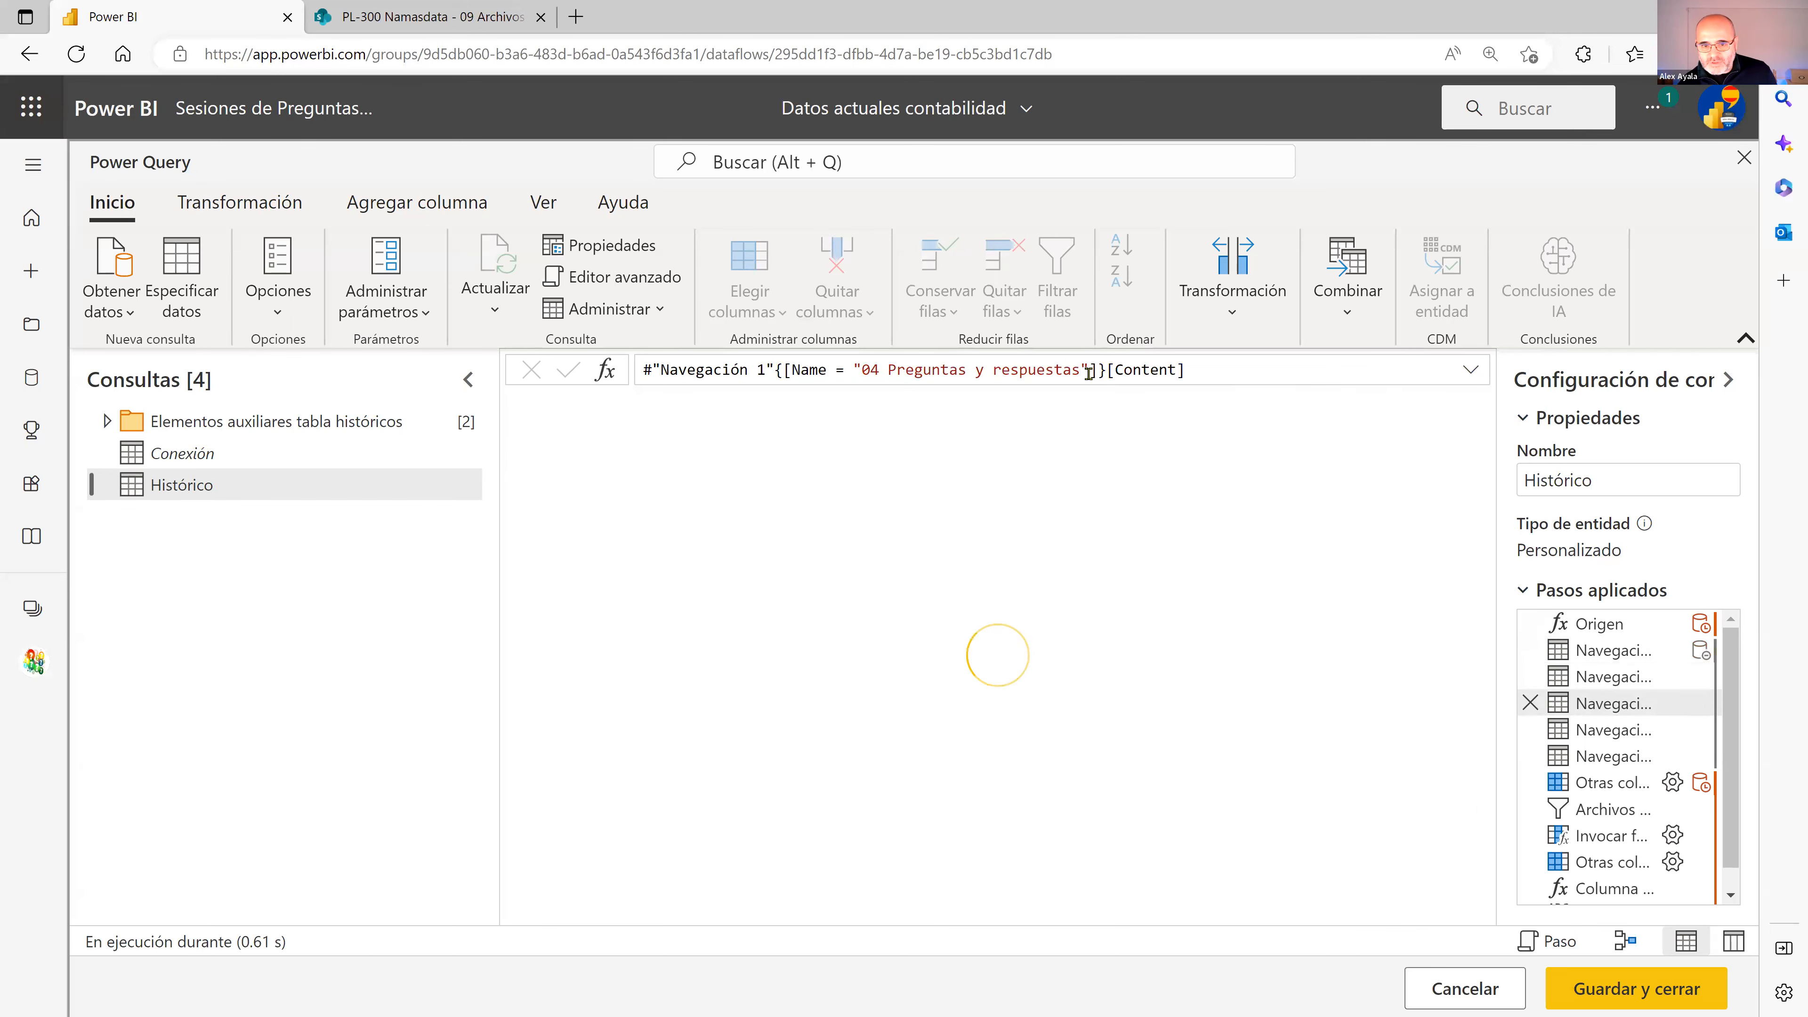
left_click(1604, 730)
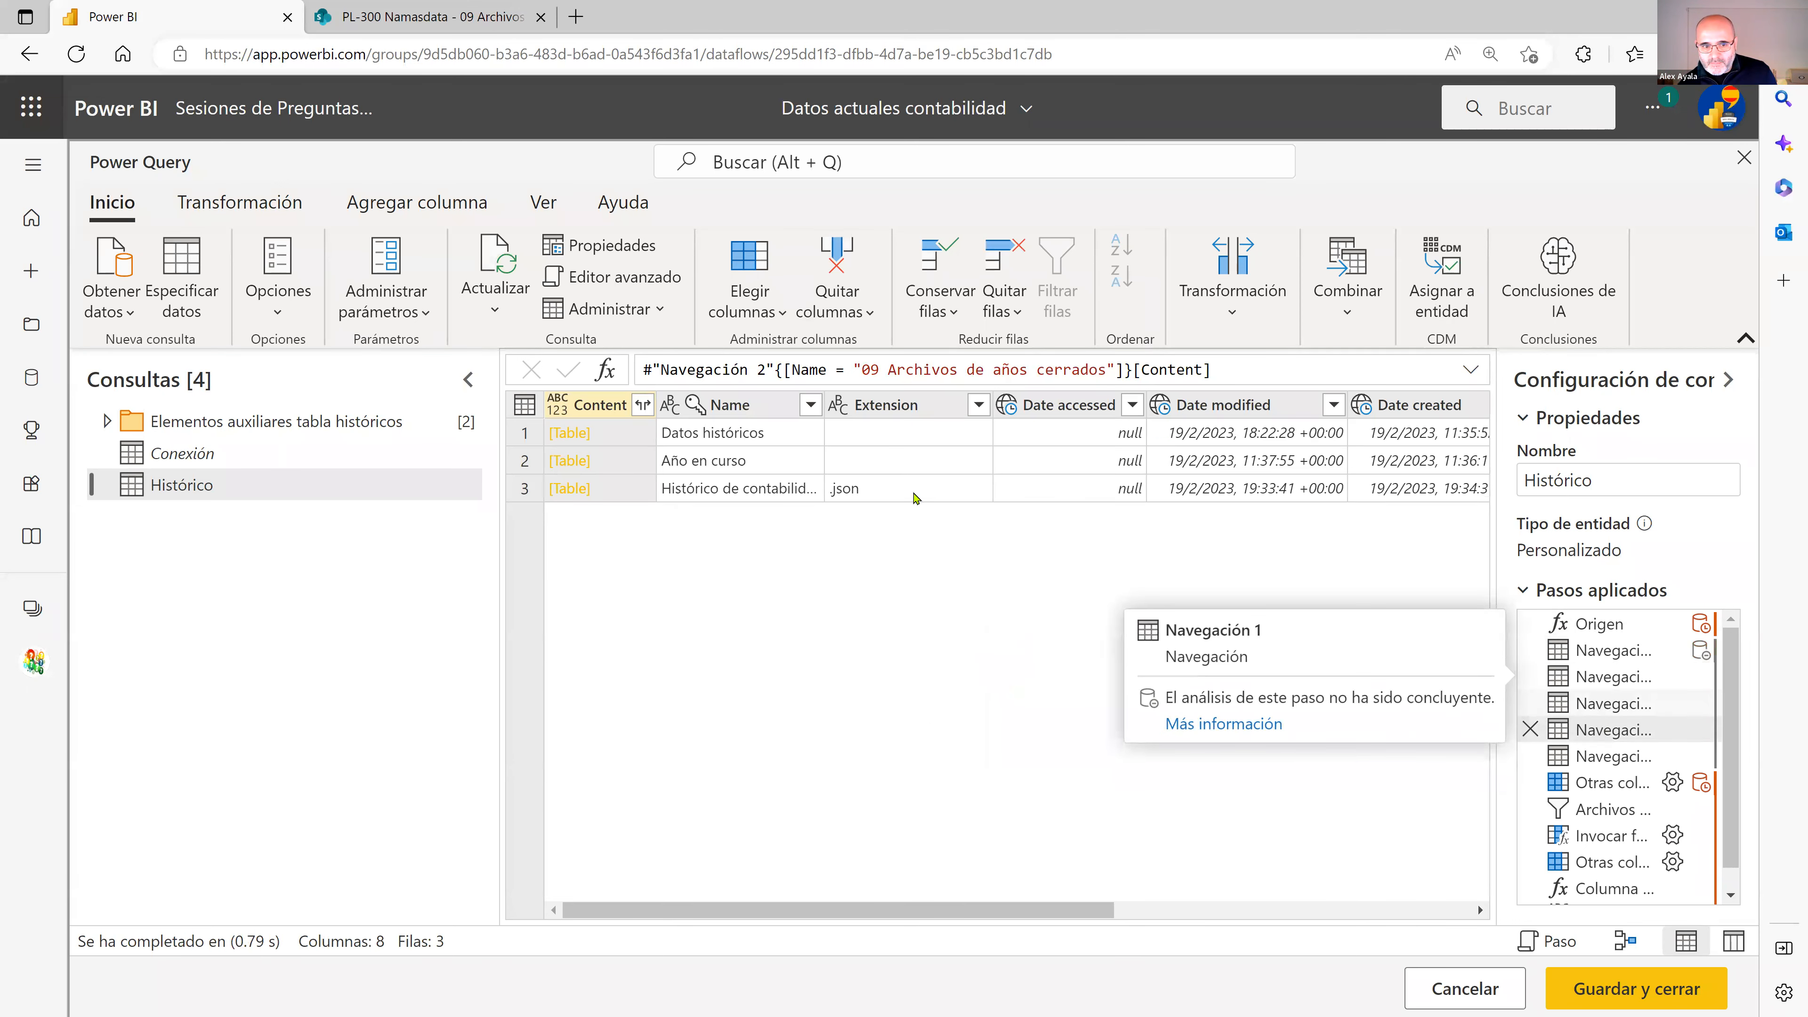
Change the folder name in the last navigation step's formula to "Año en curso", checking the name against the synced folder
left_click(1610, 756)
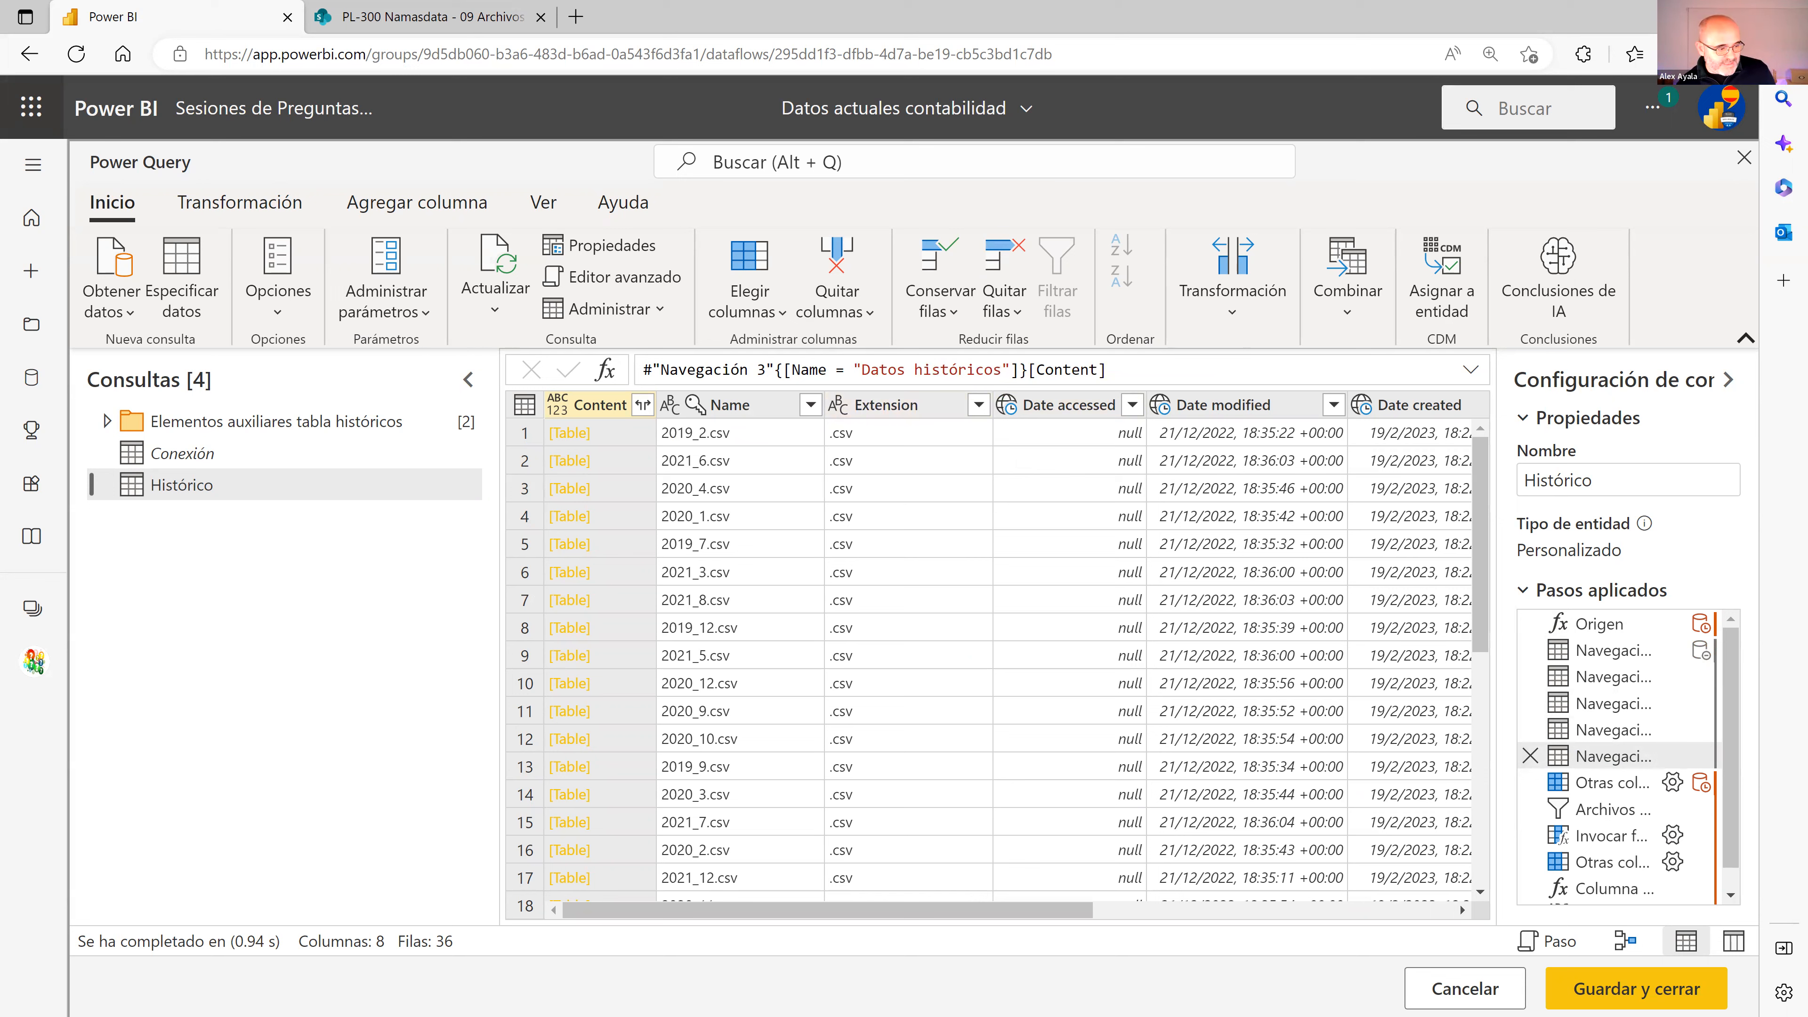
key("alt+Tab")
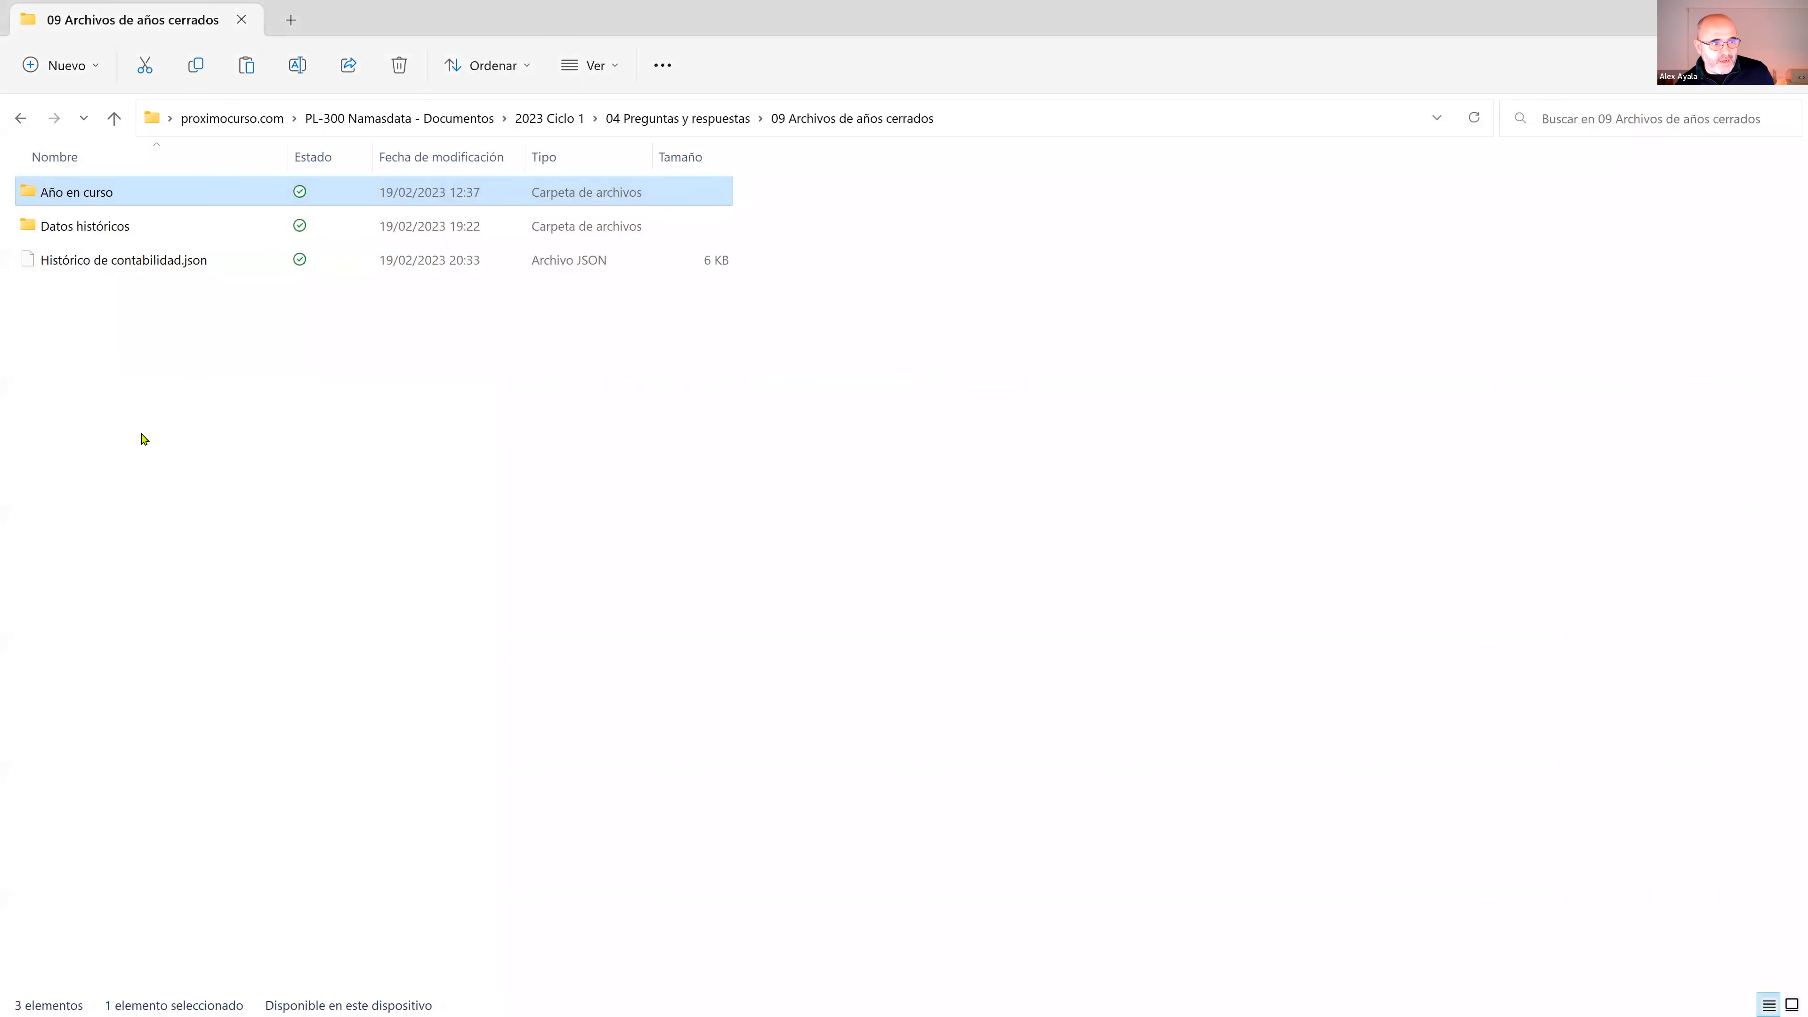
mouse_move(93, 199)
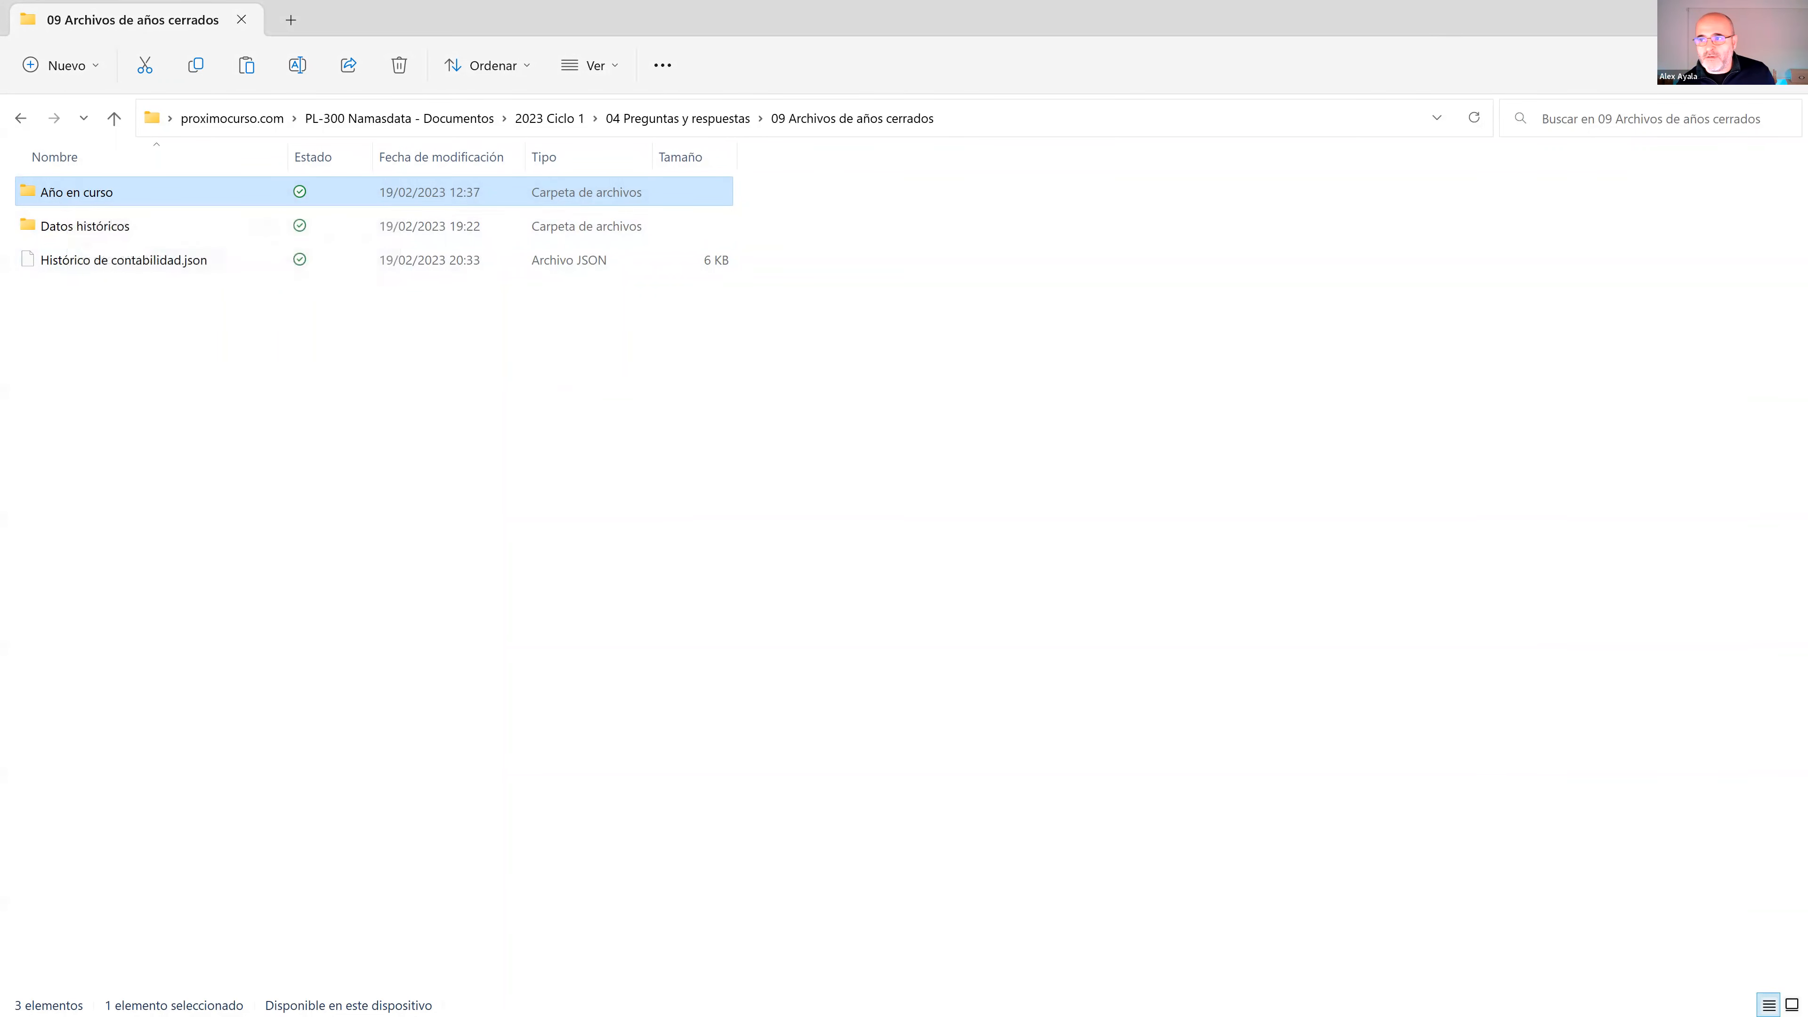
key("alt+Tab")
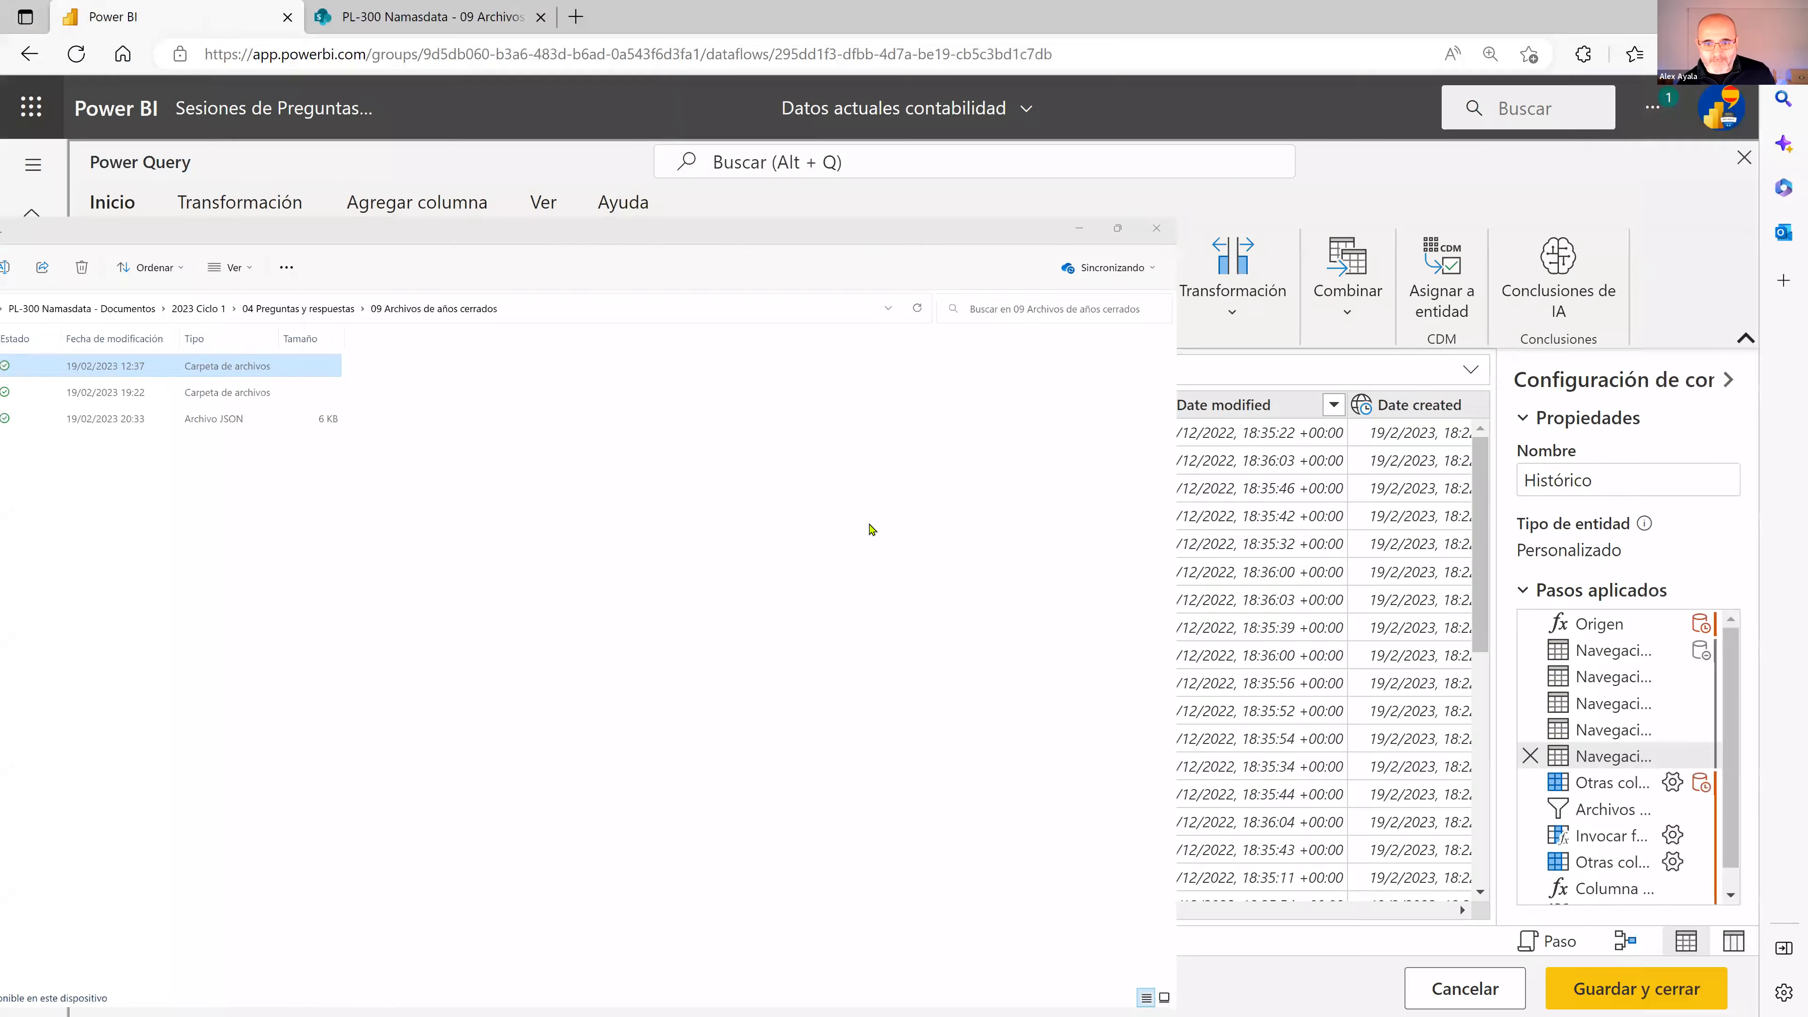
left_click_drag(1001, 370, 865, 369)
type("Año e")
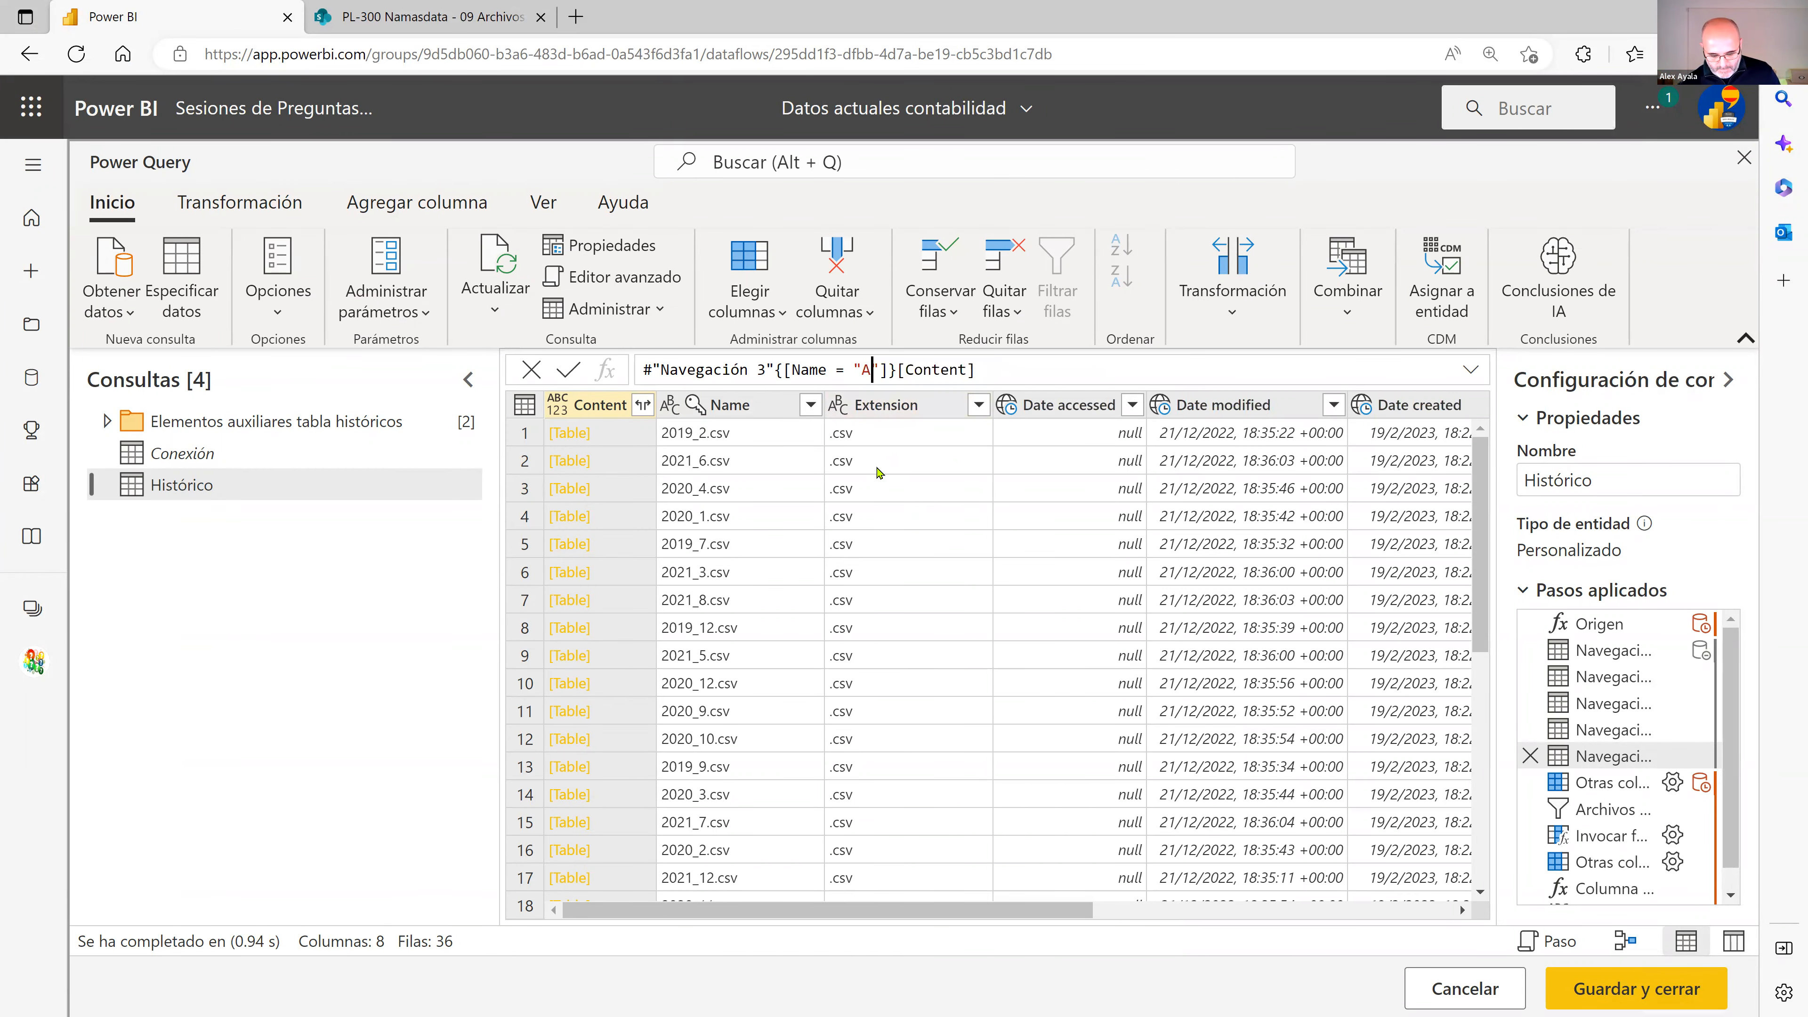
type("n curso")
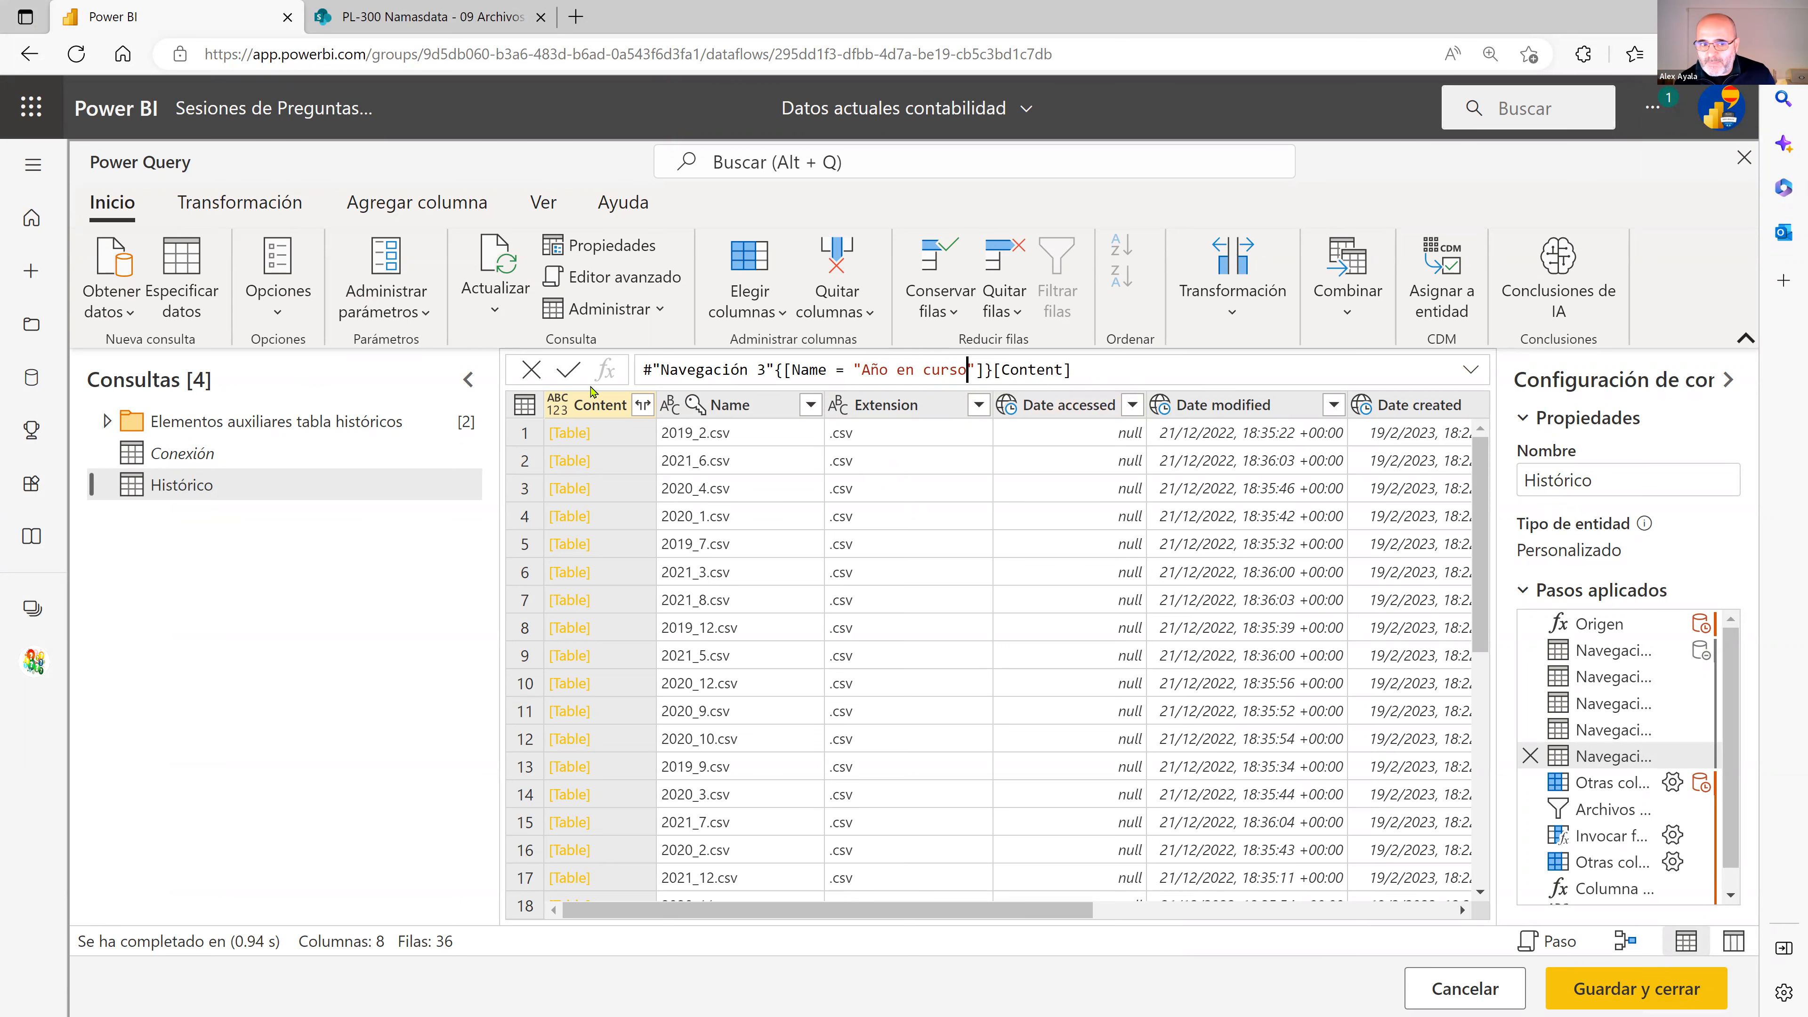
left_click(567, 369)
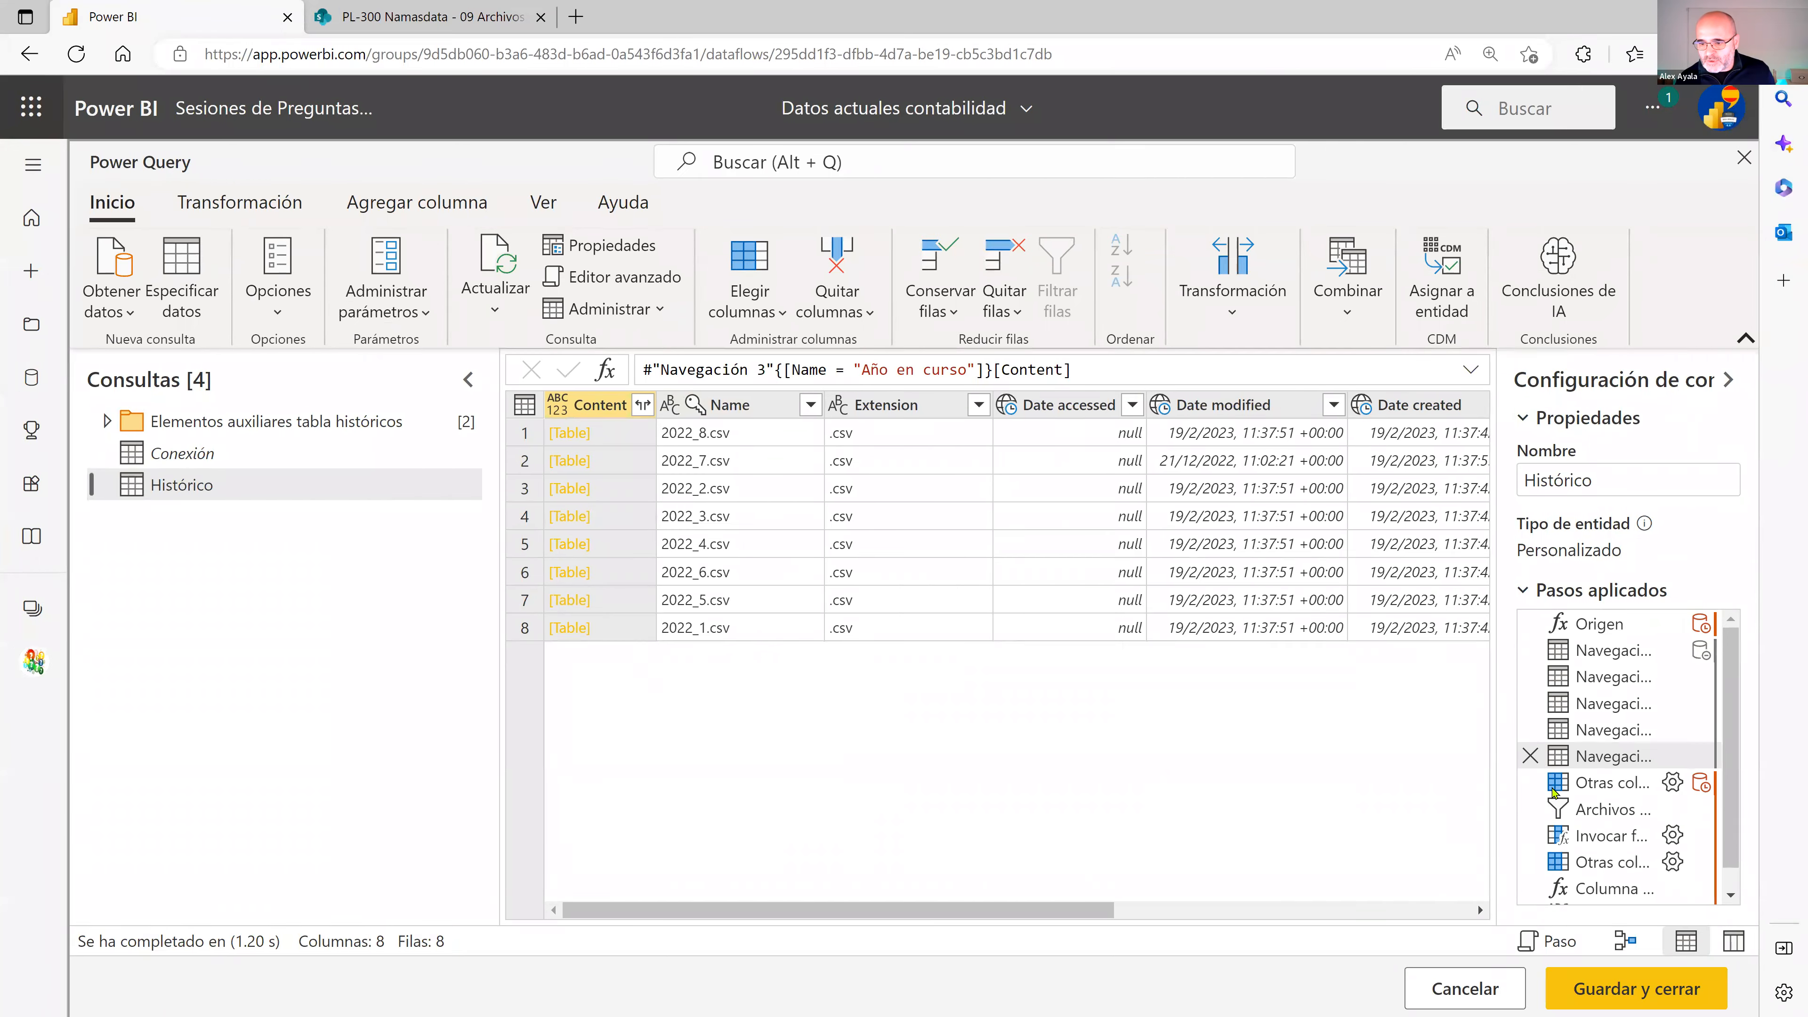
Check the remaining applied steps of the query, from the removed columns through the expanded table column to Tipo cambiado
left_click(1559, 785)
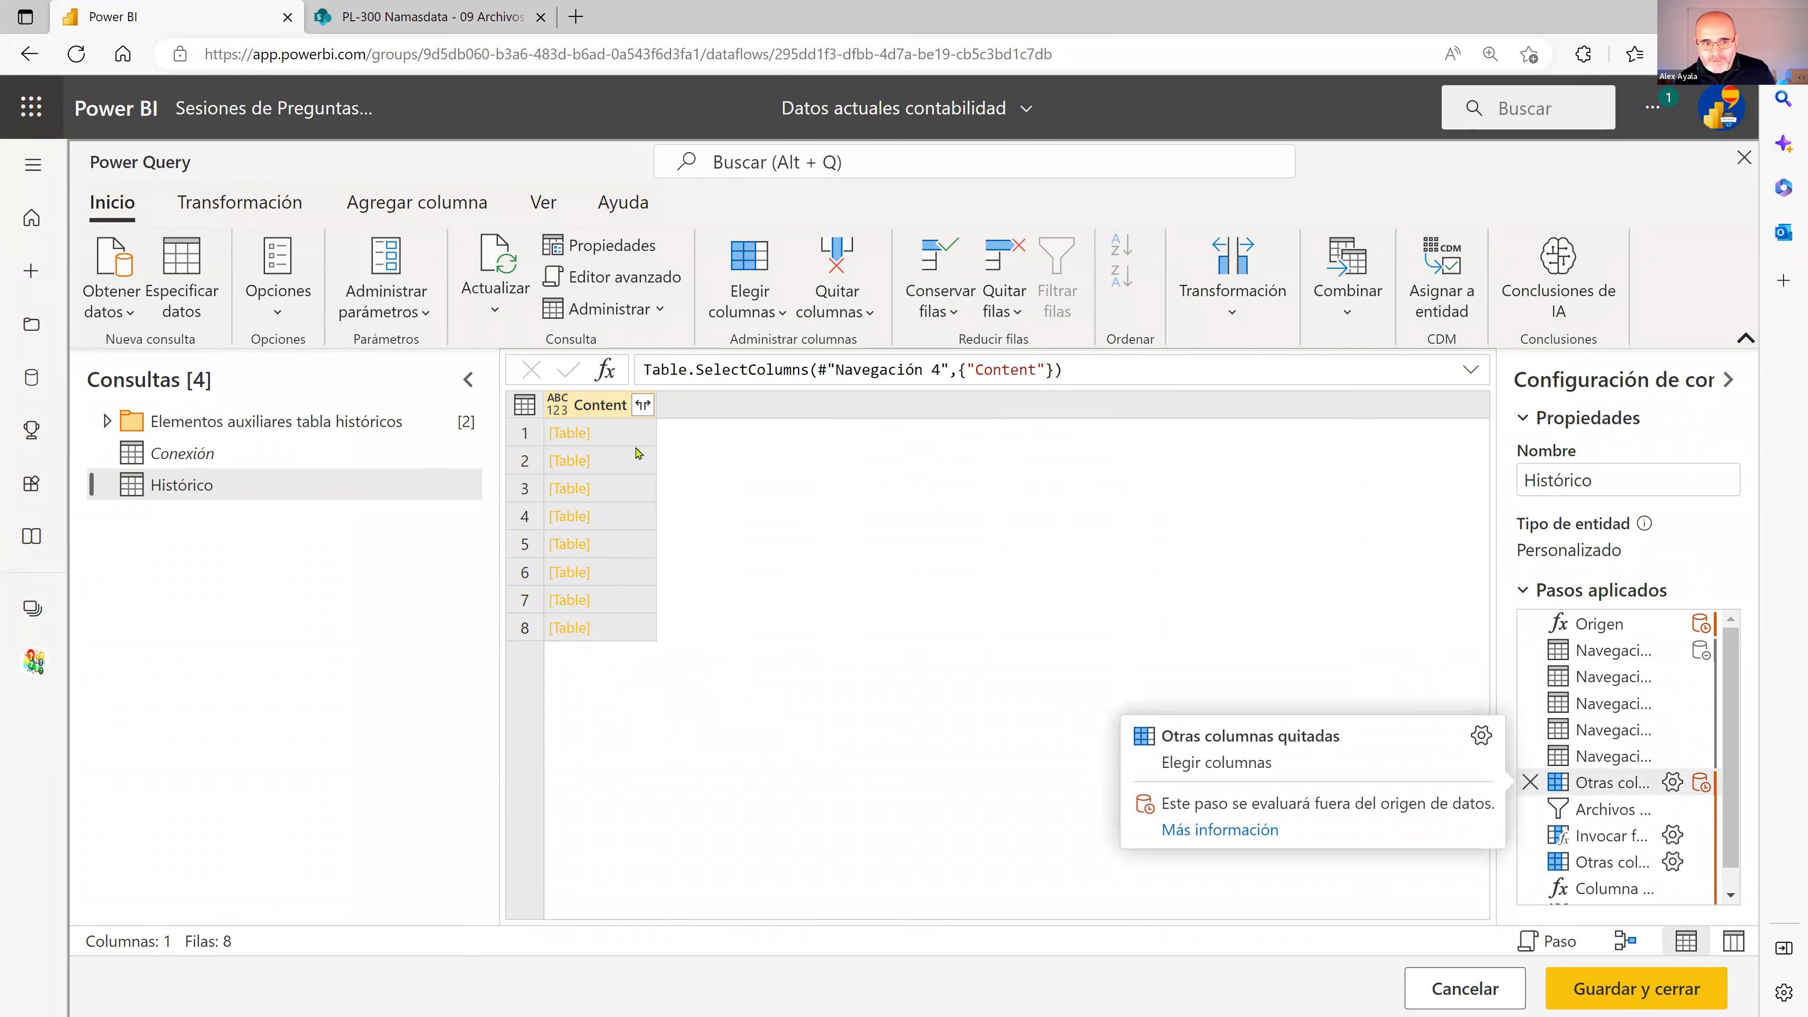
key("Down")
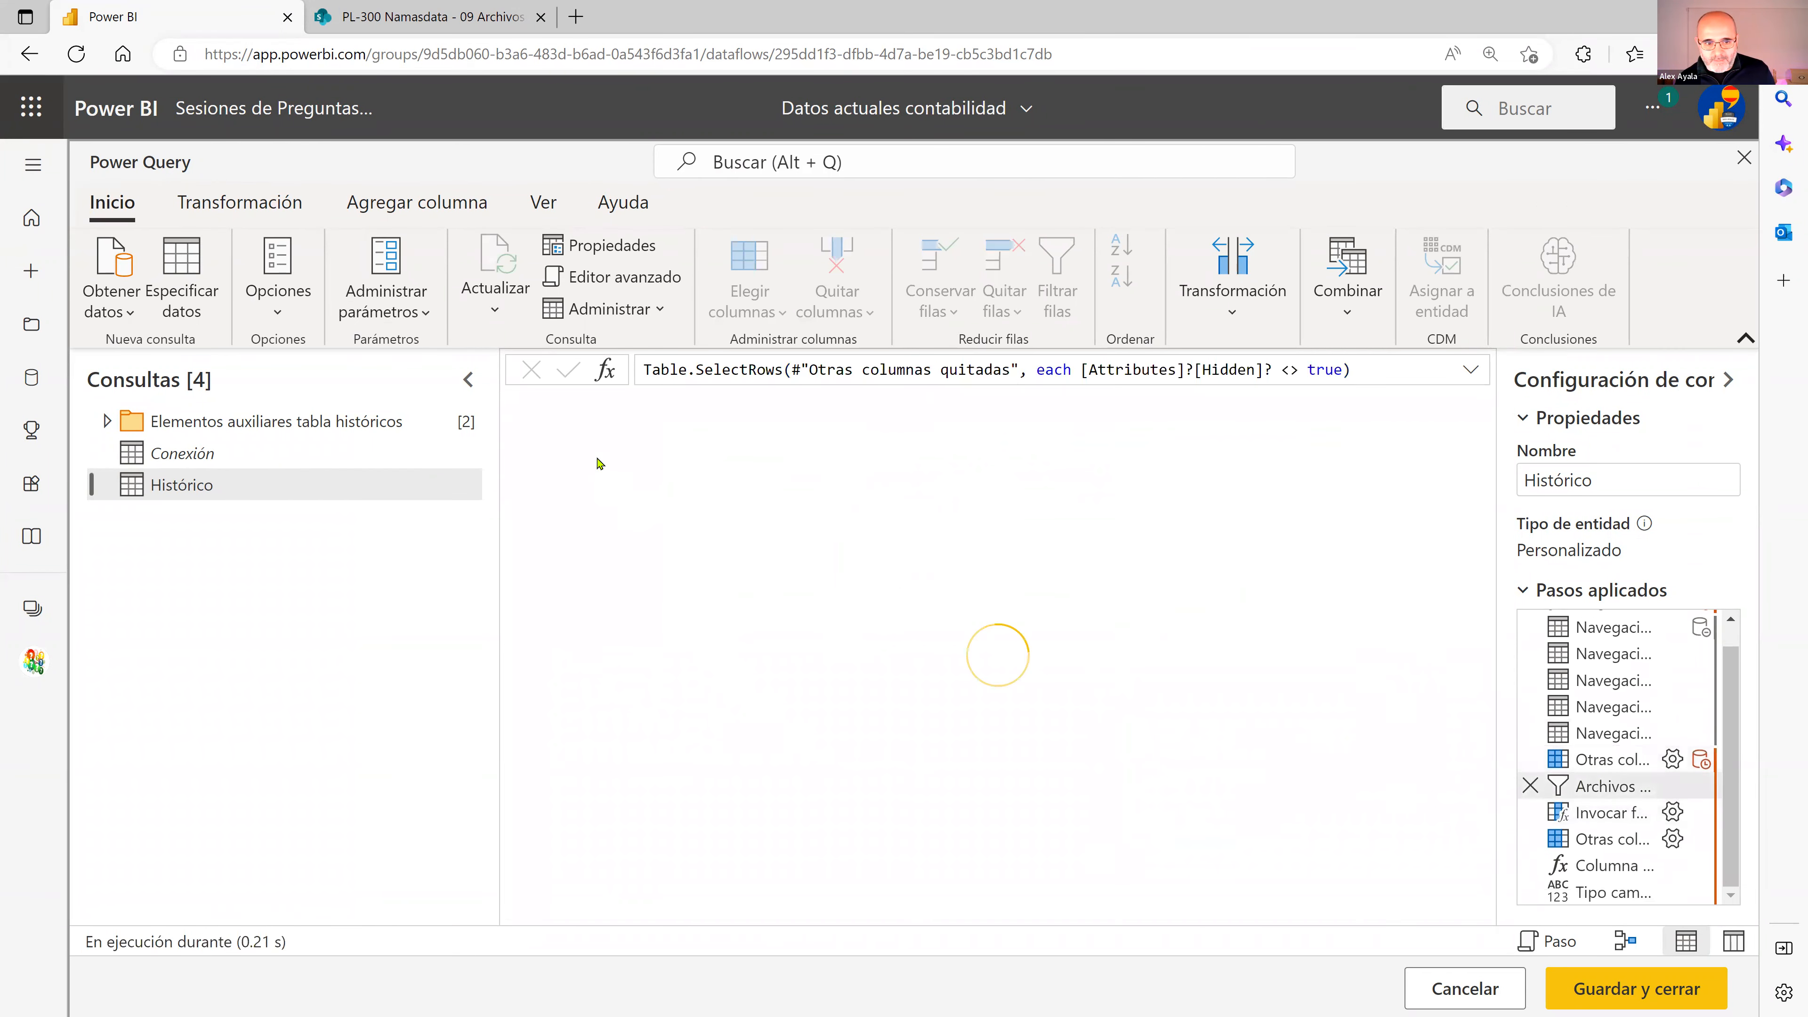
left_click(1612, 812)
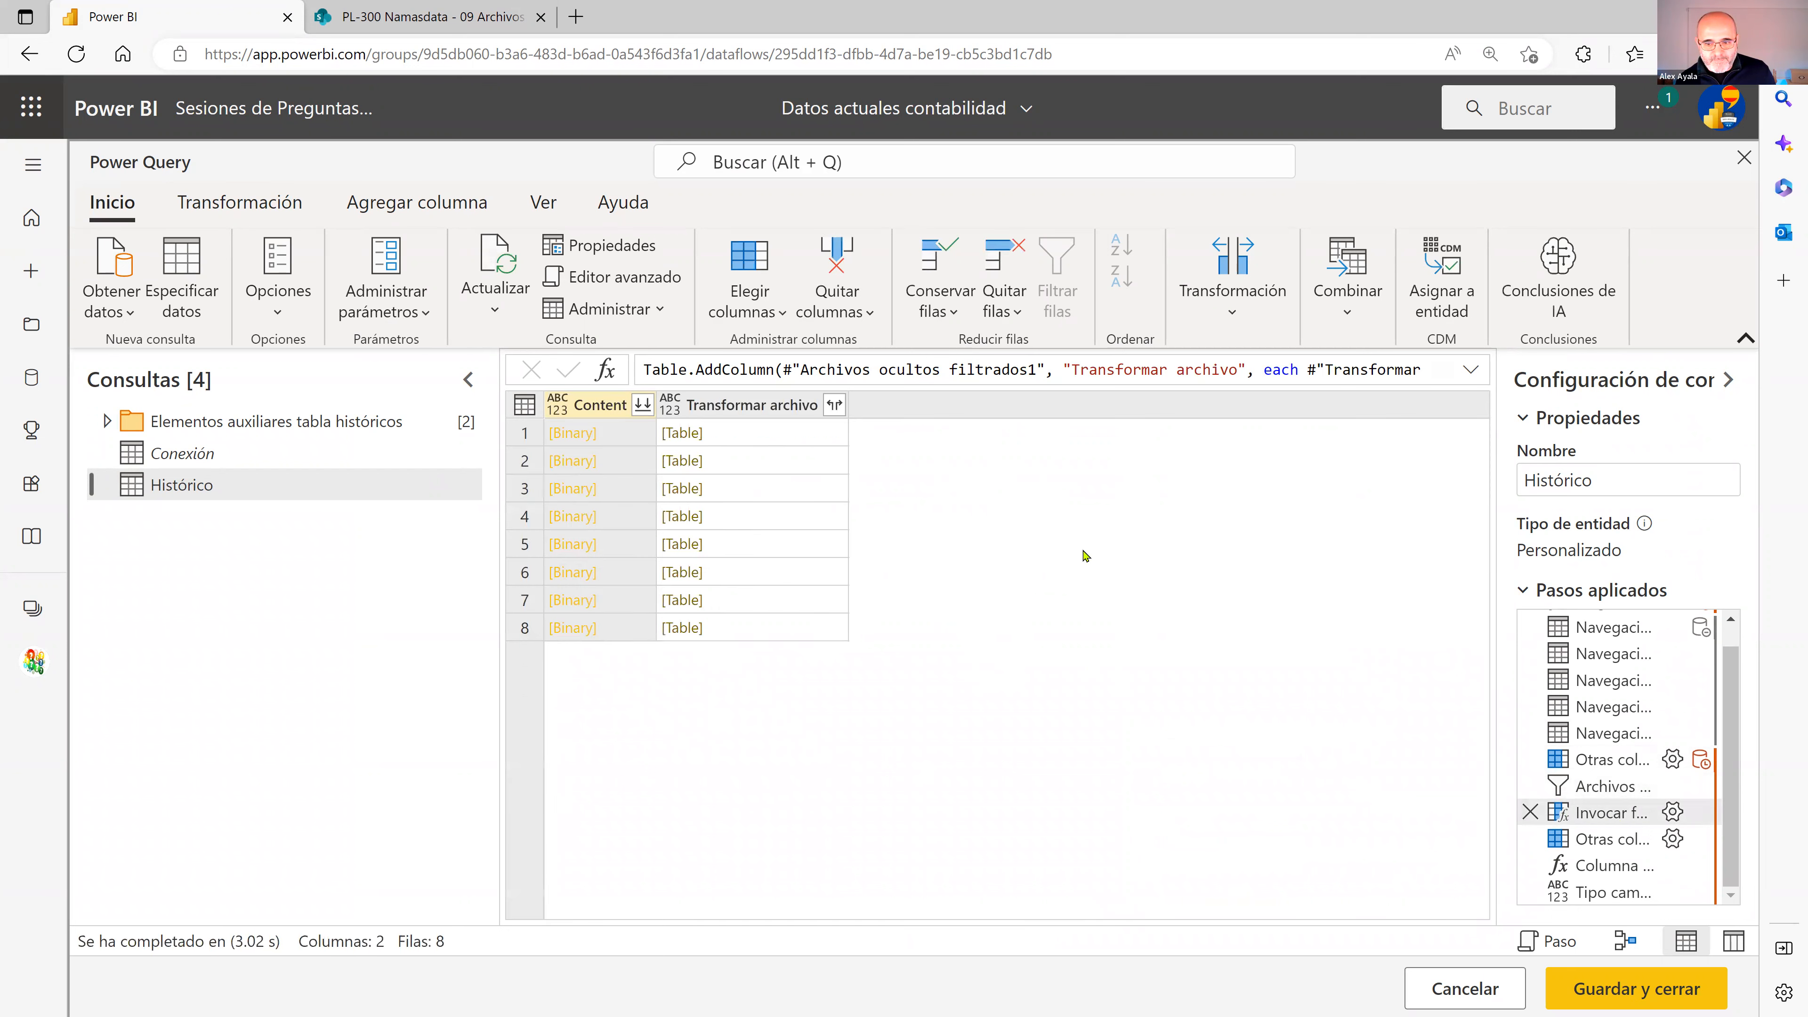
left_click(1607, 866)
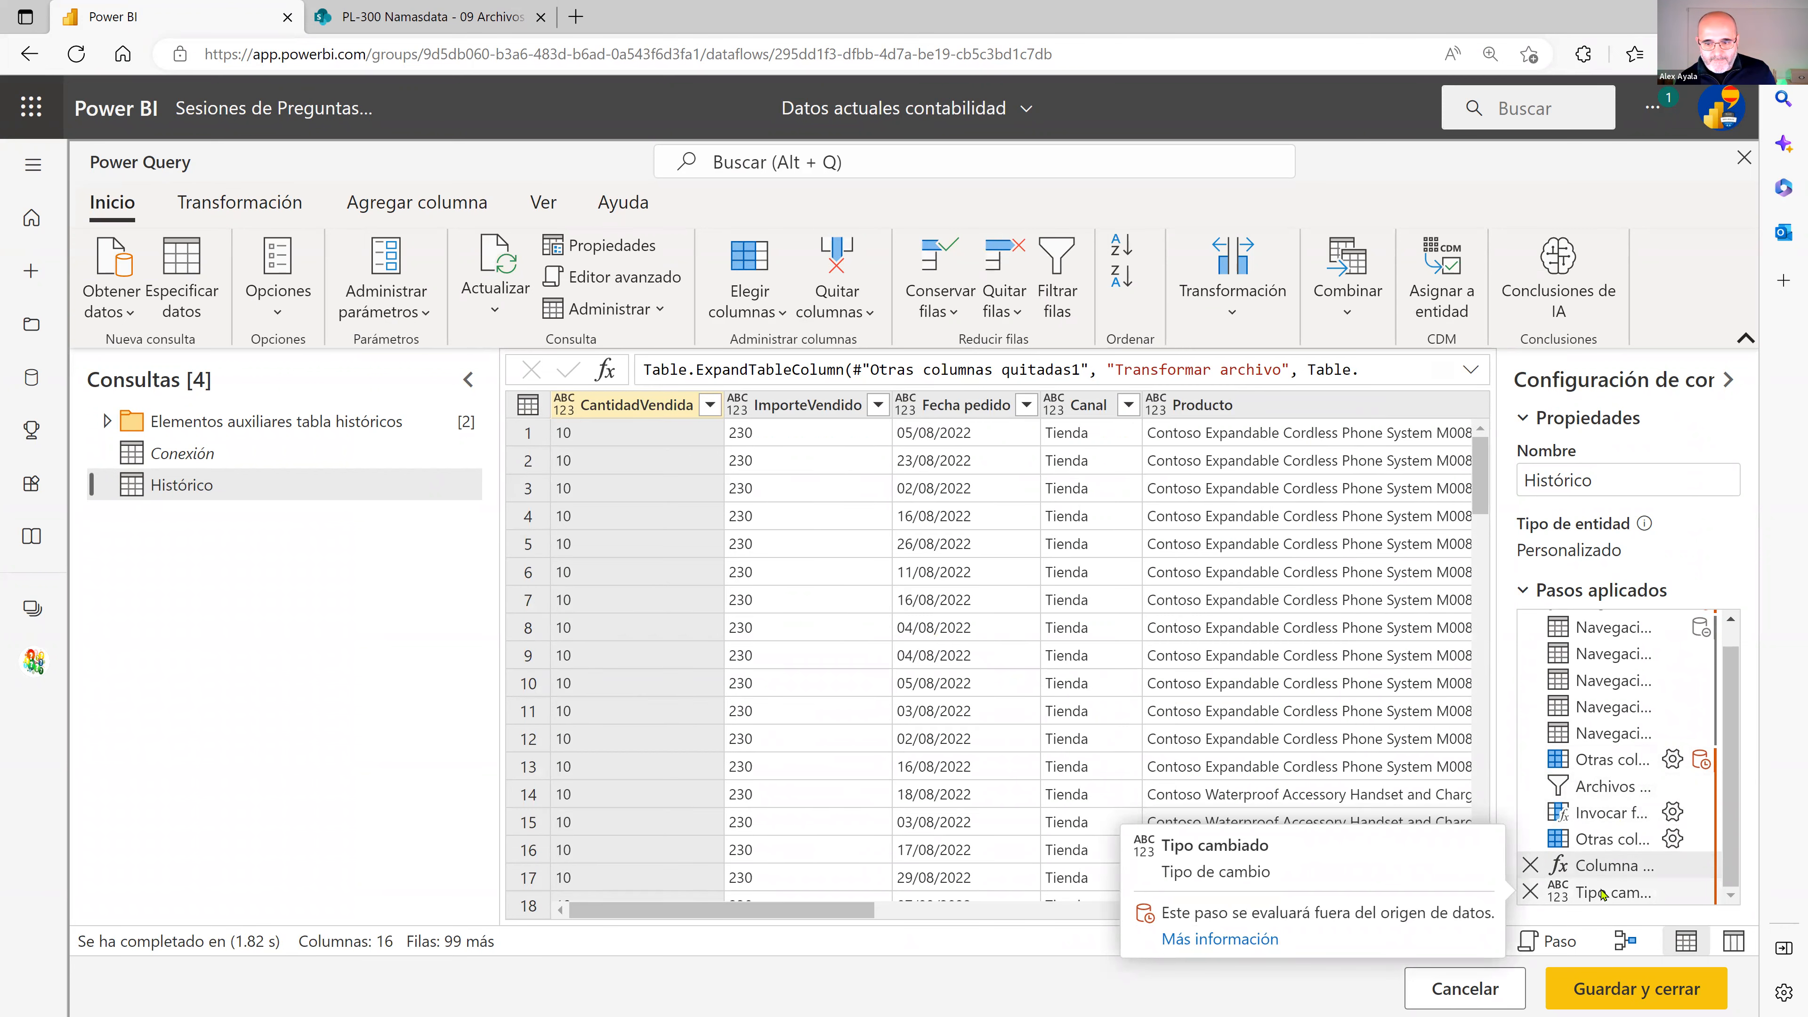
left_click(1602, 895)
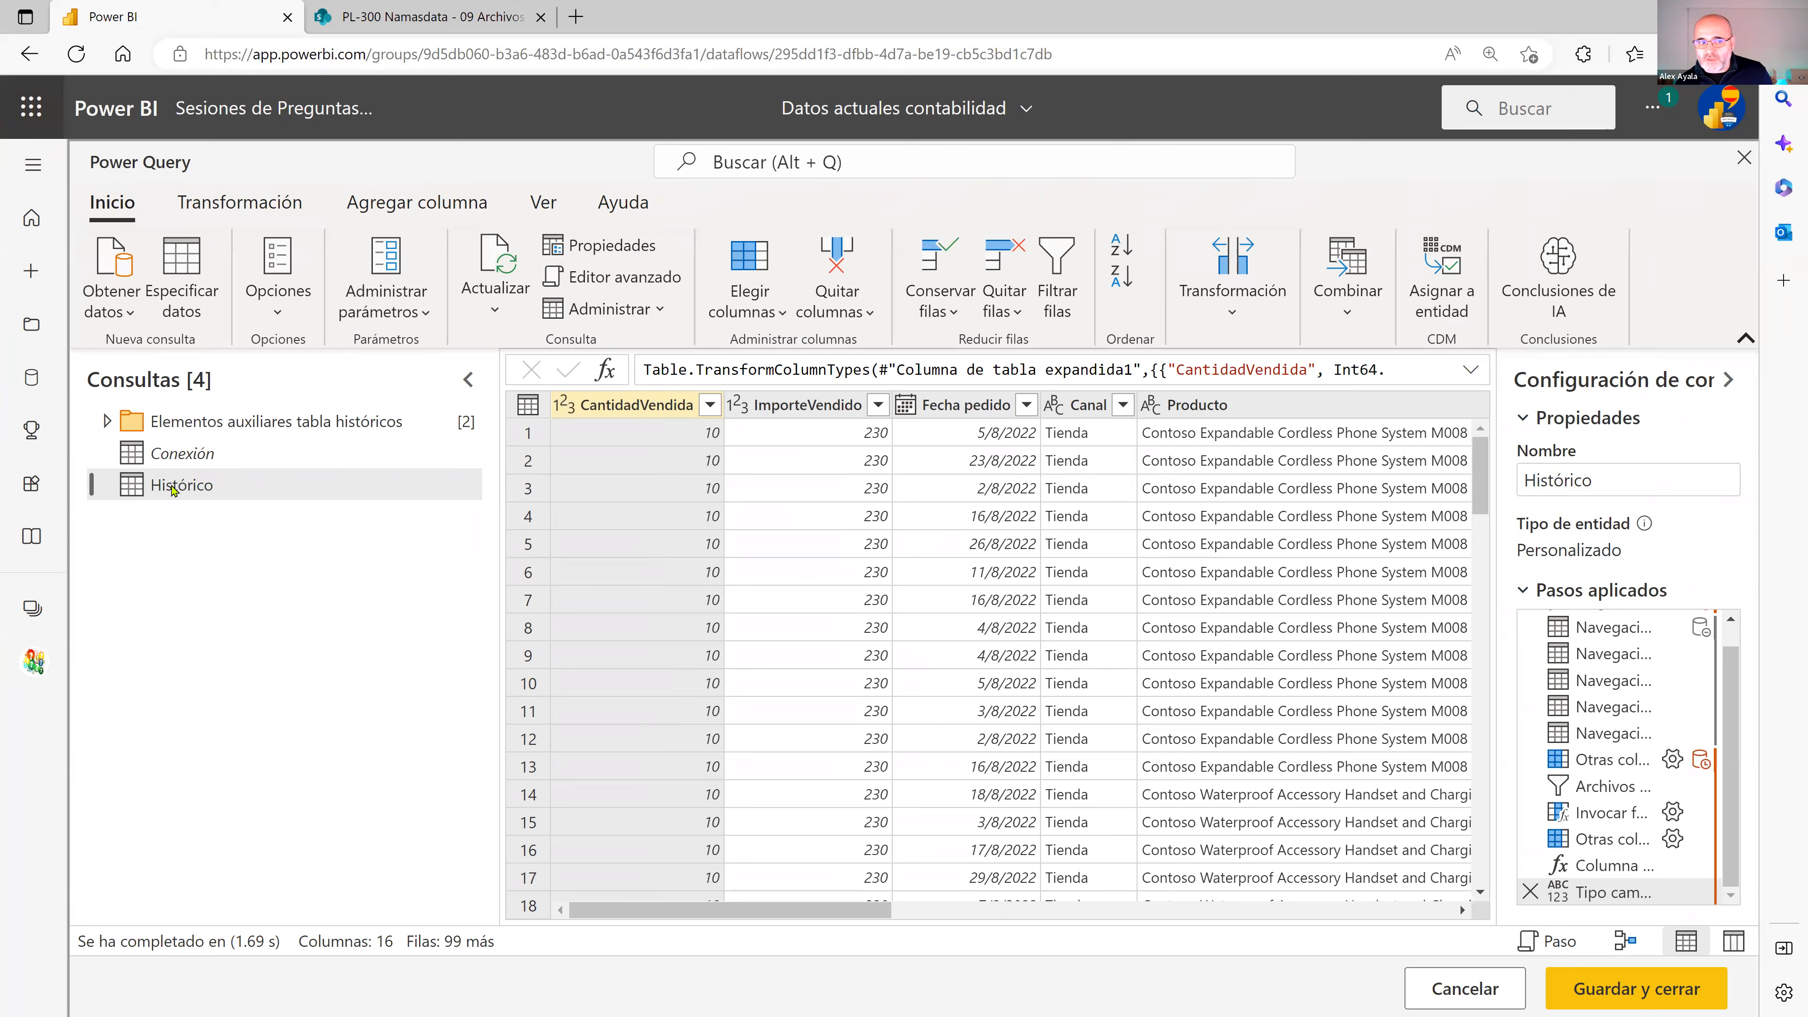
Rename the Histórico query as Actual, then save and close the dataflow and return to the workspace list
double_click(173, 486)
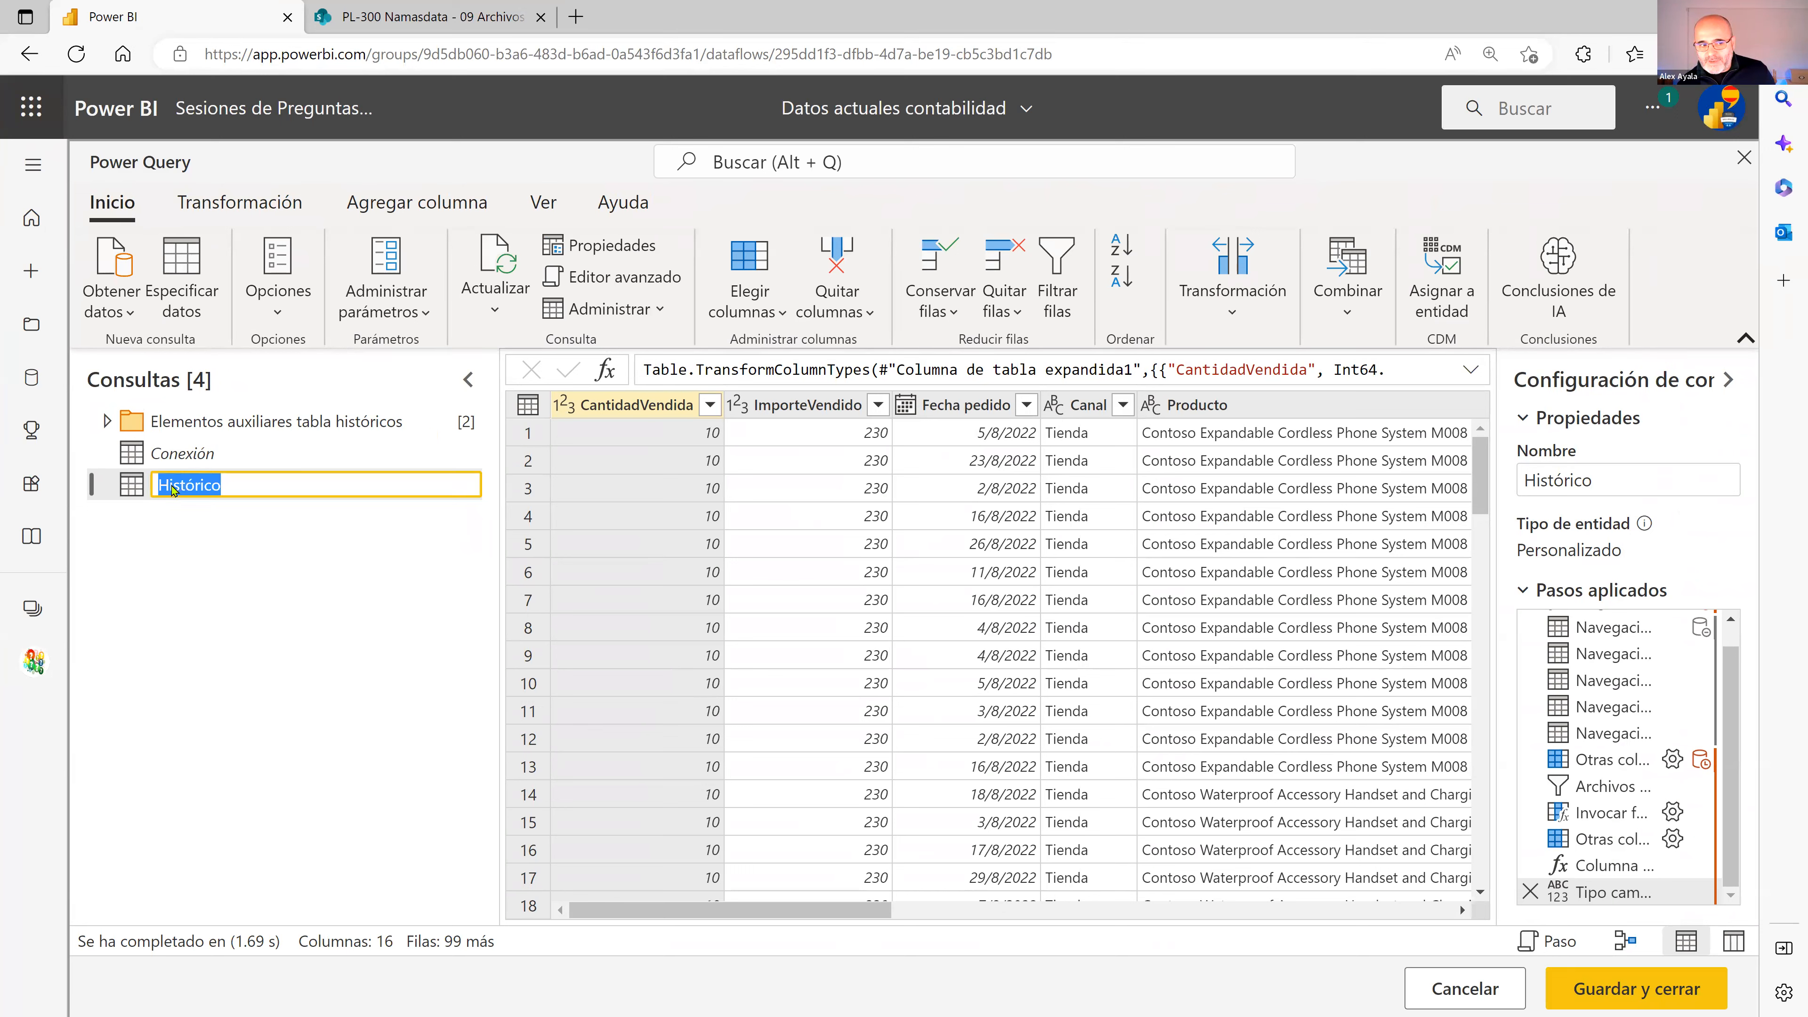
type("Actual")
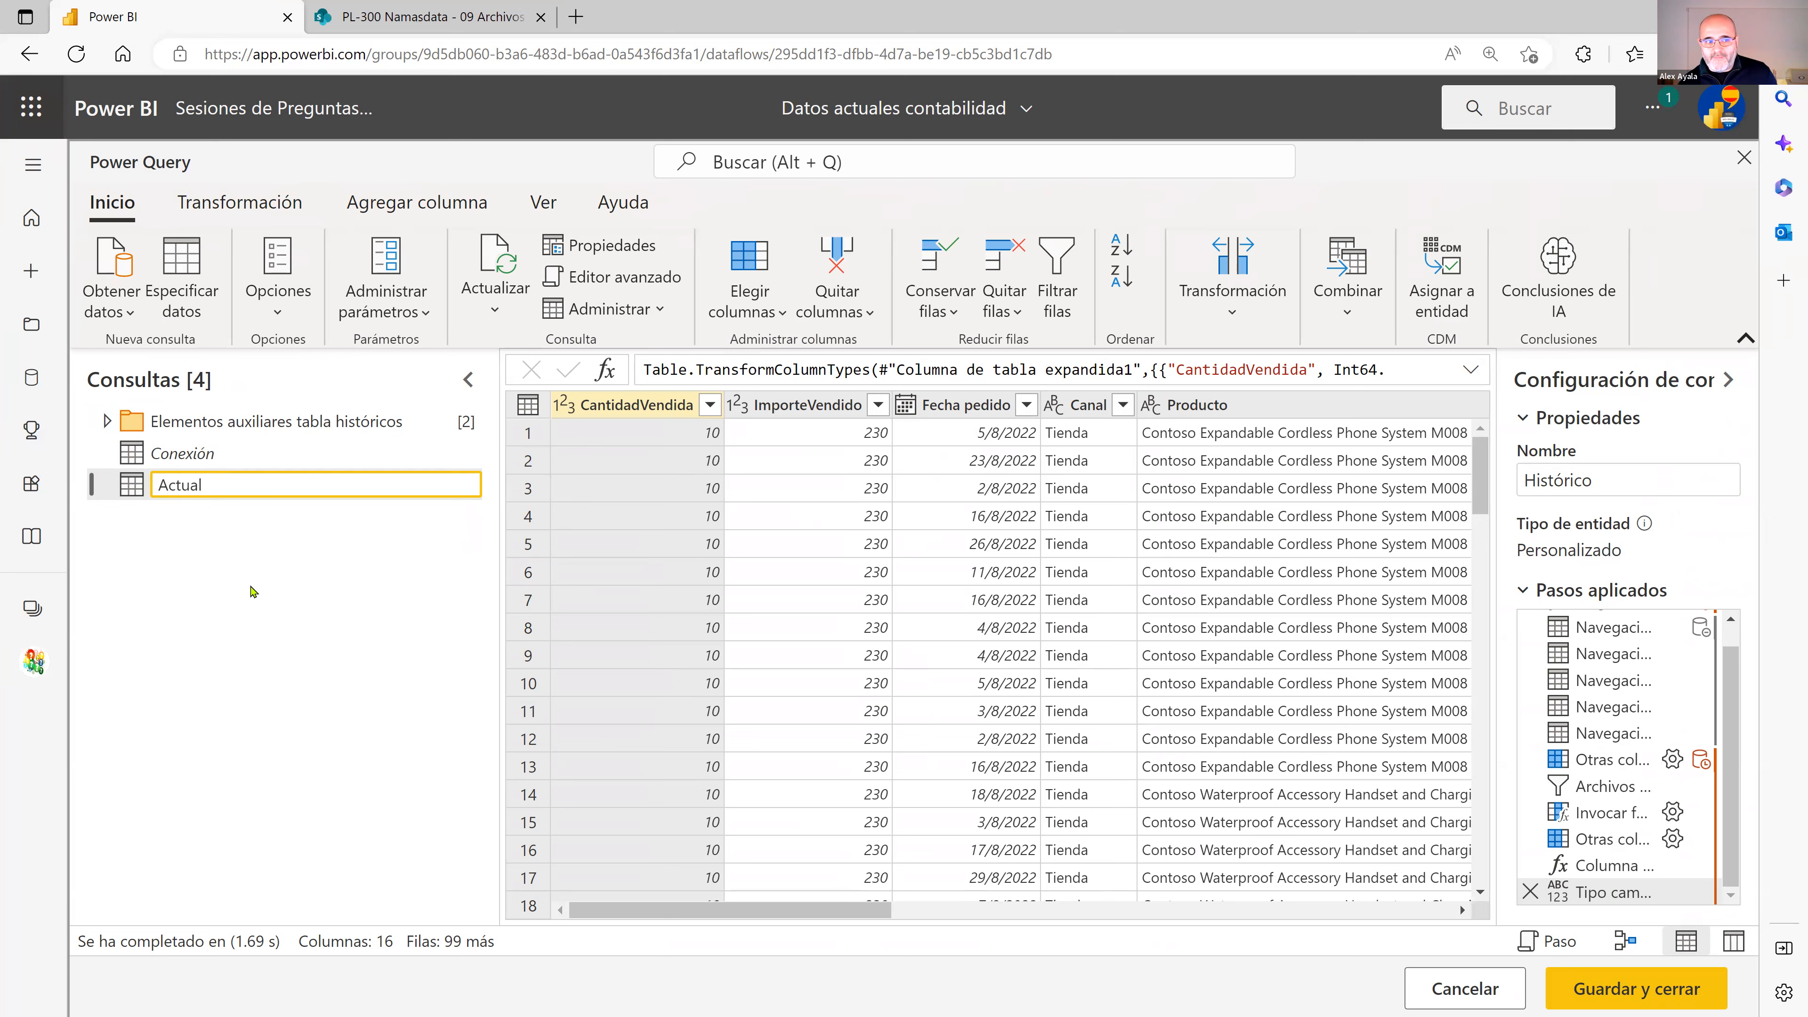
key("Return")
left_click(1628, 992)
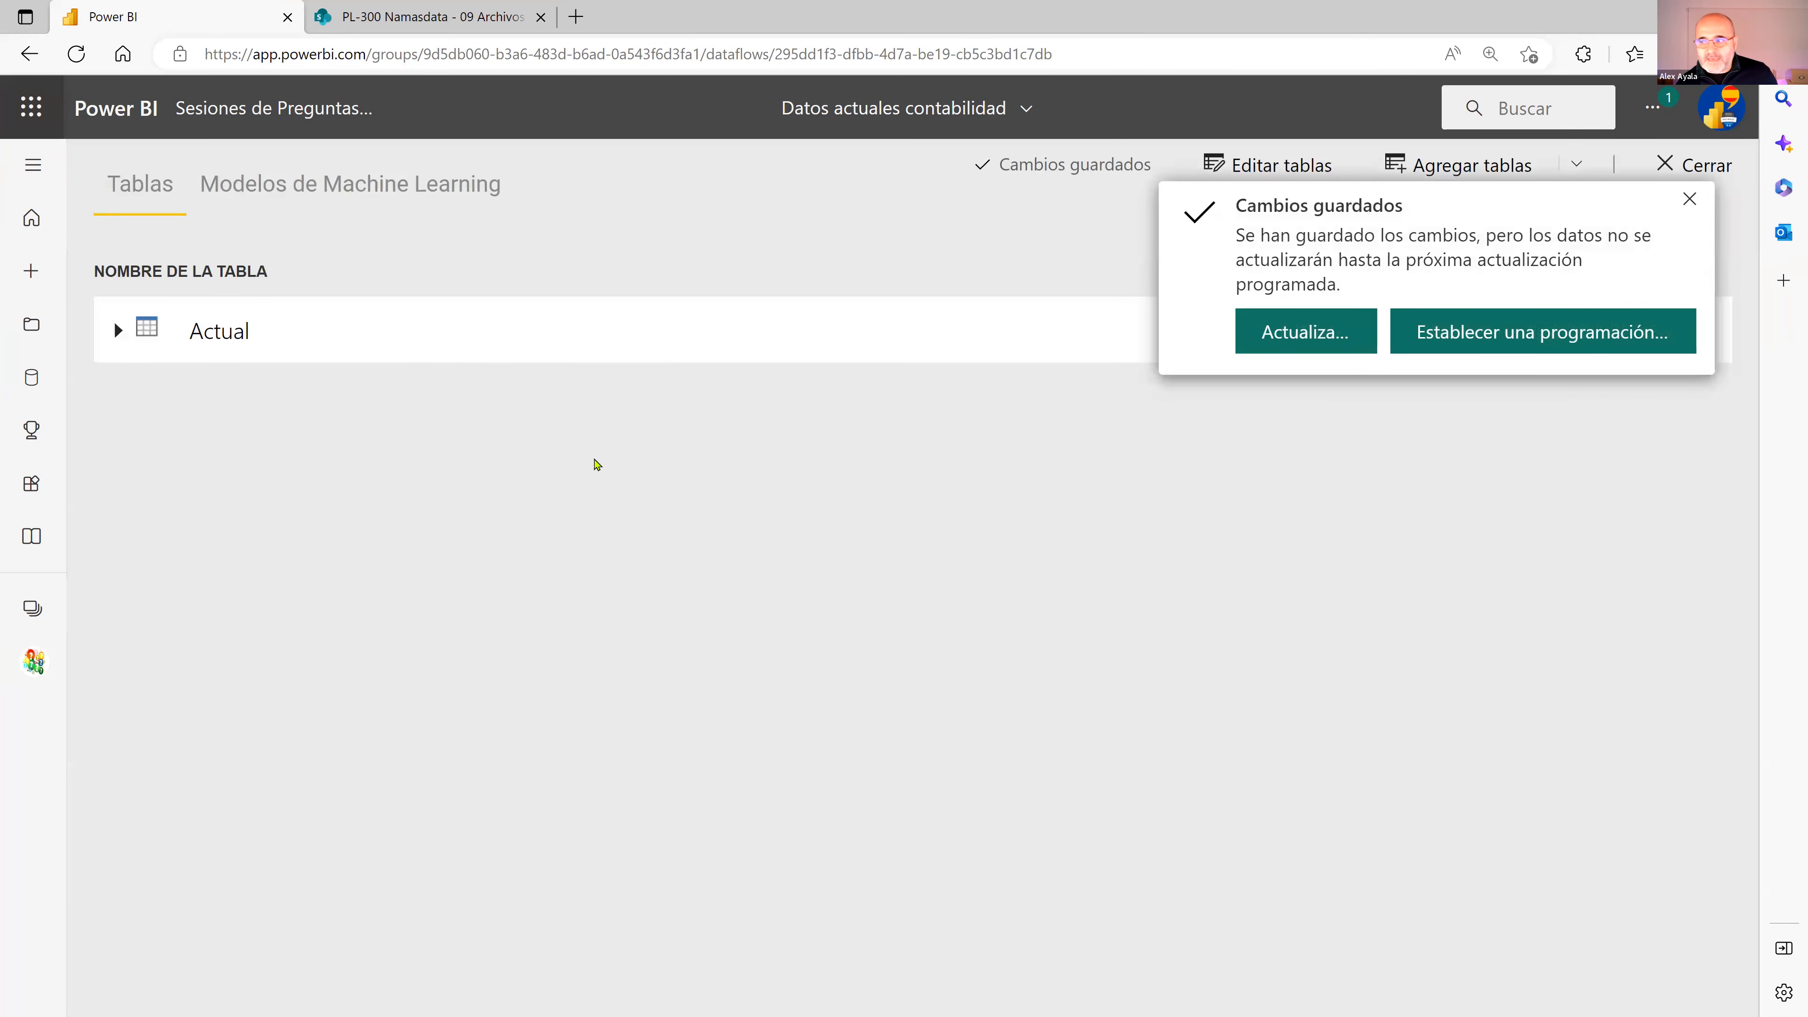
left_click(285, 108)
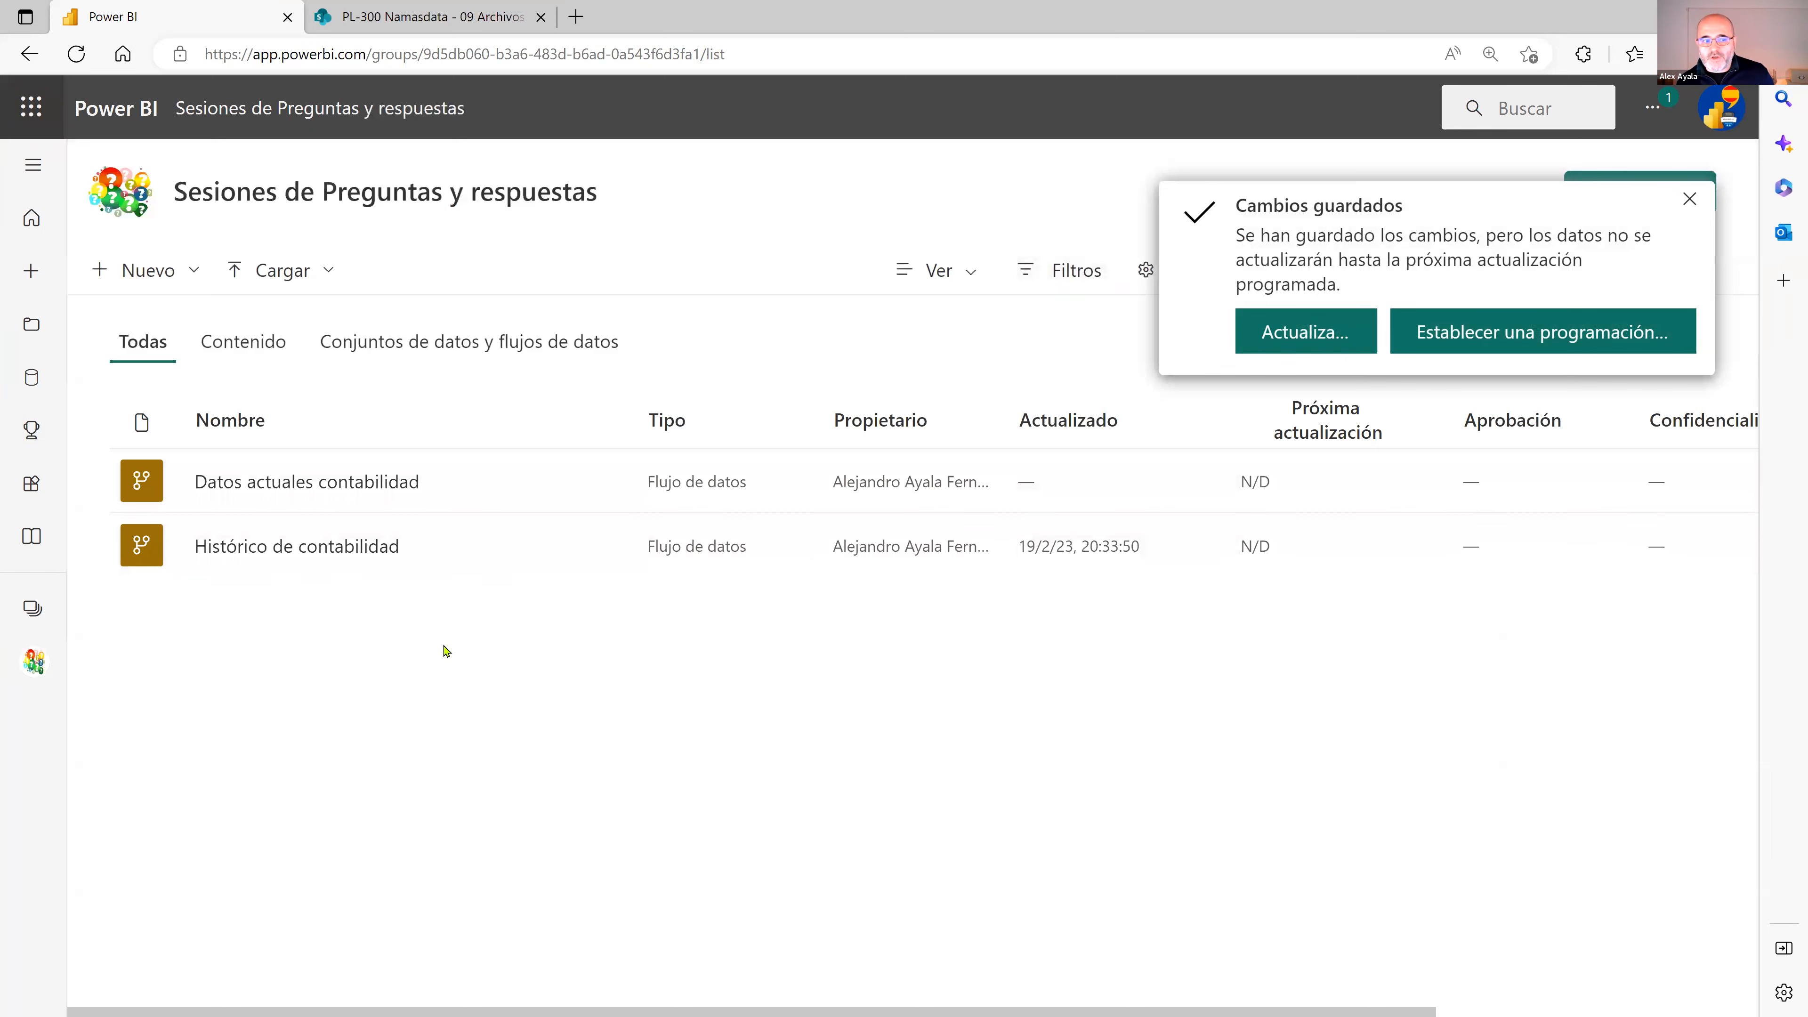
Dismiss the saved-changes notification over the workspace list
left_click(1684, 203)
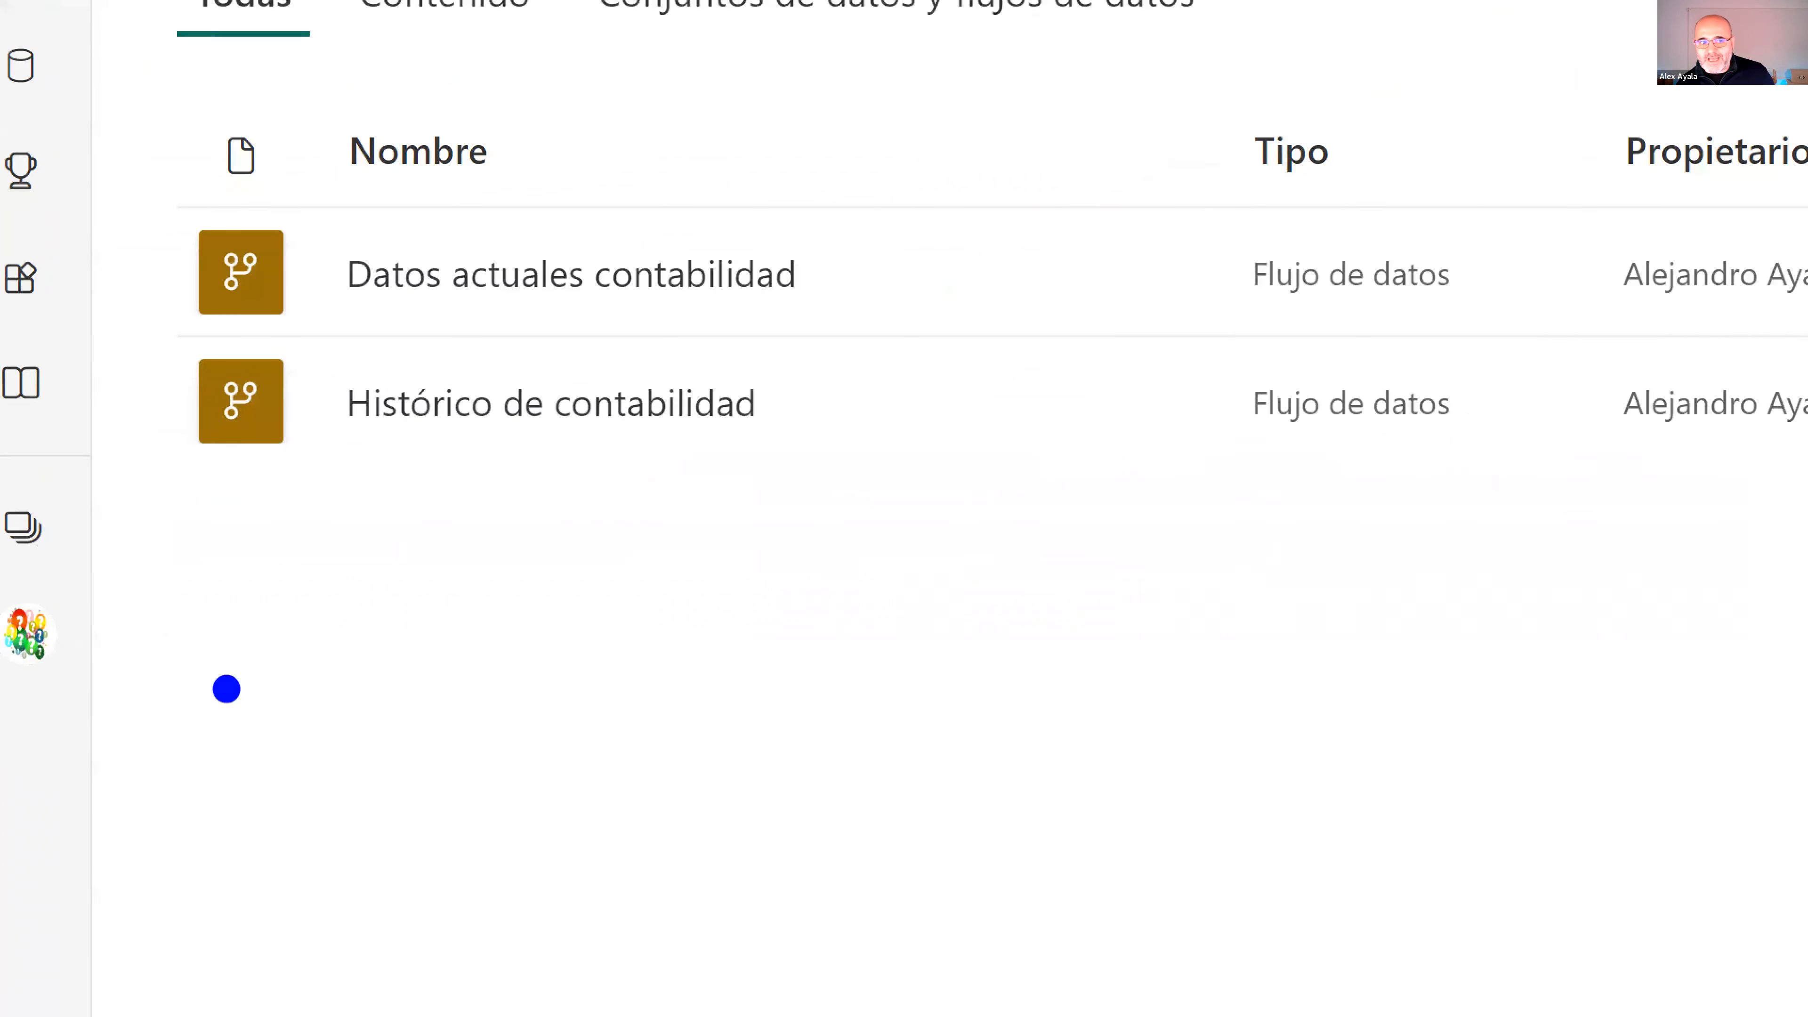
left_click(162, 261)
left_click(162, 408)
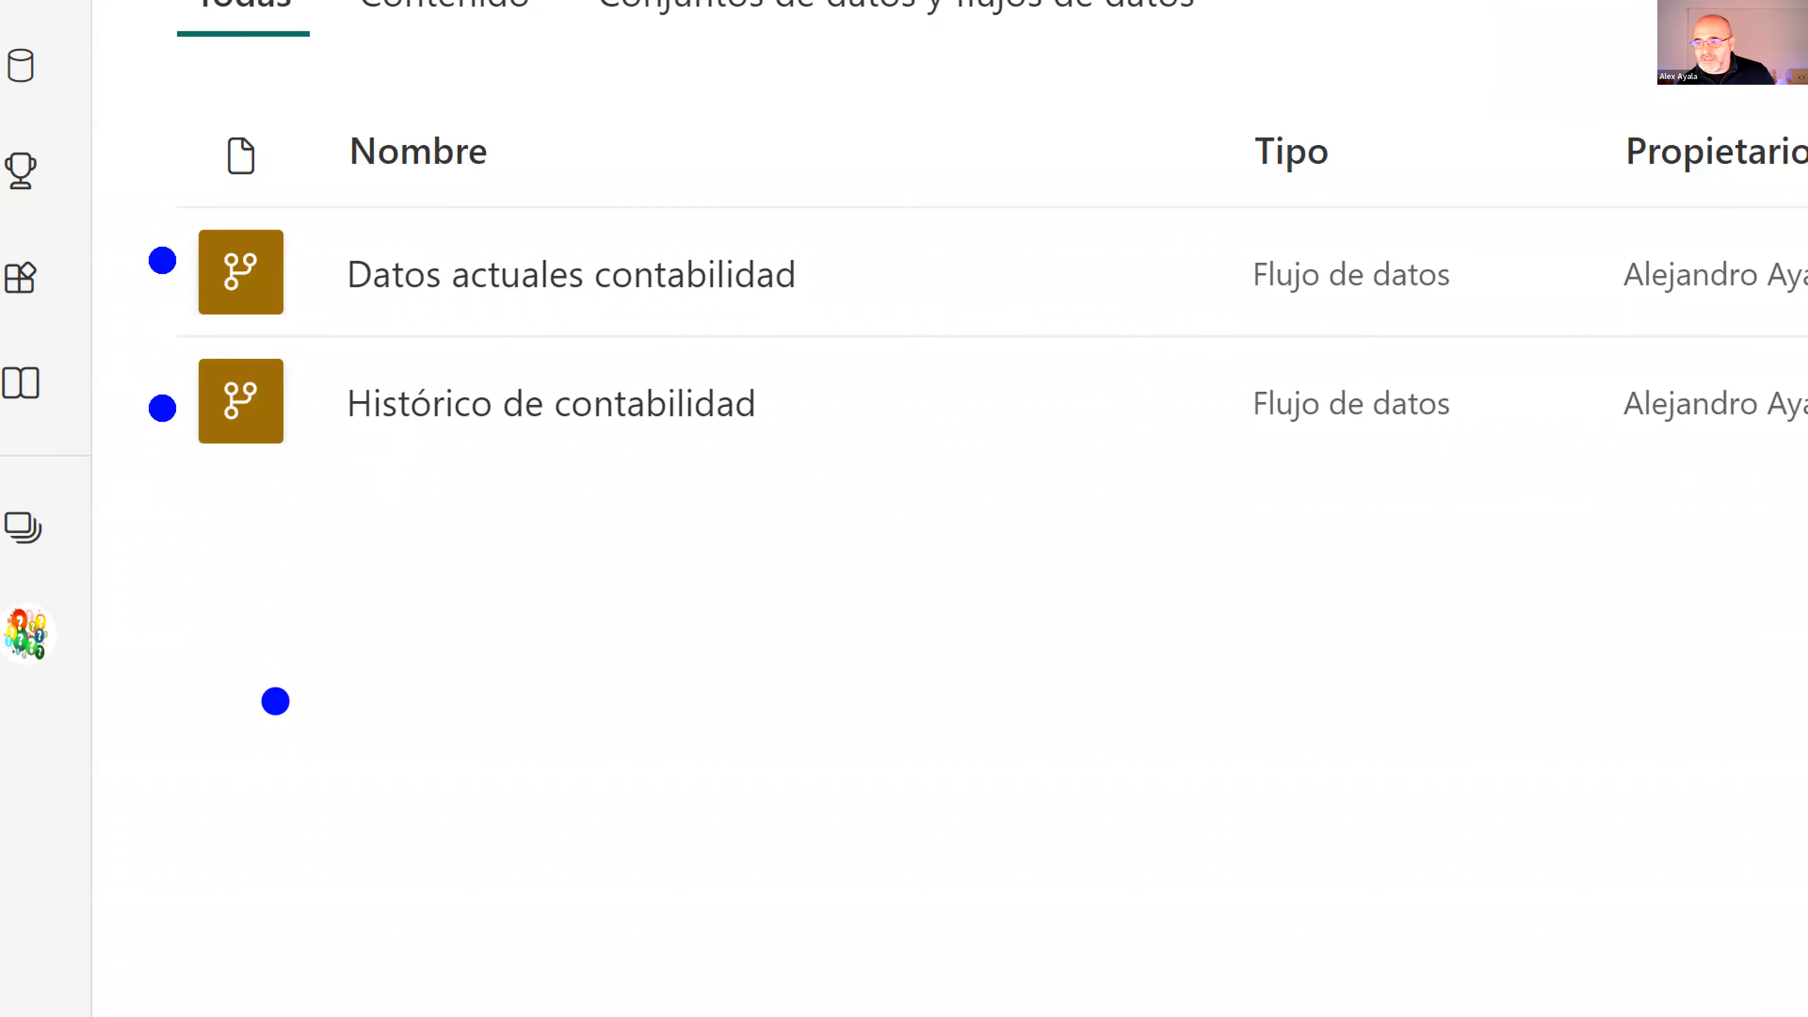
key("Escape")
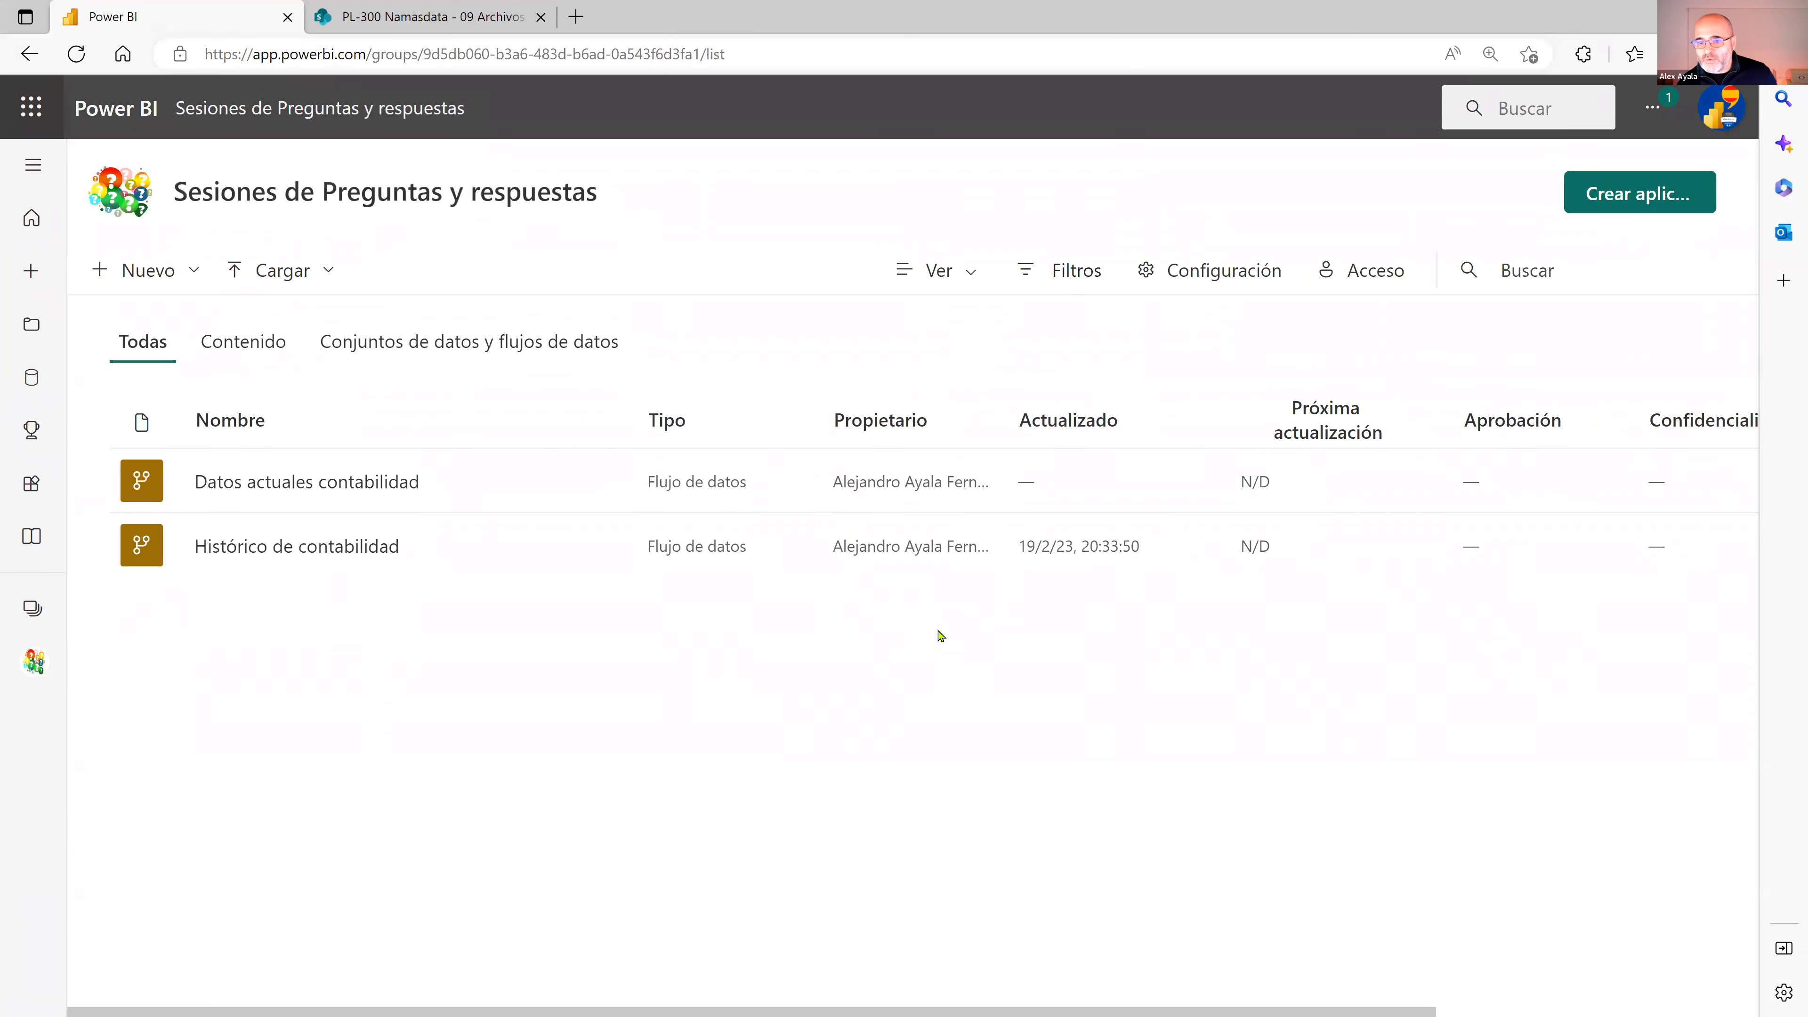
mouse_move(1021, 567)
left_mouse_down()
mouse_move(1182, 567)
mouse_move(1092, 508)
mouse_move(977, 549)
mouse_move(1043, 584)
left_mouse_up()
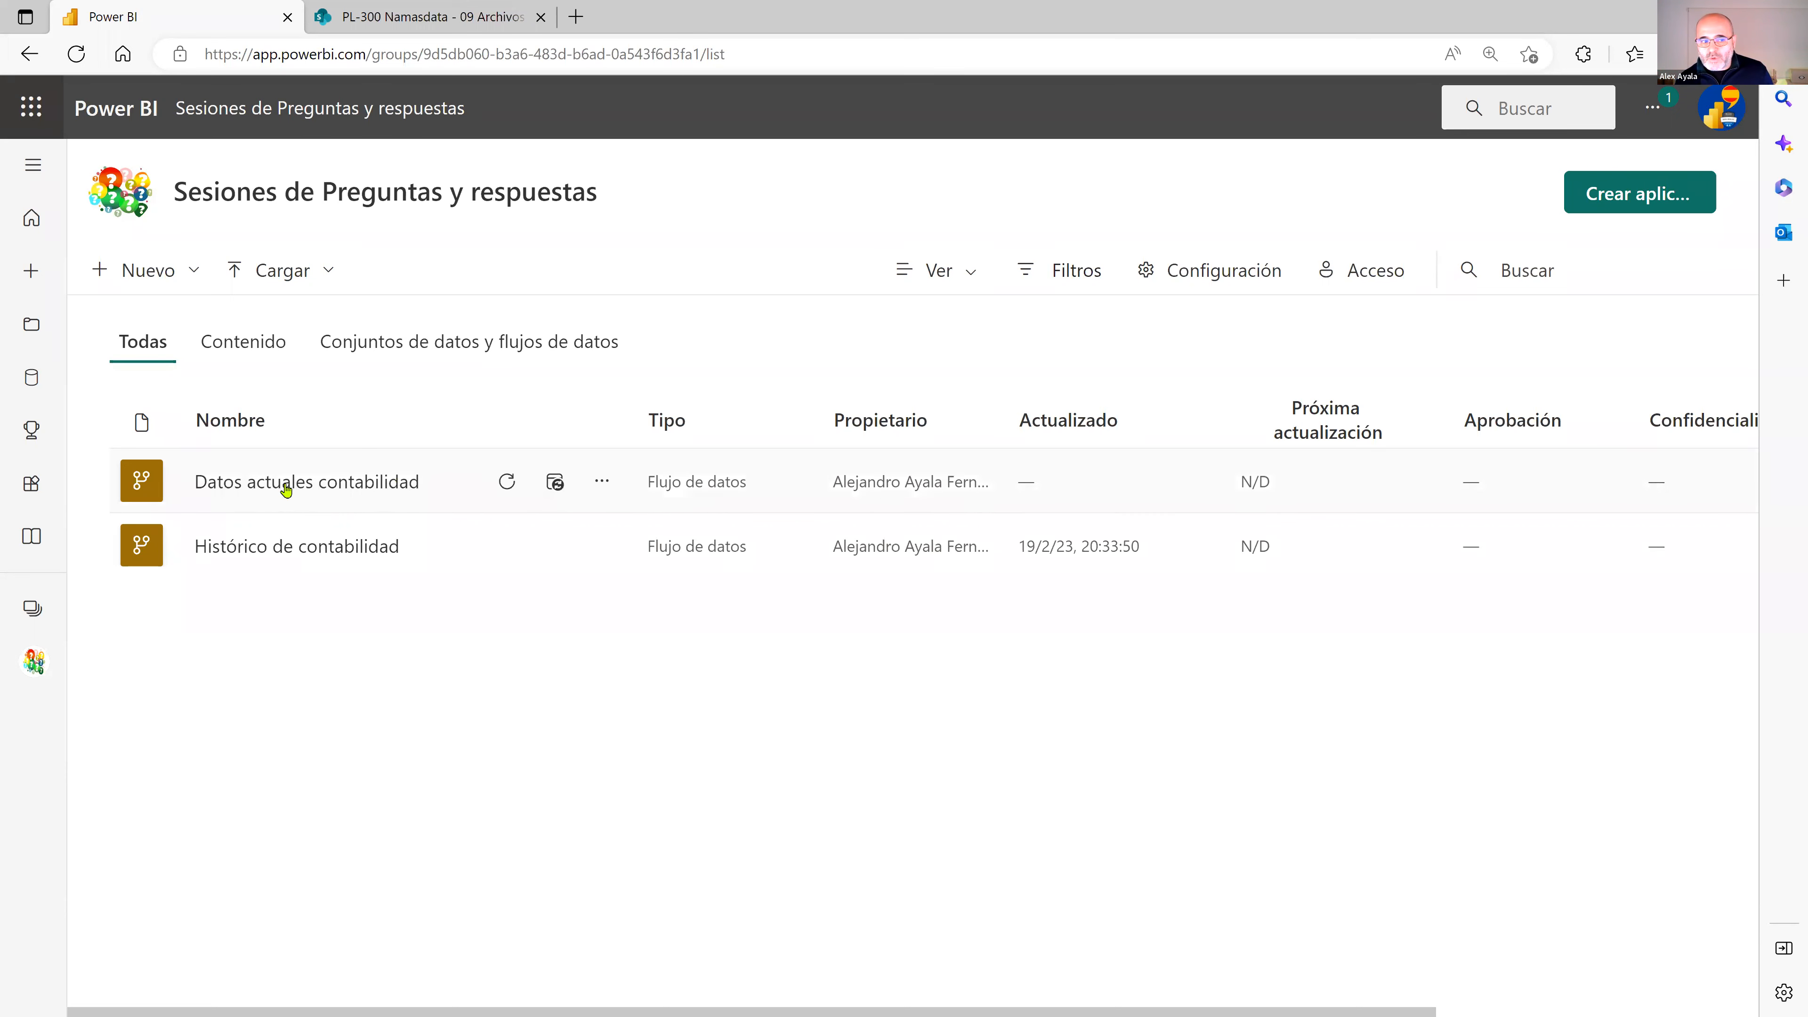
Open the settings of the Datos actuales contabilidad dataflow and turn on its scheduled refresh
left_click(554, 482)
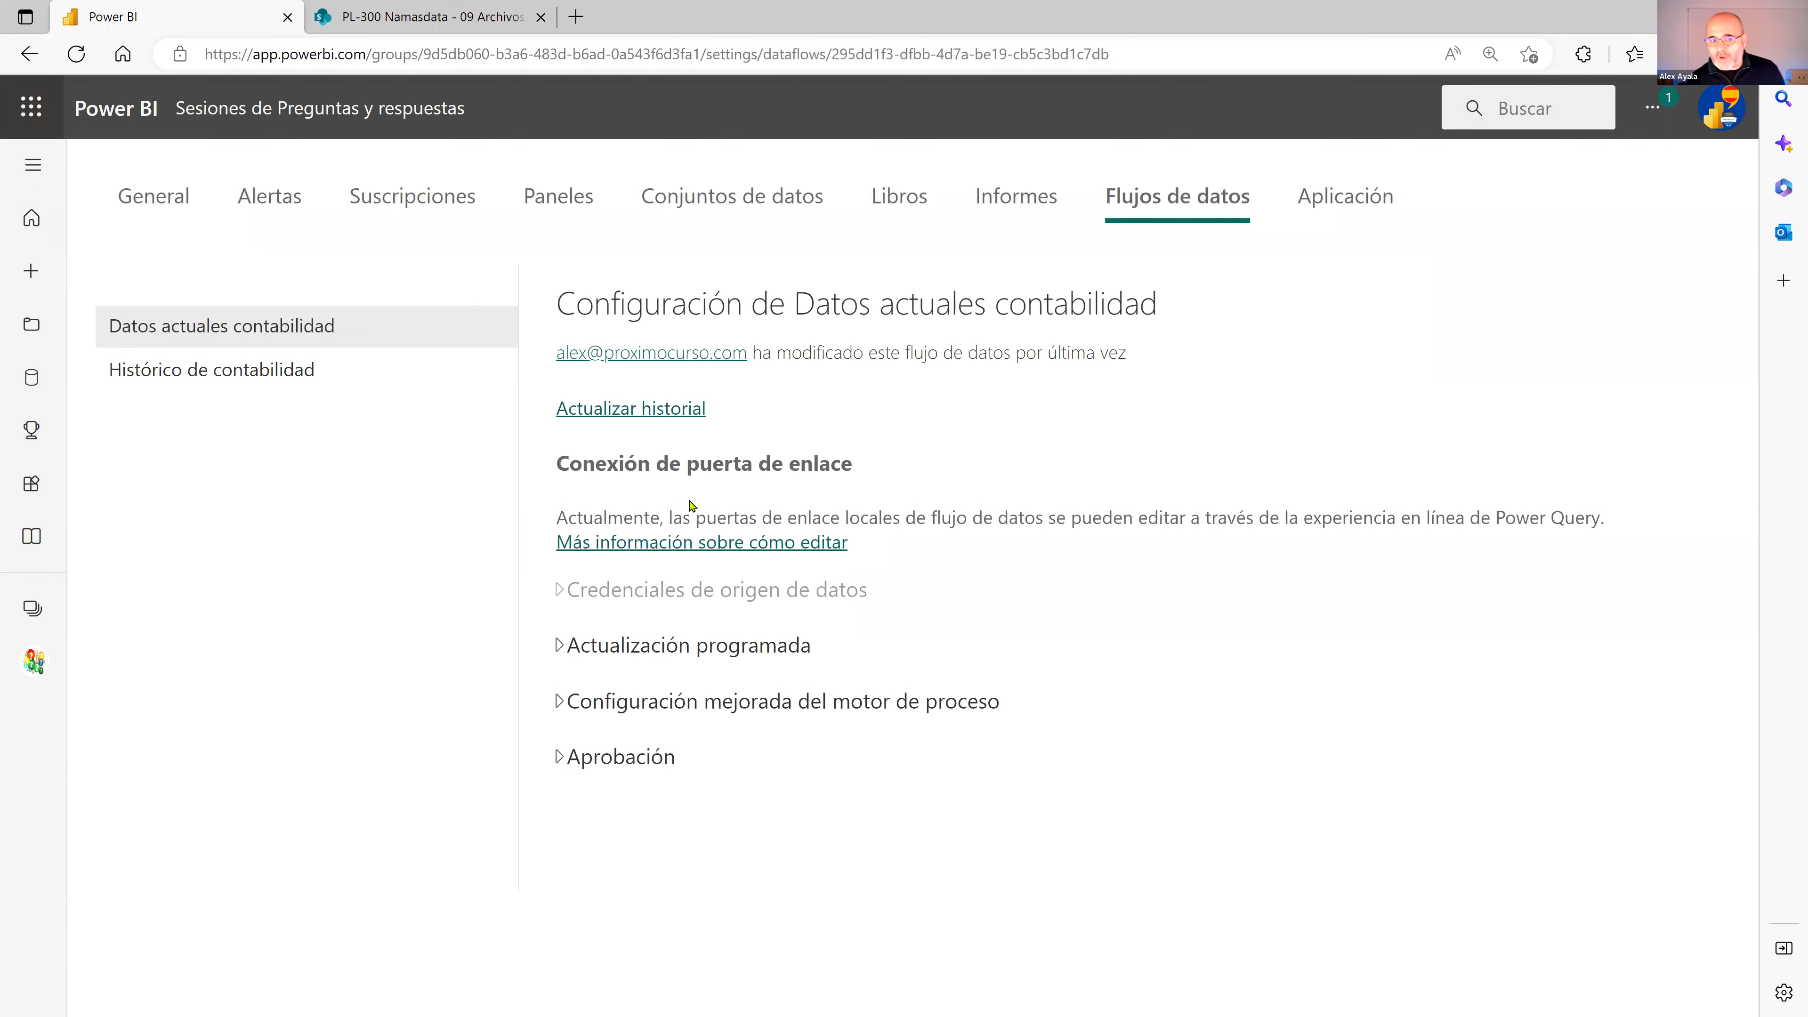
left_click(559, 645)
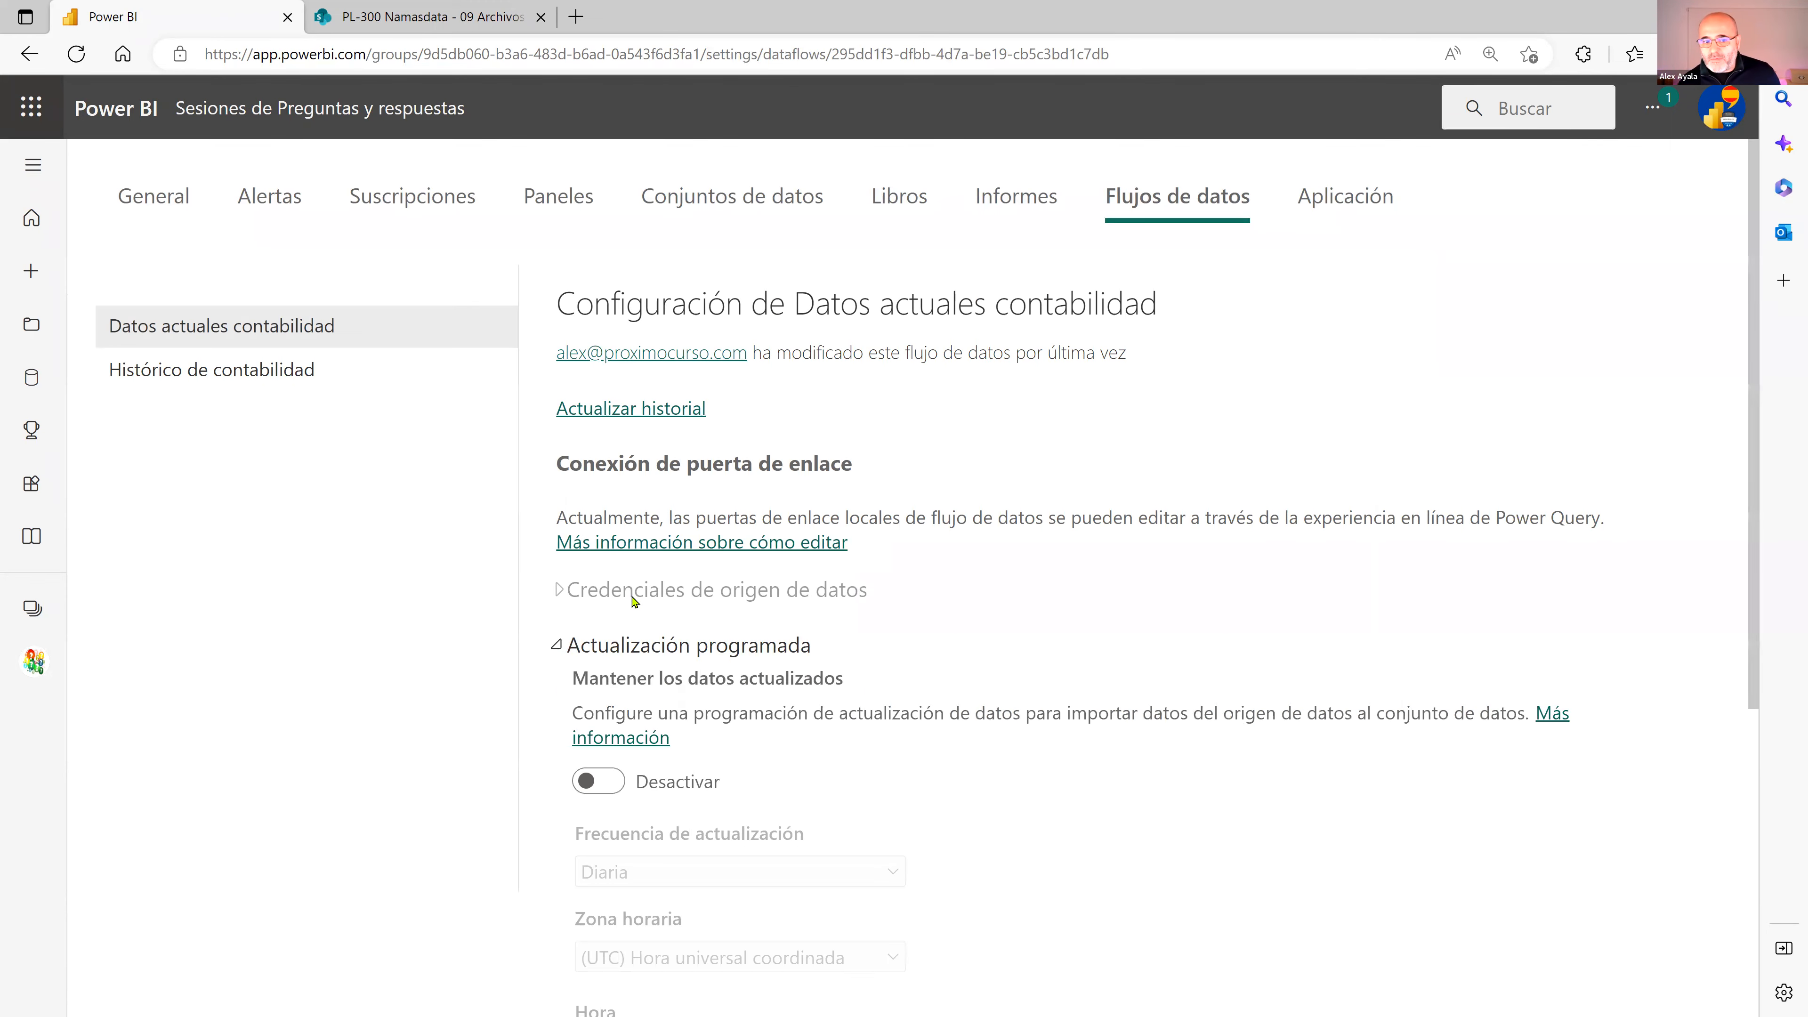
scroll(562, 634, "down", 4)
left_click(601, 518)
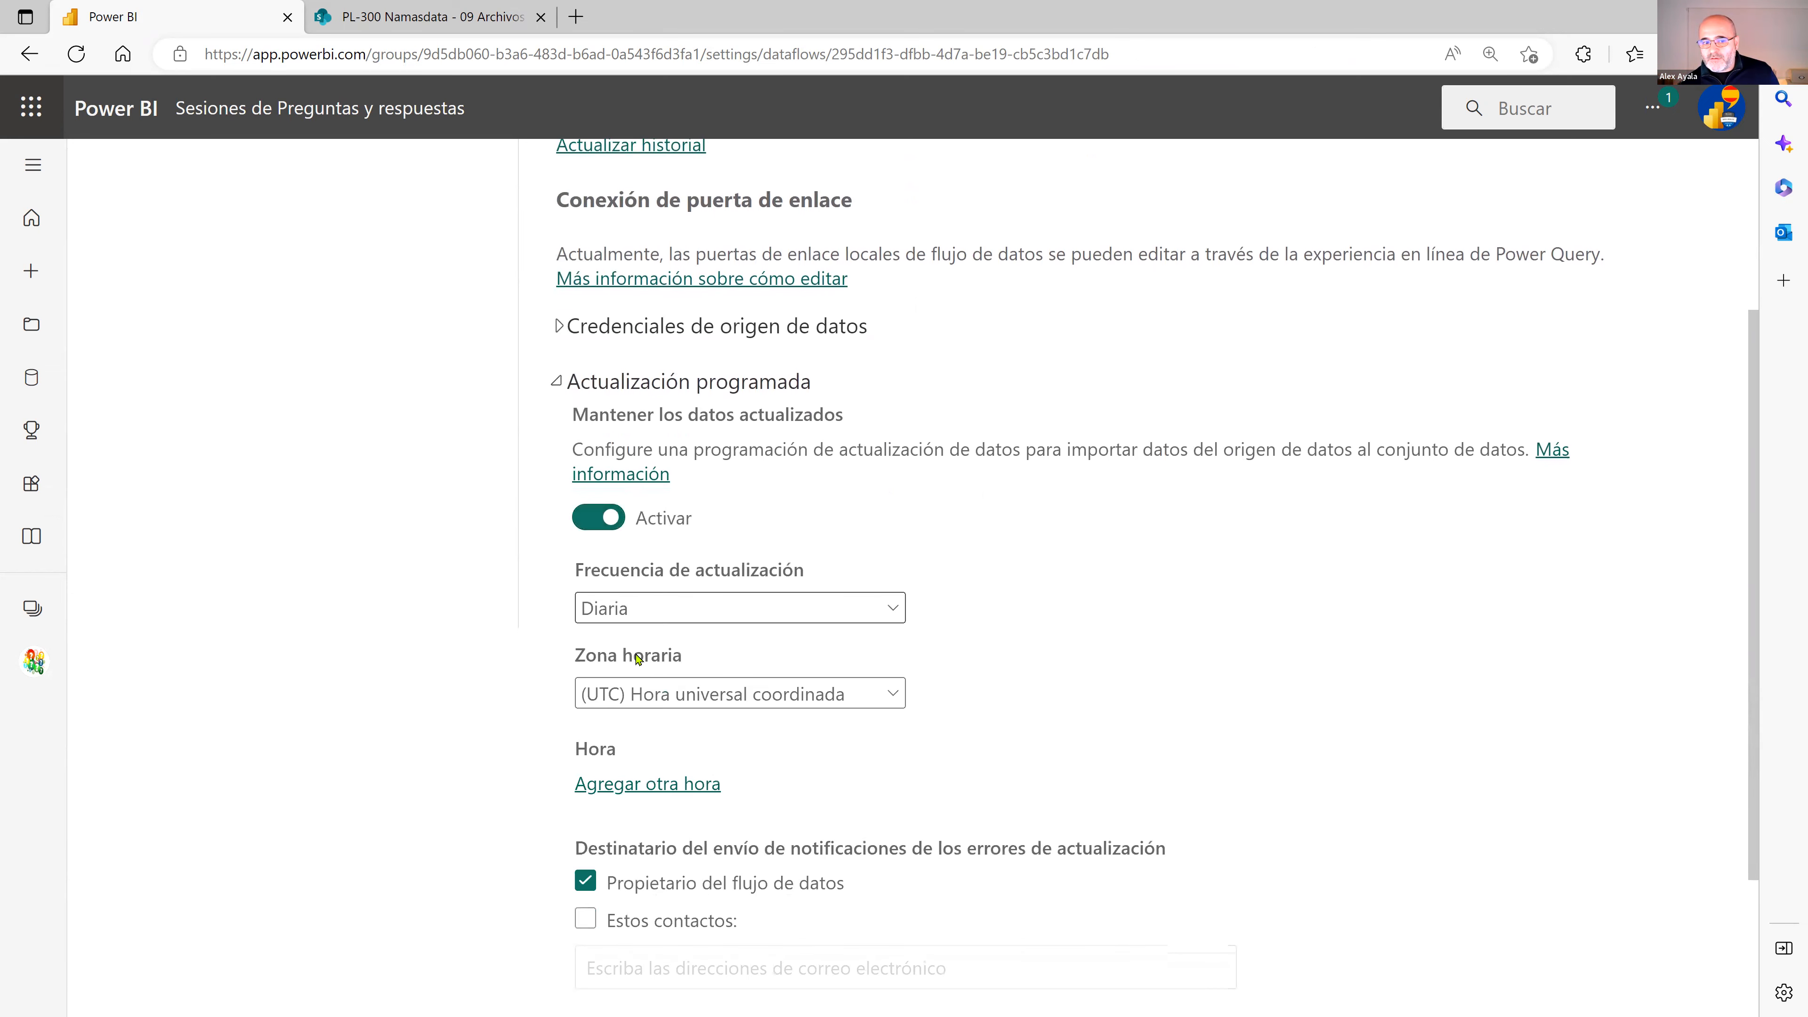
Set the refresh schedule's time zone to (UTC+01:00) Bruselas, Copenhague, Madrid, París, add a refresh time of 1:00 a. m. and apply it
left_click(776, 694)
scroll(712, 500, "up", 2)
scroll(715, 434, "down", 6)
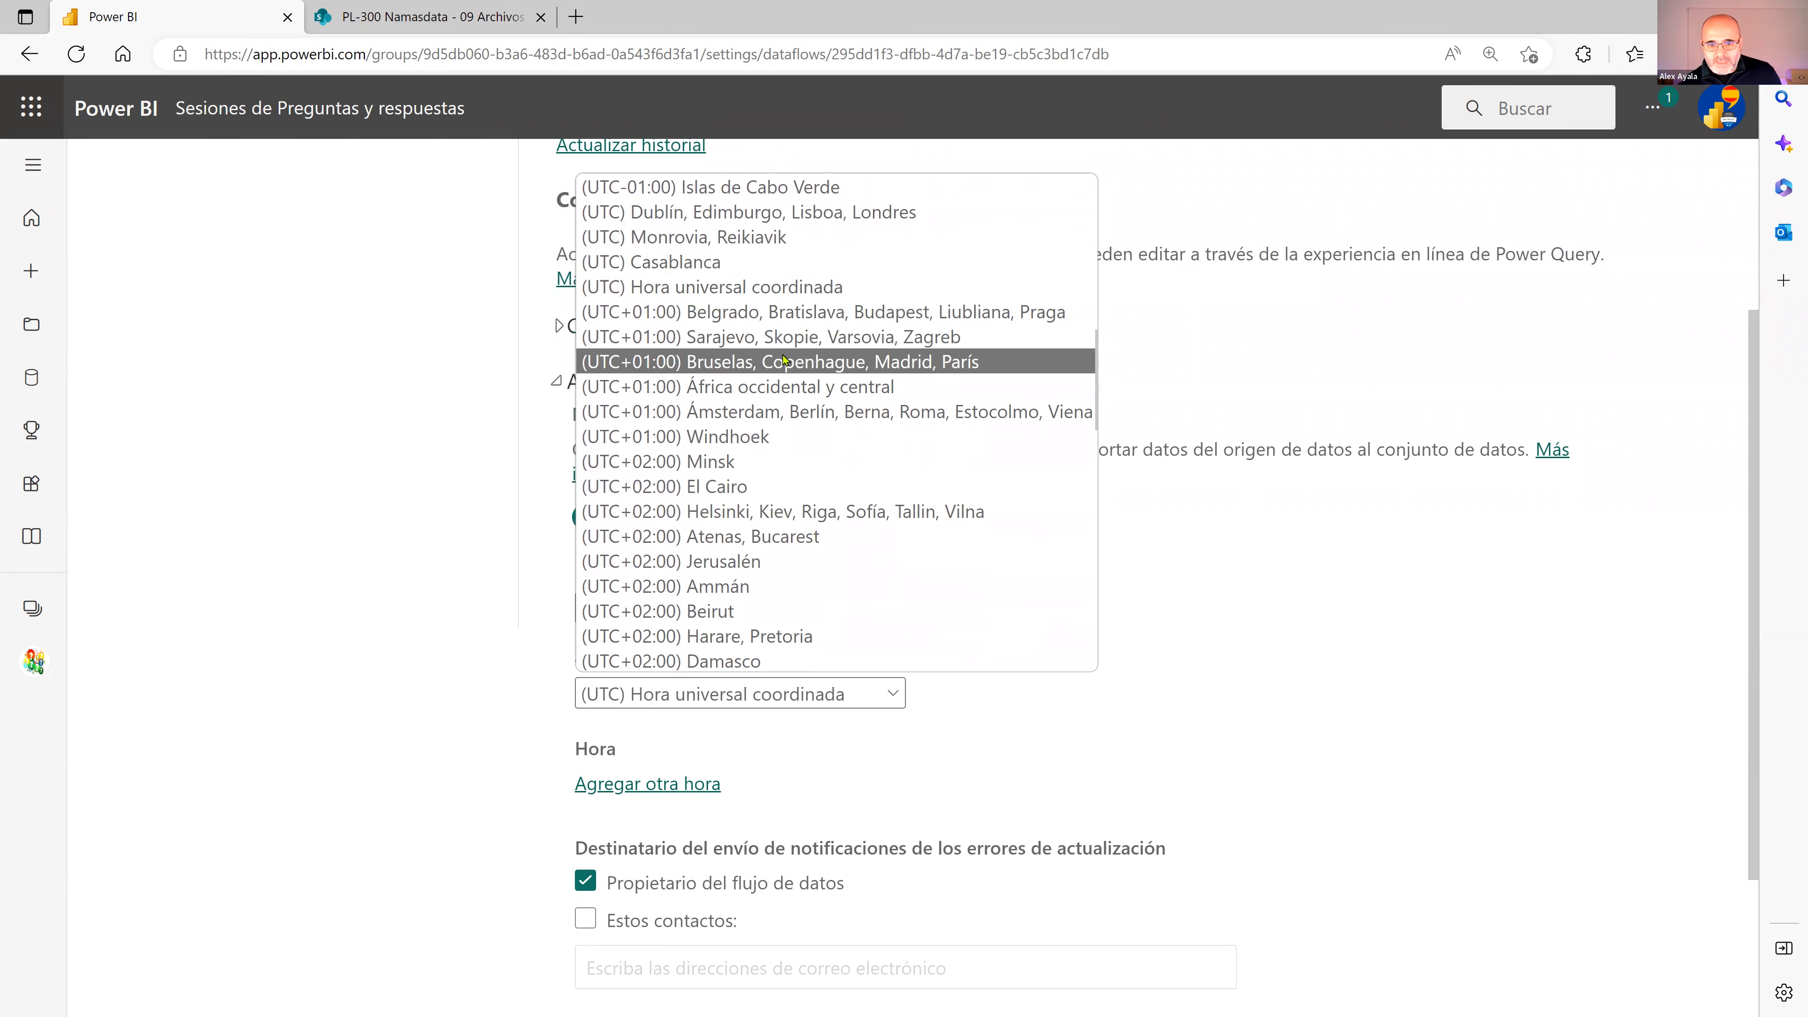
left_click(784, 361)
scroll(948, 661, "down", 3)
left_click(648, 574)
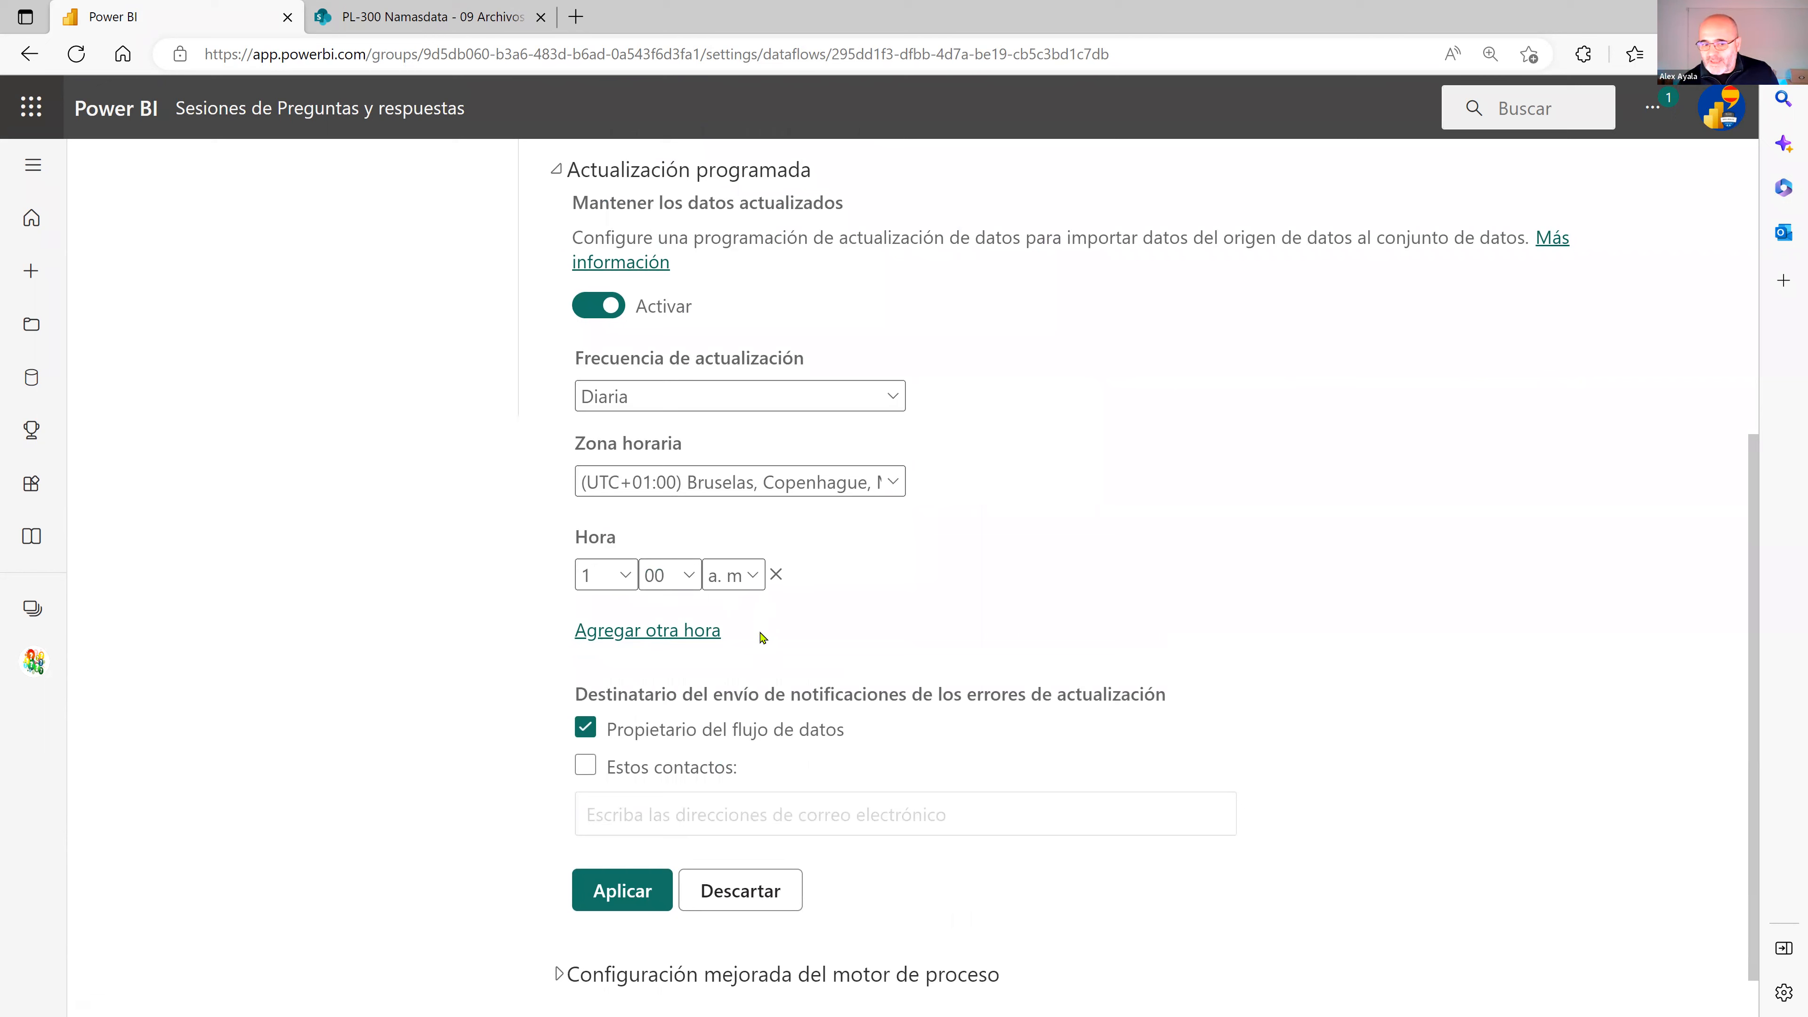
left_click(619, 897)
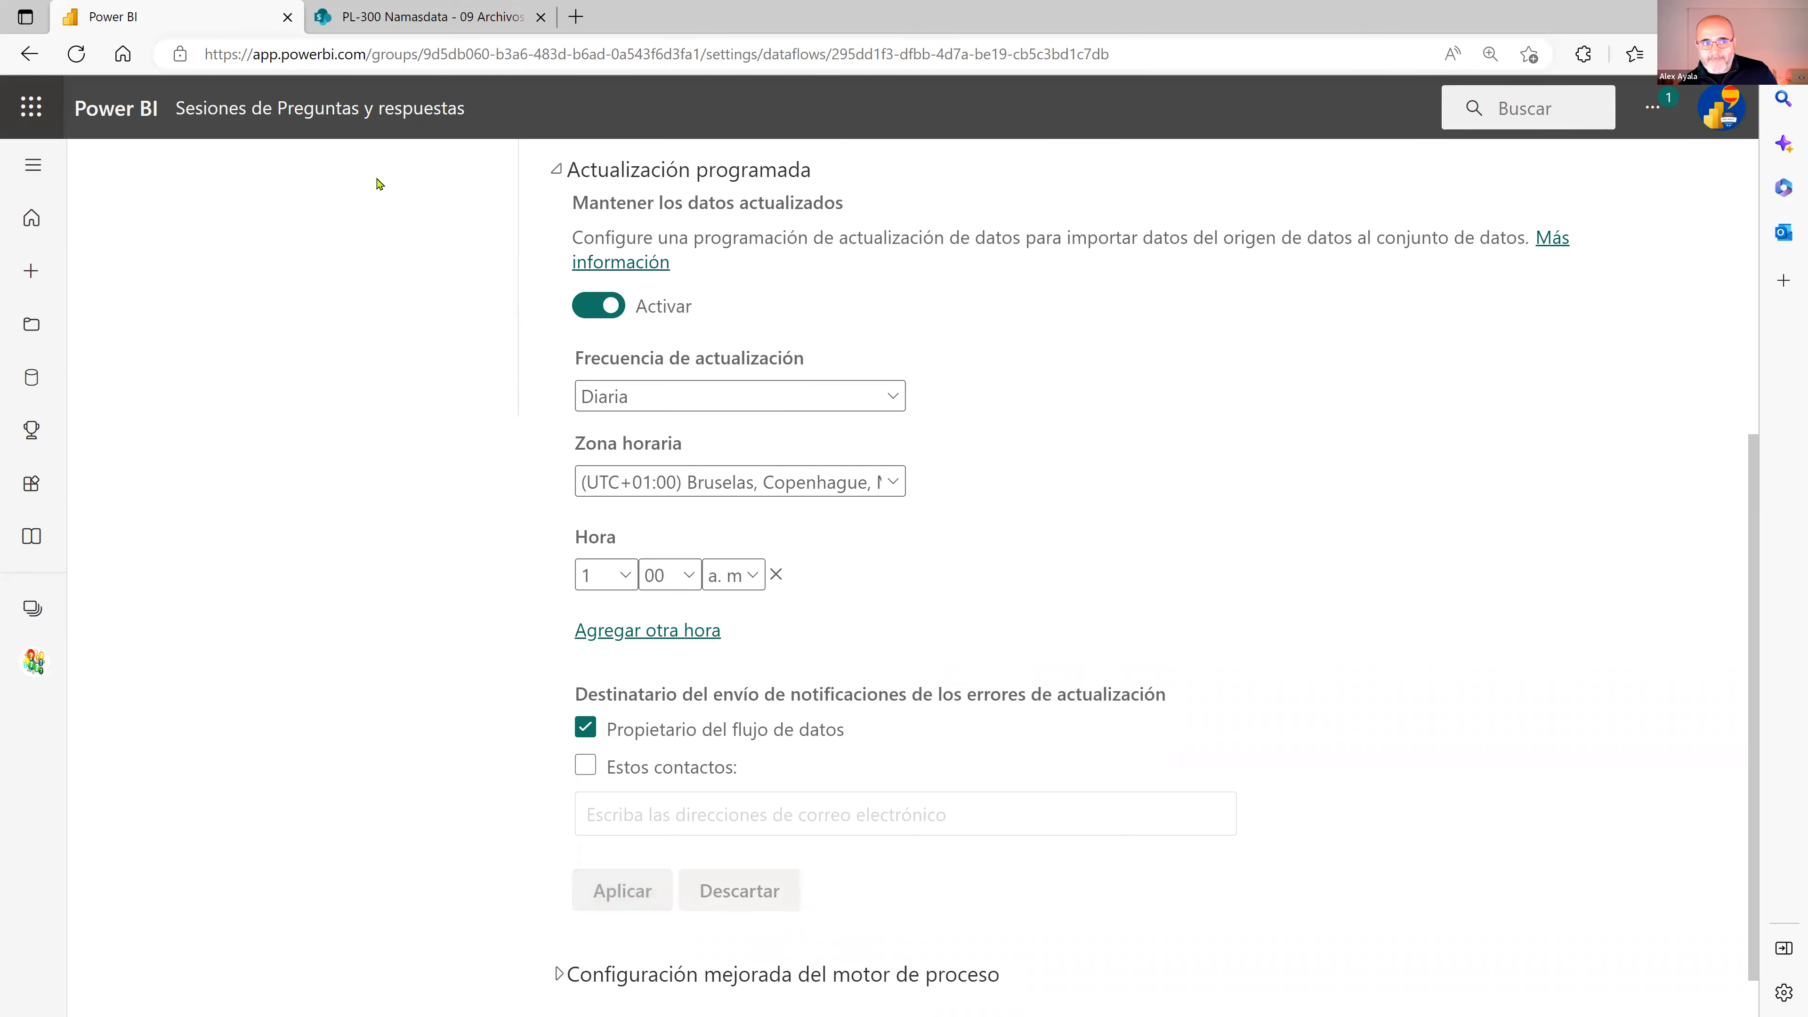
Return to the workspace list and refresh the Datos actuales contabilidad dataflow immediately
left_click(327, 111)
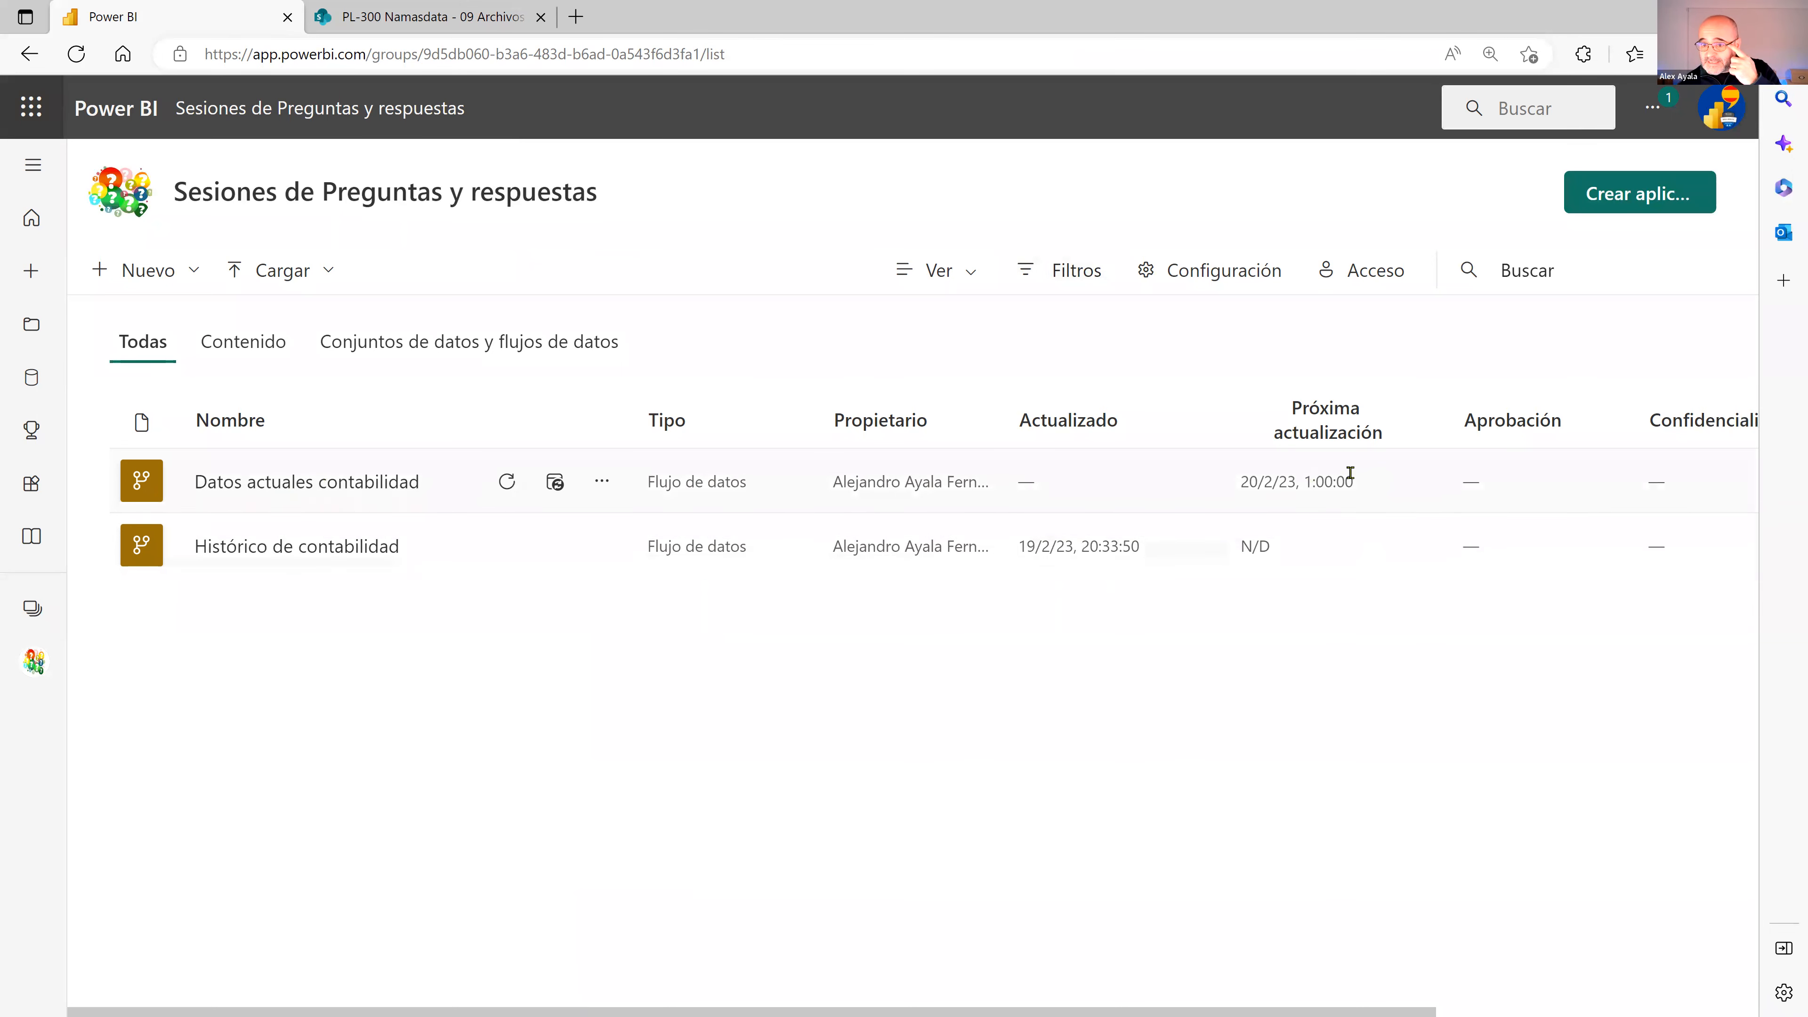
left_click(507, 484)
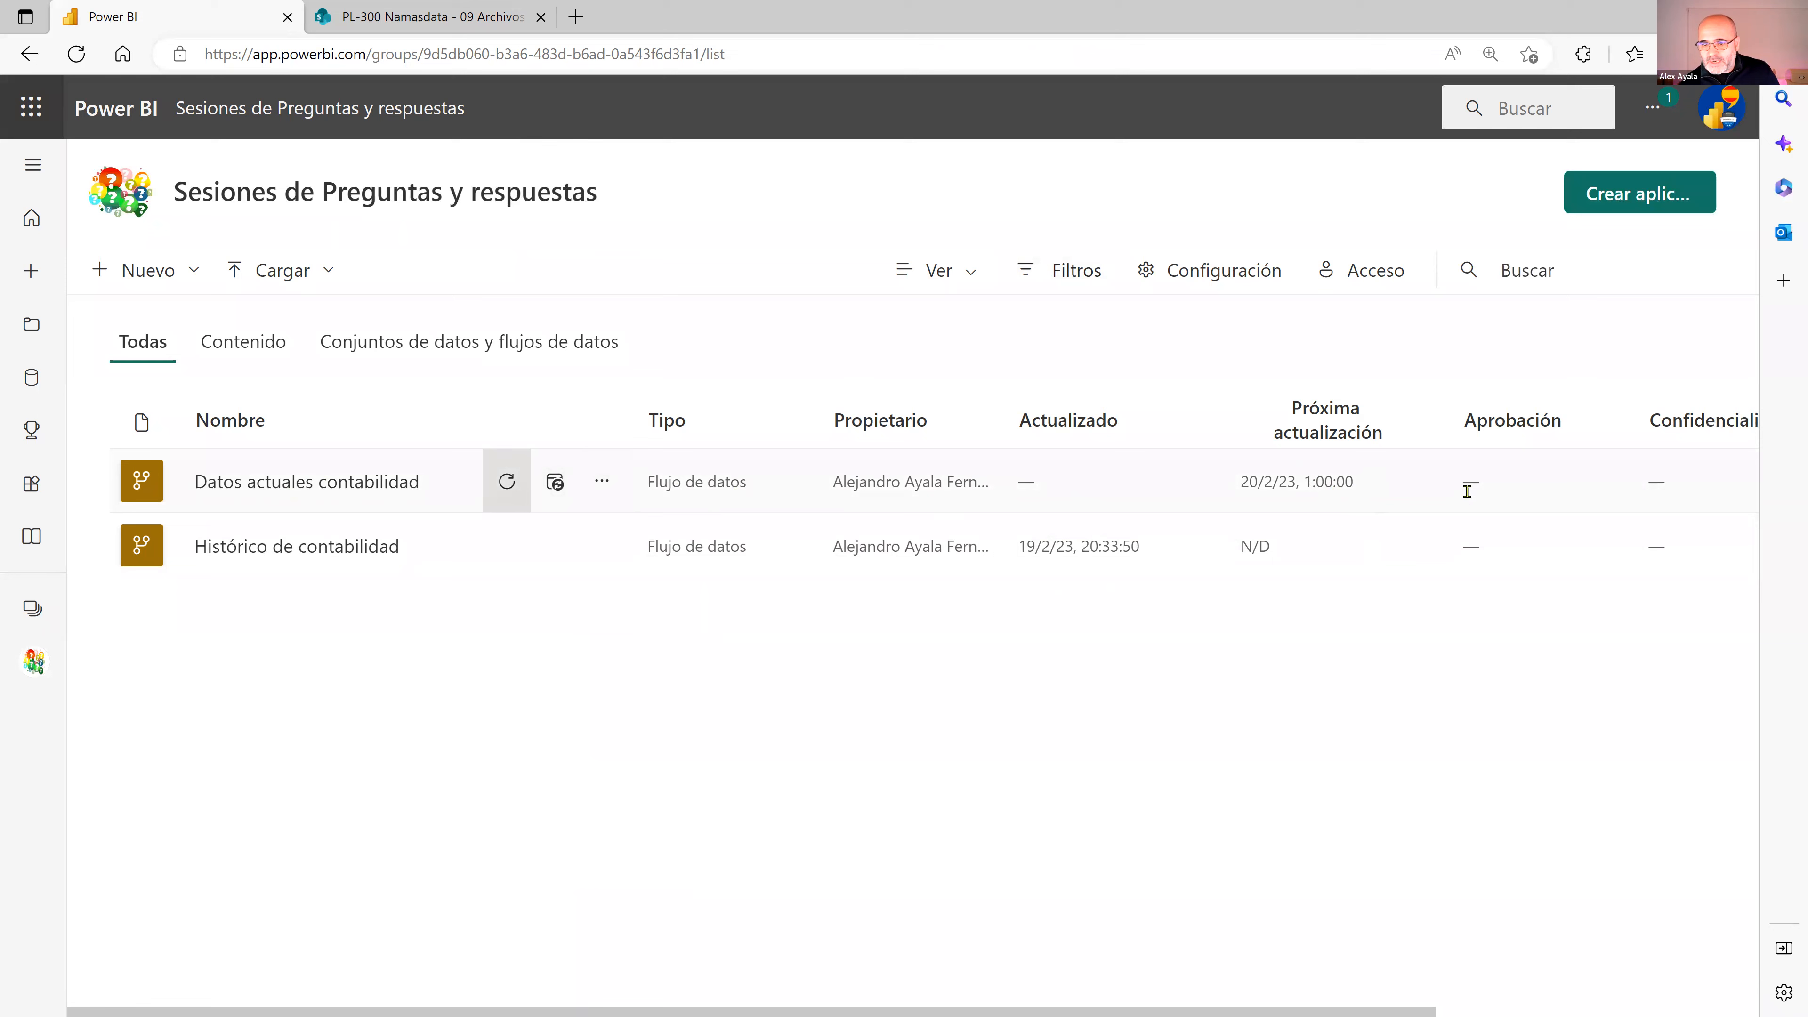
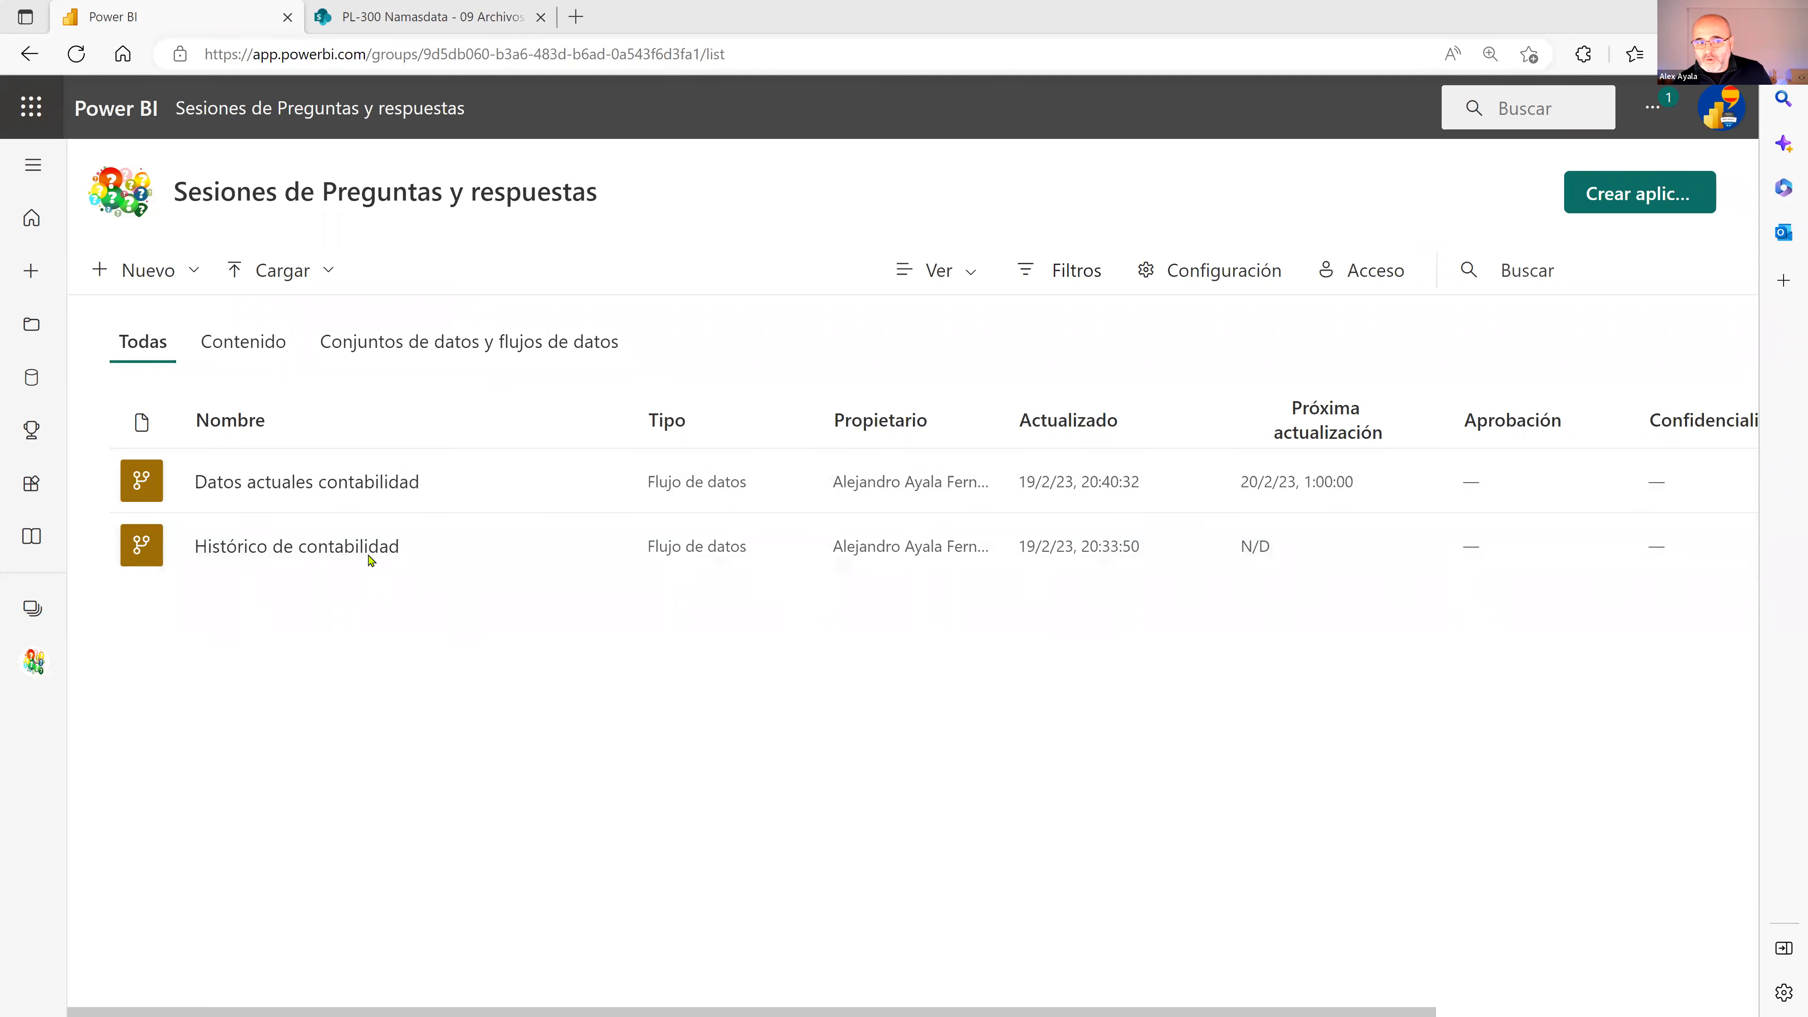
Start a new dataflow that links tables from other dataflows, using the PowerBI (ninguno) connection
left_click(132, 272)
left_click(187, 695)
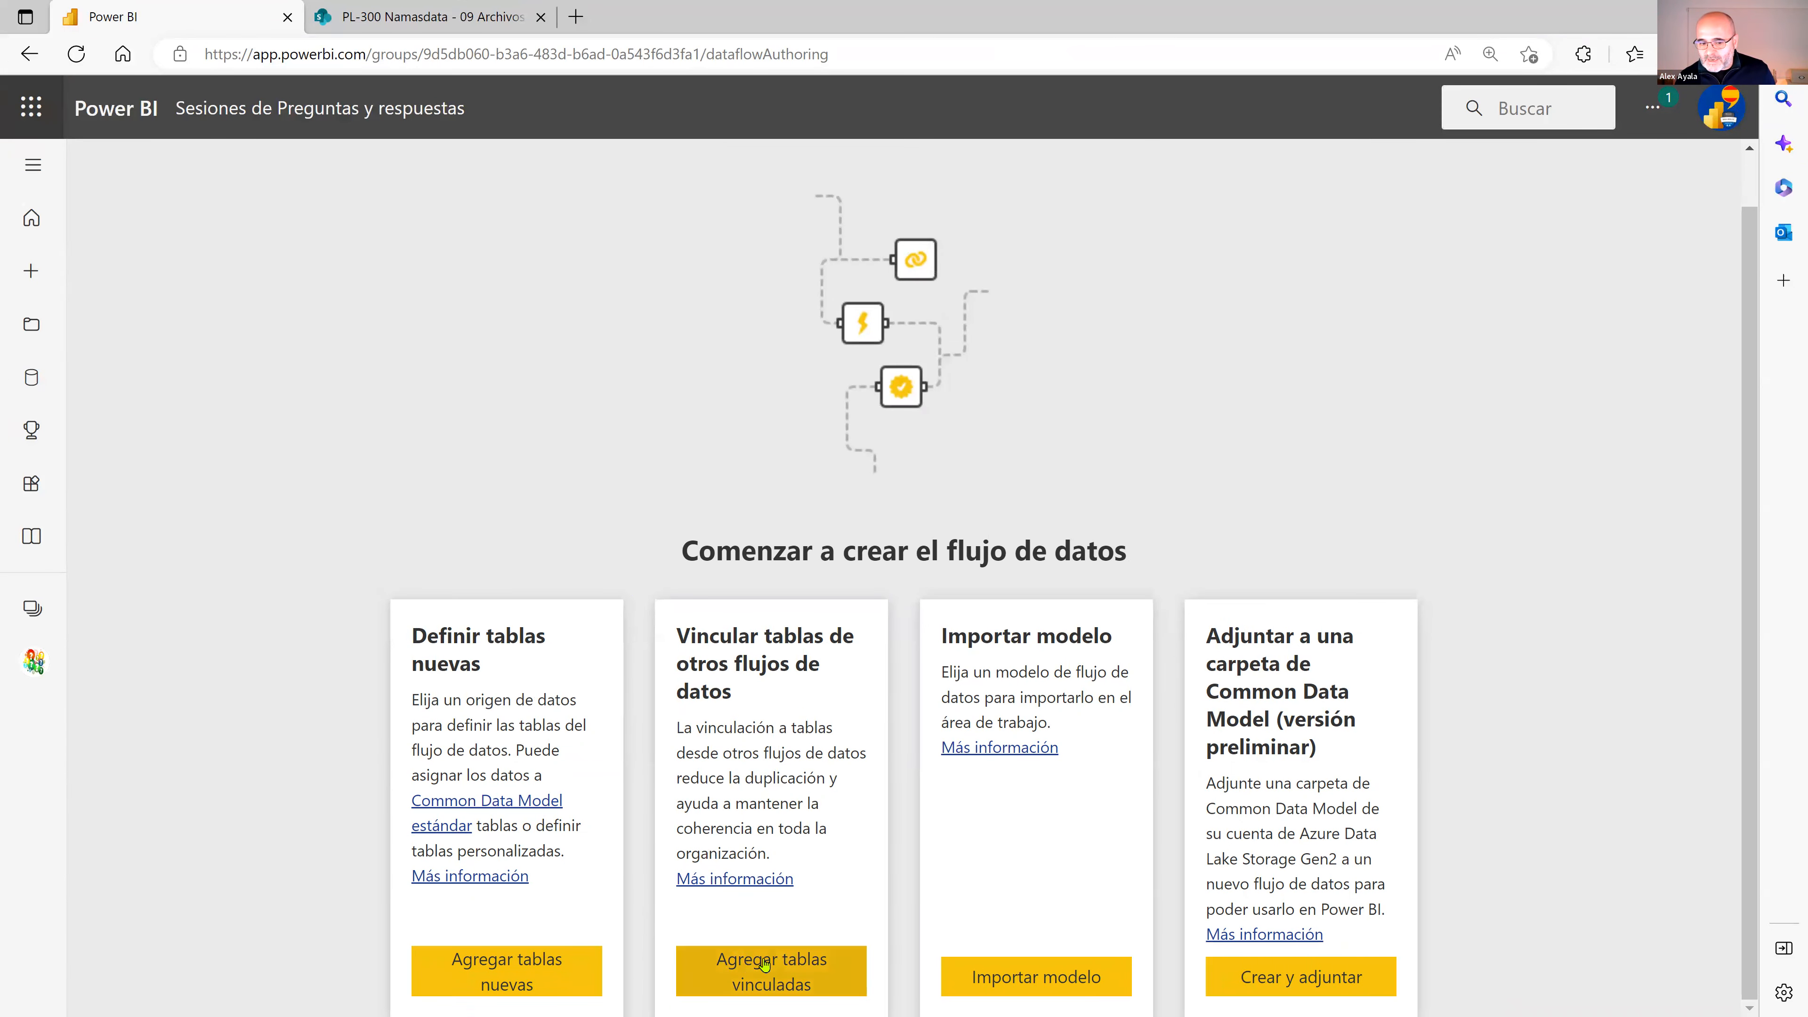
left_click(755, 971)
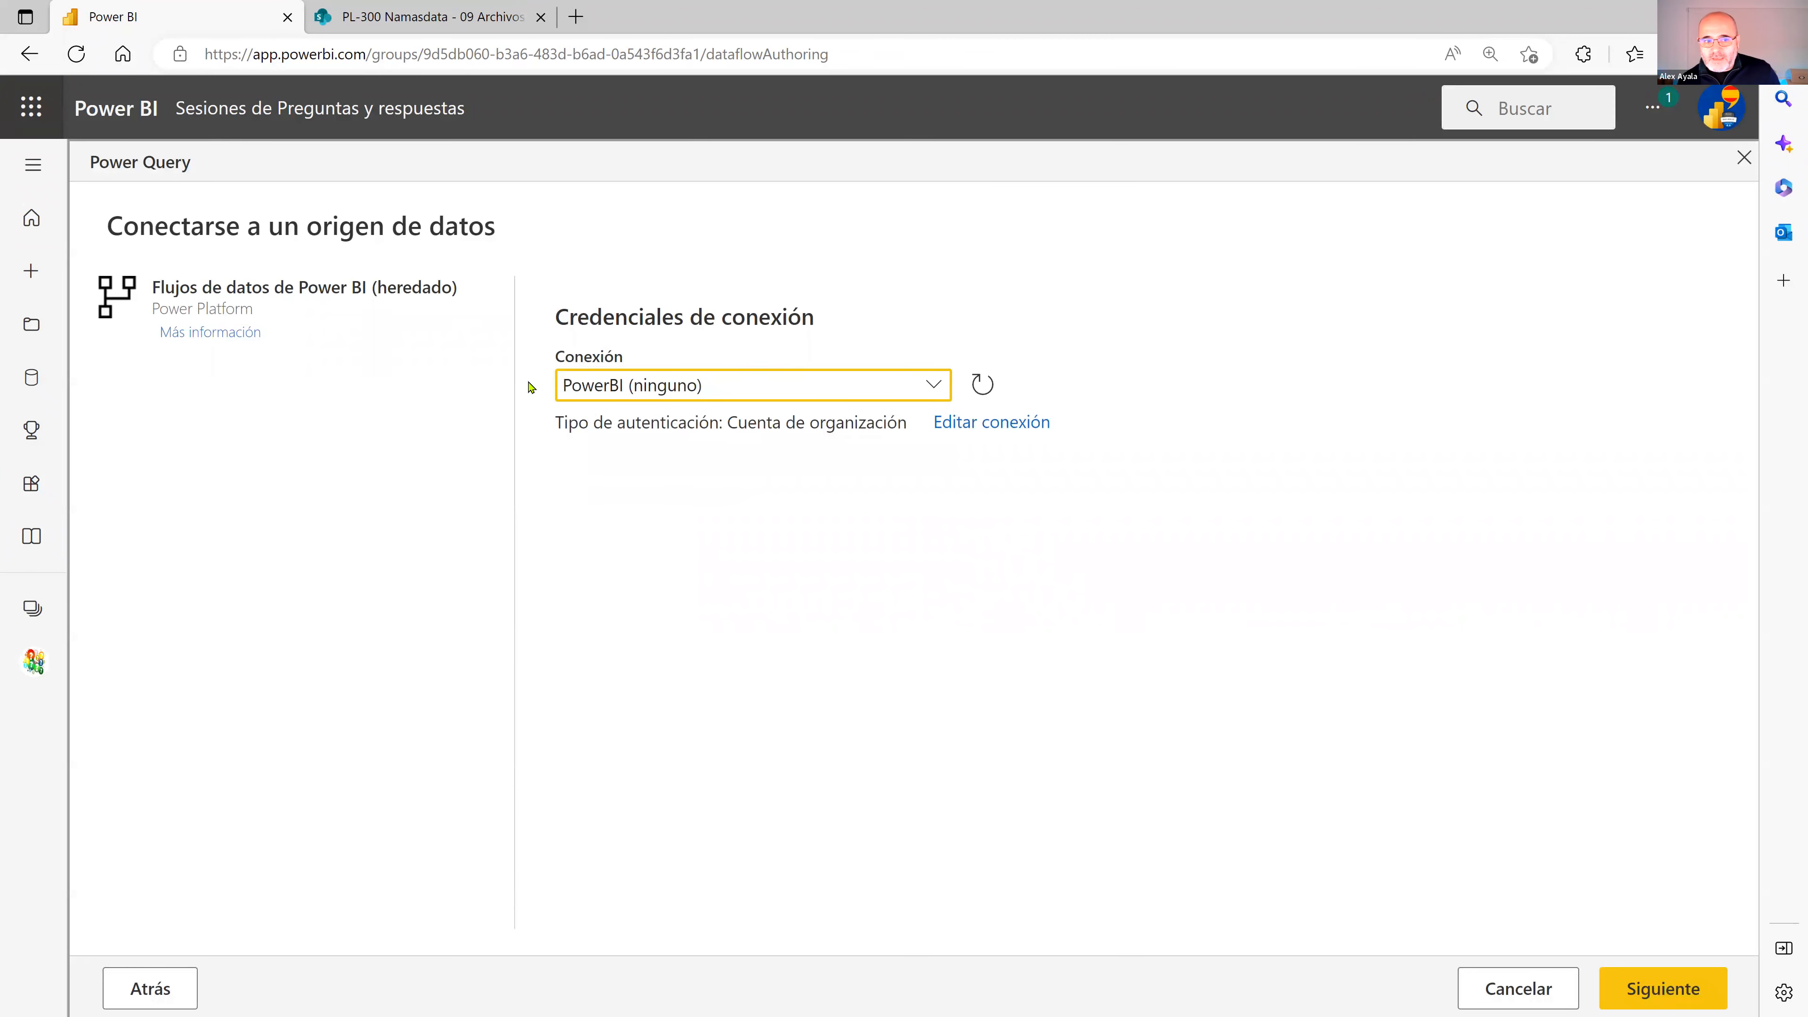
left_click(727, 392)
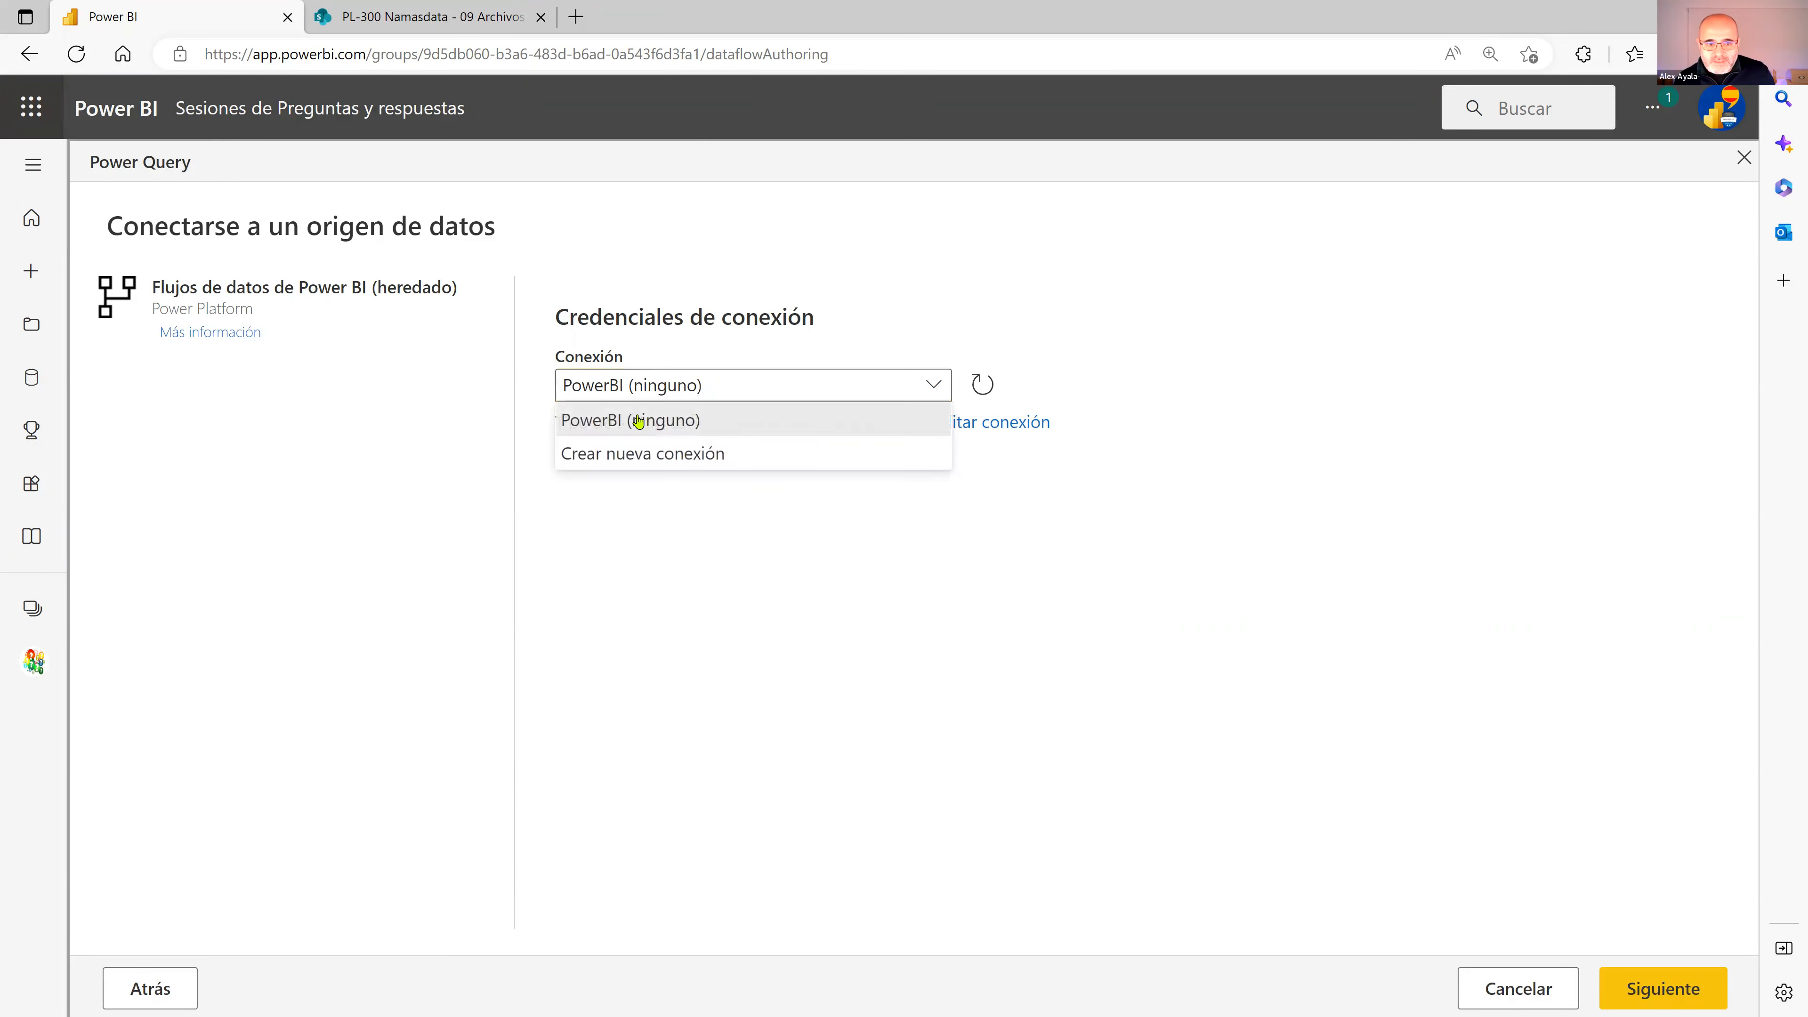
left_click(612, 417)
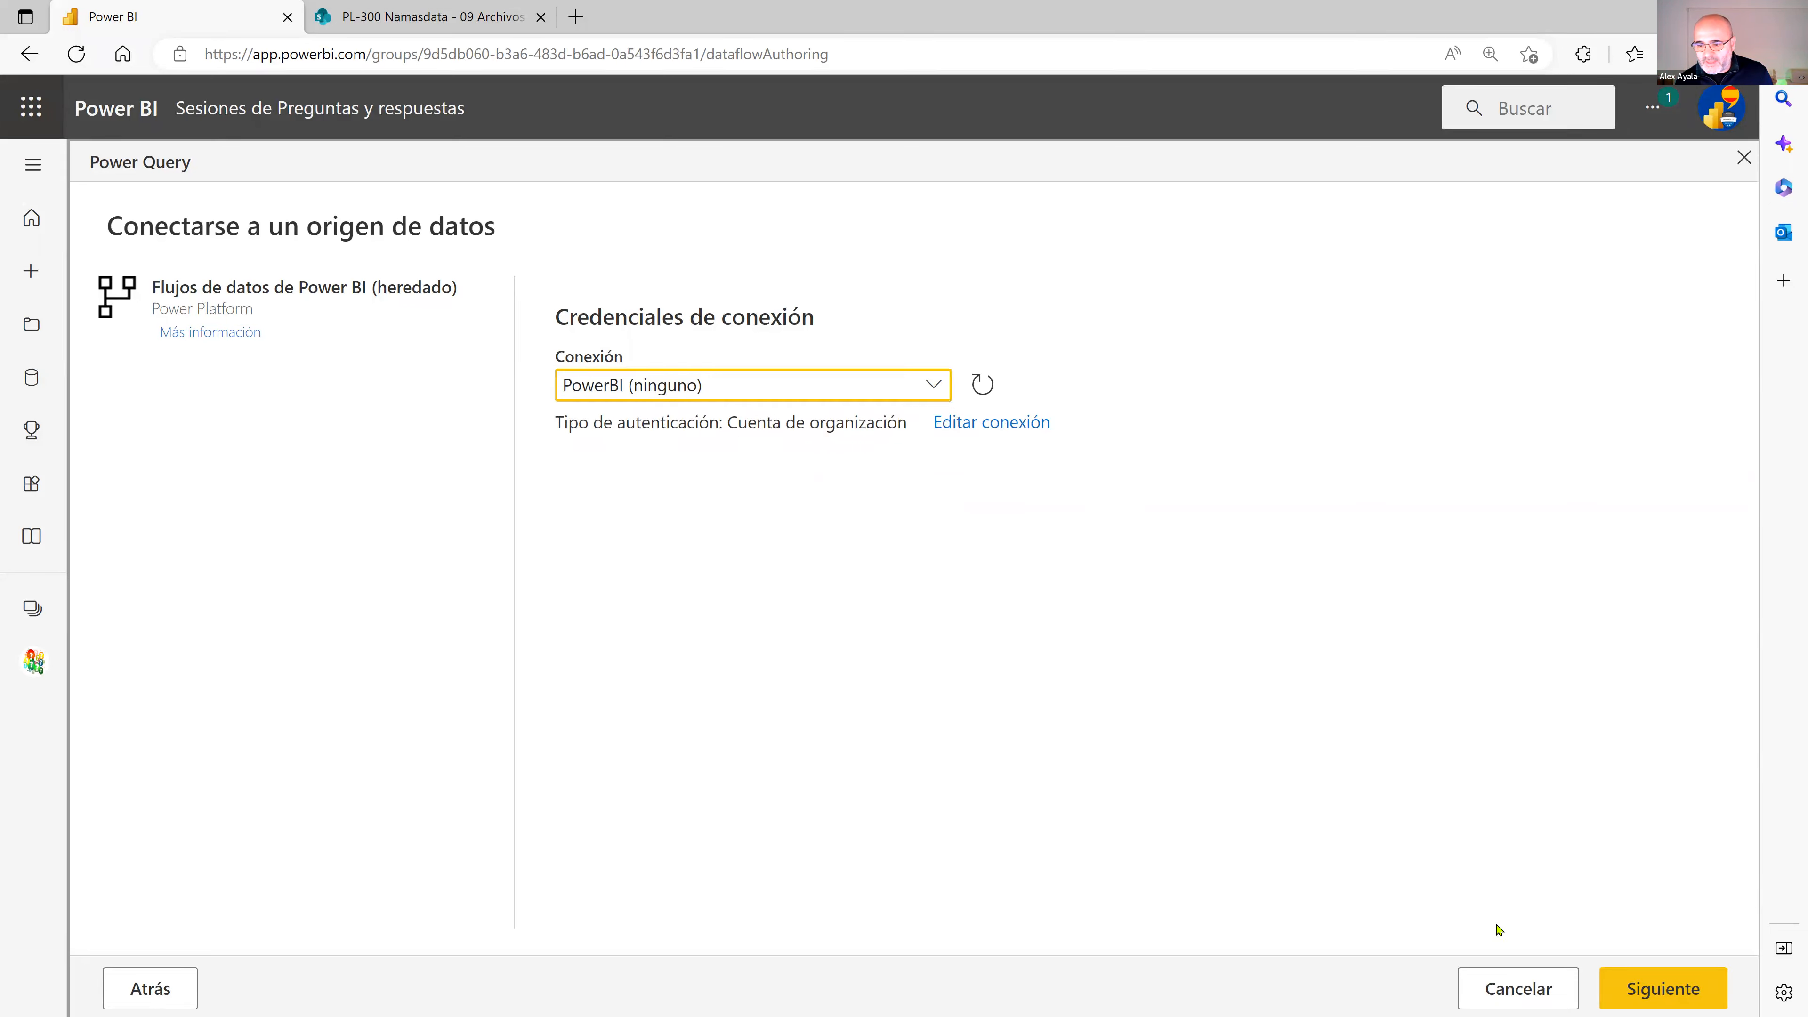
left_click(1658, 972)
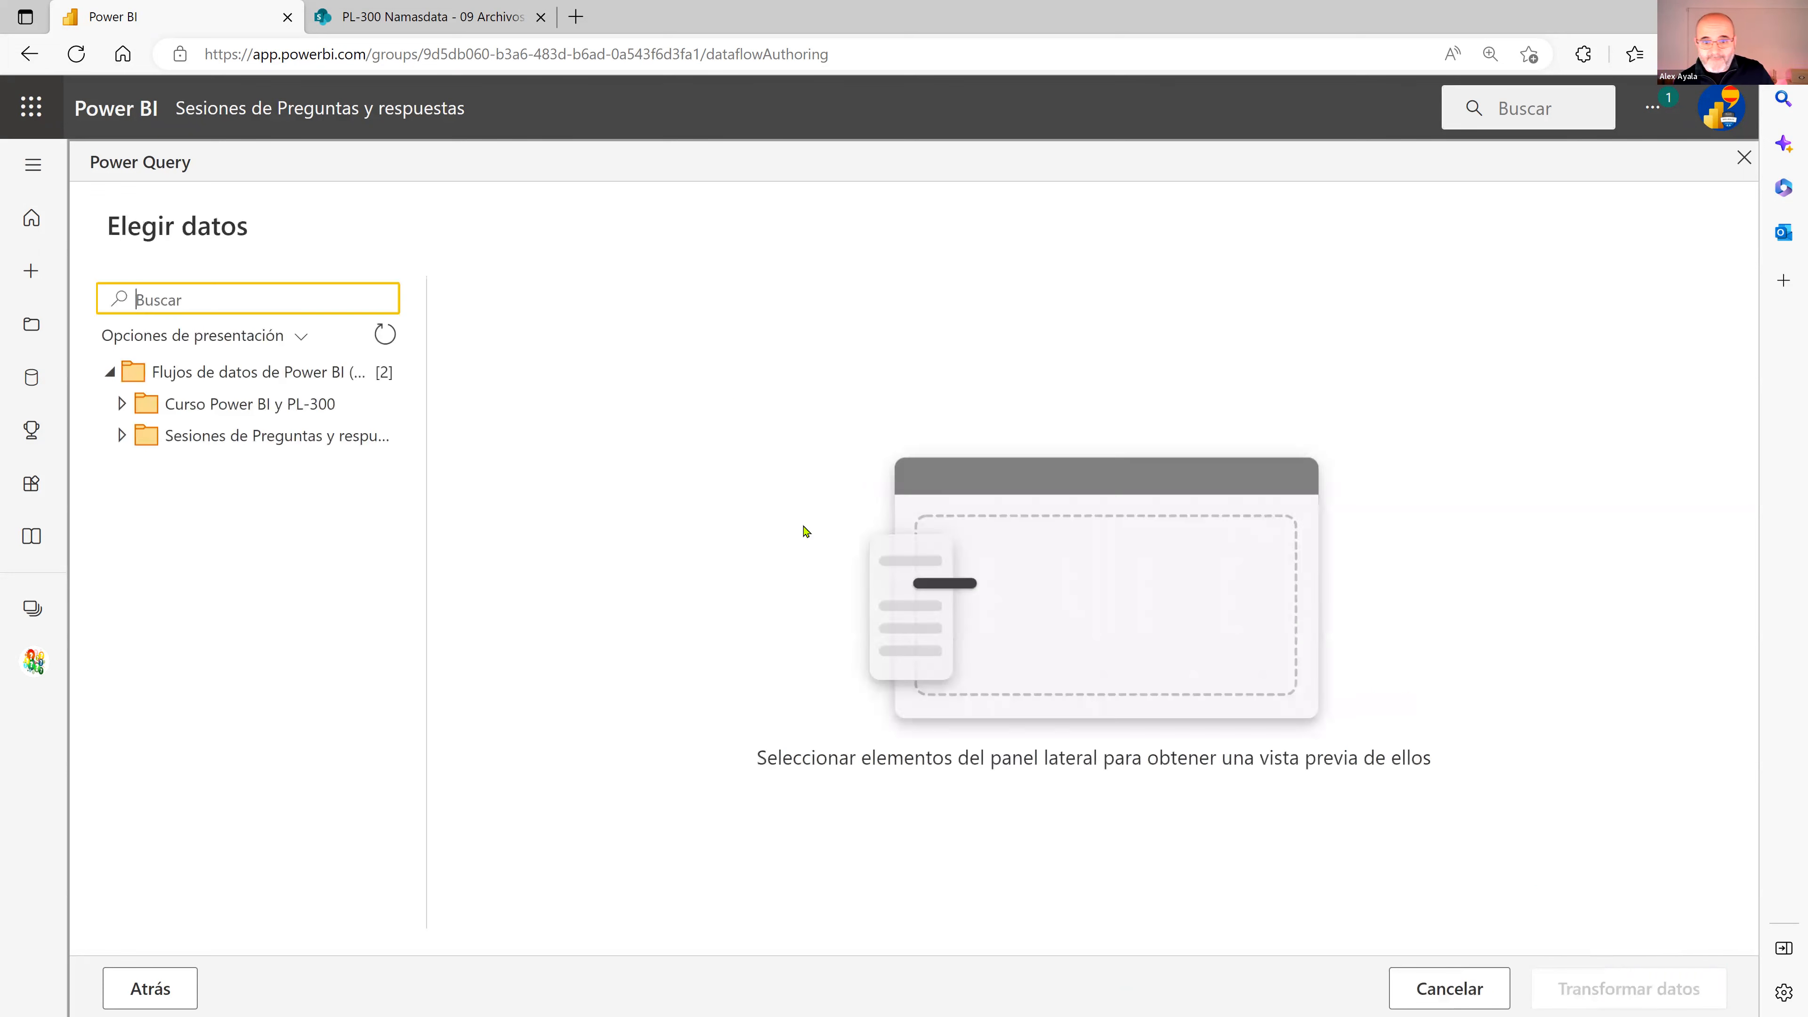
Choose the Actual and Histórico tables from the Sesiones de Preguntas y respuestas dataflows and load them for transformation
left_click(122, 436)
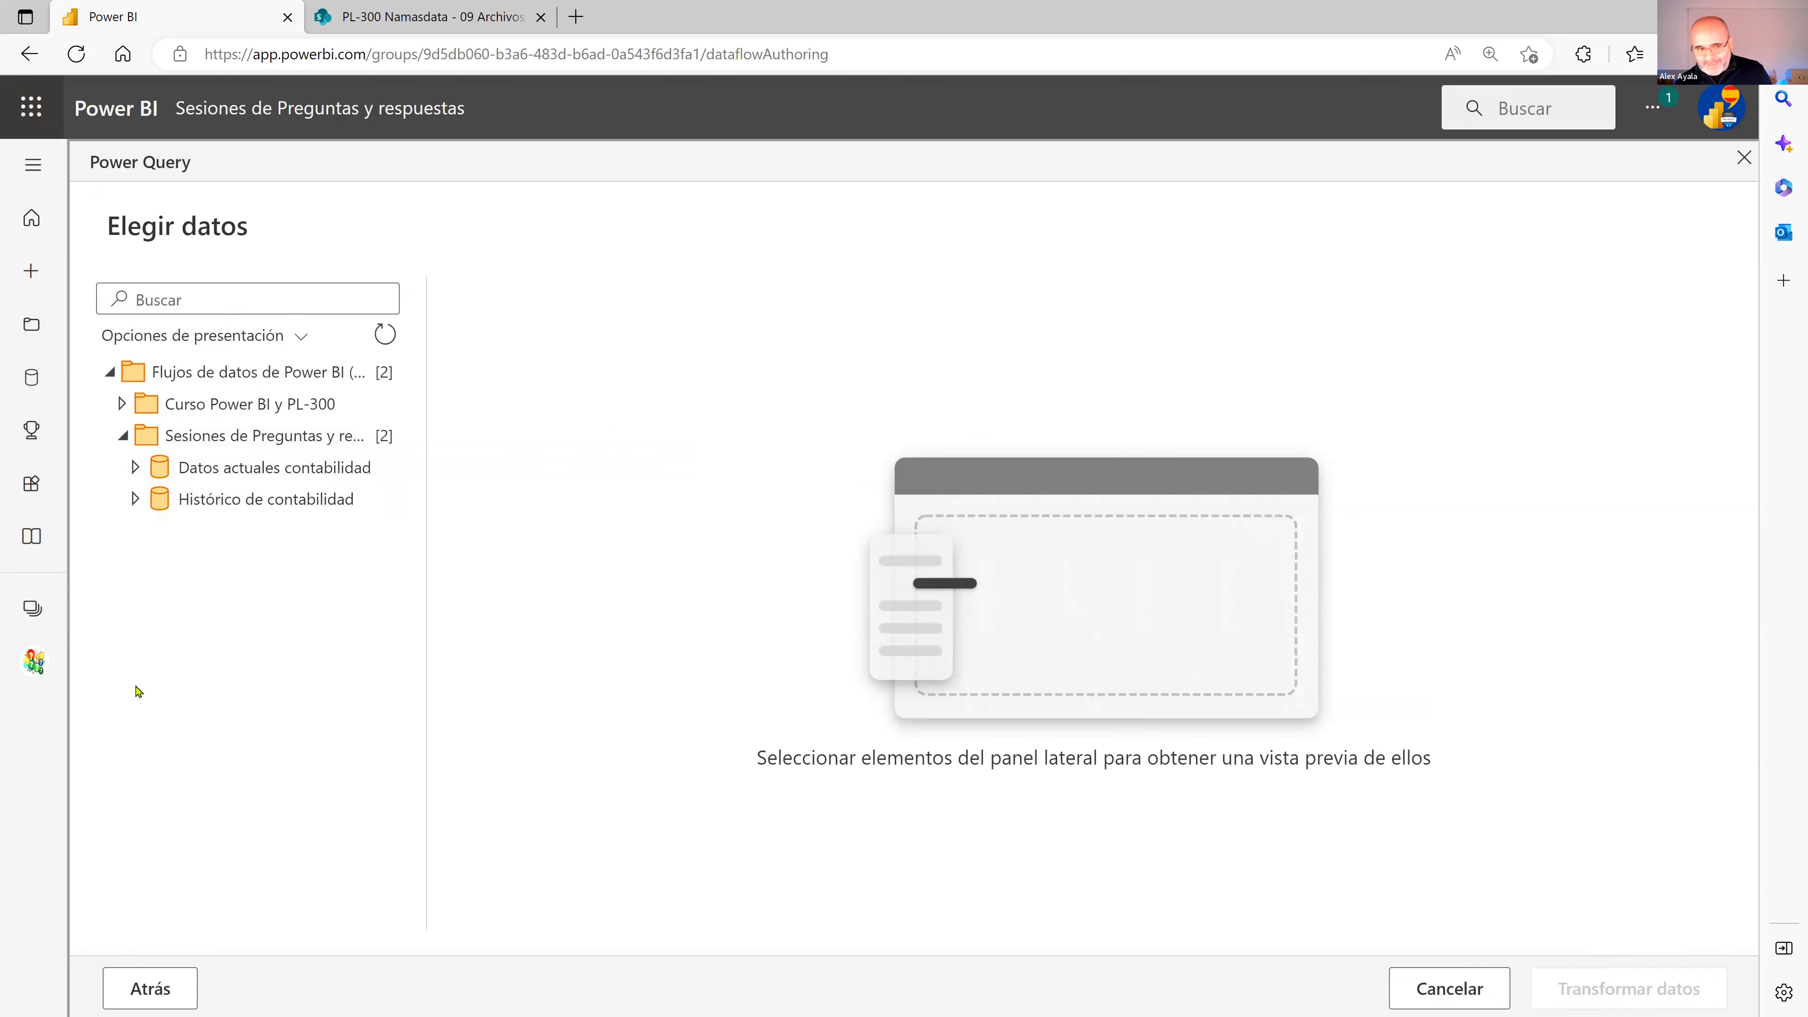
left_click(135, 467)
left_click(135, 531)
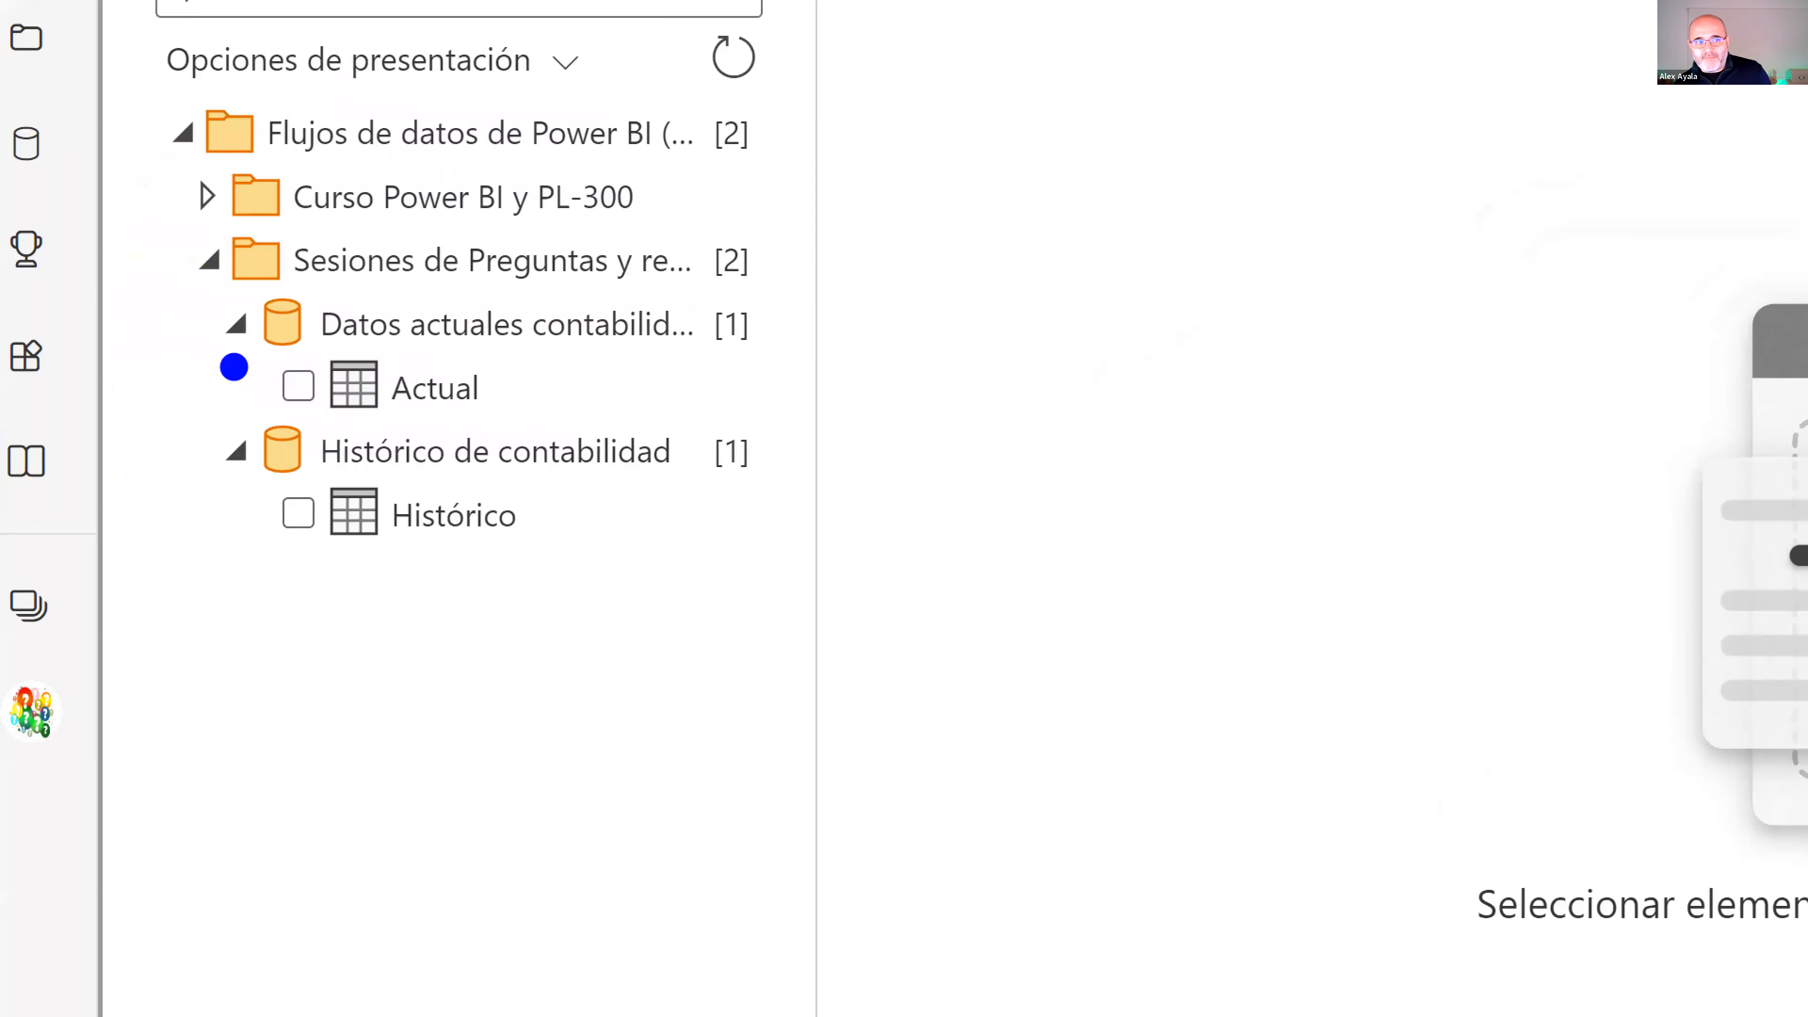
mouse_move(229, 323)
left_mouse_down()
mouse_move(39, 304)
mouse_move(5, 324)
left_mouse_up()
left_click_drag(246, 518, 41, 518)
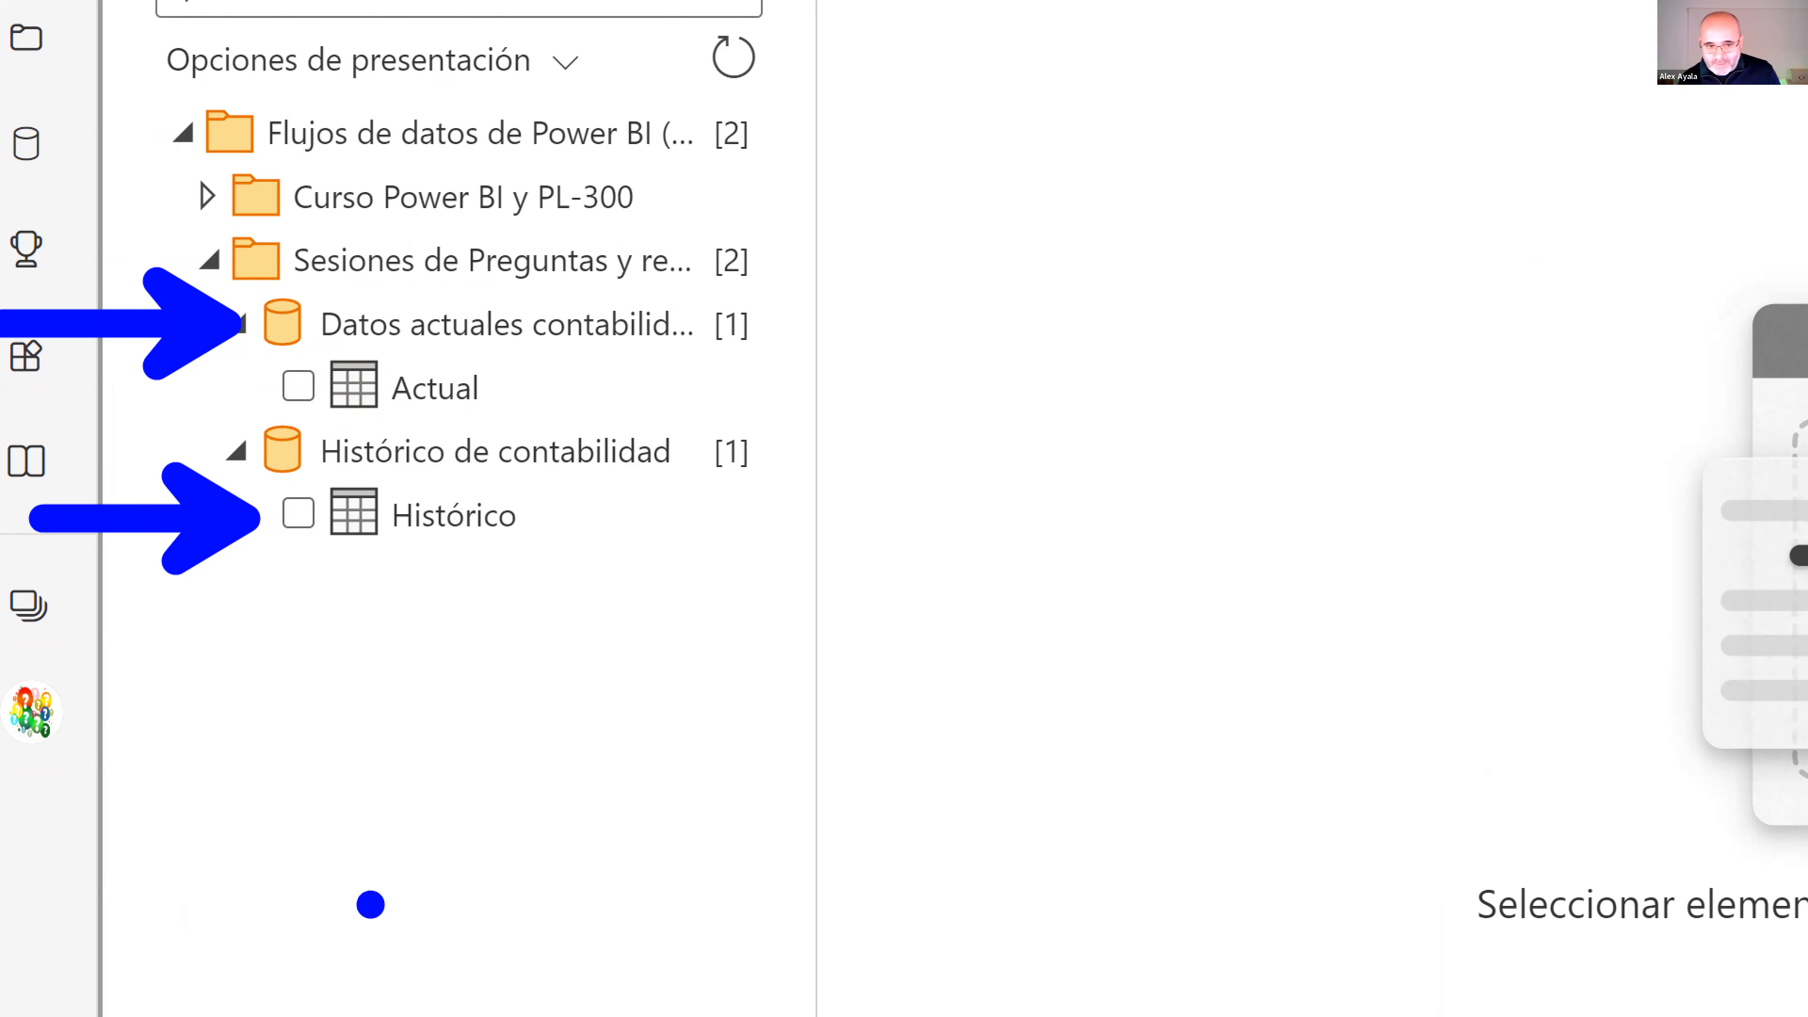
left_click(298, 386)
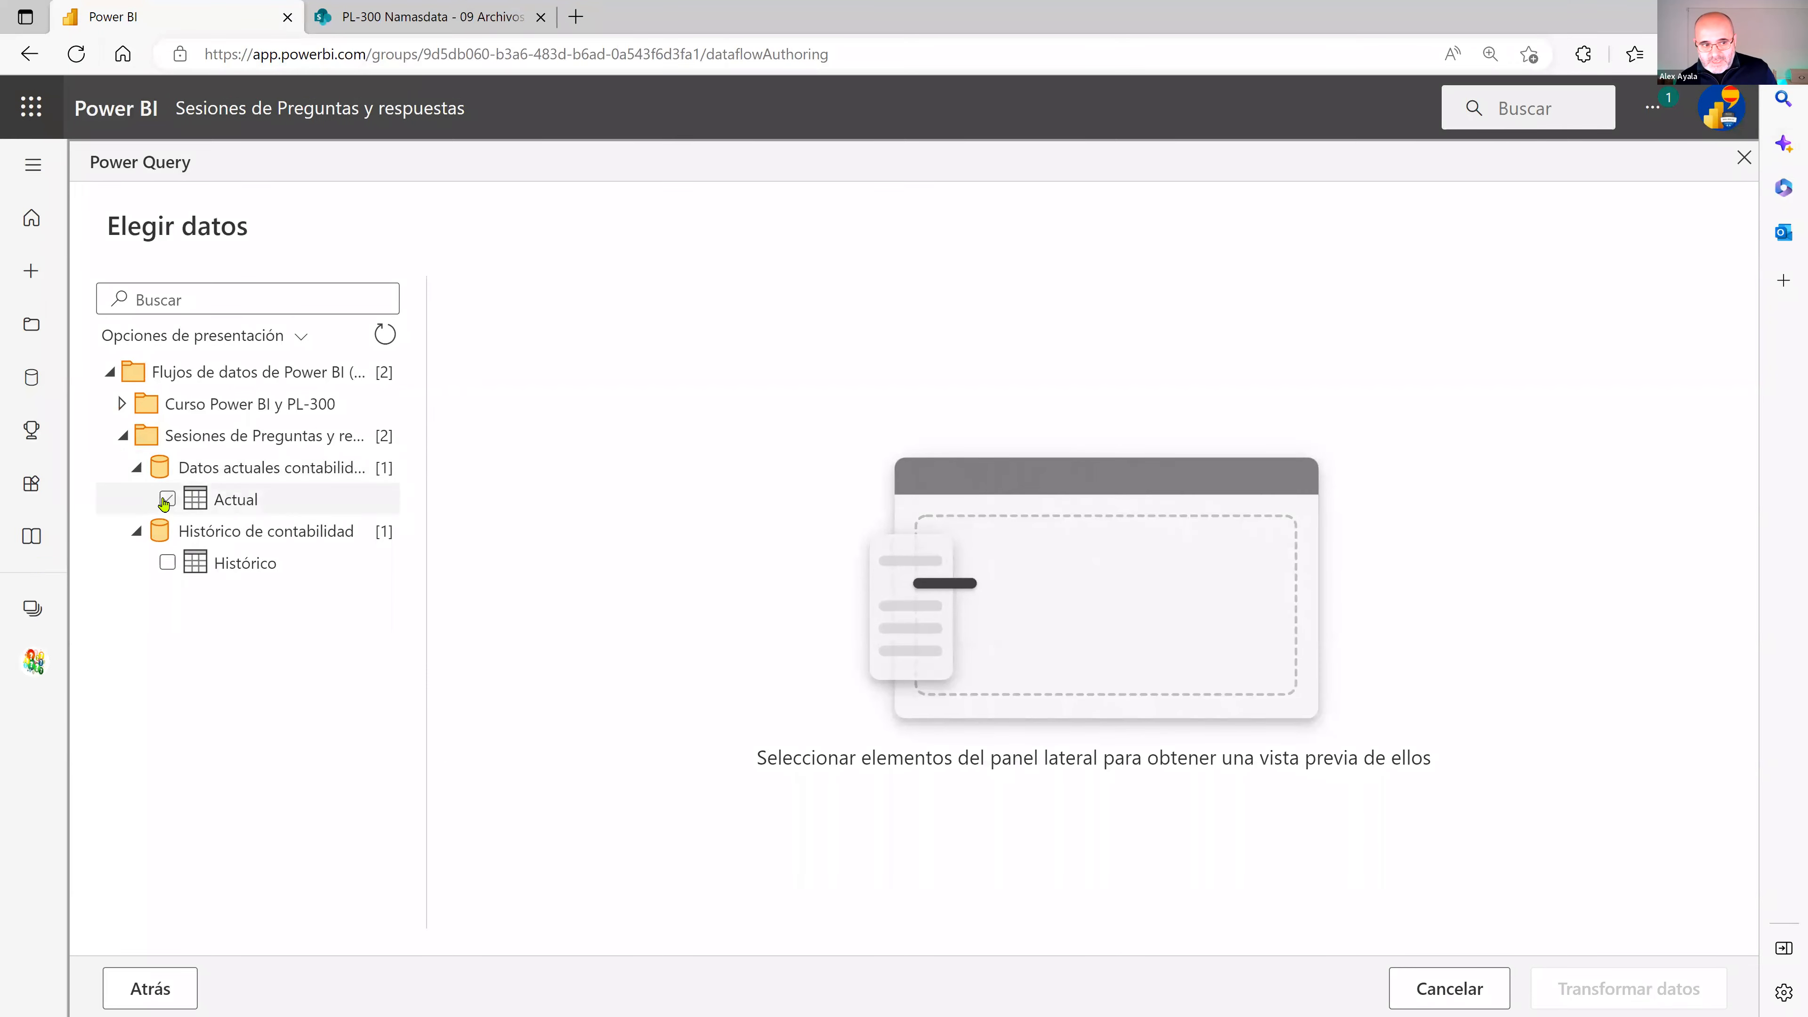
left_click(168, 563)
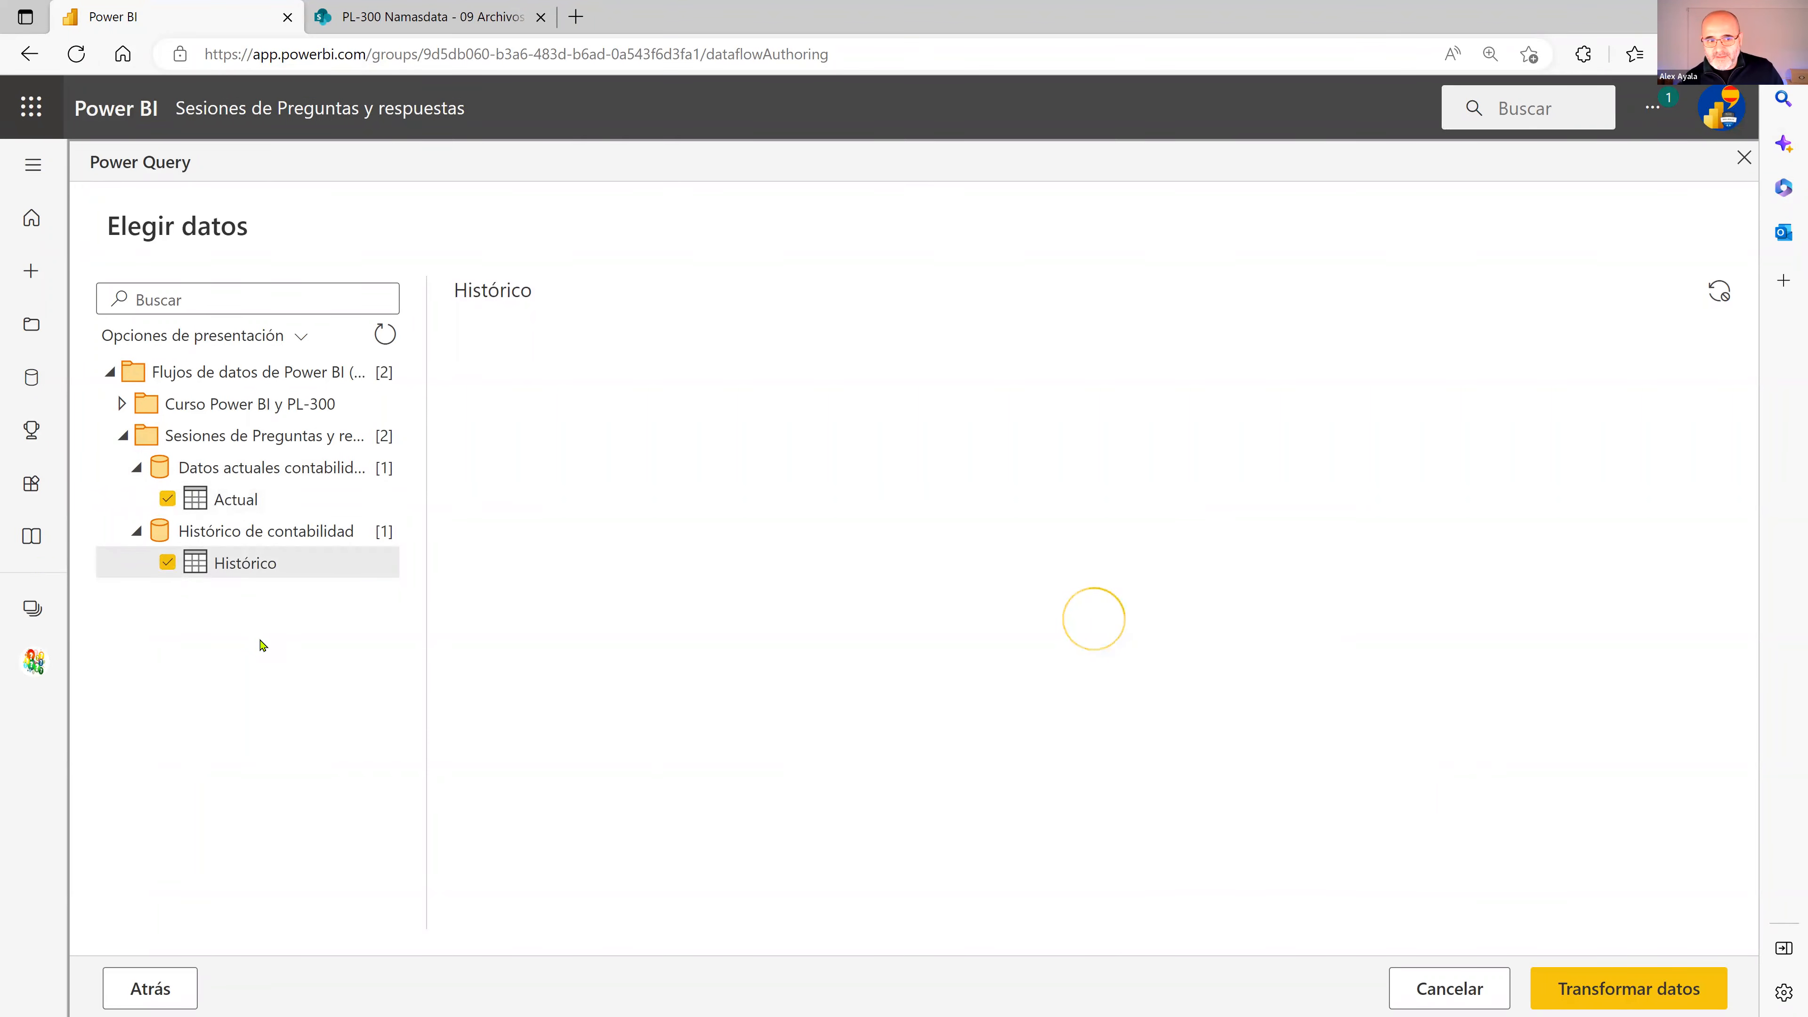
left_click(1588, 980)
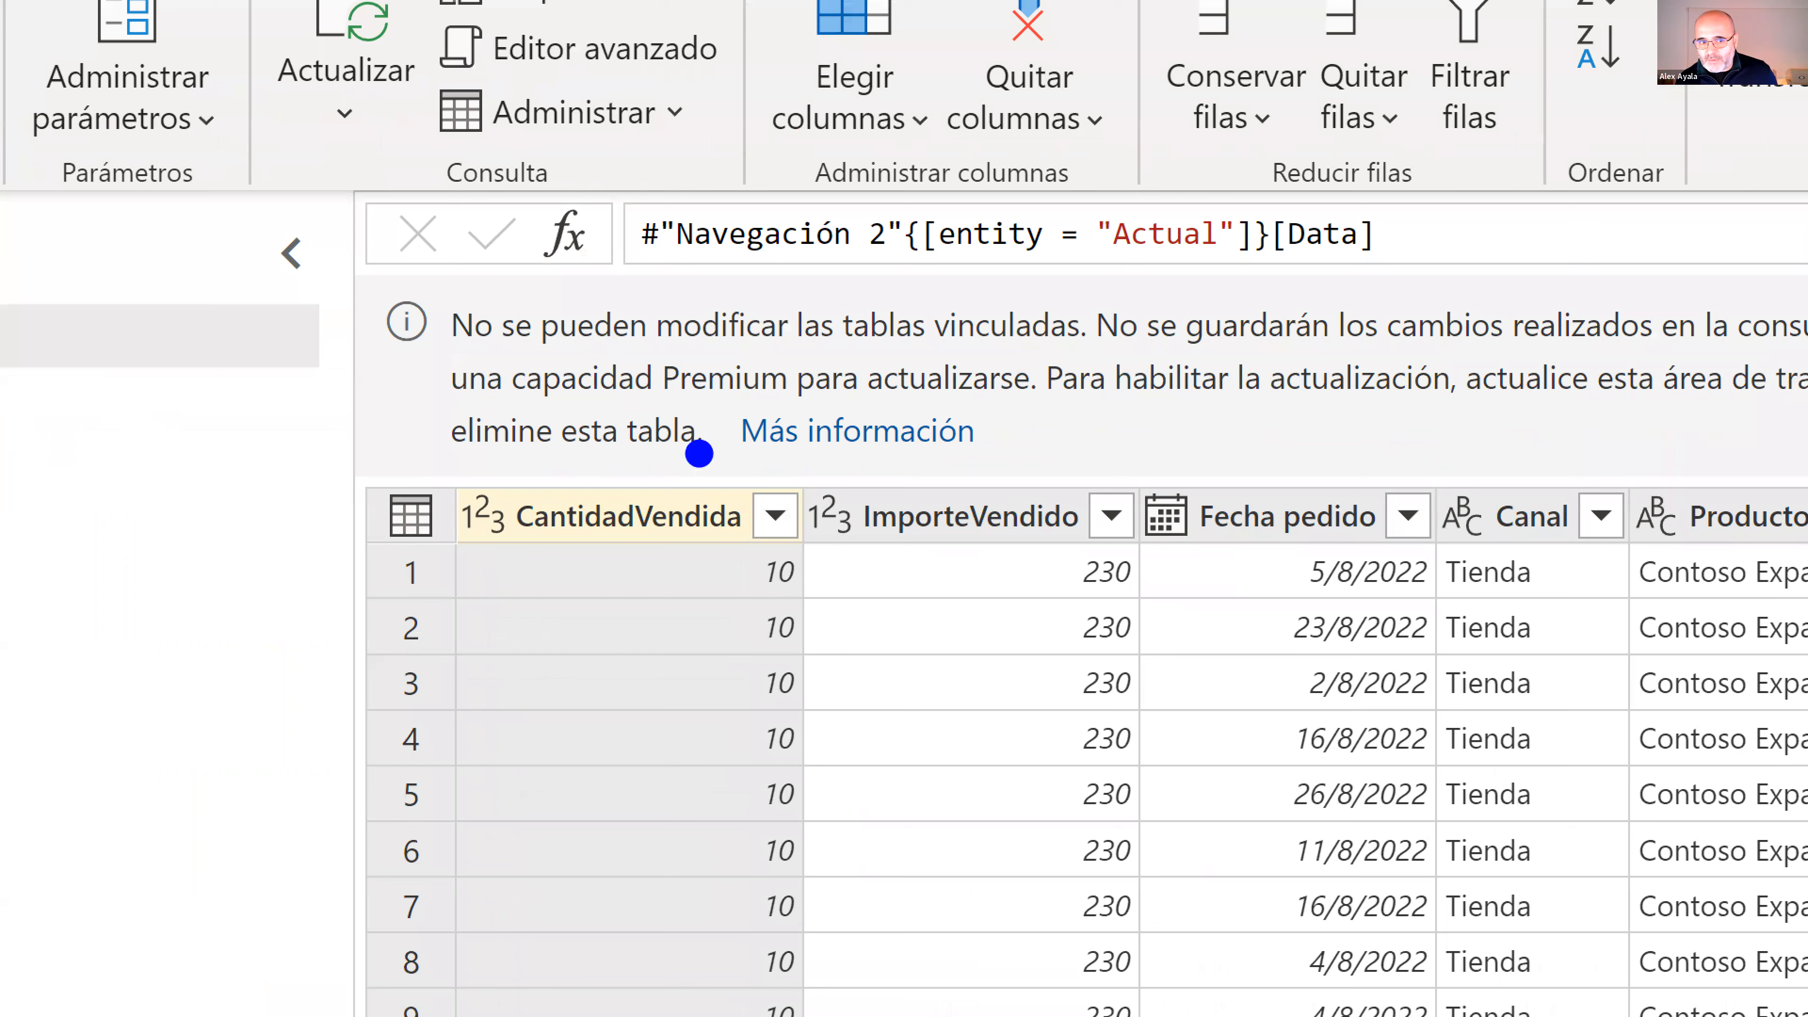
Read the capacity requirement in the linked-tables notice and check the signed-in account's licence type
mouse_move(809, 421)
left_mouse_down()
mouse_move(680, 422)
mouse_move(627, 365)
mouse_move(717, 332)
mouse_move(823, 356)
mouse_move(823, 425)
left_mouse_up()
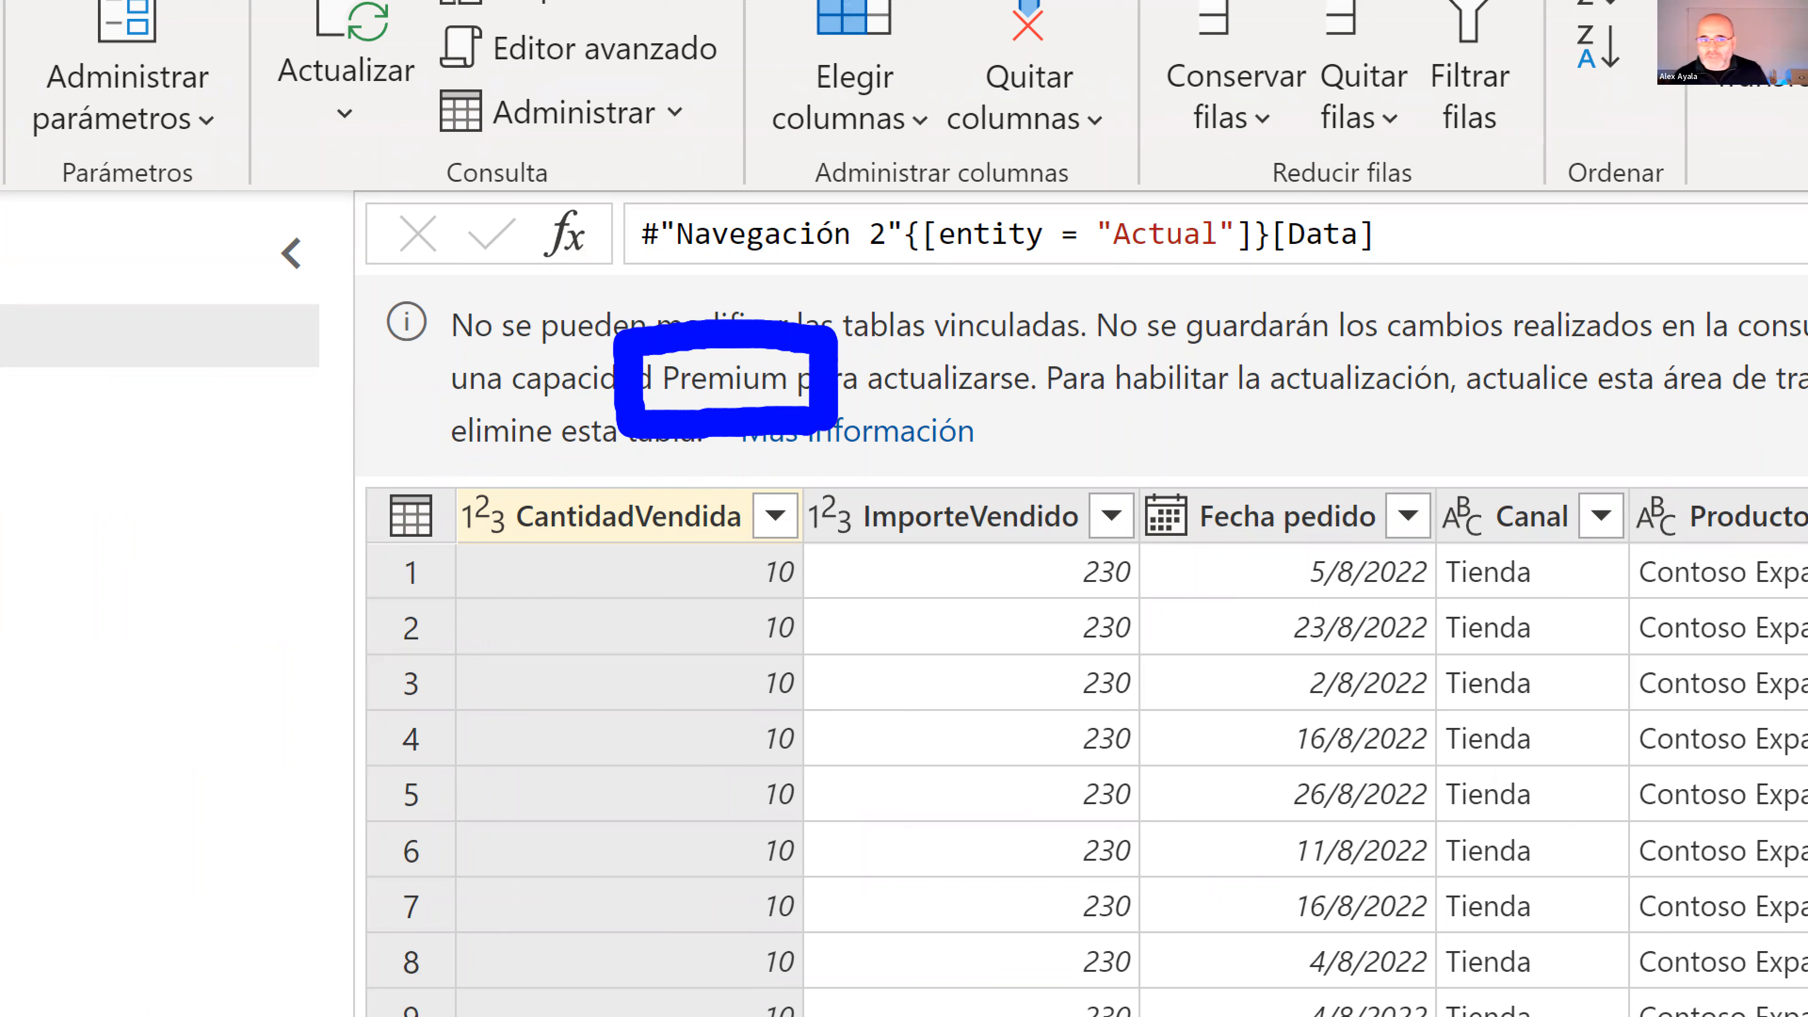
left_click_drag(618, 308, 342, 114)
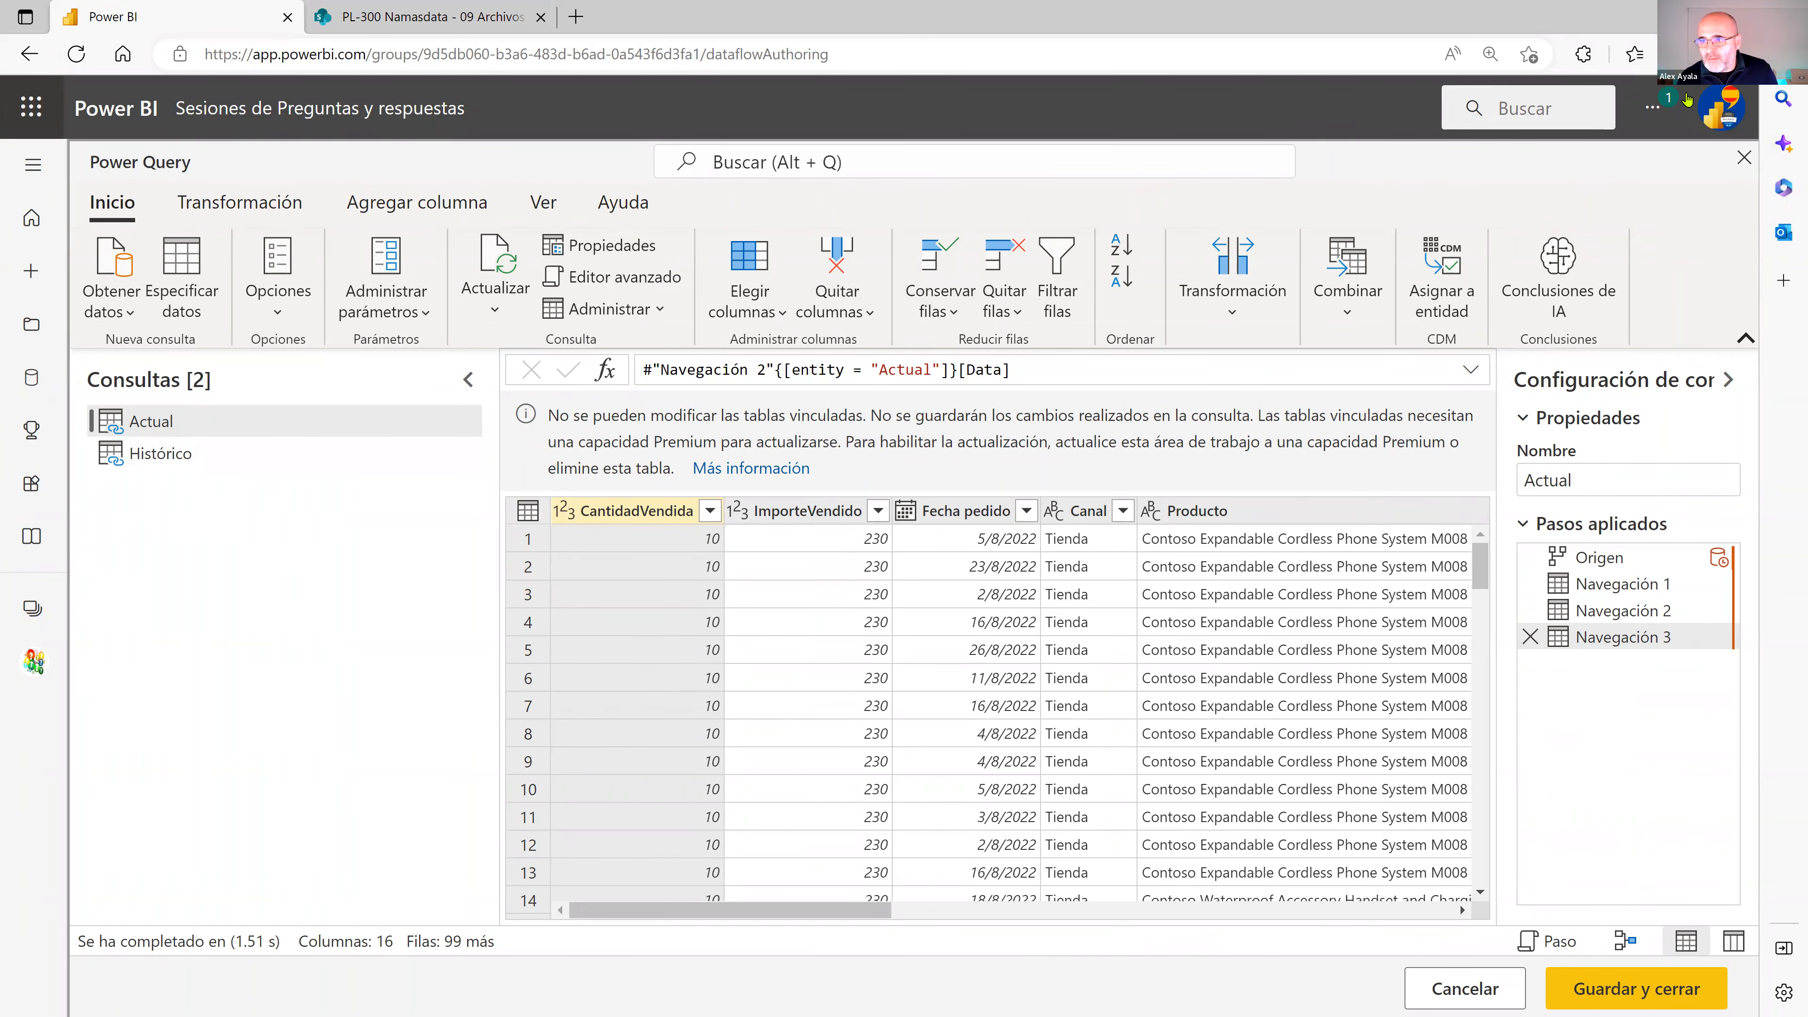
left_click(1723, 109)
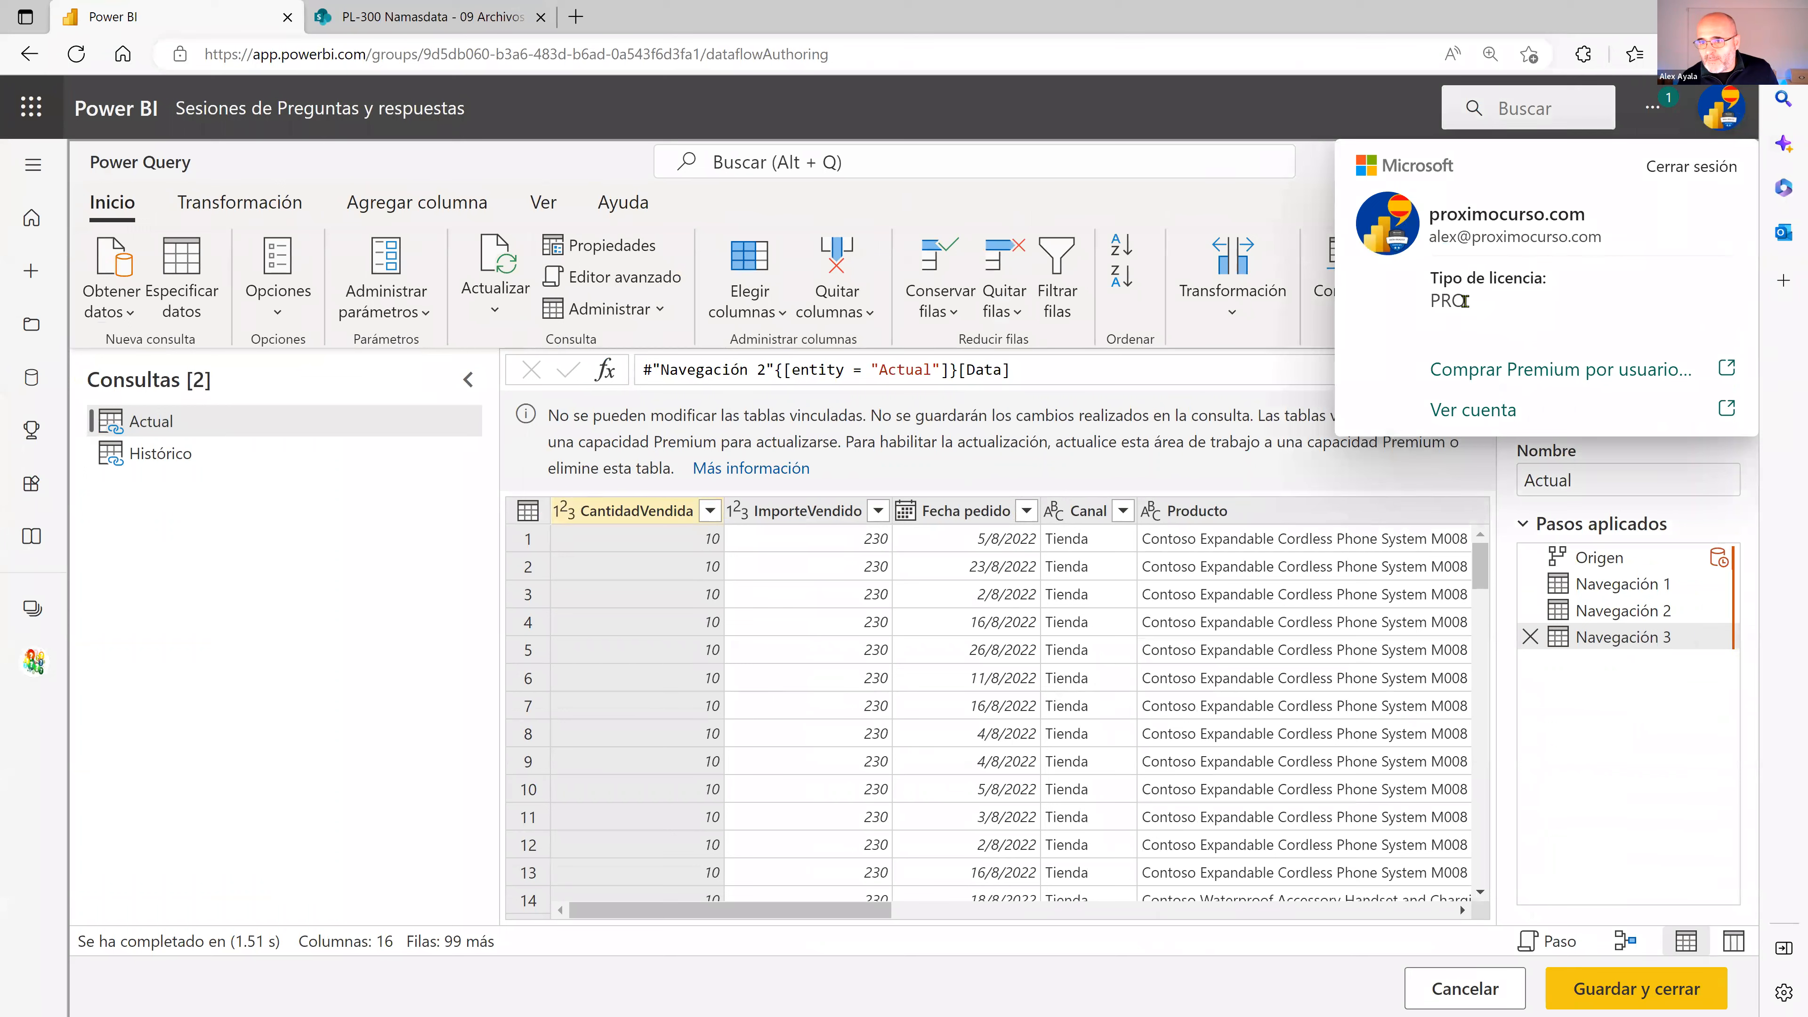
left_click(270, 607)
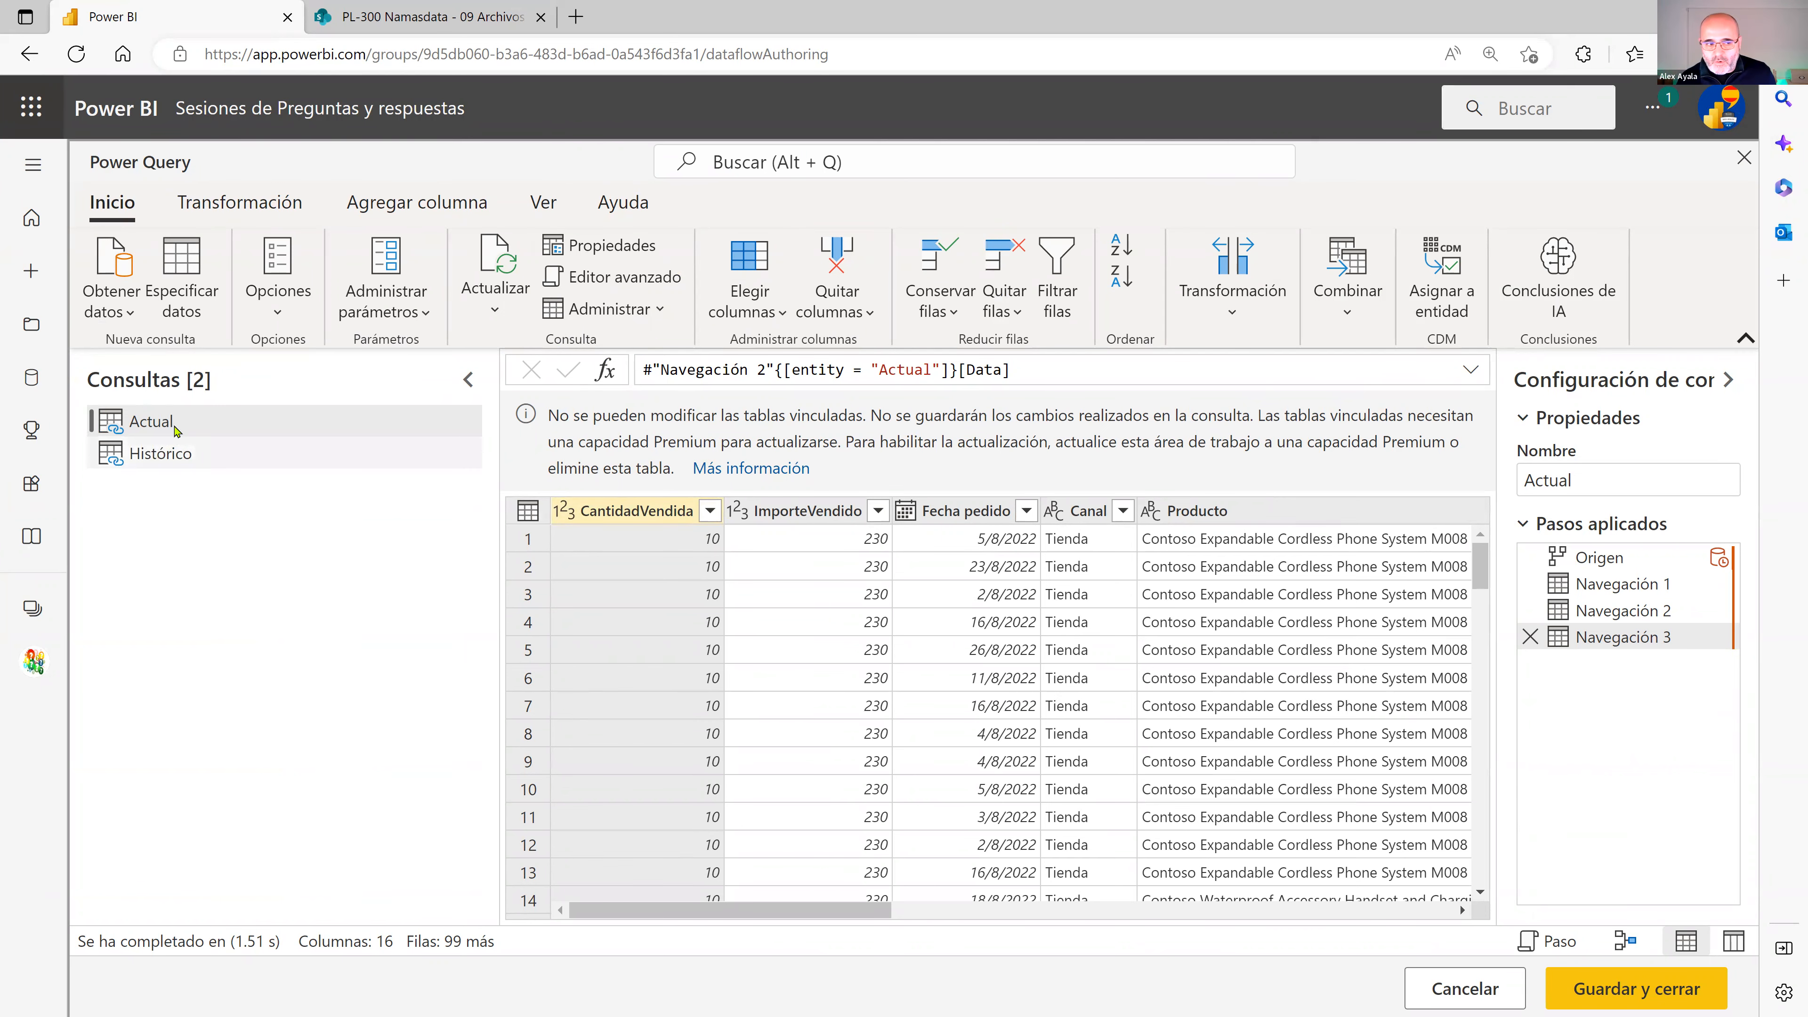
Append the Histórico table to the Actual query as a two-table append, and select the Histórico query again
left_click(153, 456)
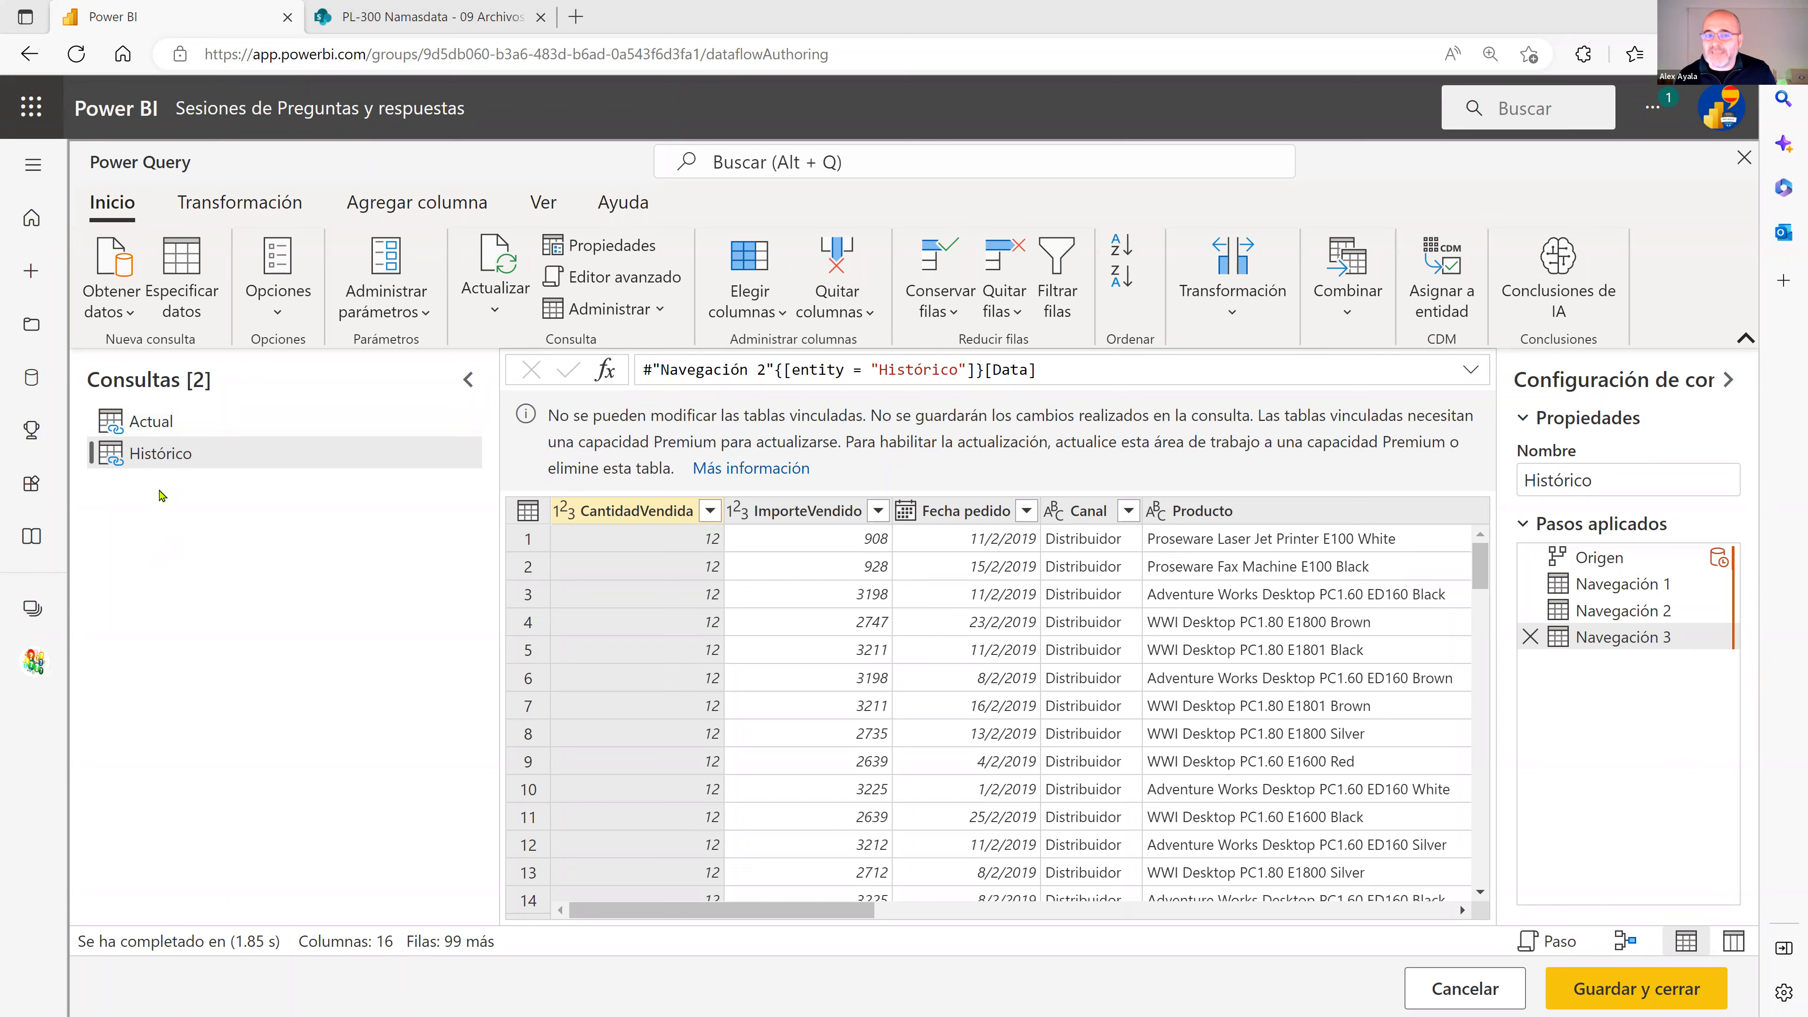
left_click(151, 422)
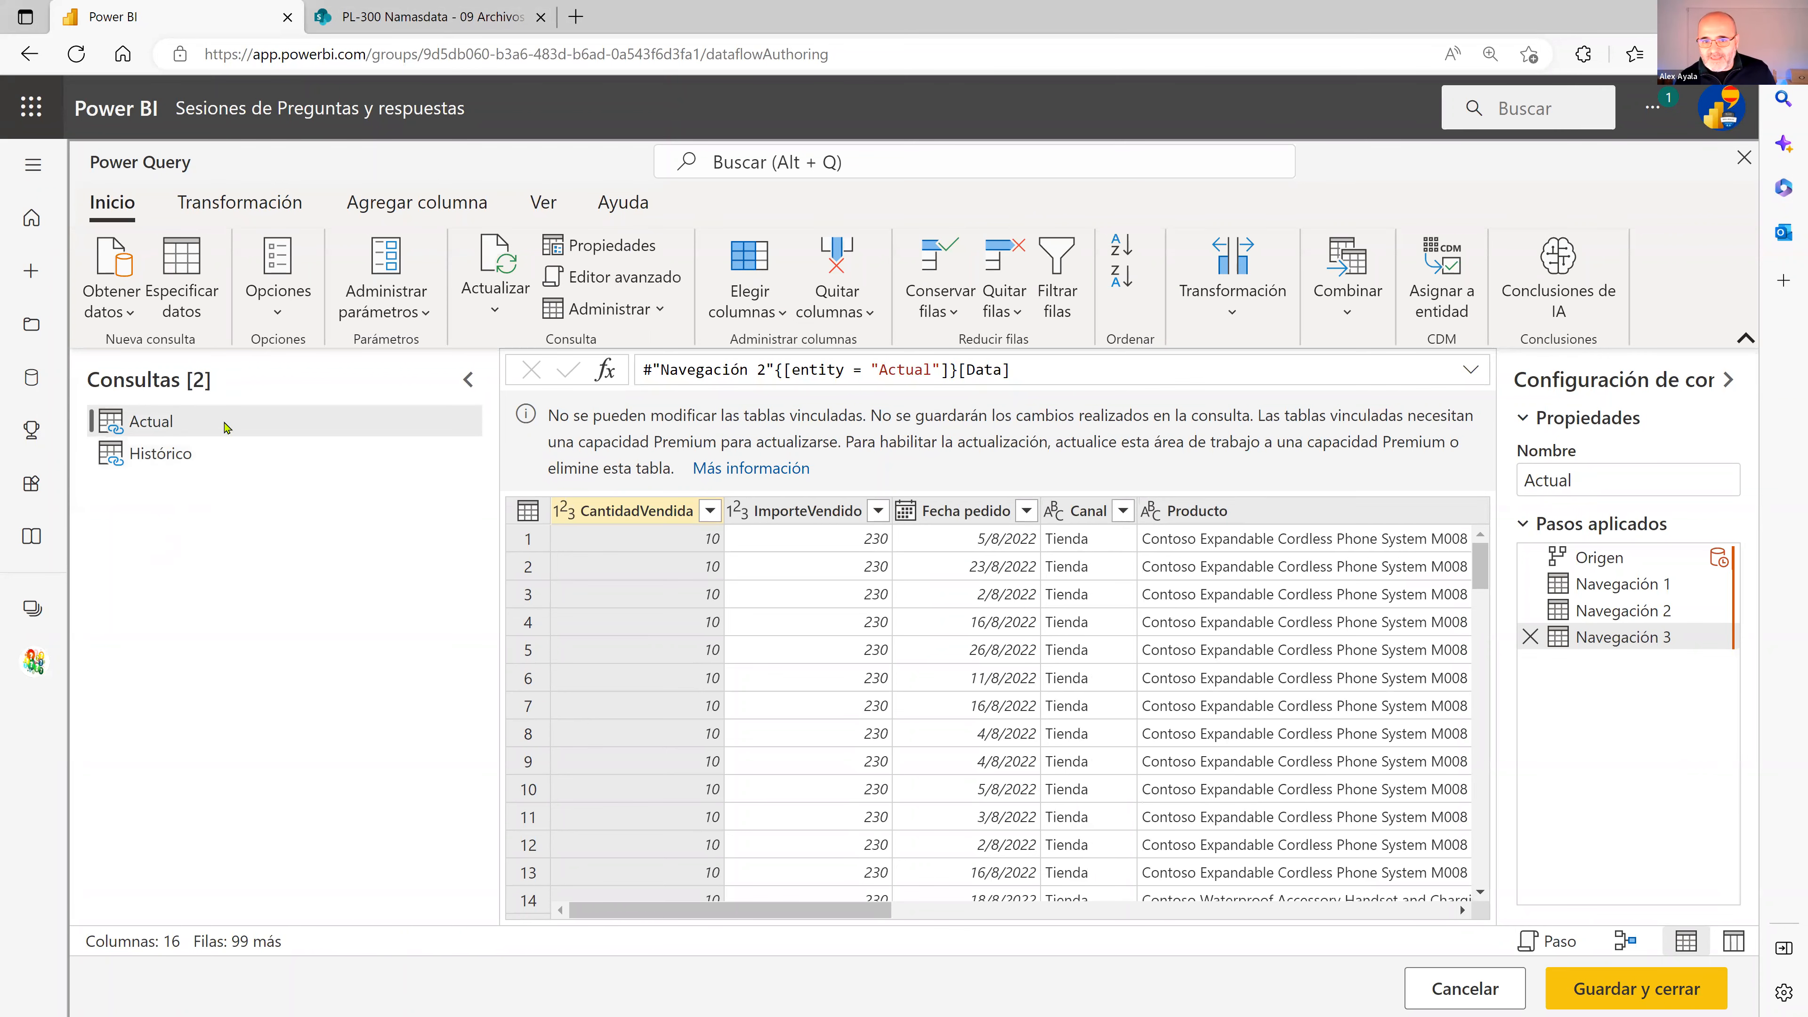
left_click(1348, 306)
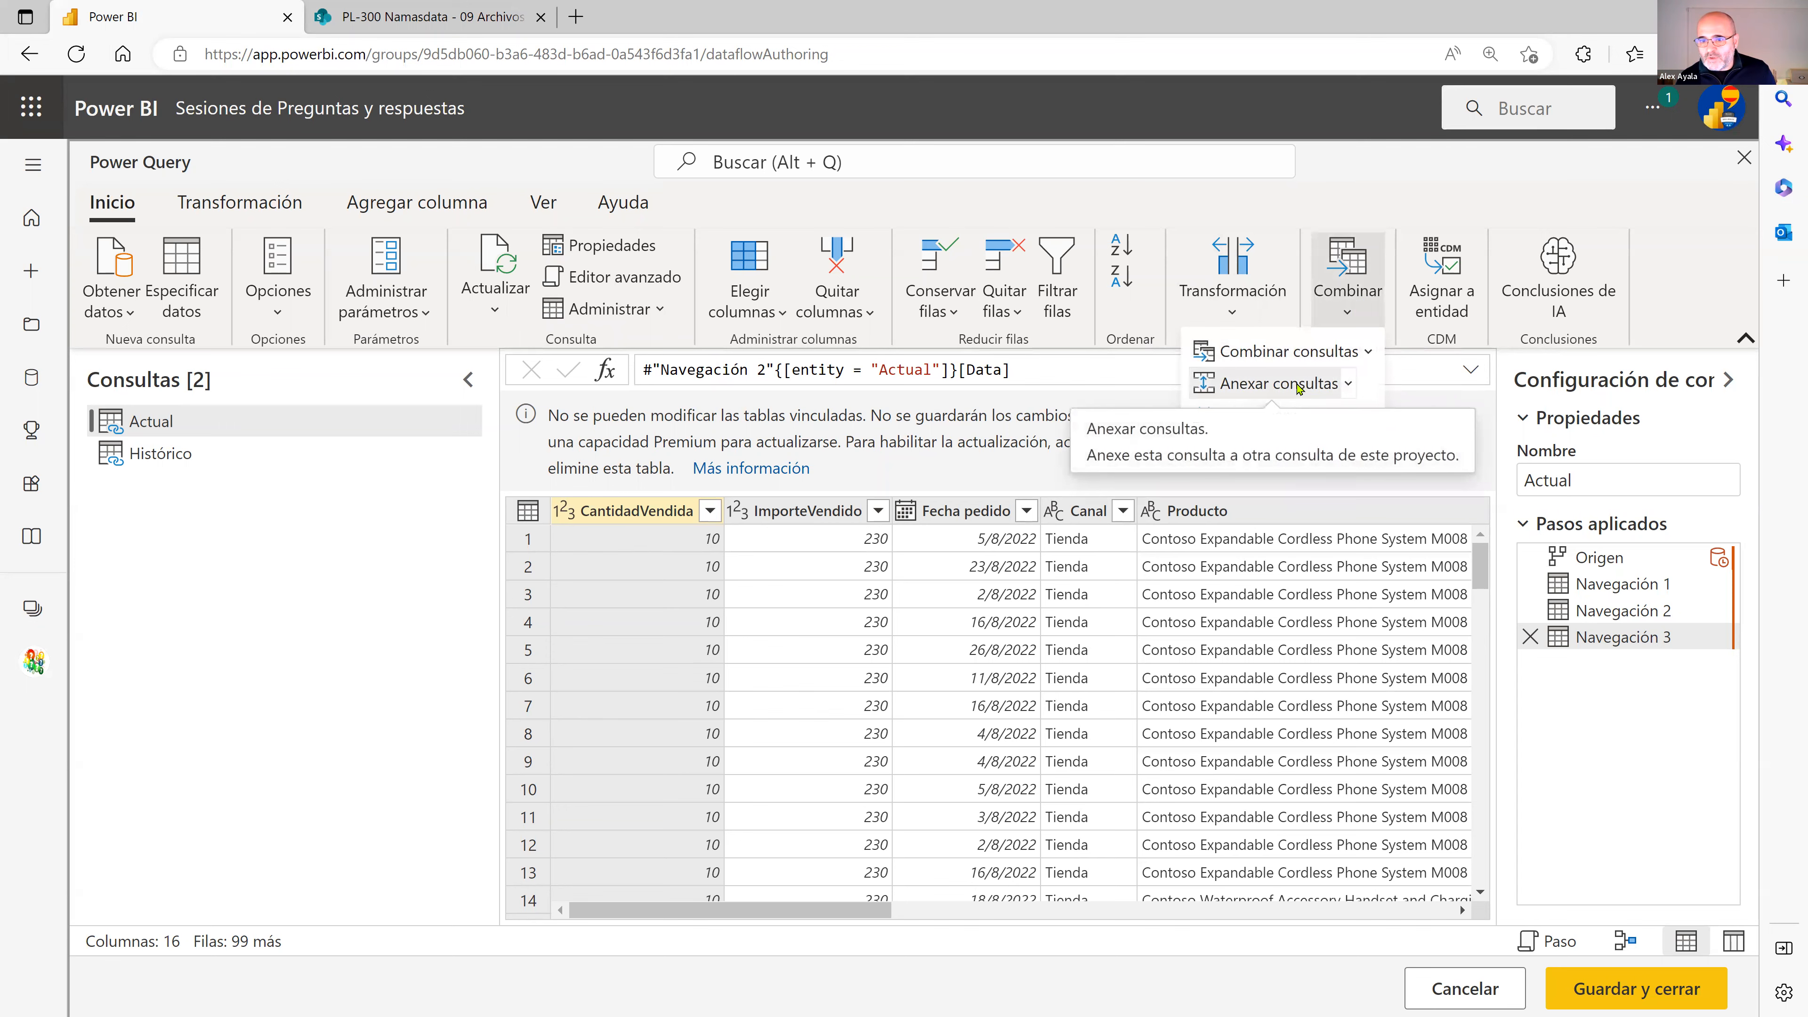
left_click(1297, 388)
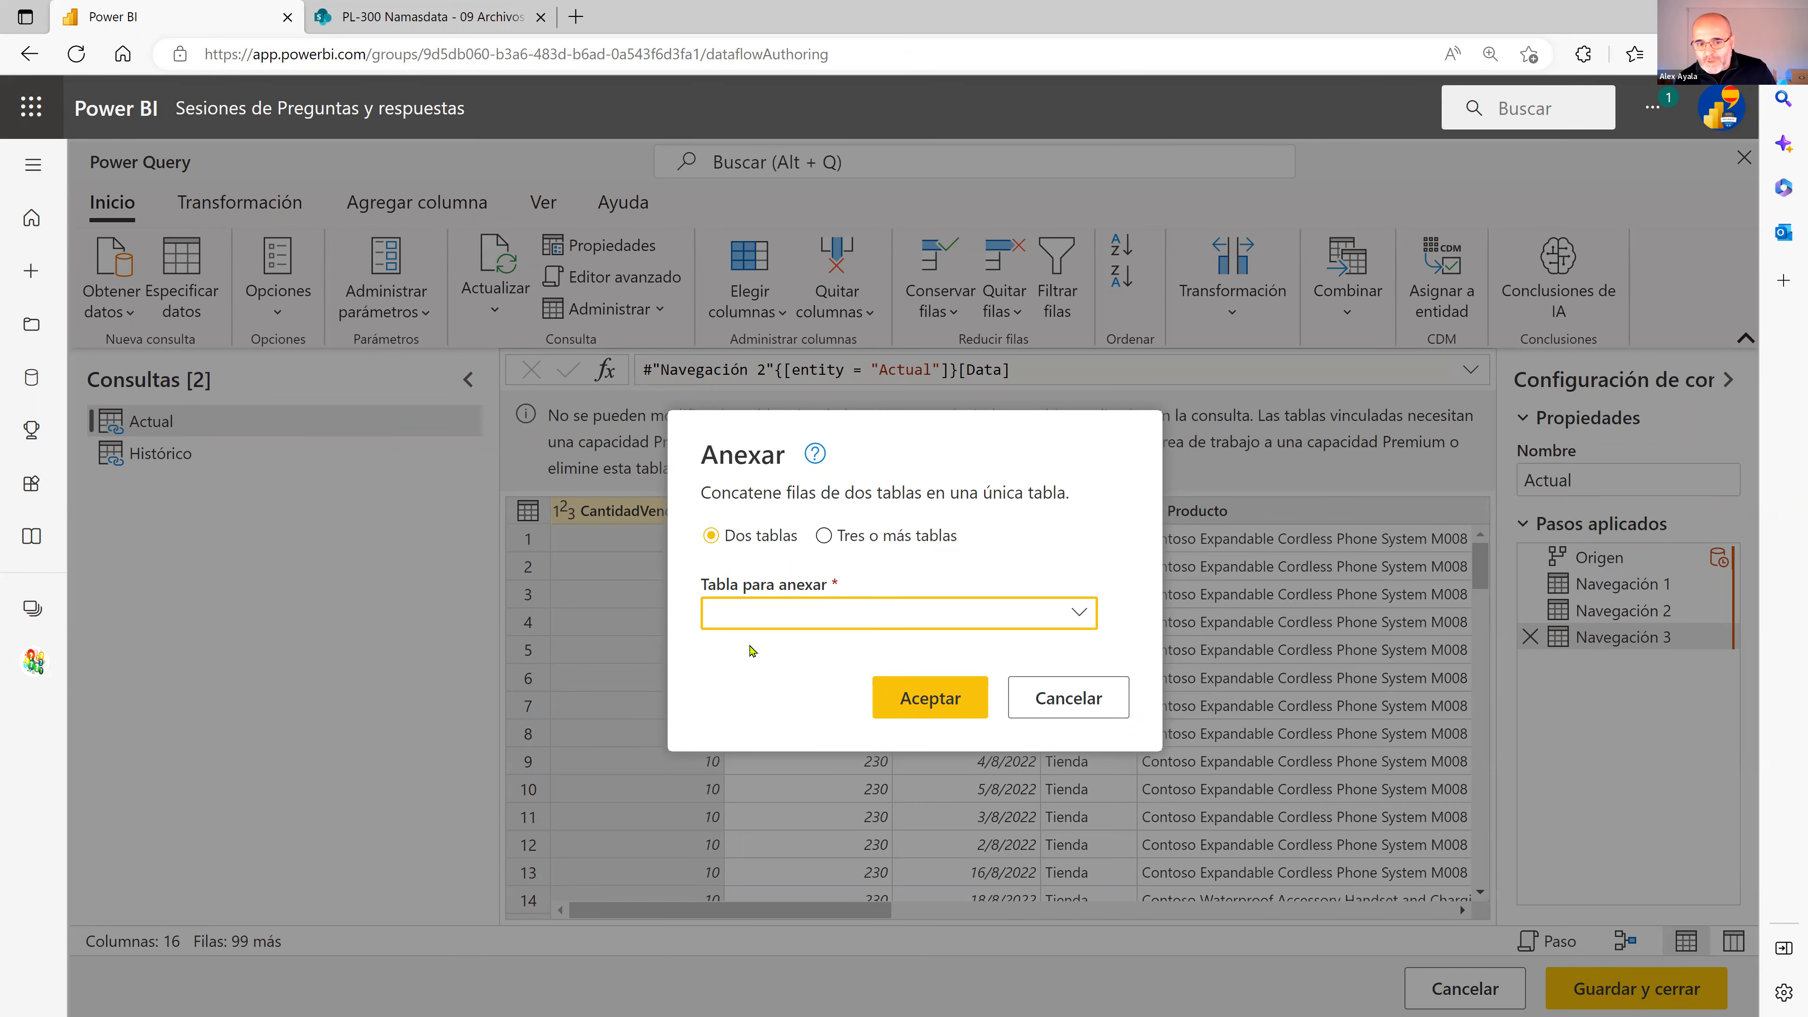
left_click(766, 618)
left_click(760, 672)
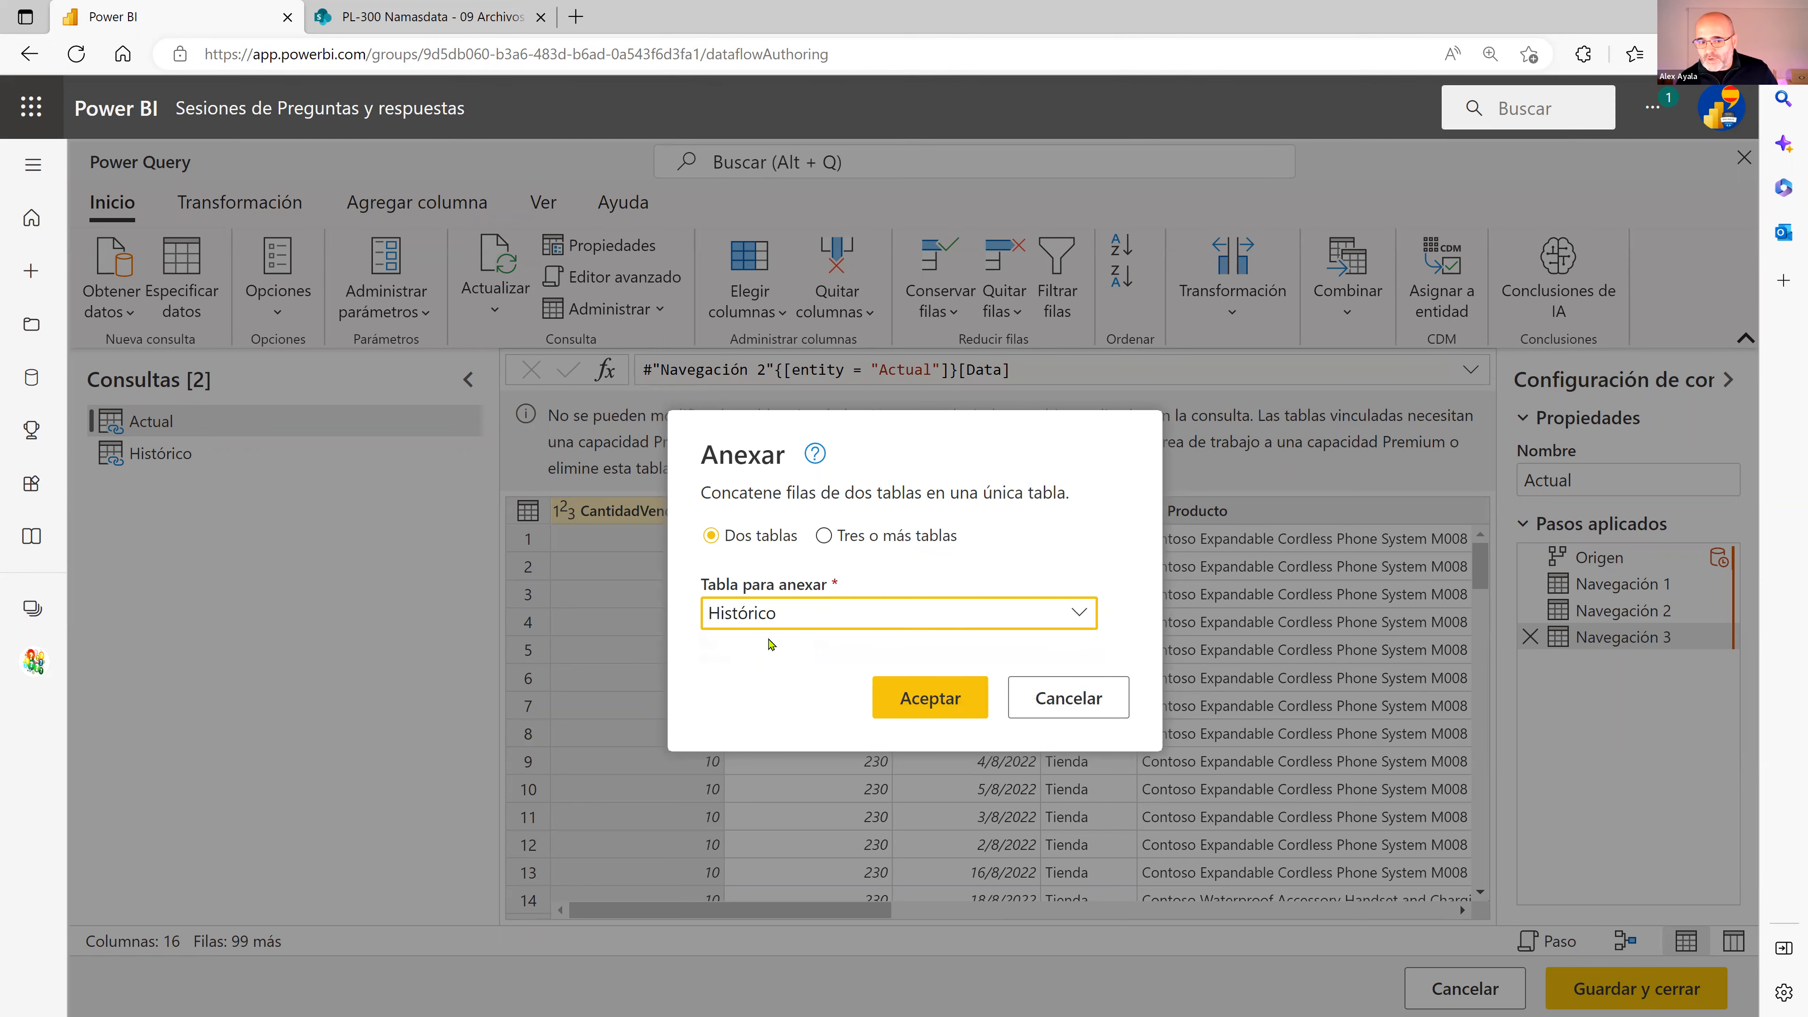
left_click(922, 698)
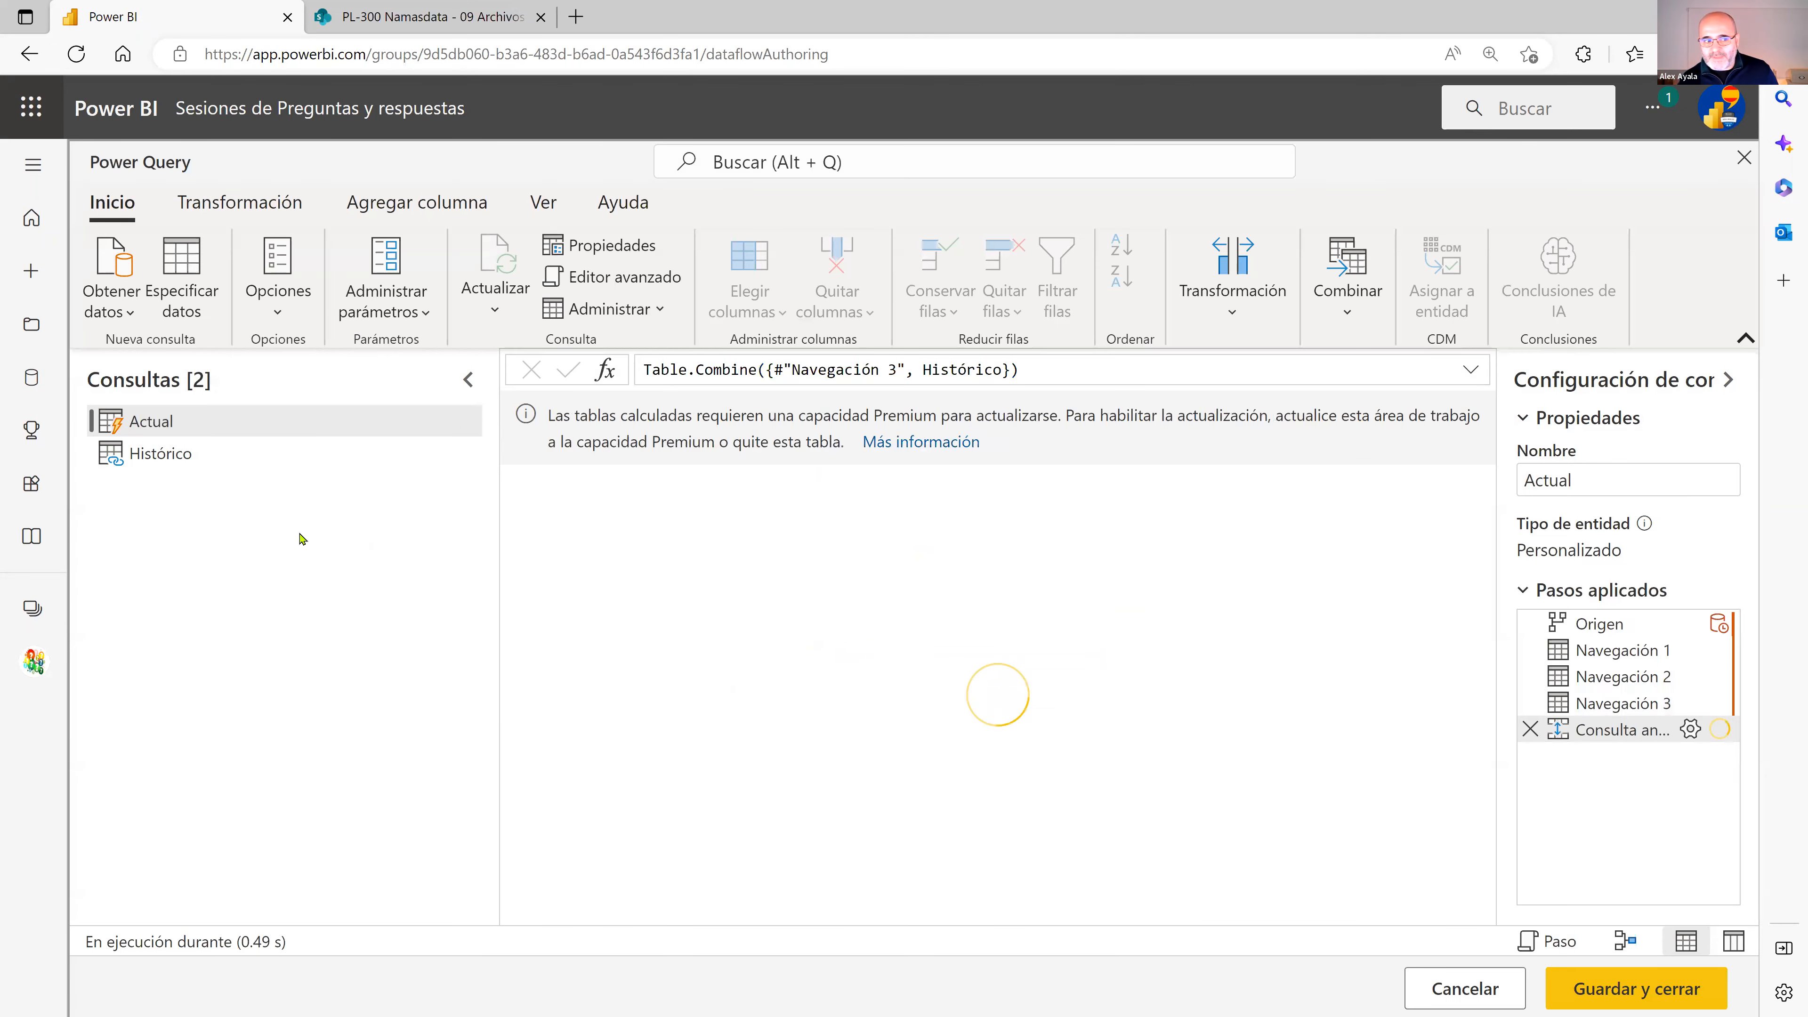
left_click(158, 454)
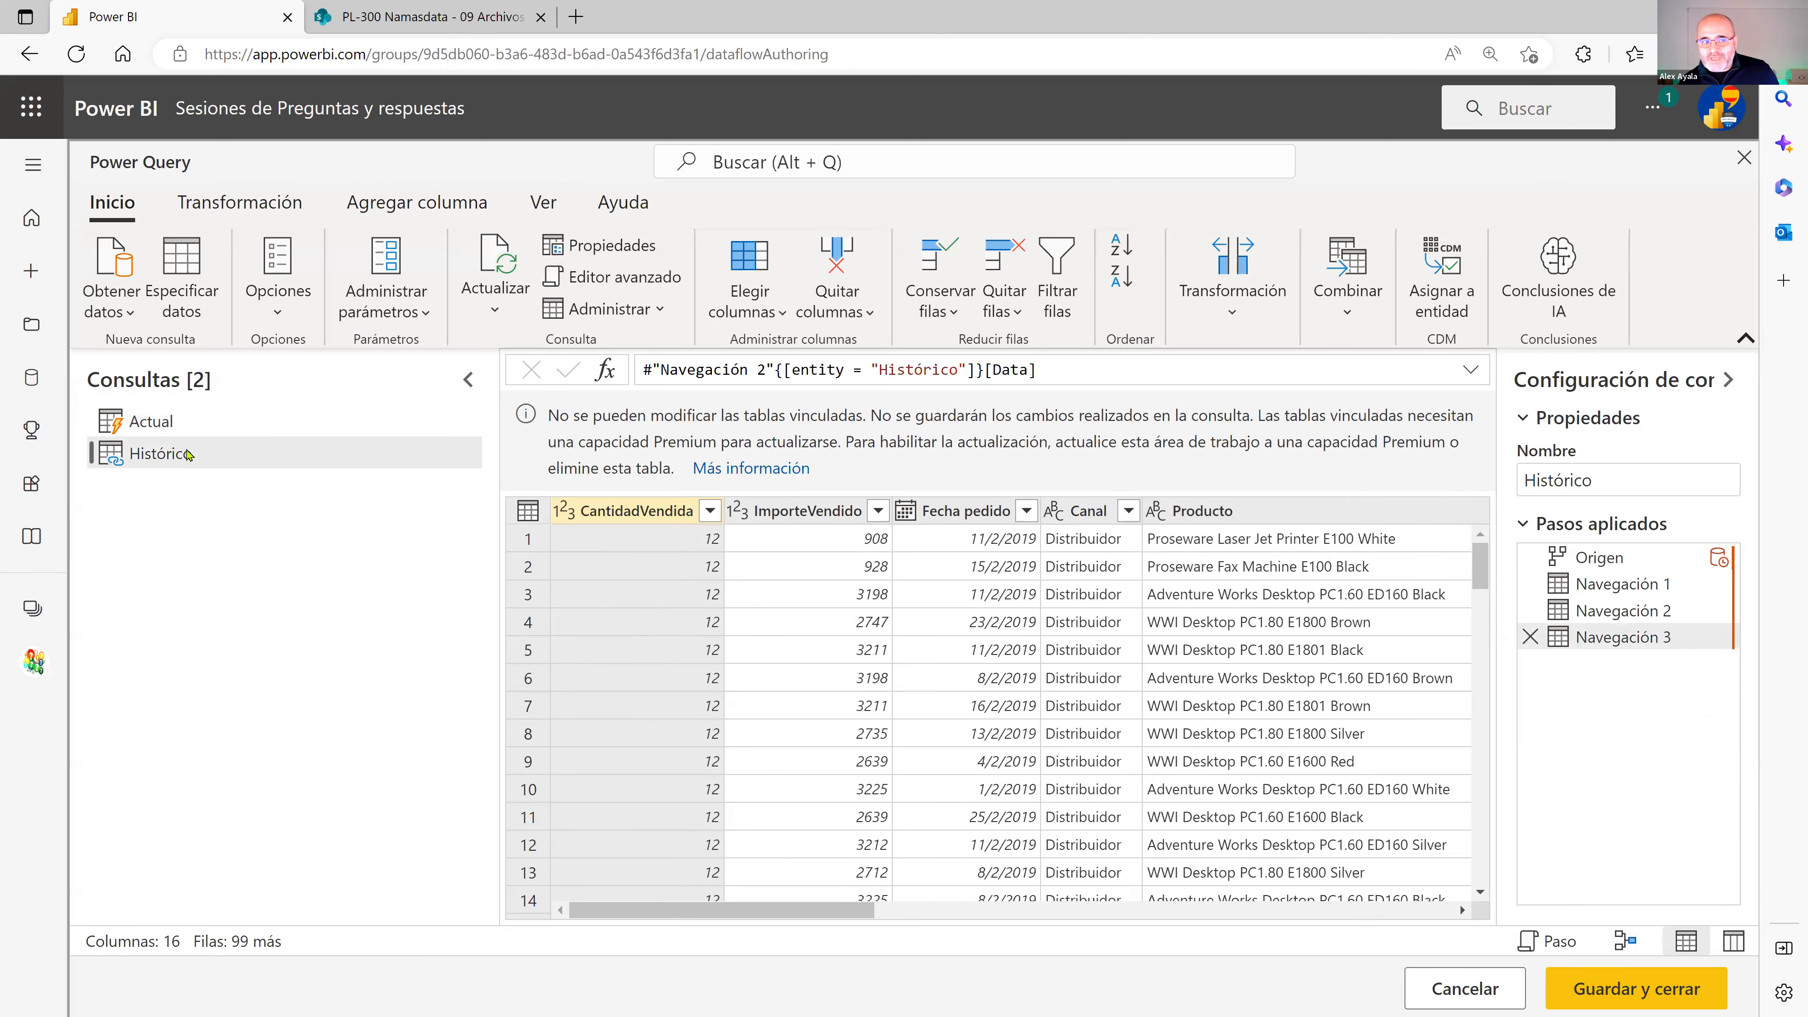
Disable loading for the Histórico query and rename the Actual query as Contabilidad
right_click(168, 454)
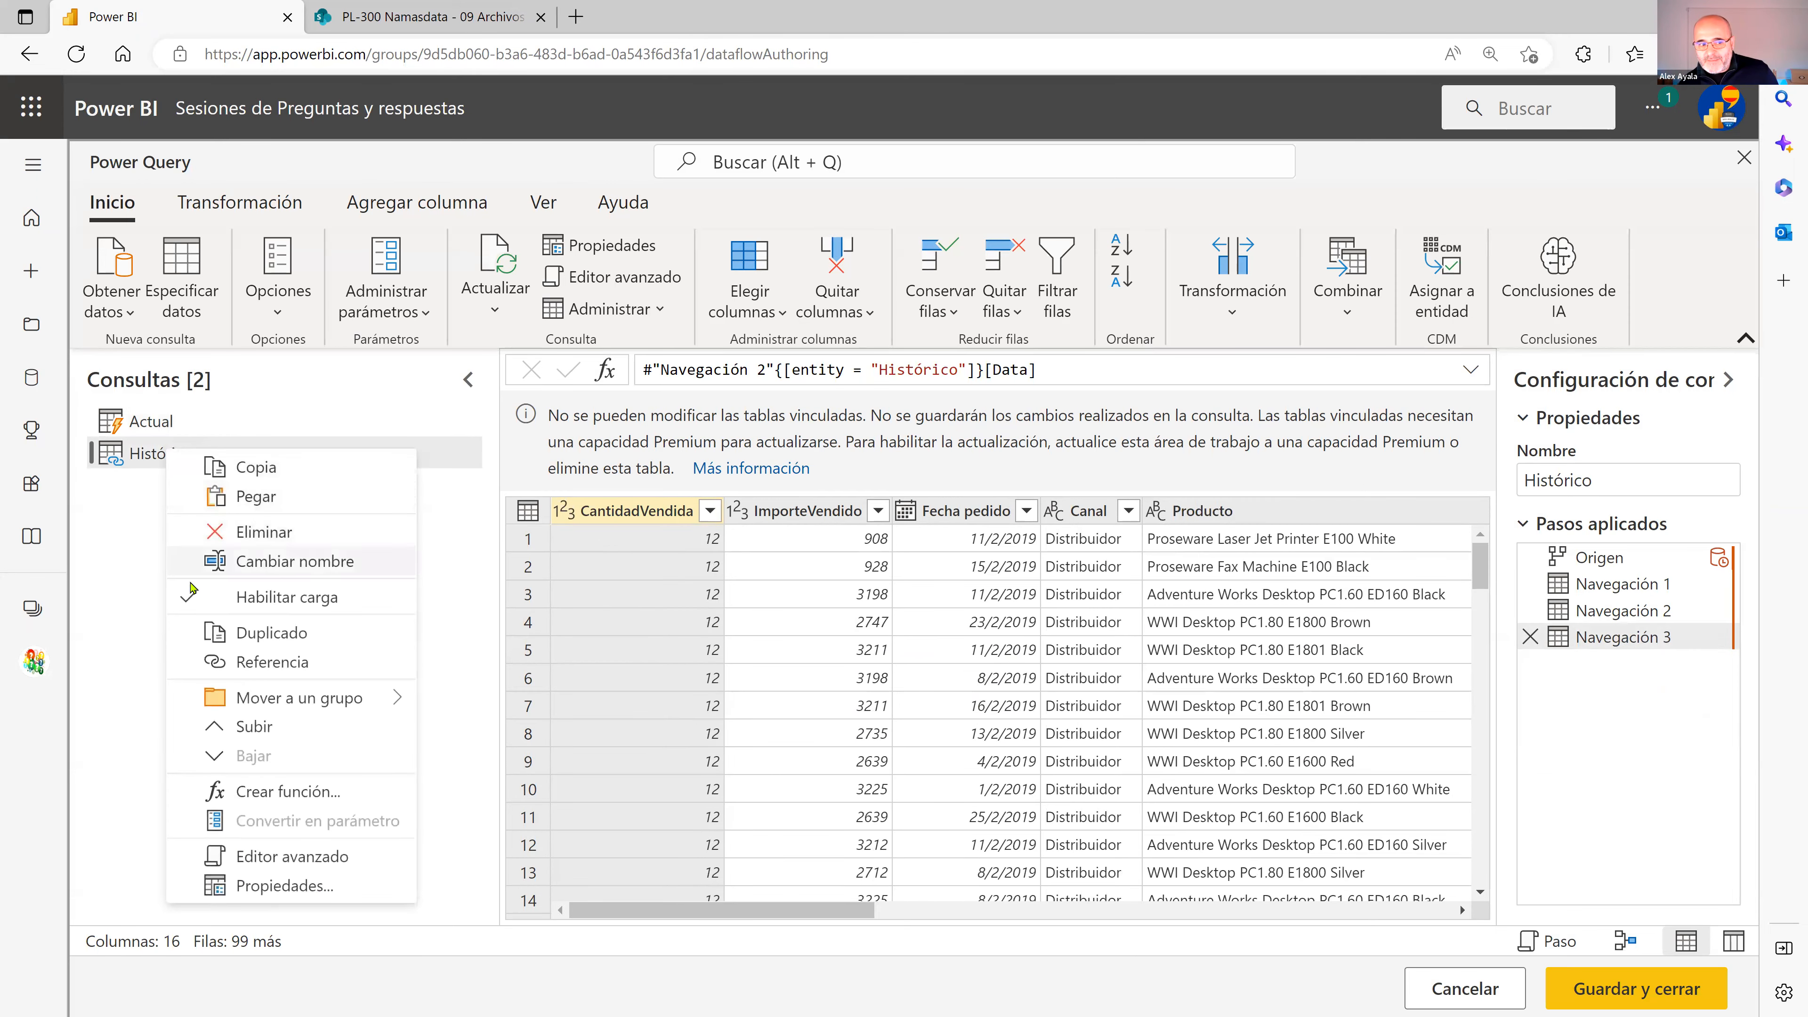
left_click(191, 599)
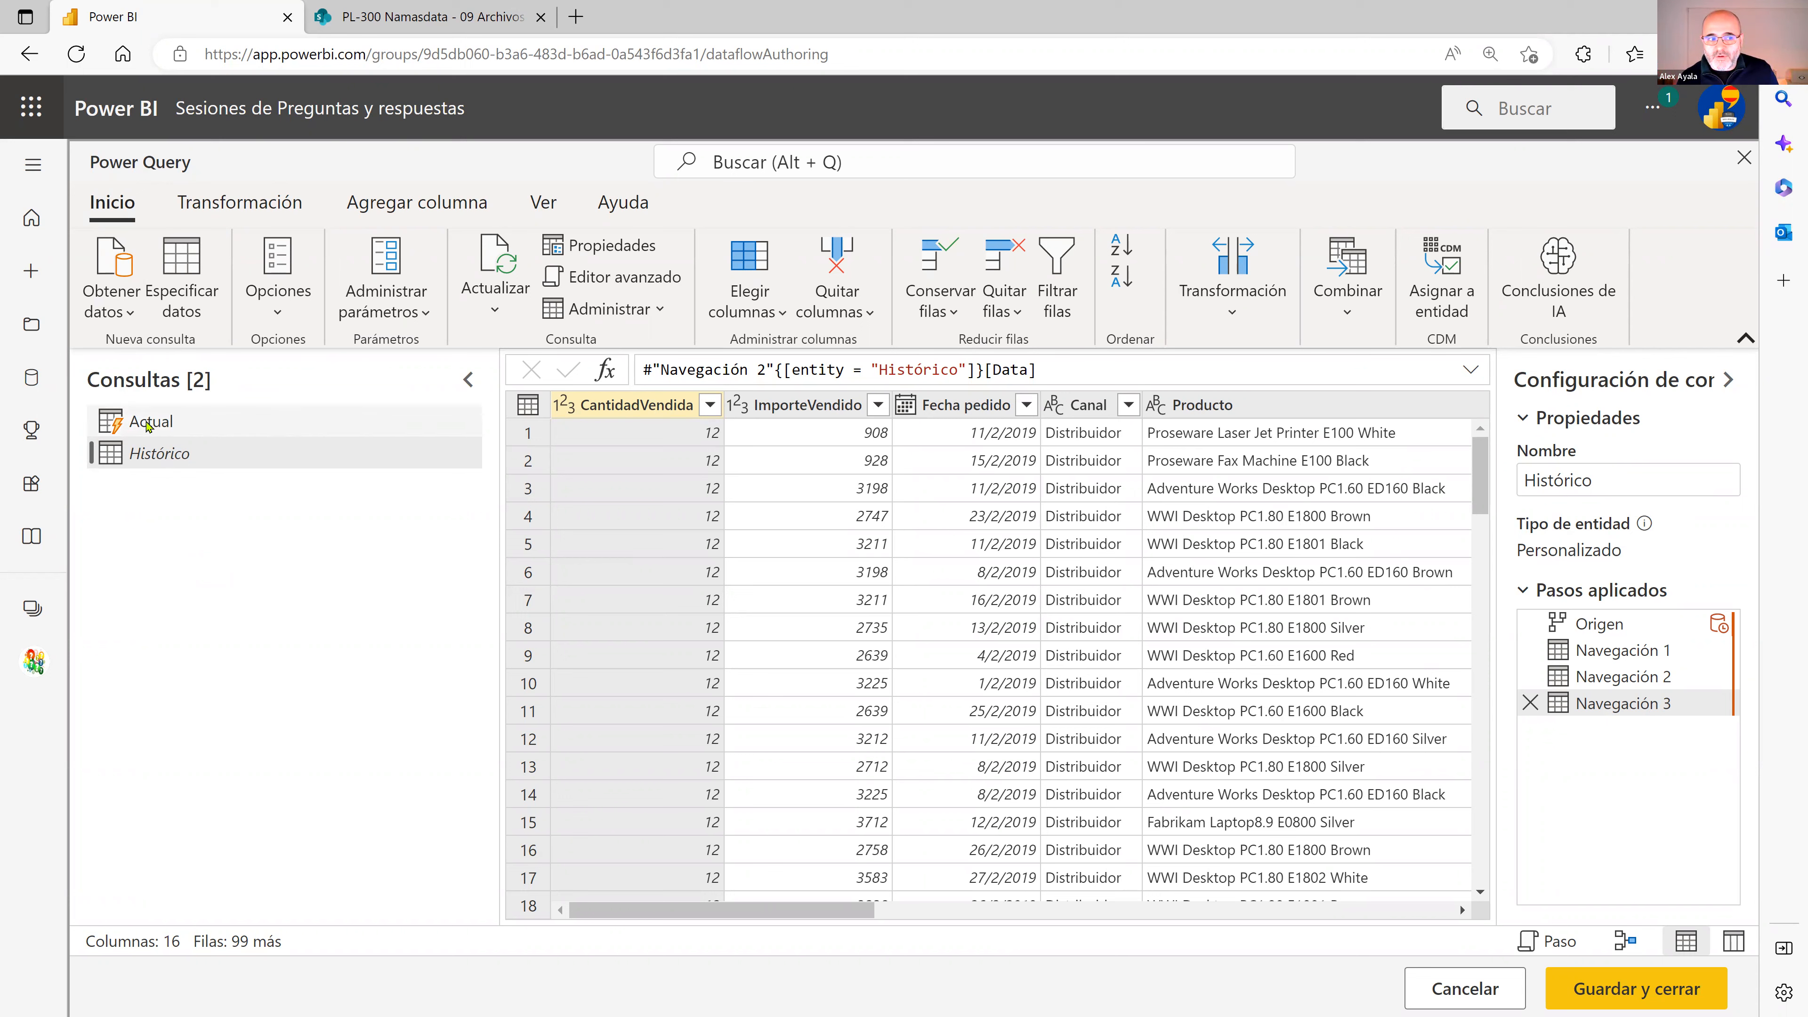
left_click(165, 421)
left_click(184, 426)
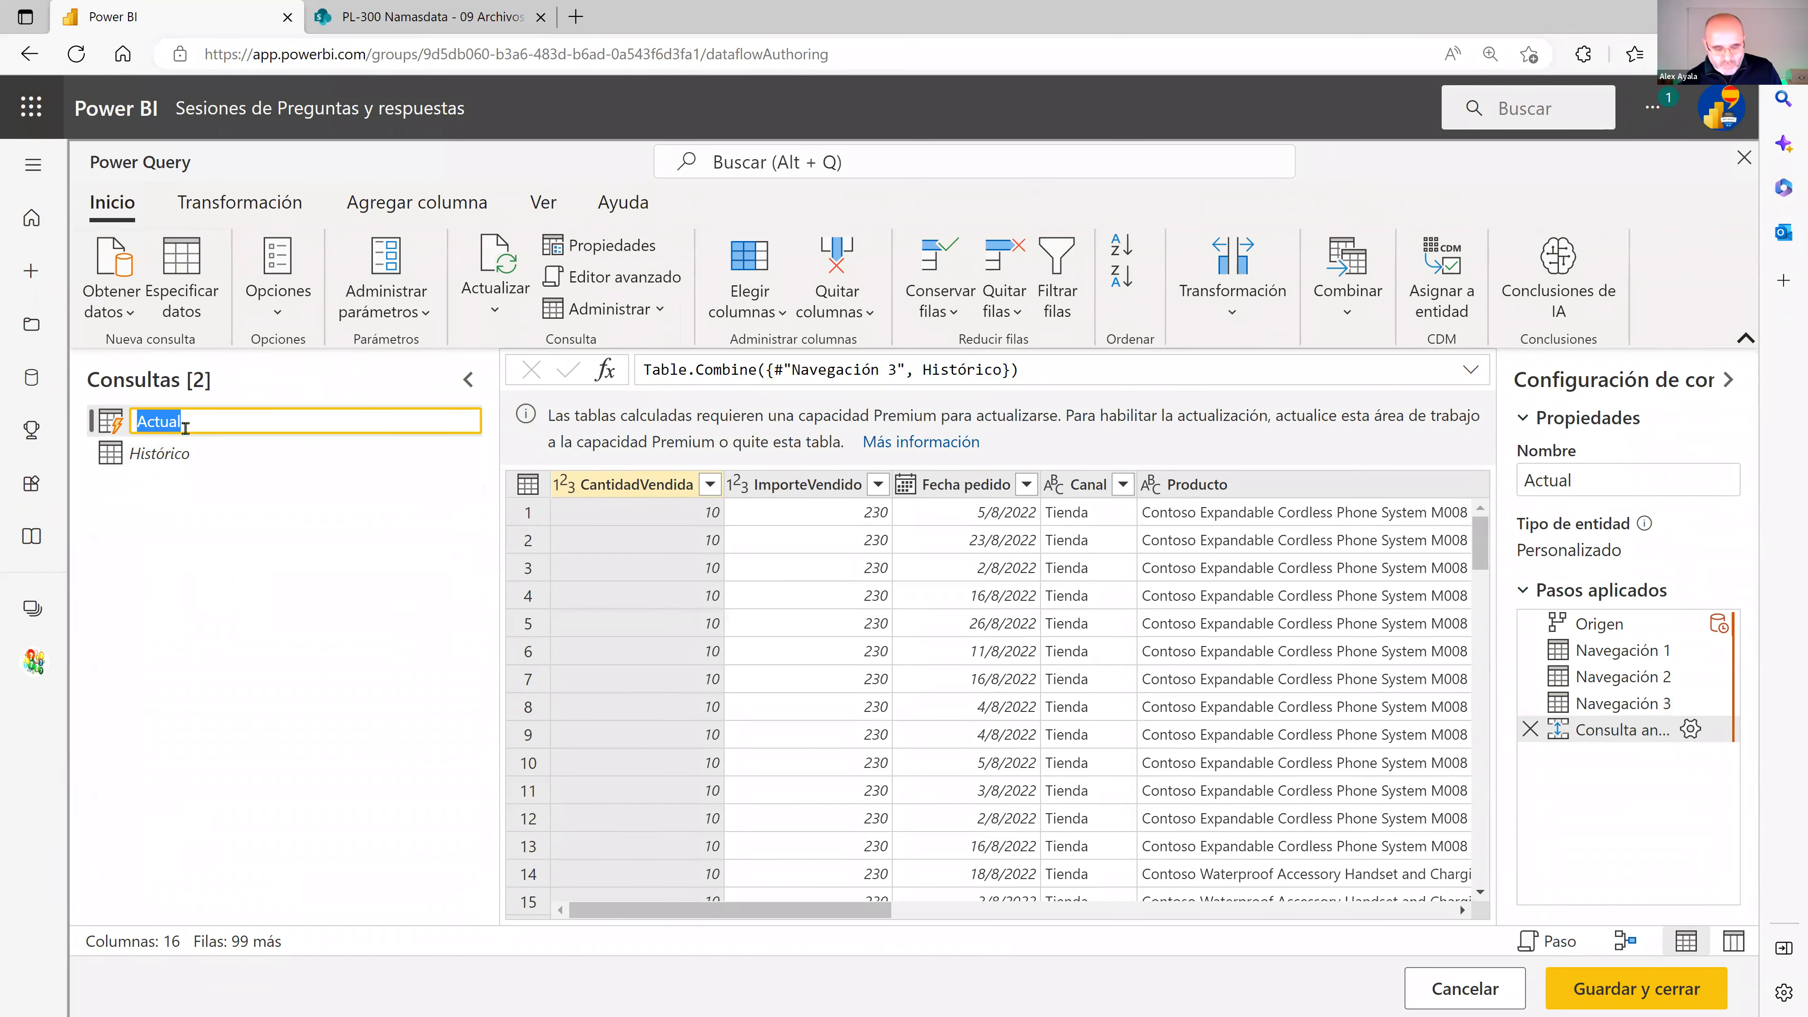
type("Conta")
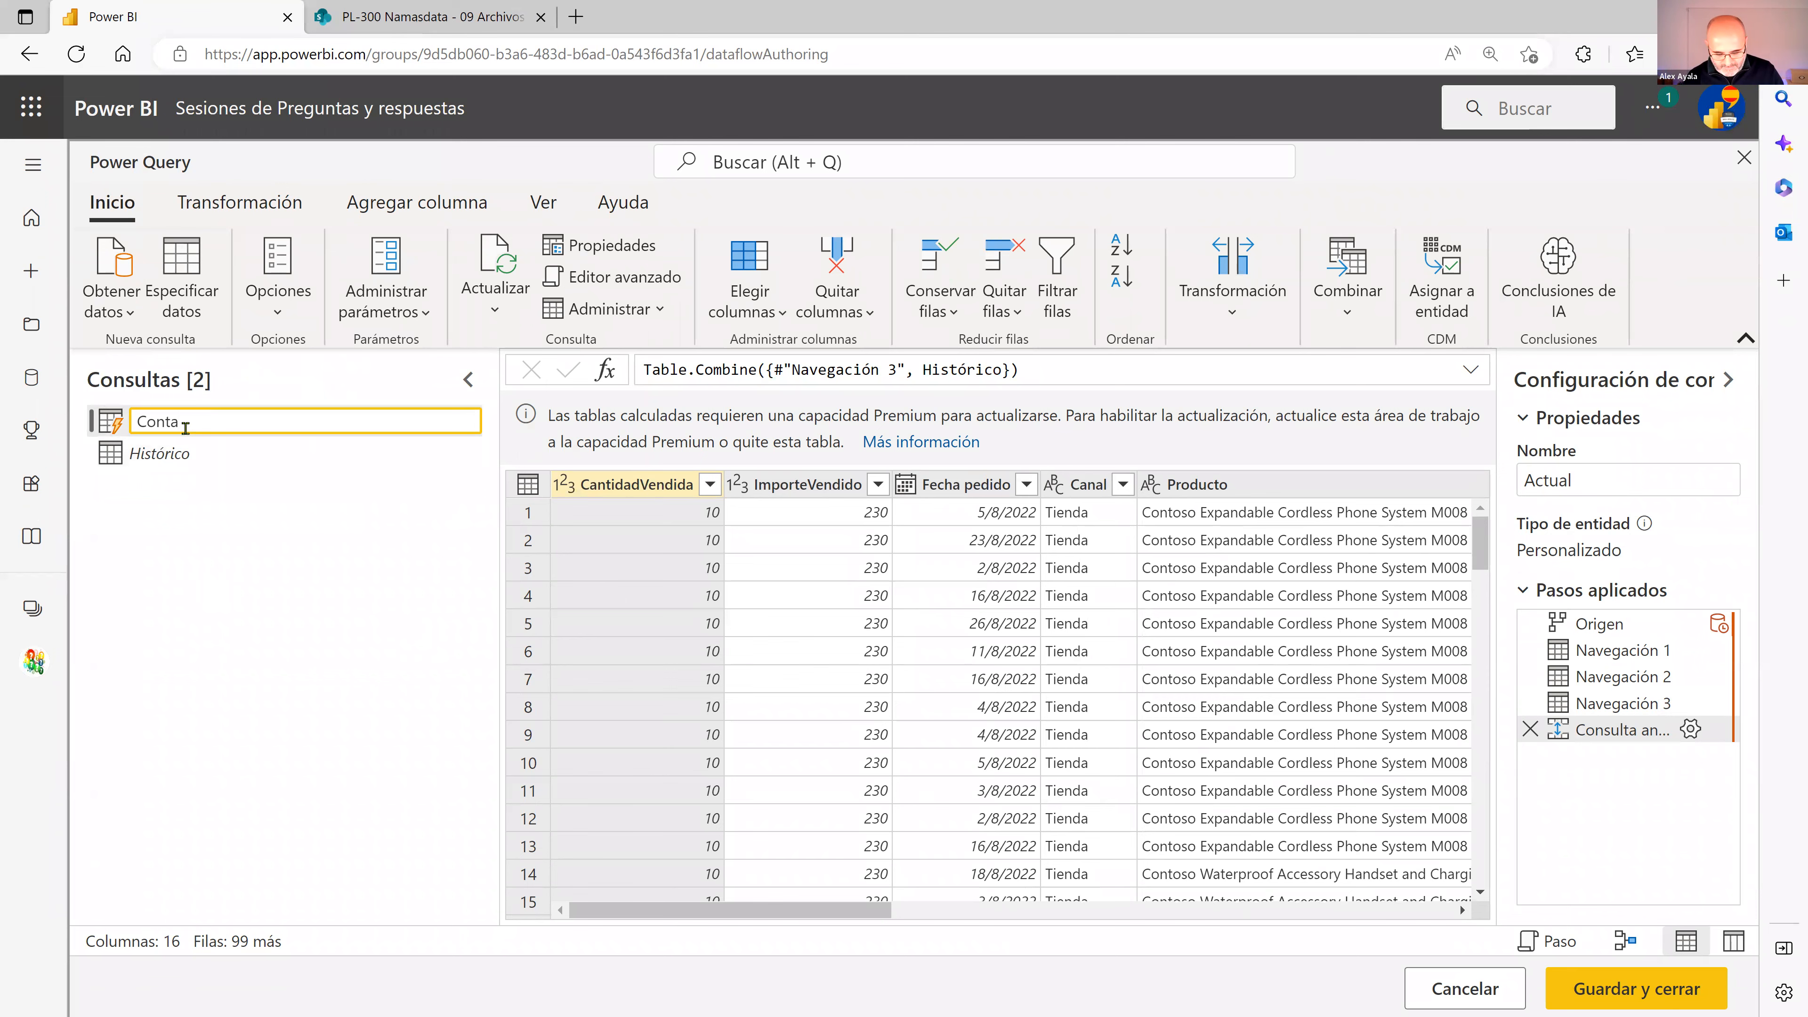
type("bilidad")
key("Return")
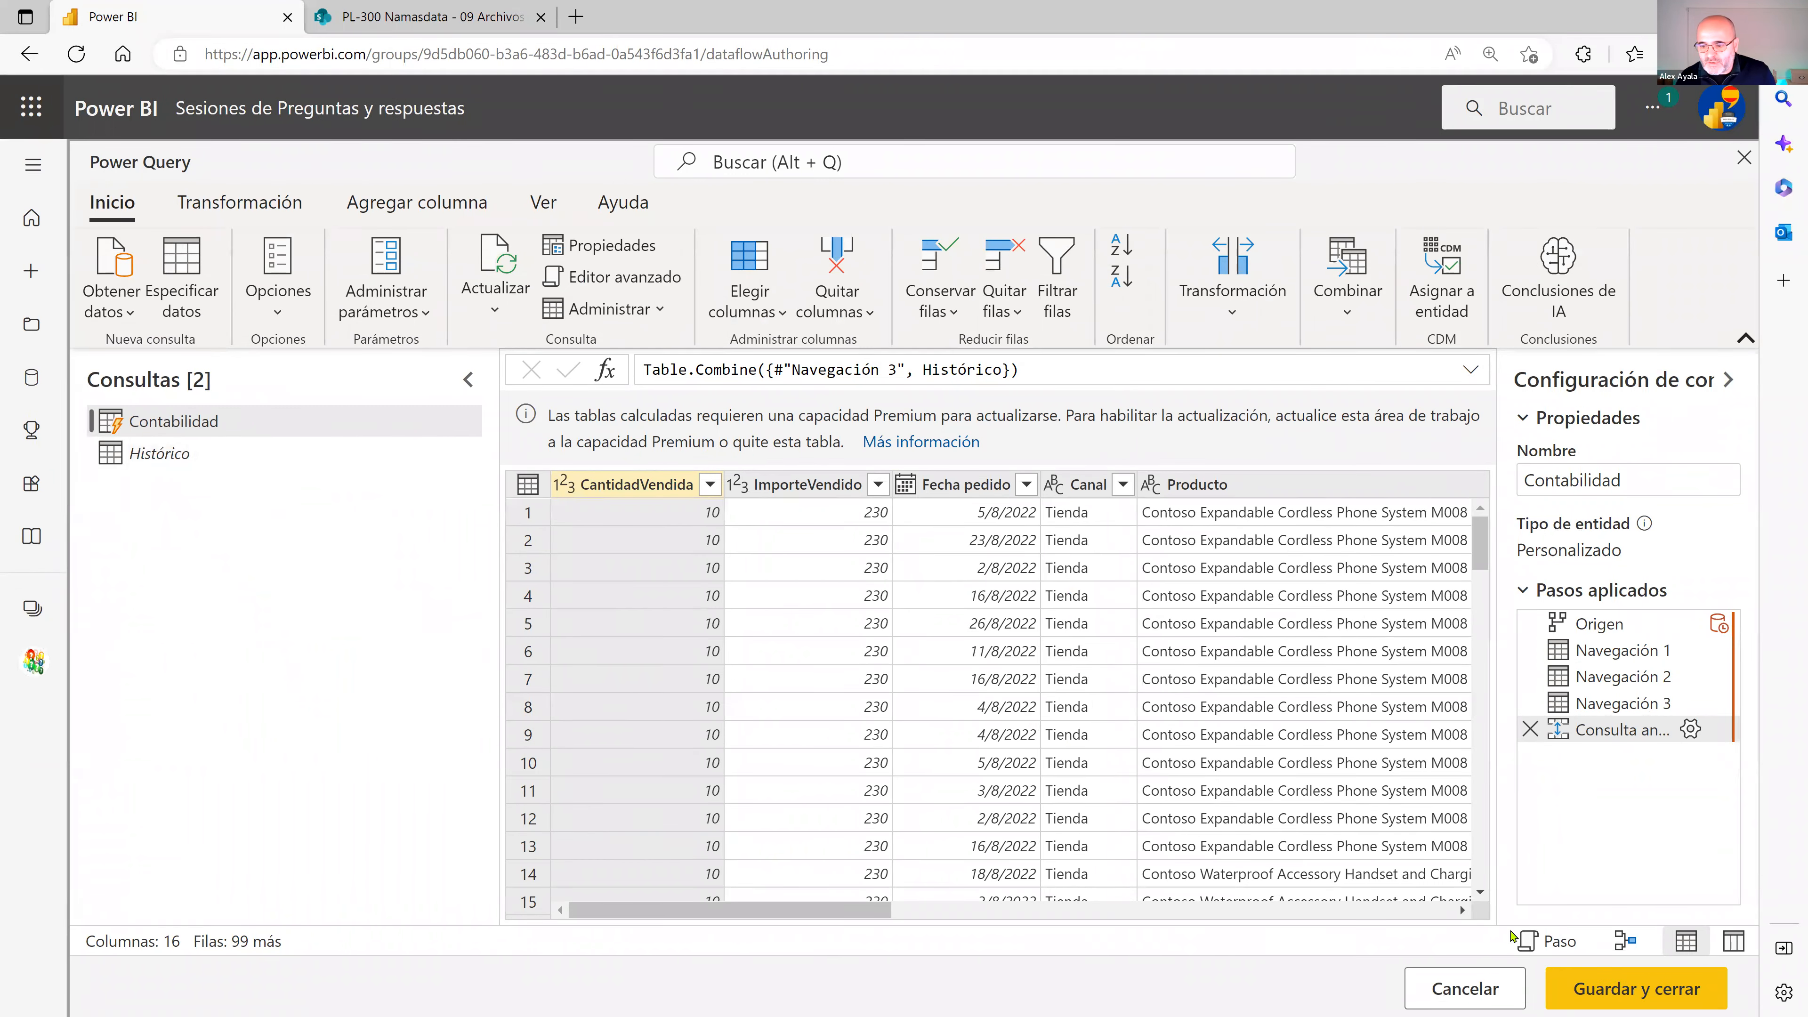
Try to save and close the linked-tables dataflow, and read the reason it gives about modified linked tables
left_click(1617, 992)
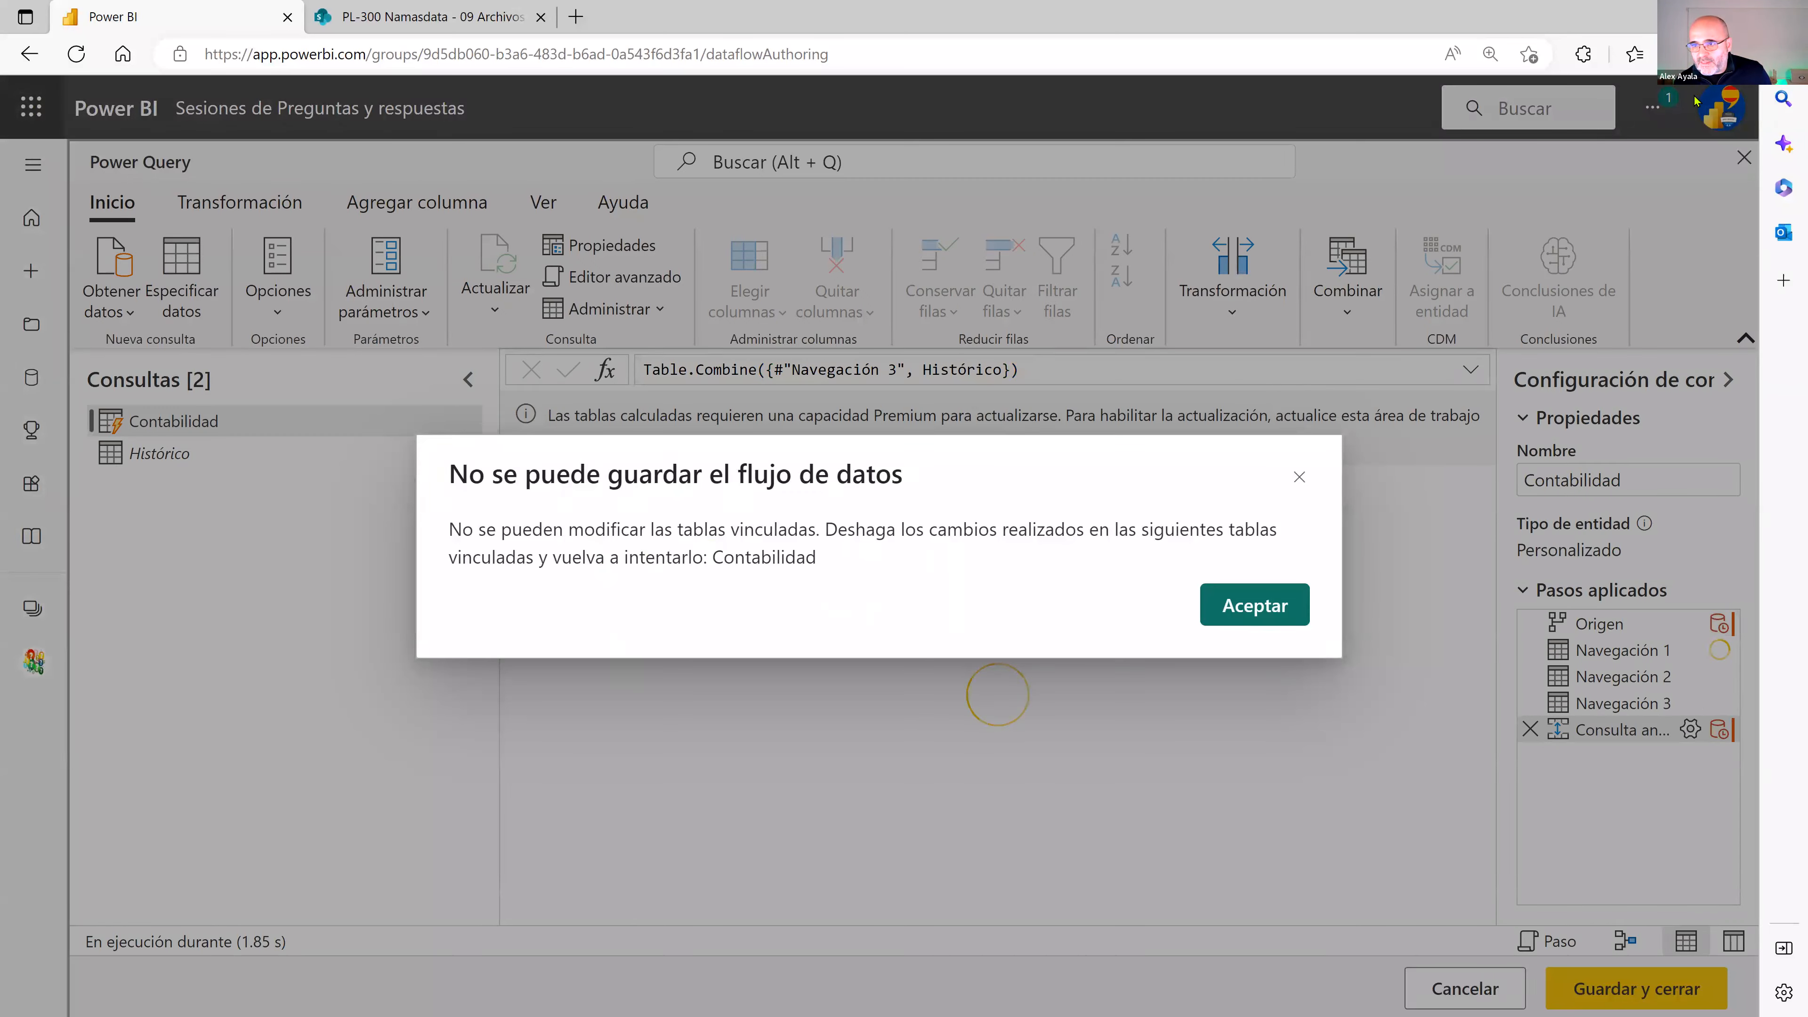
left_click_drag(906, 482, 431, 518)
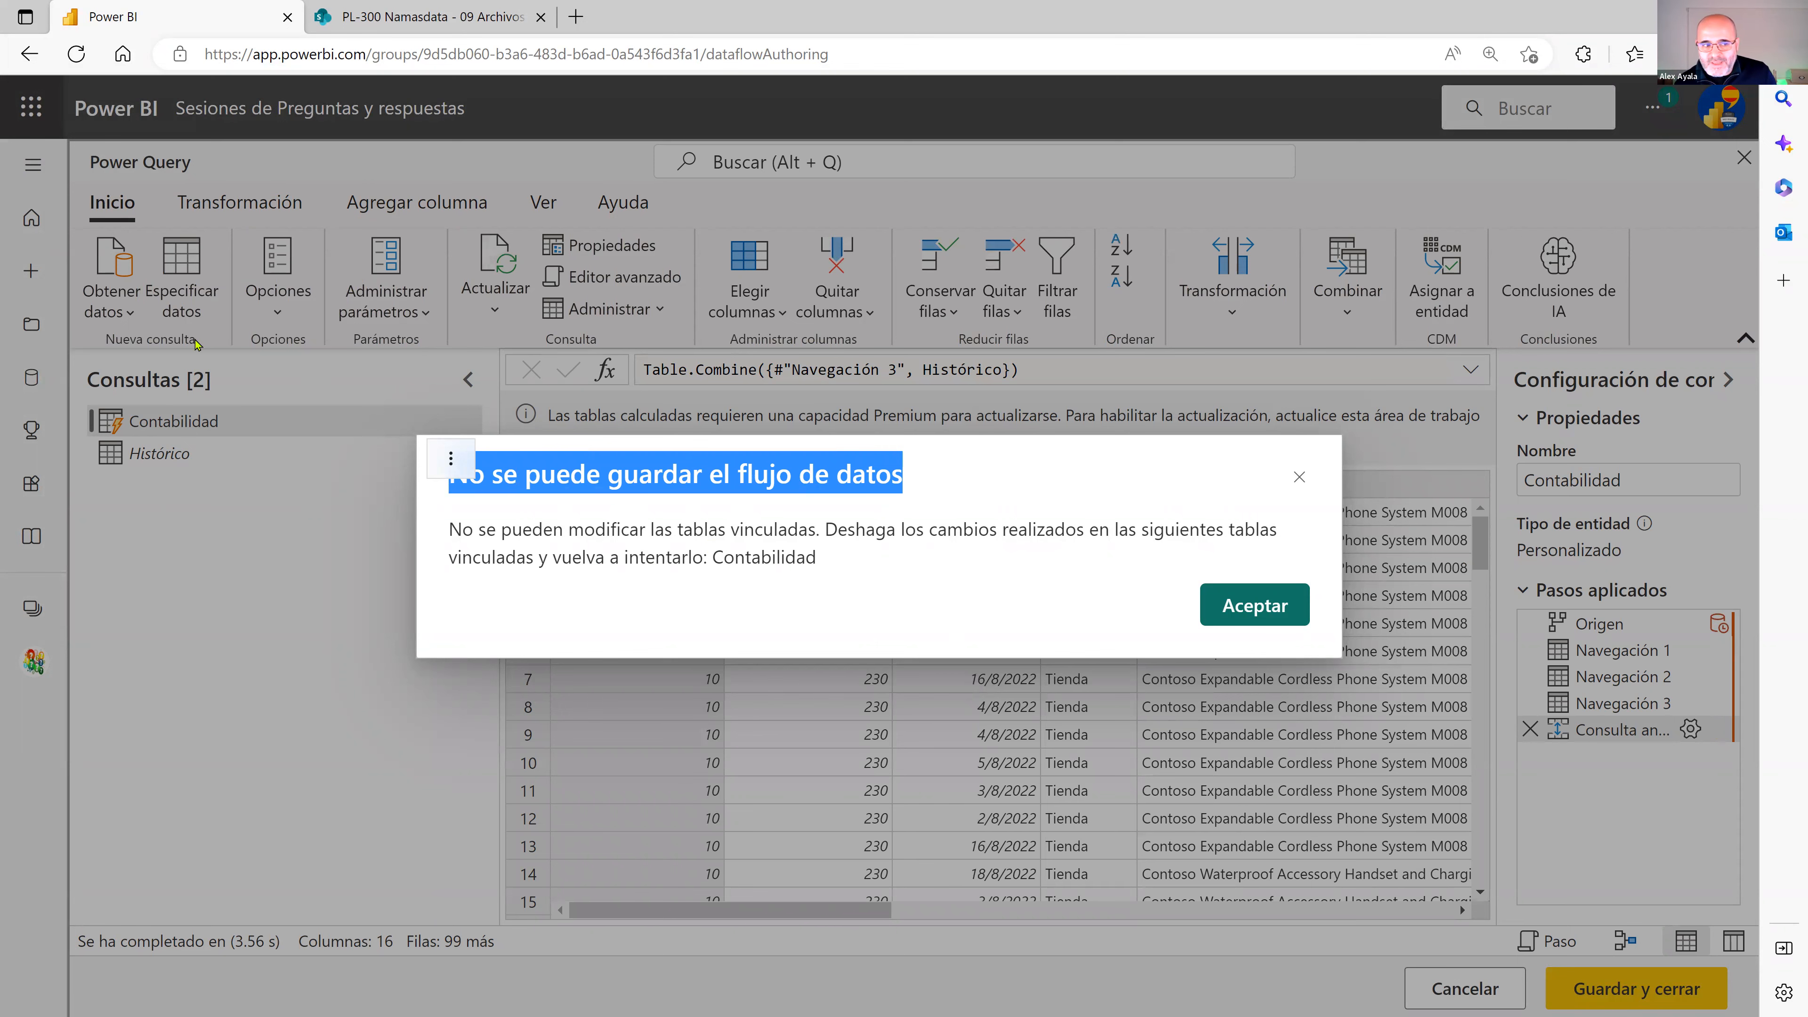
left_click(1299, 477)
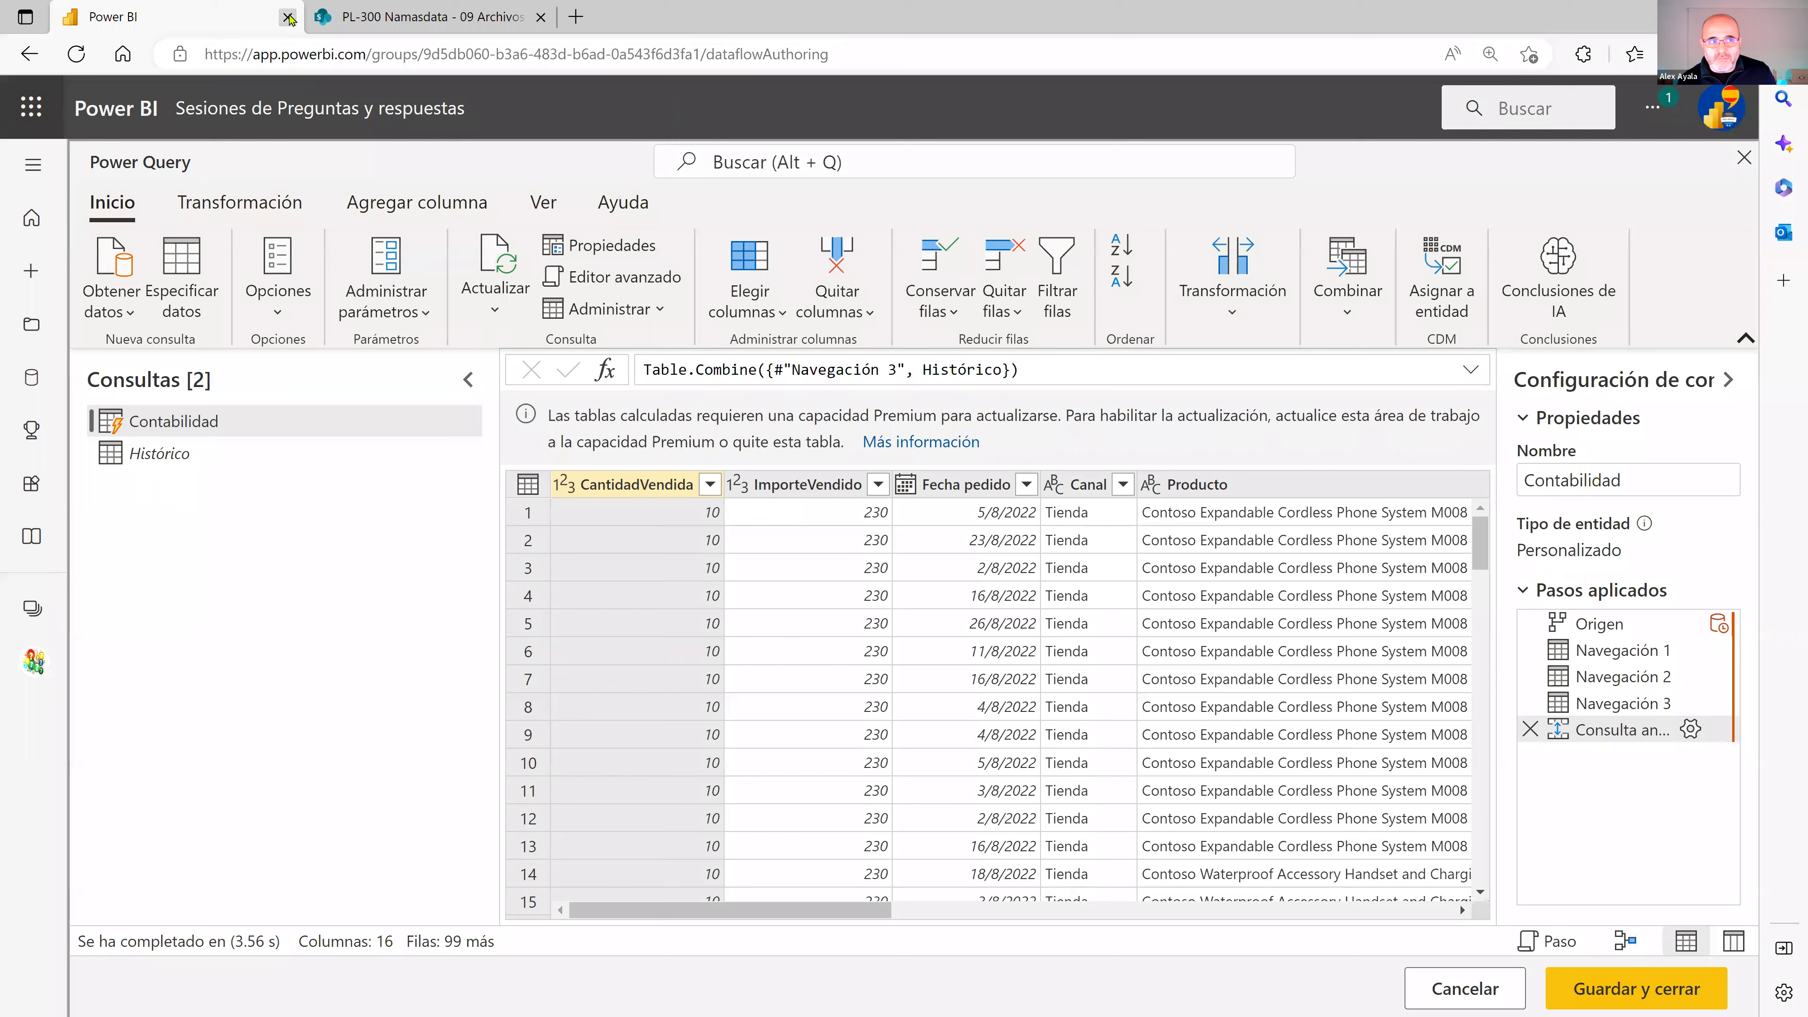
Close the Power Query editor without saving the dataflow and return to the Sesiones de Preguntas y respuestas workspace
left_click(239, 111)
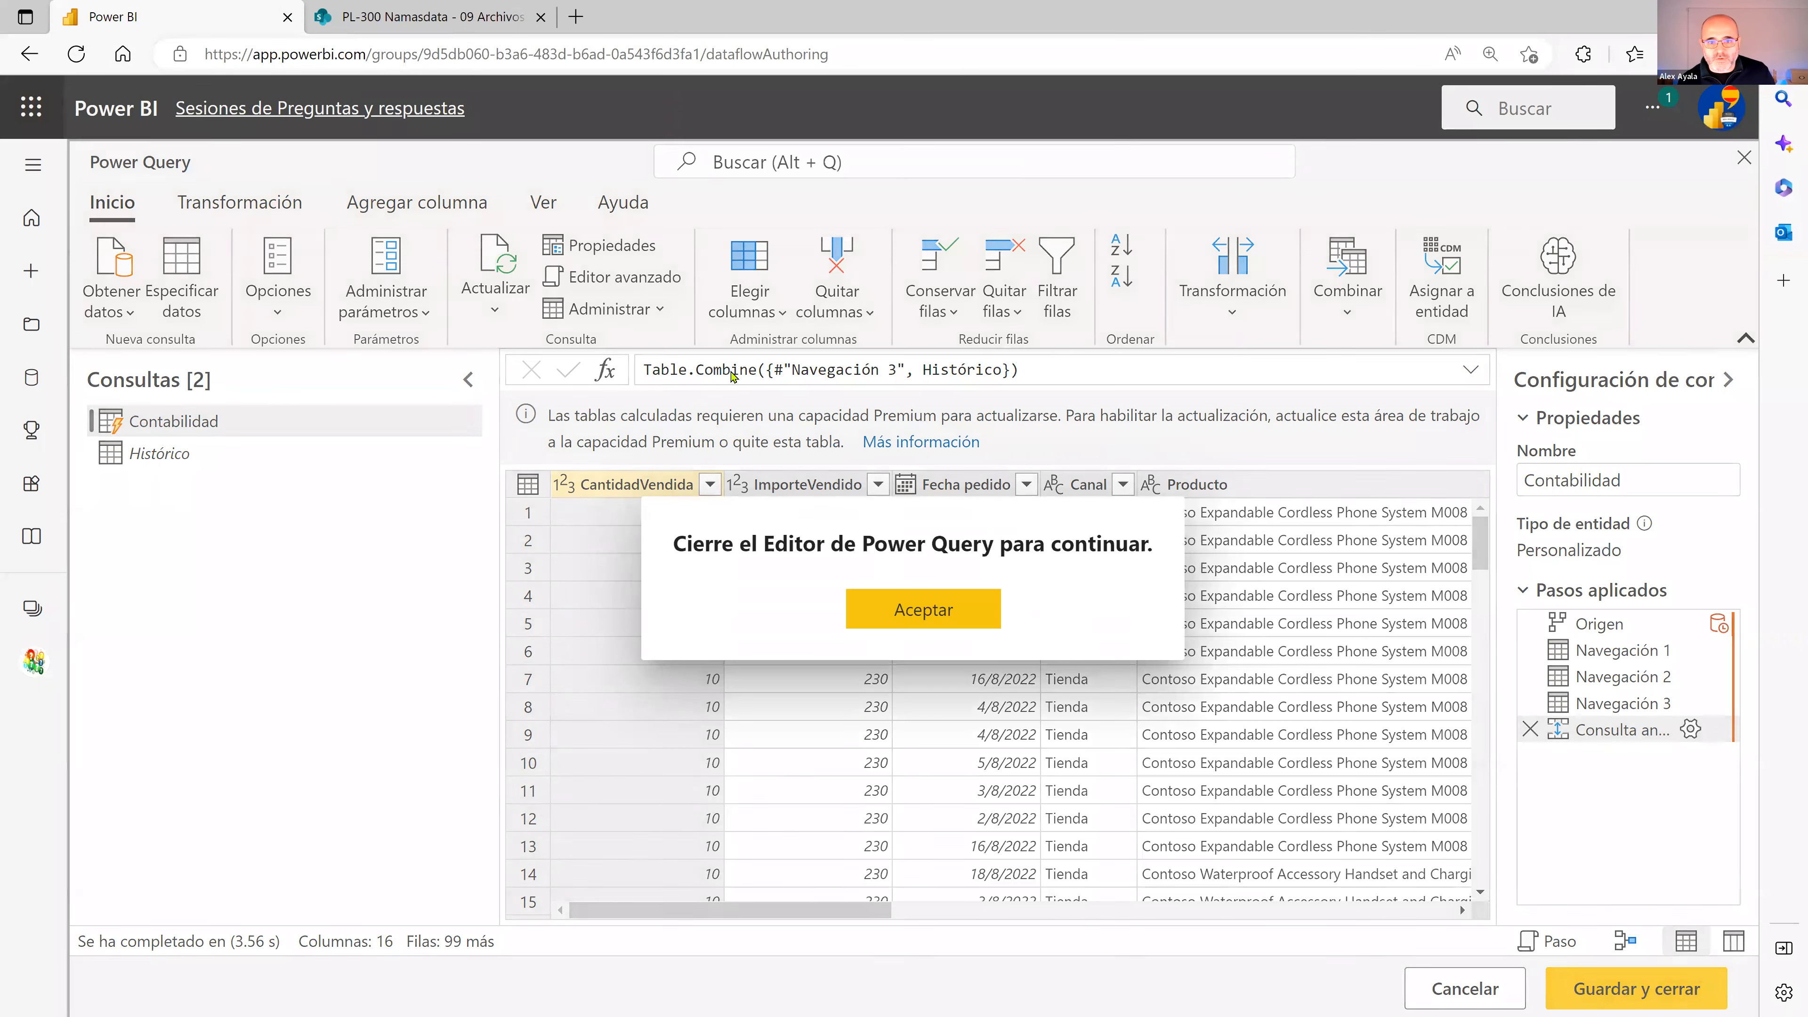
left_click(923, 609)
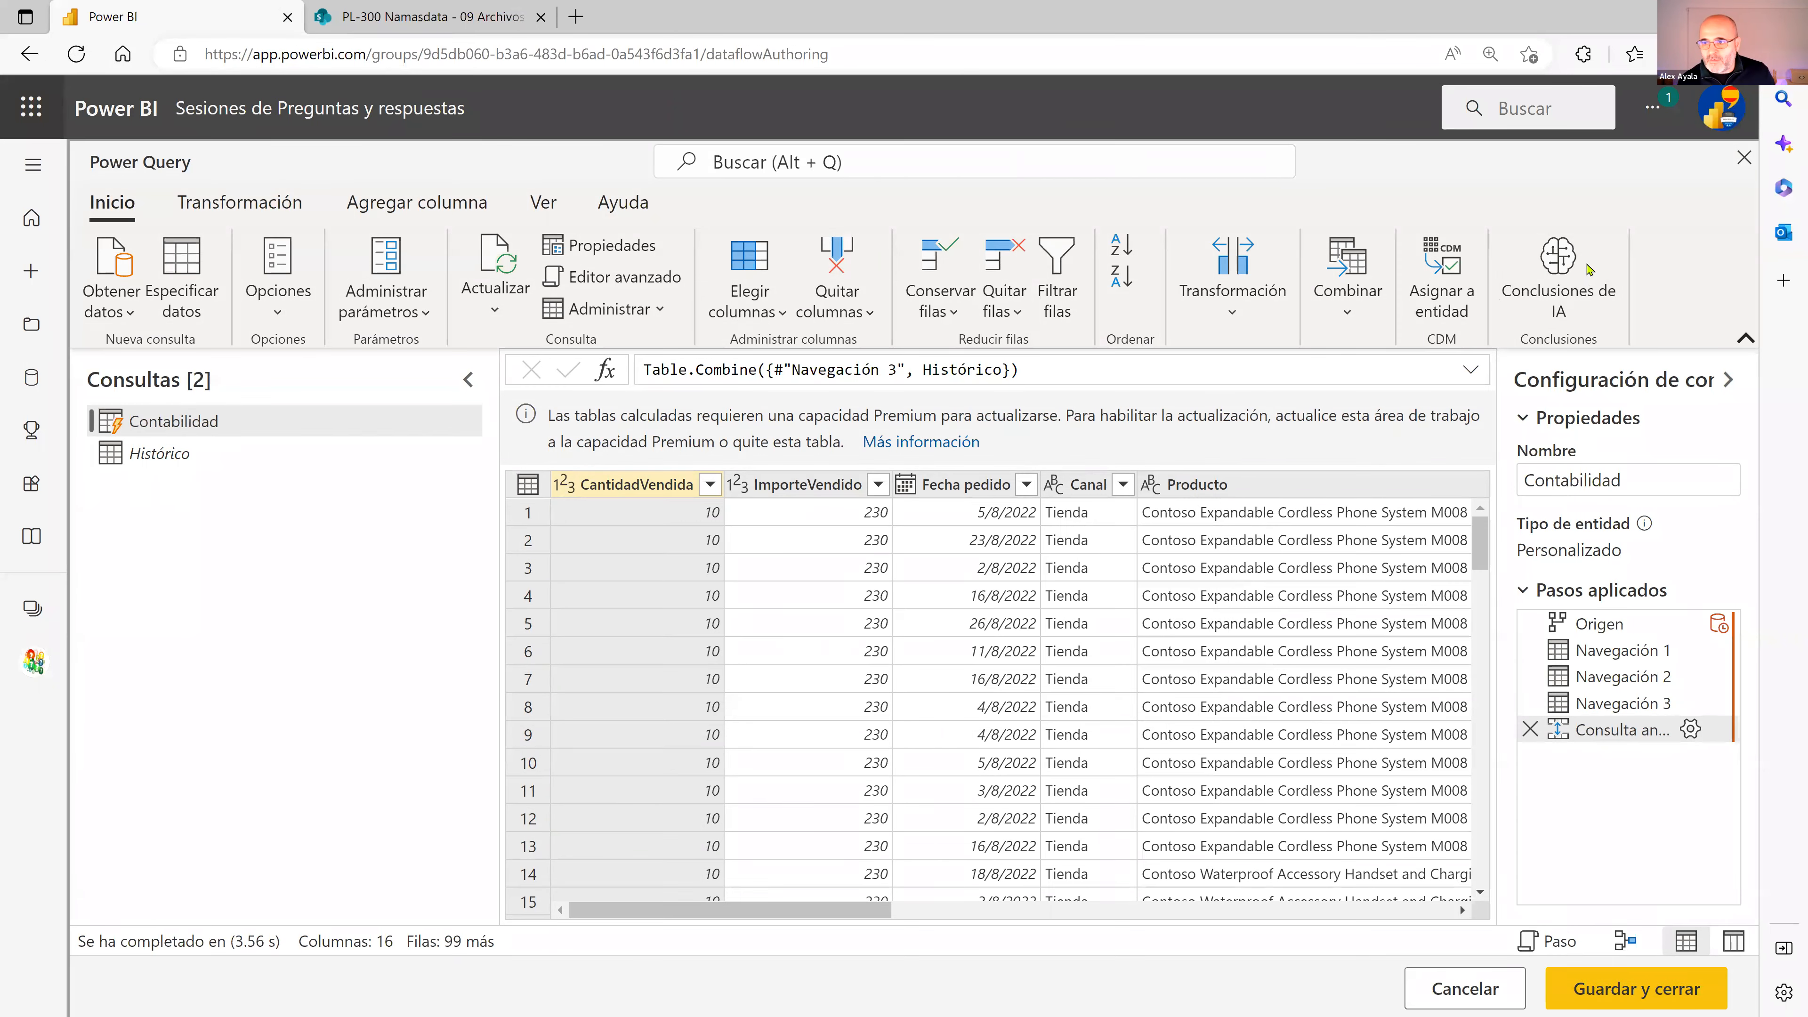
left_click(1745, 158)
left_click(914, 636)
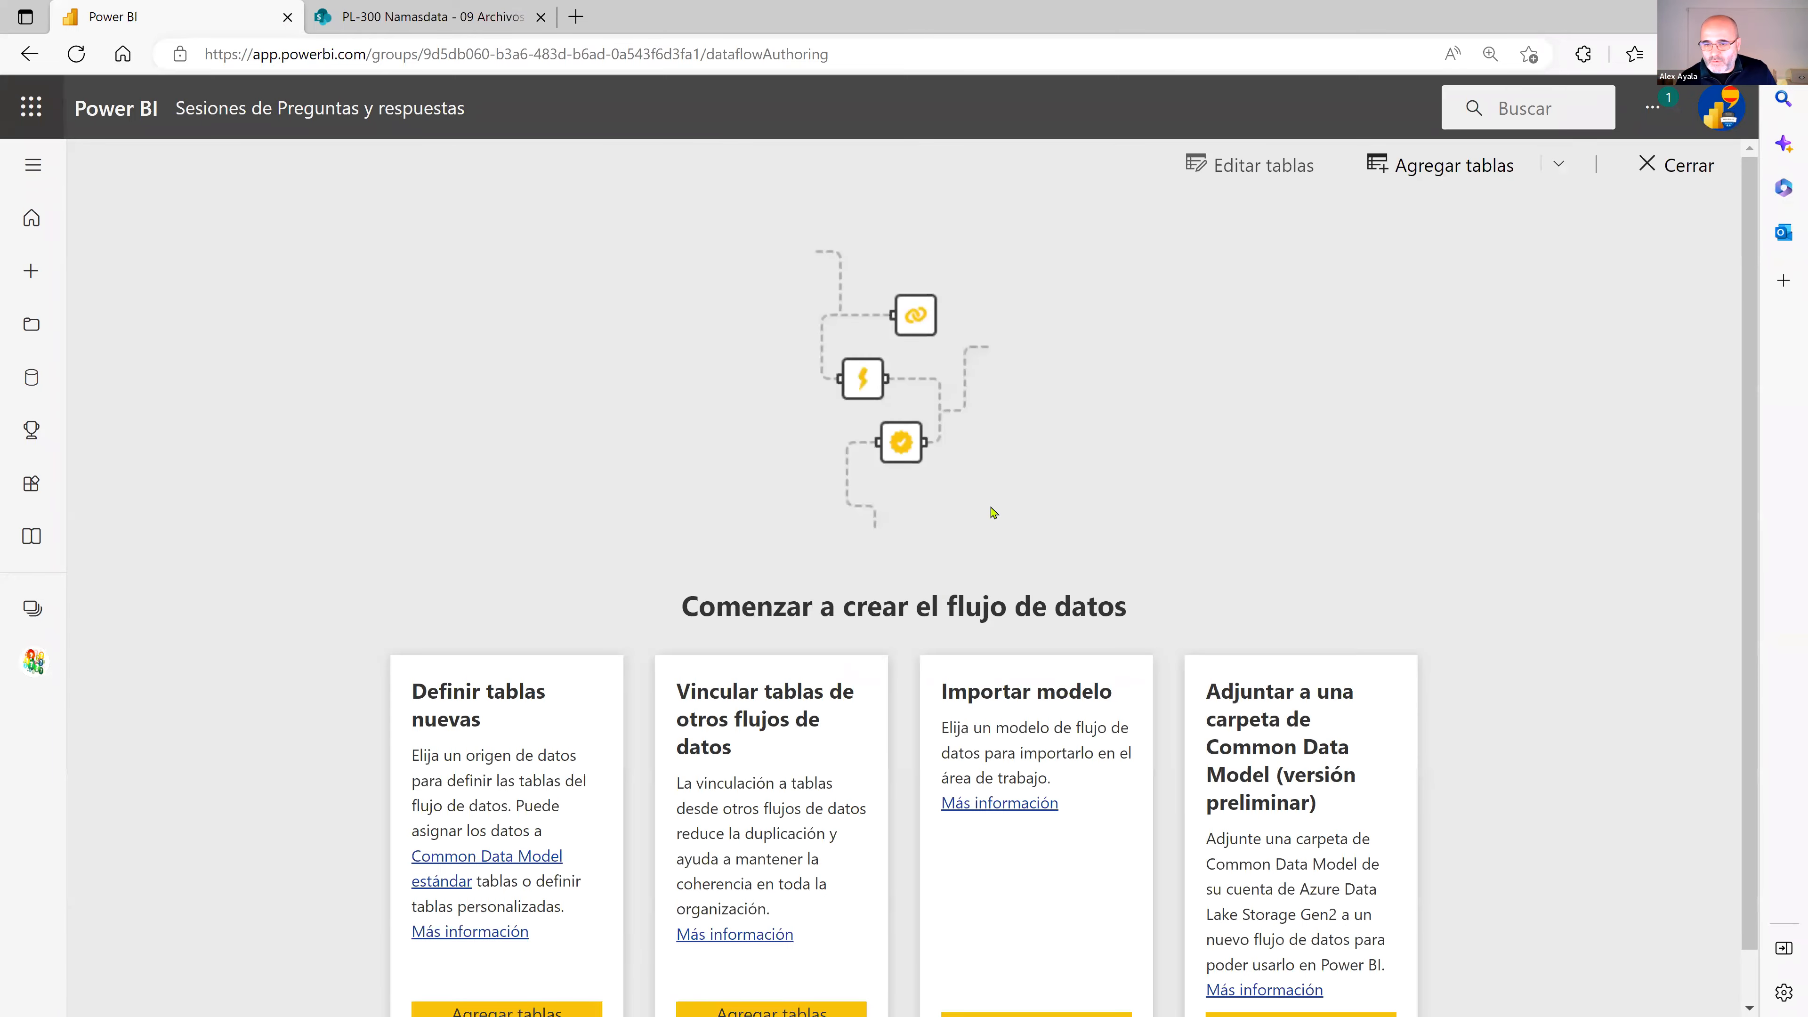
left_click(295, 109)
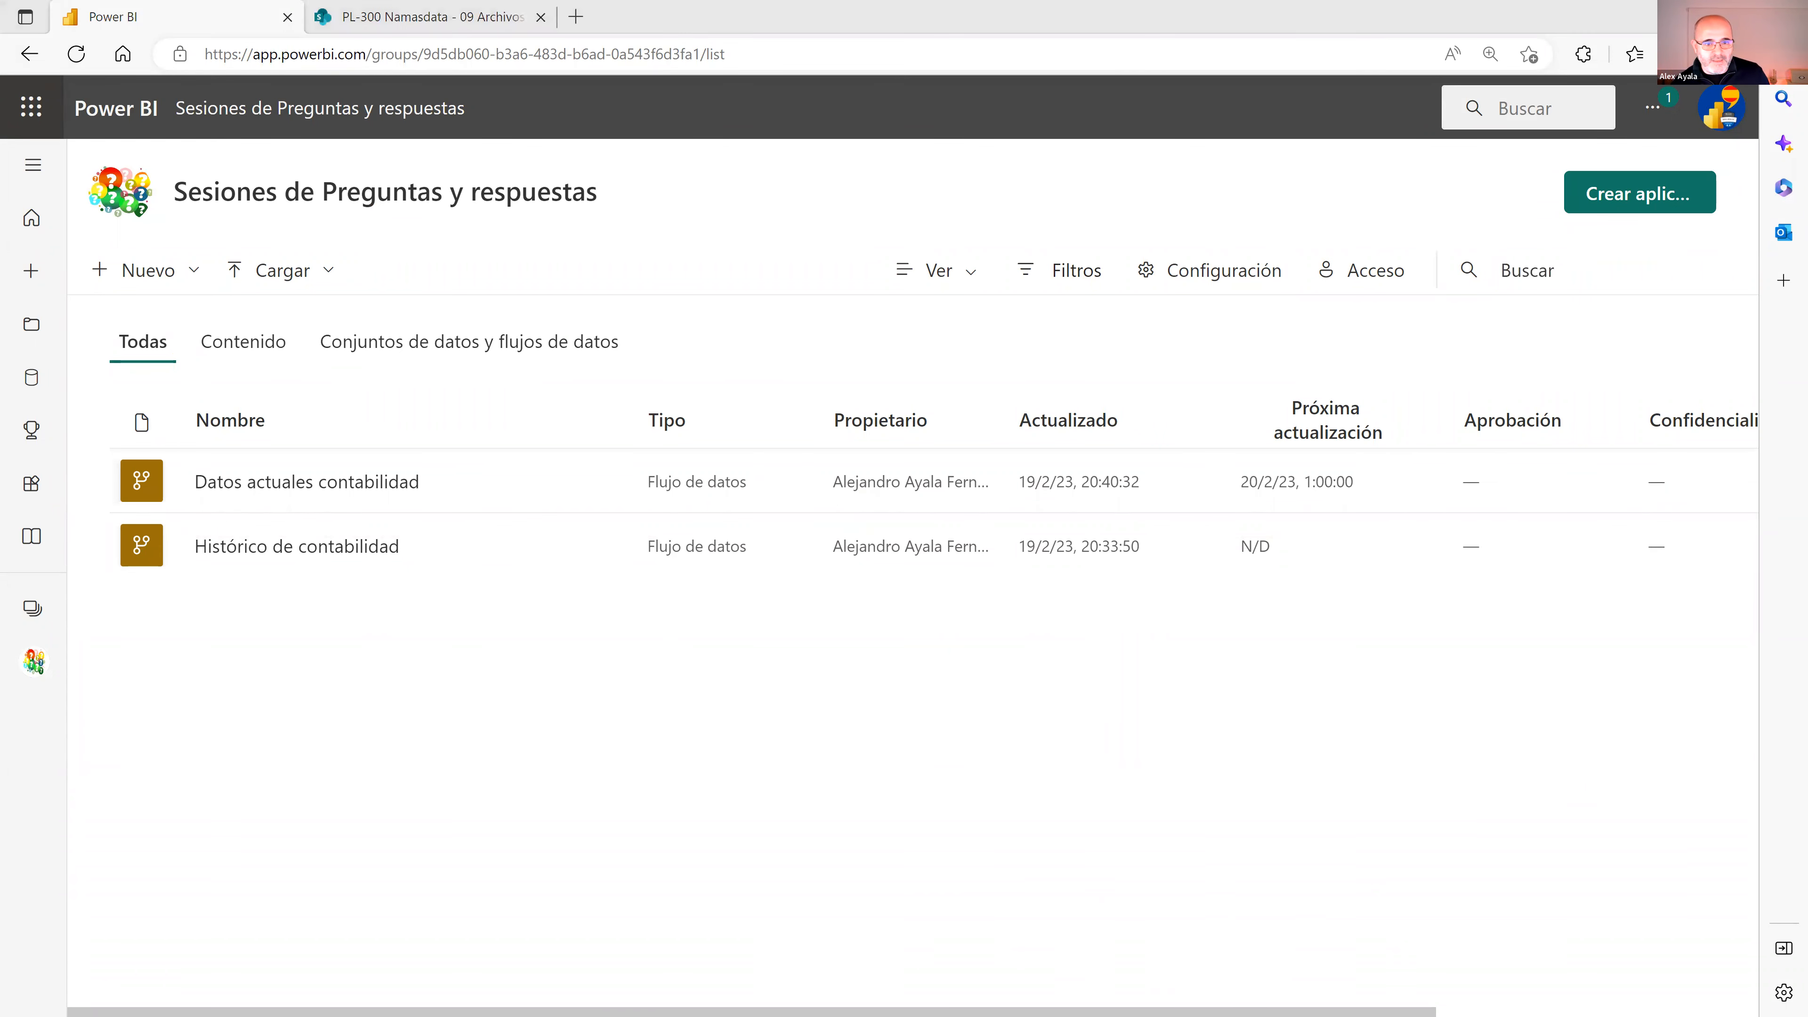
Switch to Power BI Desktop's Power Query Editor and delete all its queries, including the Histórico query and its helper queries
key("alt+Tab")
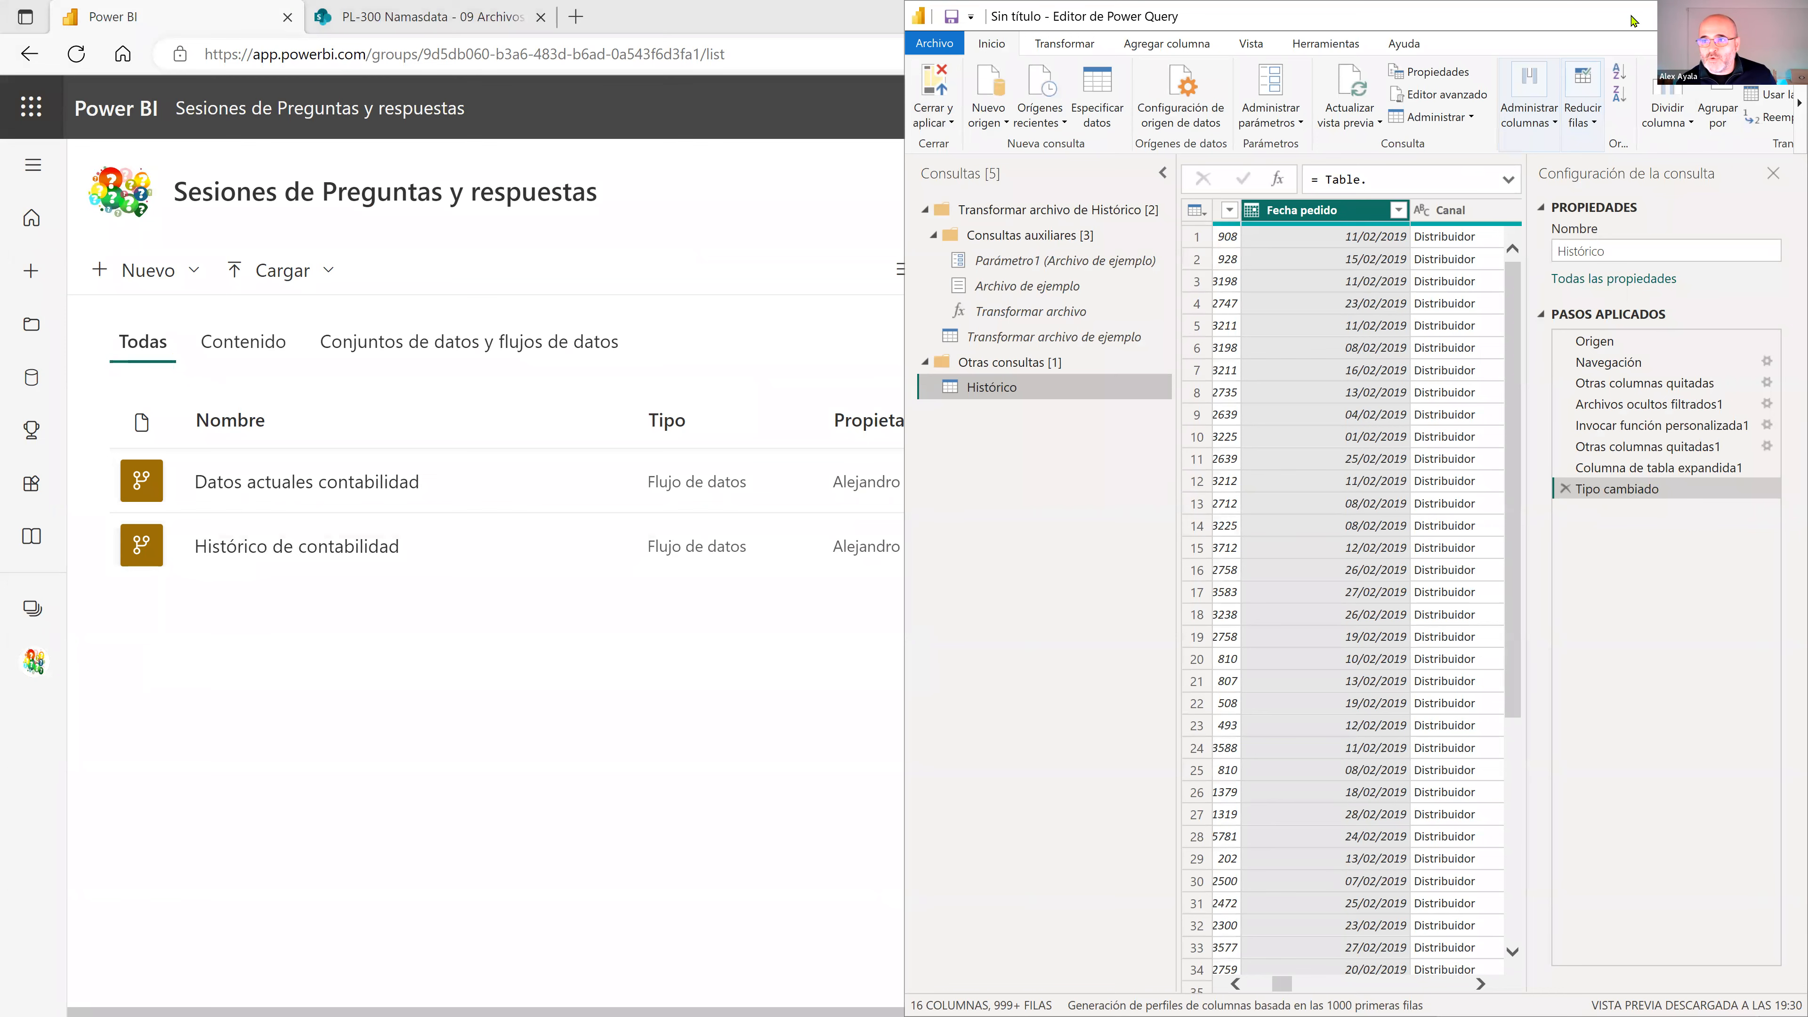
key("super+Left")
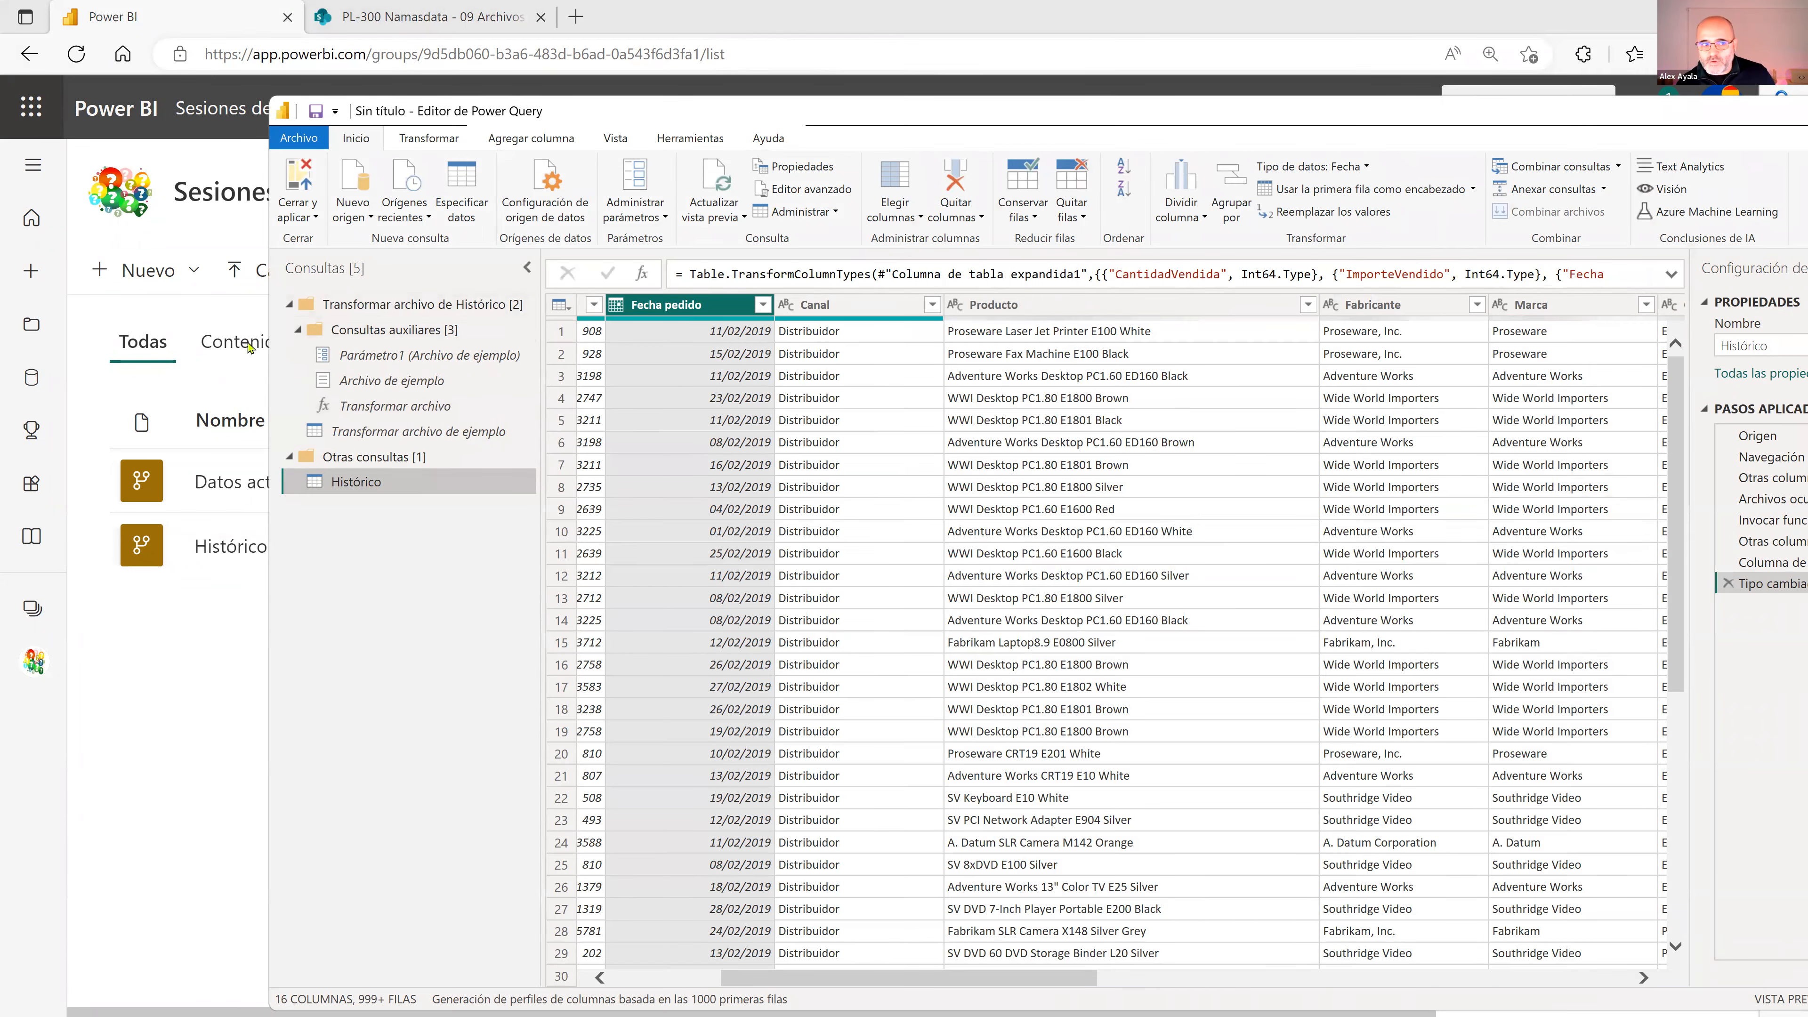
key("super+Up")
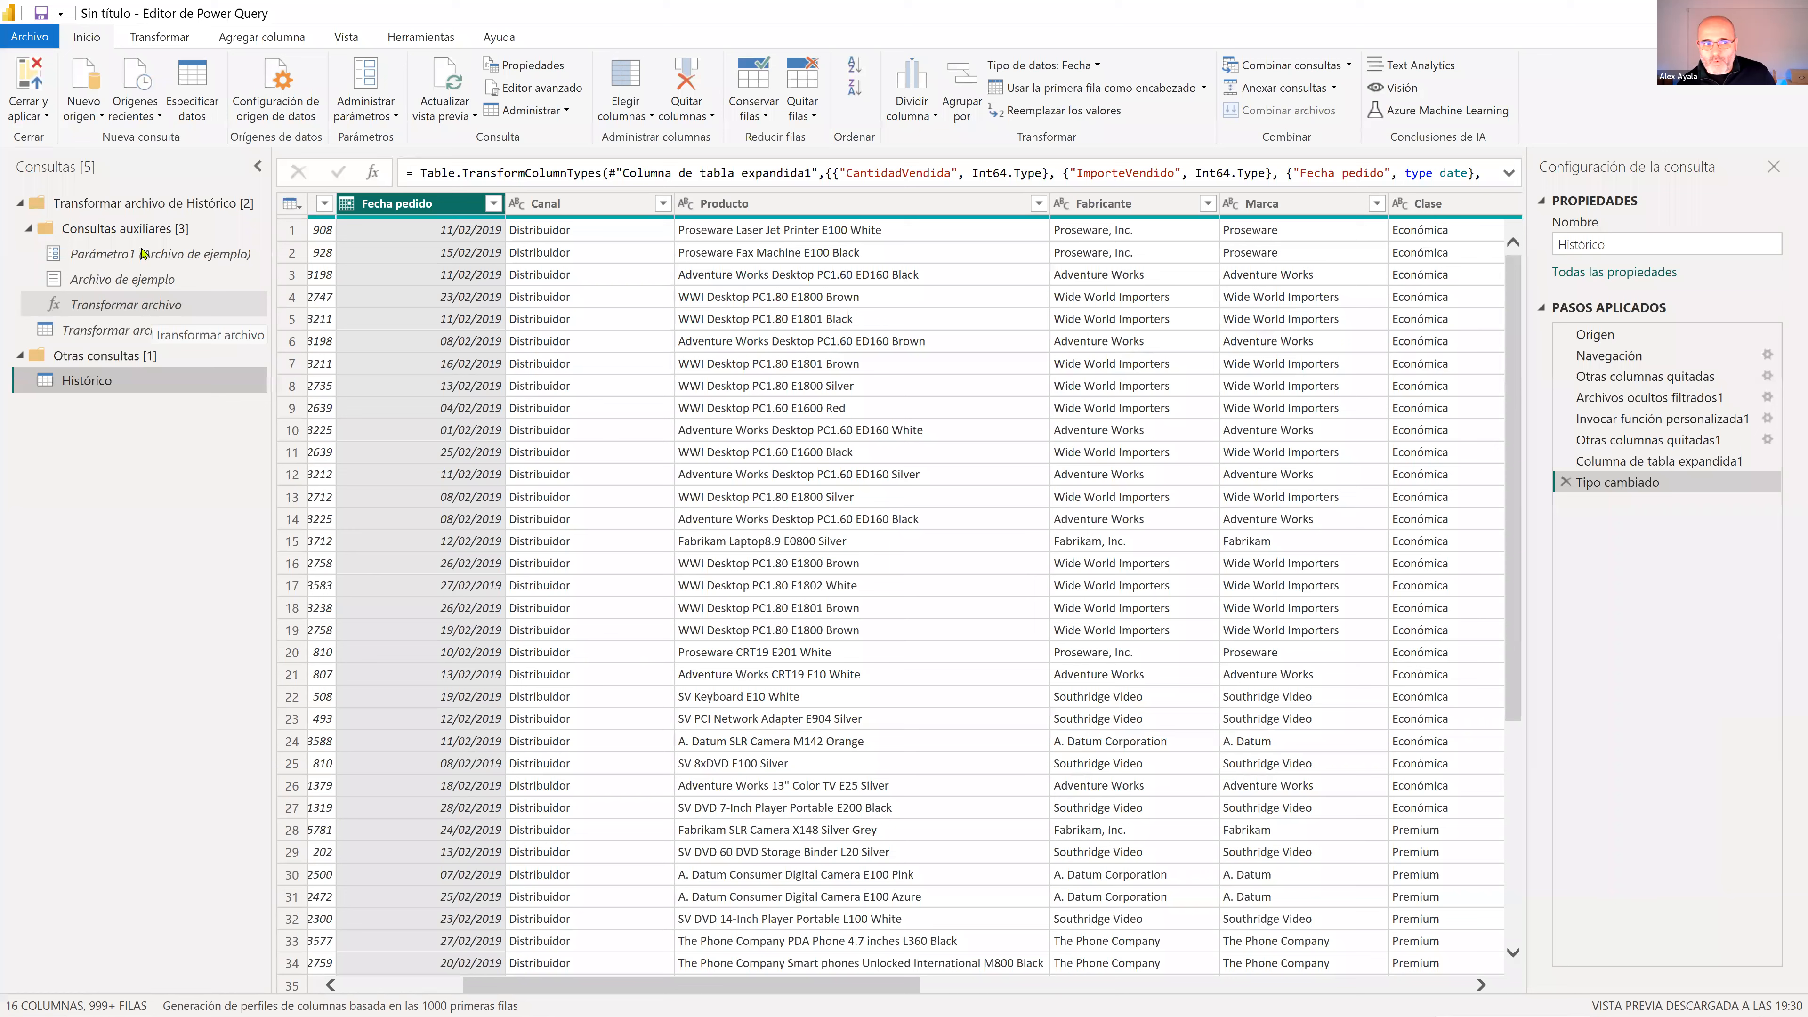
left_click(90, 207, "shift")
right_click(103, 269)
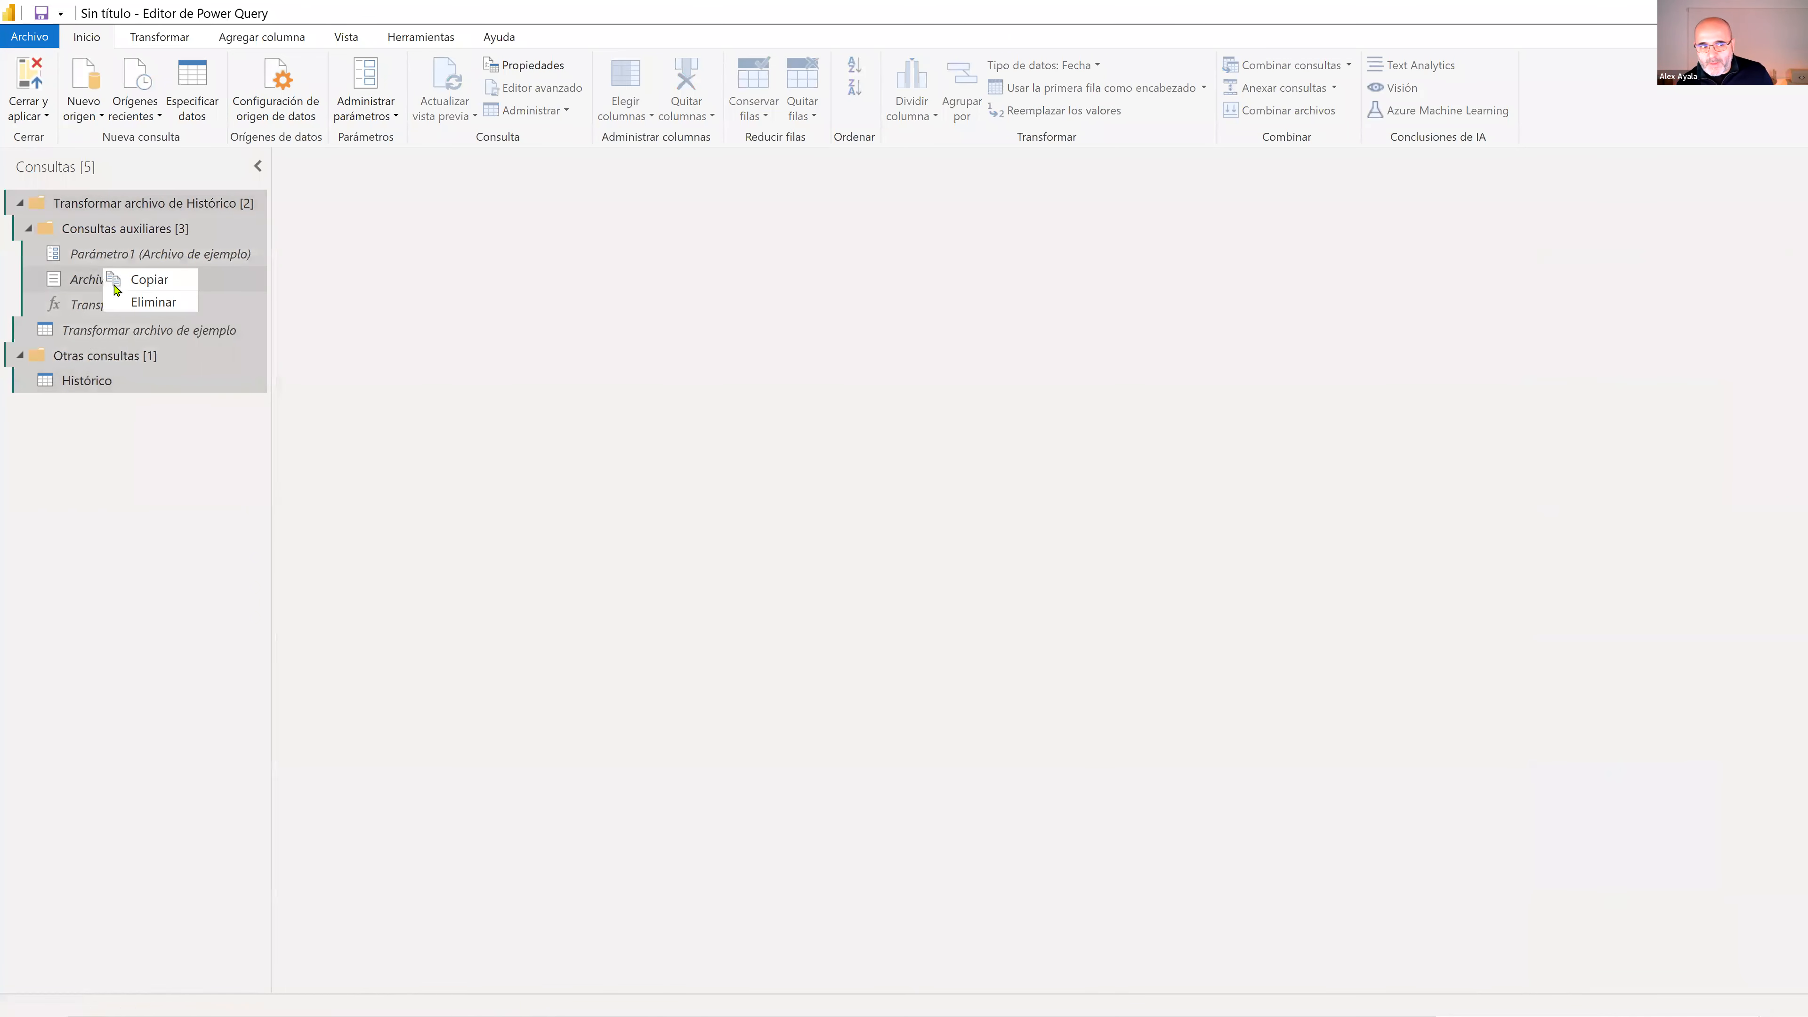
left_click(146, 302)
left_click(1089, 610)
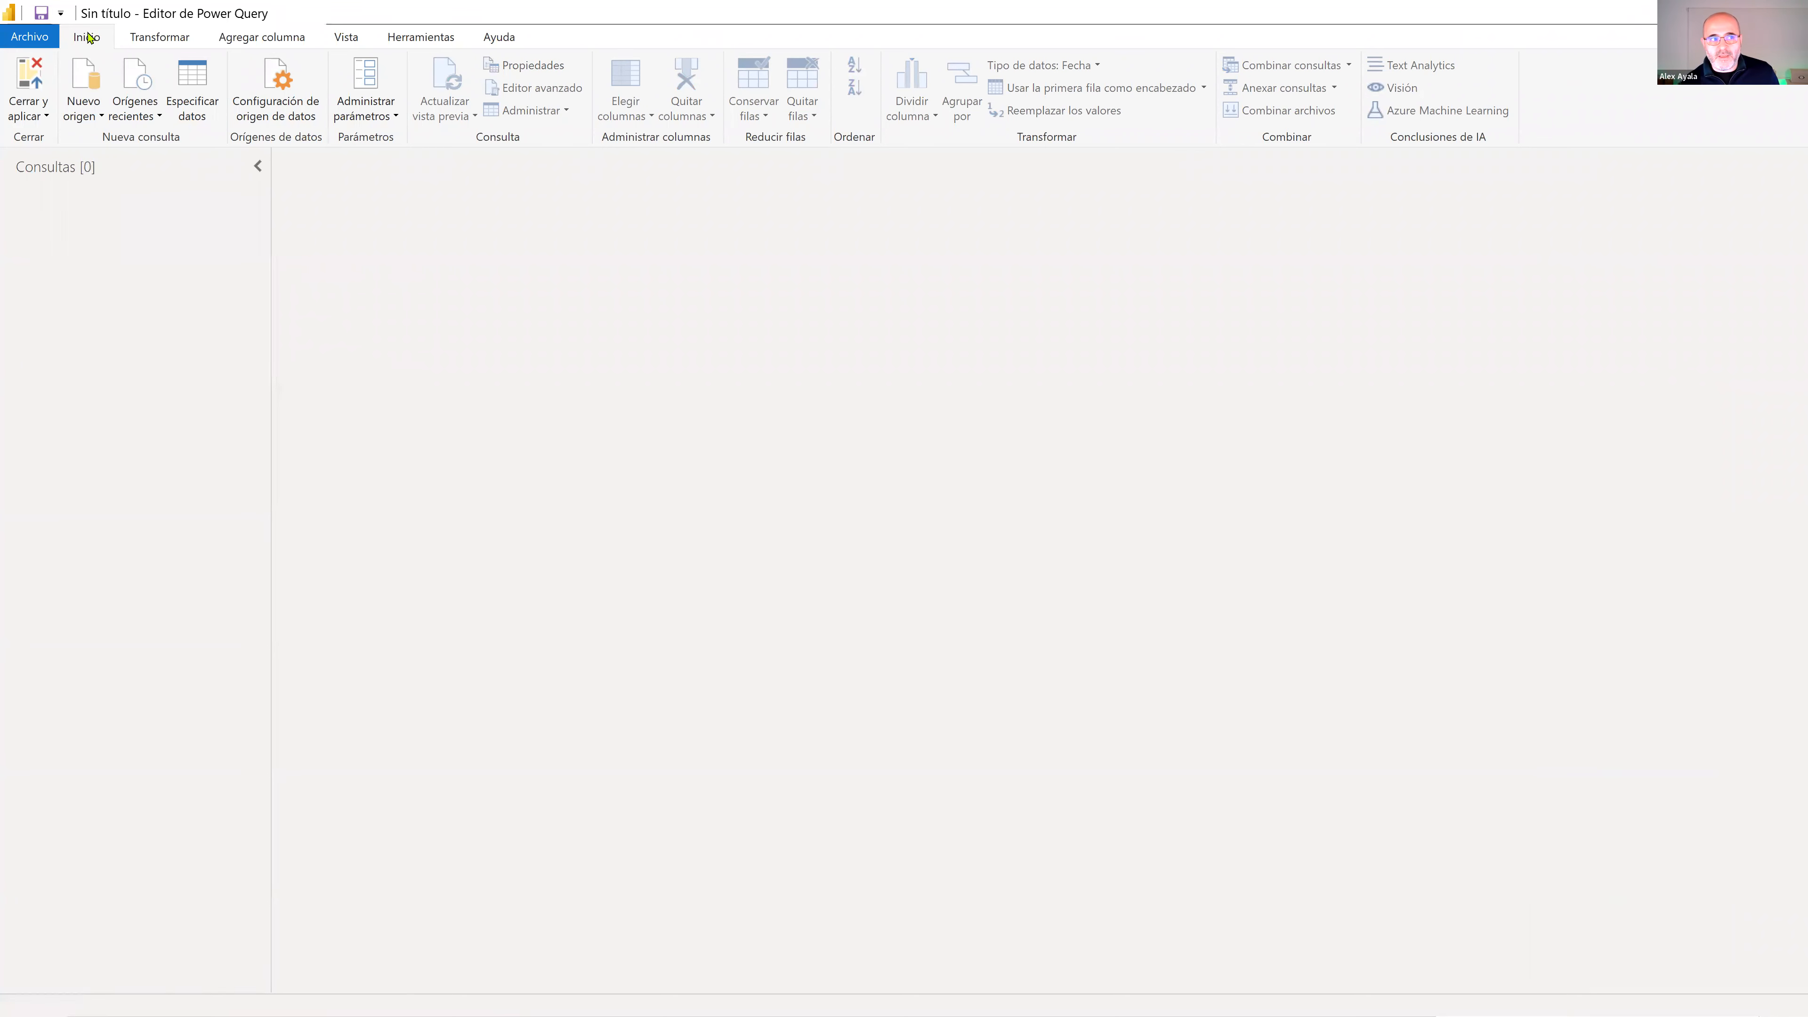
Try to connect to a new Power Platform source with the Flujos de datos de Power BI (heredado) connector
left_click(80, 116)
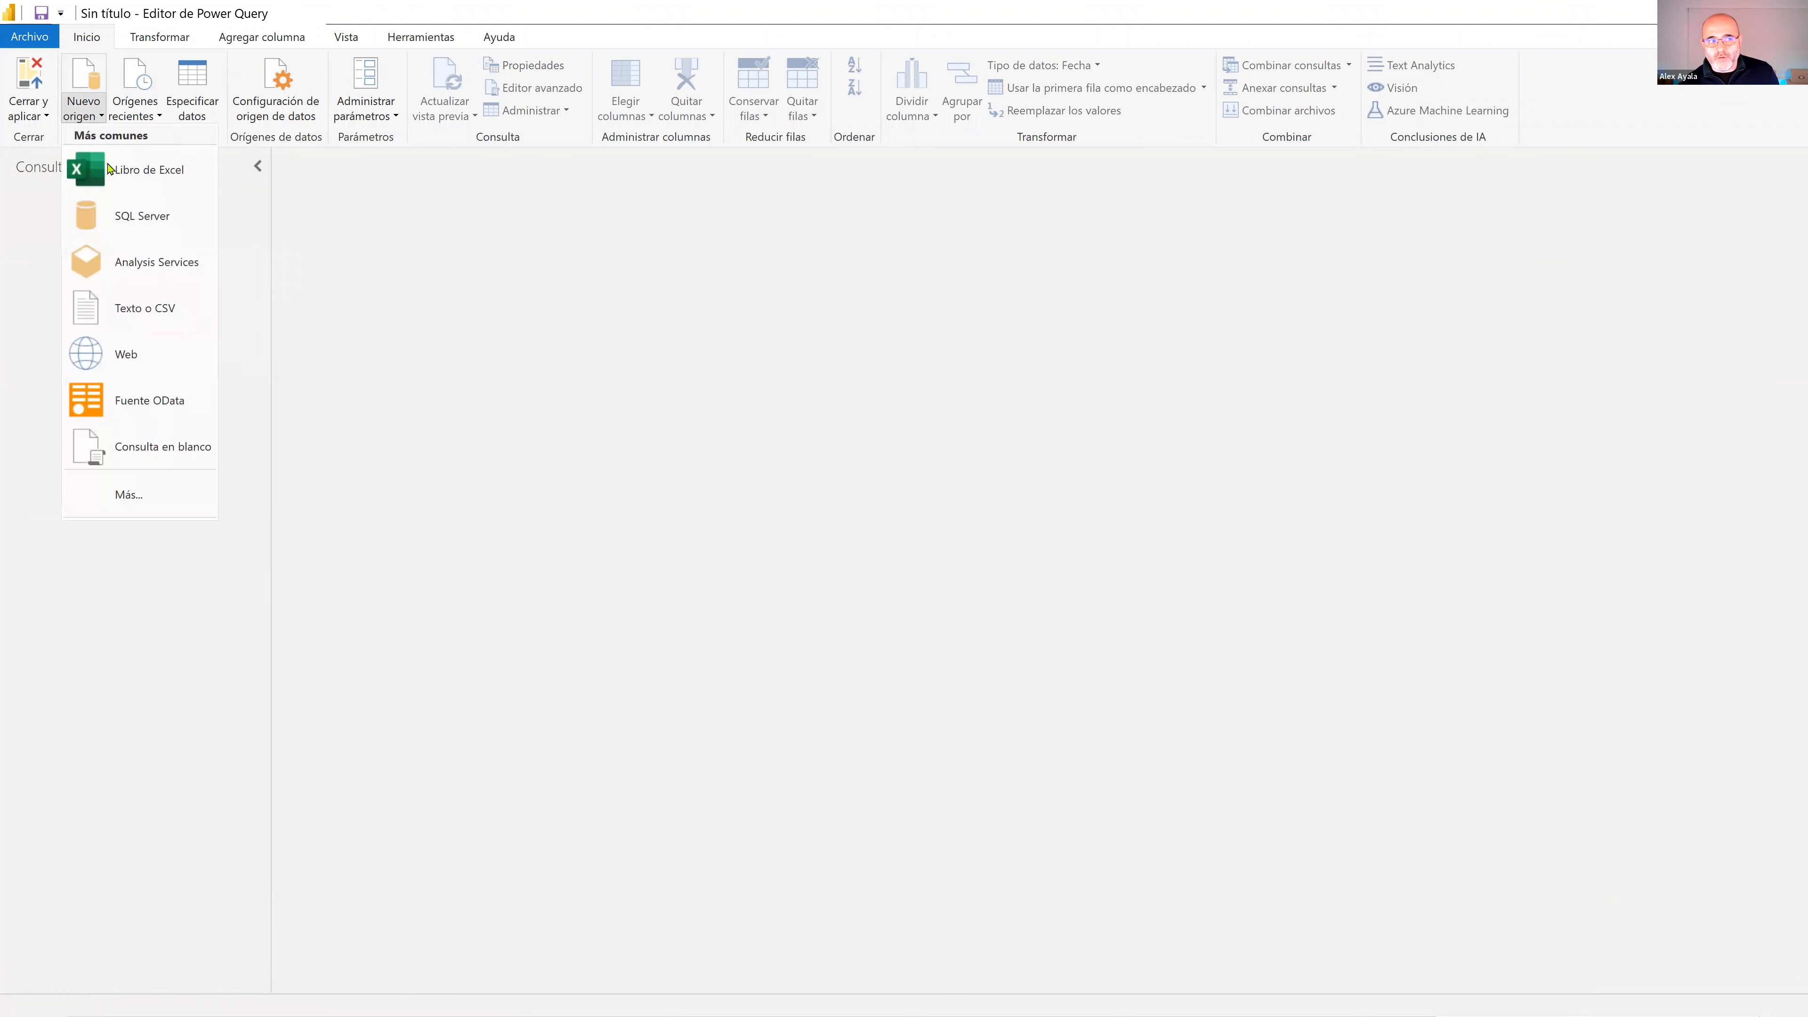
left_click(131, 496)
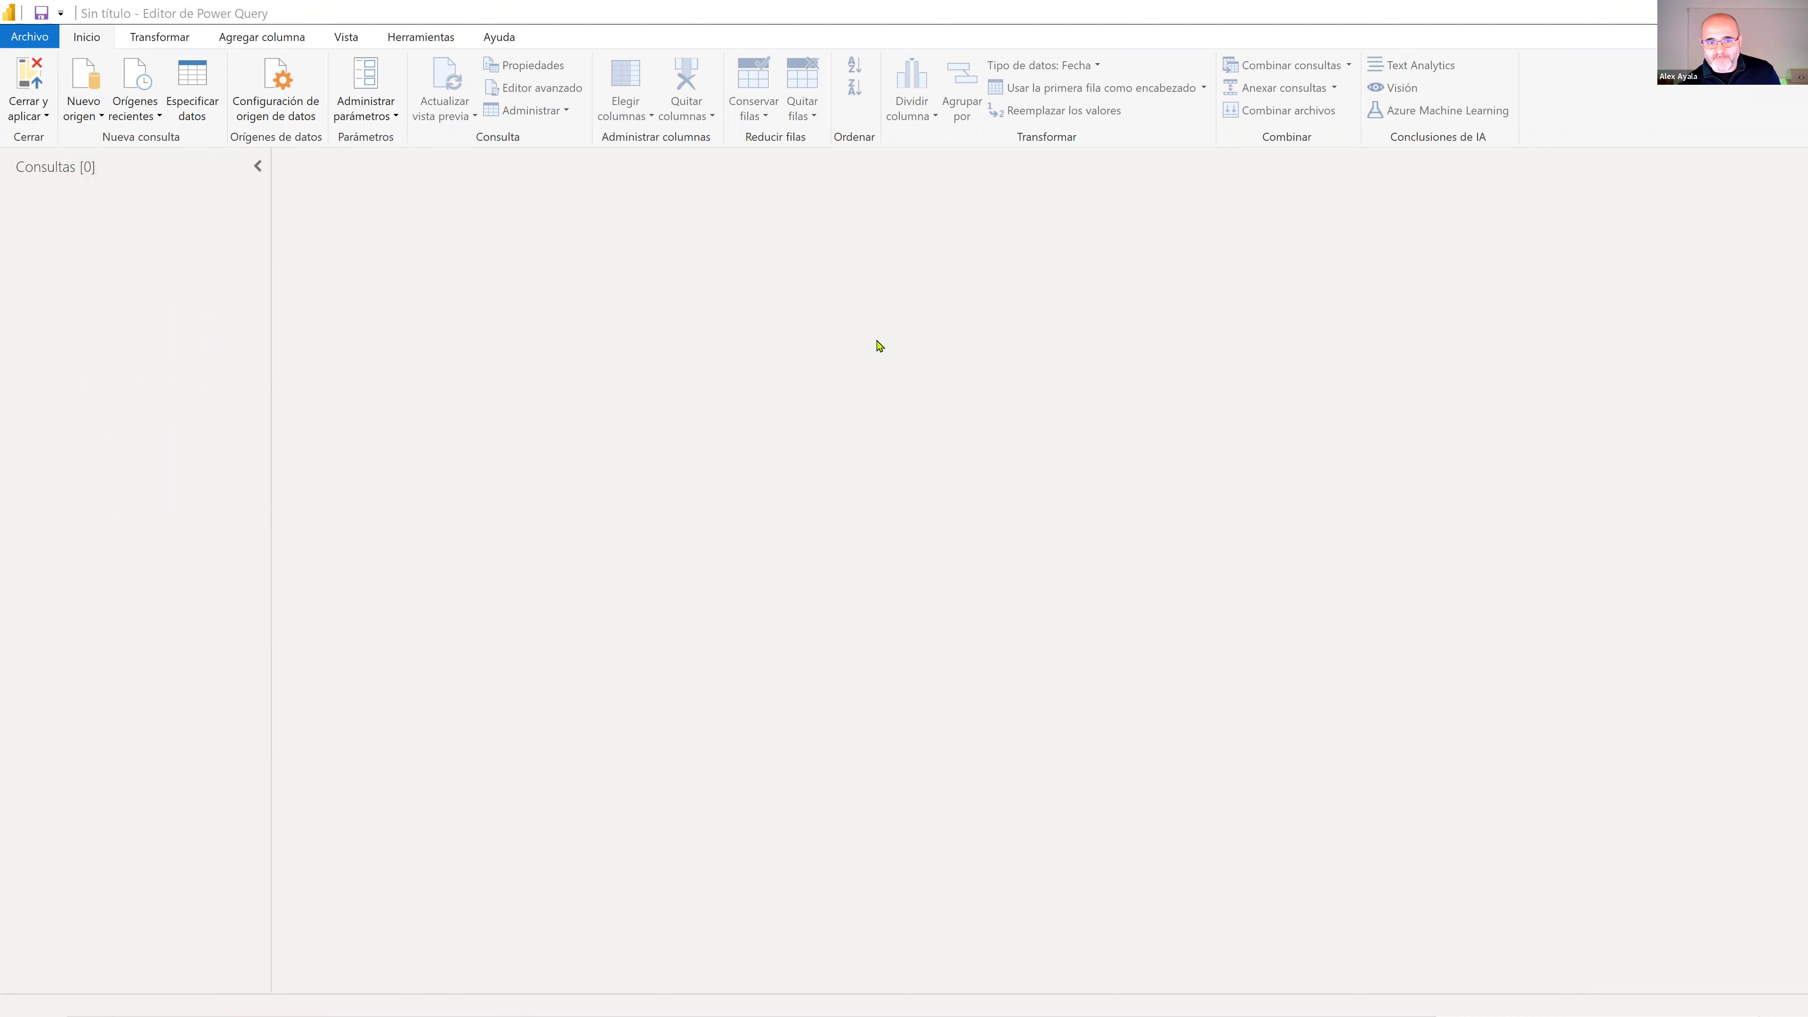
left_click(656, 385)
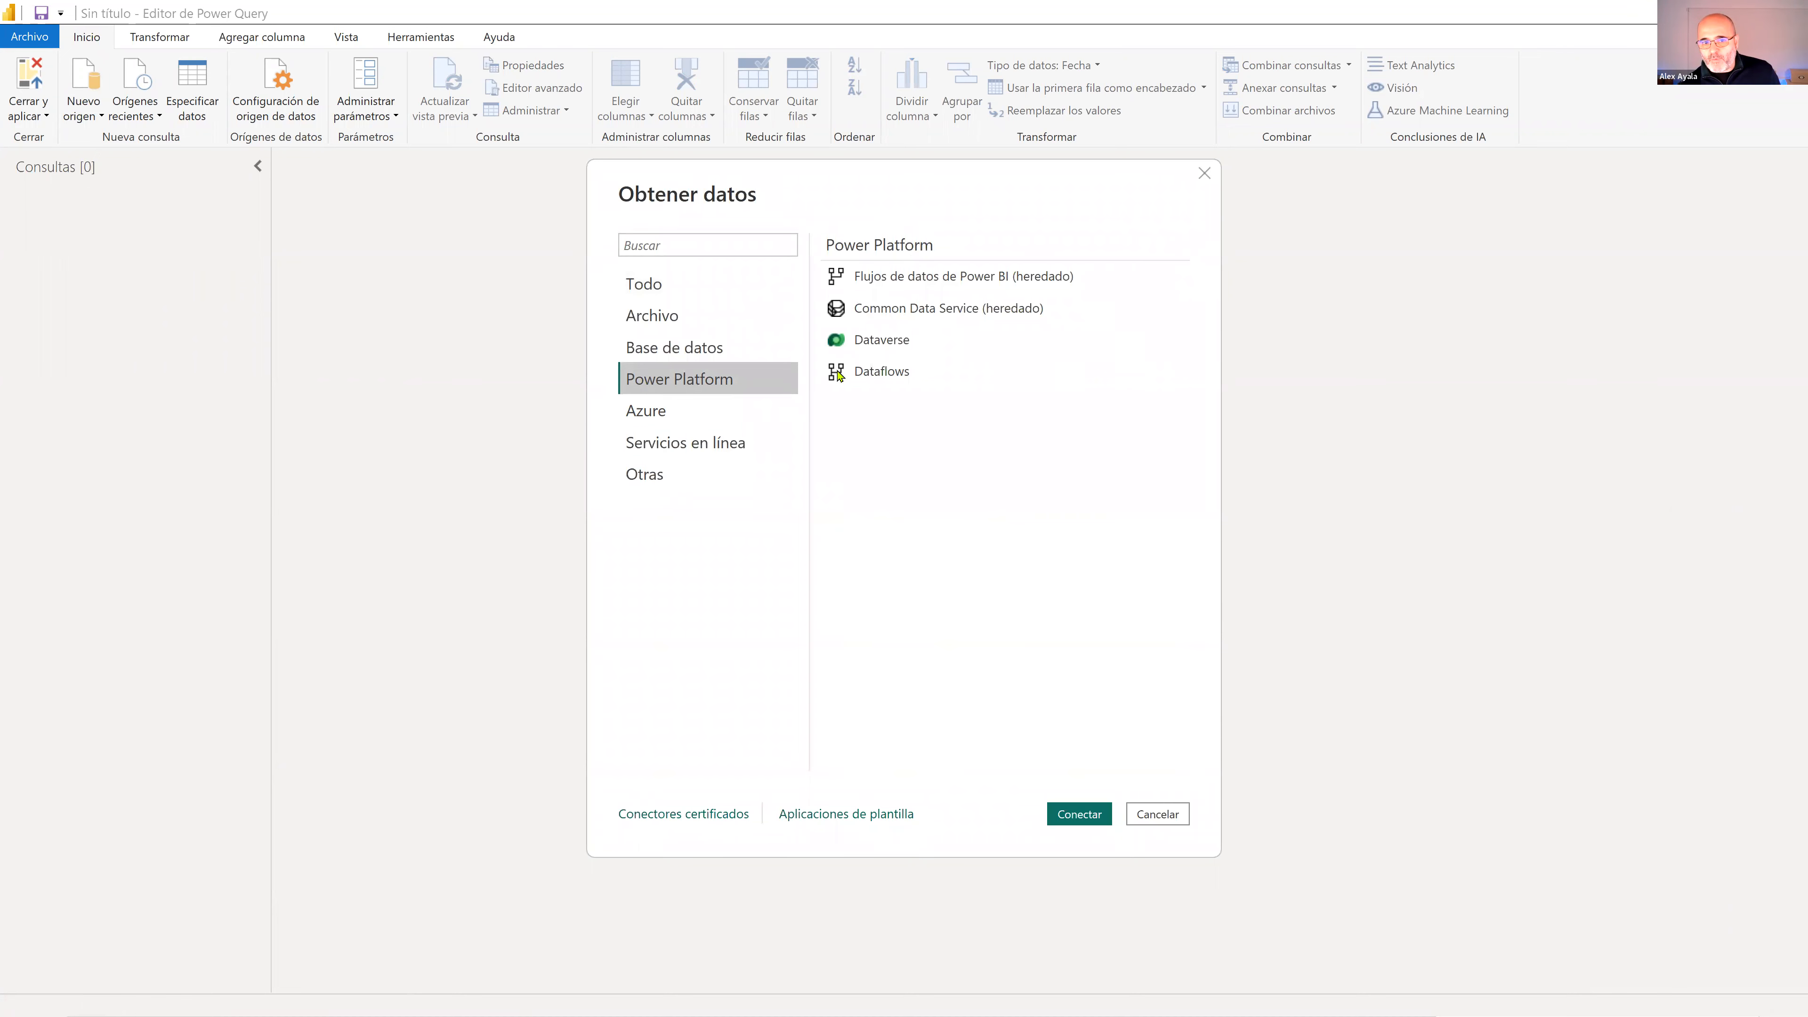
left_click(989, 277)
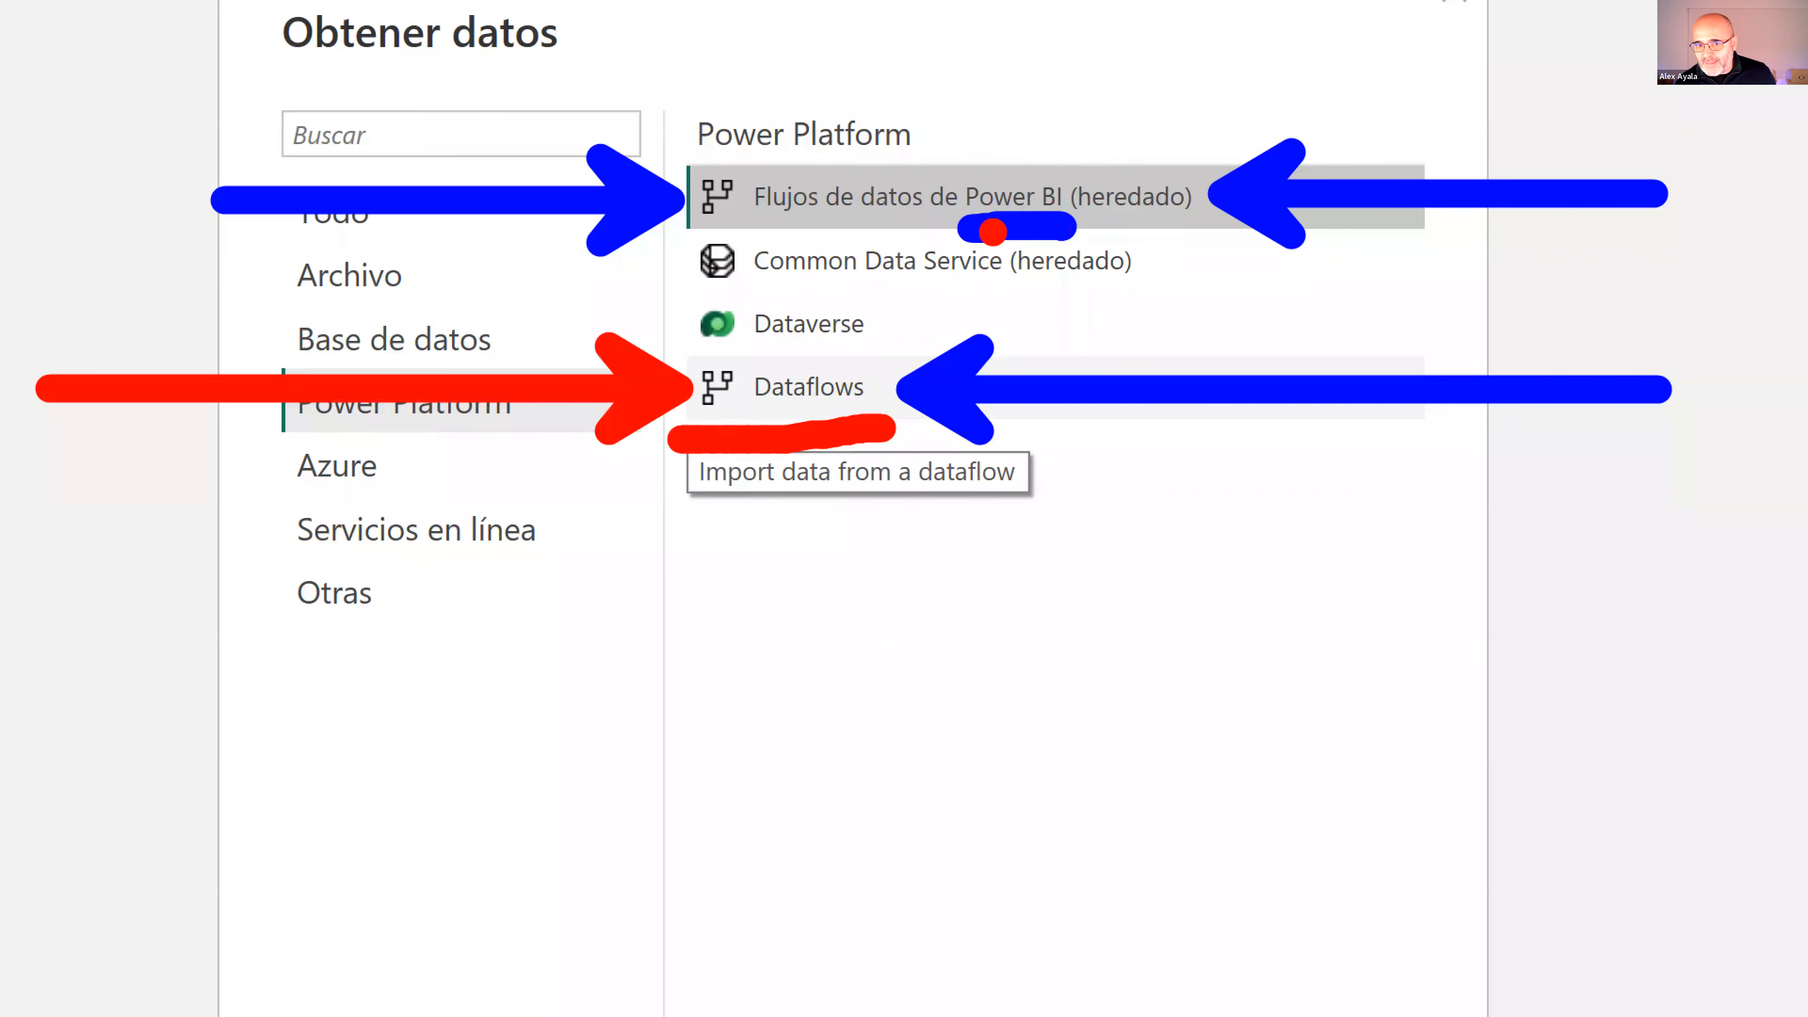
mouse_move(975, 232)
left_mouse_down()
mouse_move(1107, 196)
mouse_move(1078, 142)
mouse_move(908, 146)
mouse_move(918, 228)
mouse_move(1043, 250)
mouse_move(1078, 214)
left_mouse_up()
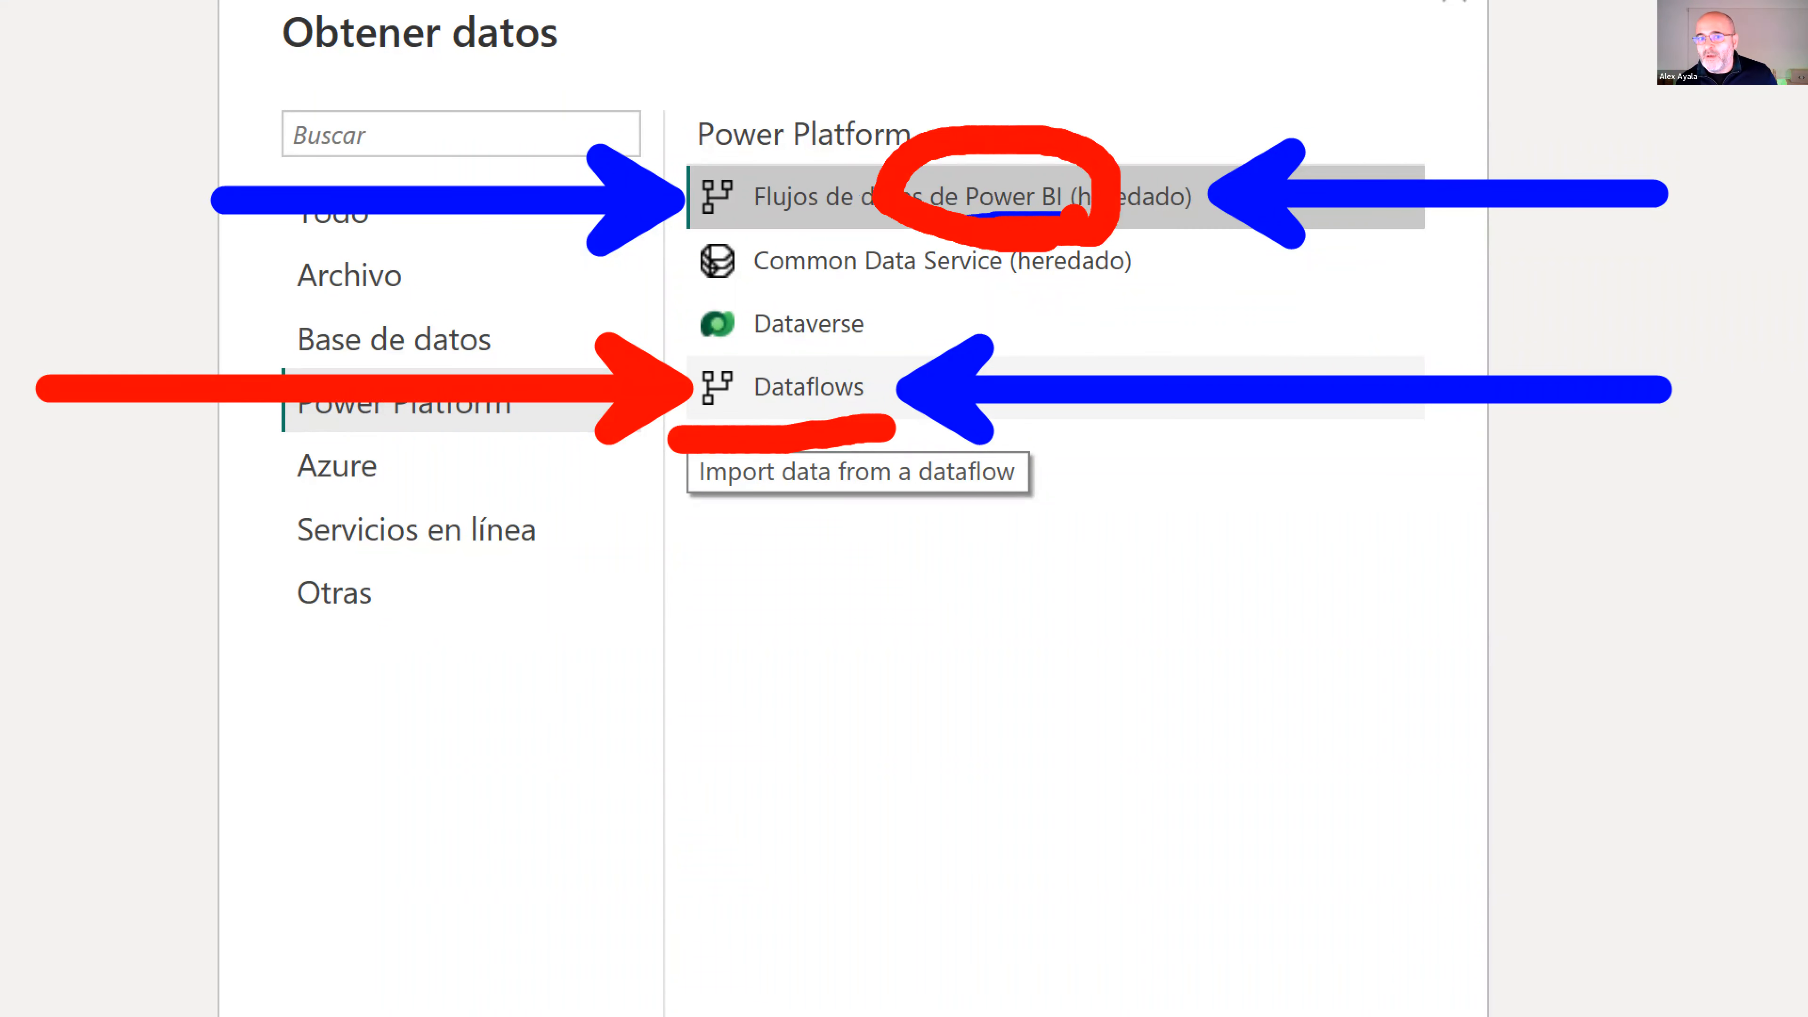
key("Escape")
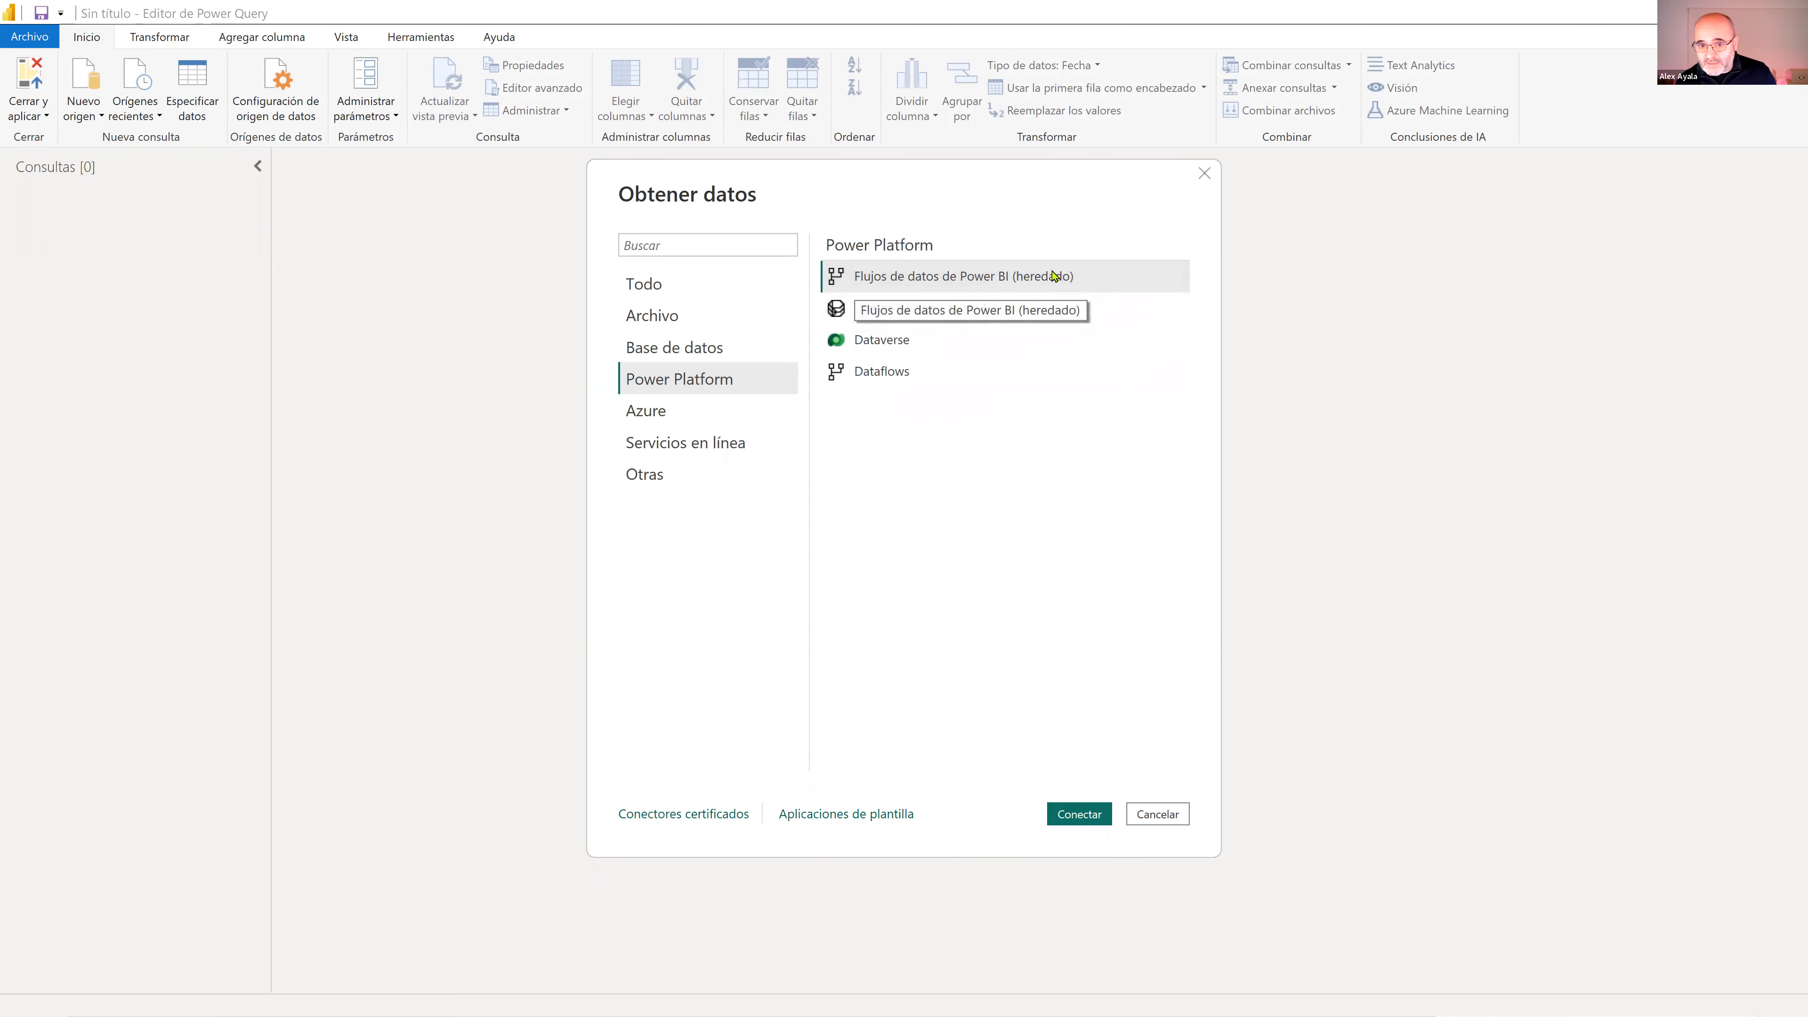
left_click(1071, 813)
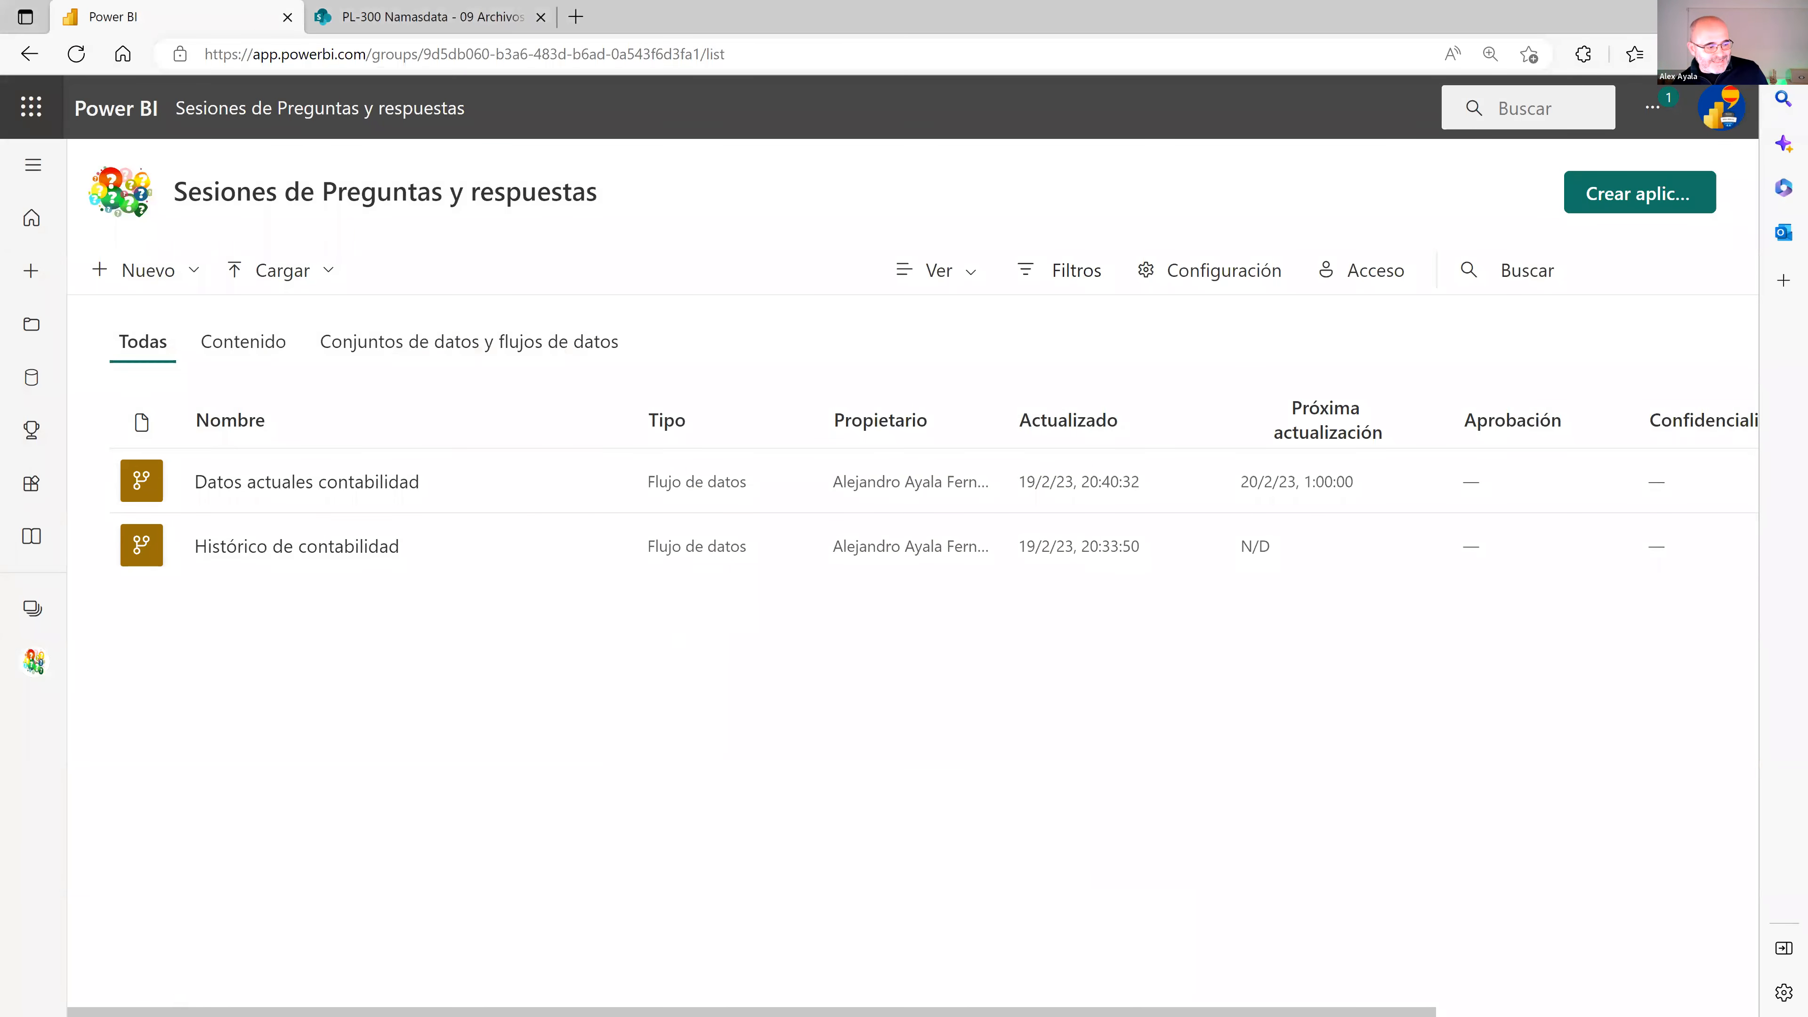
left_click(66, 753)
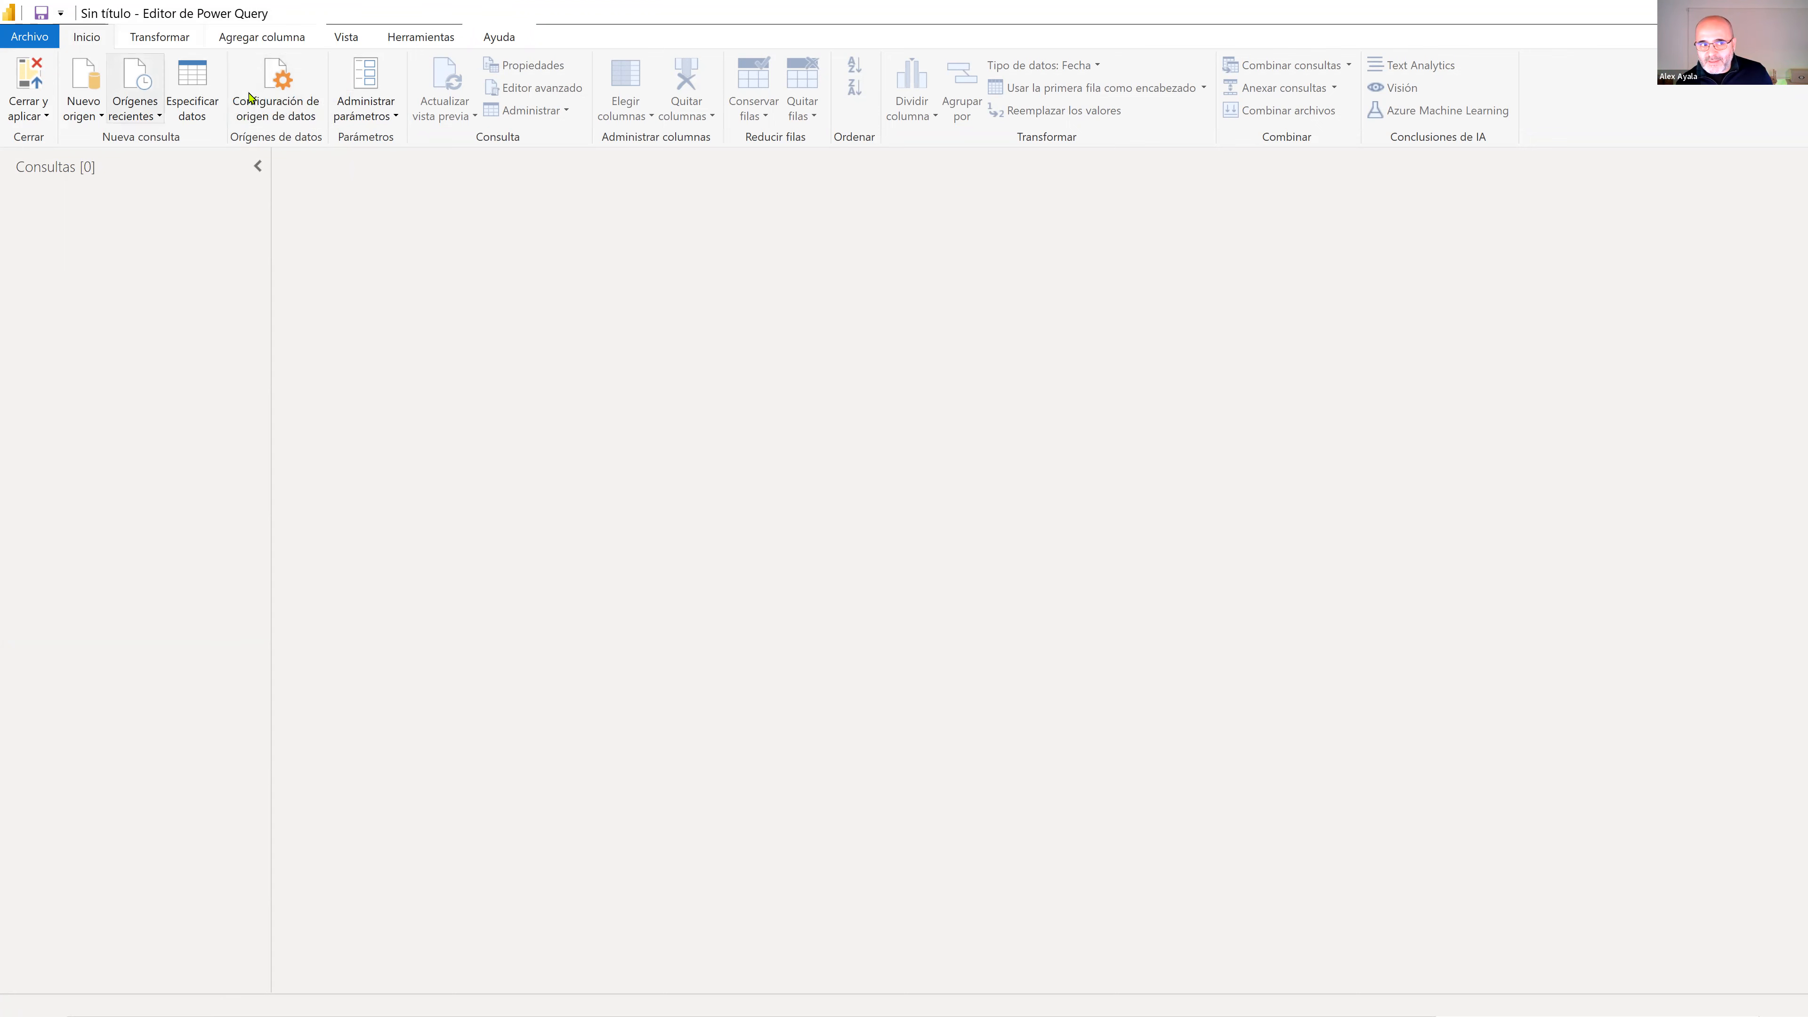
Find Flujos de datos de Power BI (heredado) in the global data source permissions and check which account is signed in to the Power BI service
left_click(275, 70)
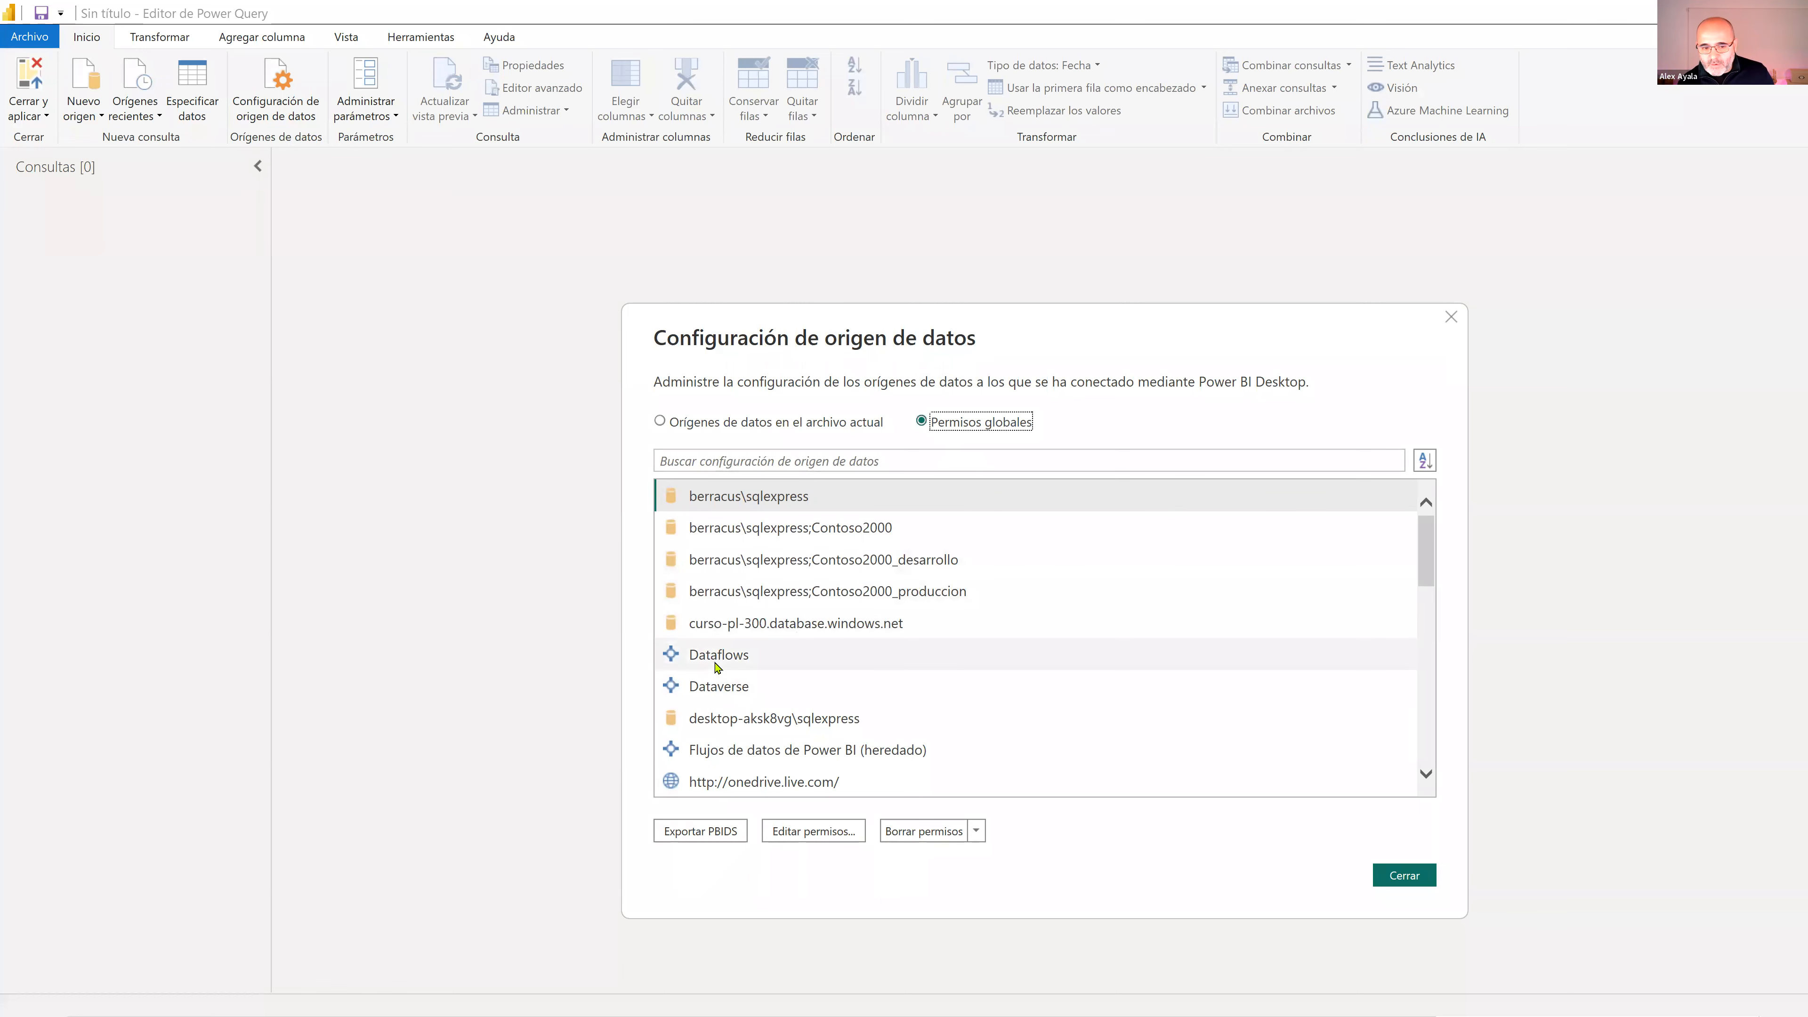
left_click(803, 752)
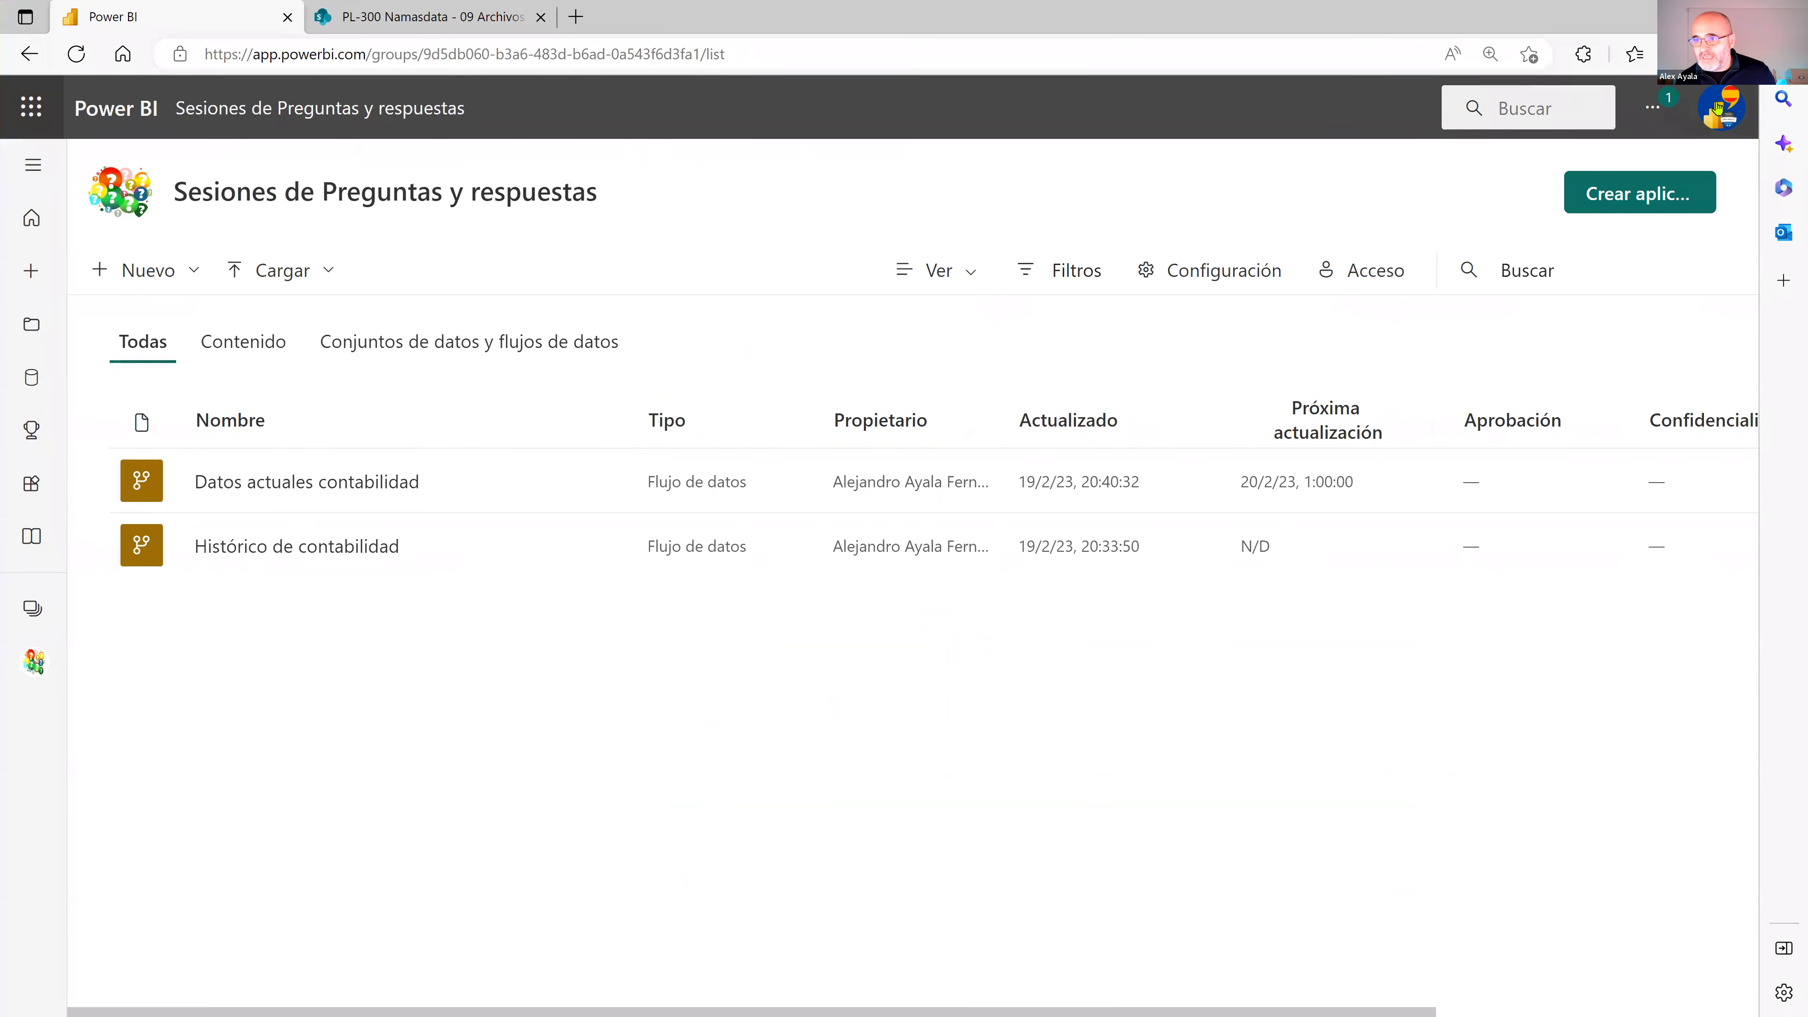
left_click(1718, 107)
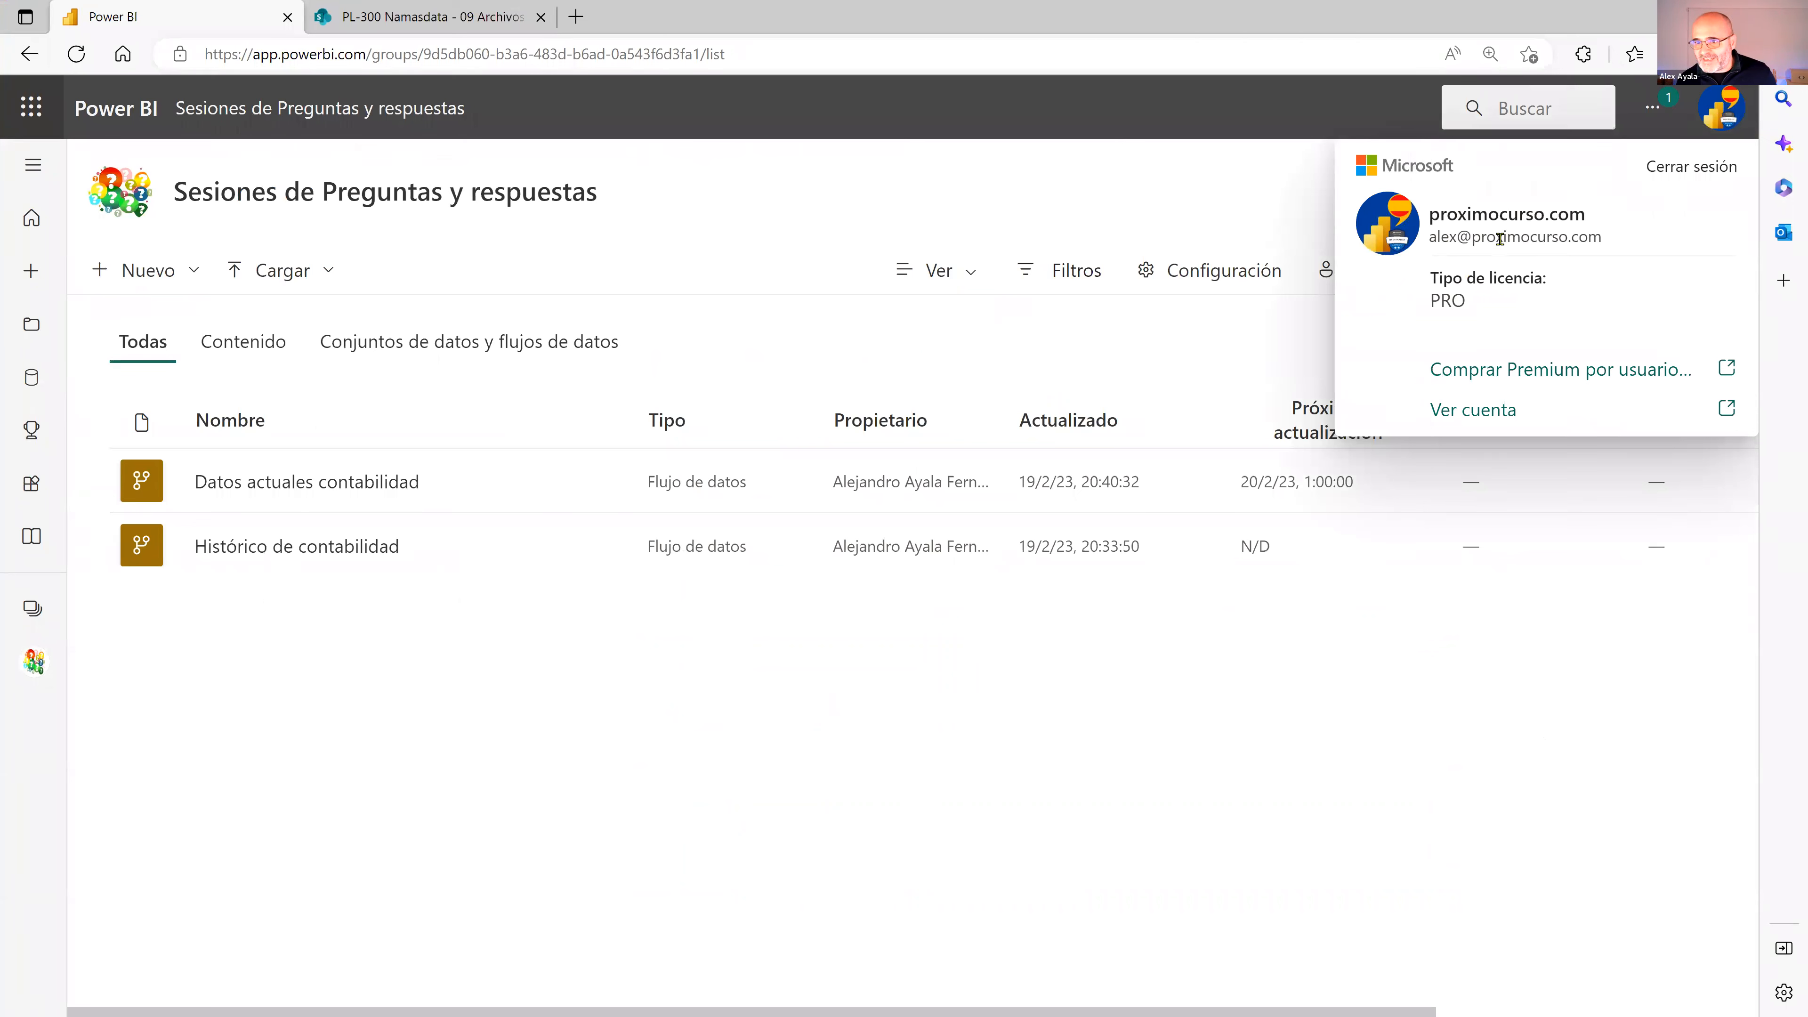
left_click_drag(1603, 237, 1441, 237)
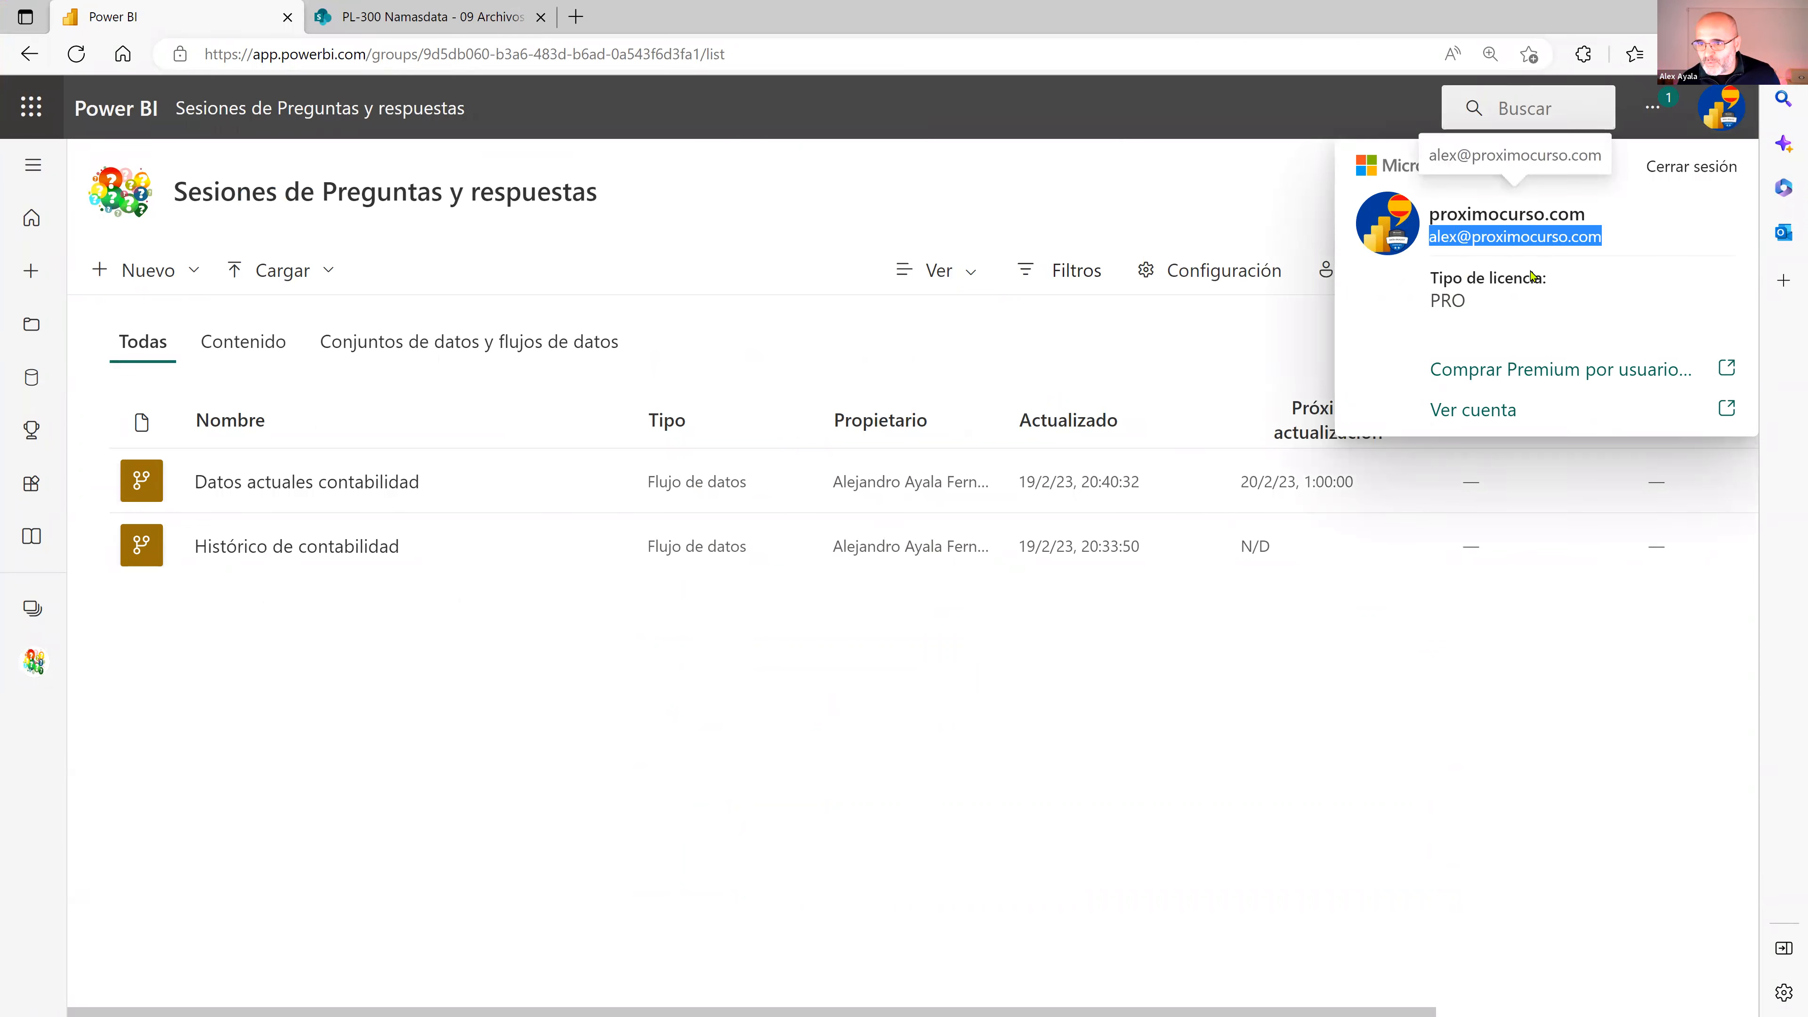
left_click(1140, 178)
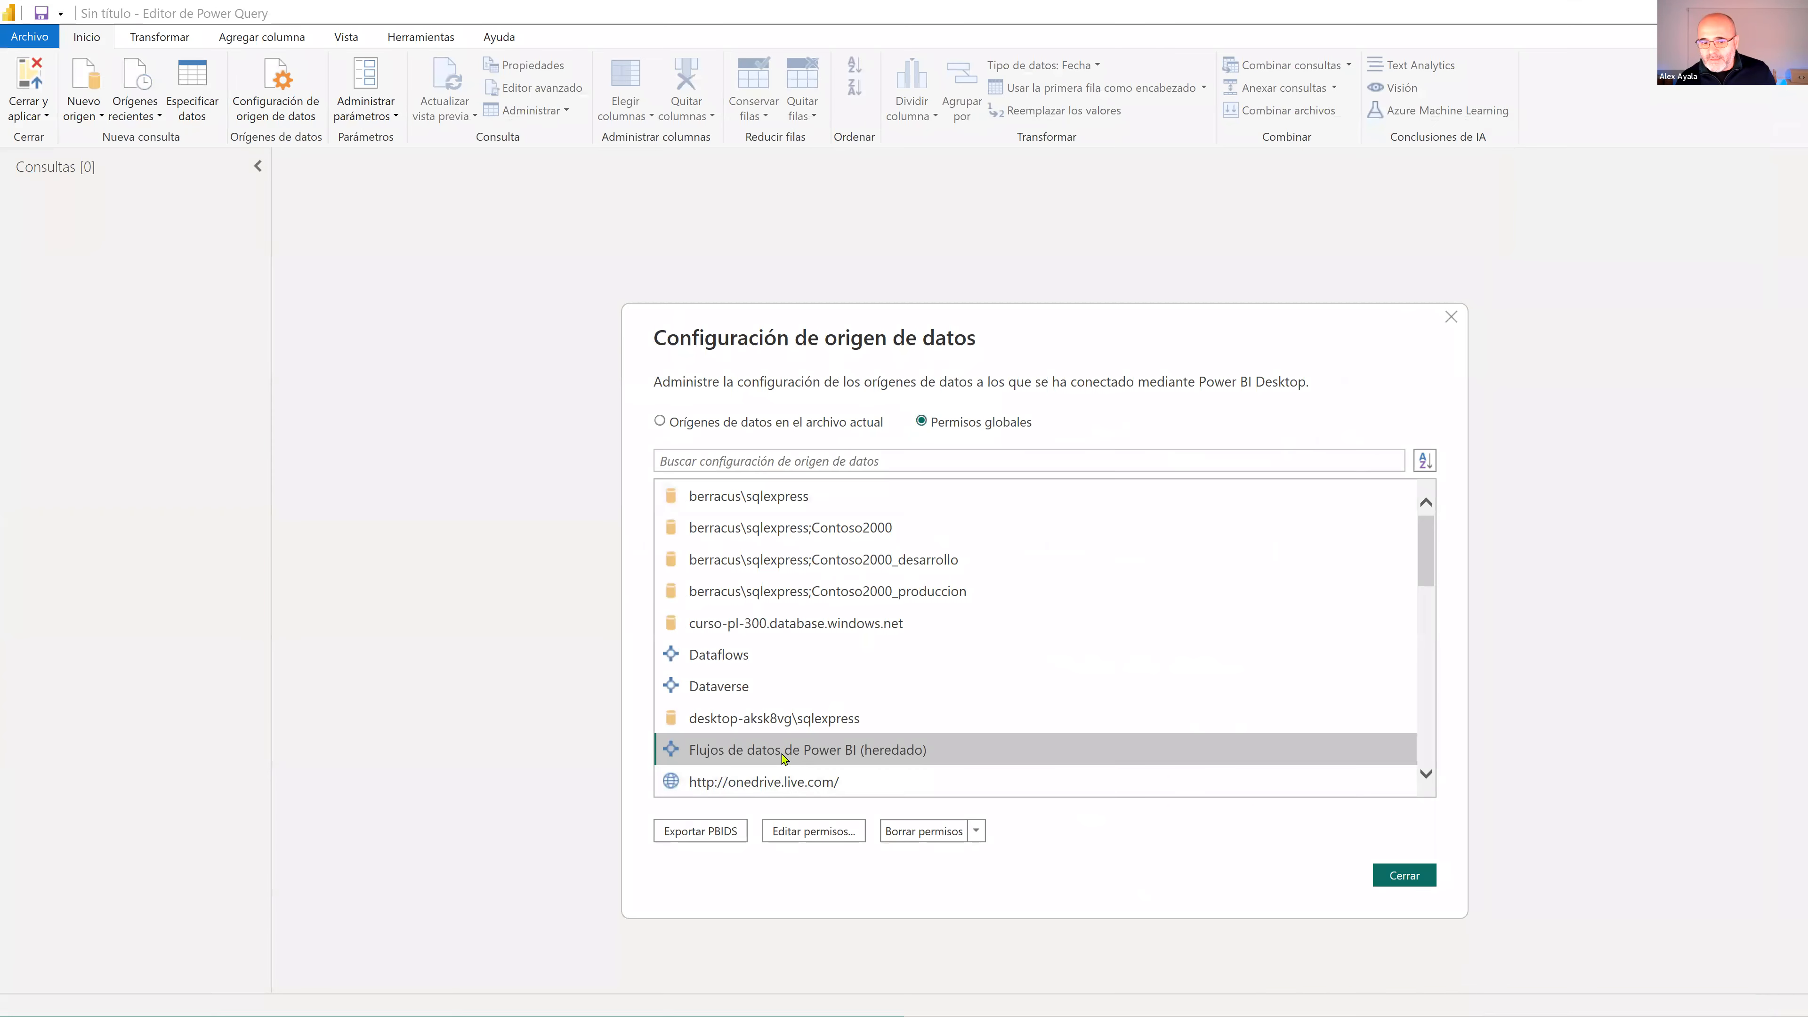
Edit the Flujos de datos de Power BI (heredado) credentials, signing in with the account used in the Power BI service, and save the permissions
left_click(749, 759)
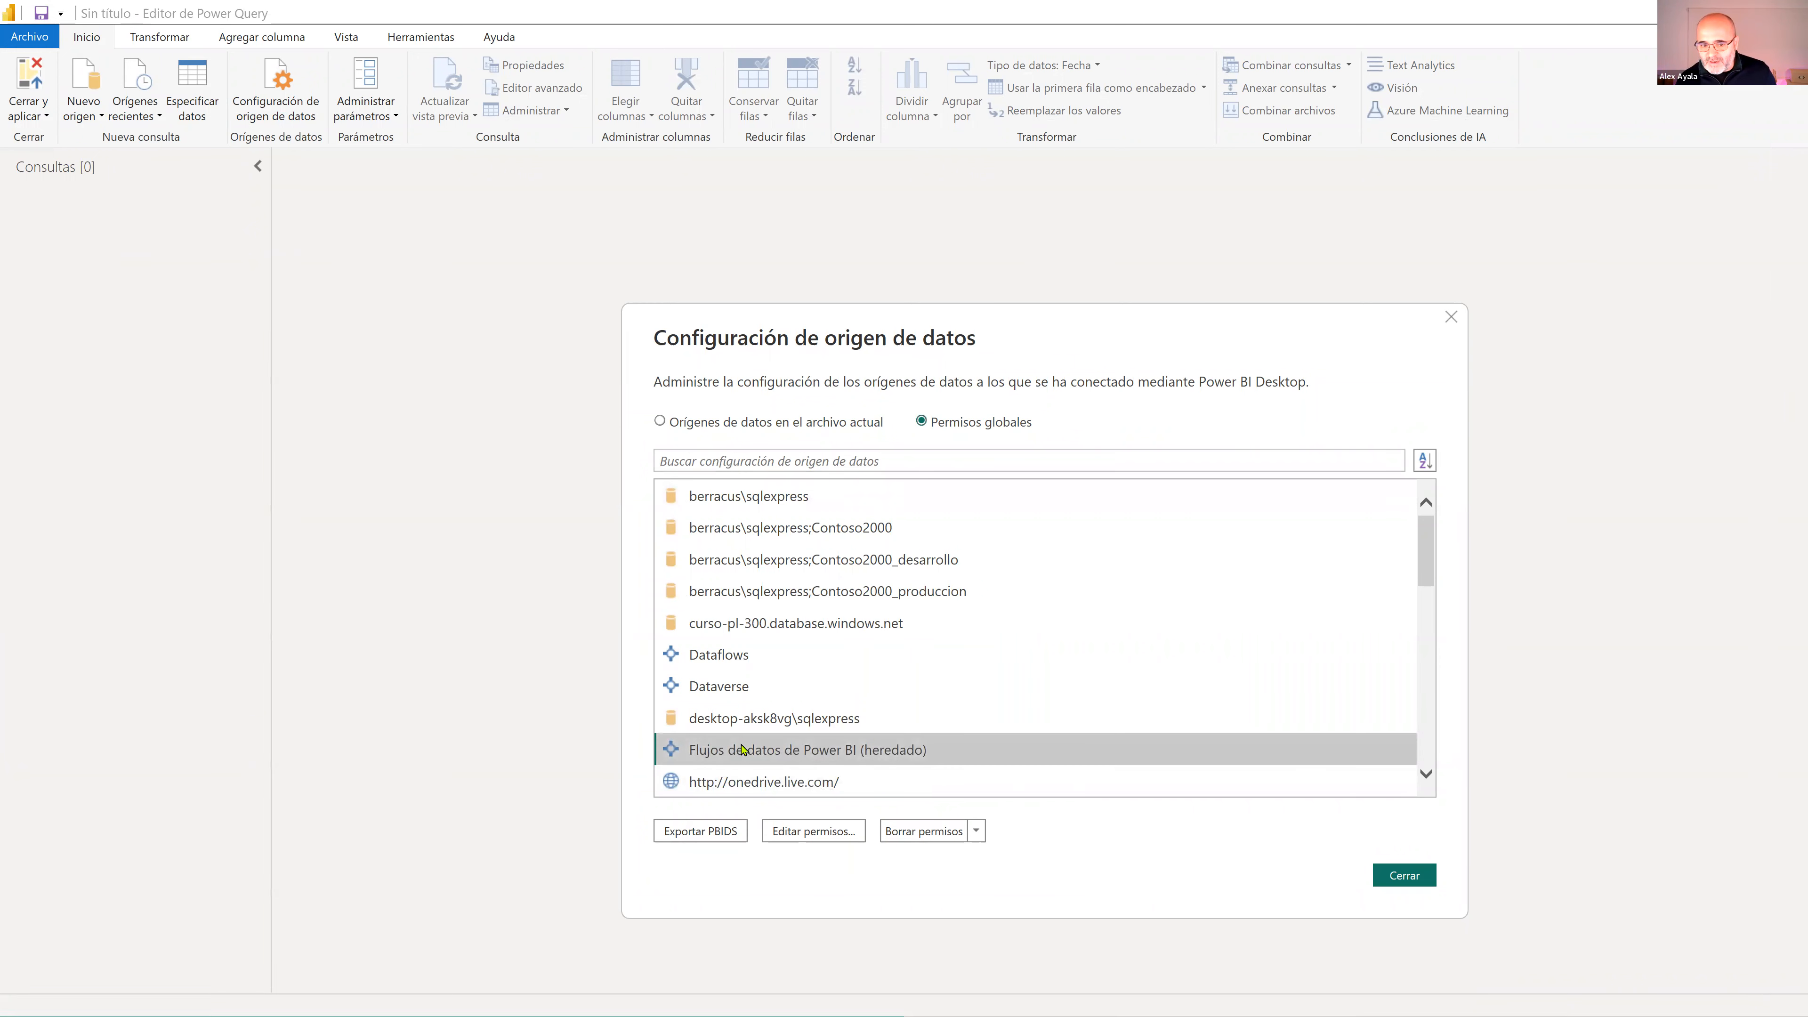
left_click(838, 839)
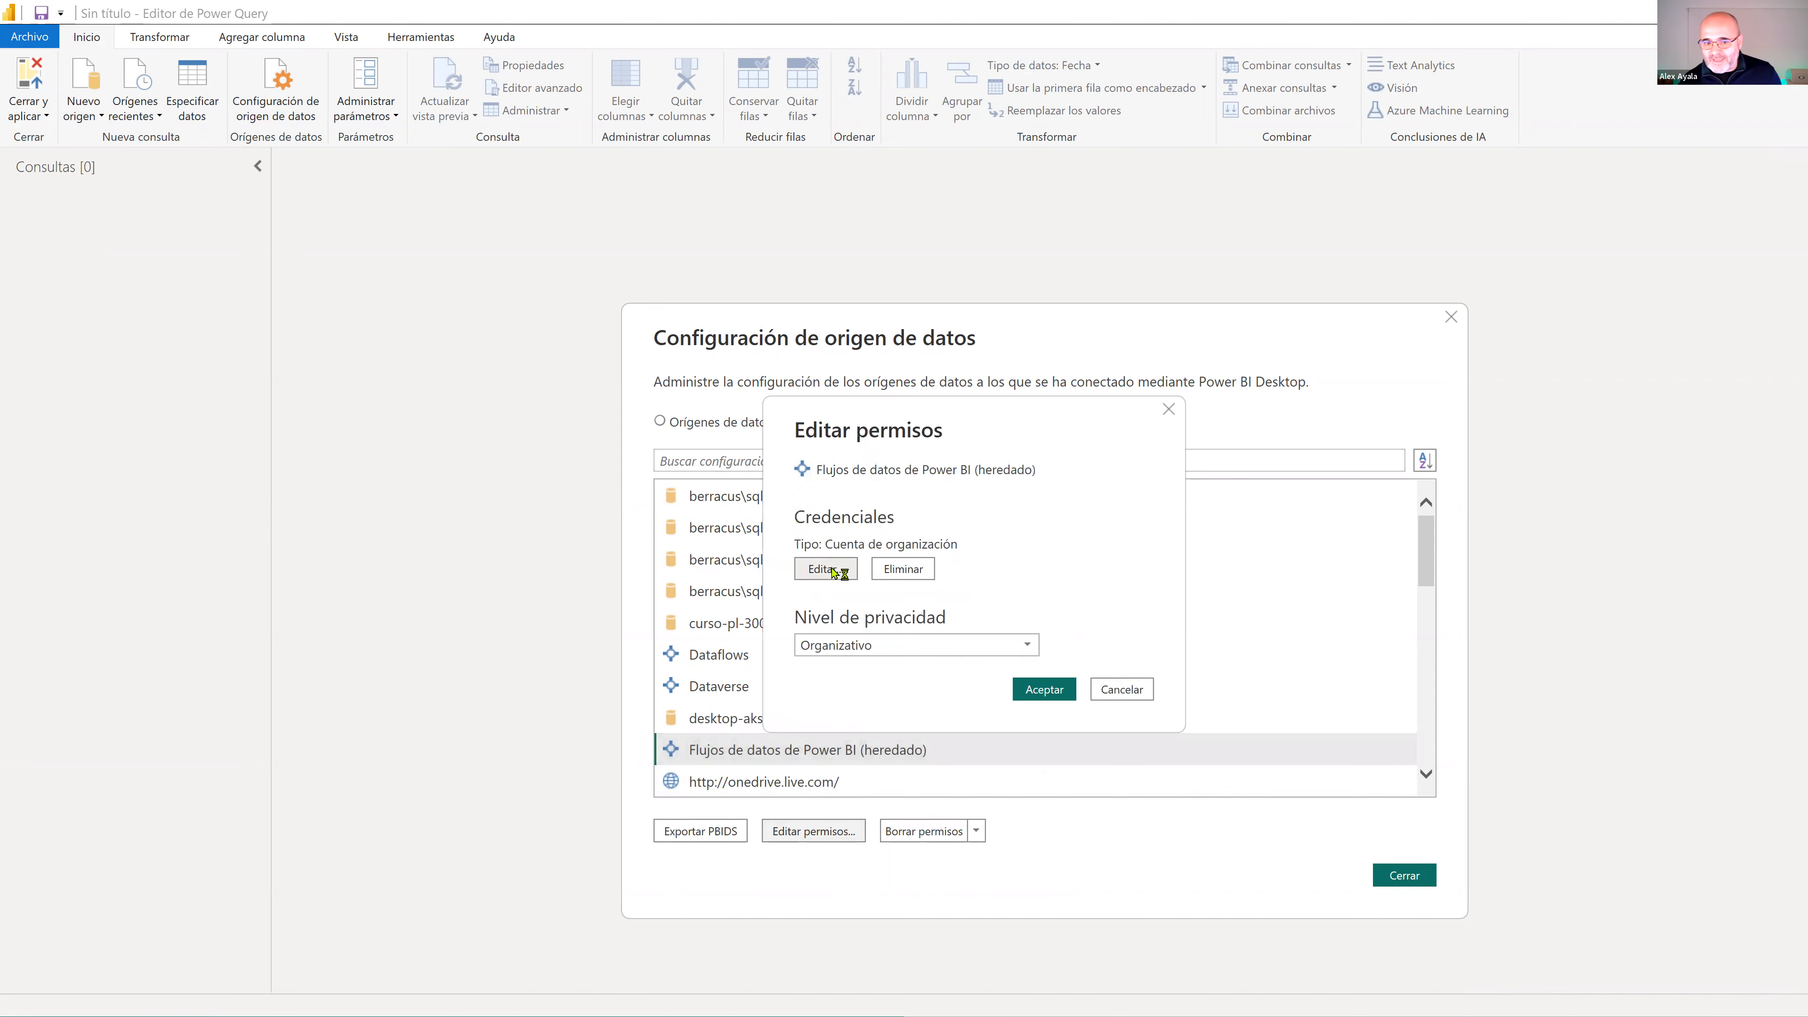
left_click(937, 539)
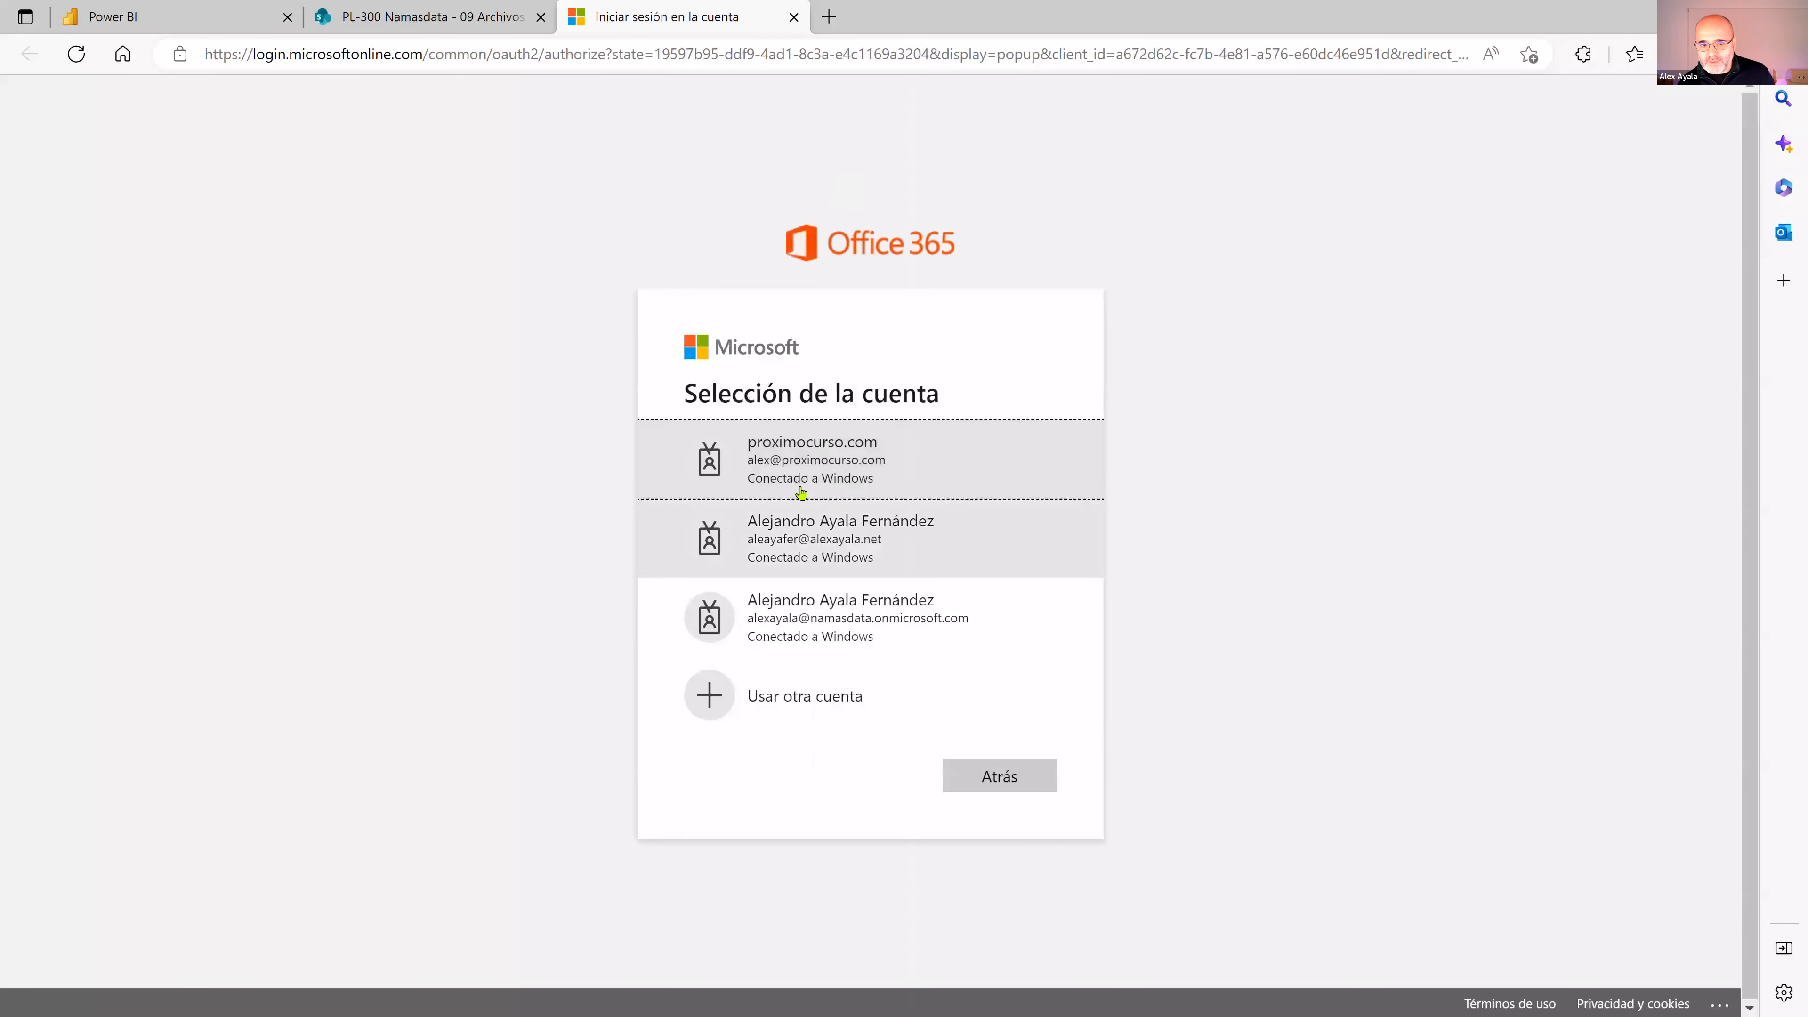
left_click(796, 461)
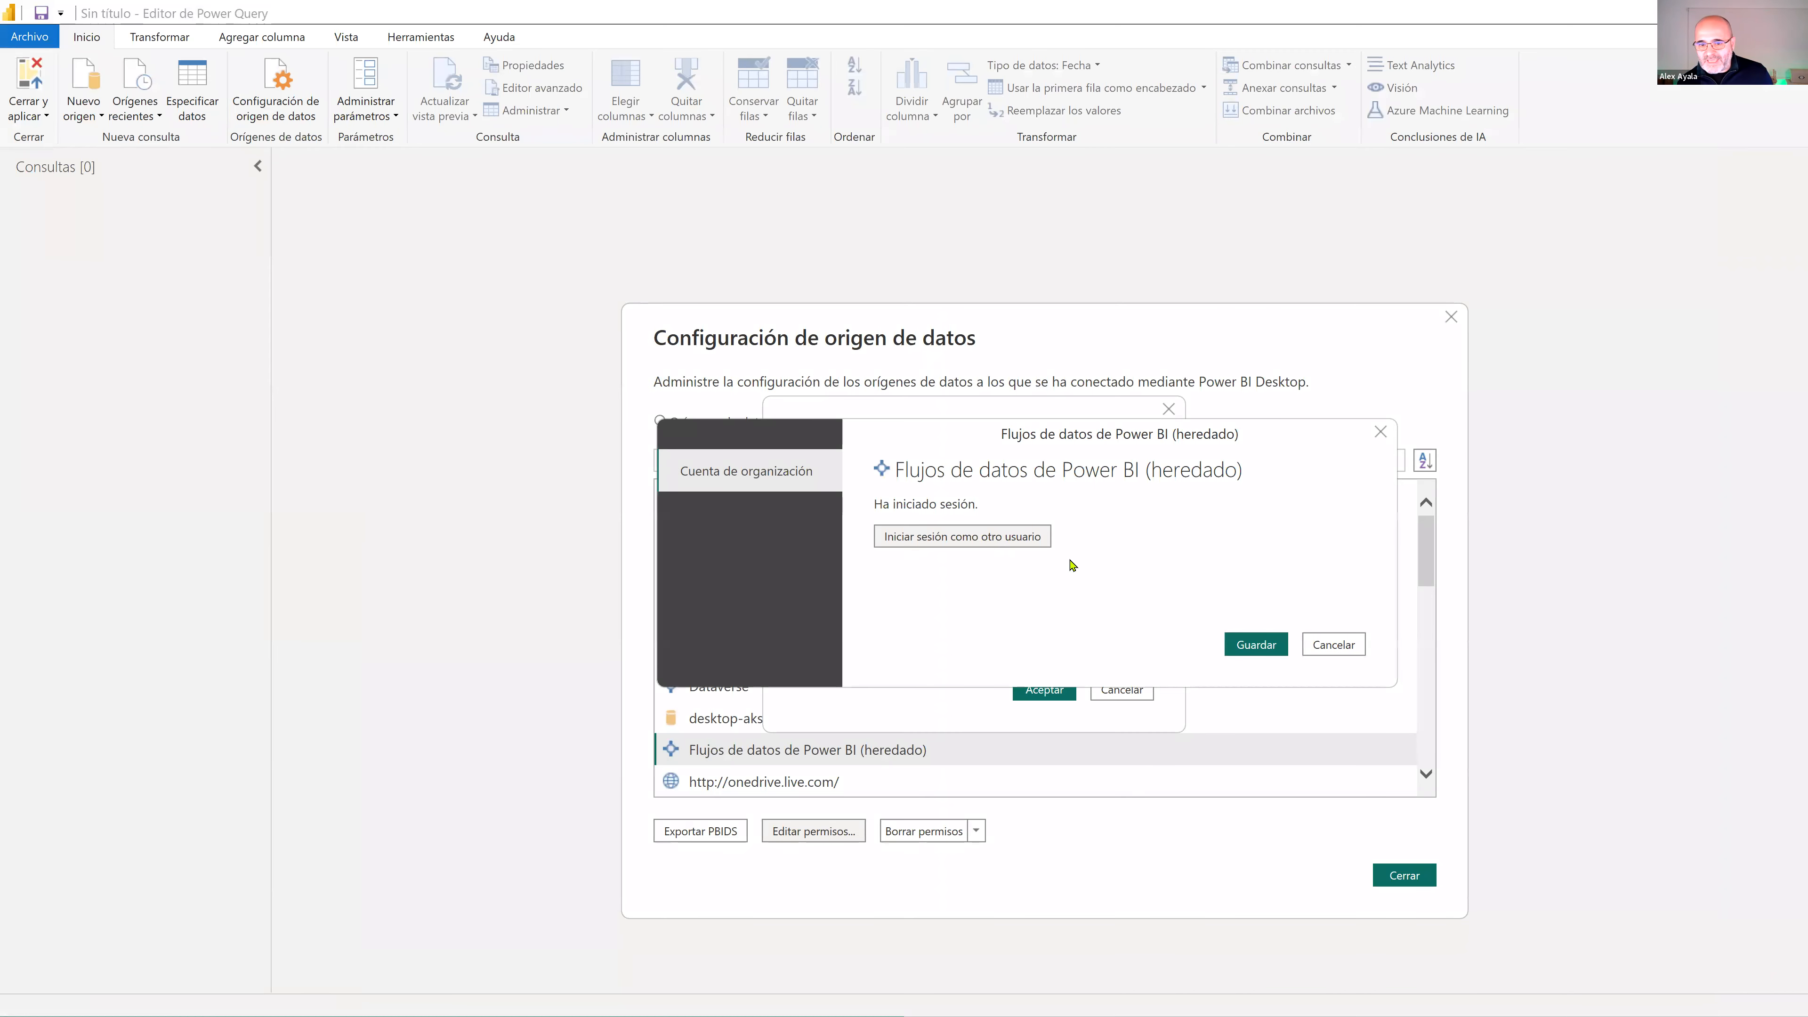
left_click(1254, 642)
left_click(1044, 690)
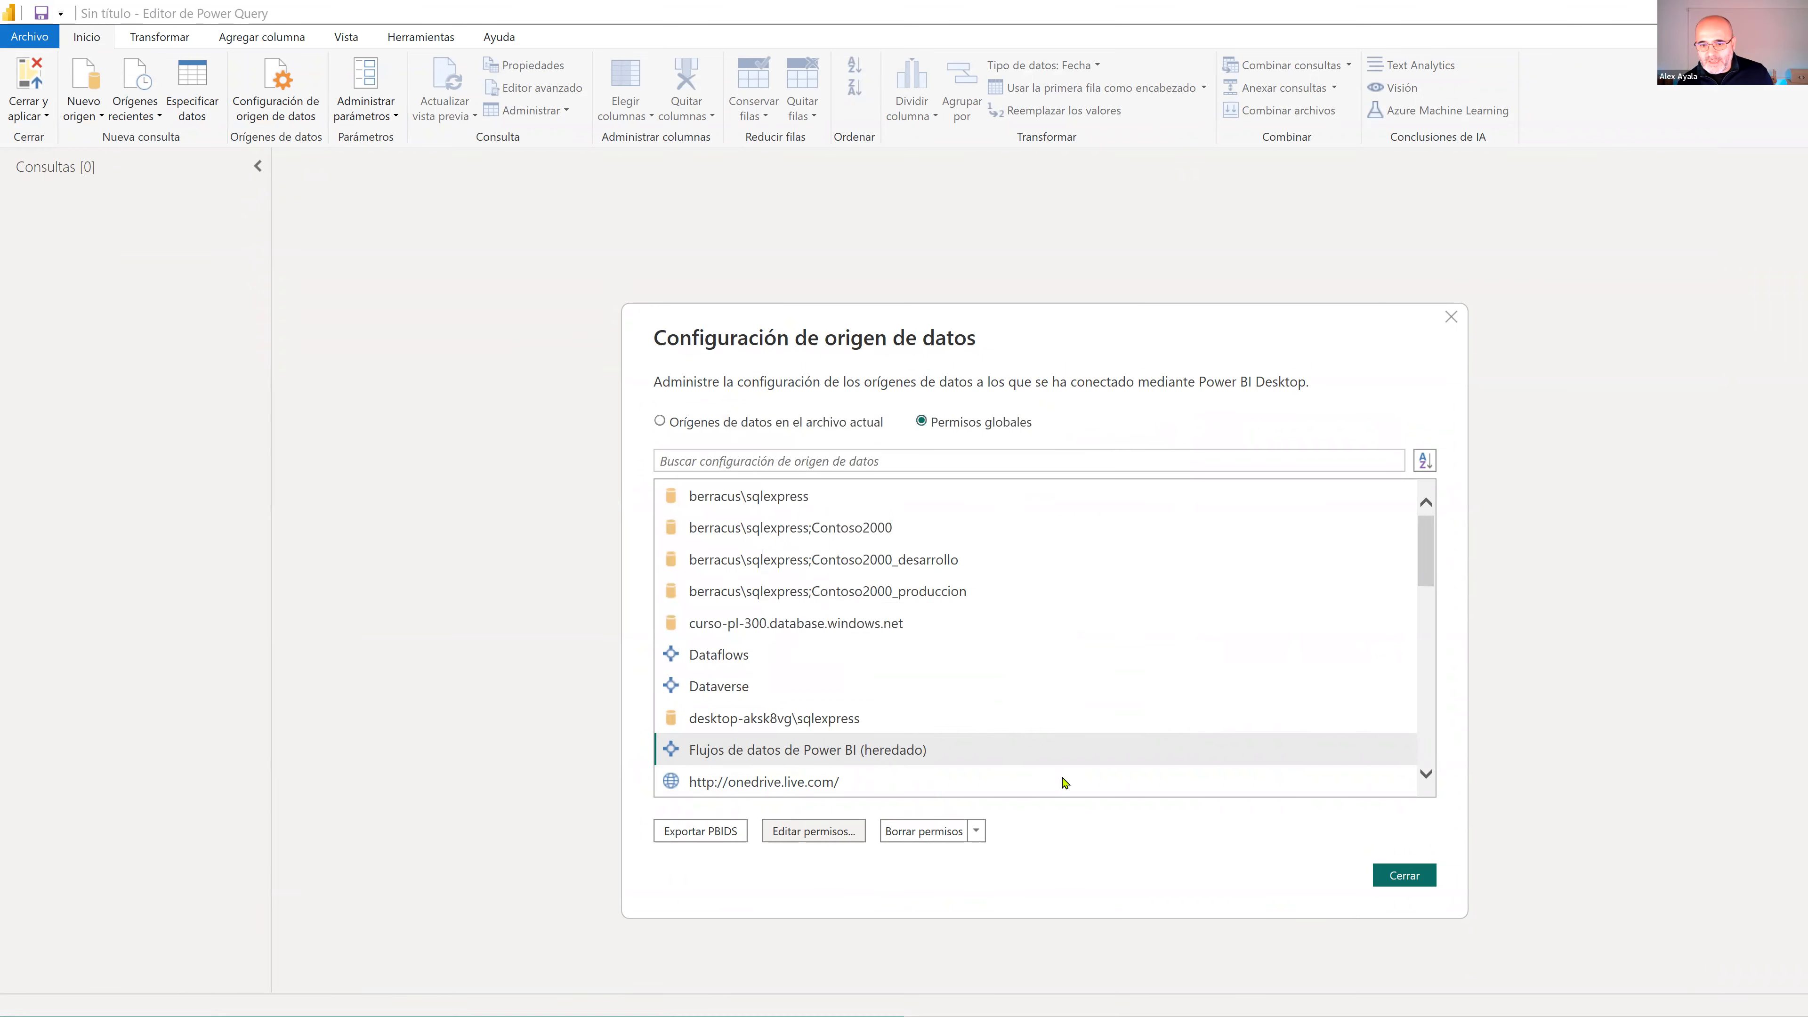
Connect through Flujos de datos de Power BI (heredado) and load the Histórico and Actual tables from the Sesiones de Preguntas y respuestas workspace
left_click(1393, 878)
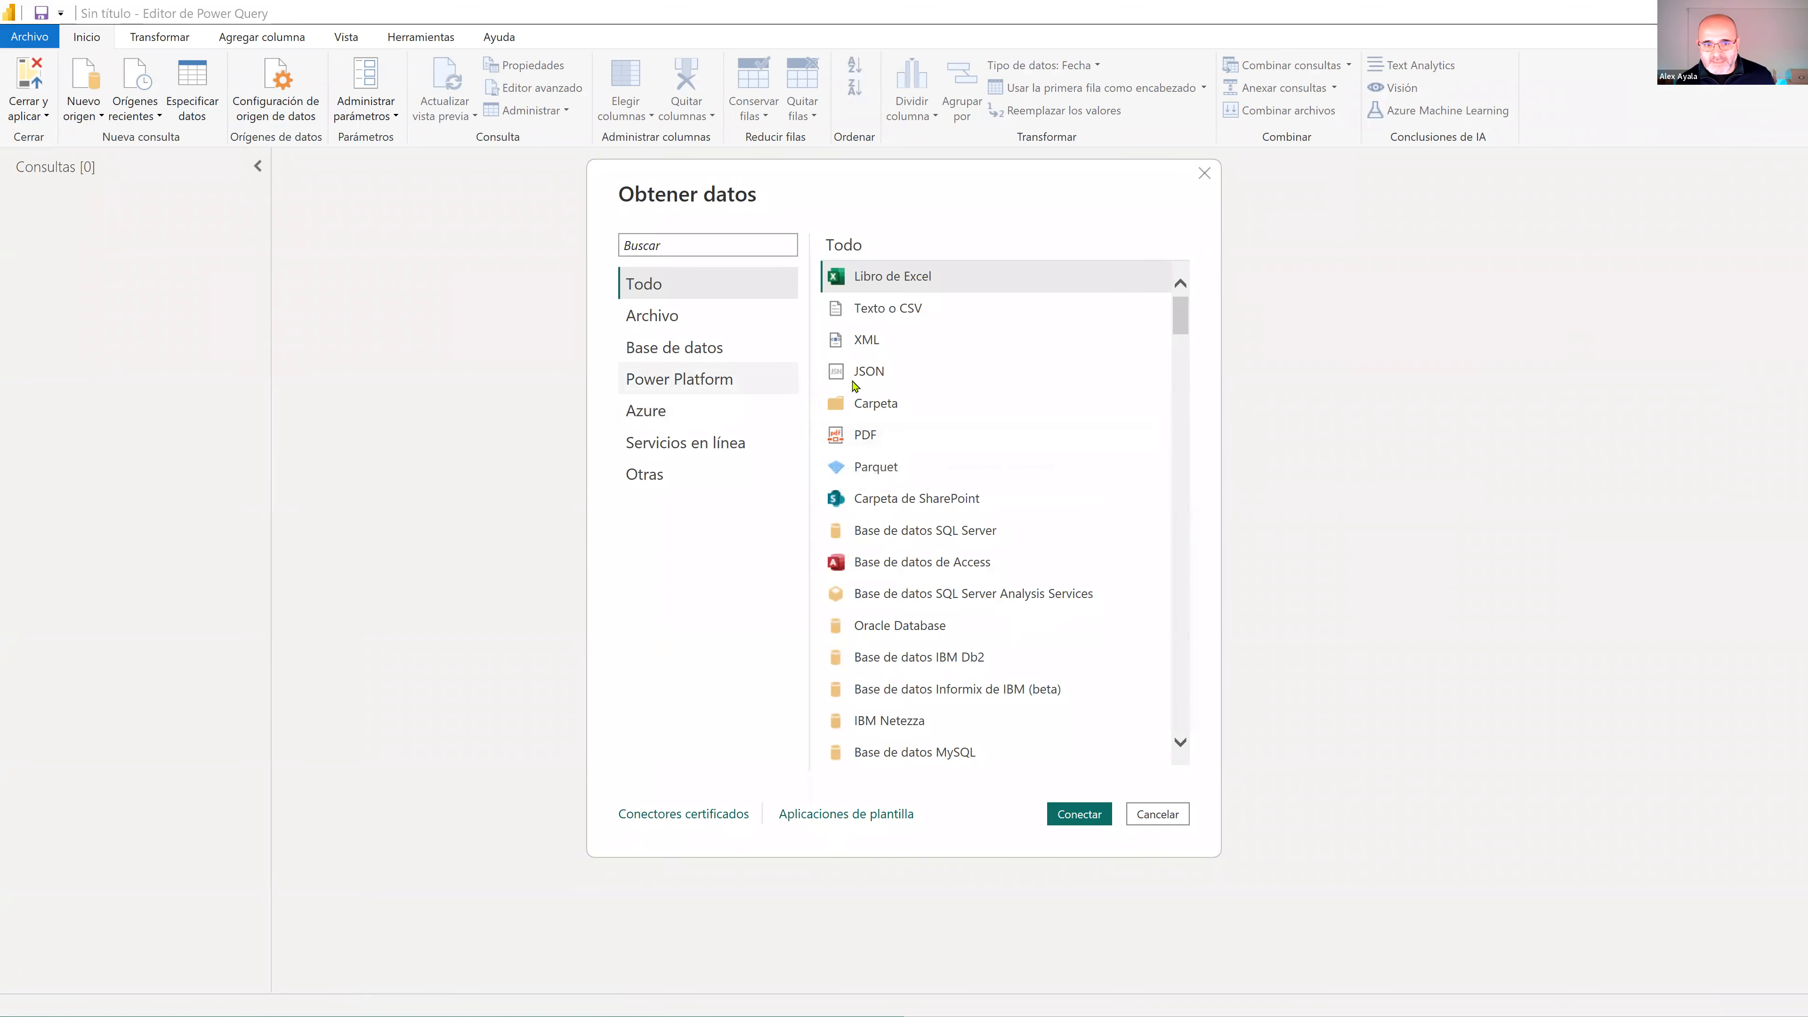
left_click(1075, 811)
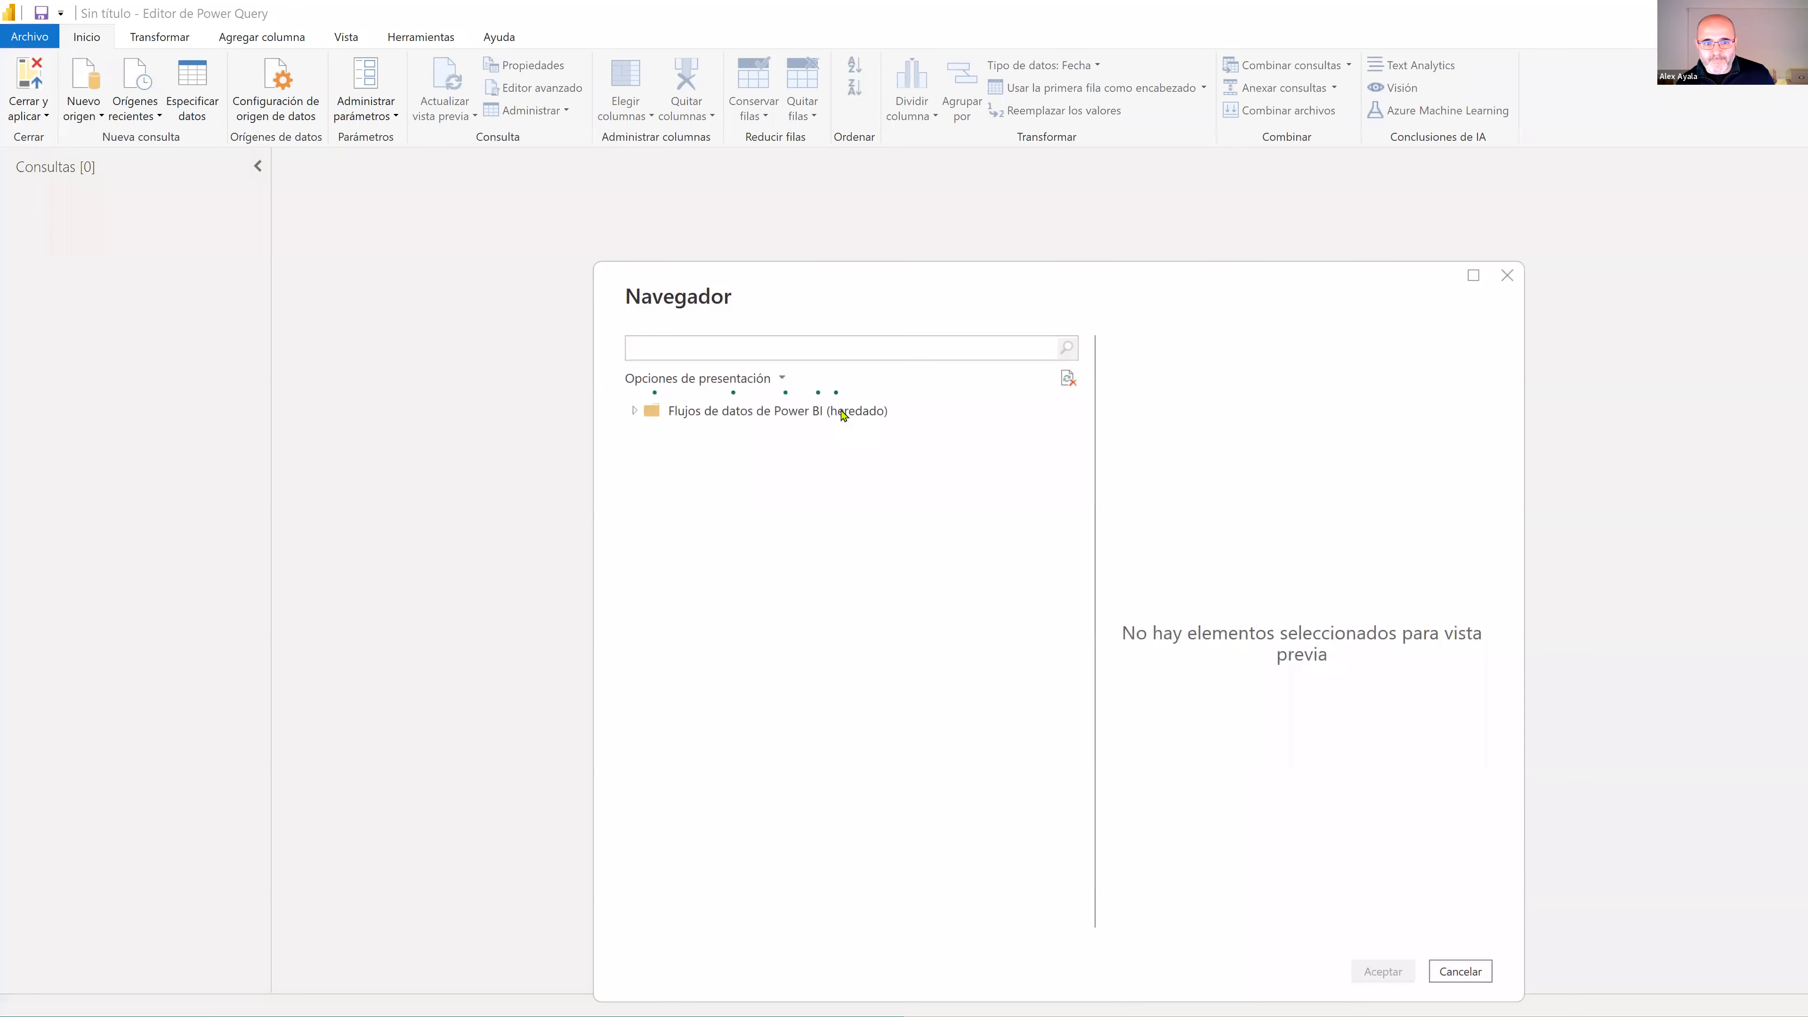
left_click(649, 464)
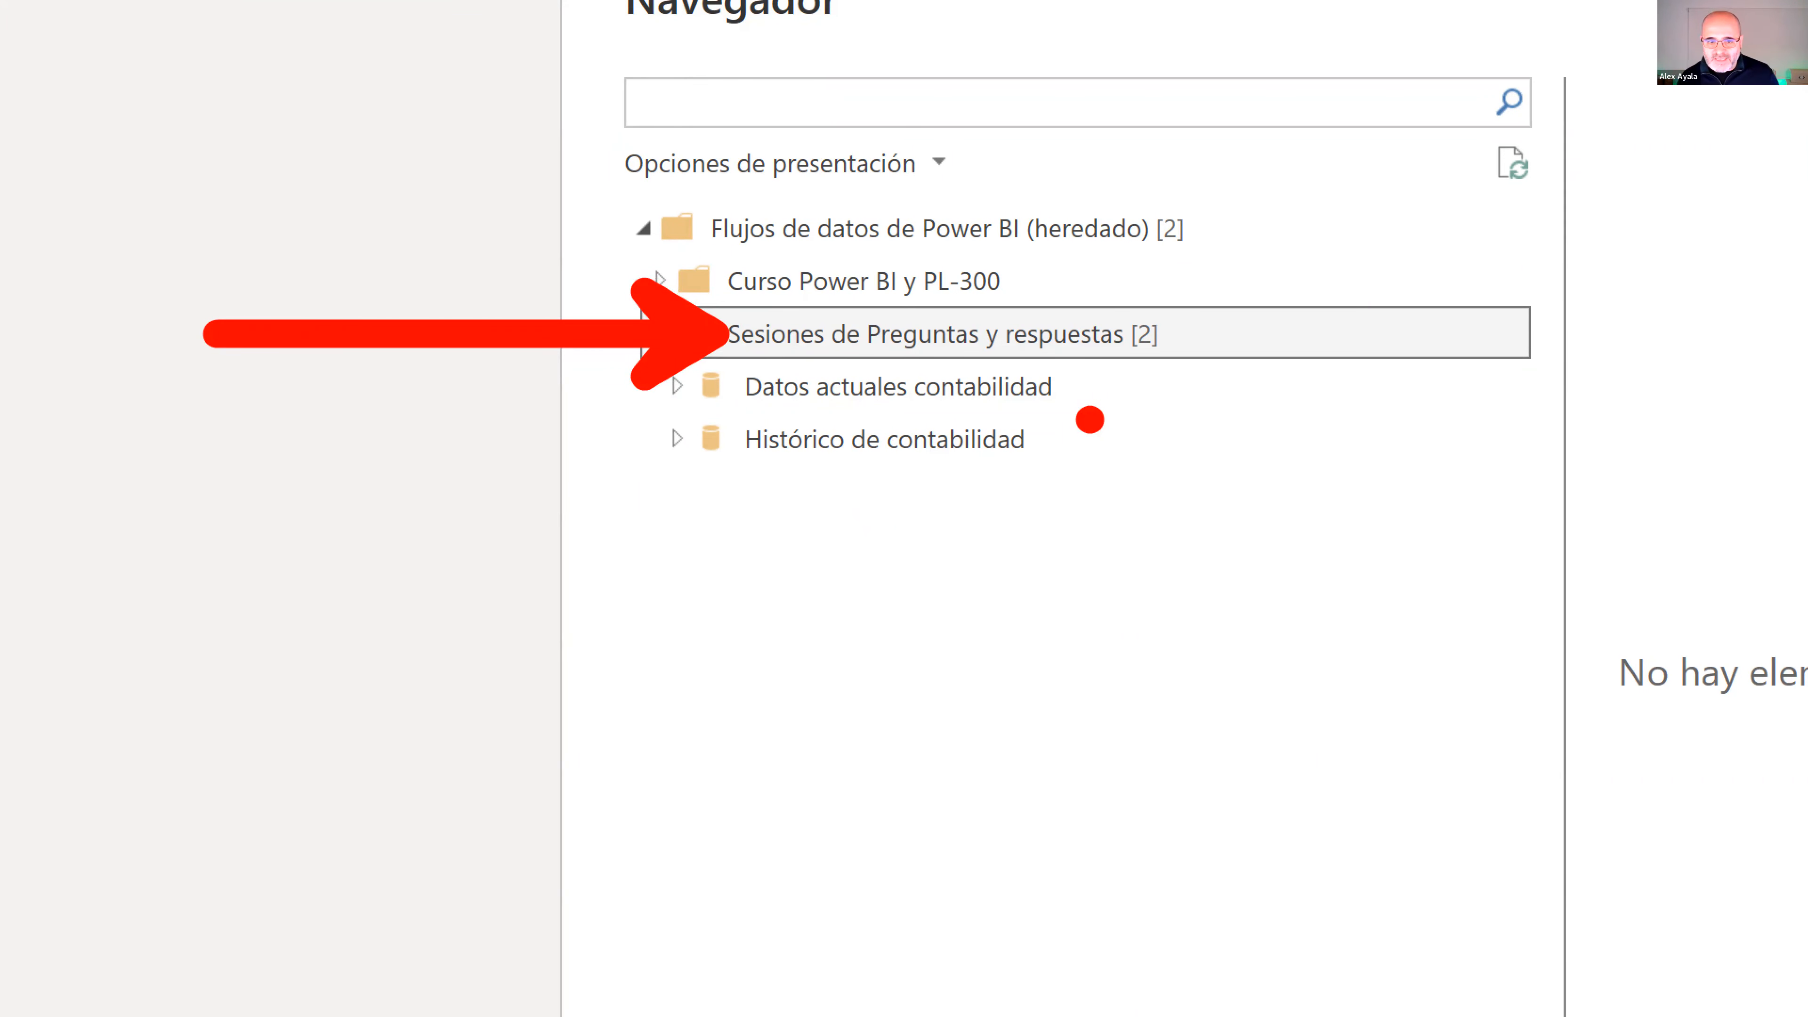
key("Escape")
left_click(651, 490)
left_click(666, 542)
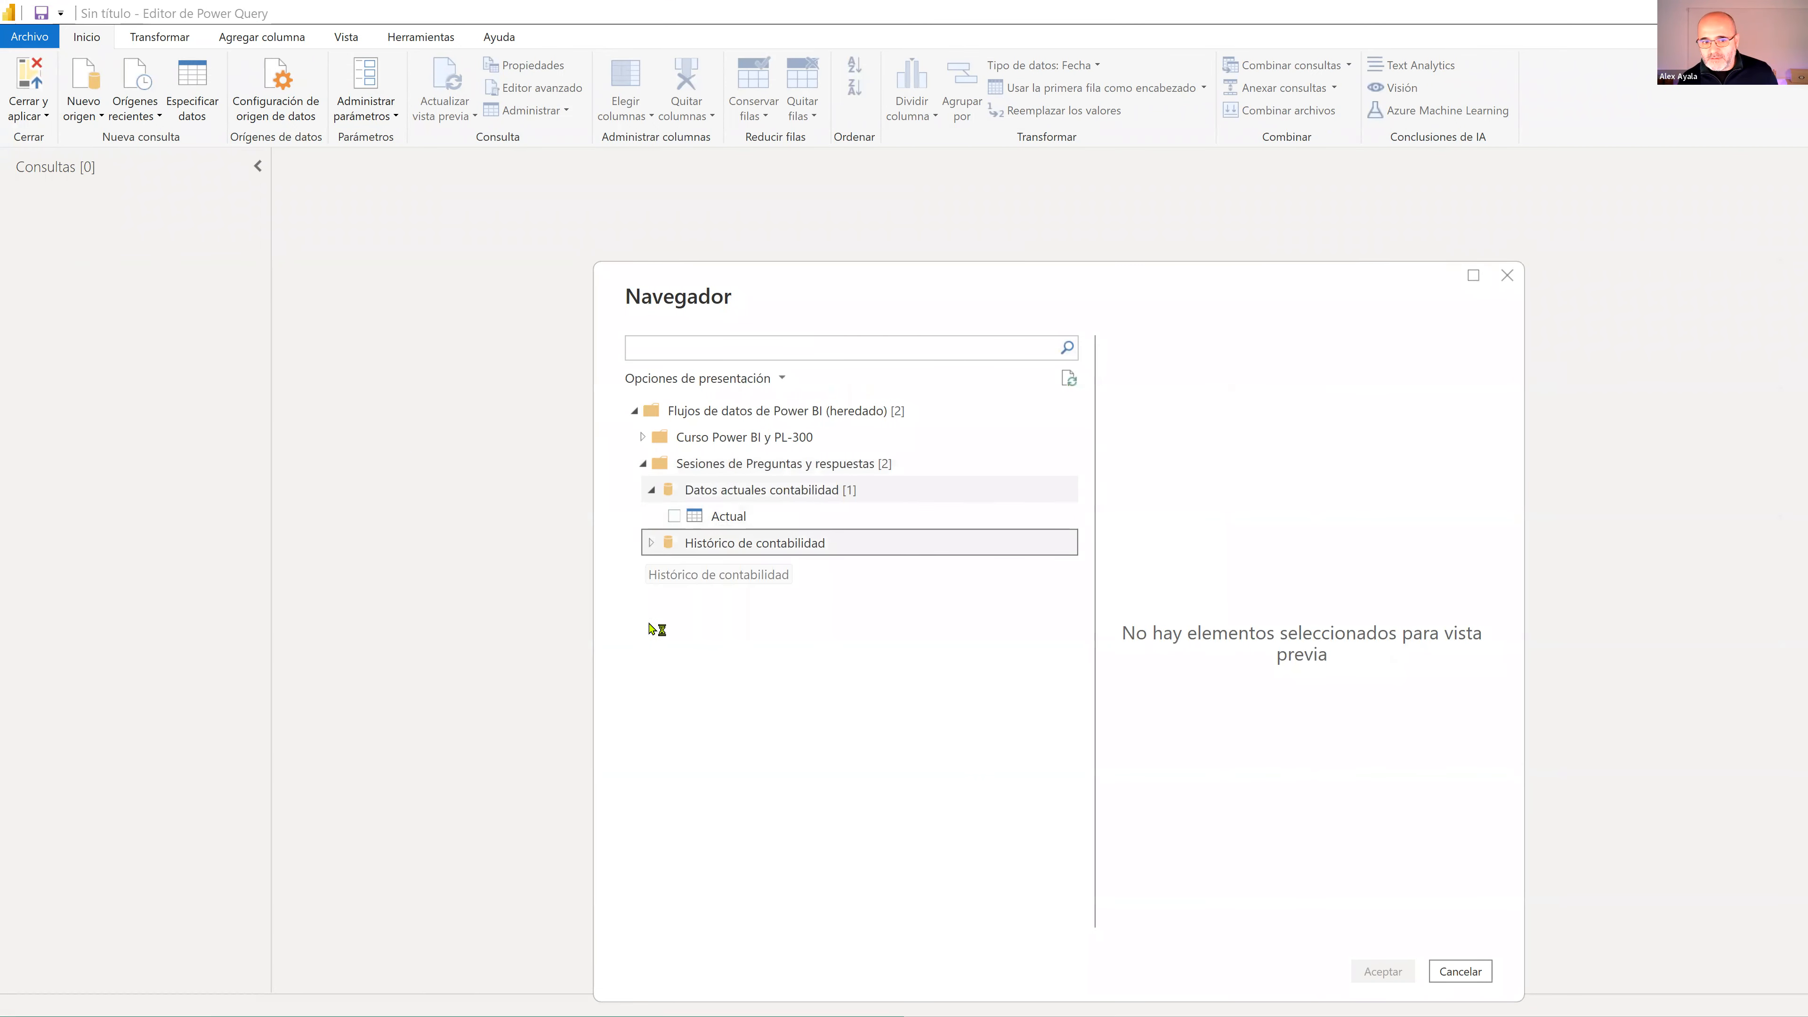
left_click(674, 569)
left_click(674, 515)
left_click(1380, 970)
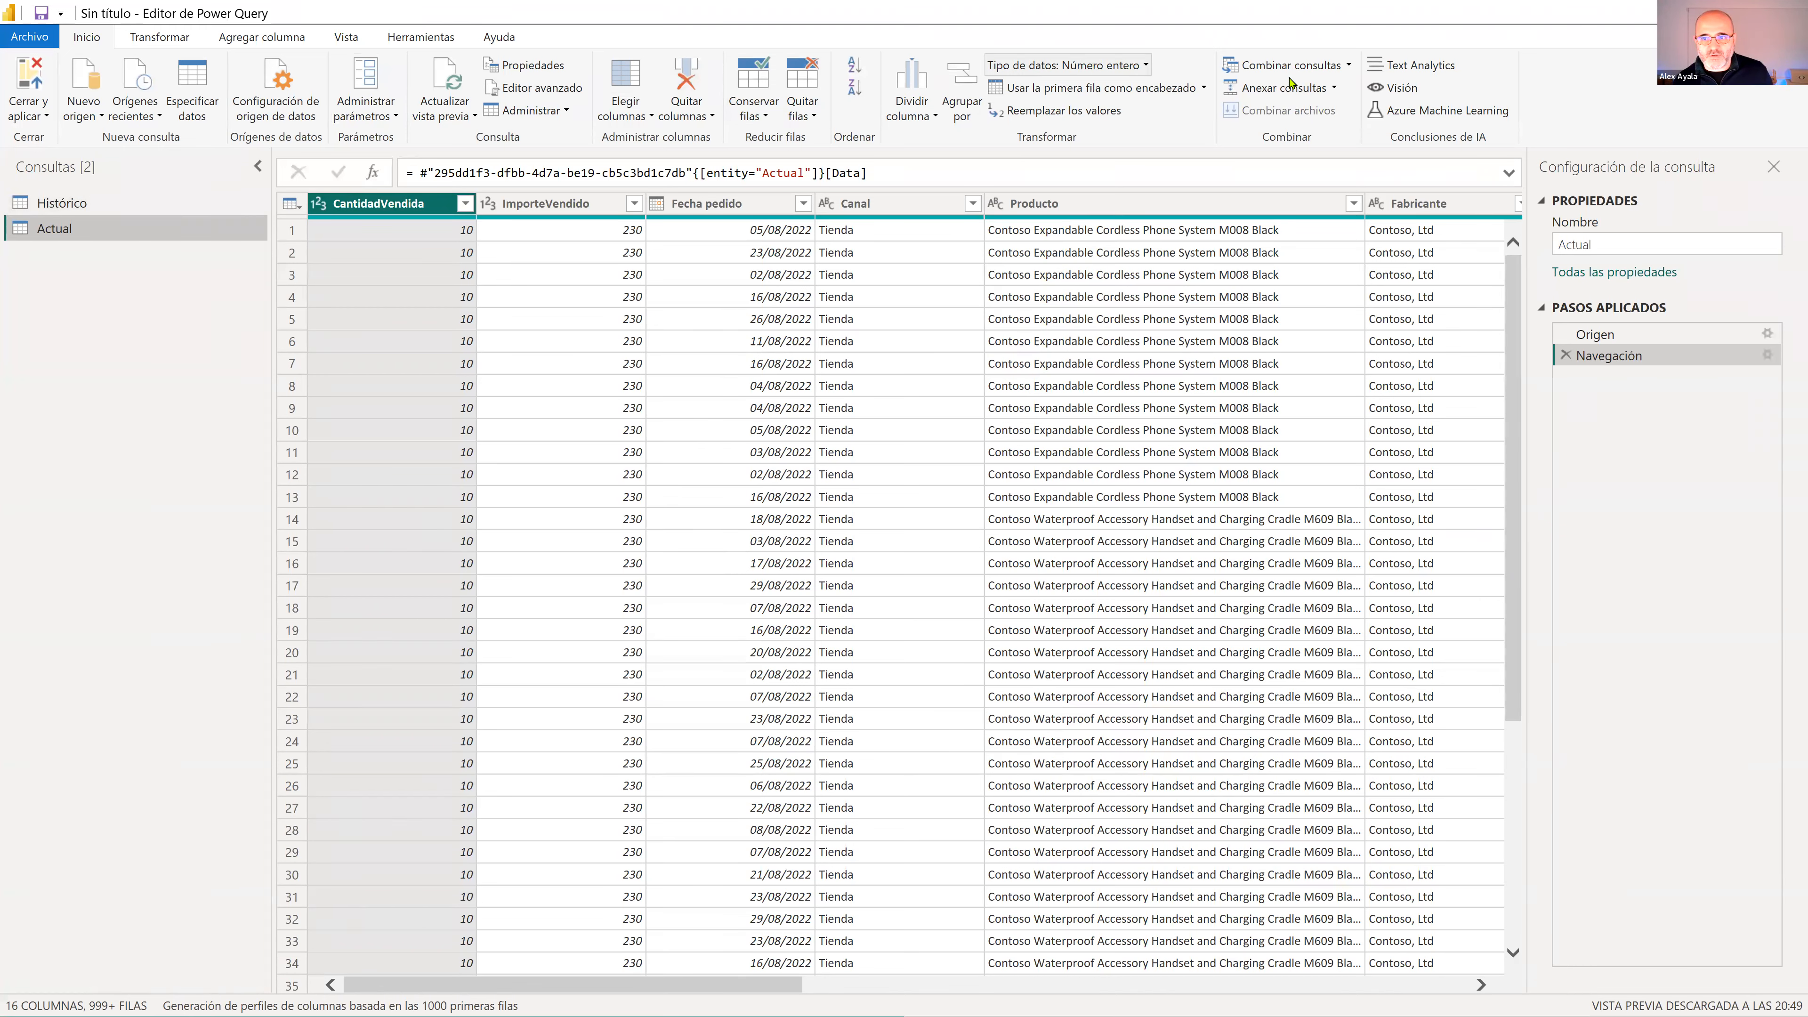
Append the queries as a new one, with Actual as the first table and Histórico as the second
left_click(87, 207)
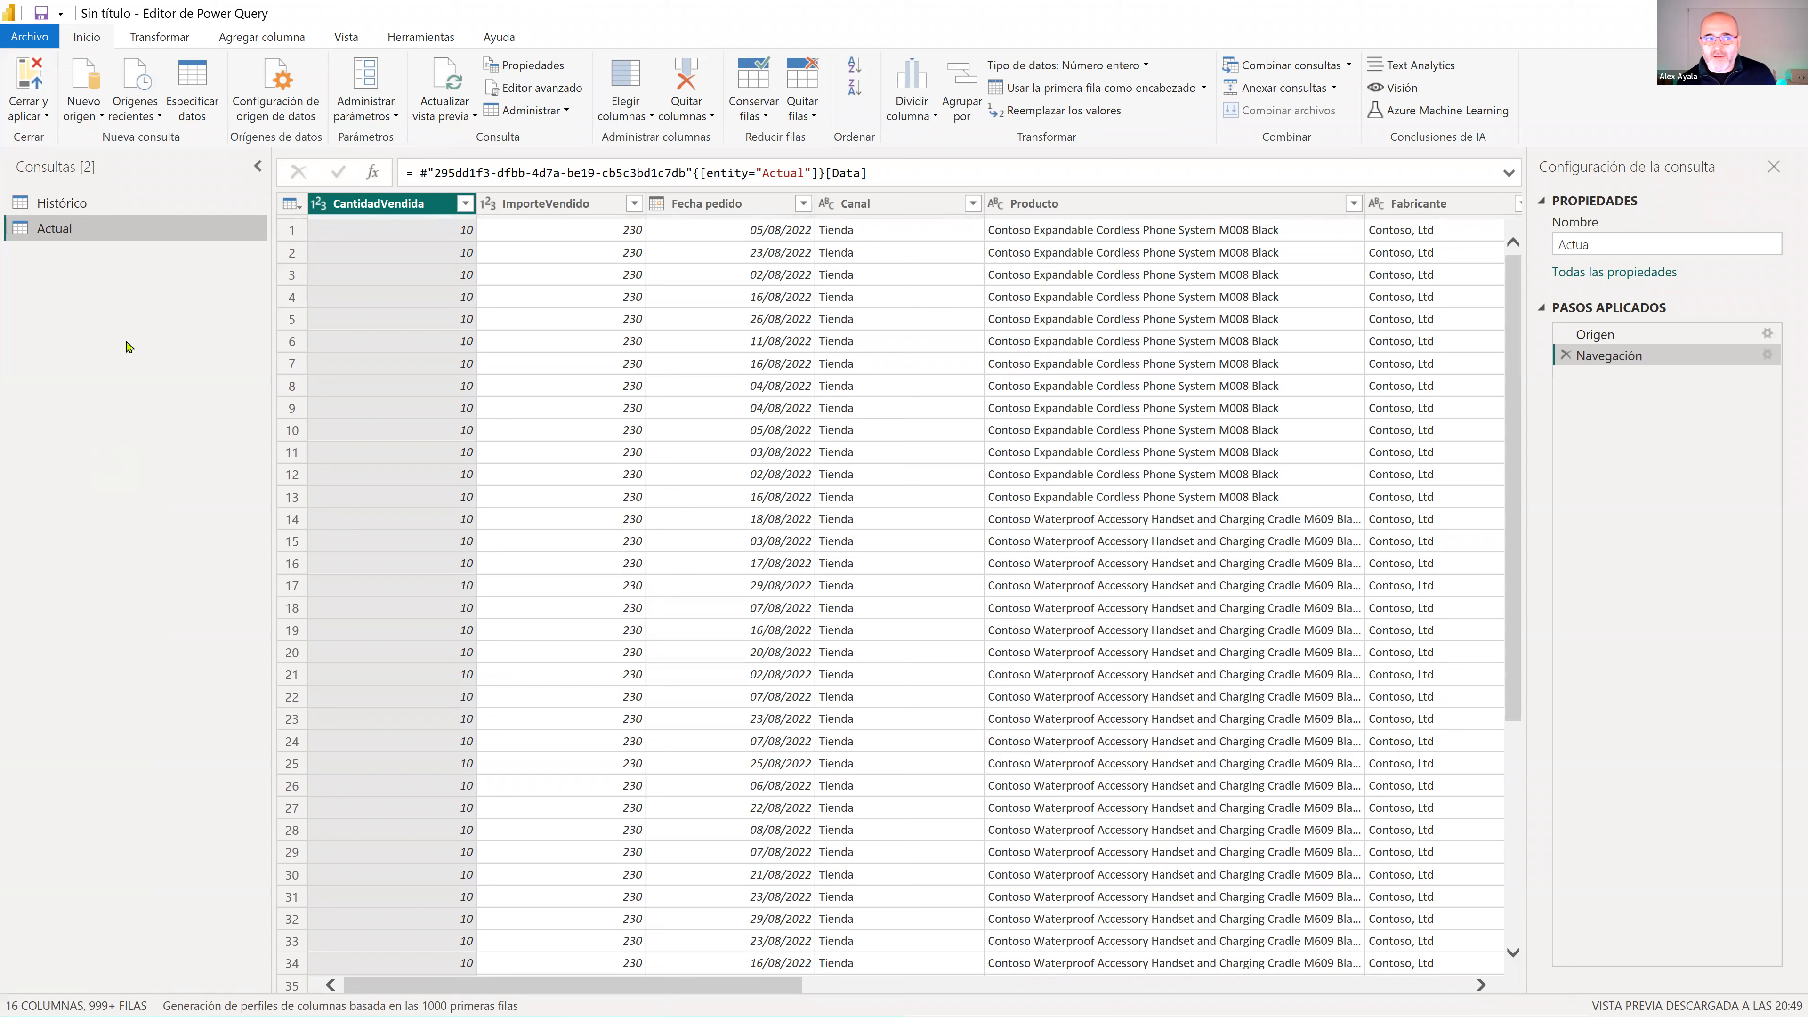
left_click(1335, 89)
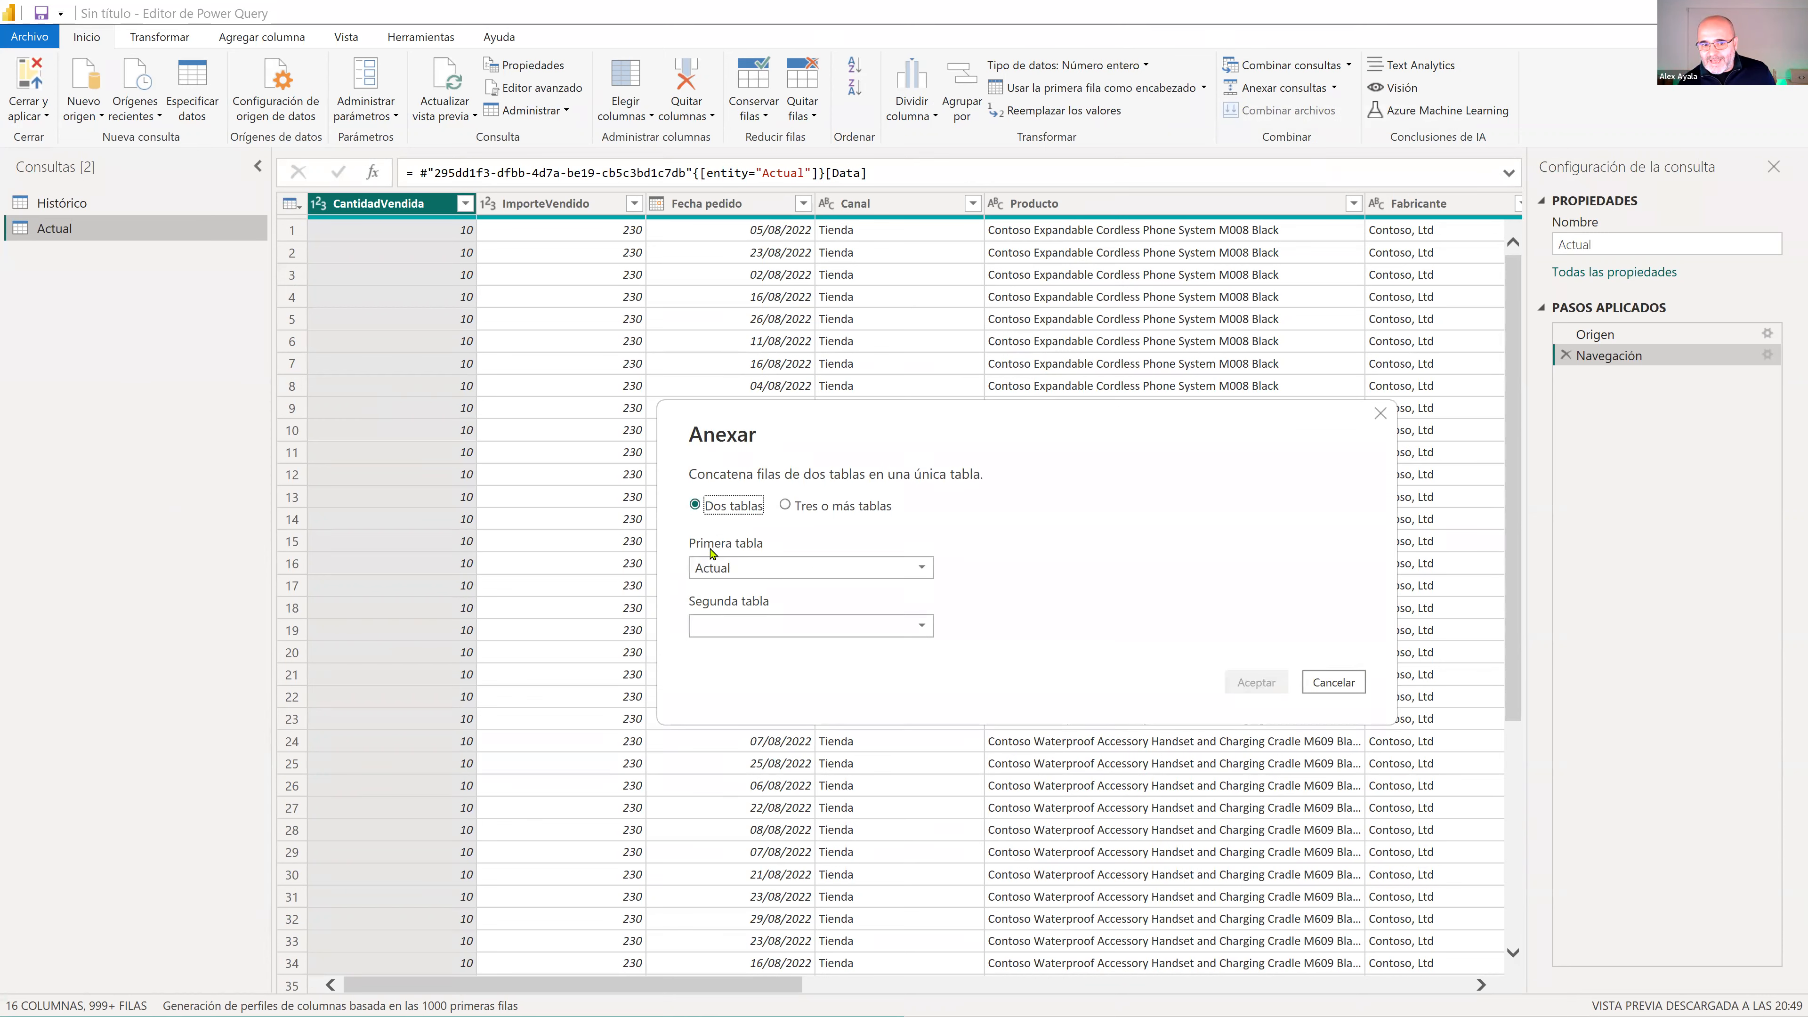
left_click(726, 621)
left_click(720, 651)
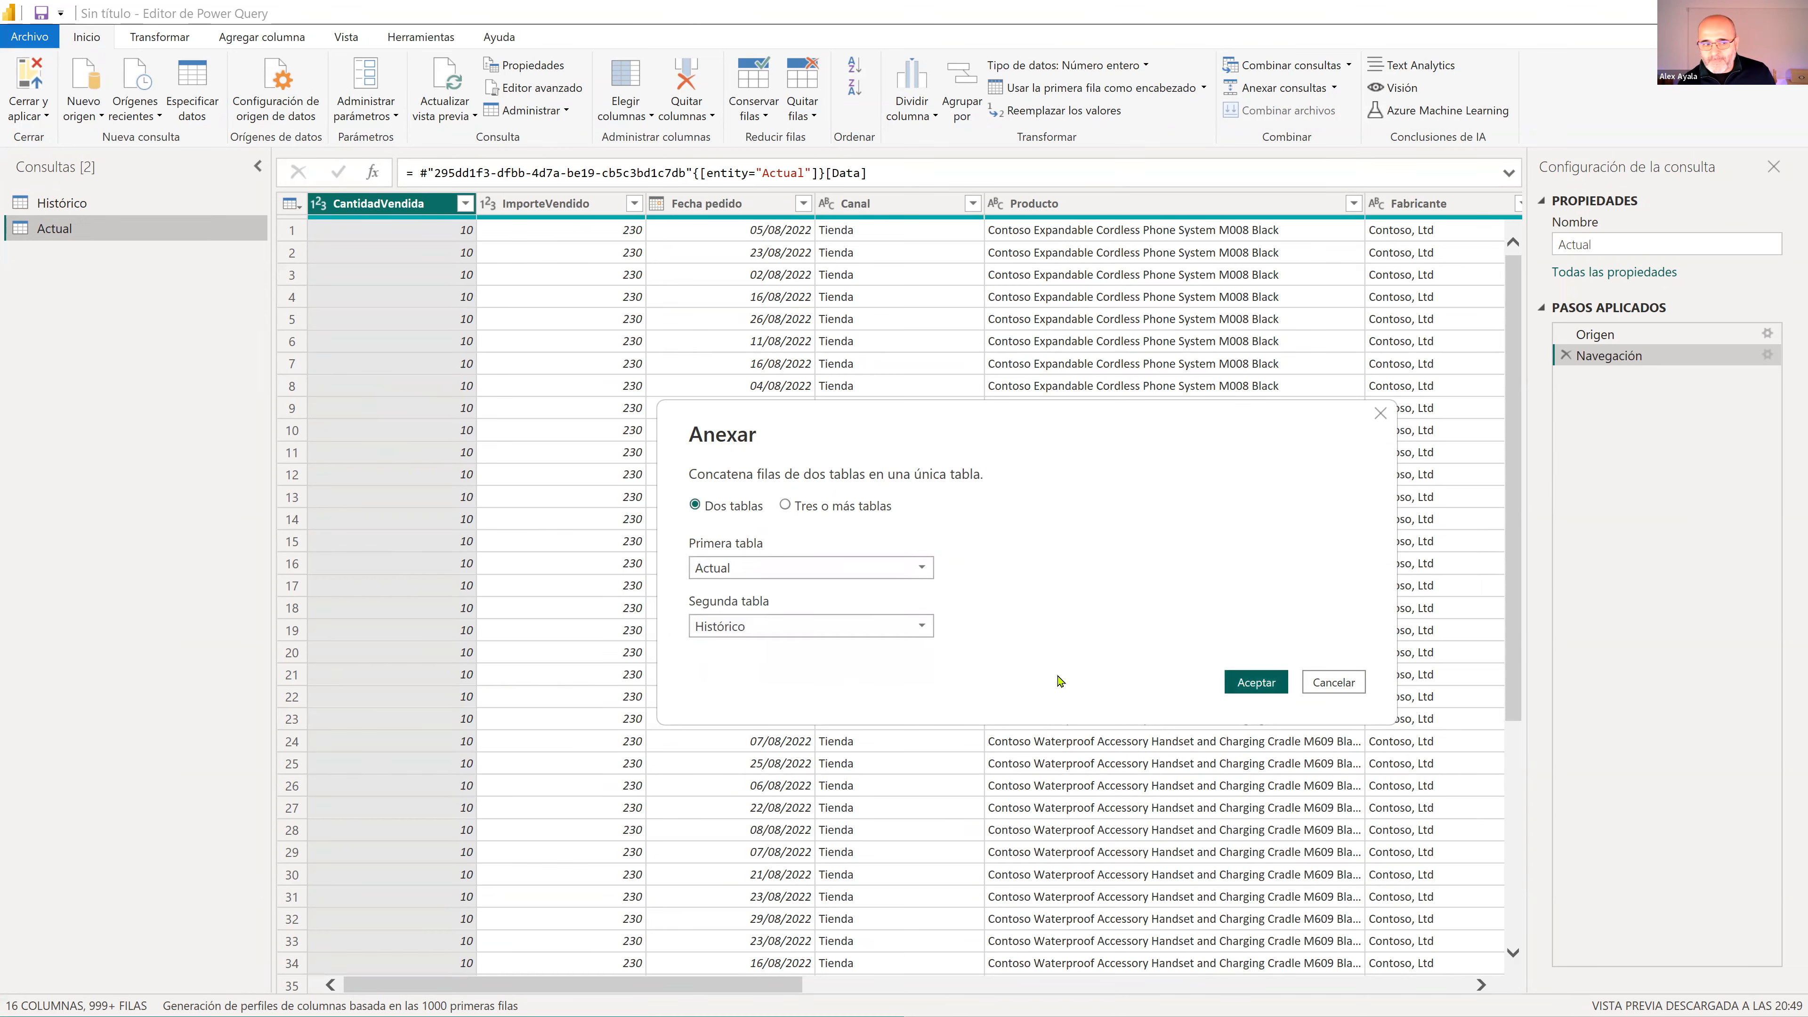
left_click(1257, 681)
Rename the appended query as Contabilidad
double_click(69, 256)
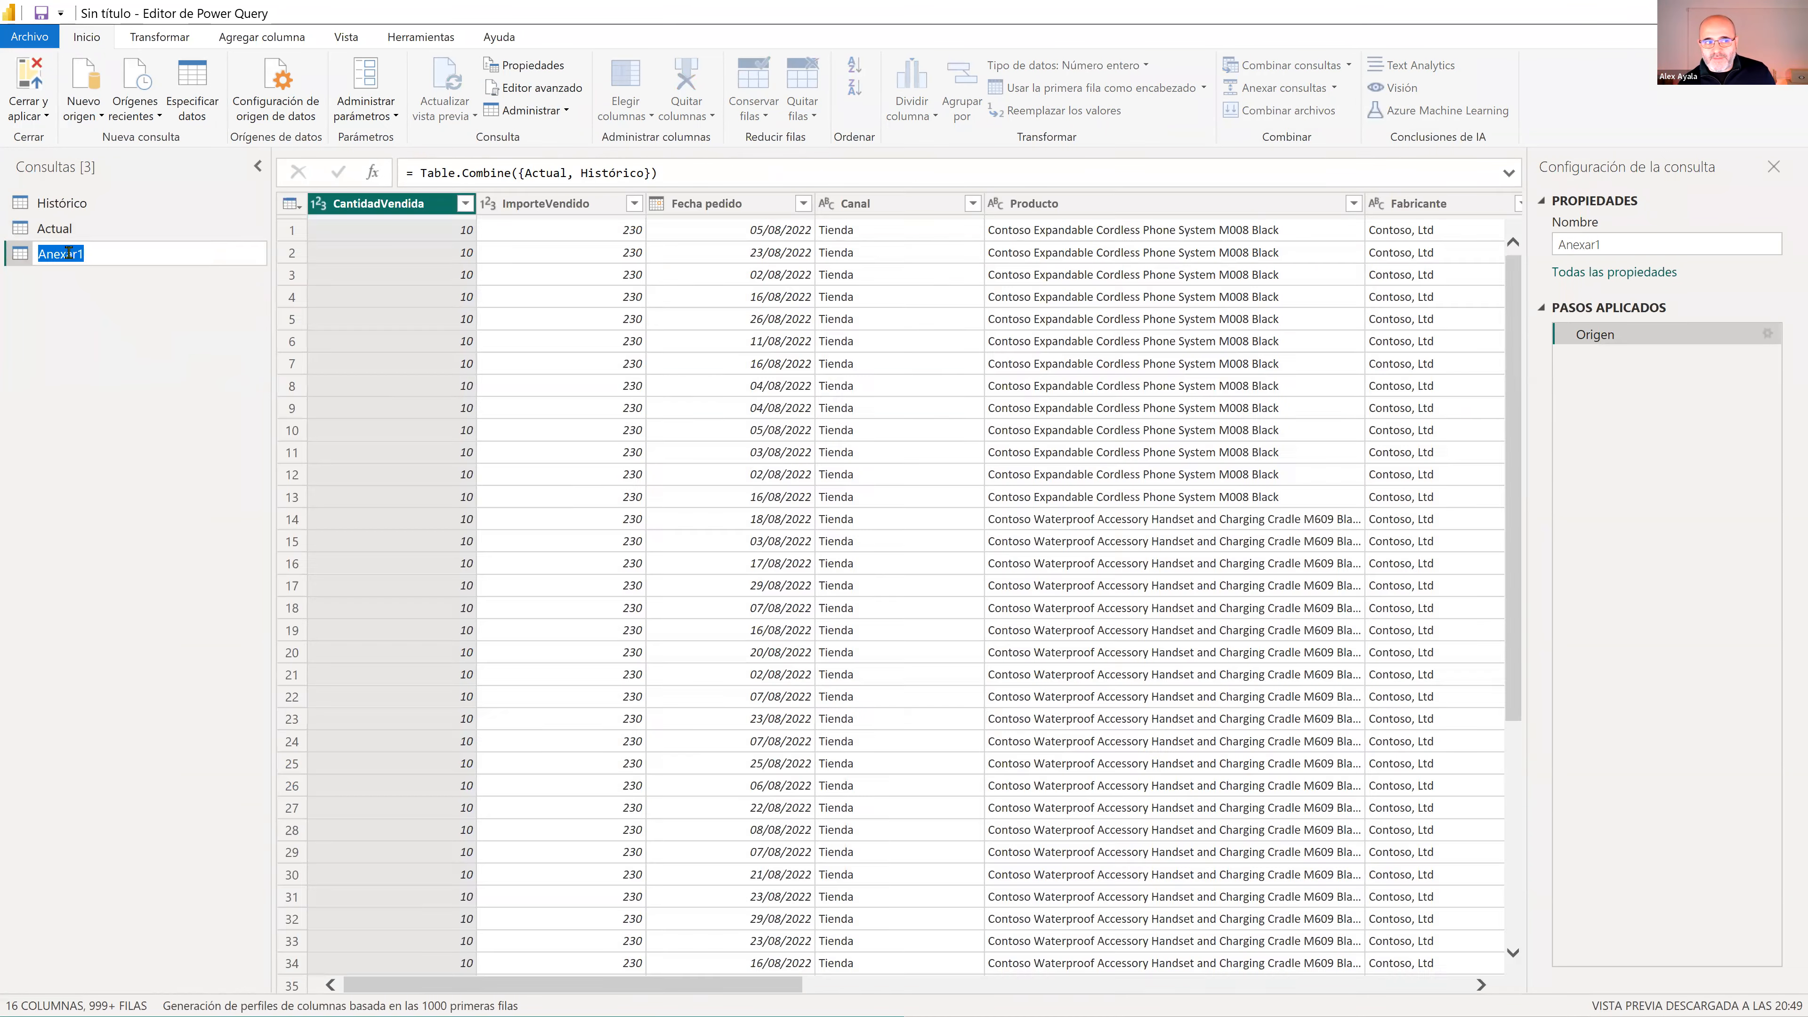
type("Contabili")
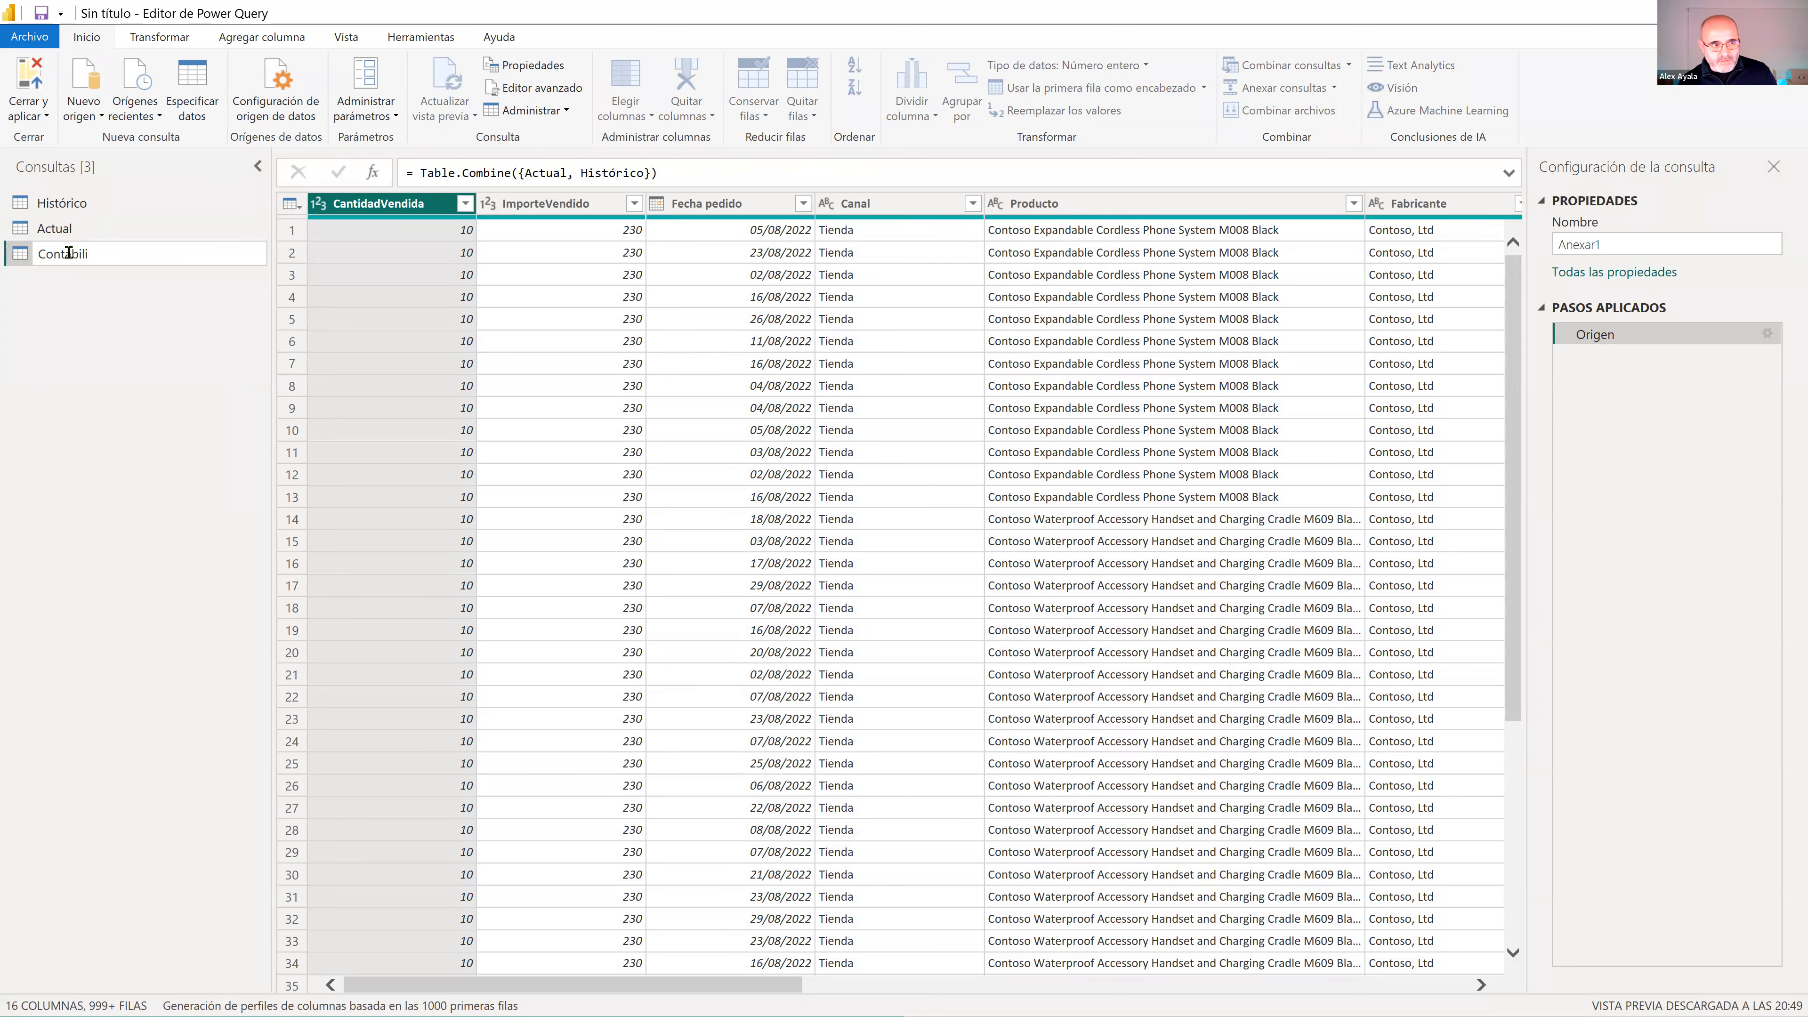
type("d")
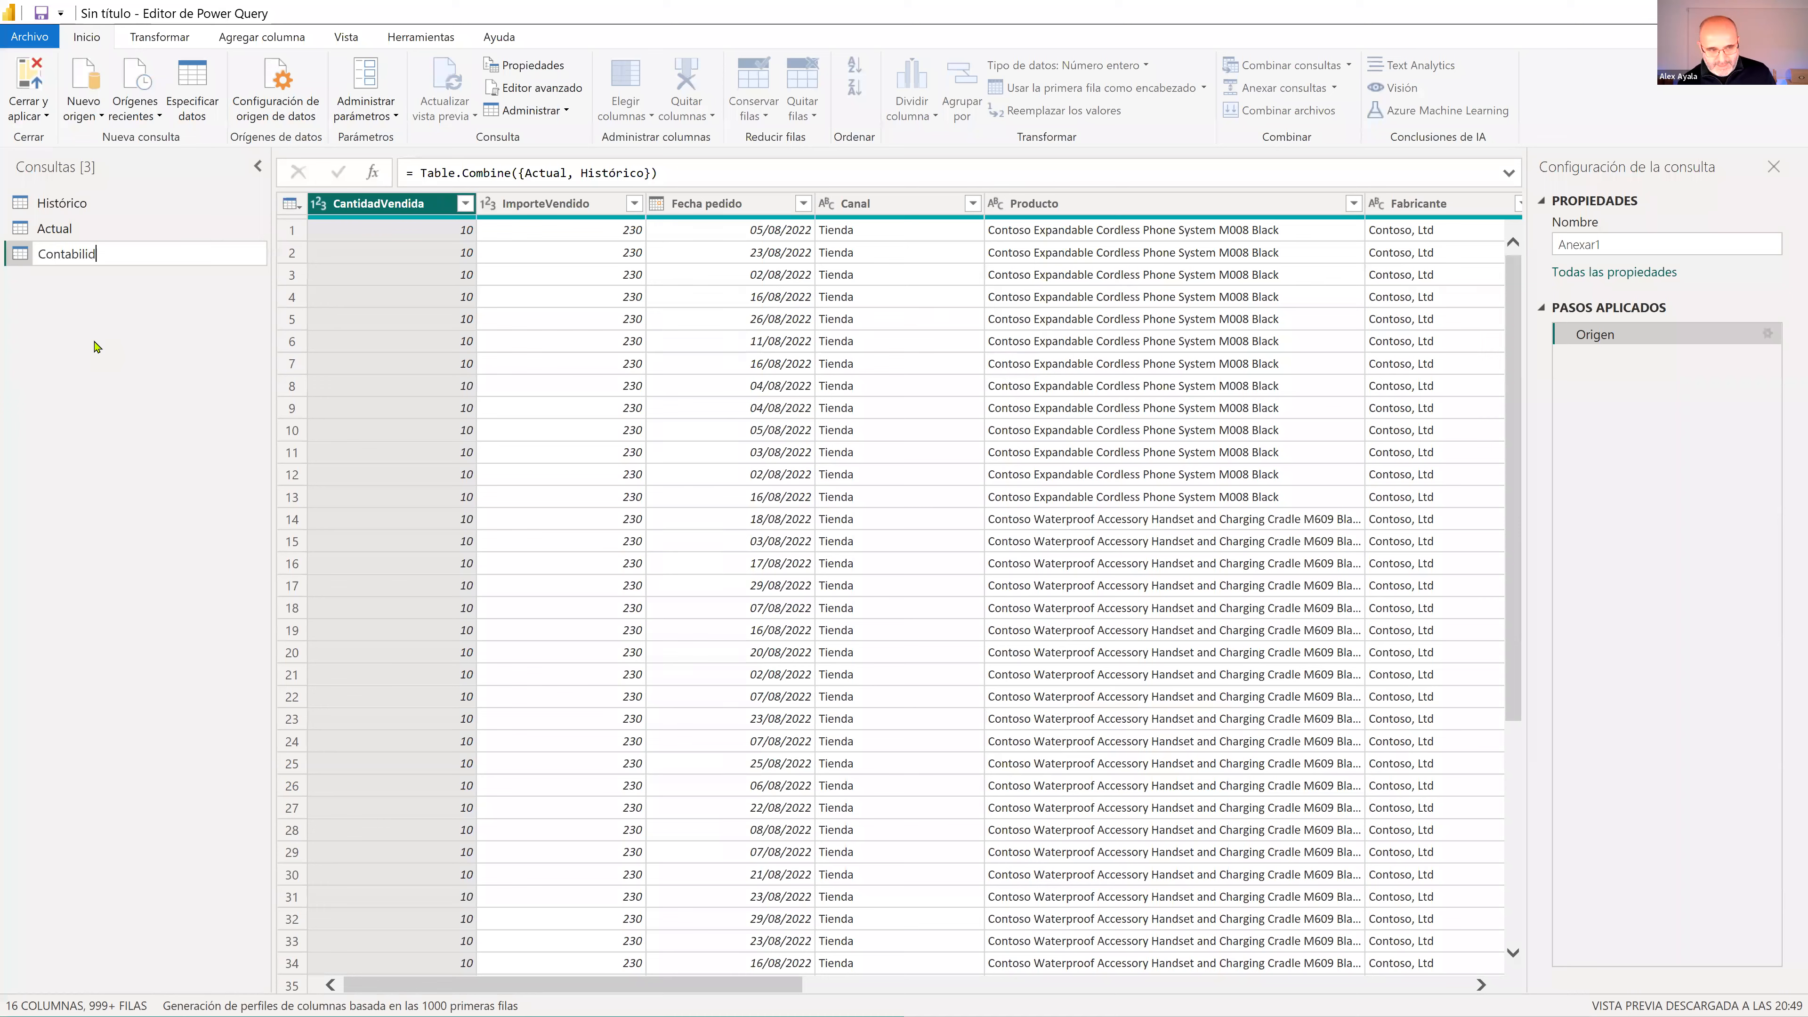
type("ad")
key("Return")
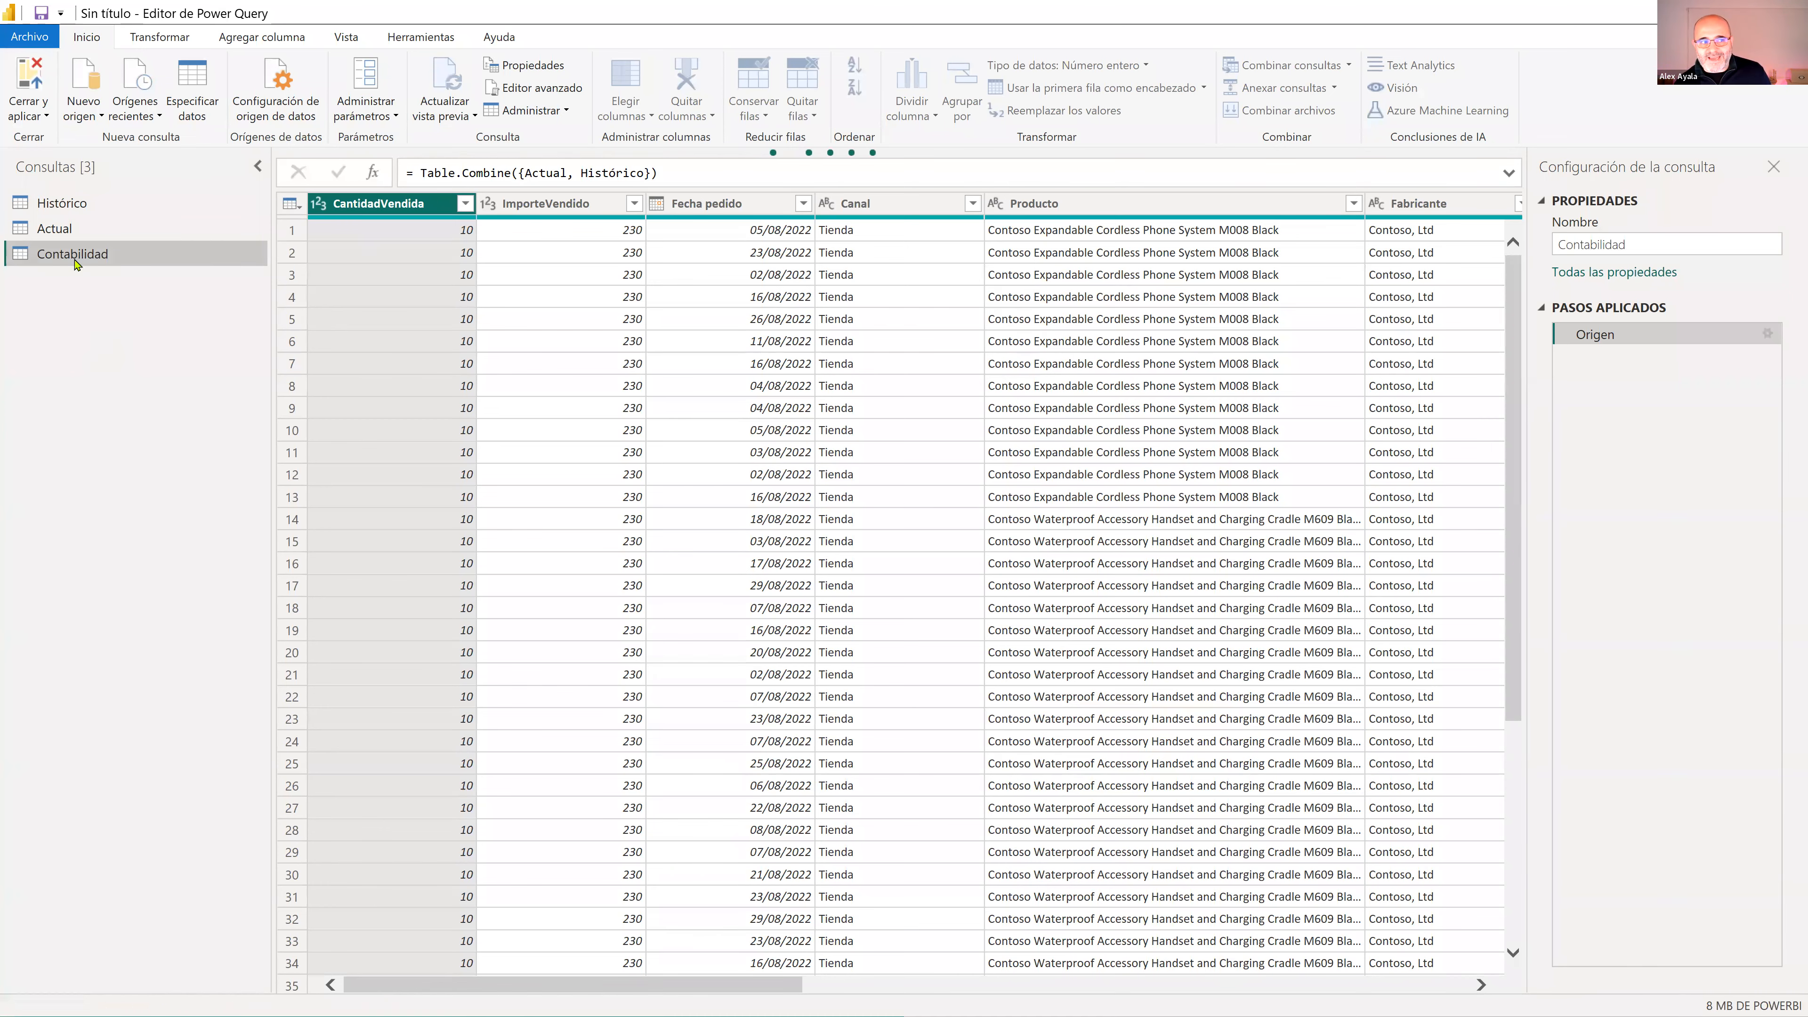
Disable the load of the Actual and Histórico queries, keeping it enabled for Contabilidad
key("ctrl+shift+plus")
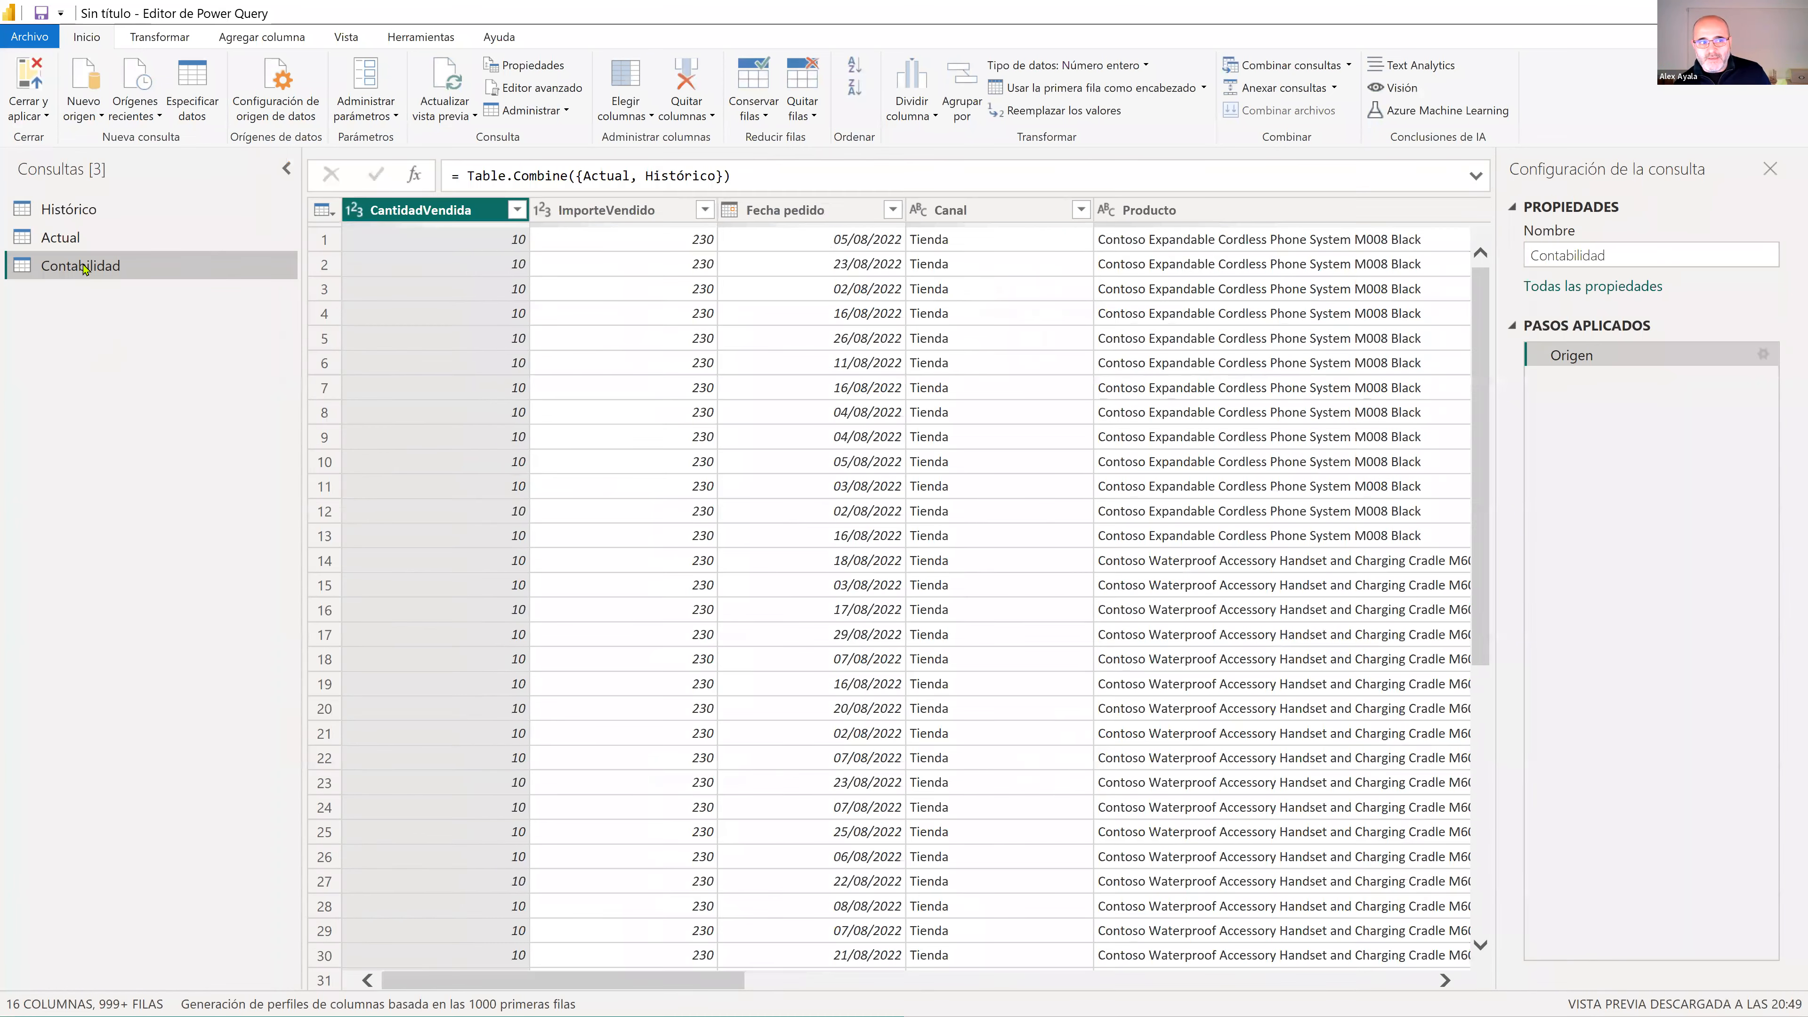
key("ctrl+shift+plus")
right_click(100, 284)
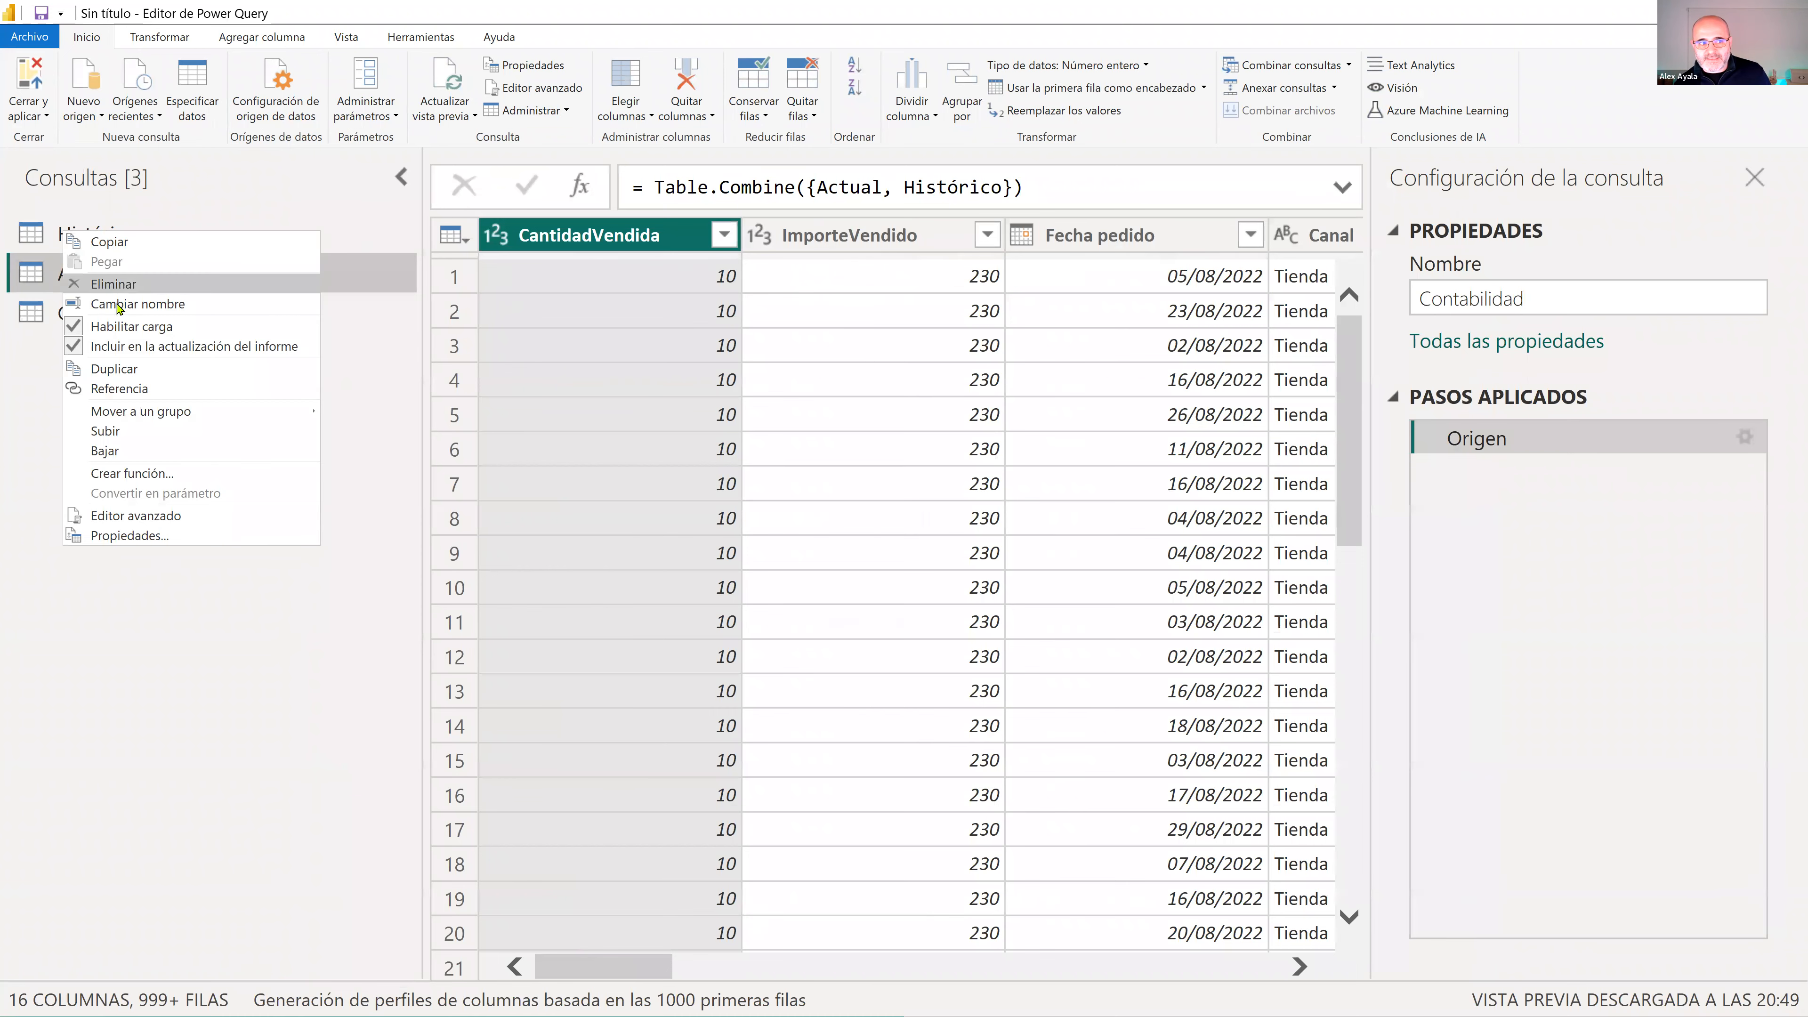
left_click(113, 326)
right_click(107, 235)
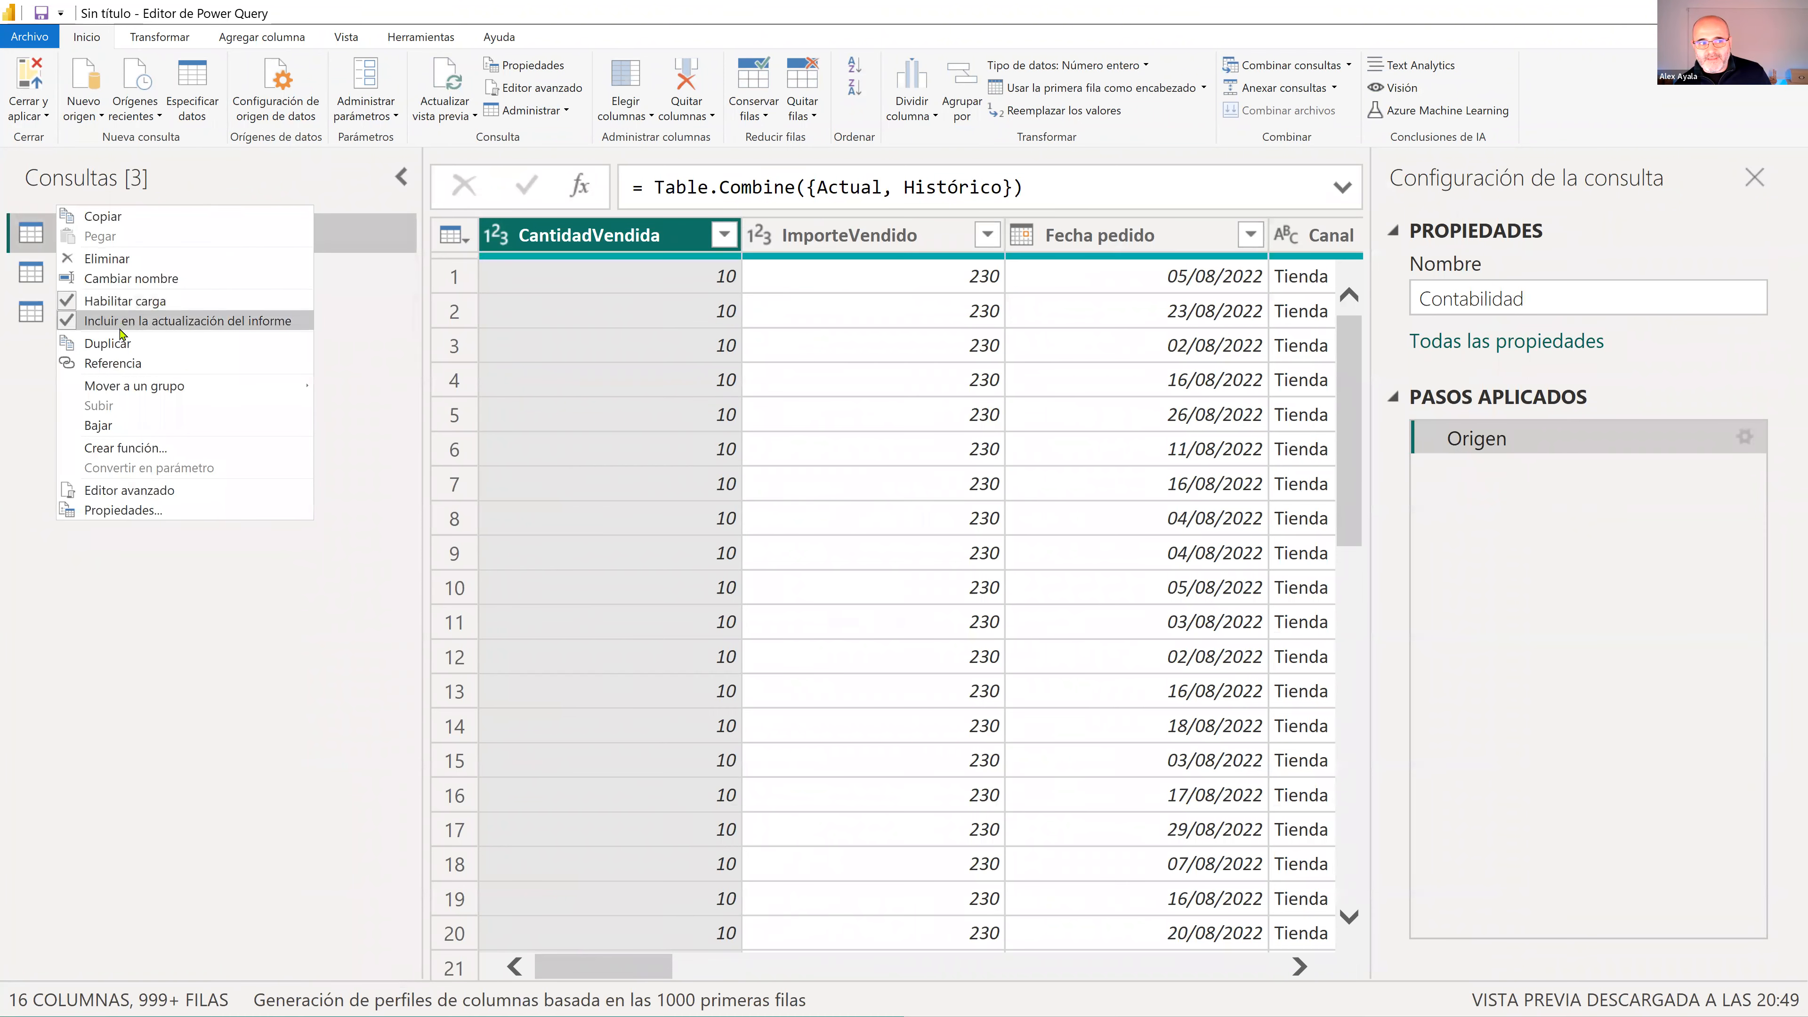
left_click(113, 312)
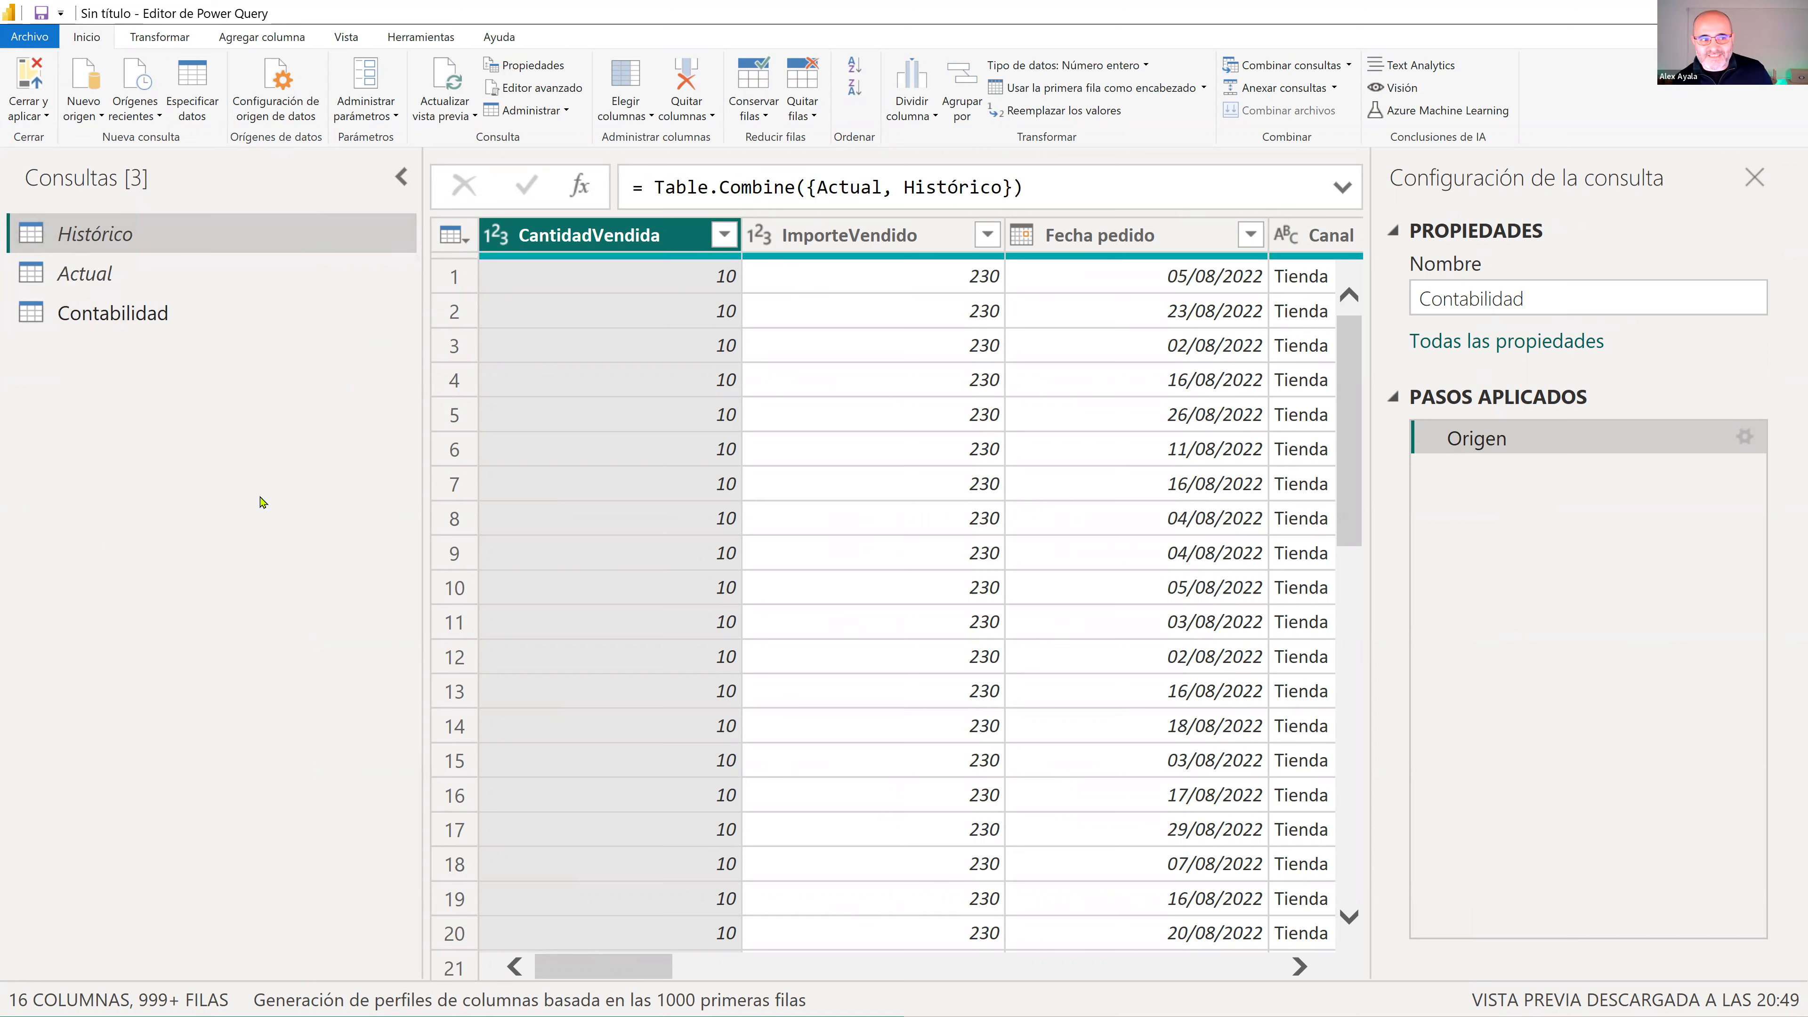
Review the Histórico, Actual and Contabilidad queries one after another
left_click(120, 315)
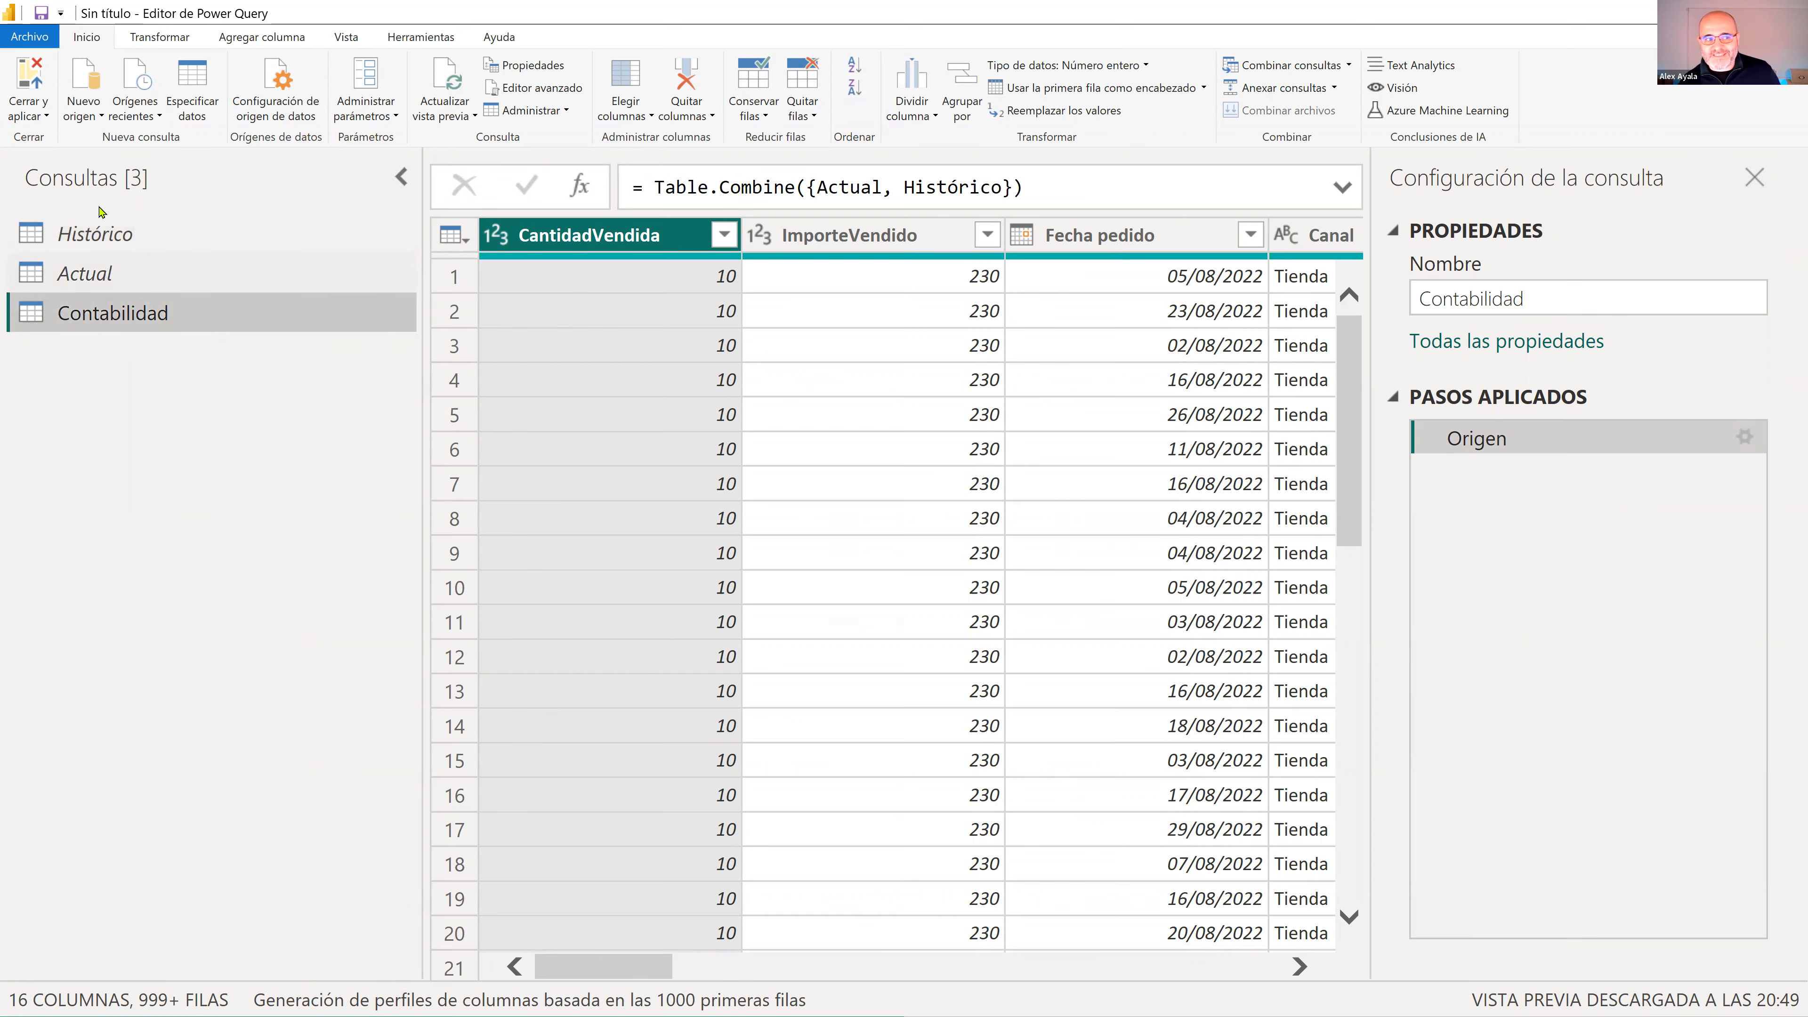
left_click(102, 234)
left_click(109, 276)
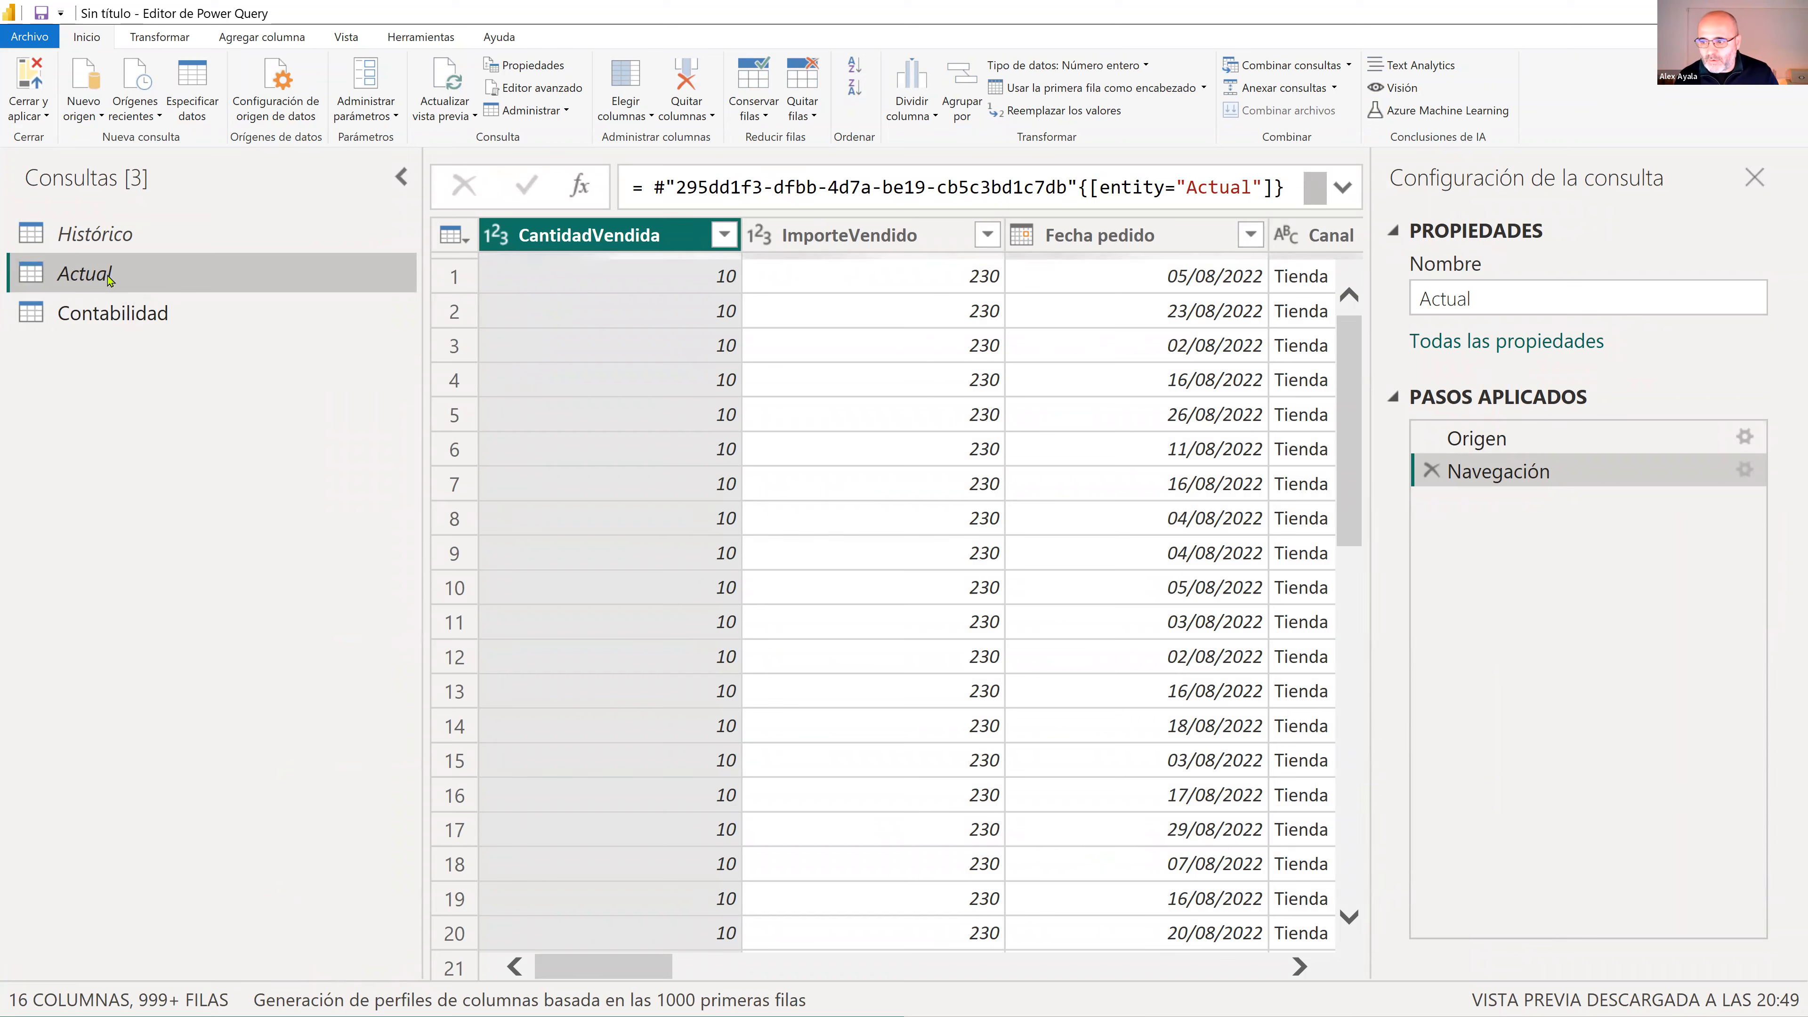
left_click(69, 245)
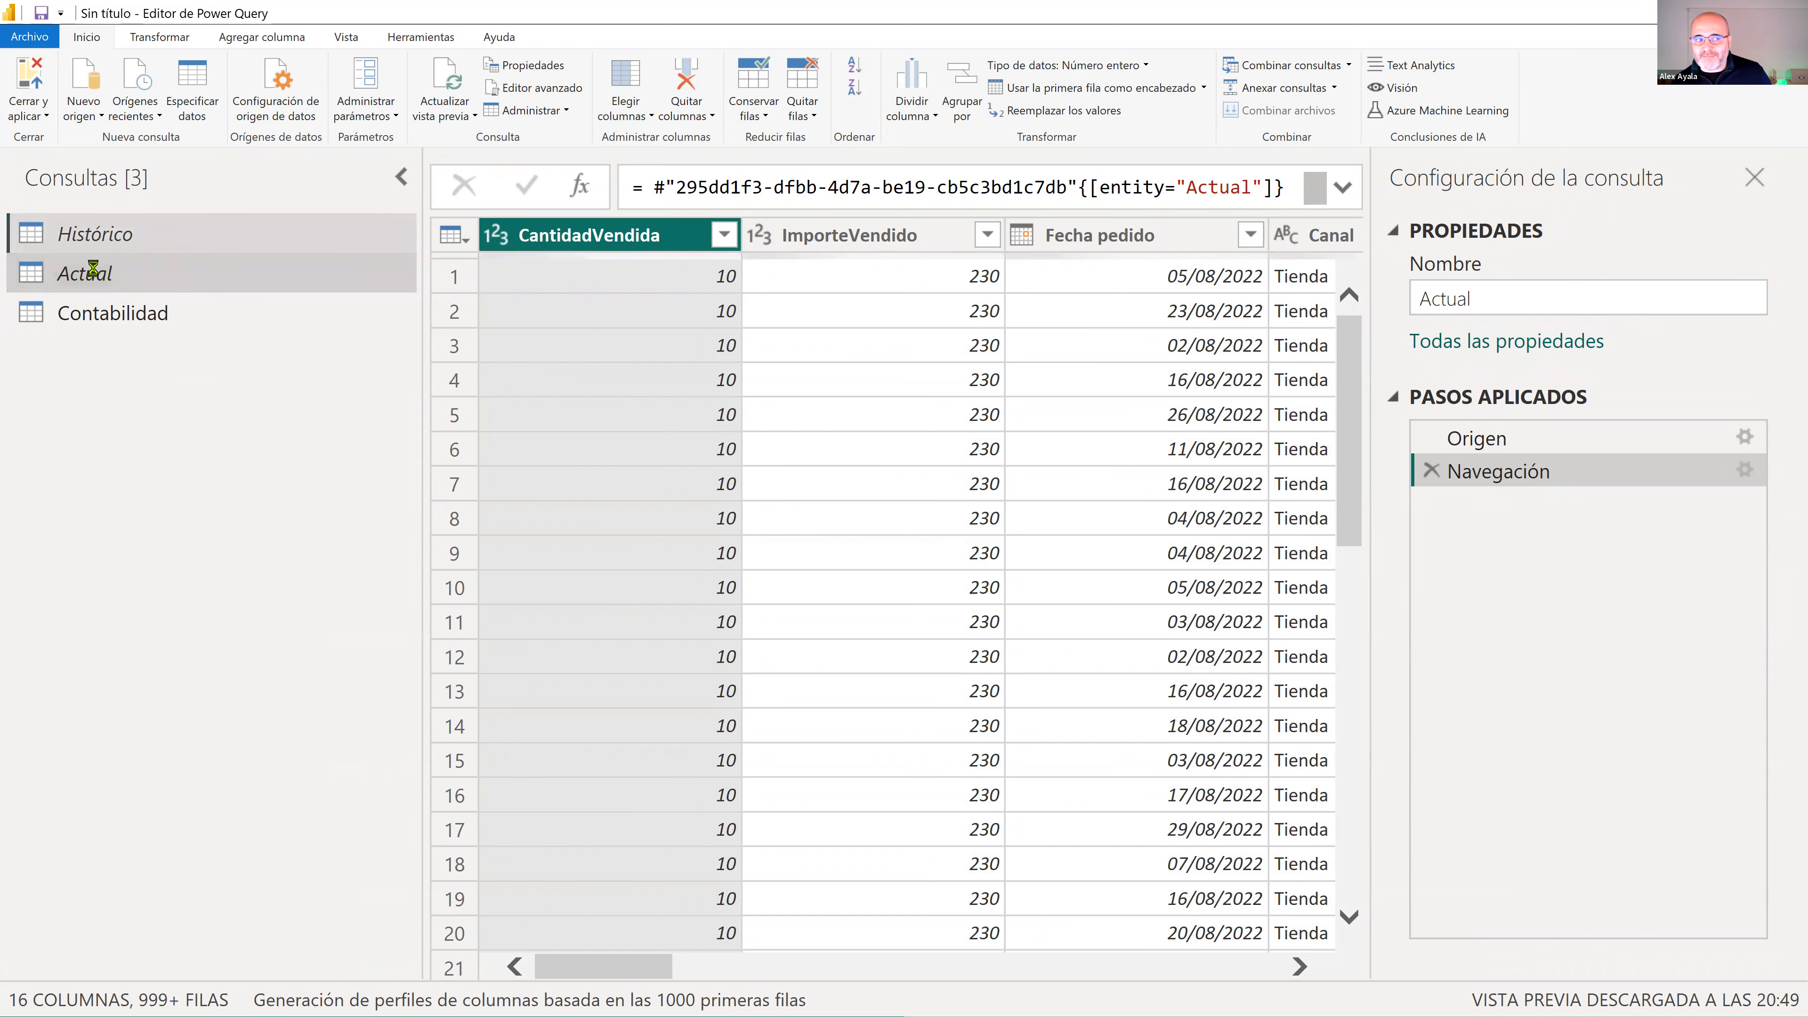
left_click(81, 274)
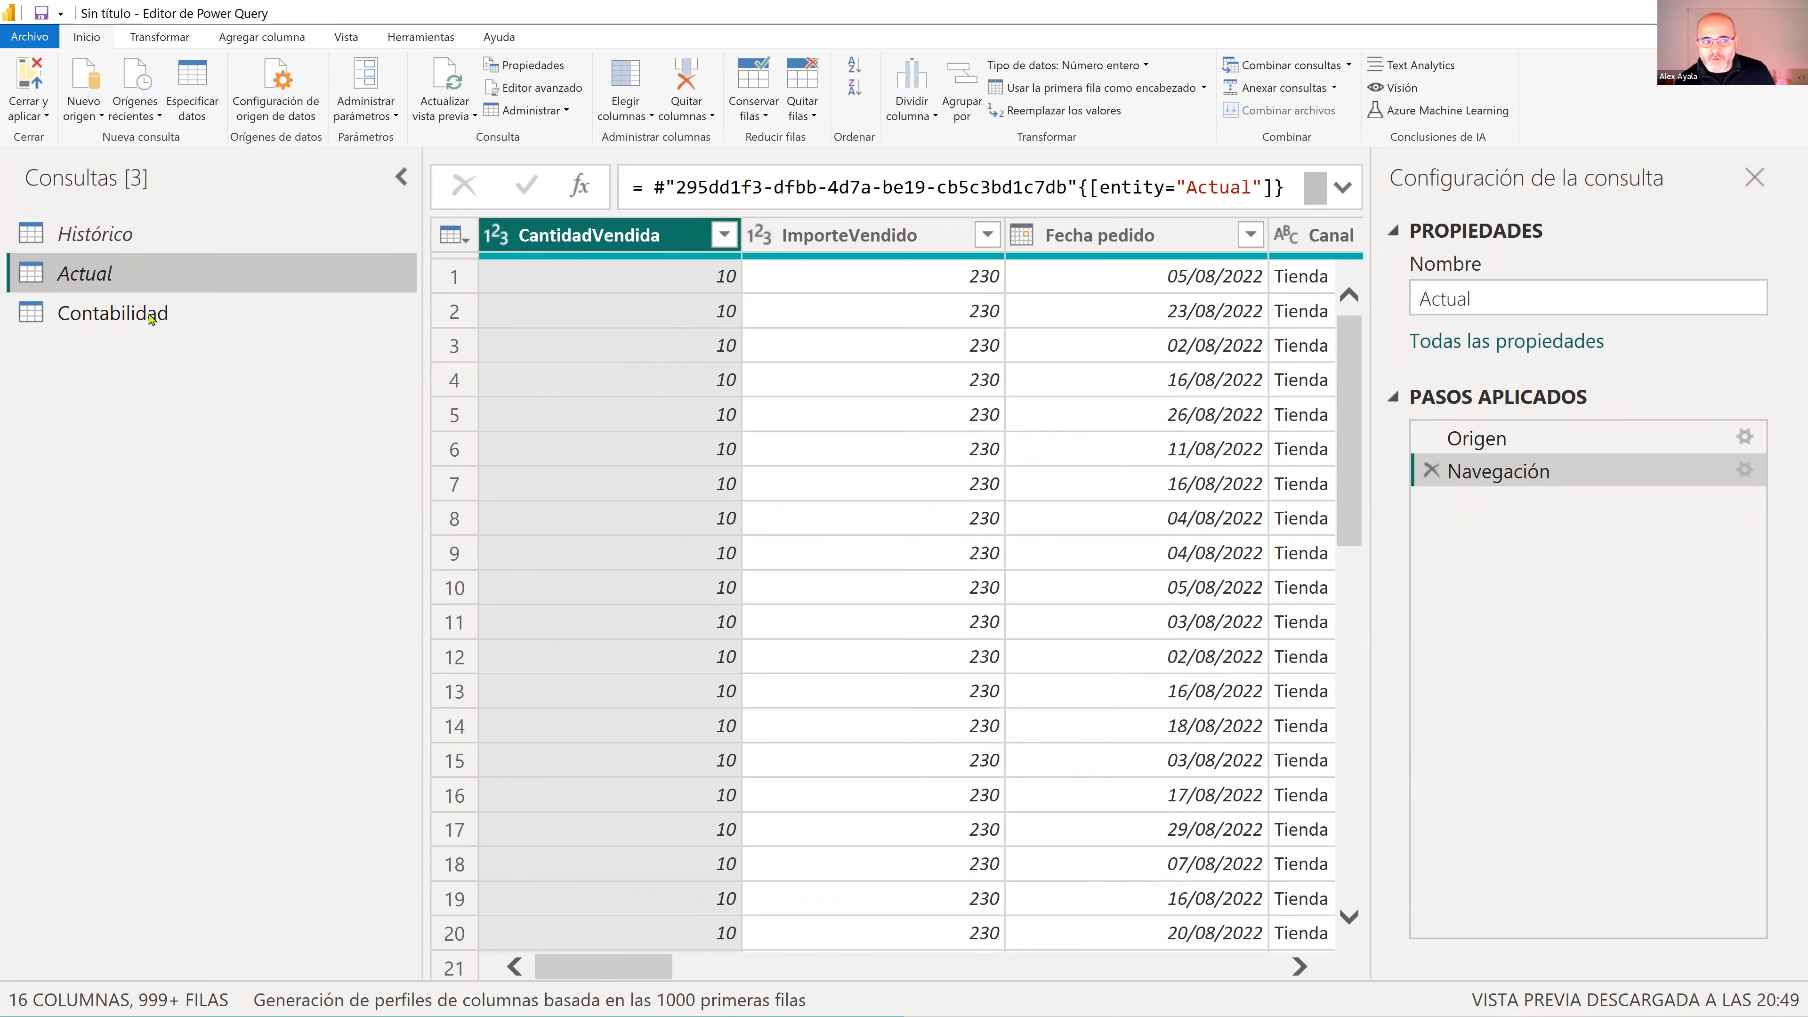
left_click(126, 319)
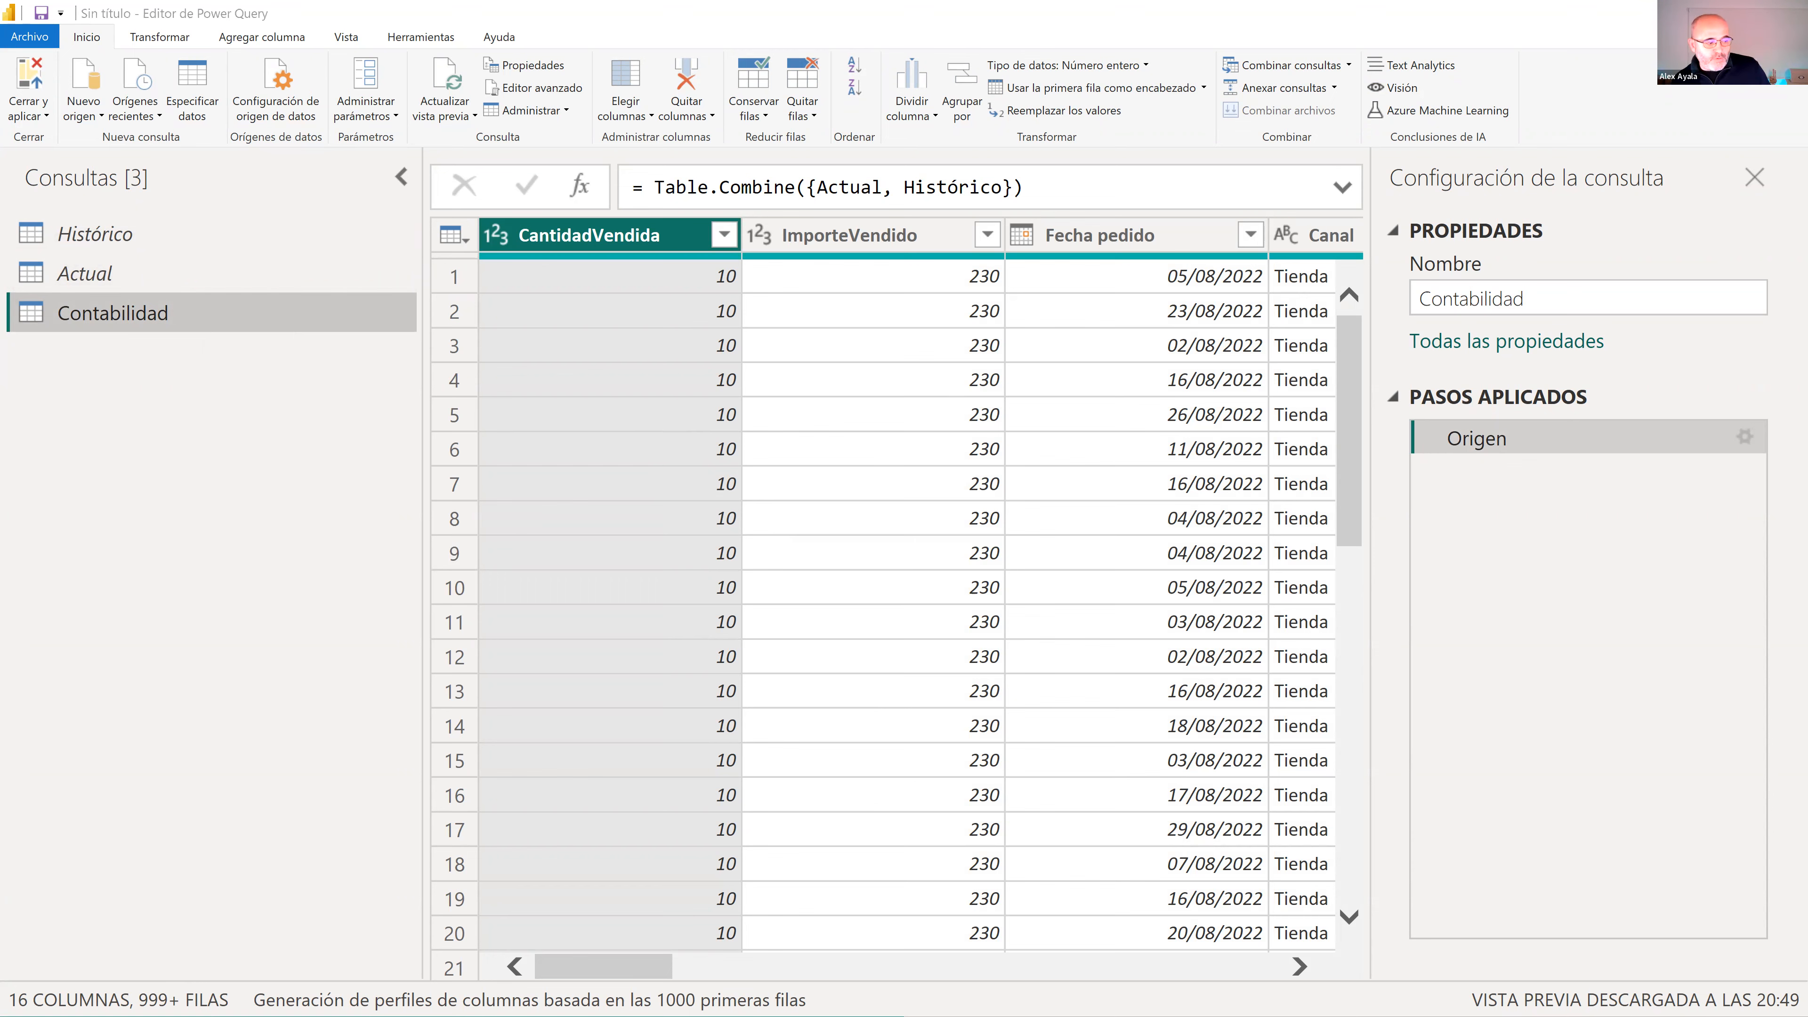
Switch to the Power BI service and open the Histórico de contabilidad dataflow's tables for editing to examine the Fecha pedido column
key("alt+Tab")
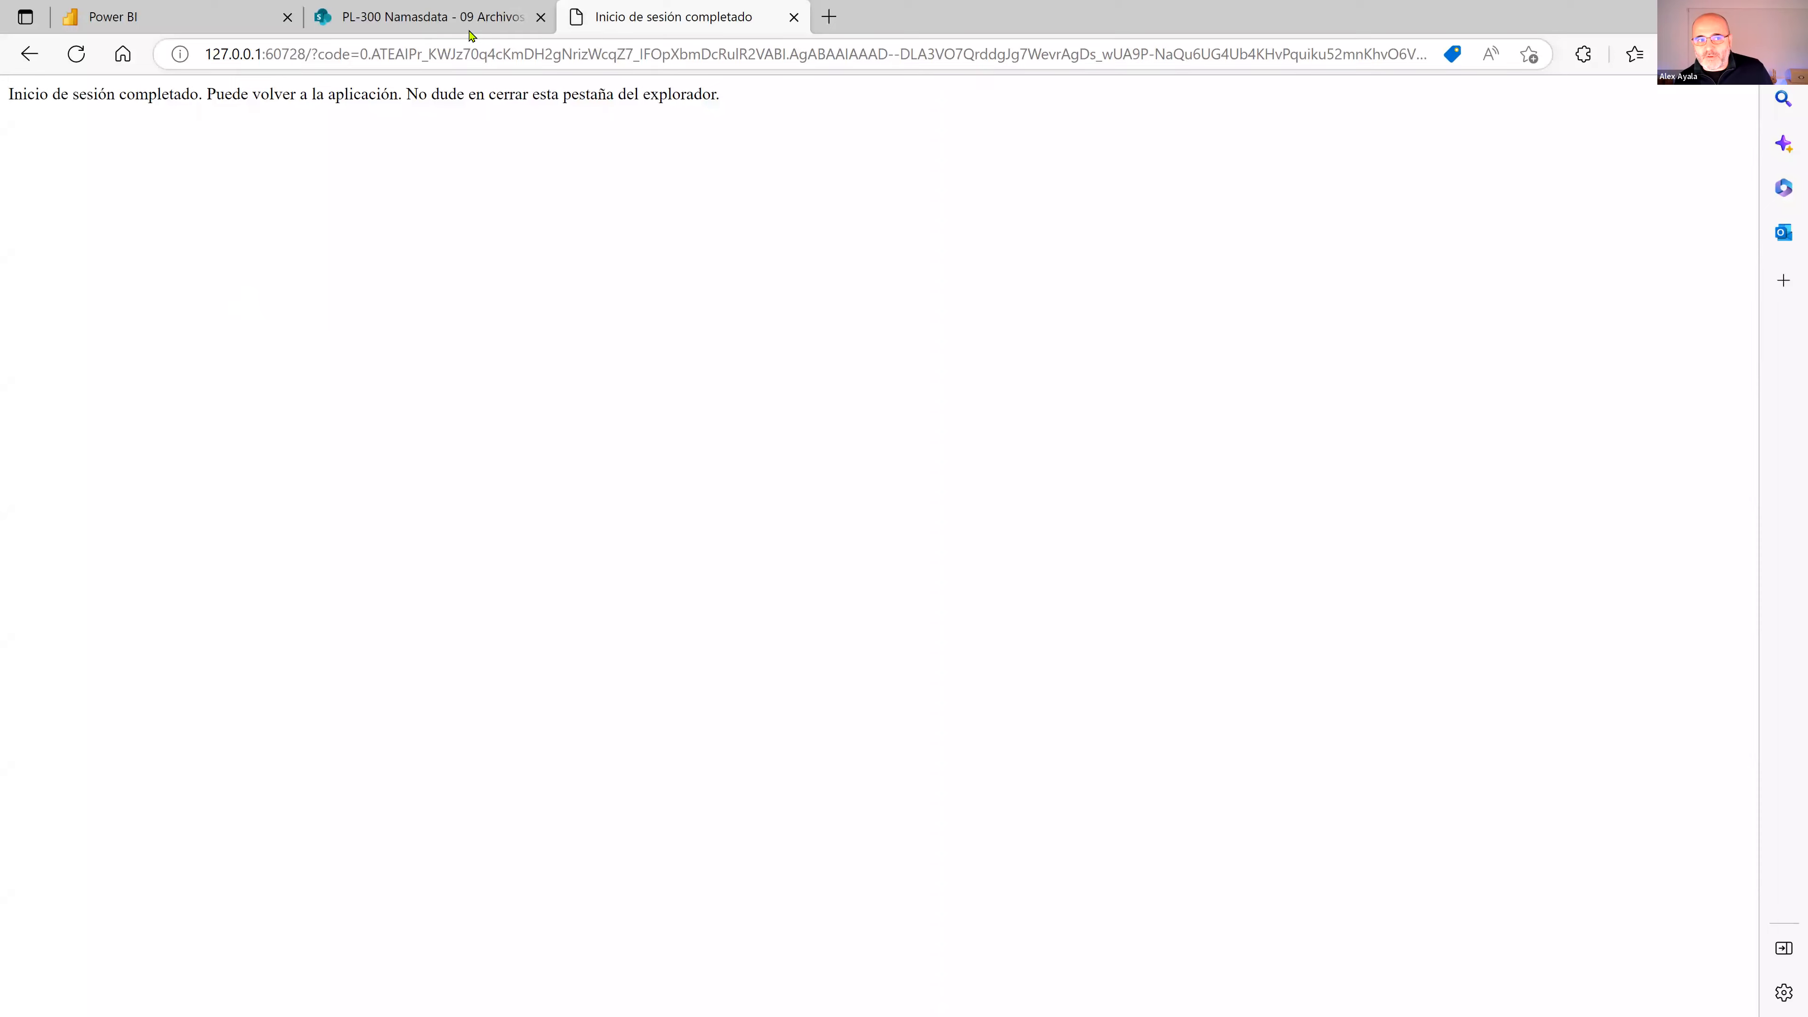
left_click(187, 16)
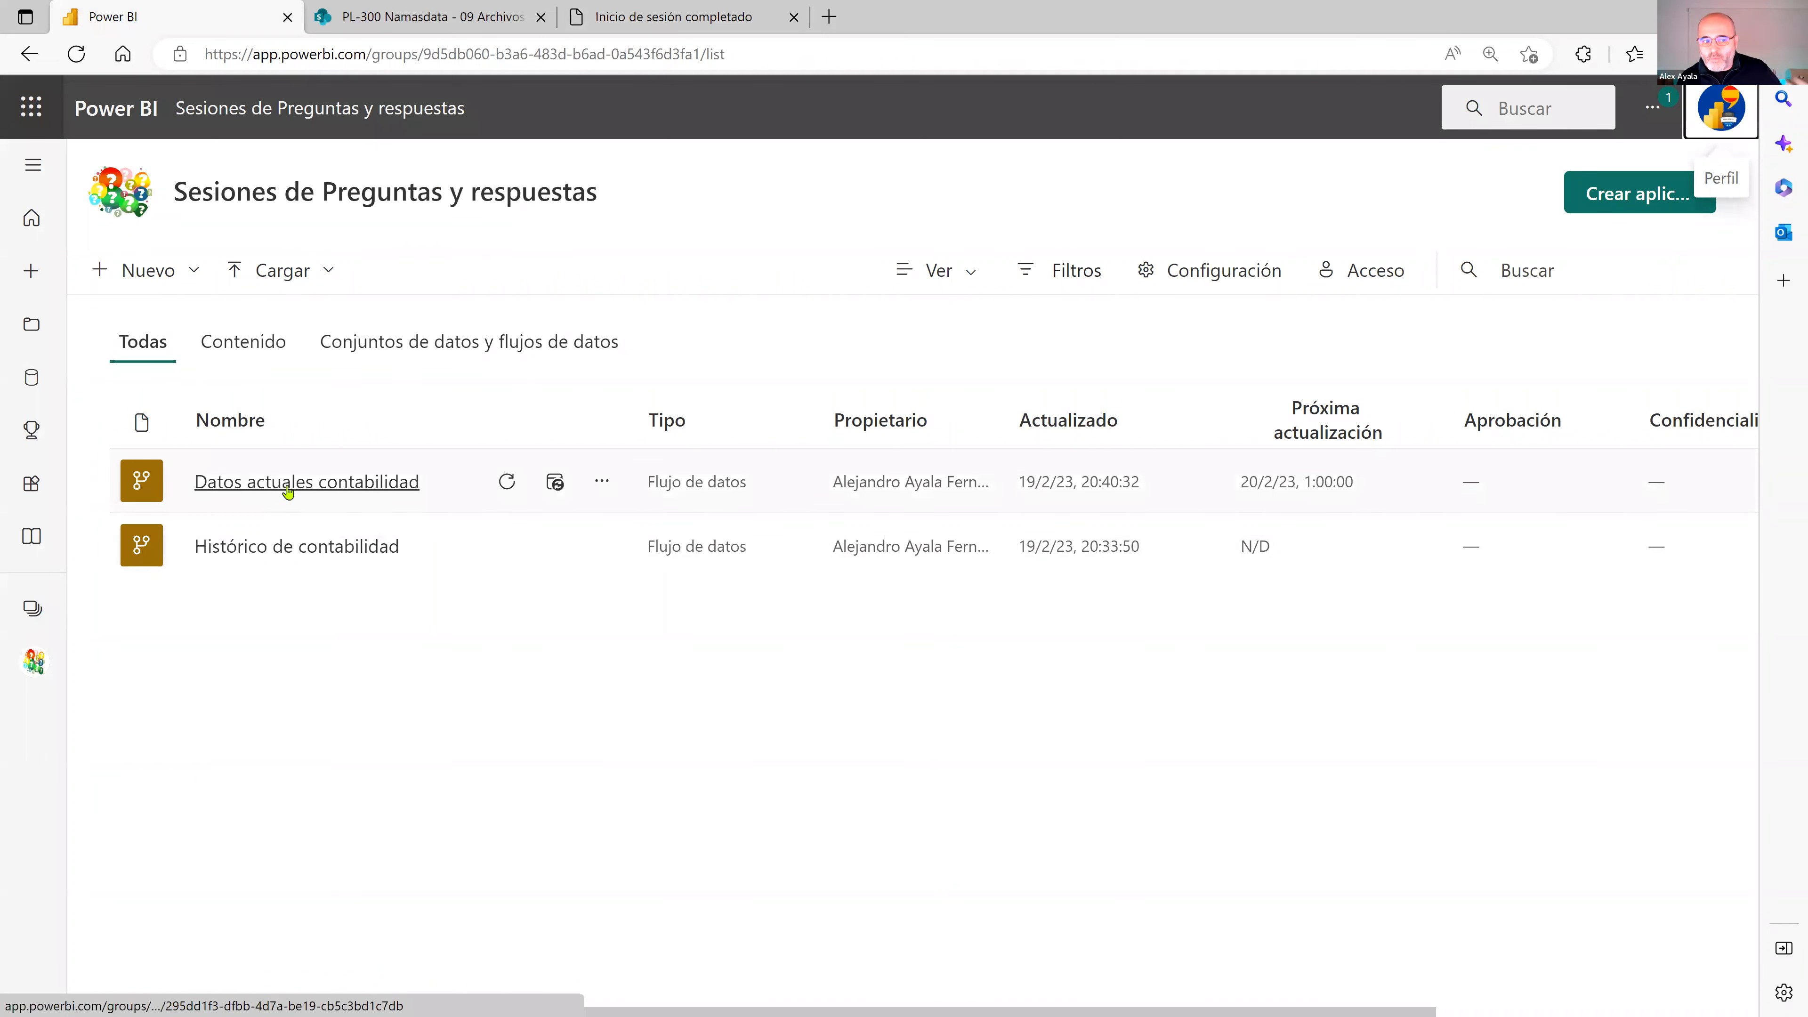
left_click(285, 553)
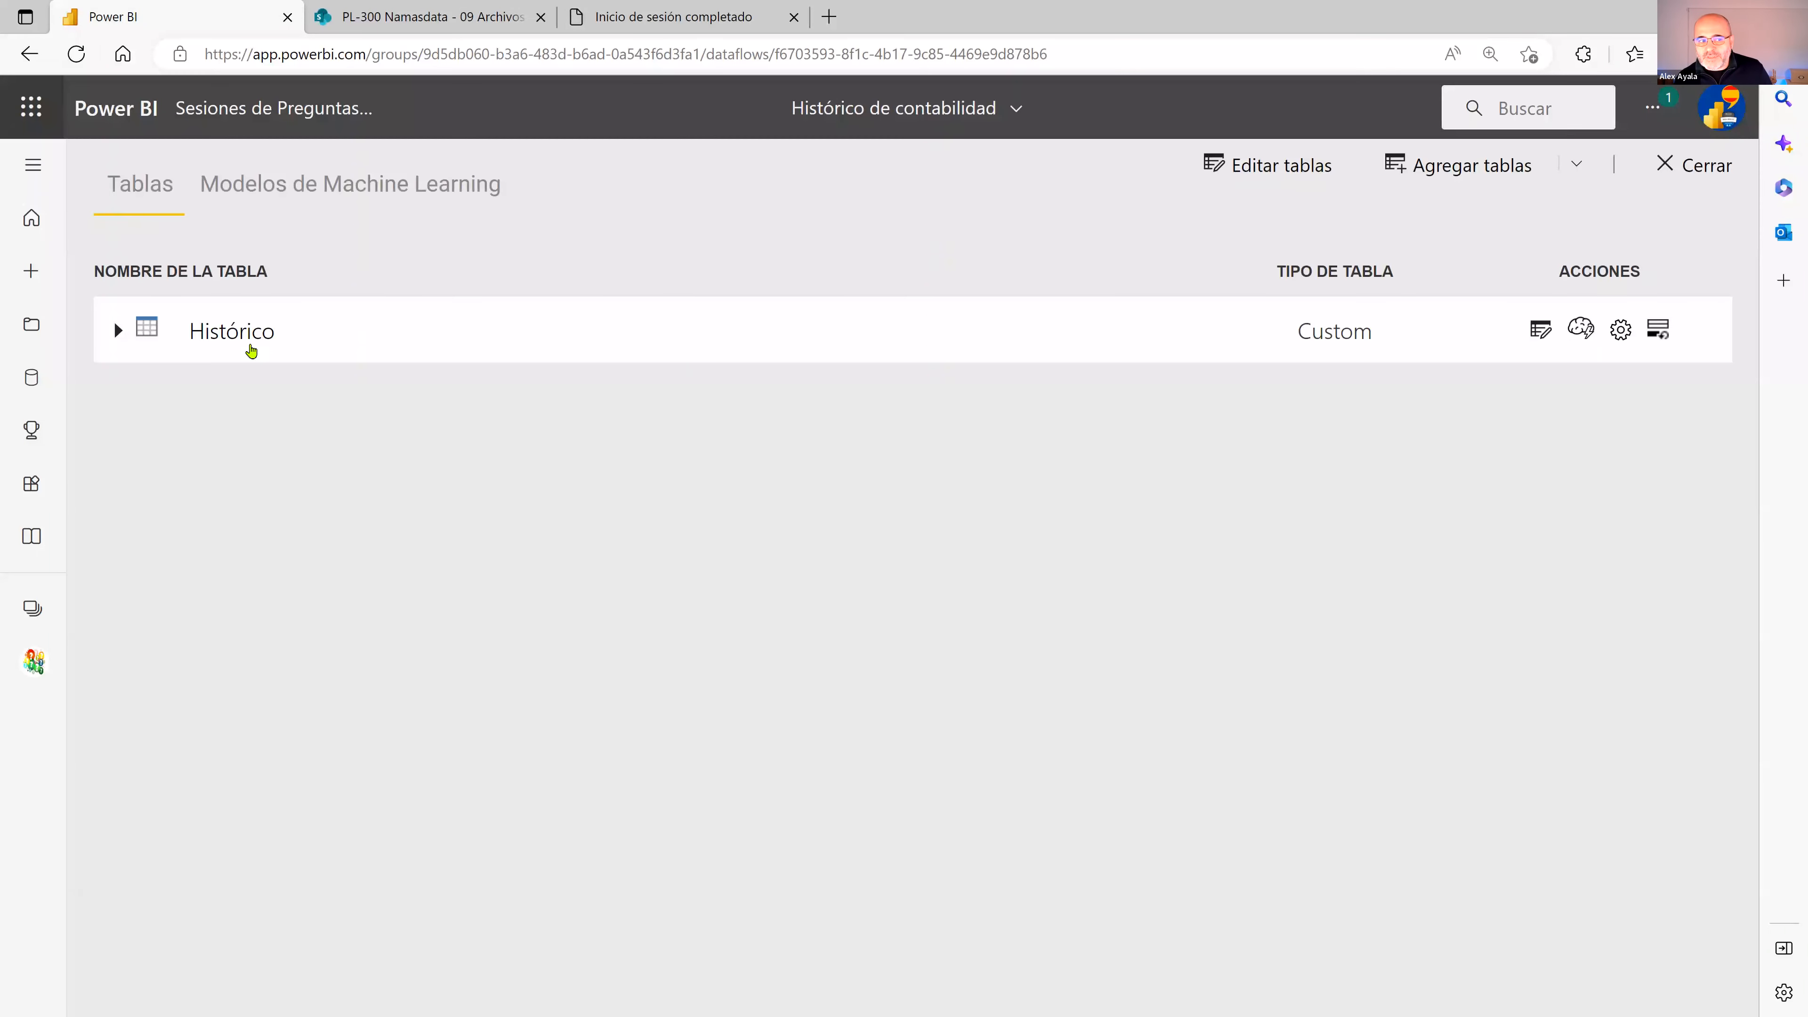
left_click(1274, 165)
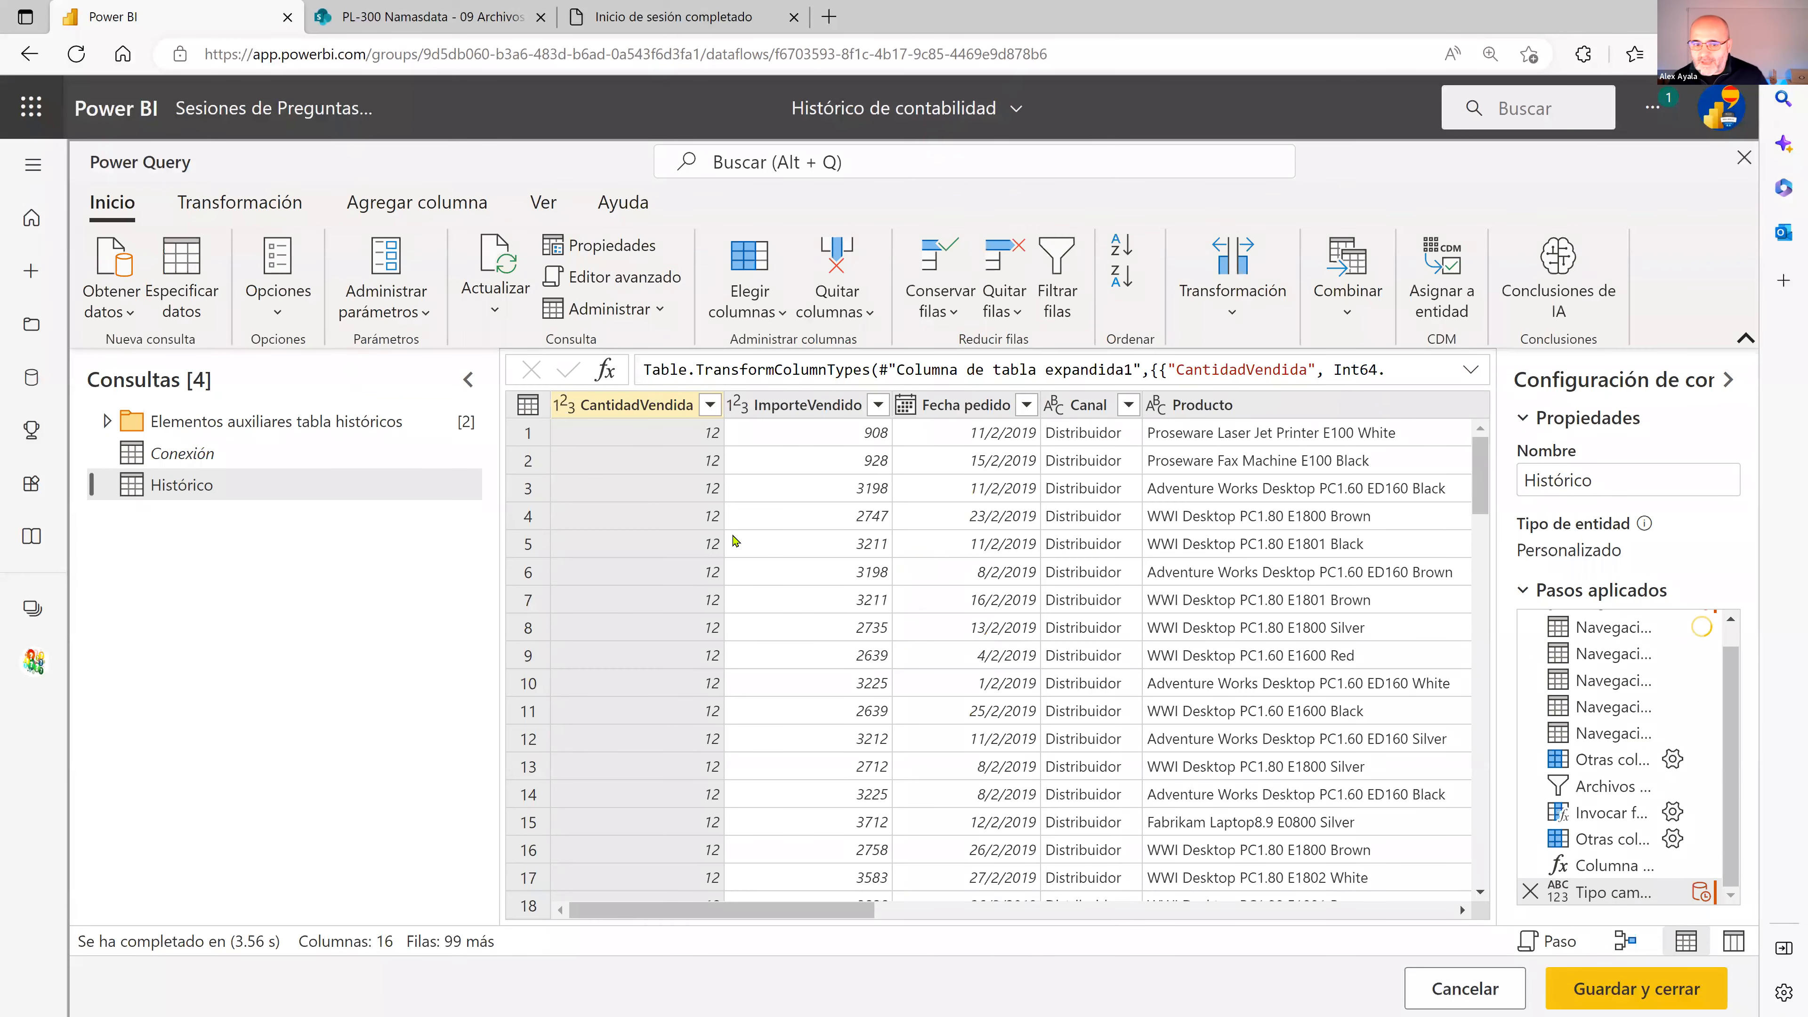
left_click(957, 422)
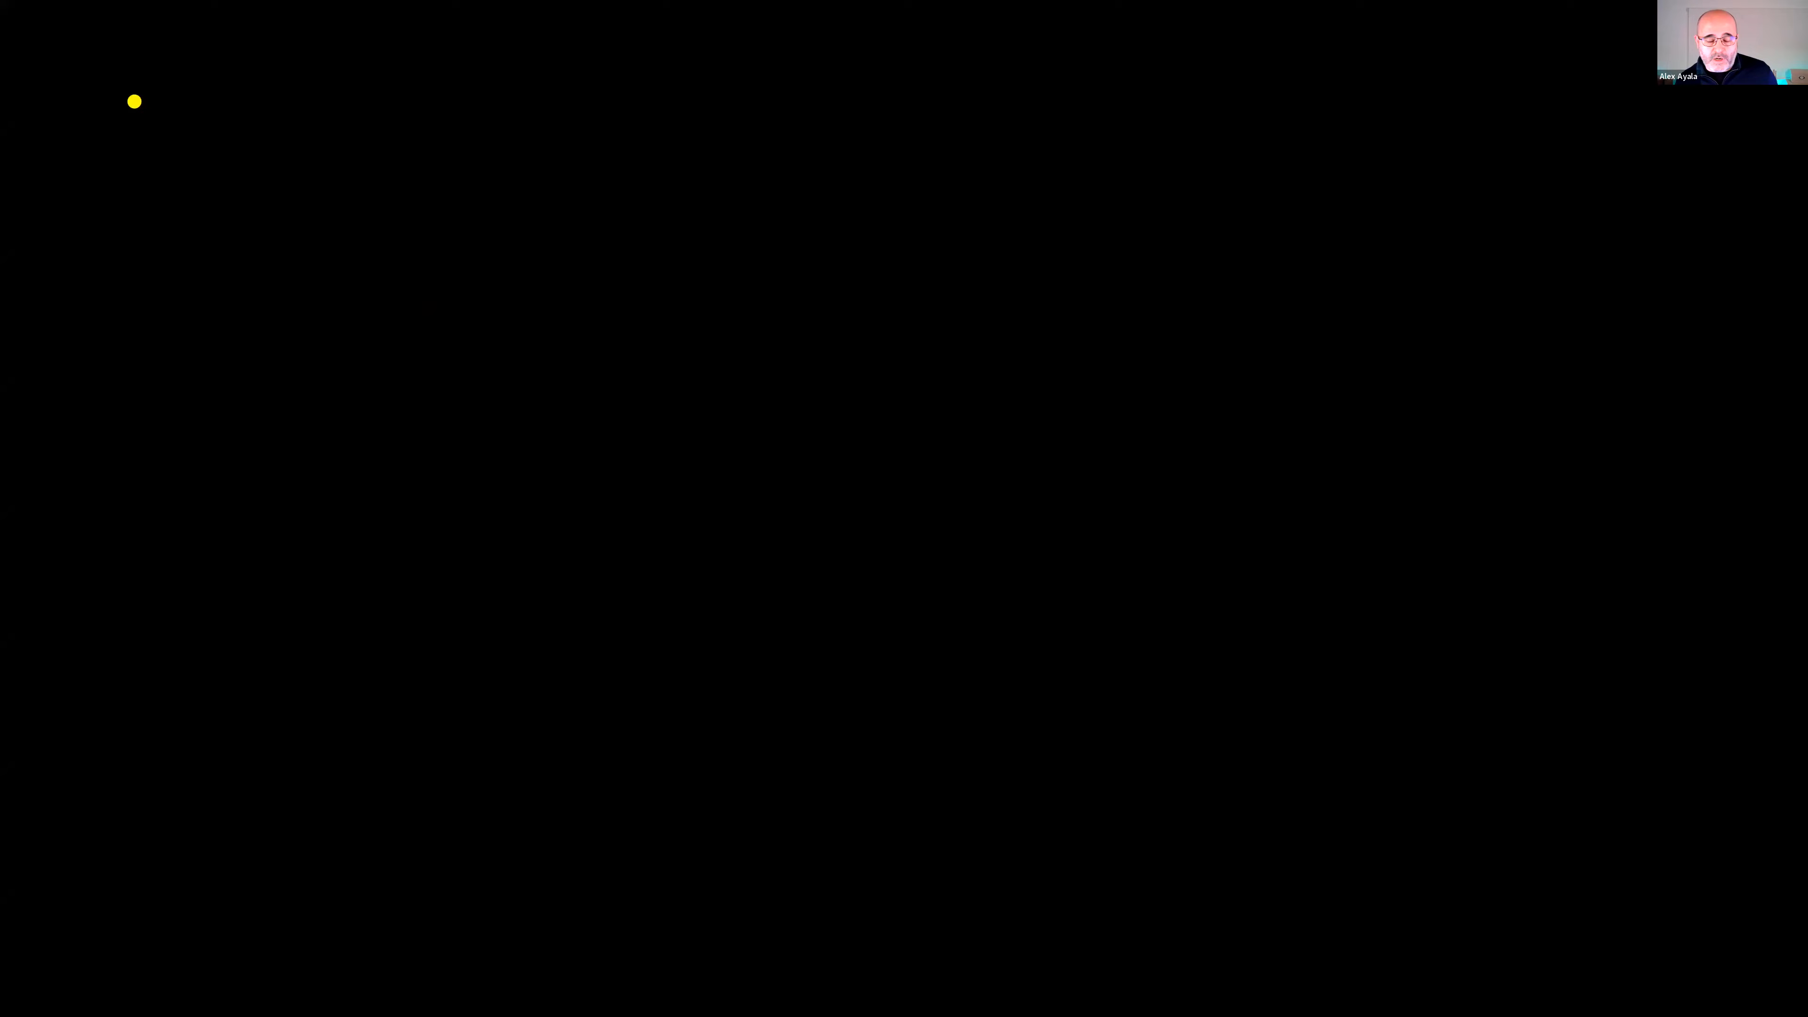
left_click_drag(98, 71, 220, 169)
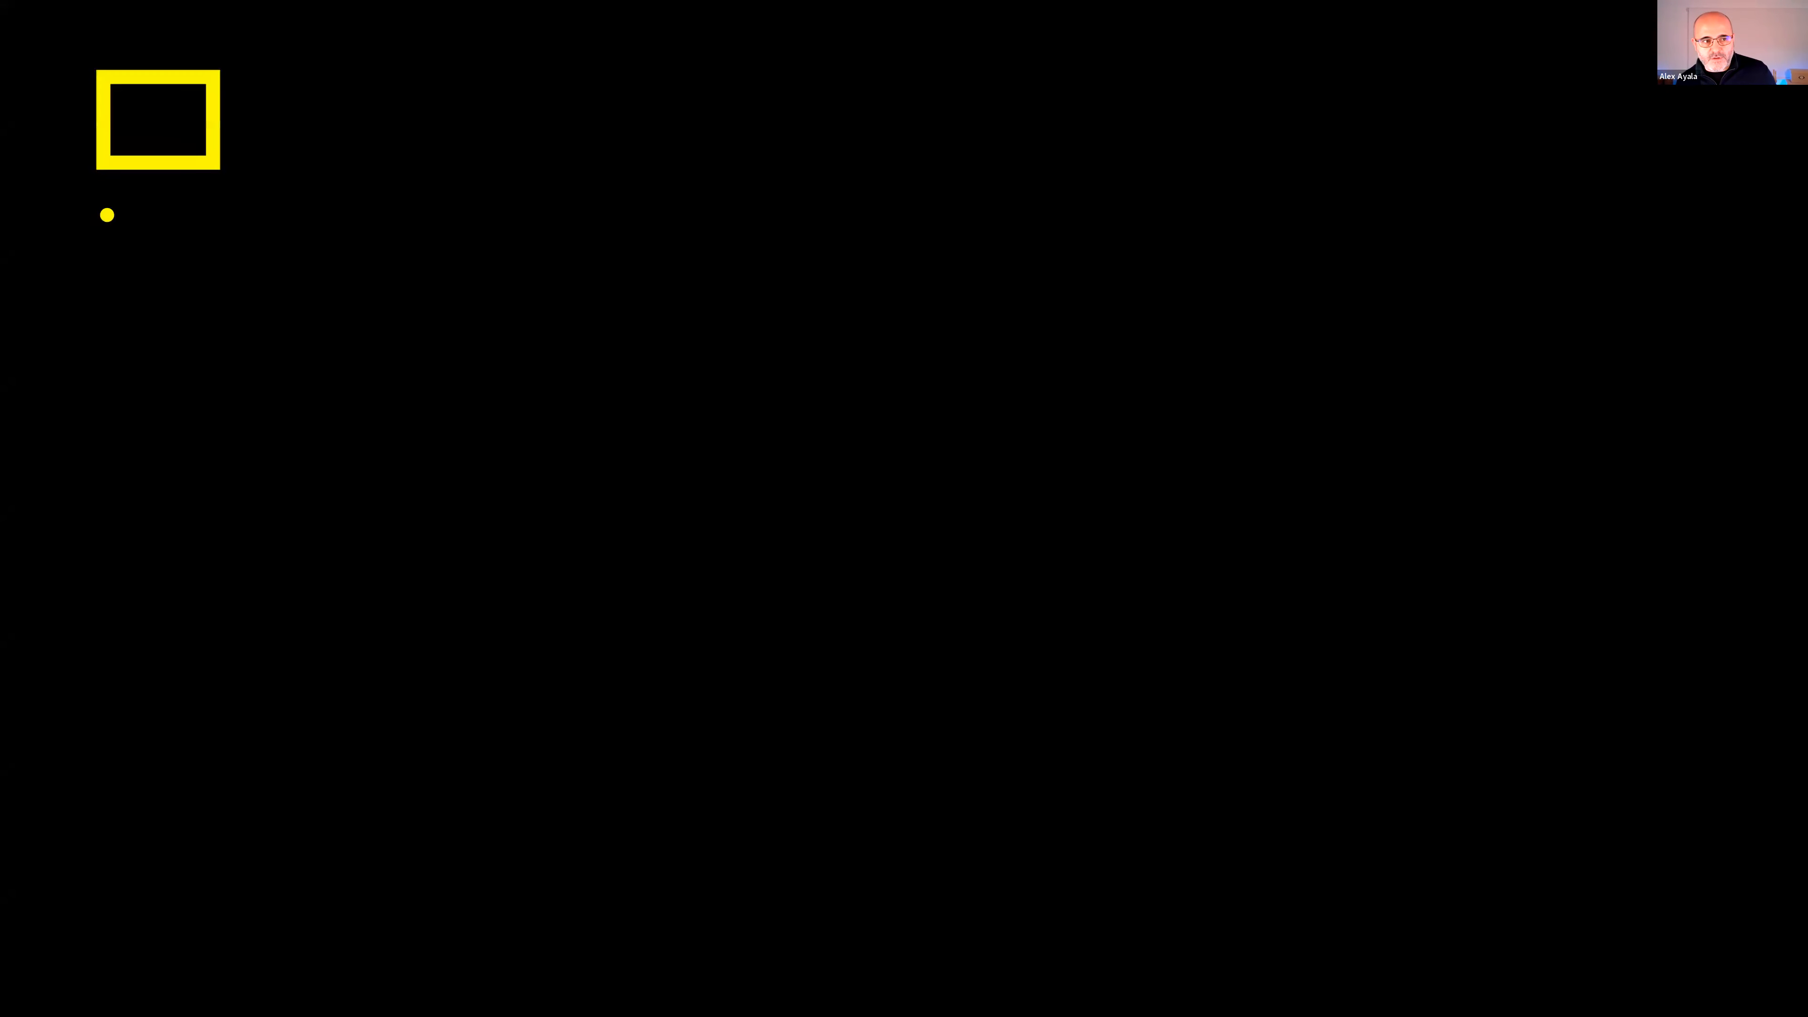